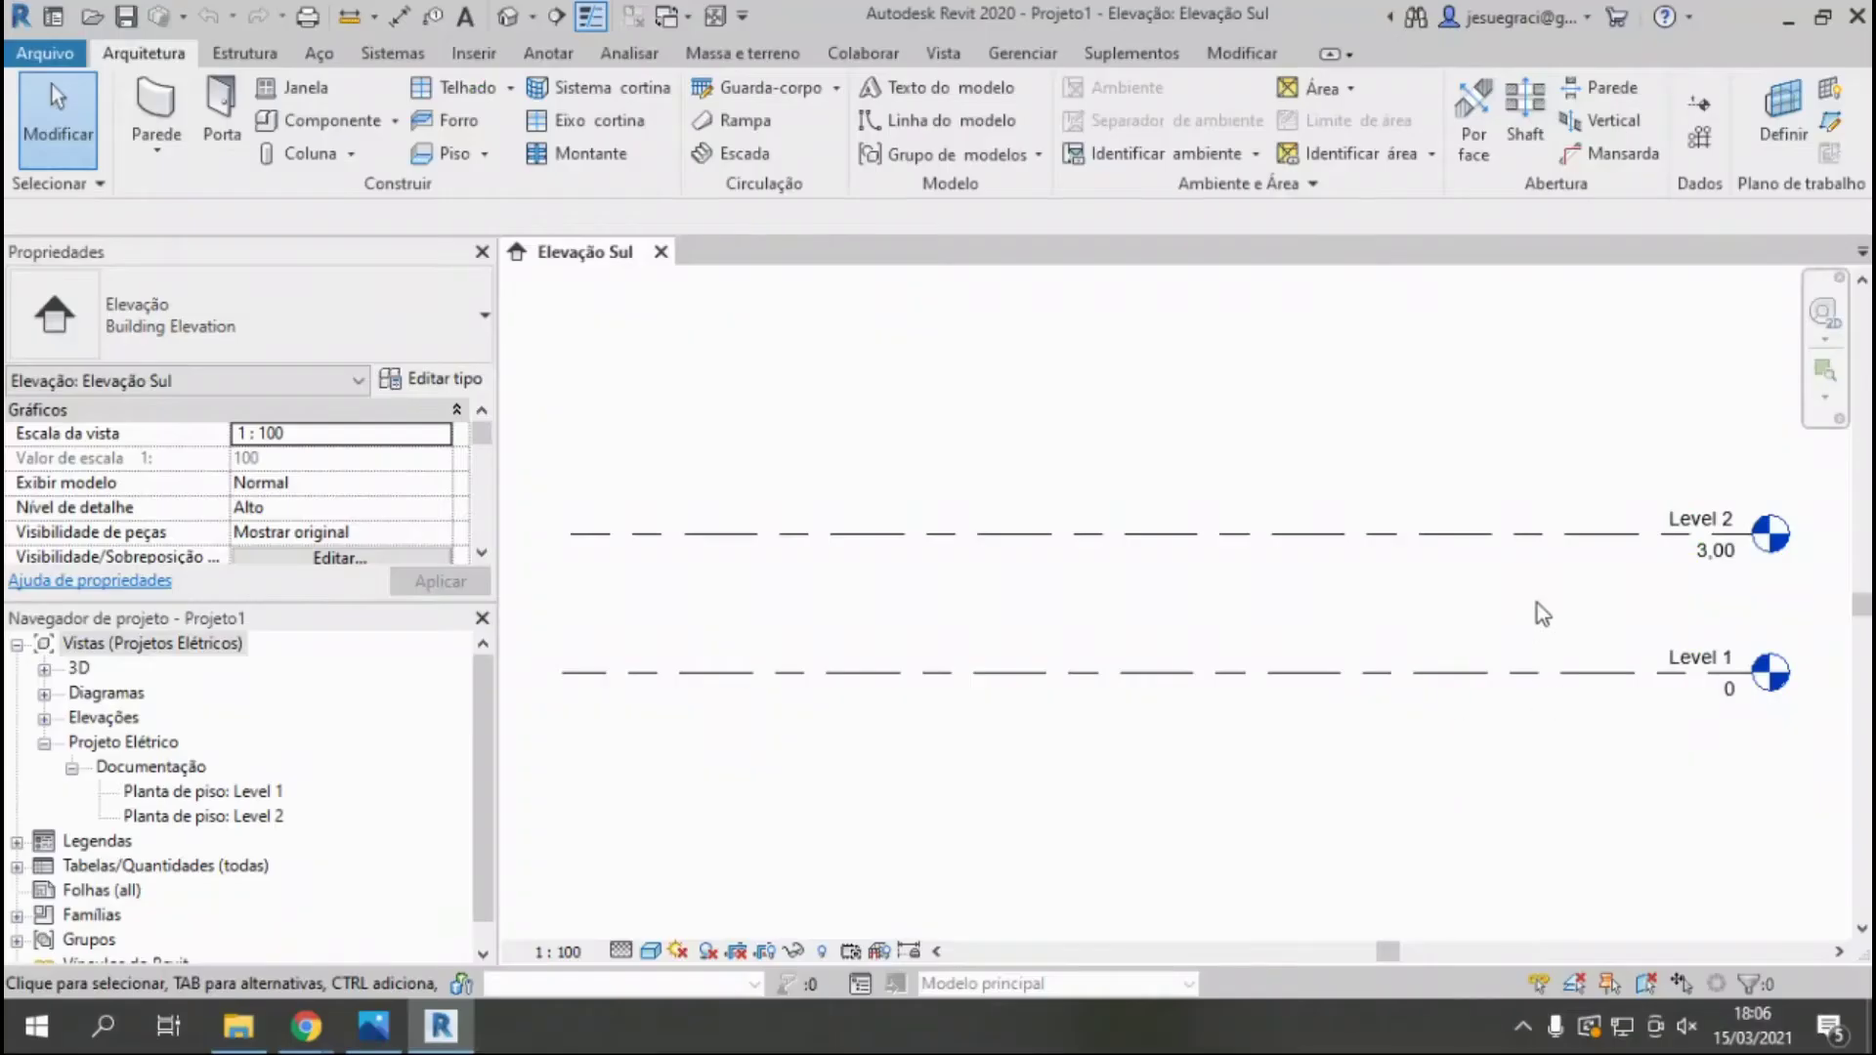
Link the base architectural Revit model so its house and Laje/Terreno levels appear in Elevação Sul.
left_click(1691, 672)
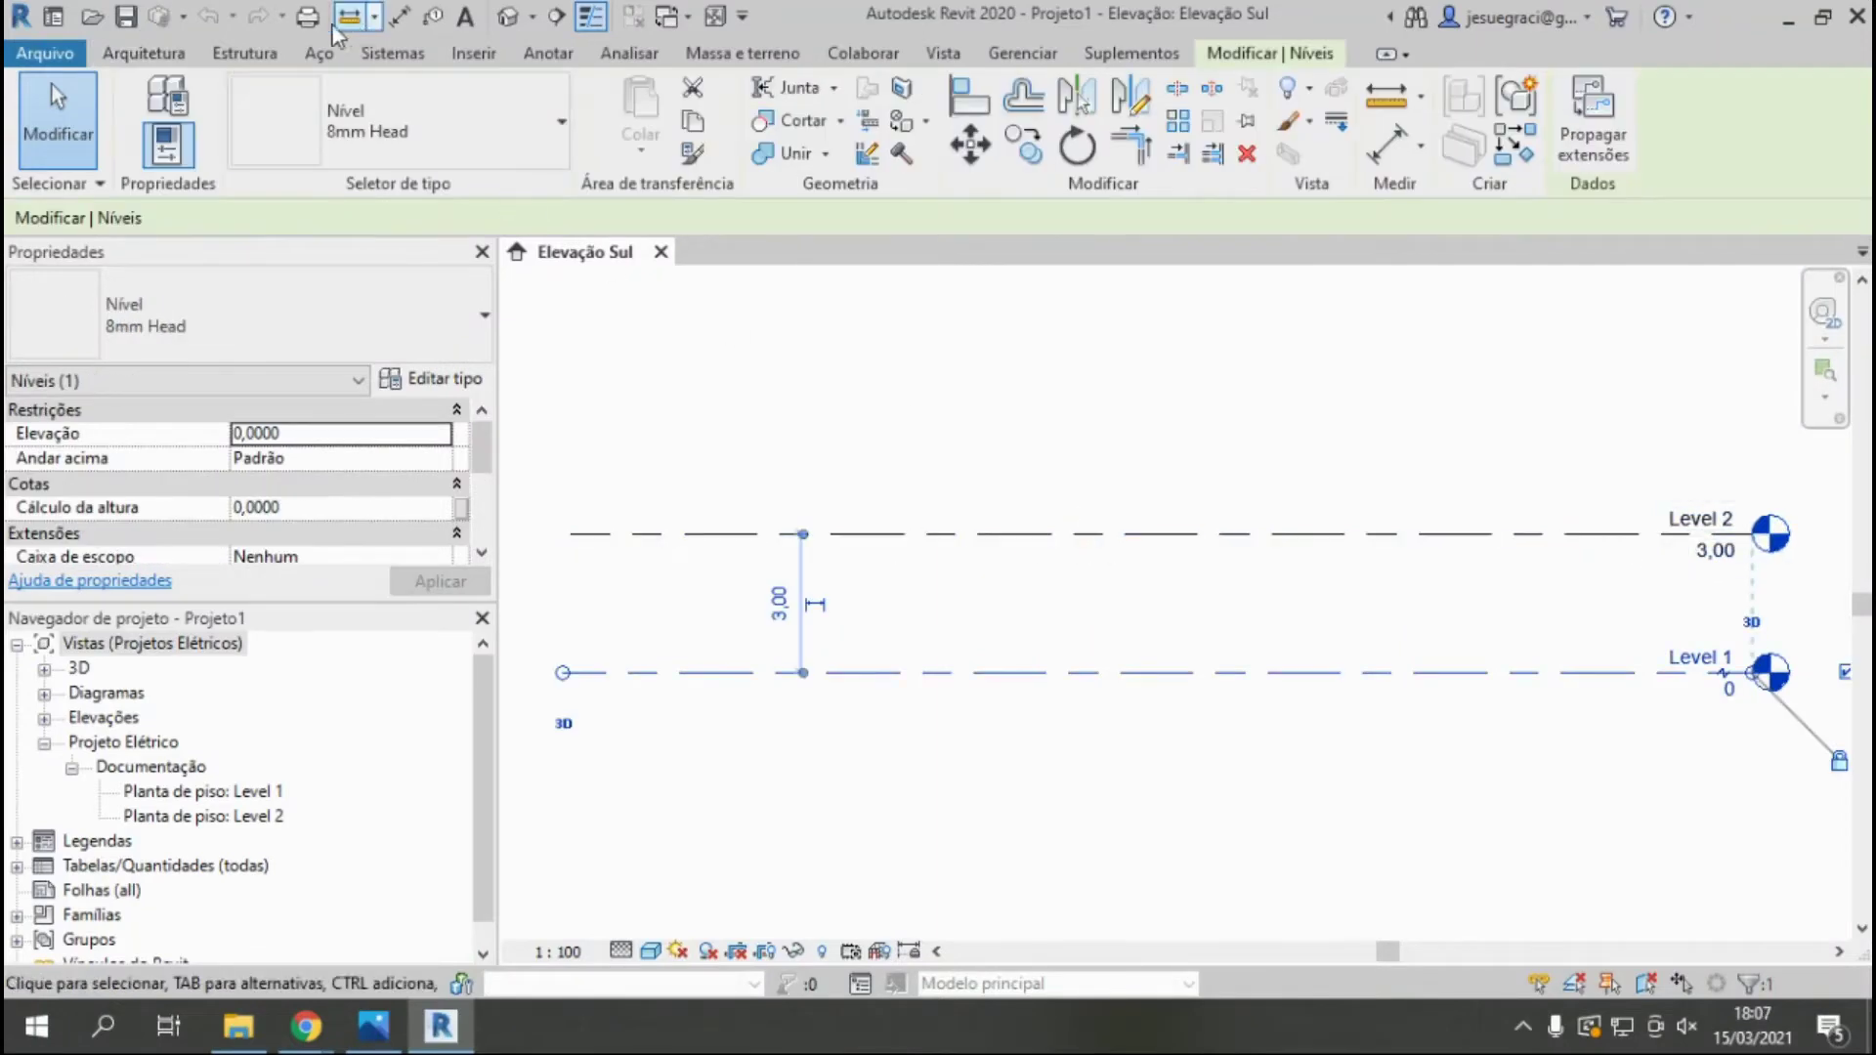
left_click(465, 61)
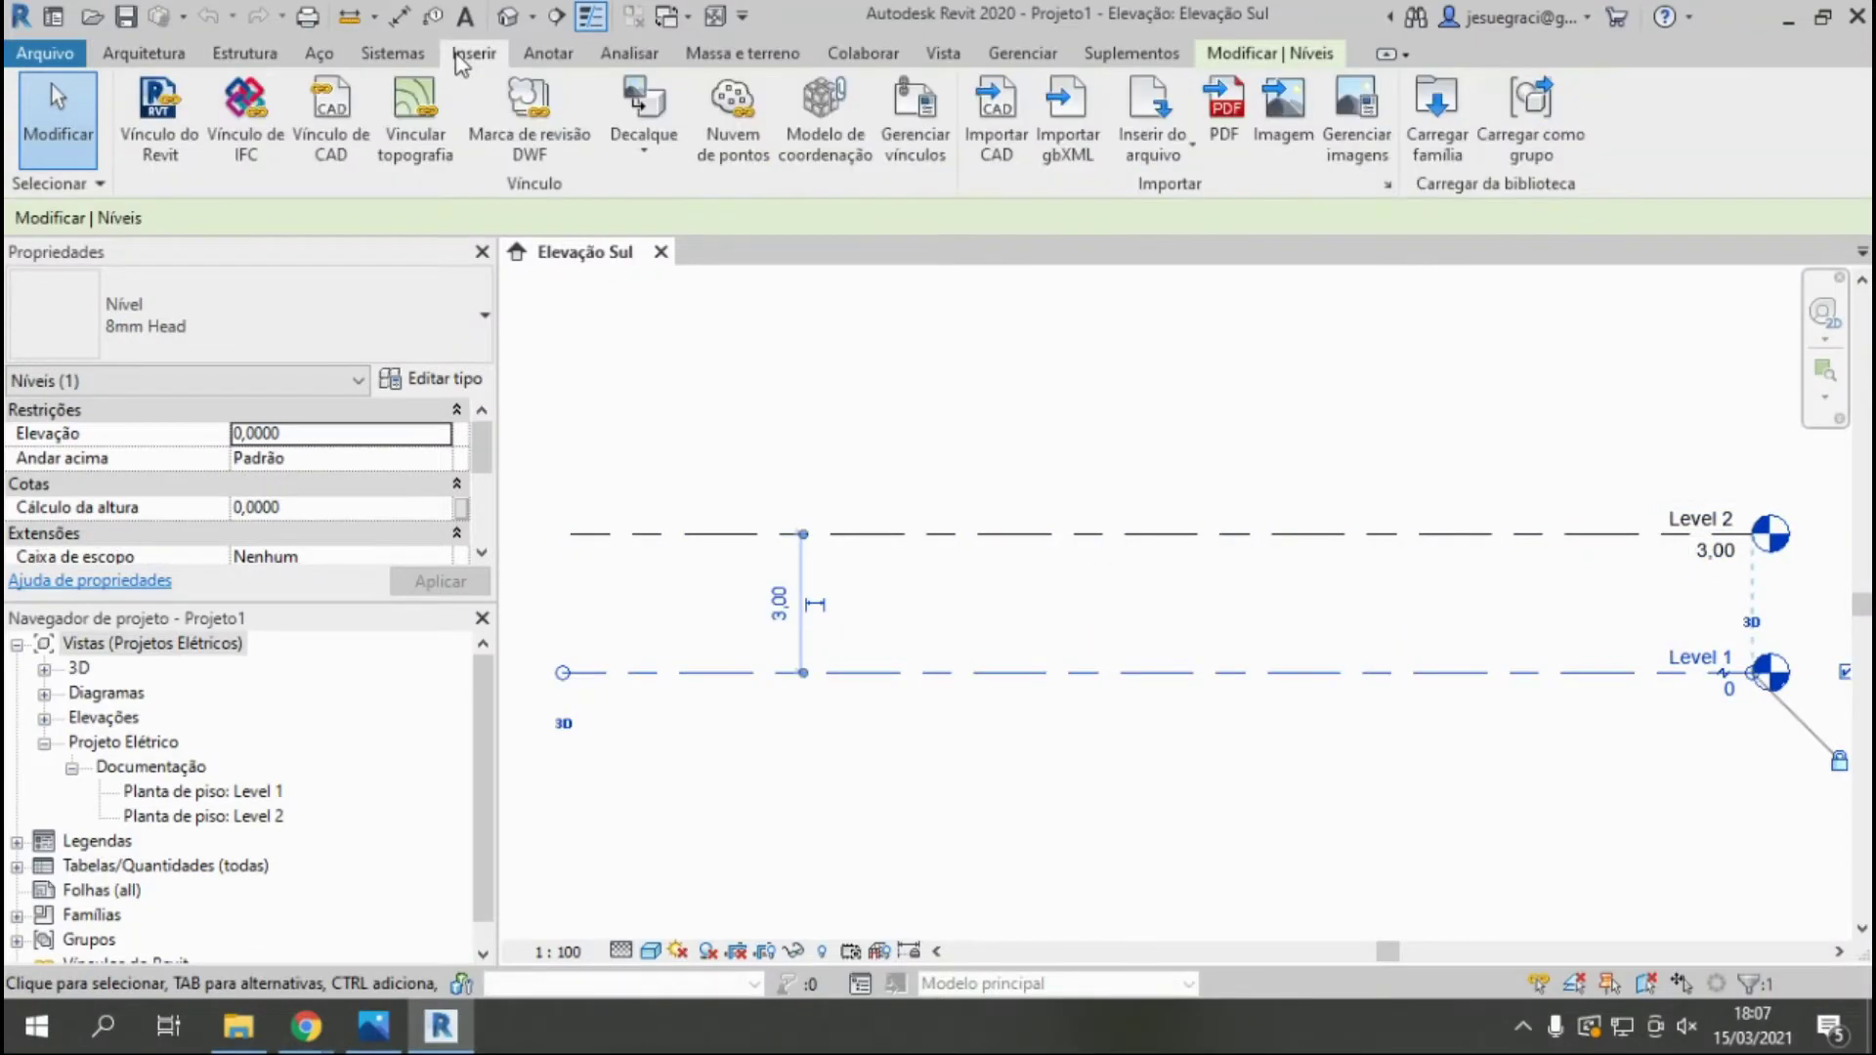
left_click(159, 122)
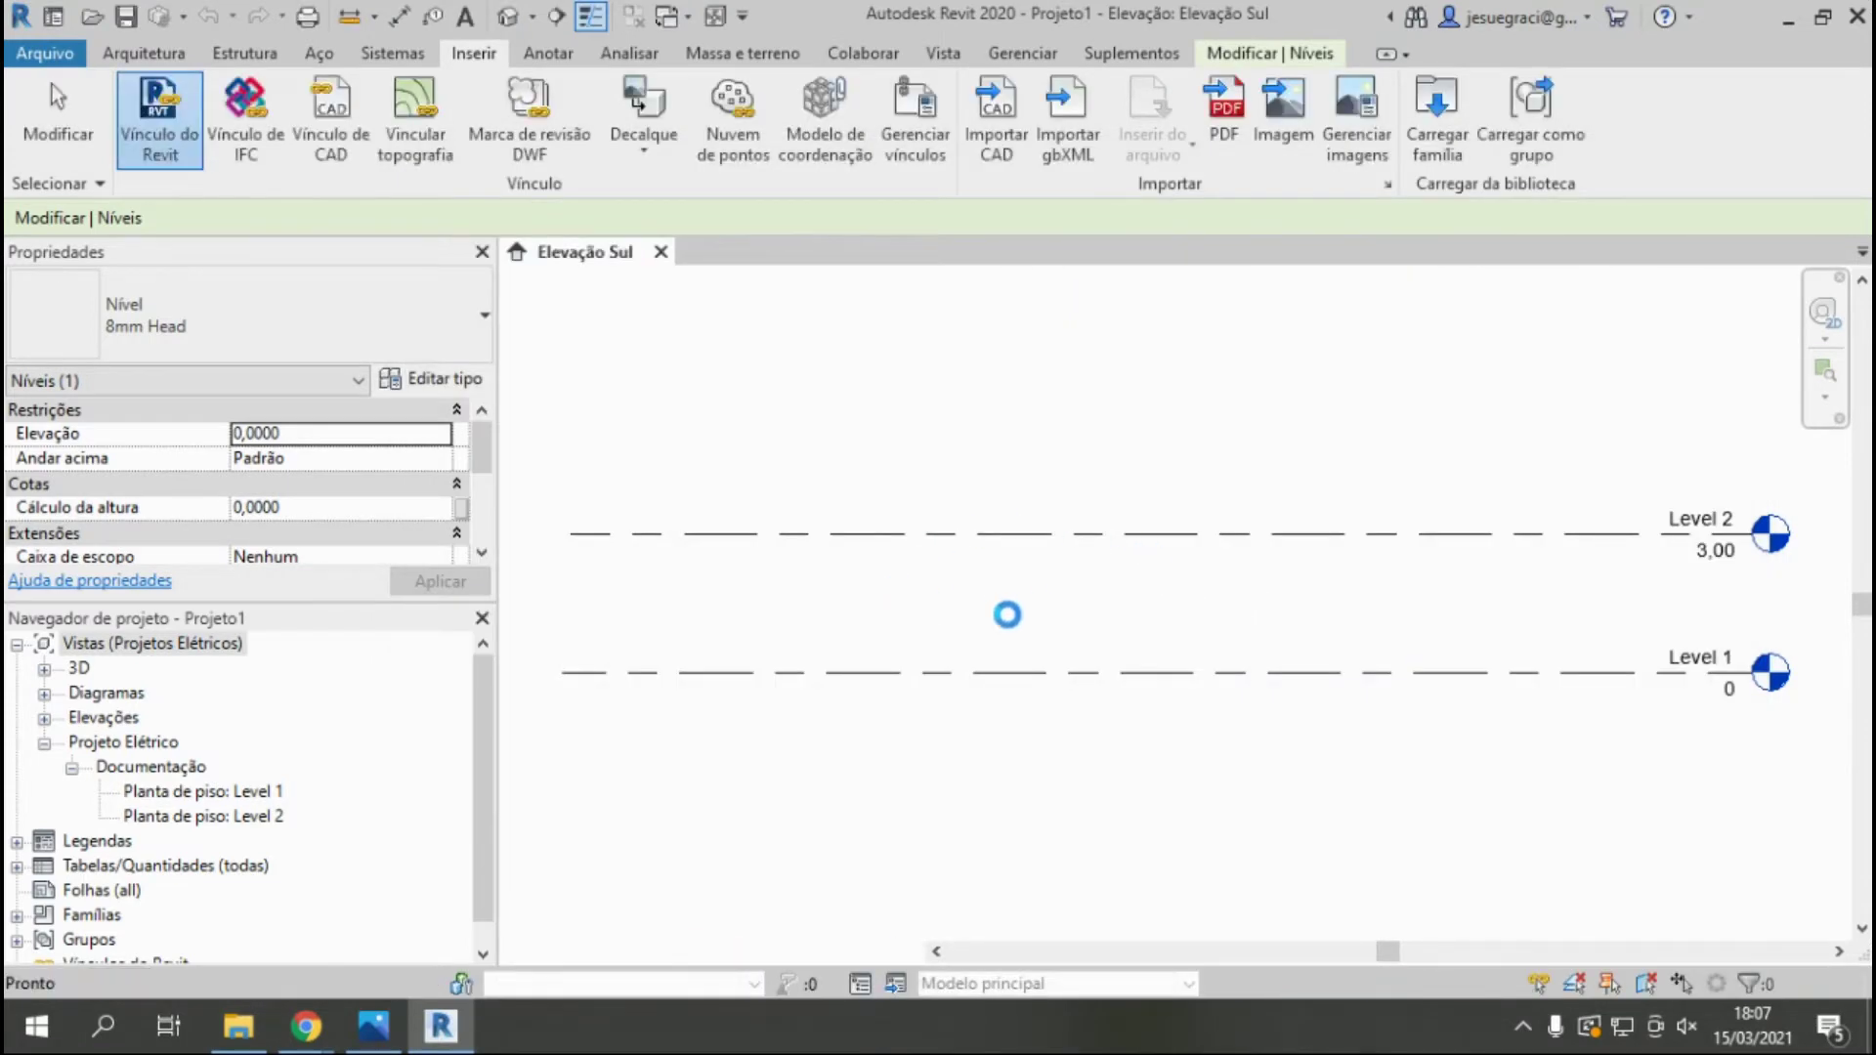
scroll(1533, 574, "up", 2)
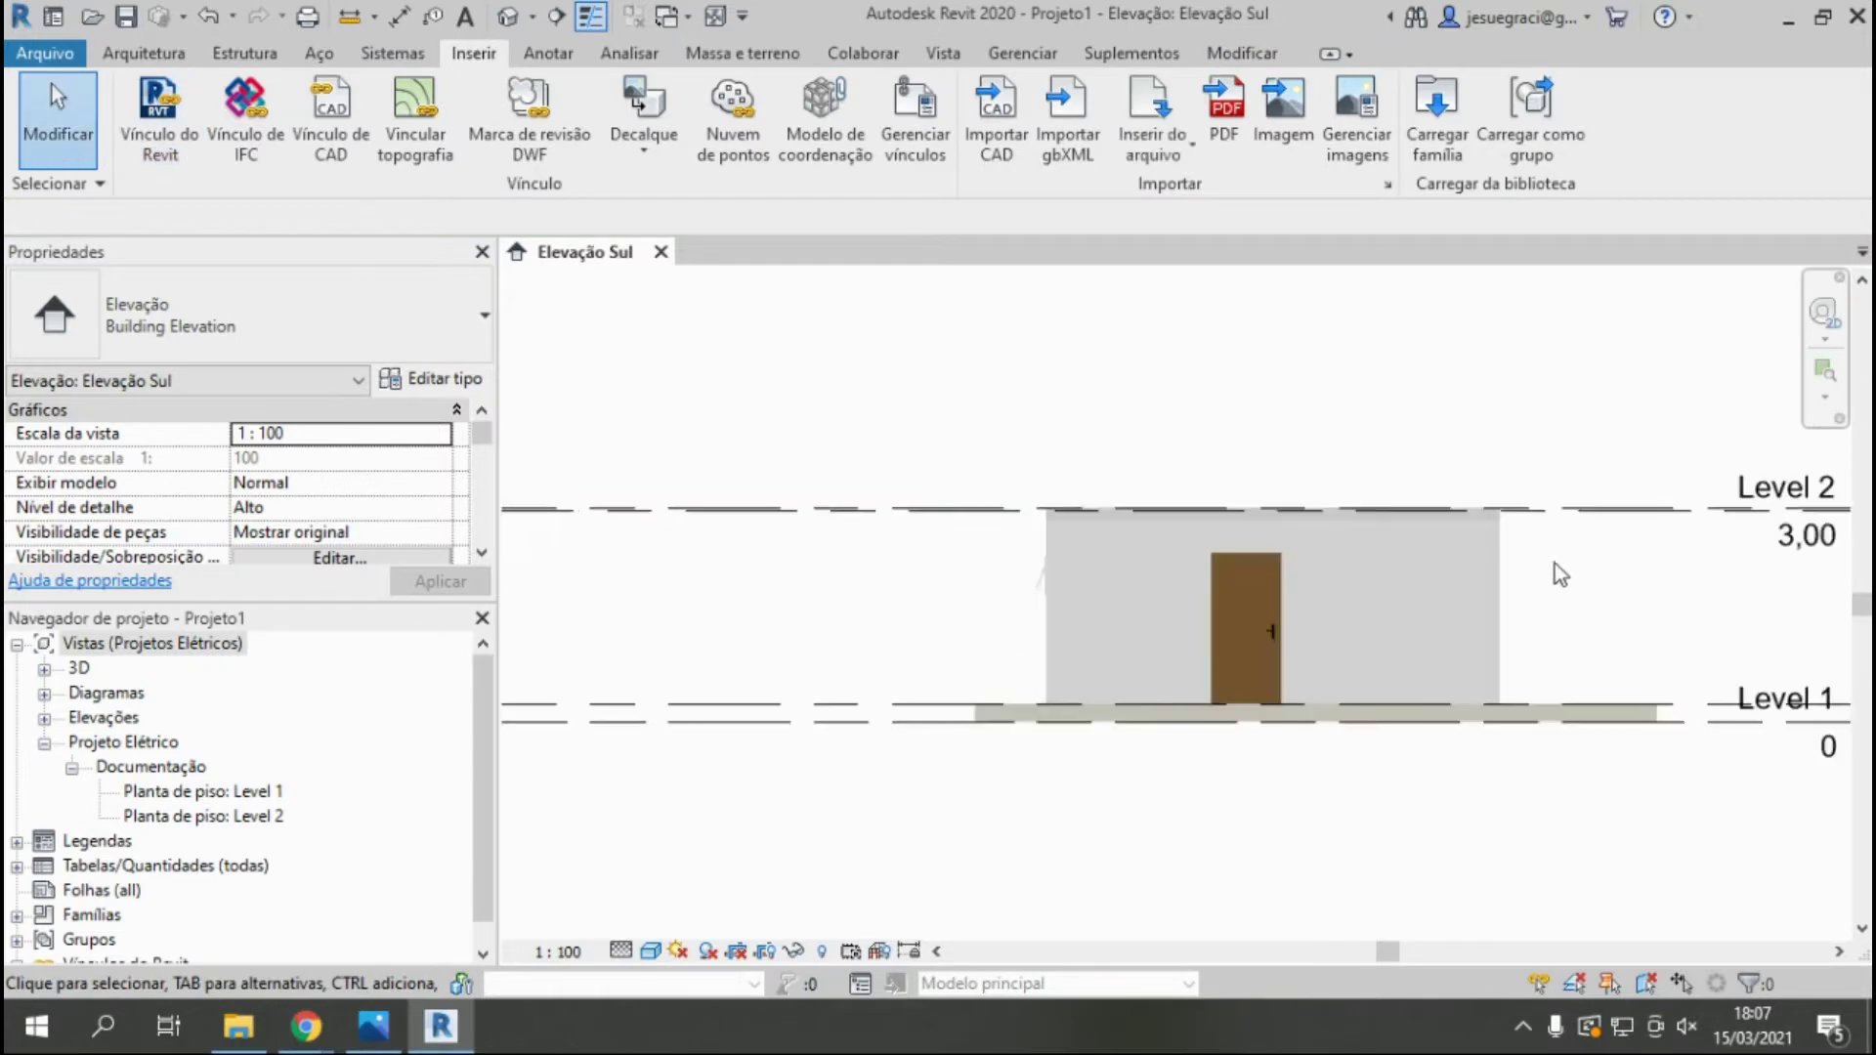
left_click(1516, 498)
scroll(1504, 527, "up", 2)
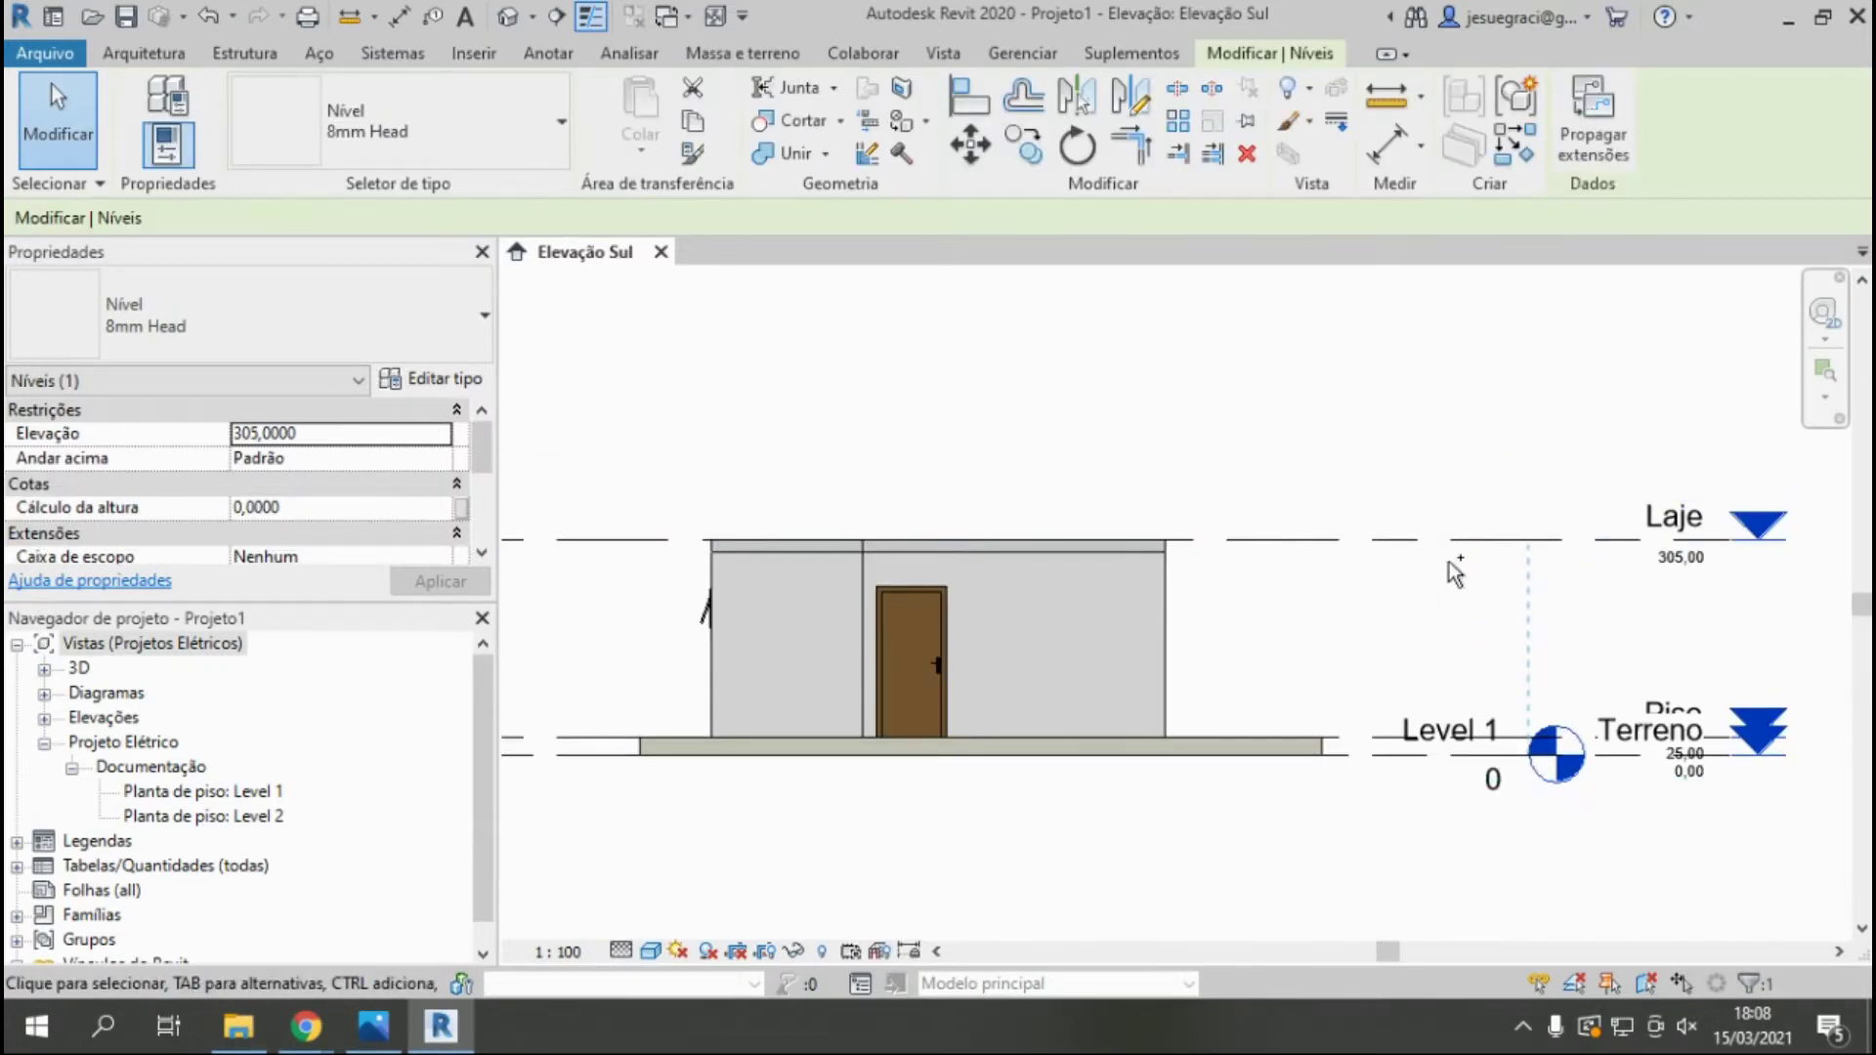
Set Level 2's elevation to 305 so it matches the linked Laje level at 305,00.
left_click(953, 704)
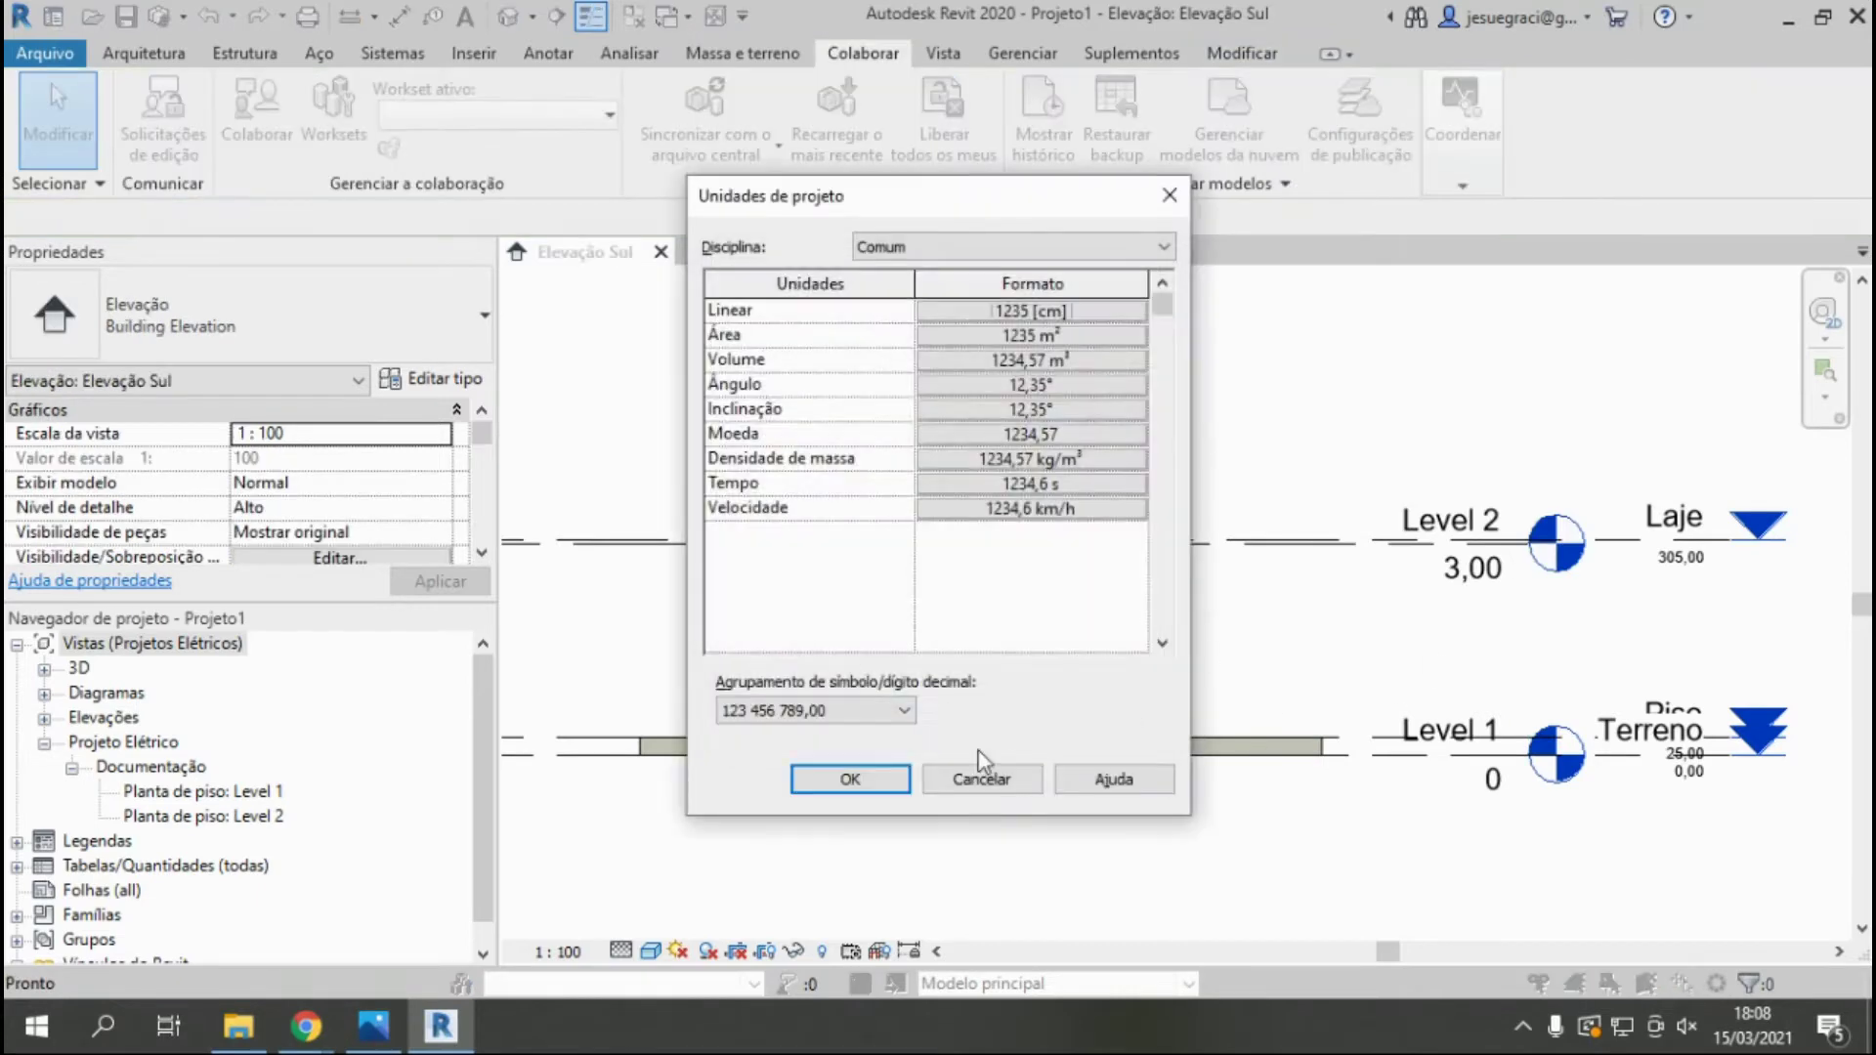
left_click(849, 778)
left_click(1470, 577)
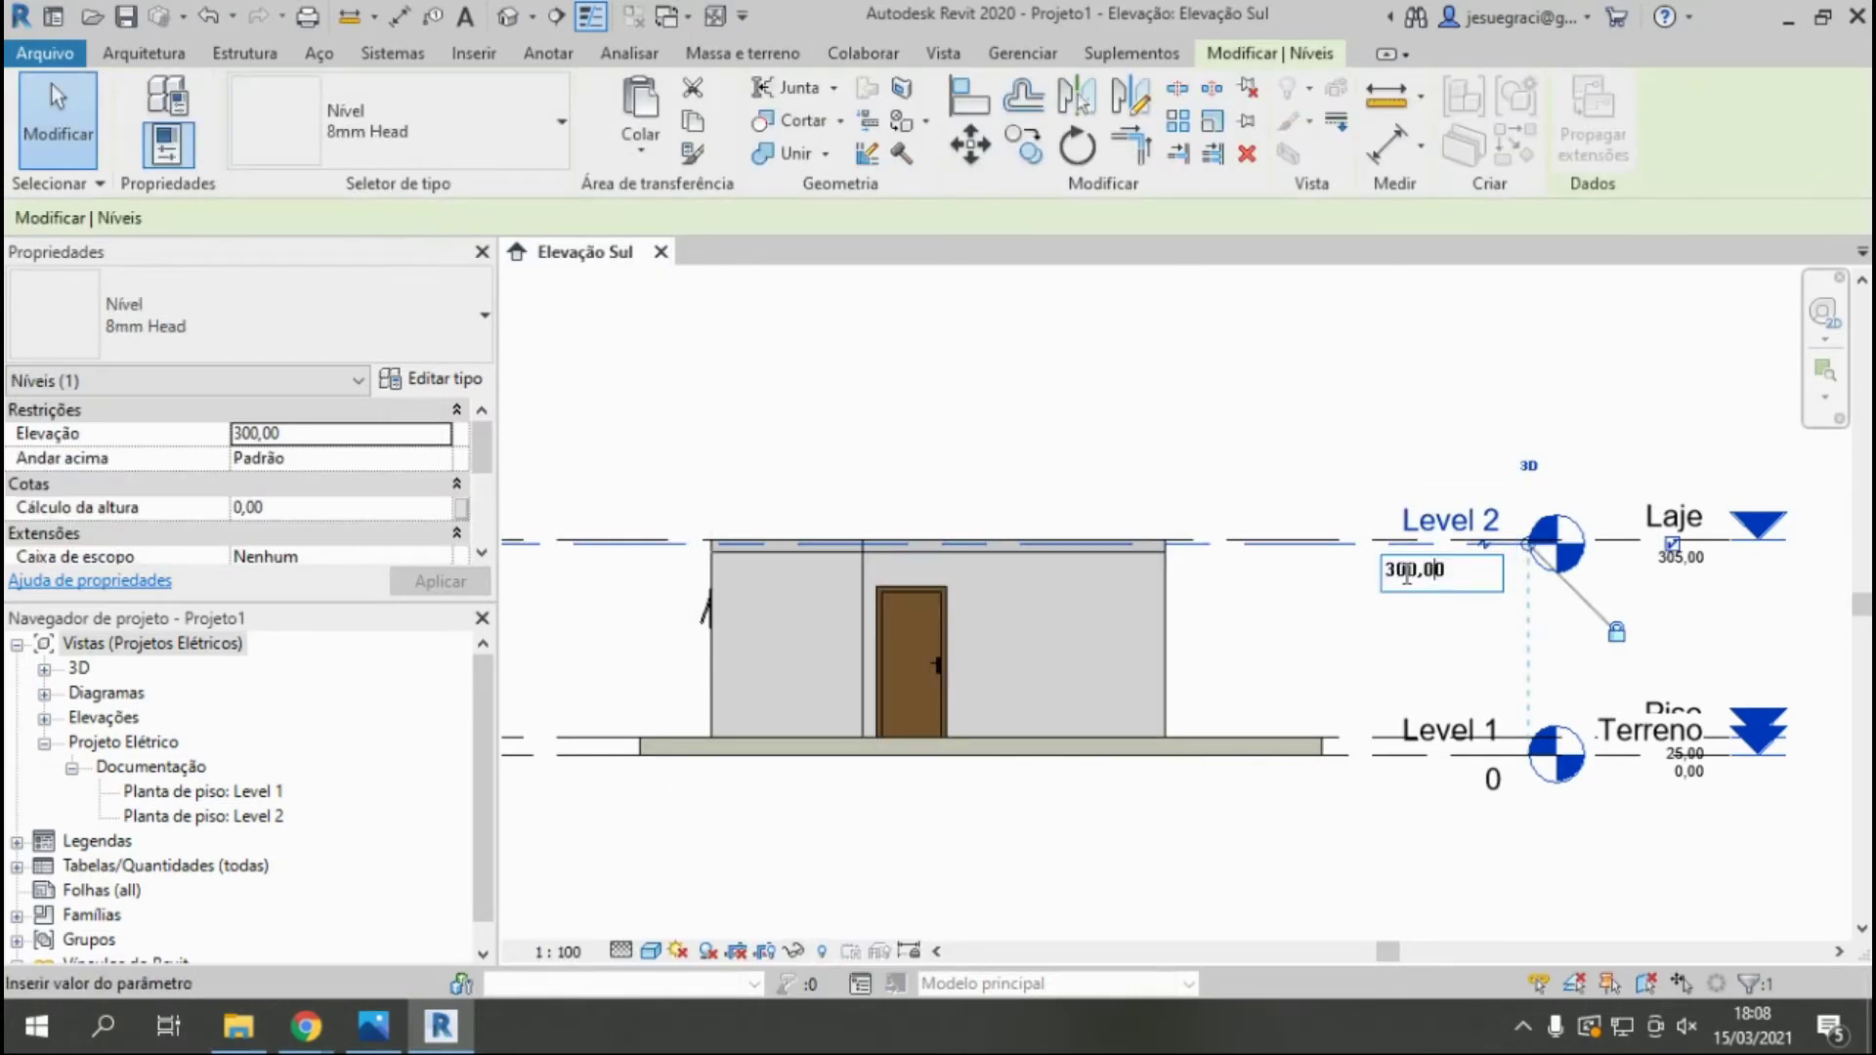
key("Return")
key("Escape")
key("z")
key("f")
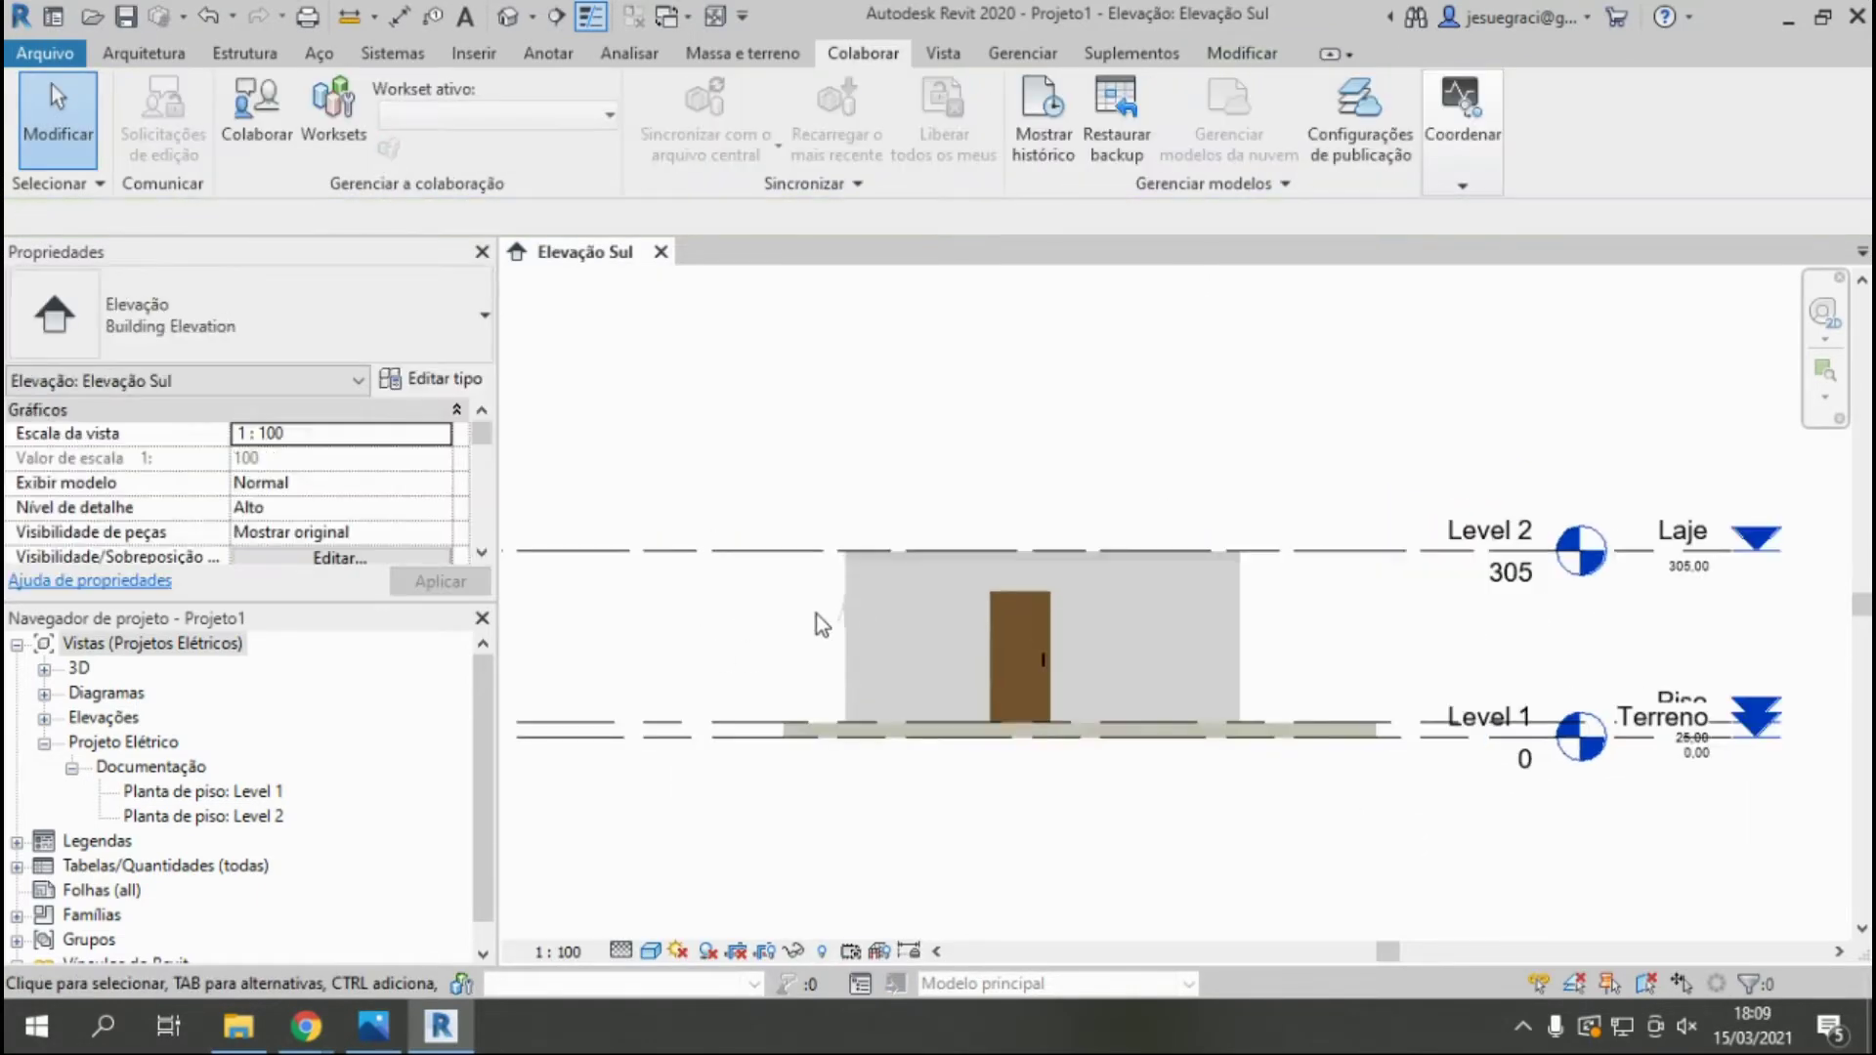
left_click(941, 54)
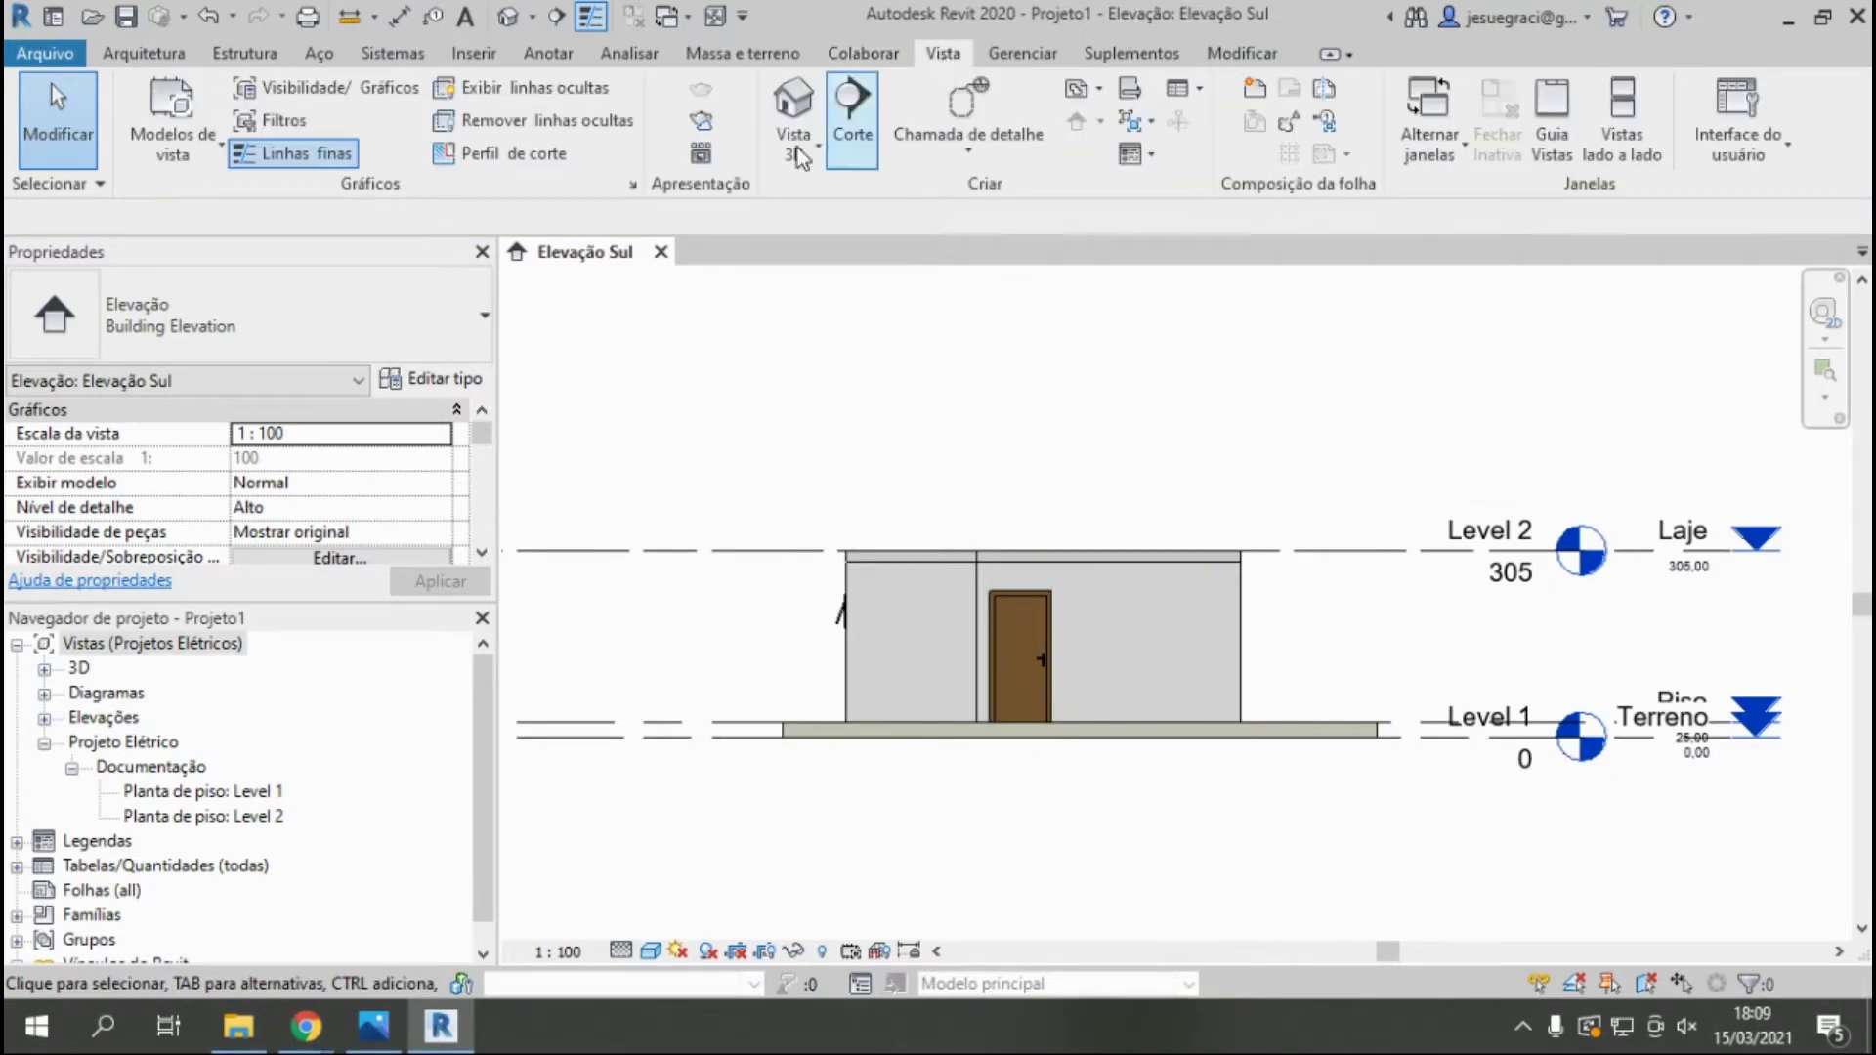
Open the Level 1 and Level 2 floor plans.
double_click(200, 791)
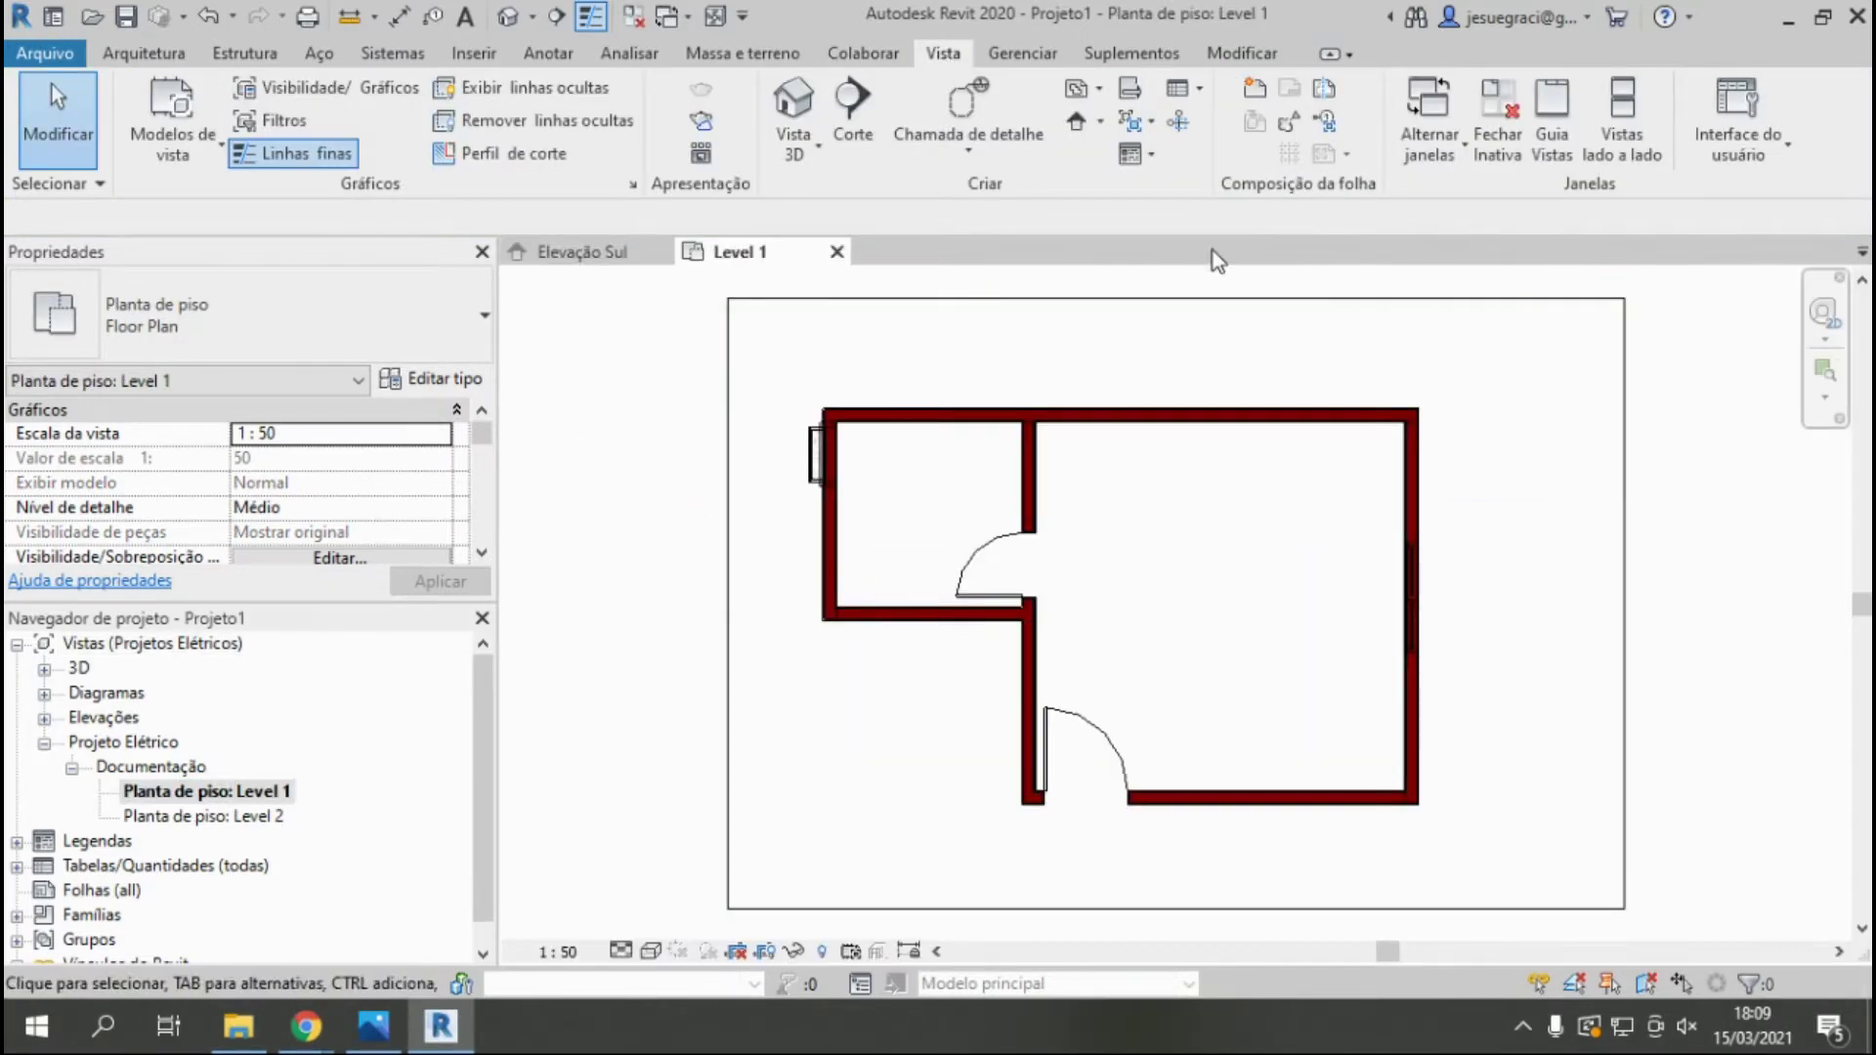
left_click(1076, 90)
left_click(1163, 125)
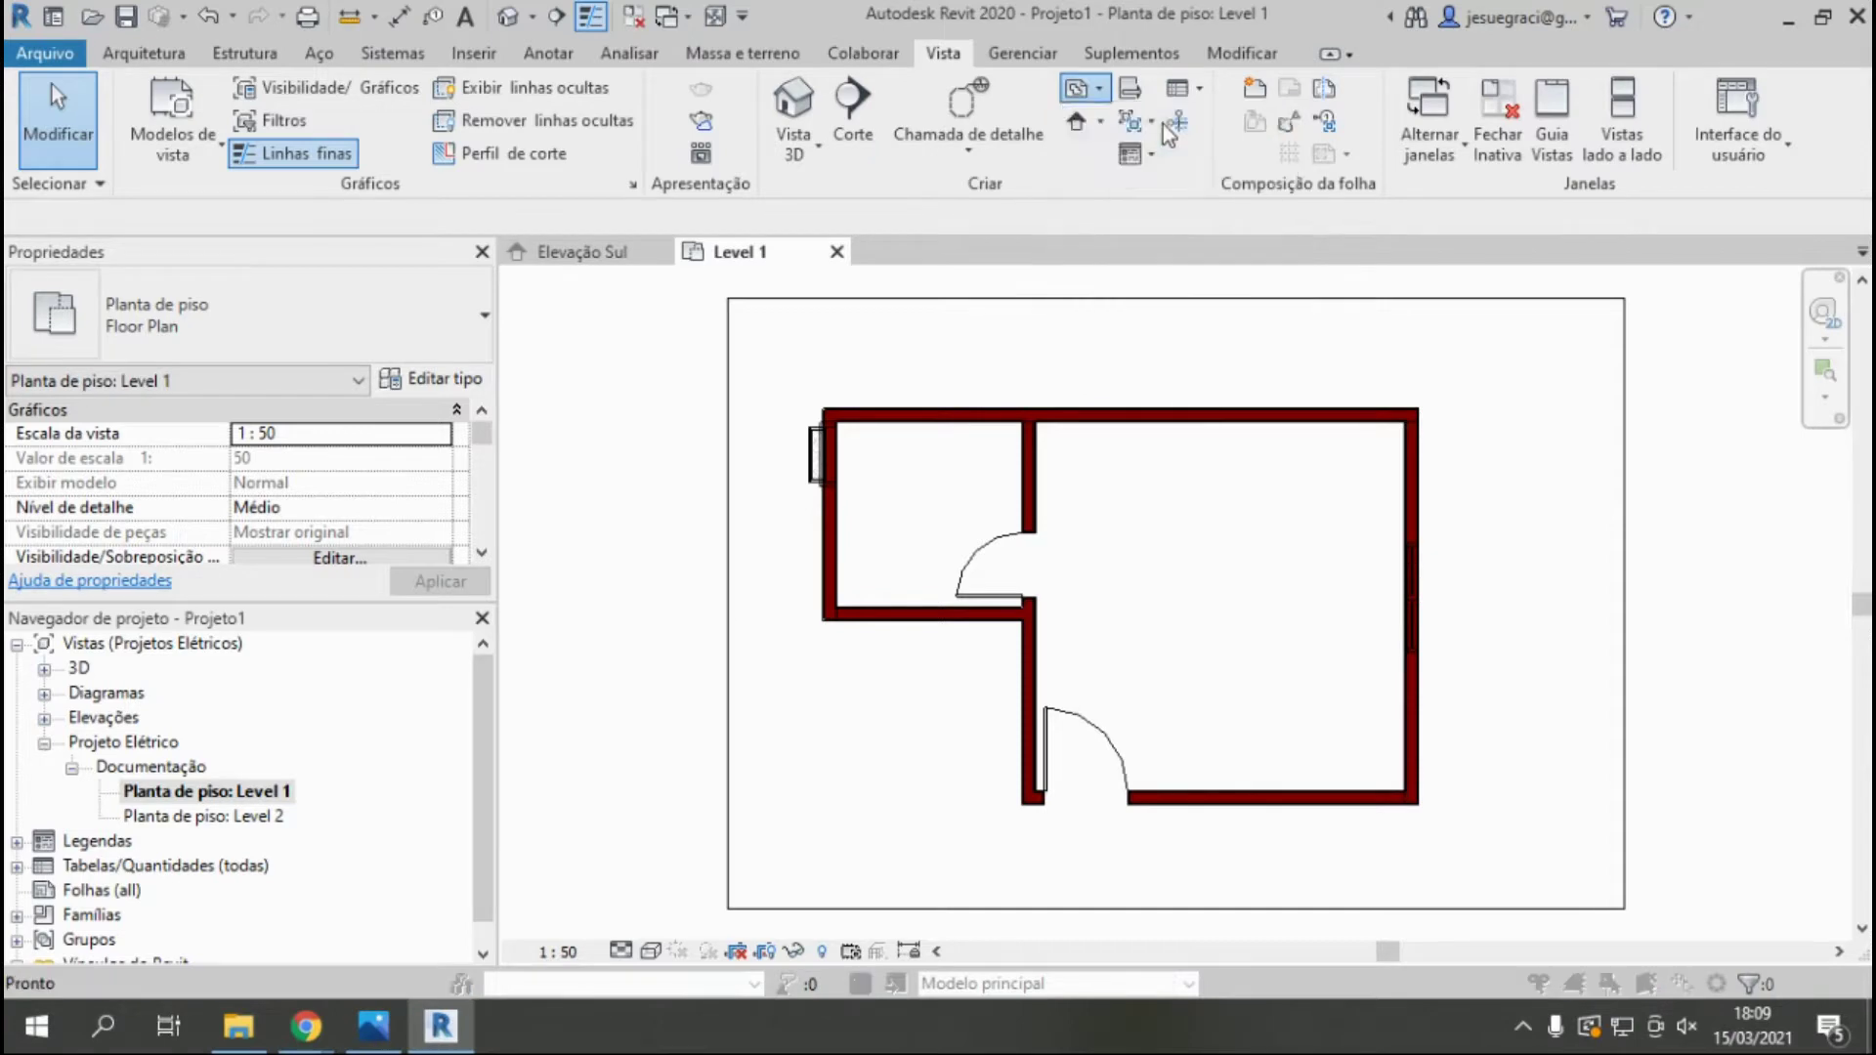
left_click(996, 794)
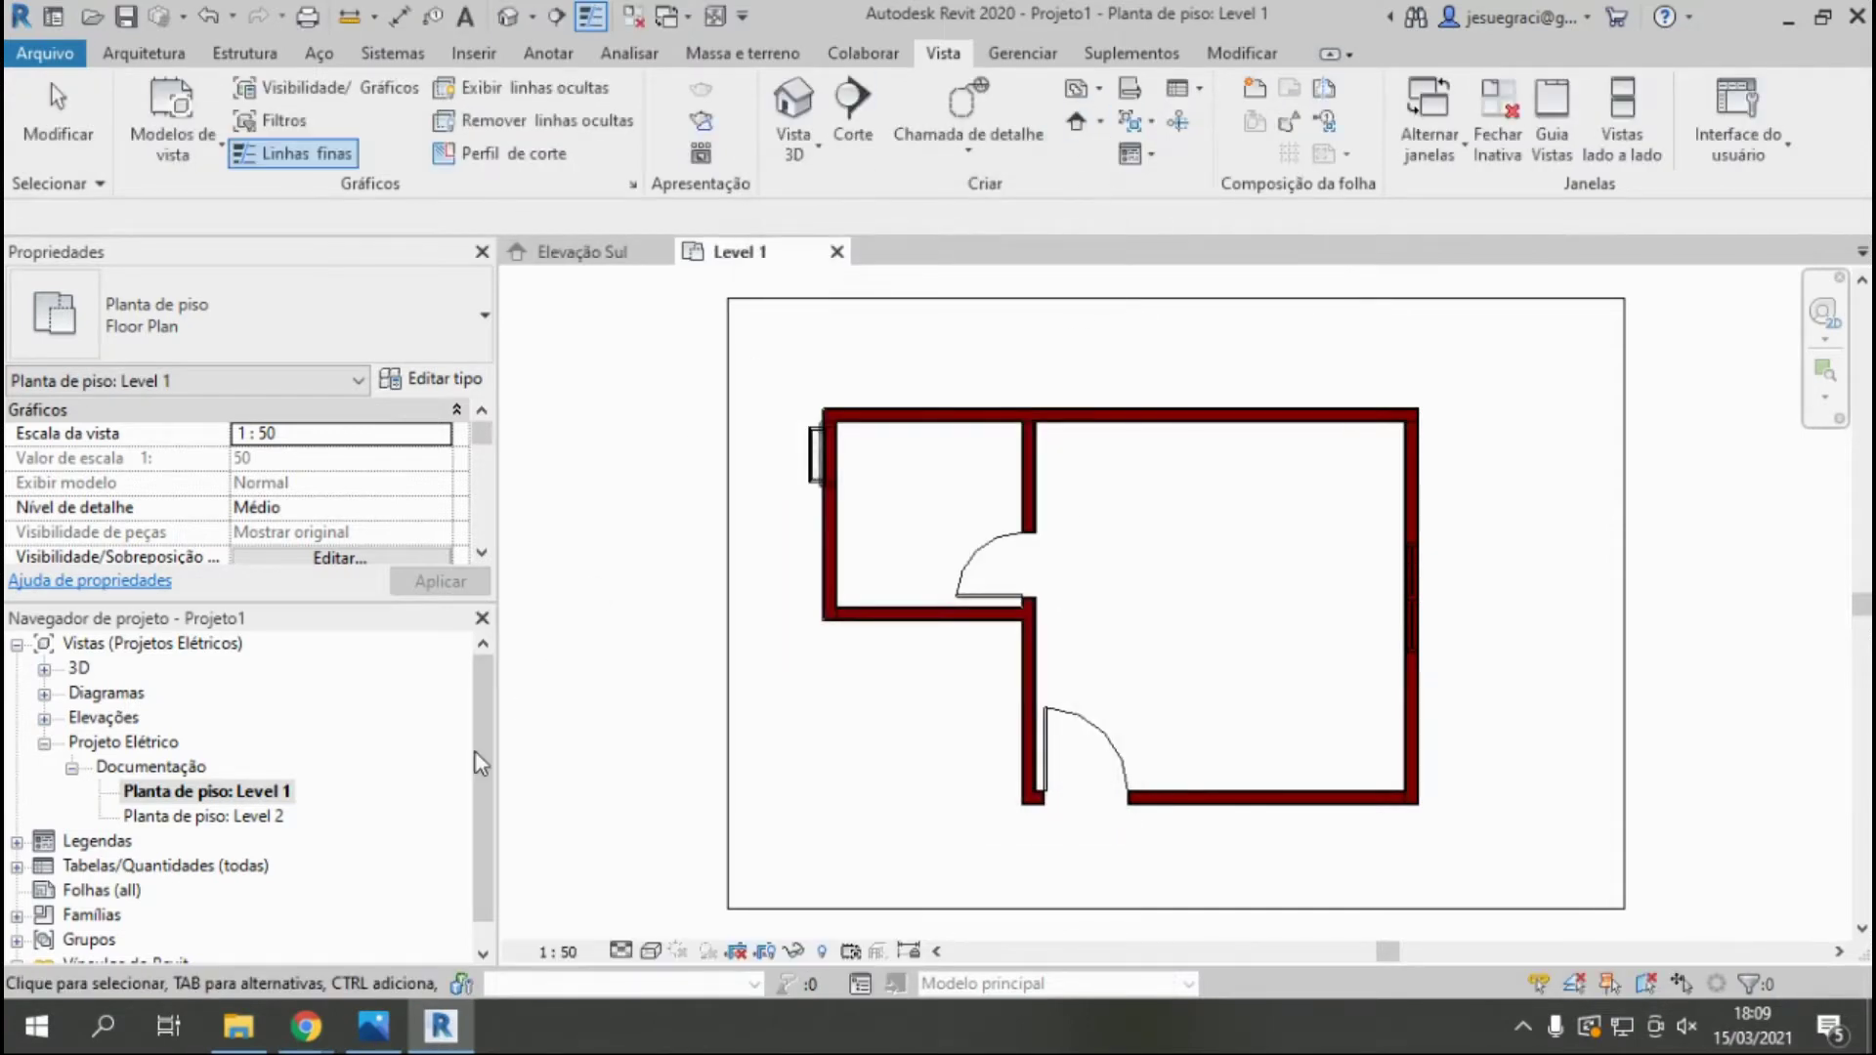
double_click(259, 819)
Create a reflected ceiling plan for Level 2.
left_click(1098, 89)
left_click(1141, 178)
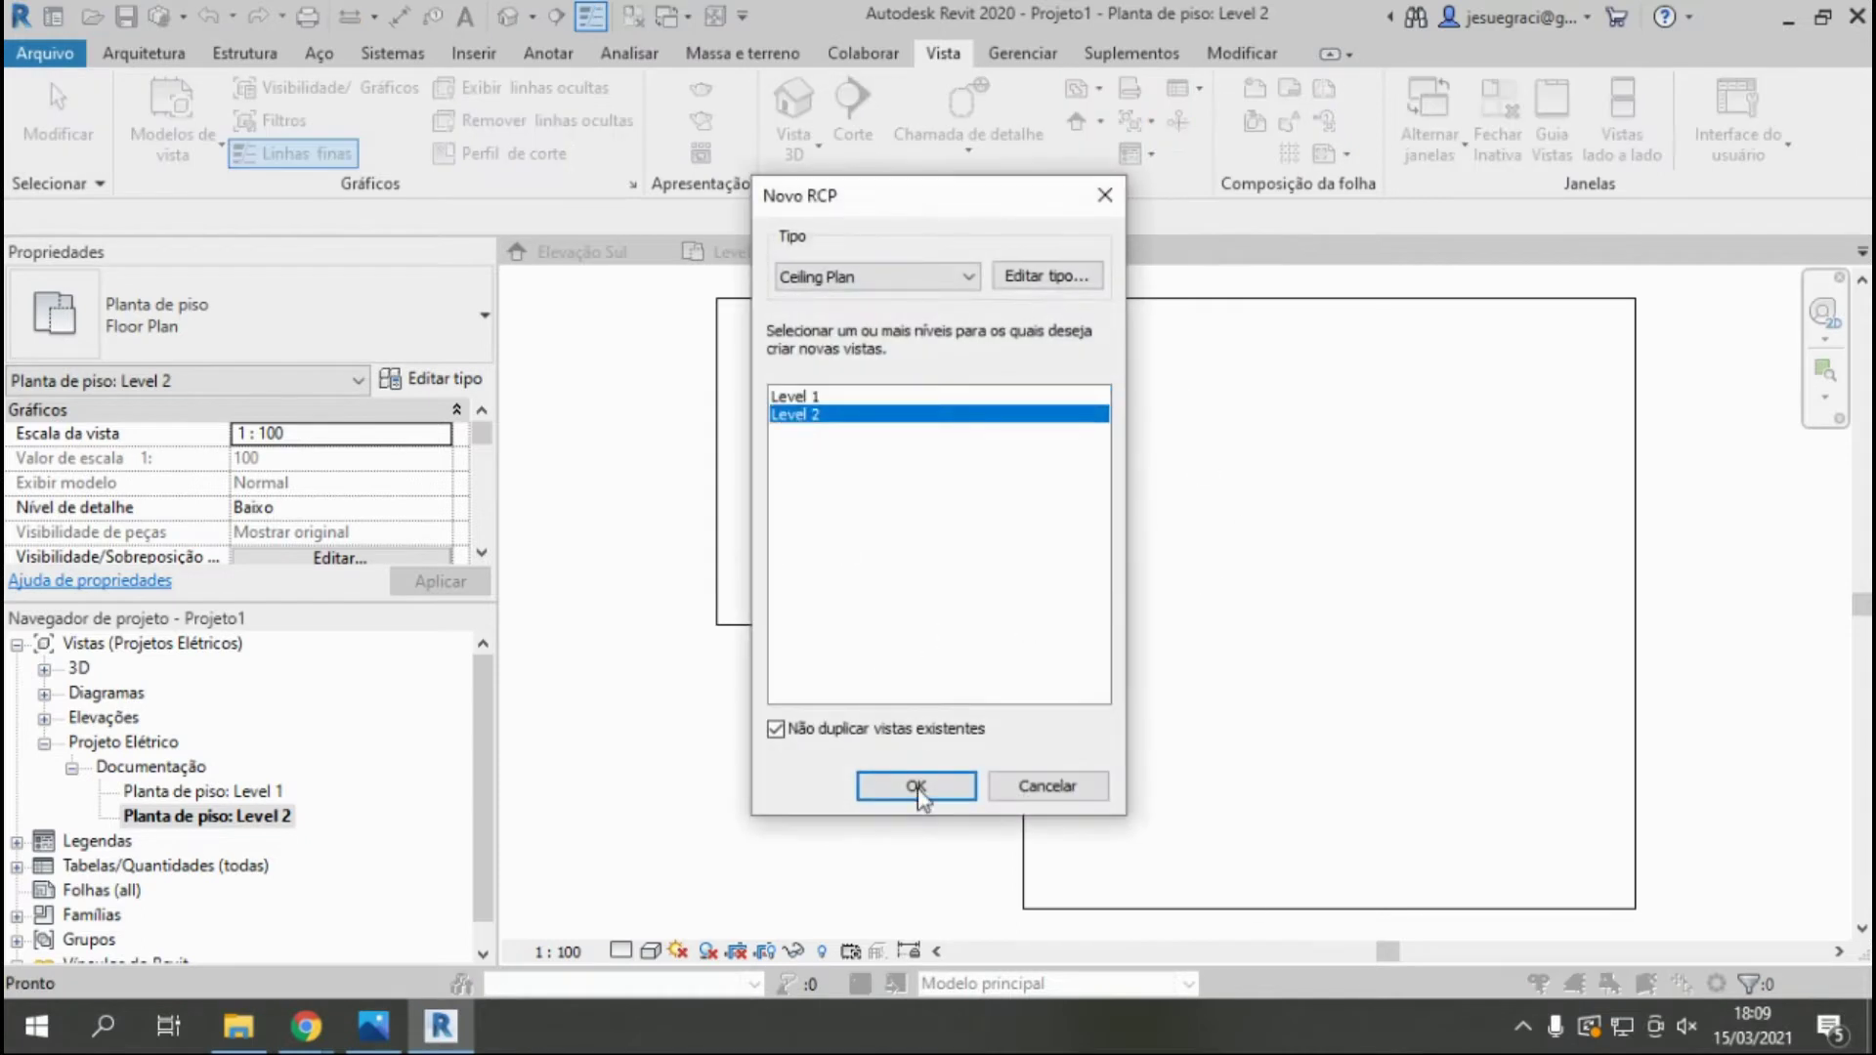
left_click(915, 785)
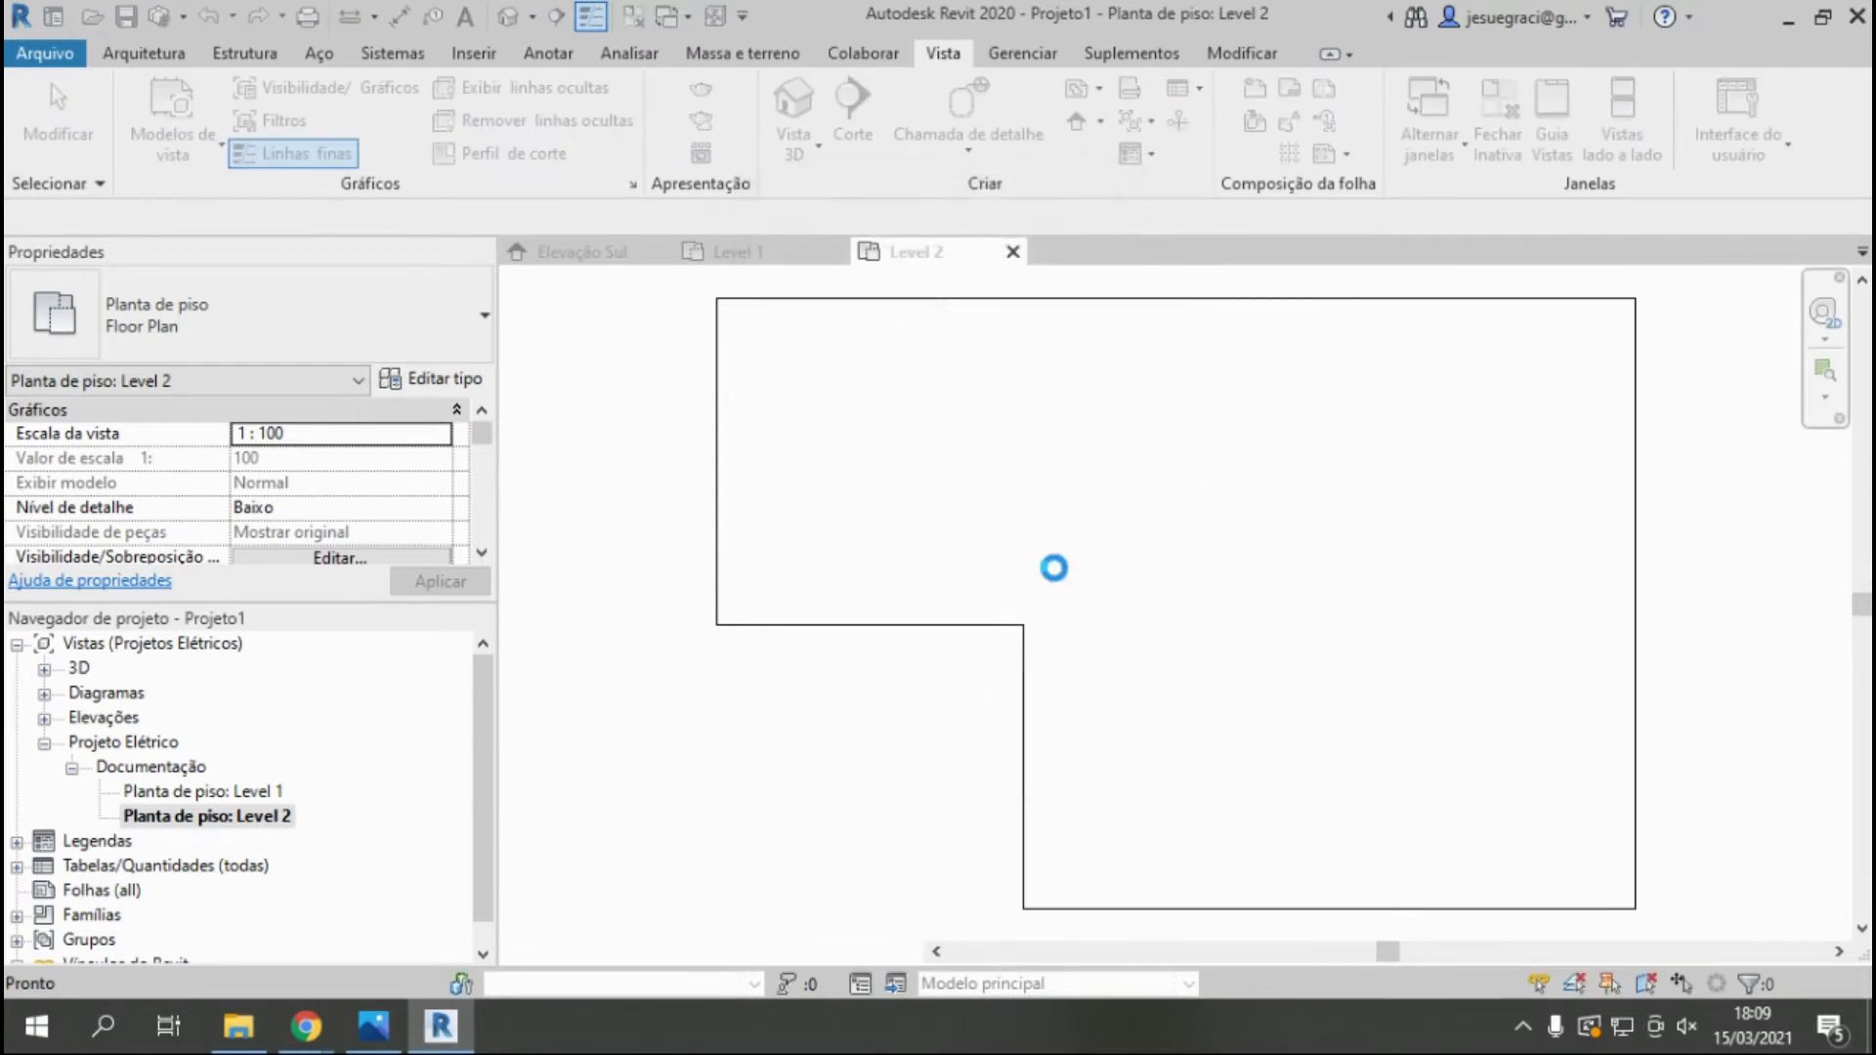
left_click(920, 256)
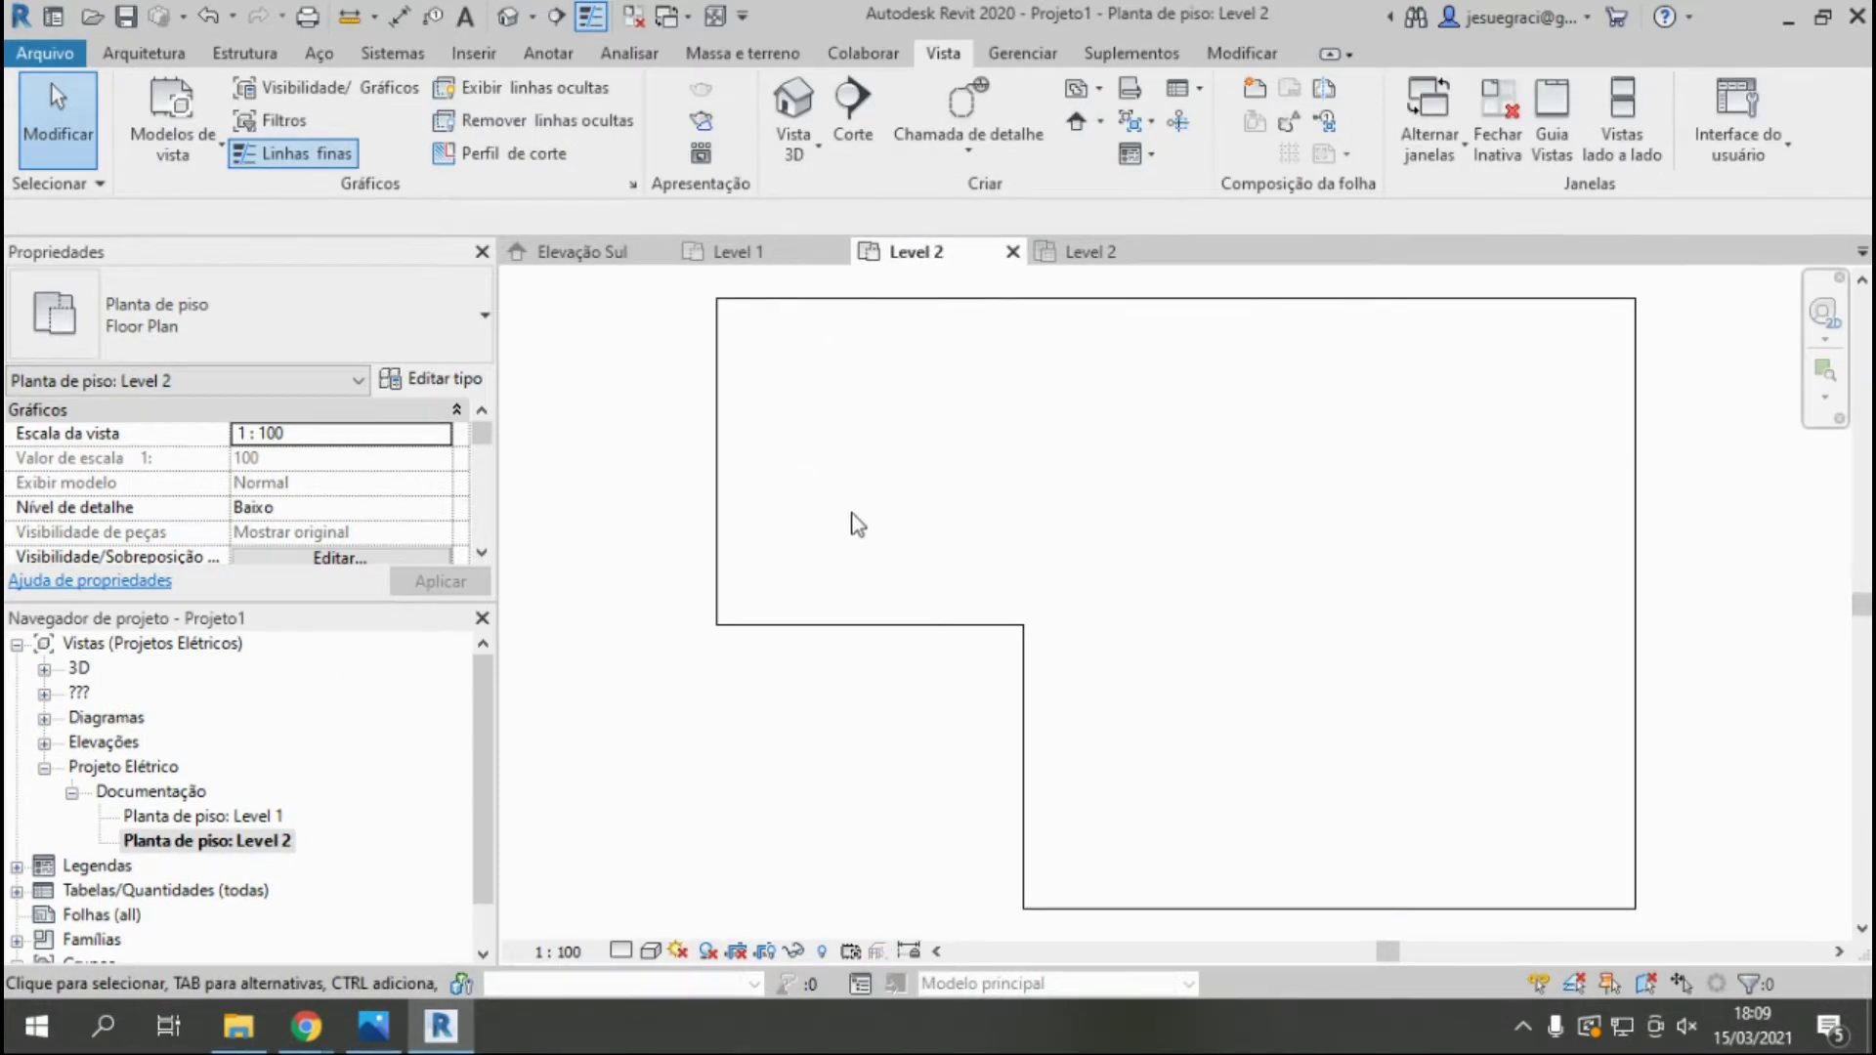
In the Level 1 plan, select the linked model and cancel a started rotation.
left_click(700, 256)
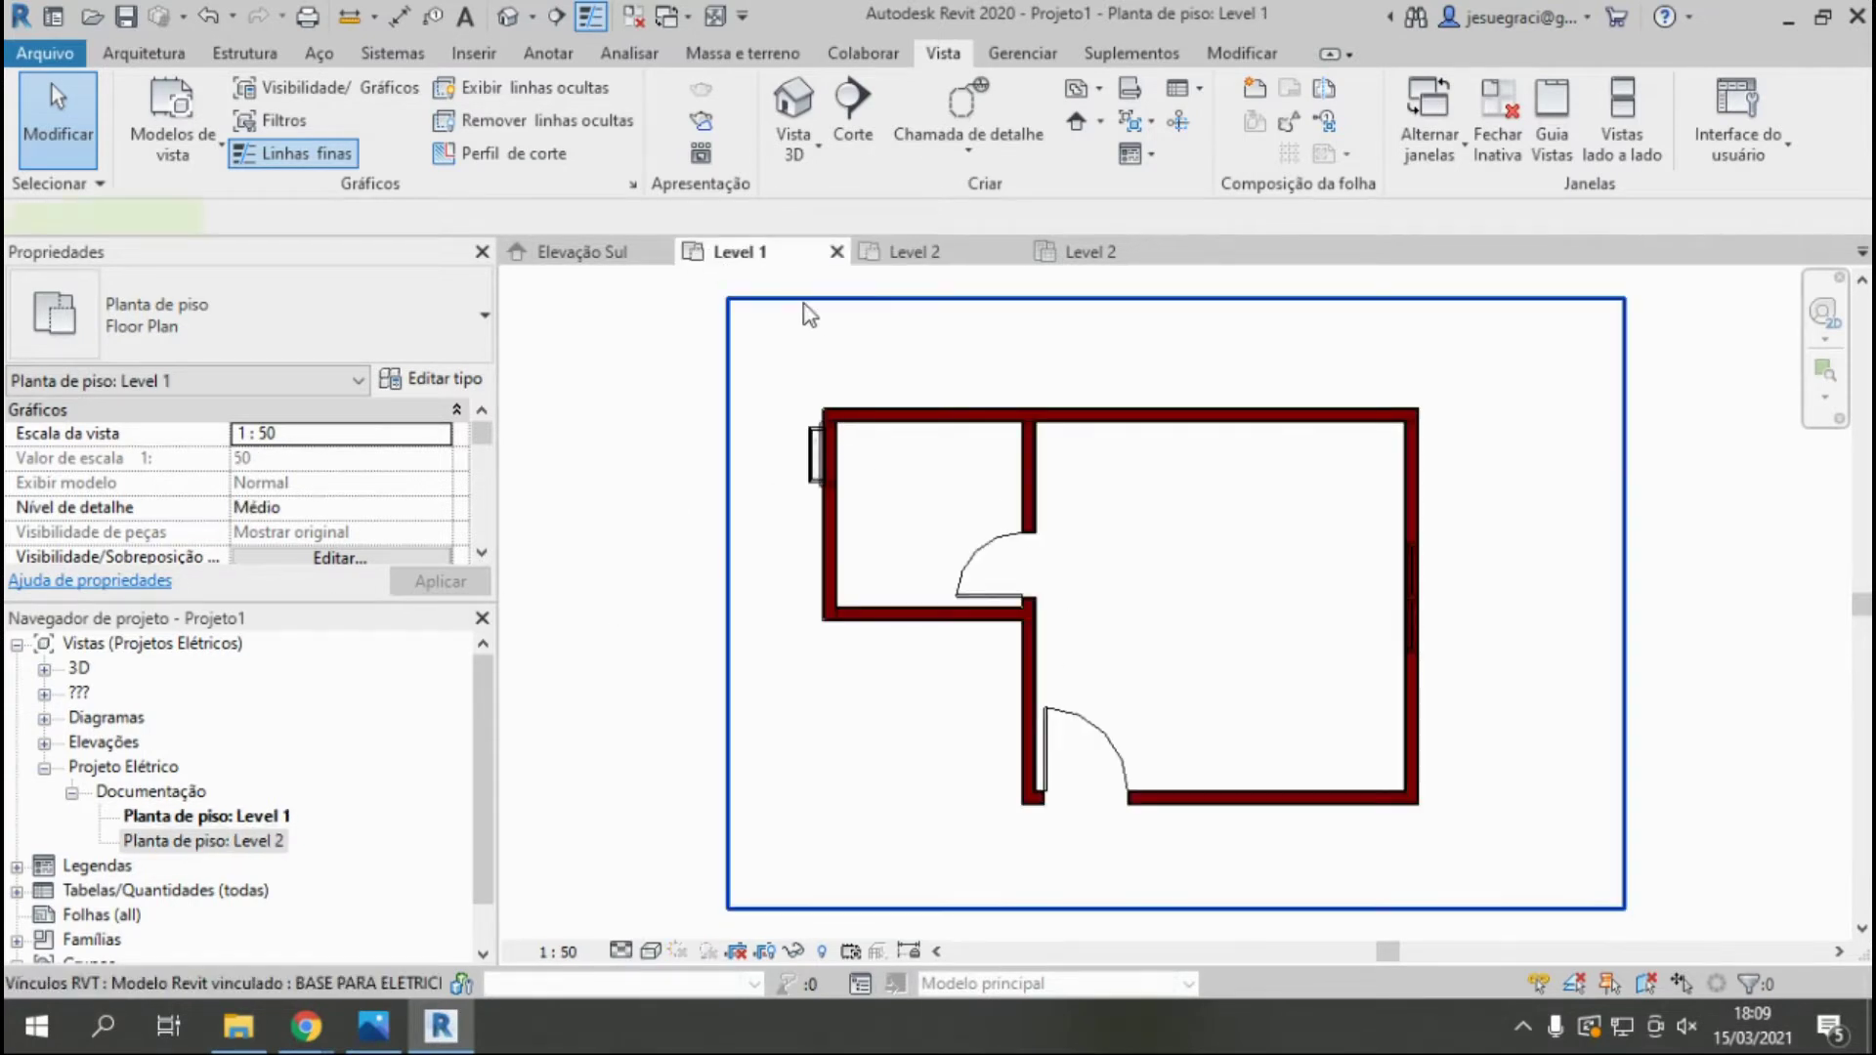
left_click(808, 309)
left_click(1072, 141)
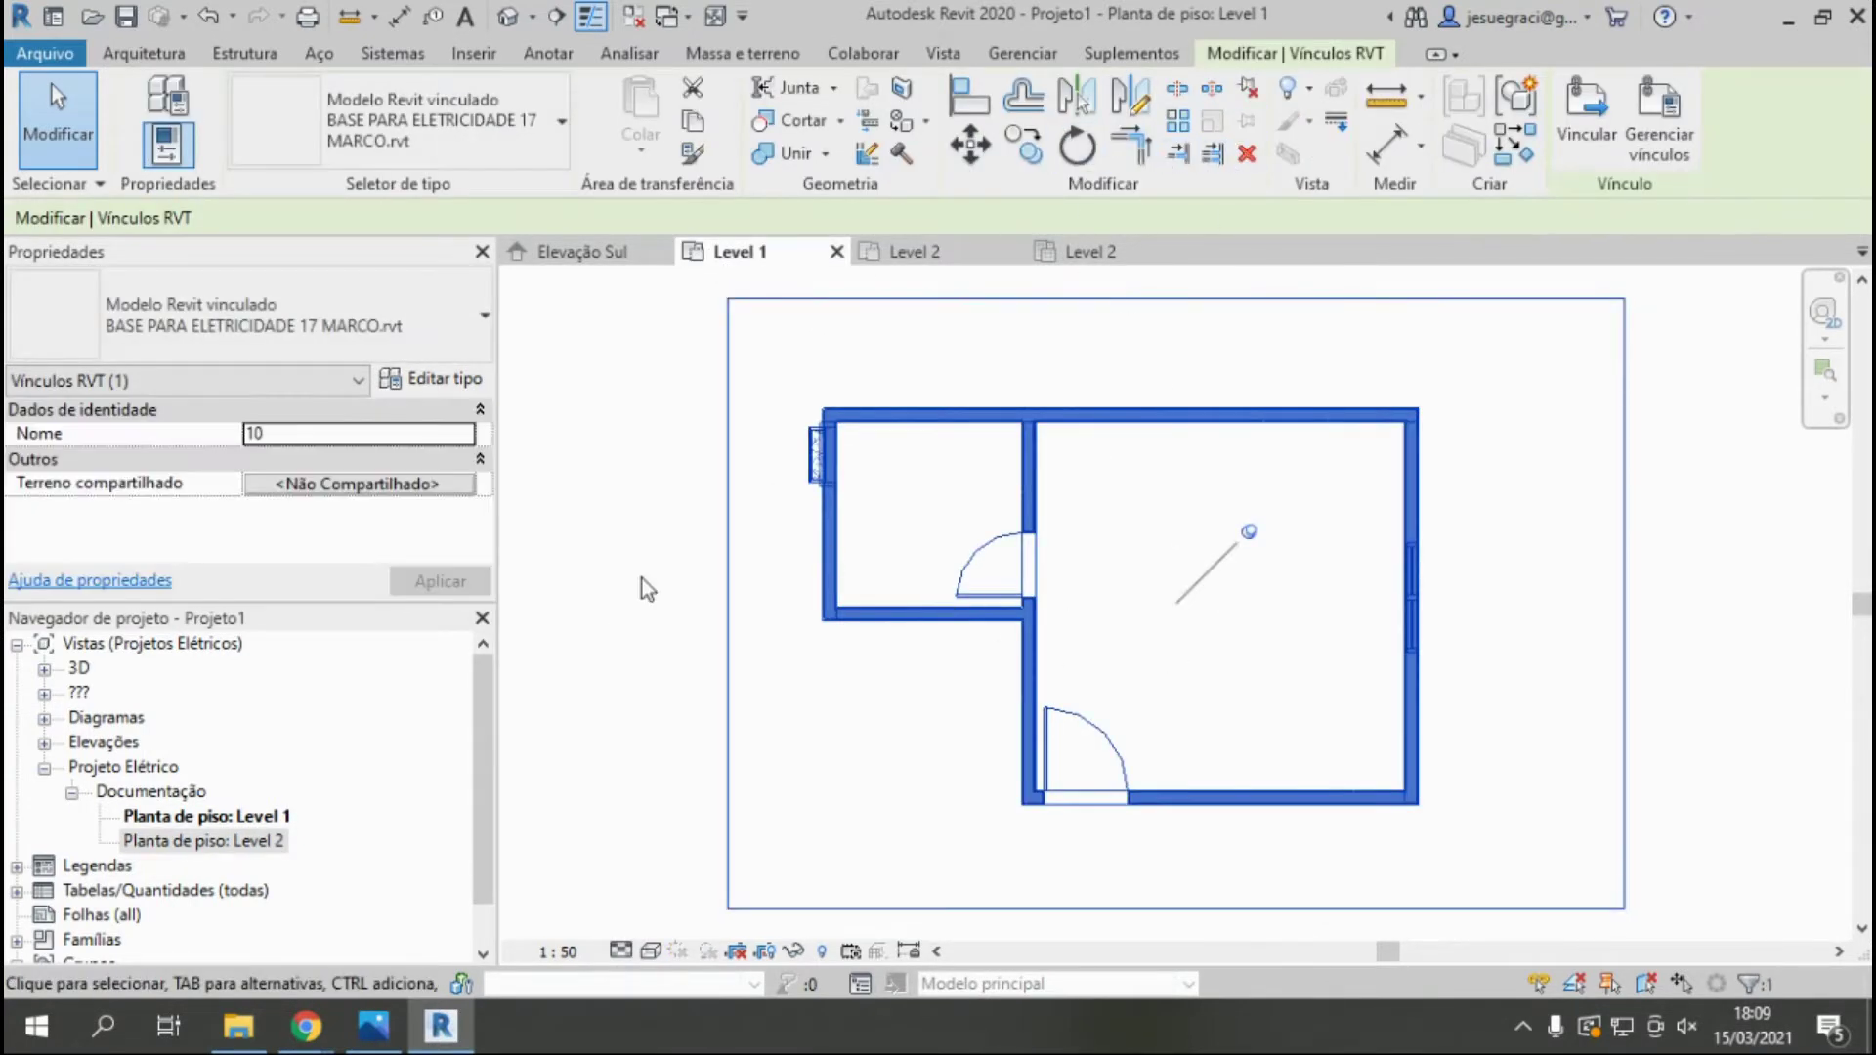
left_click(235, 848)
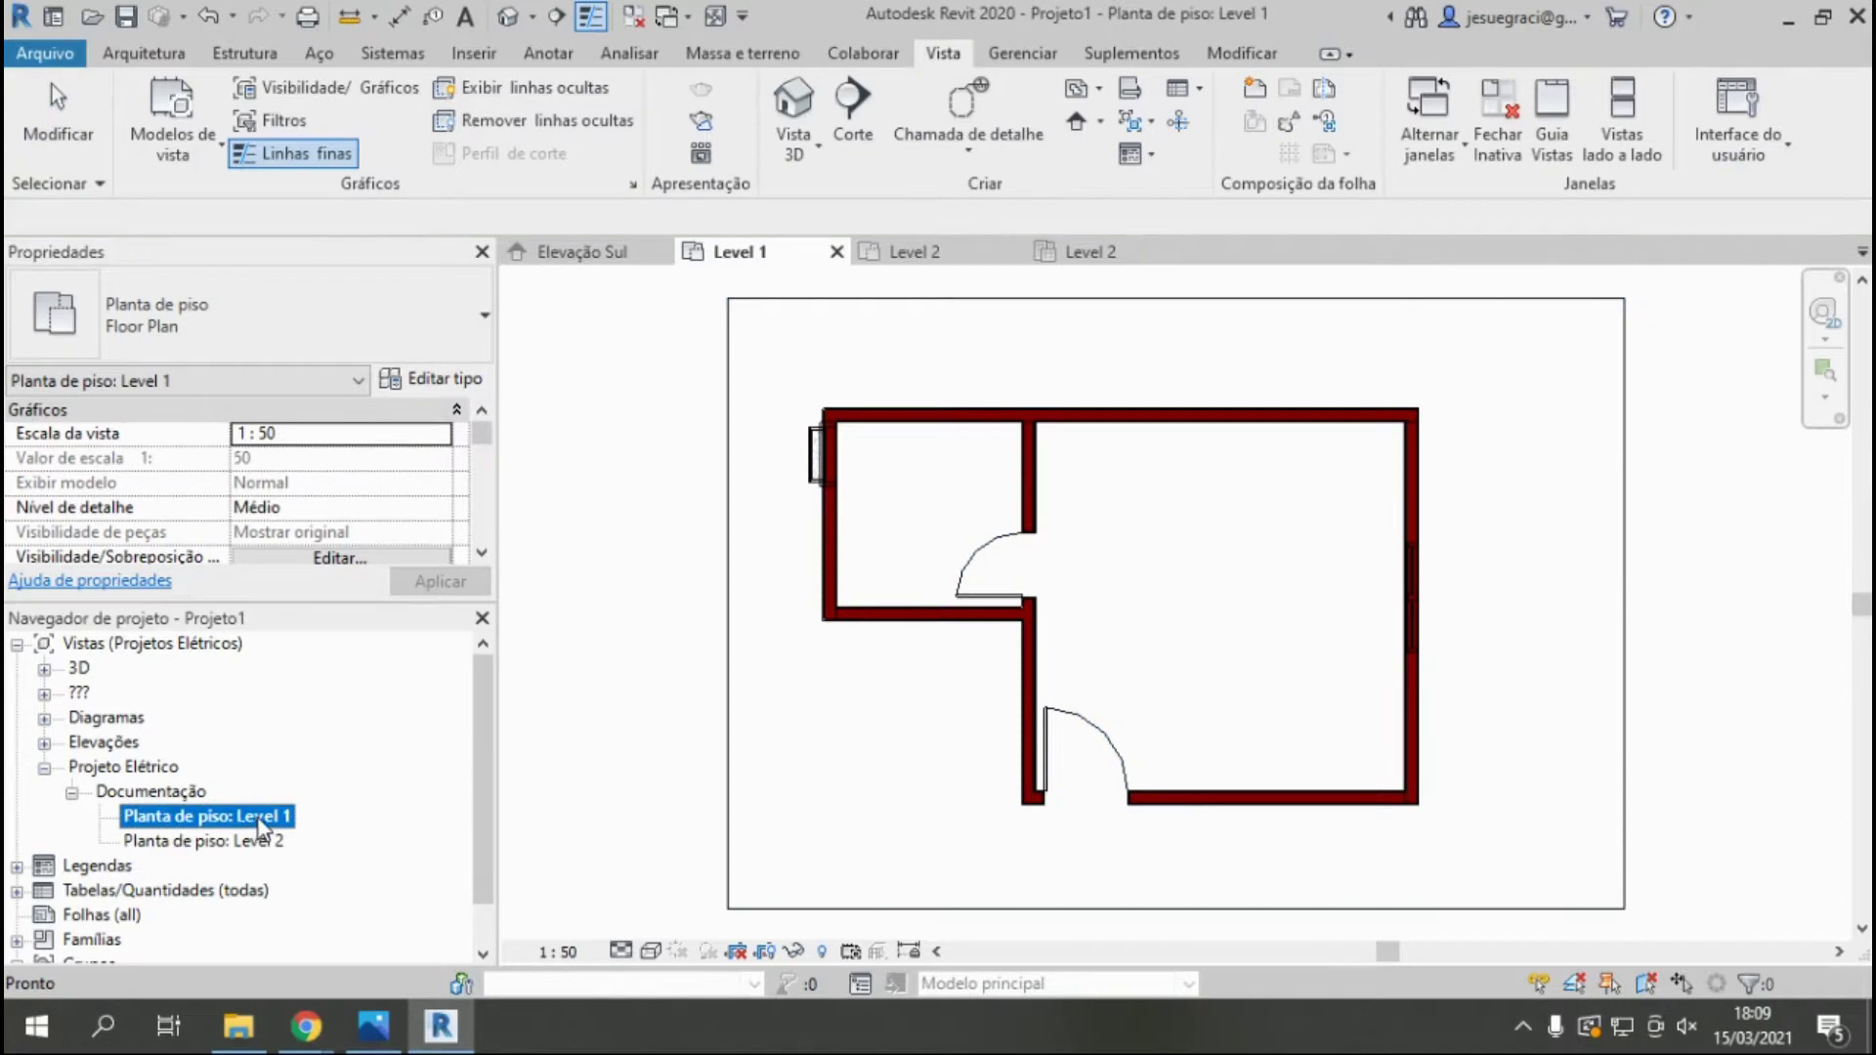
Set the Level 2 view range depth offset to -20.
scroll(869, 654, "down", 2)
left_click(946, 258)
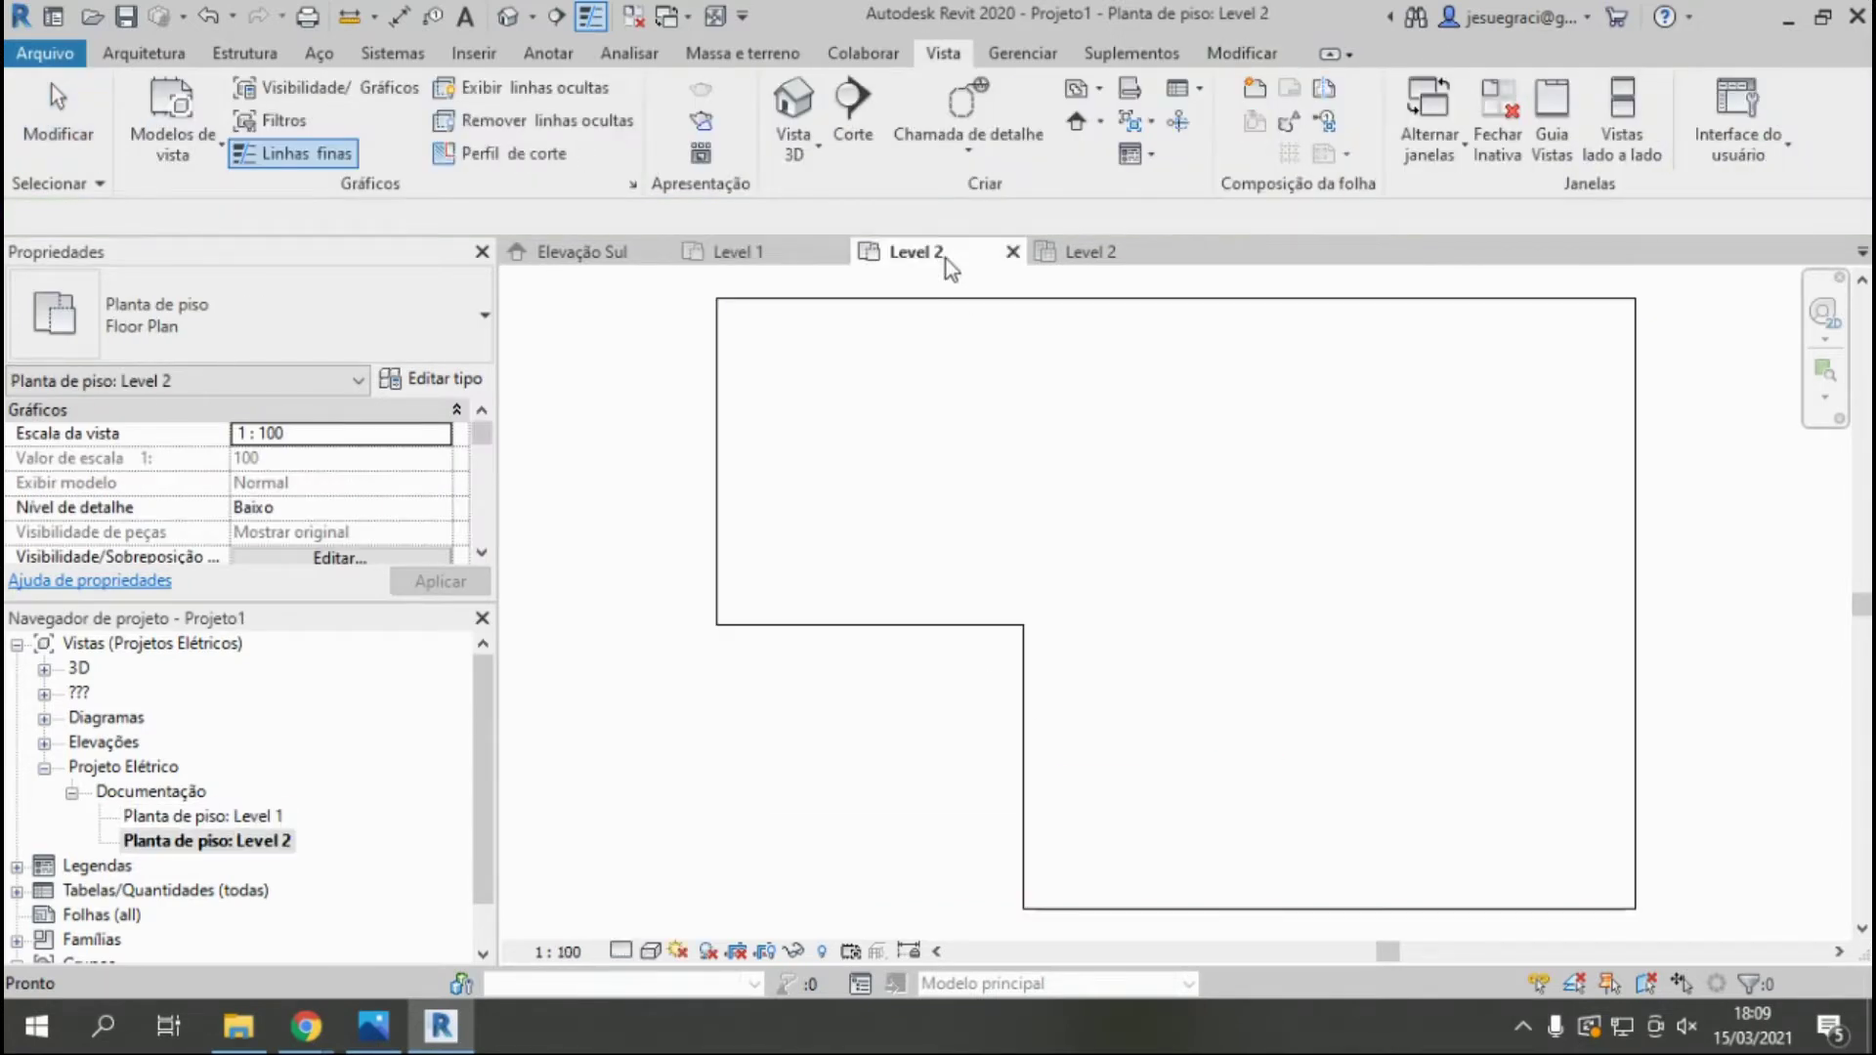
scroll(420, 508, "down", 1)
scroll(469, 459, "down", 2)
scroll(483, 479, "down", 2)
scroll(494, 498, "down", 1)
left_click(340, 508)
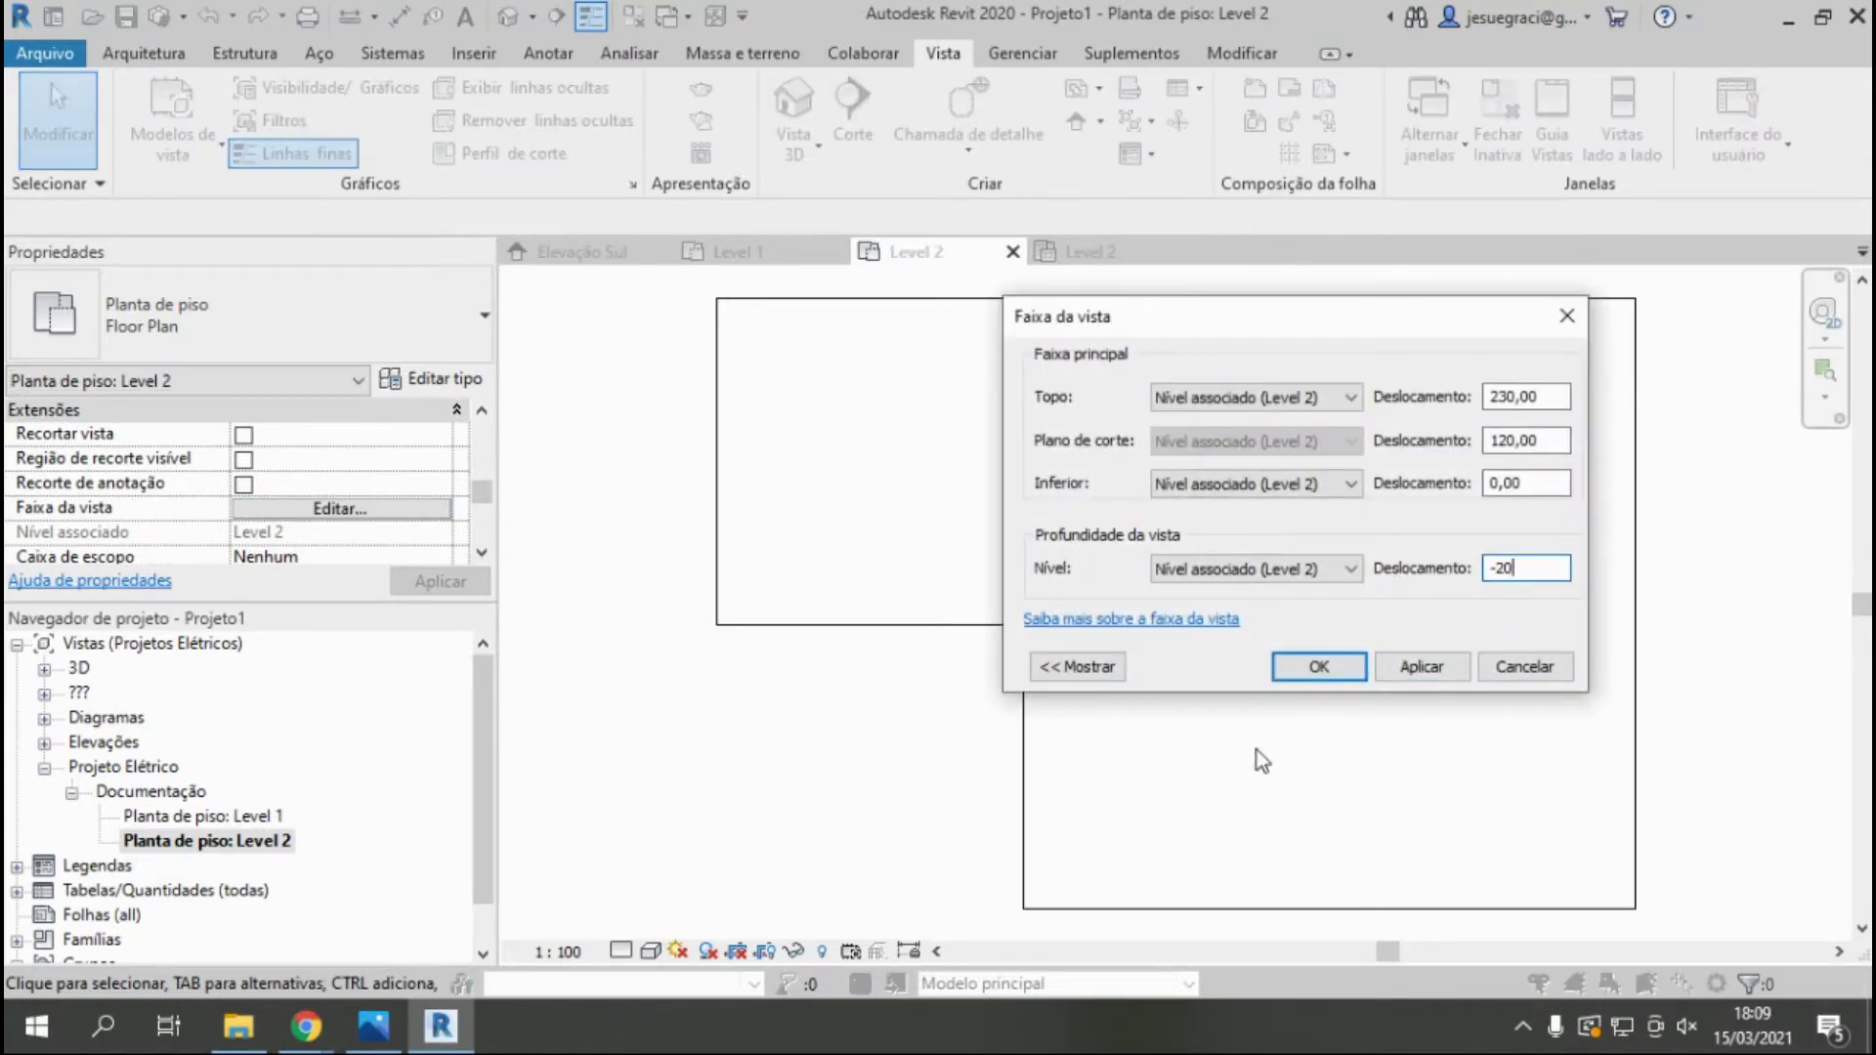
left_click(1303, 665)
Switch the Level 2 plan to the Hidden Line visual style.
left_click(996, 630)
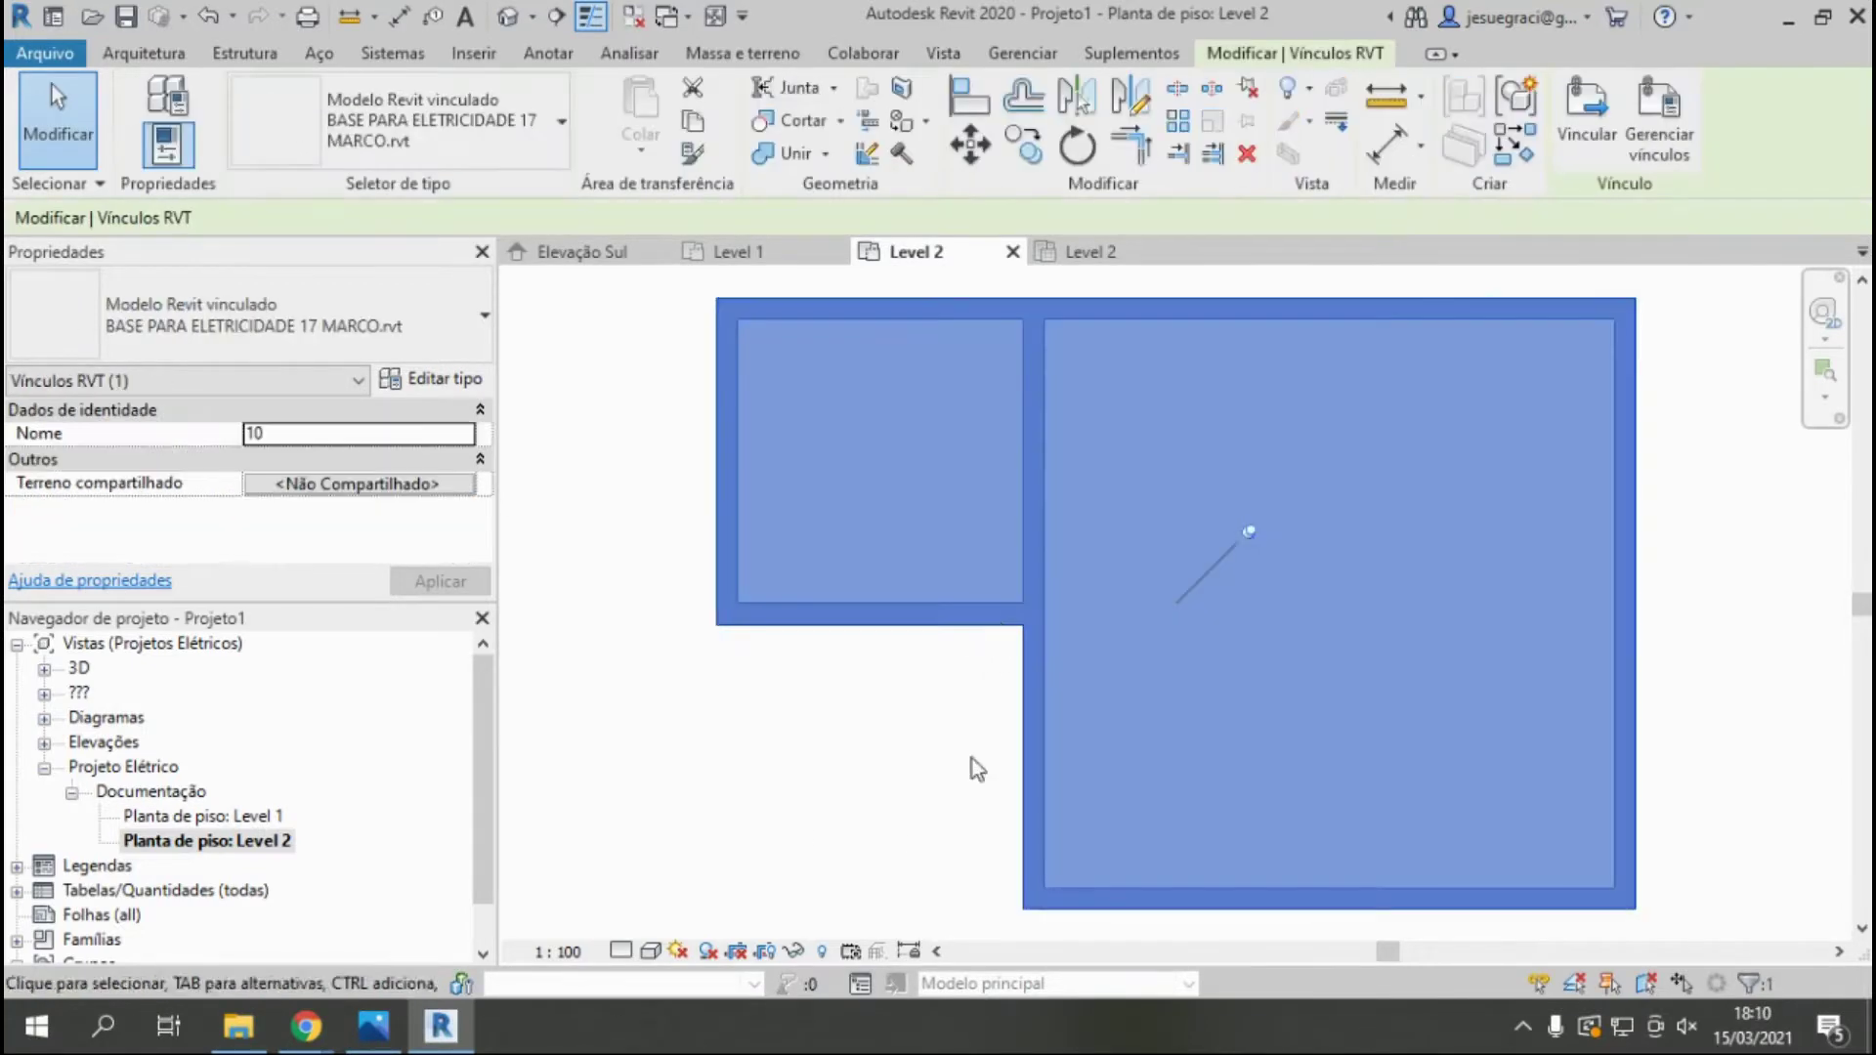
left_click(971, 762)
left_click(958, 630)
left_click(650, 951)
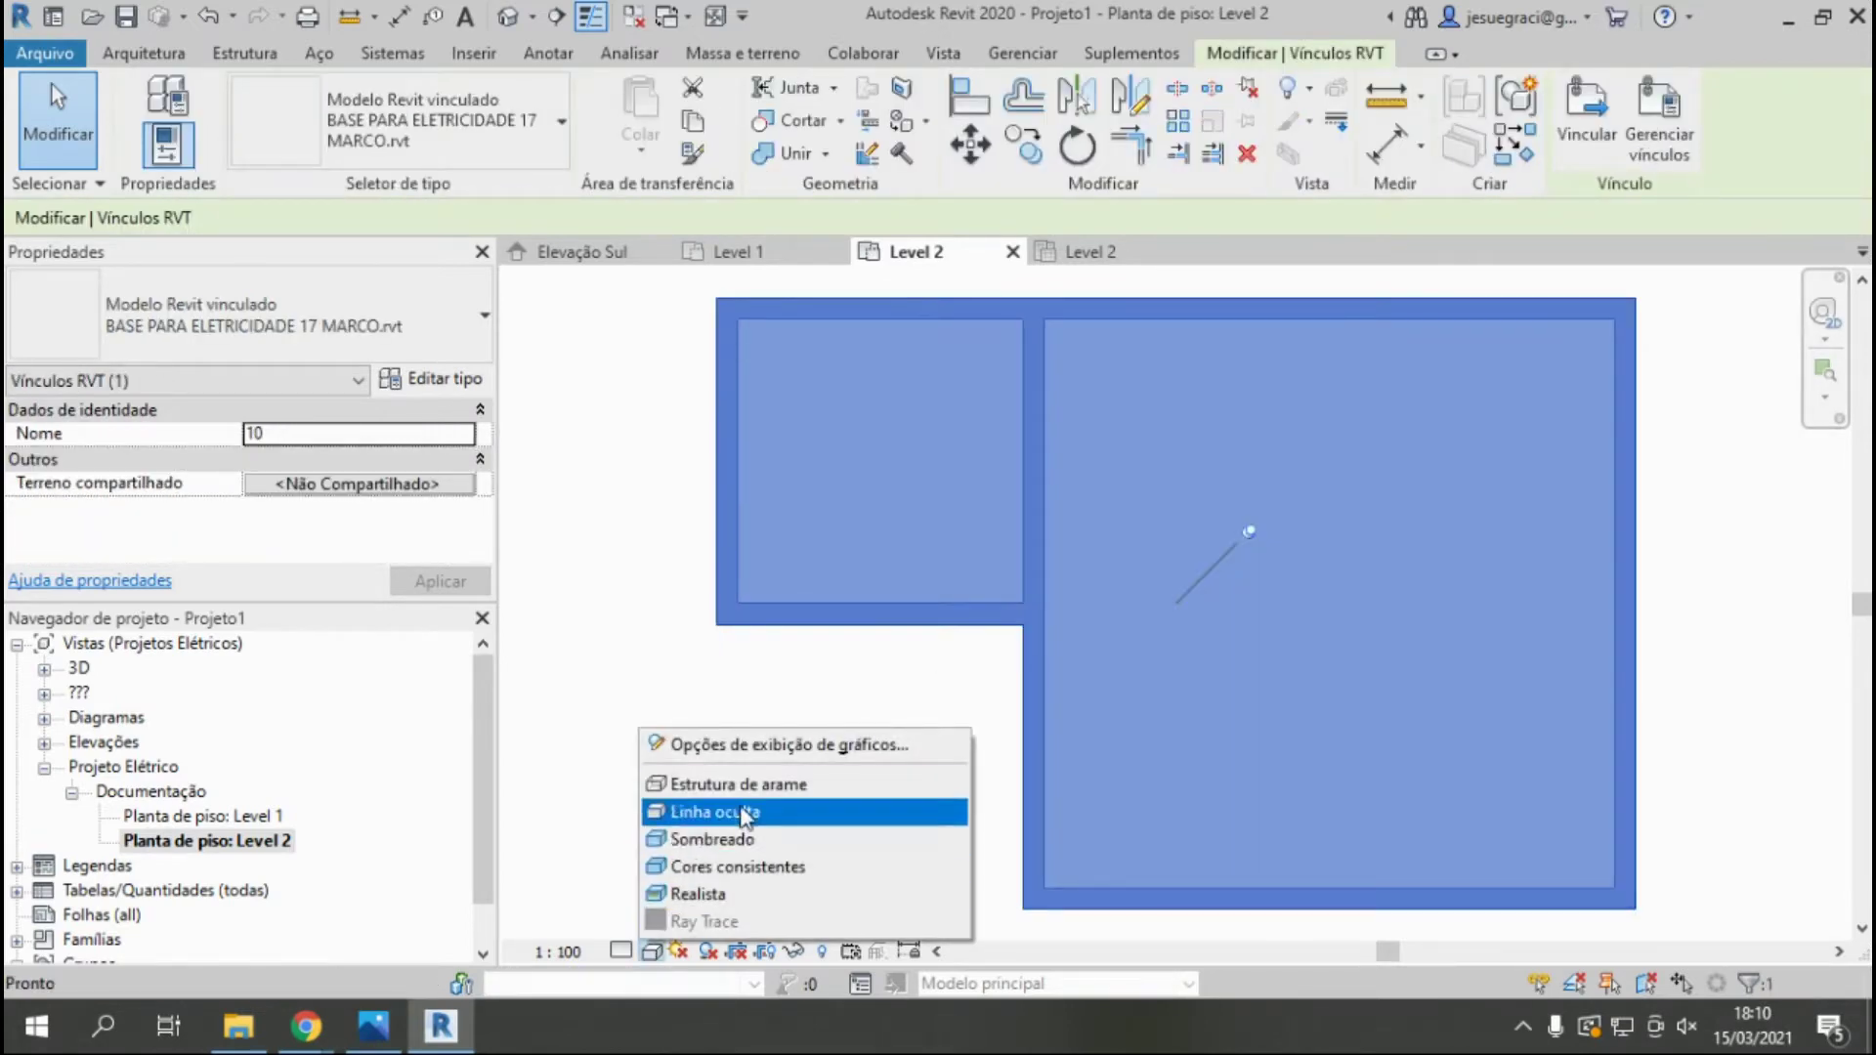
left_click(743, 809)
left_click(1555, 553)
Open the Level 1 floor plan from the Project Browser.
left_click(224, 816)
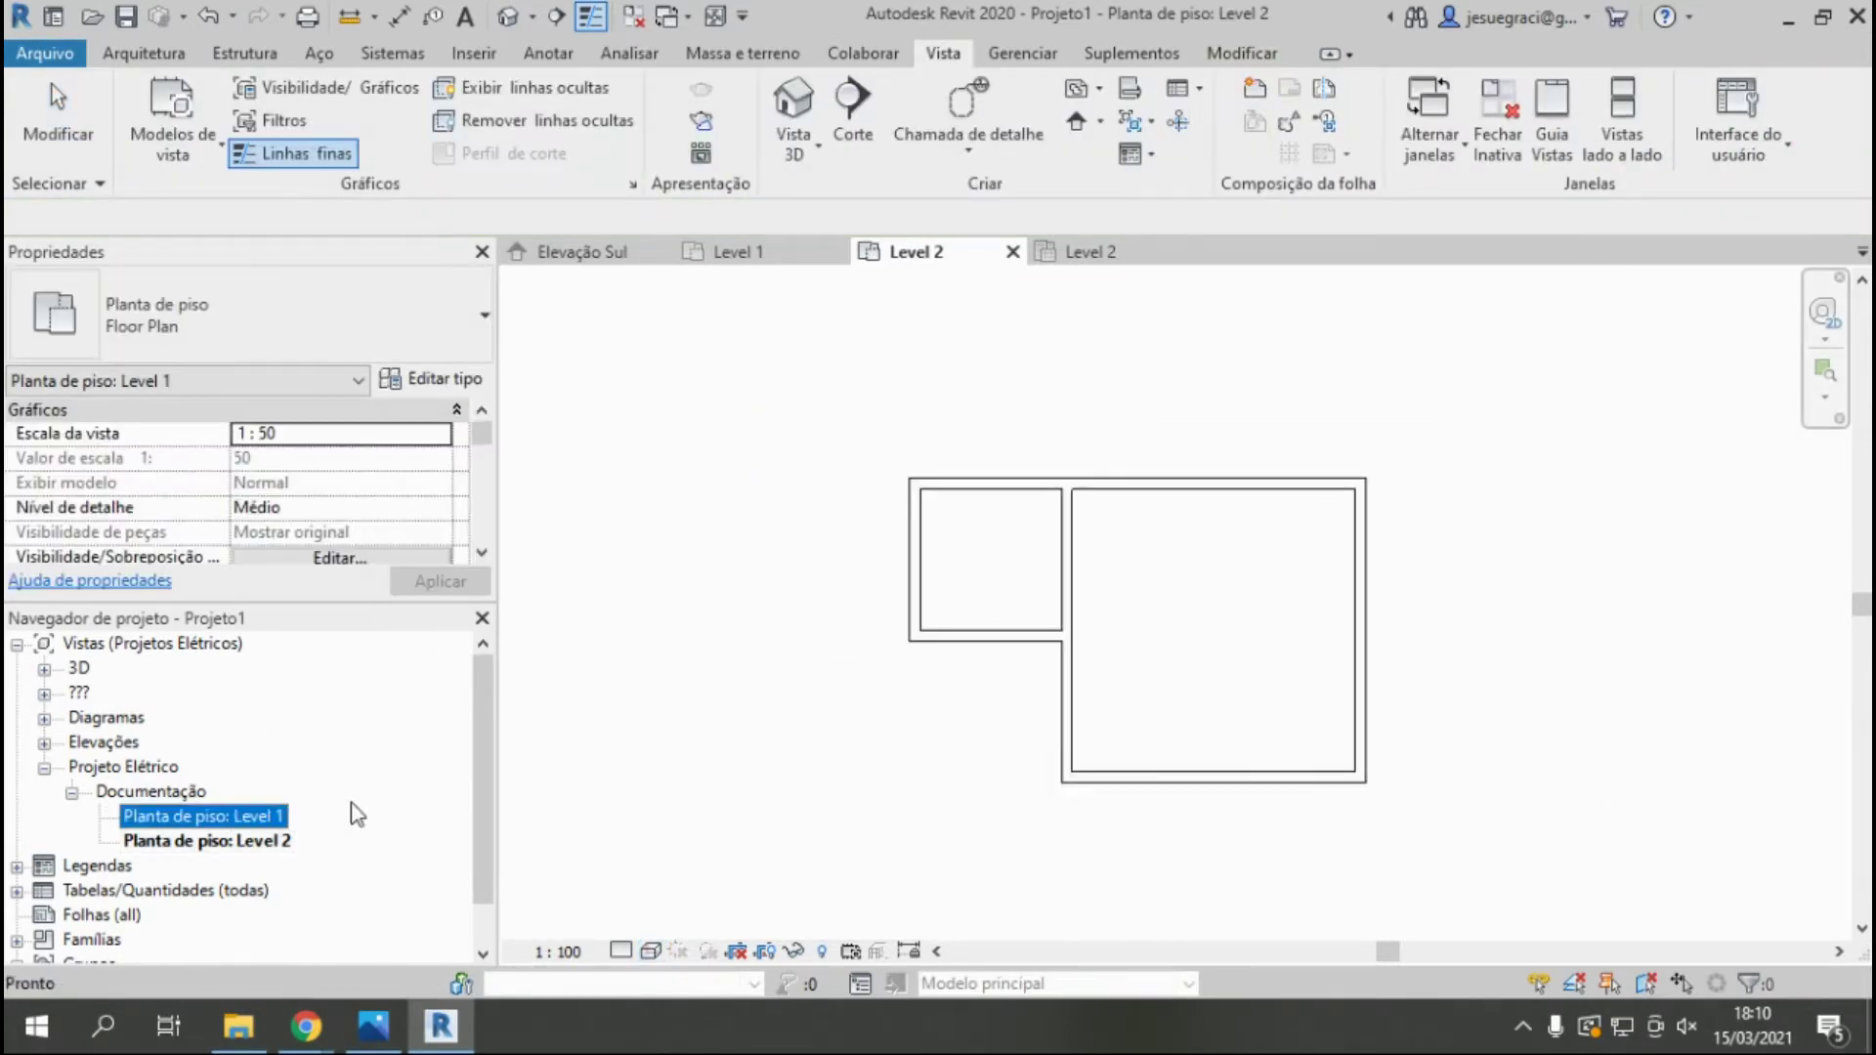
double_click(269, 817)
scroll(1073, 655, "up", 2)
scroll(1068, 691, "up", 2)
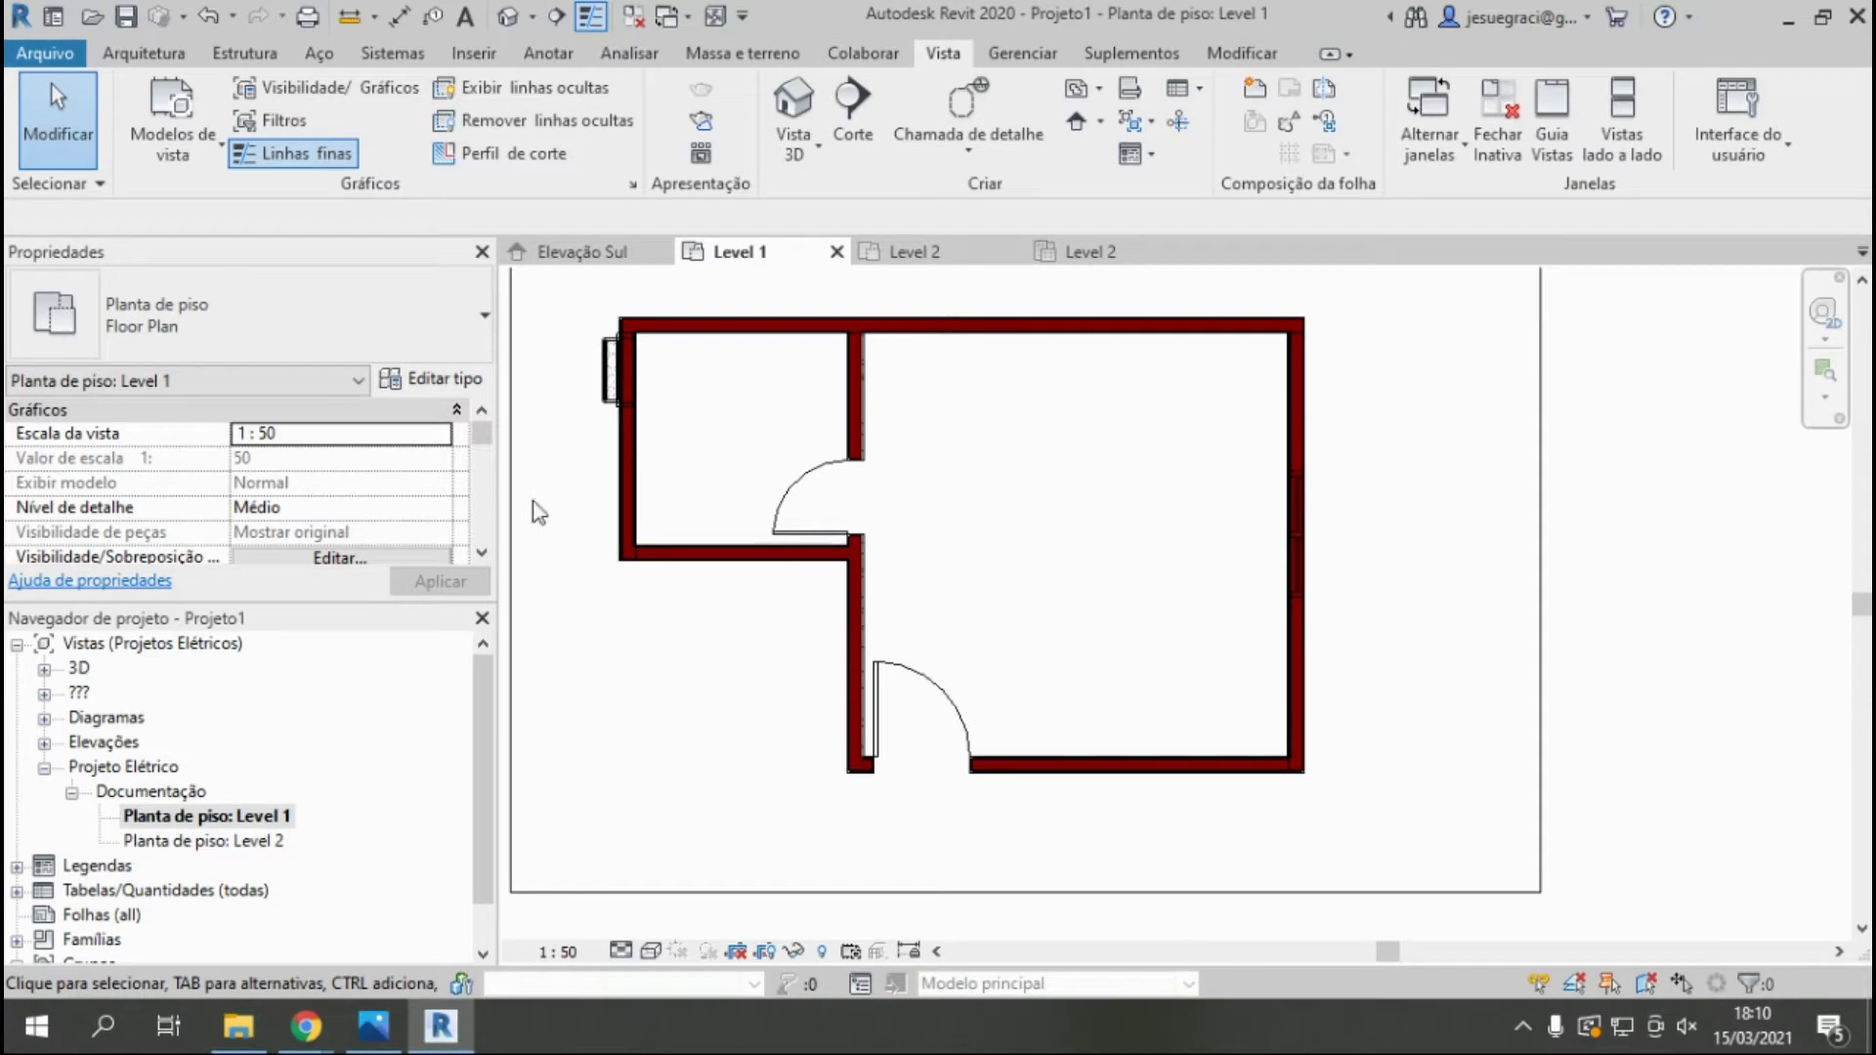
Select the ceiling light type with octagonal 4x4 box, then cancel placement.
left_click(392, 53)
left_click(1139, 184)
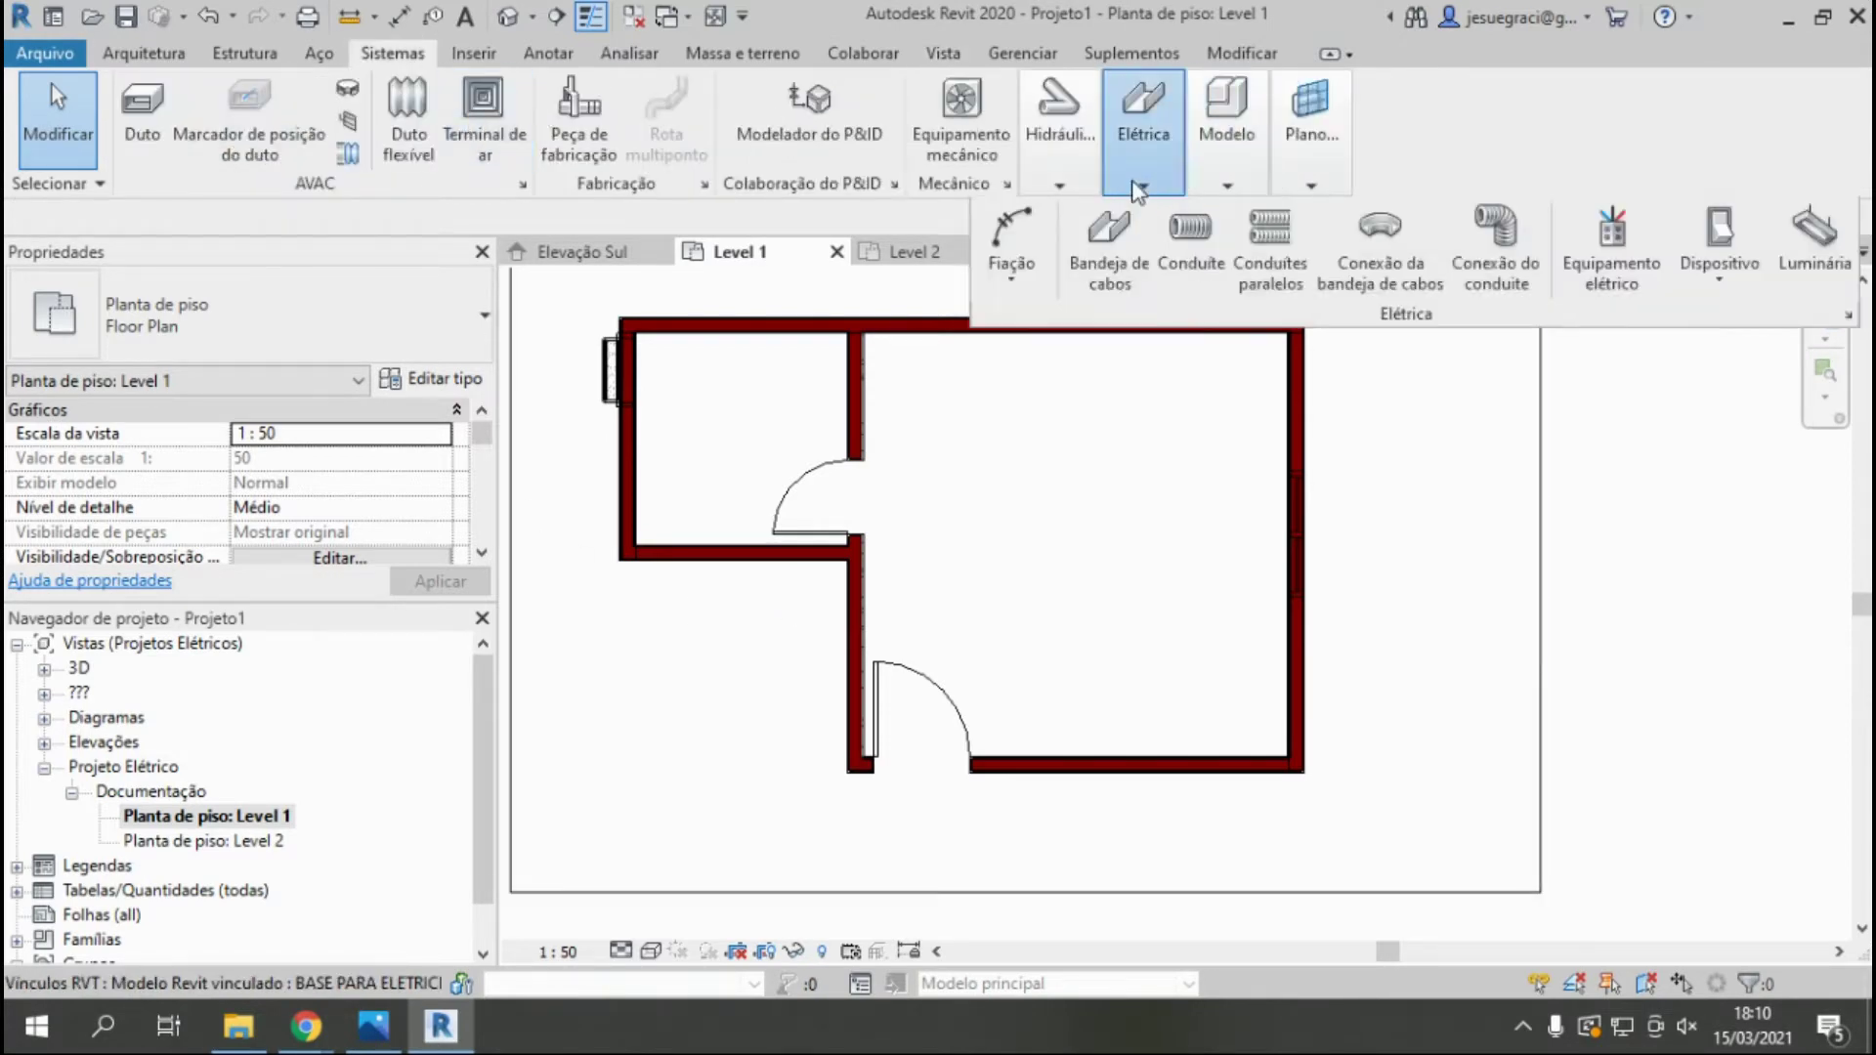
left_click(1814, 230)
left_click(254, 320)
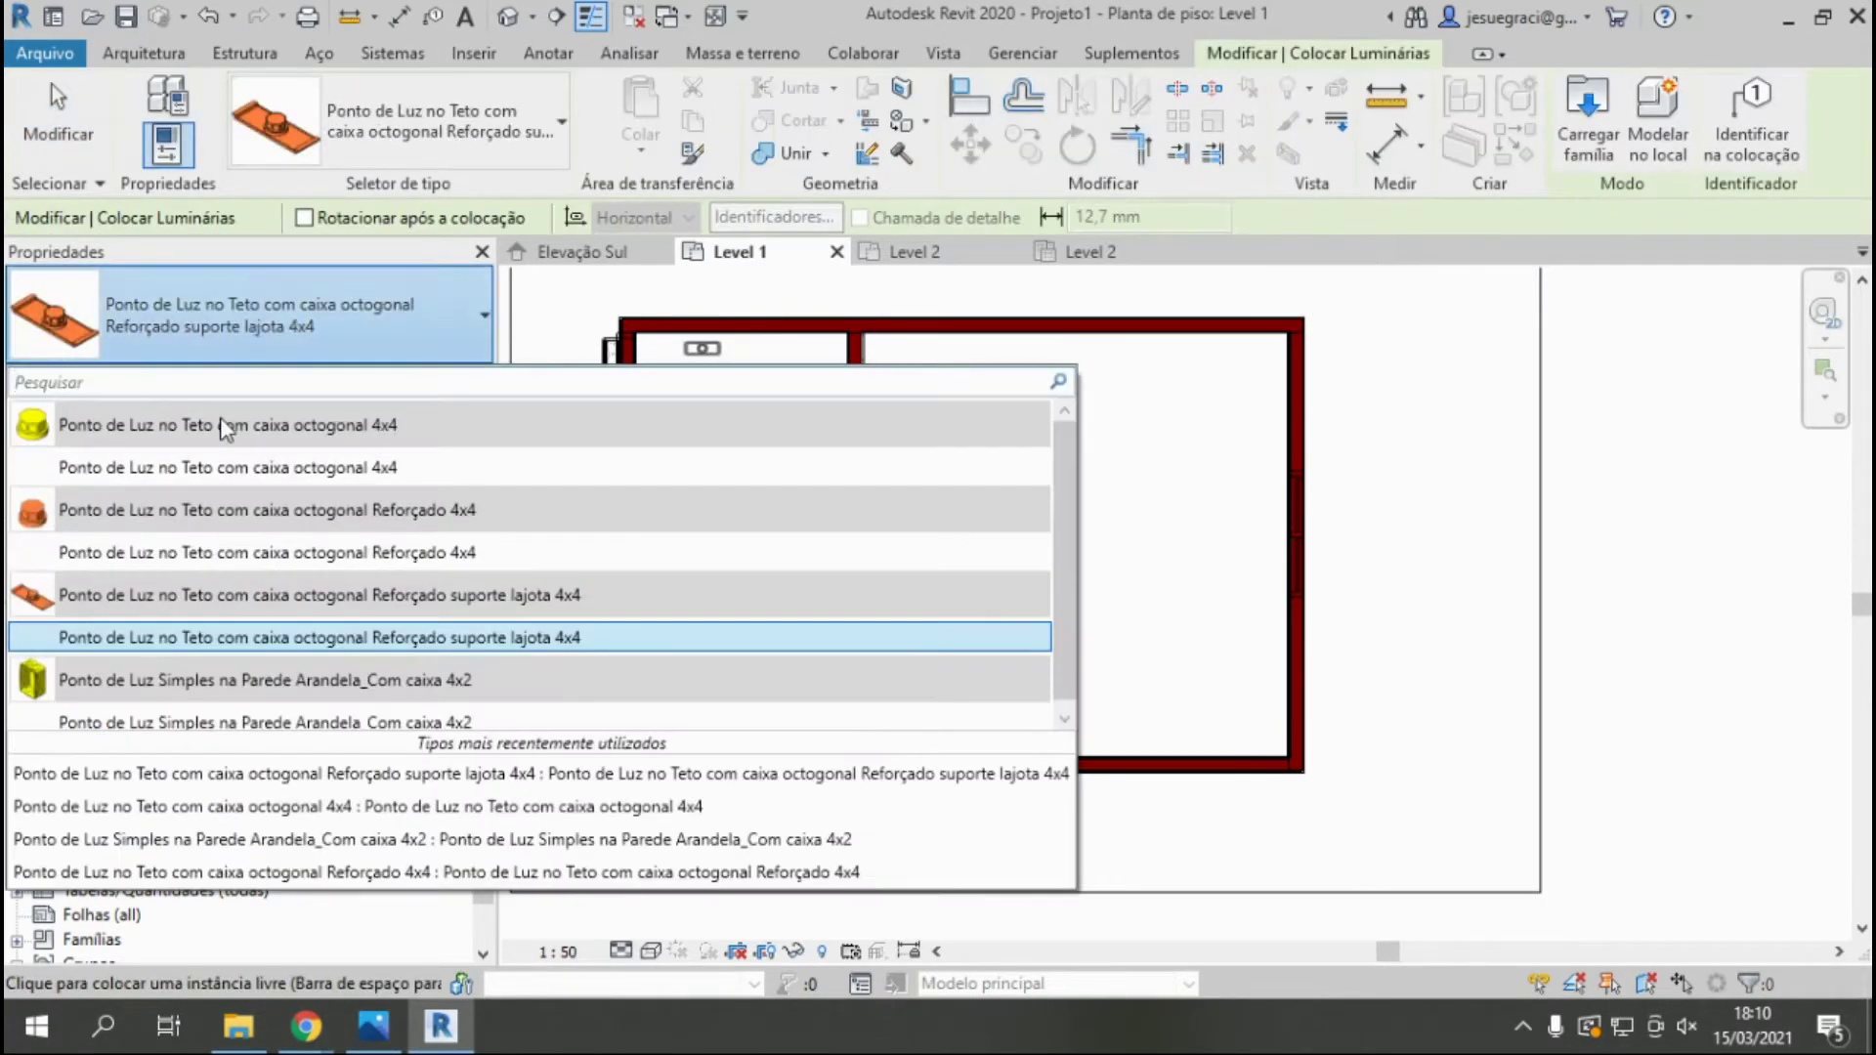
left_click(251, 467)
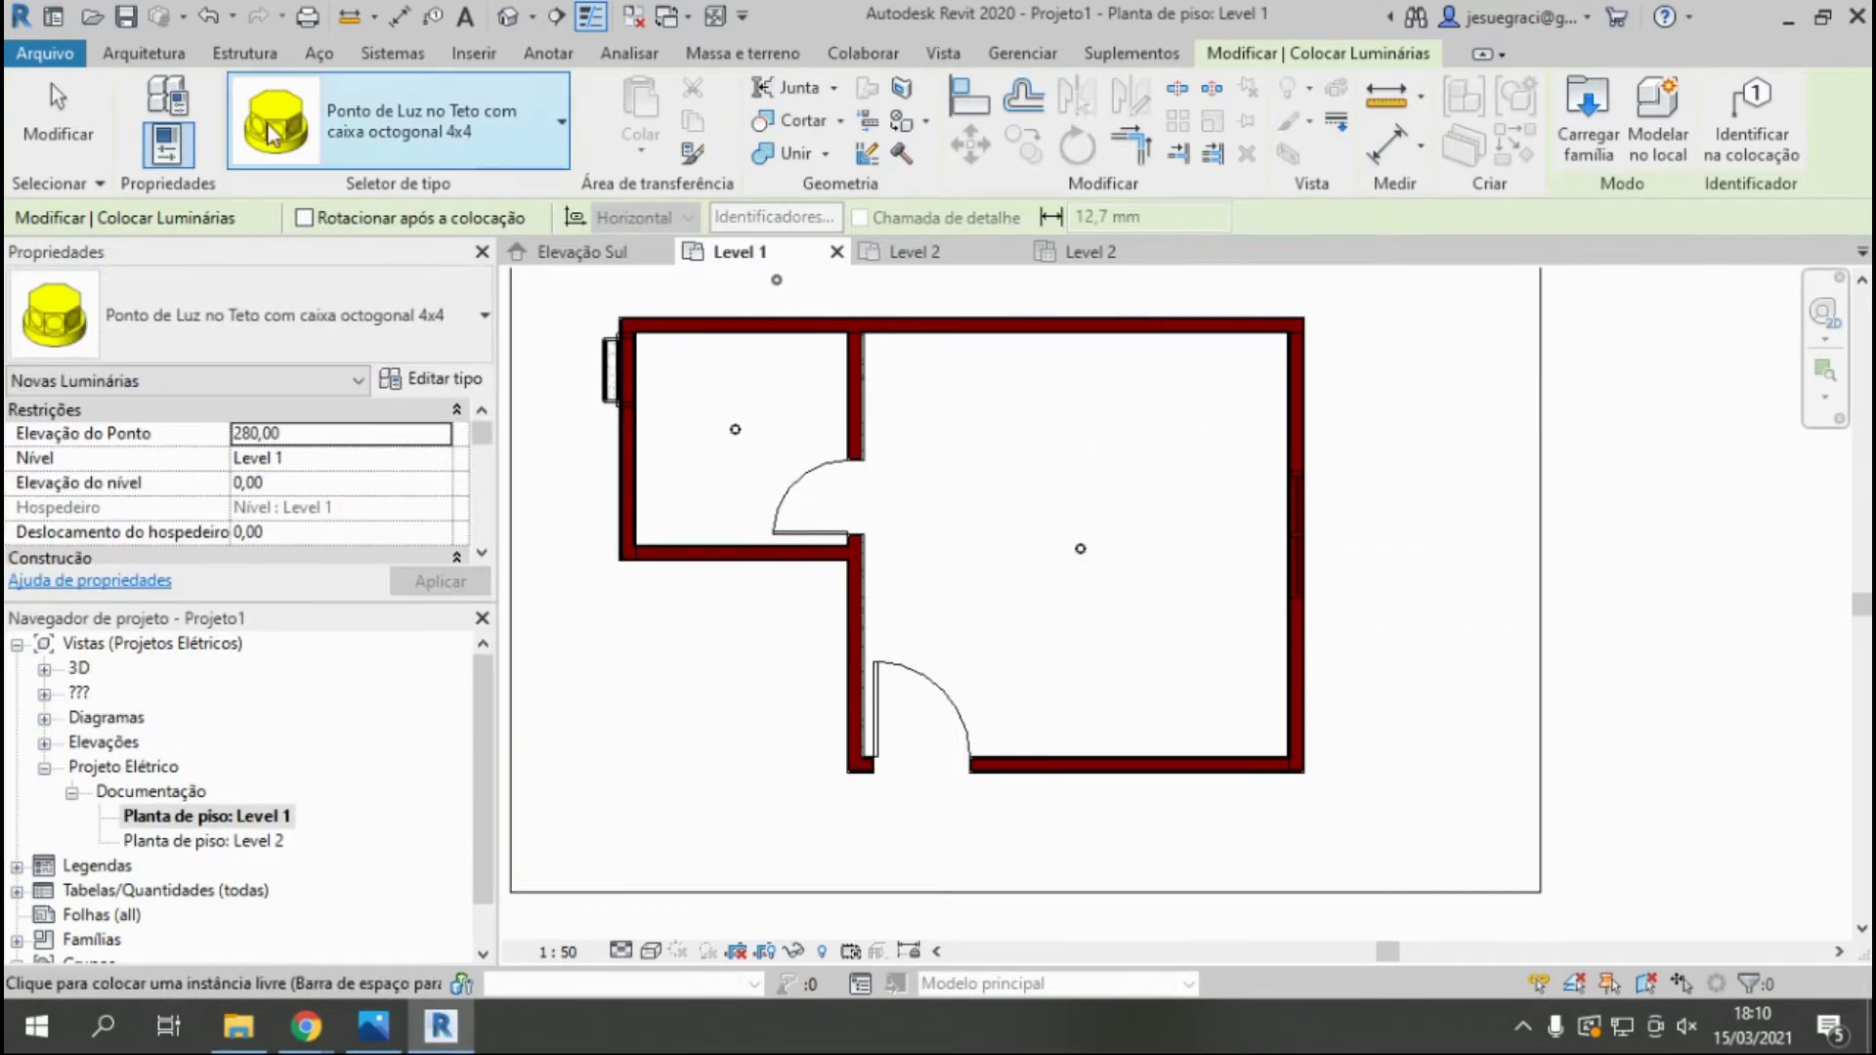
key("Escape")
Place two 2P+T 20A outlets on the right room's top wall.
left_click(144, 53)
left_click(280, 128)
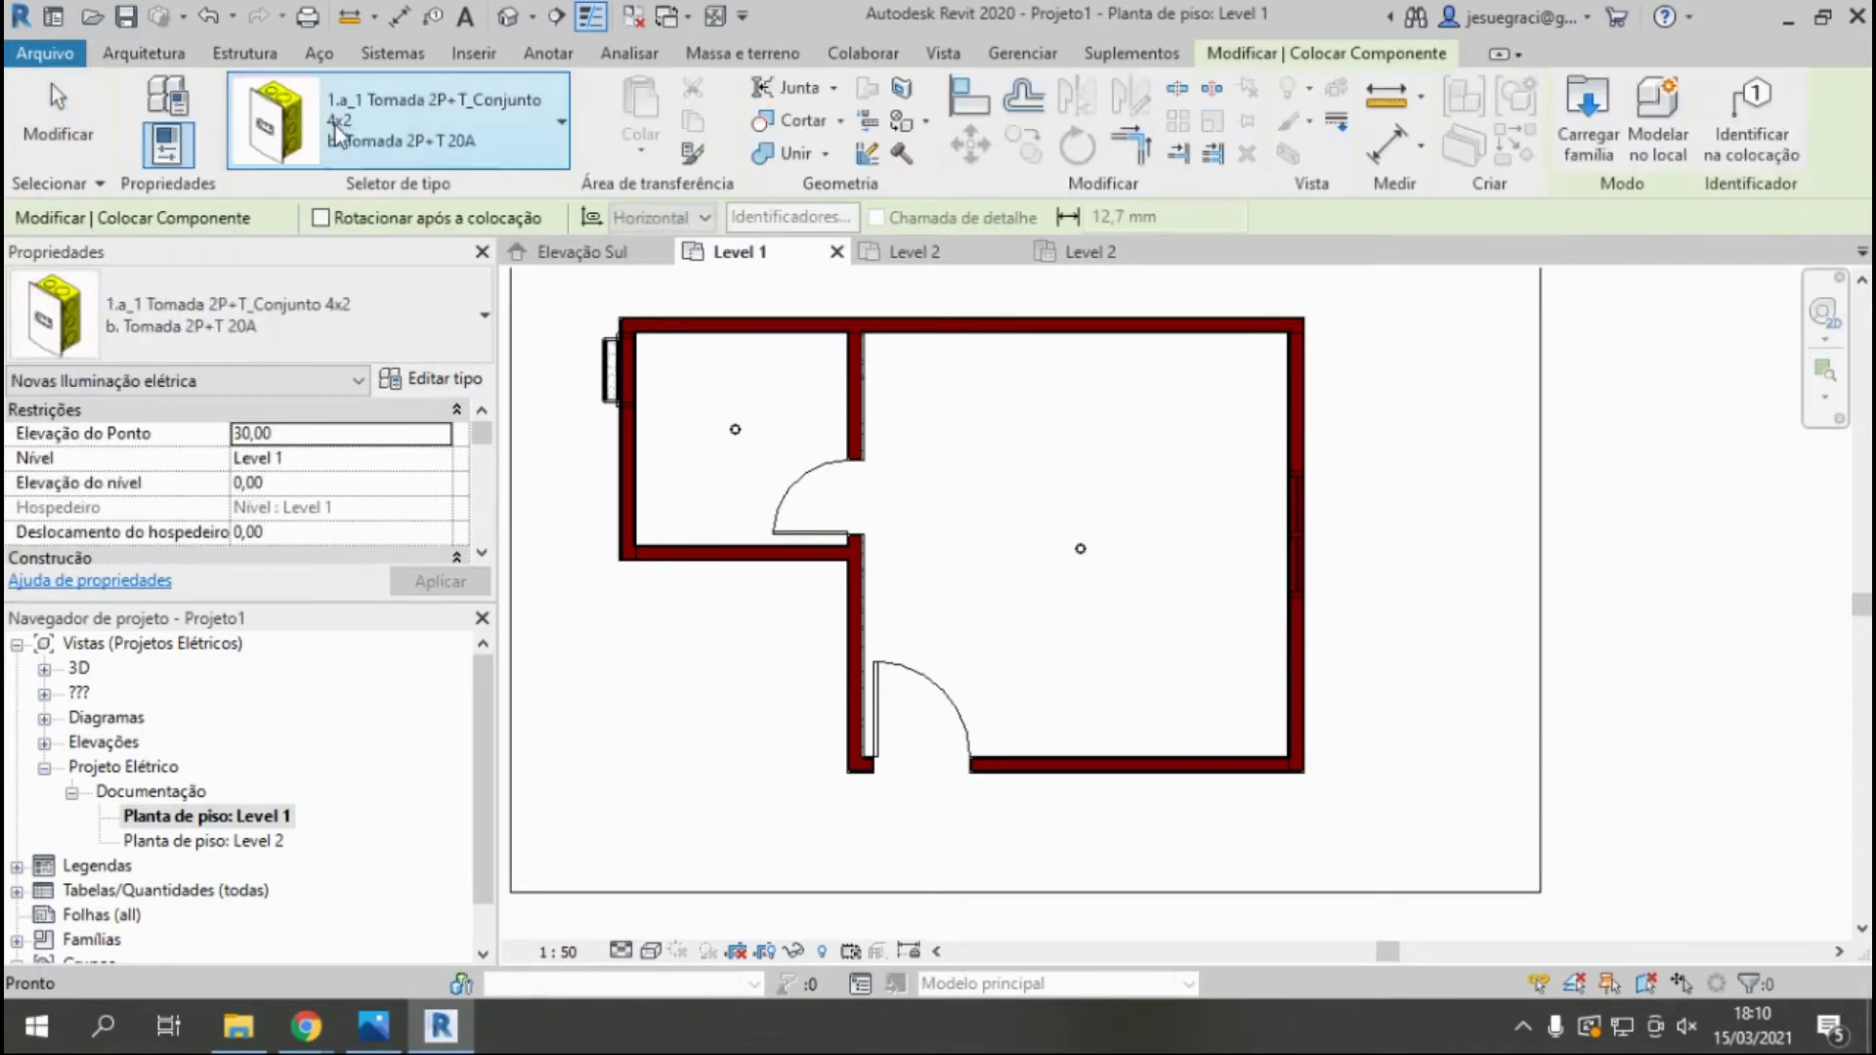
left_click(293, 314)
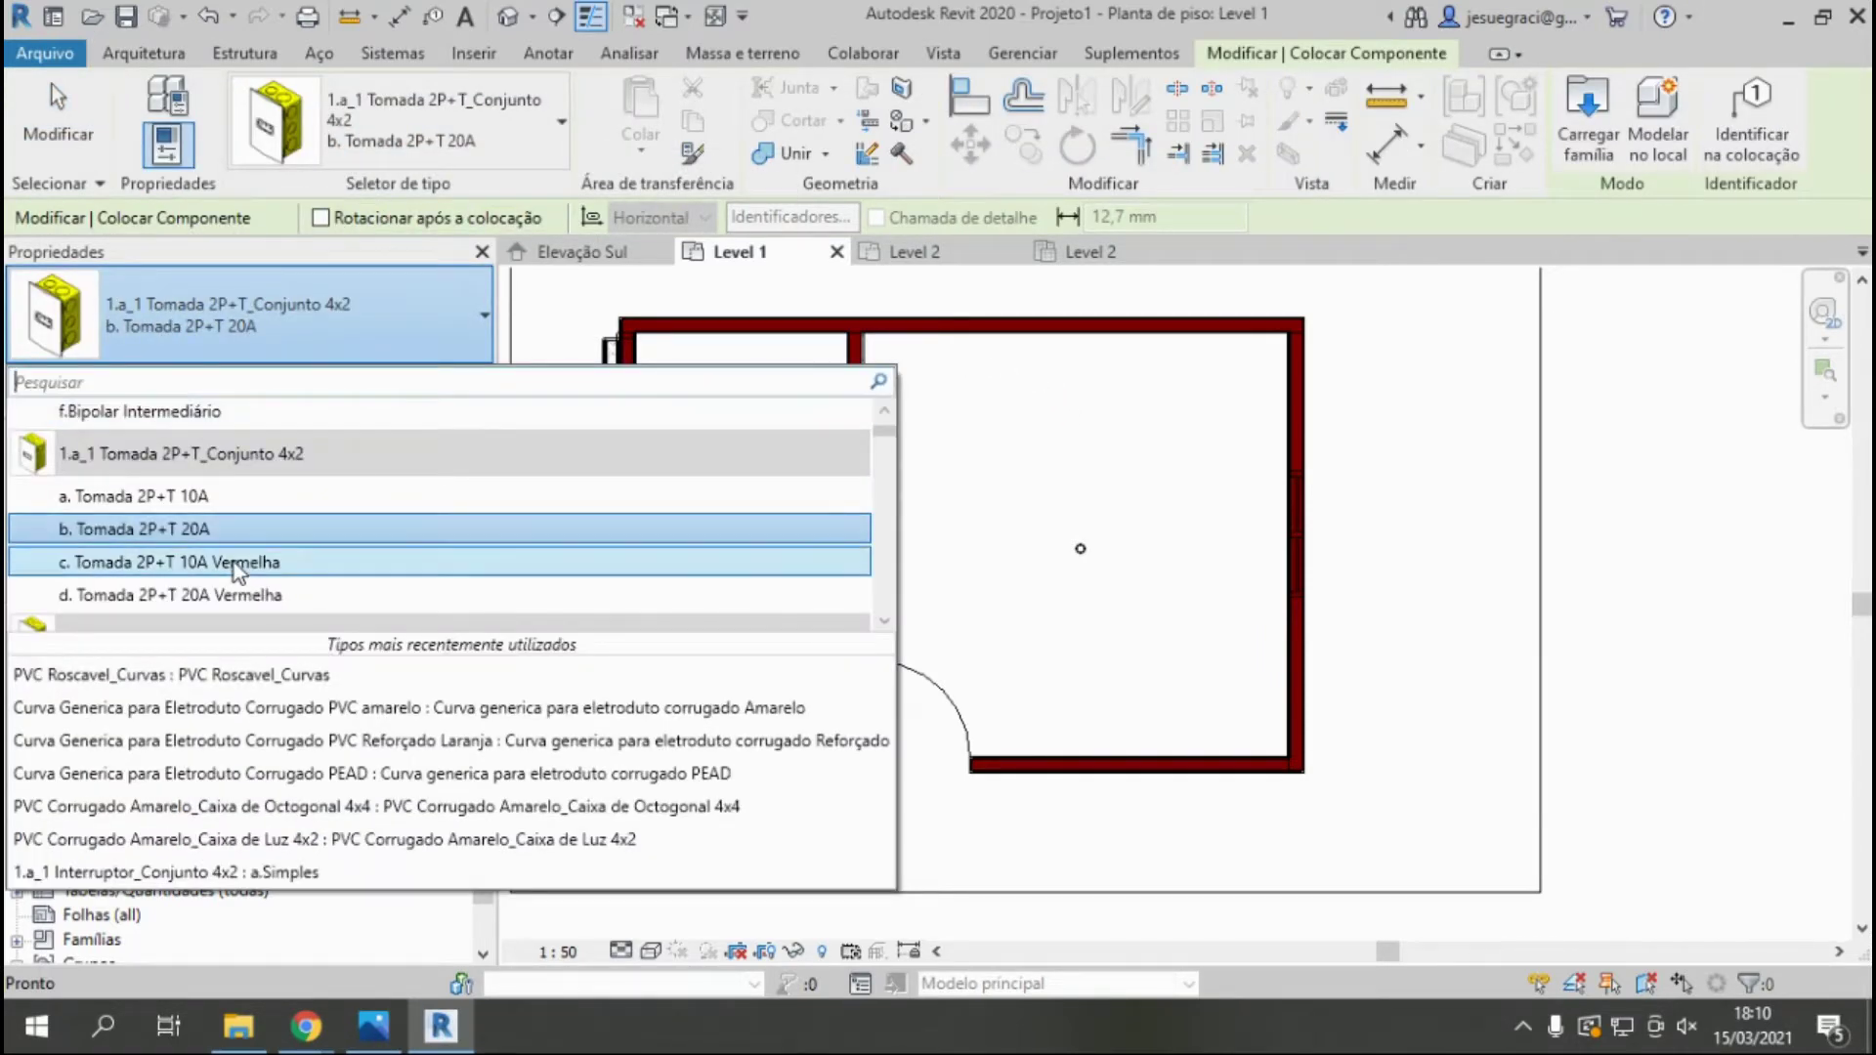
key("Escape")
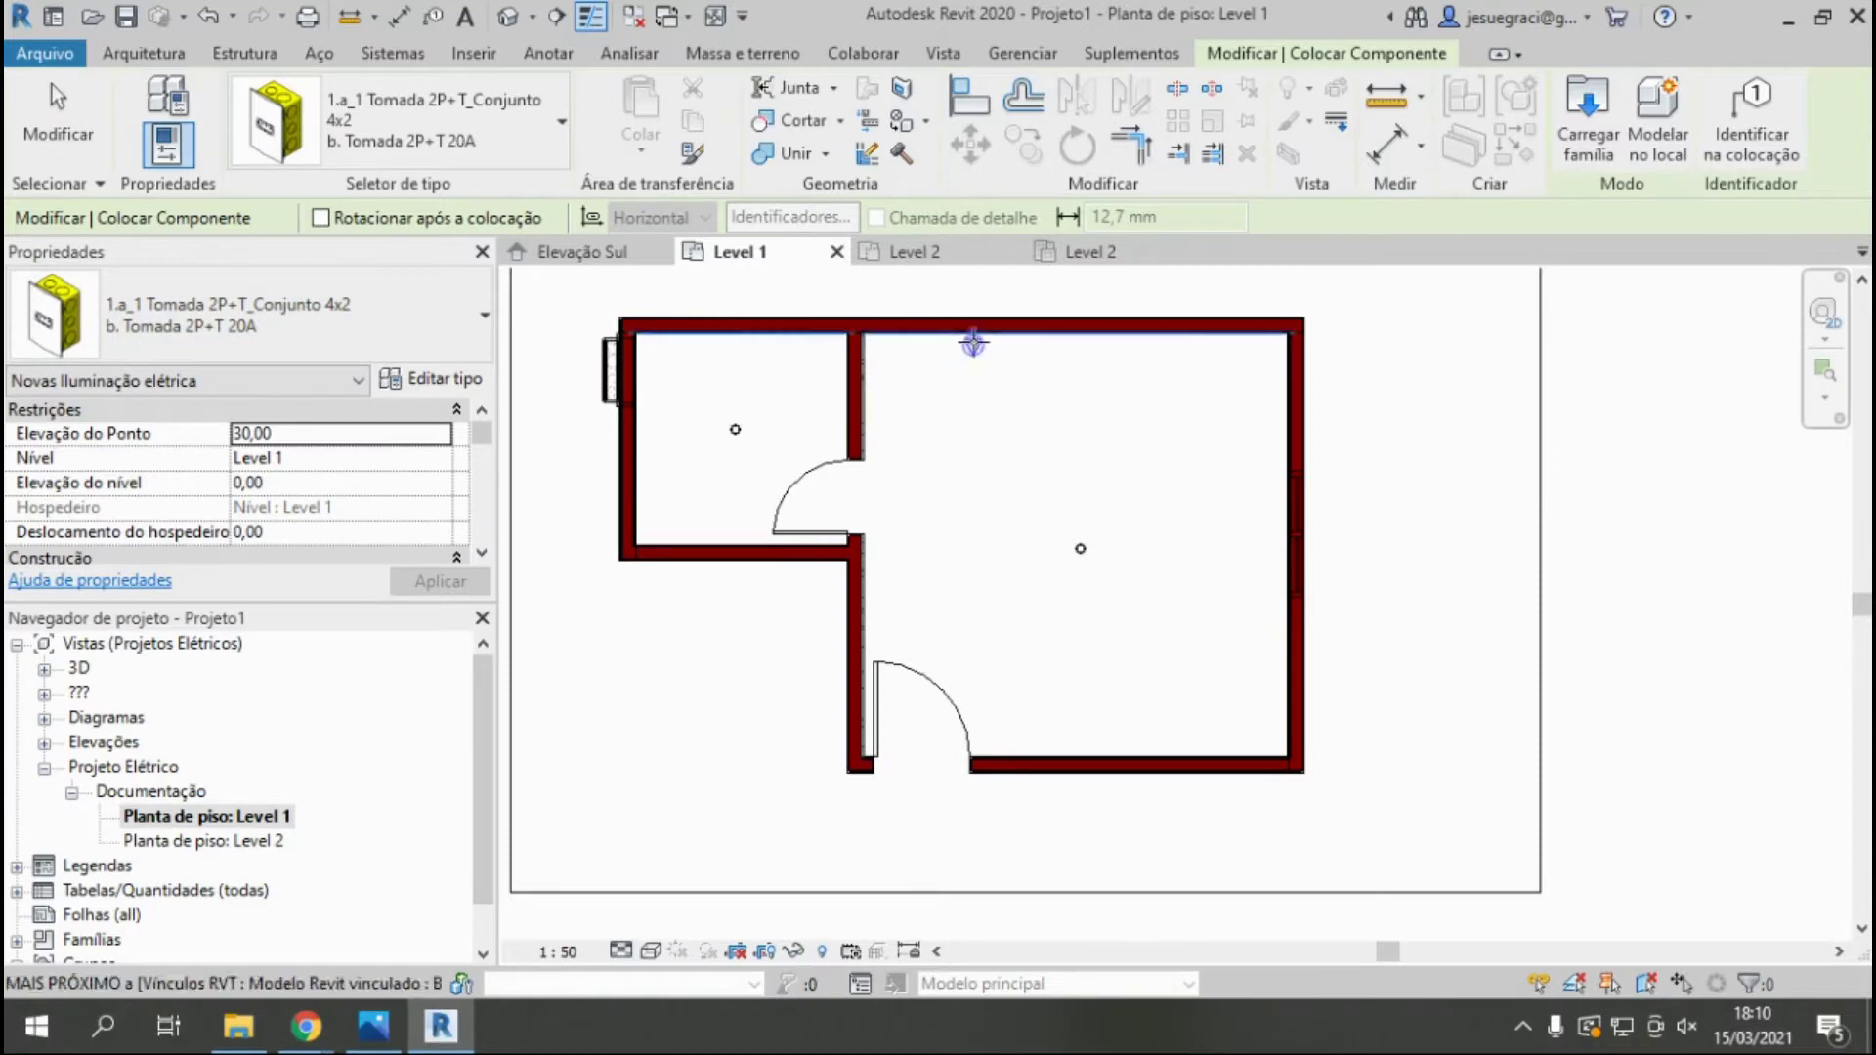
left_click(974, 344)
left_click(1096, 334)
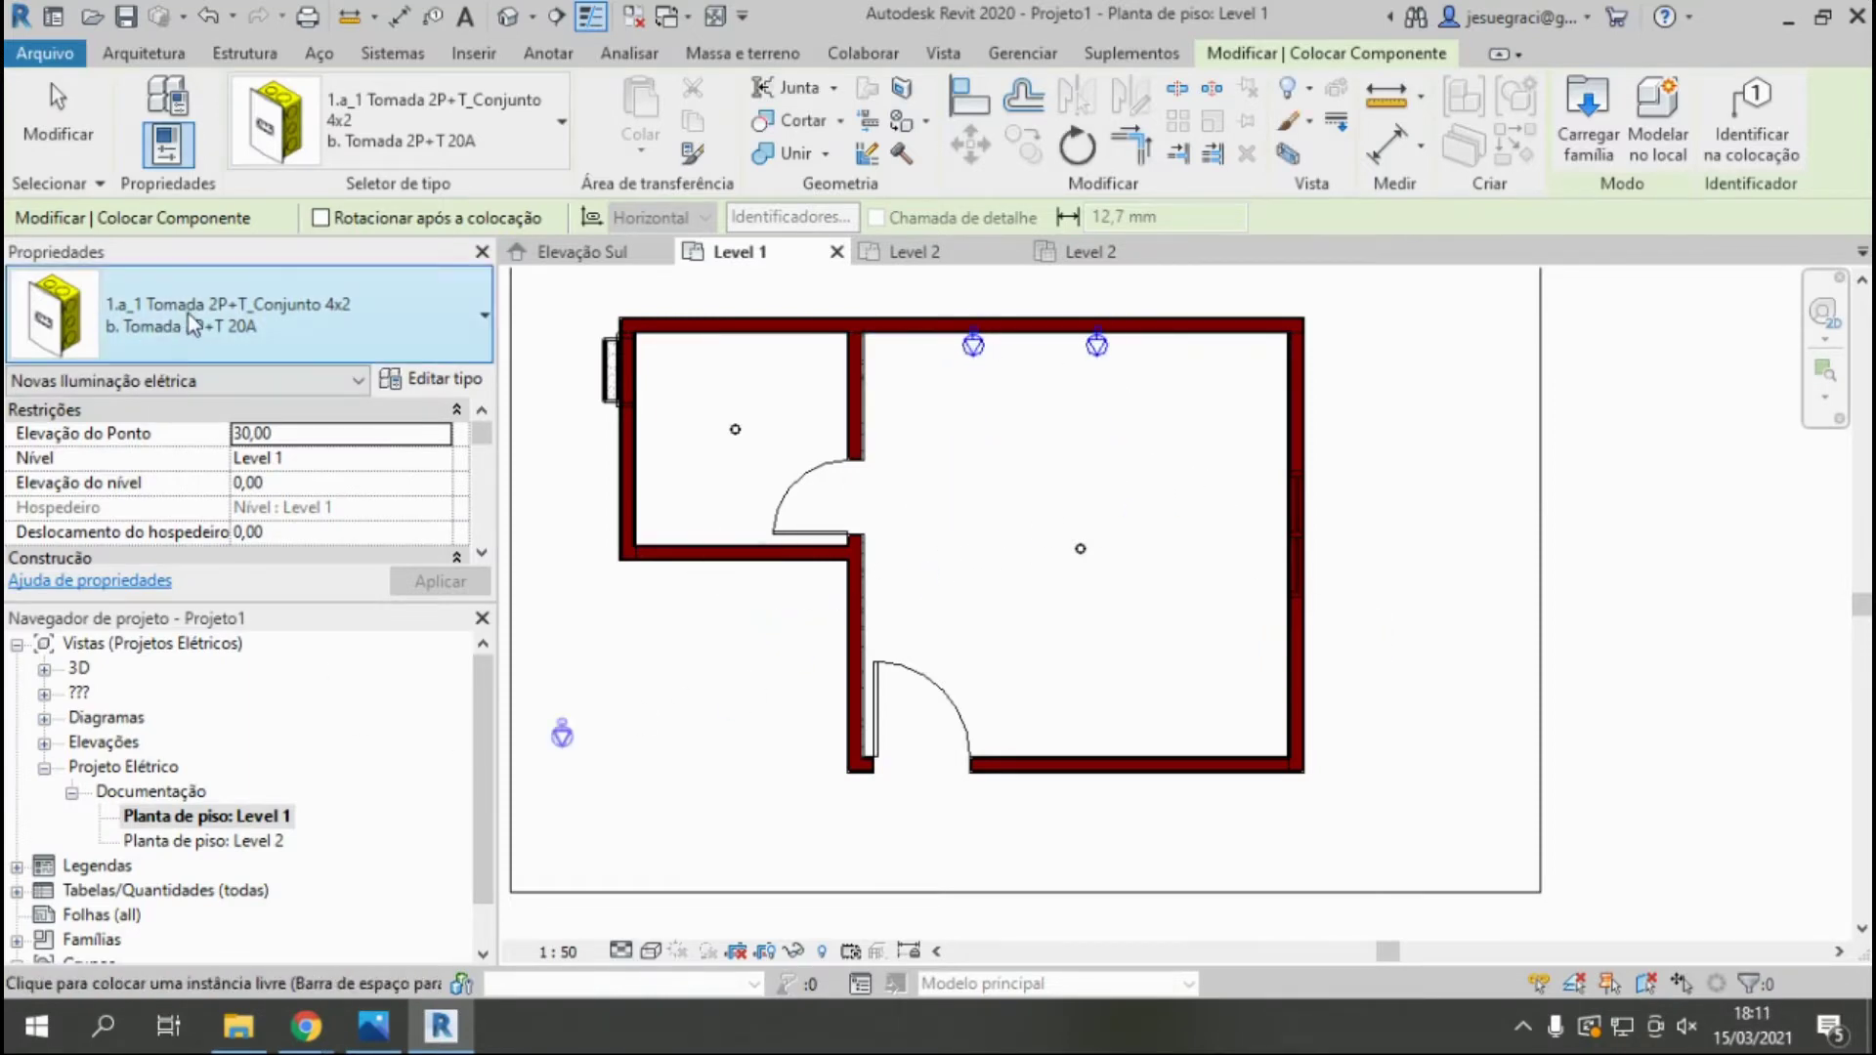
Place a 'd. Tomada 2P+T 20A Vermelha' socket on the left room's top wall.
left_click(244, 314)
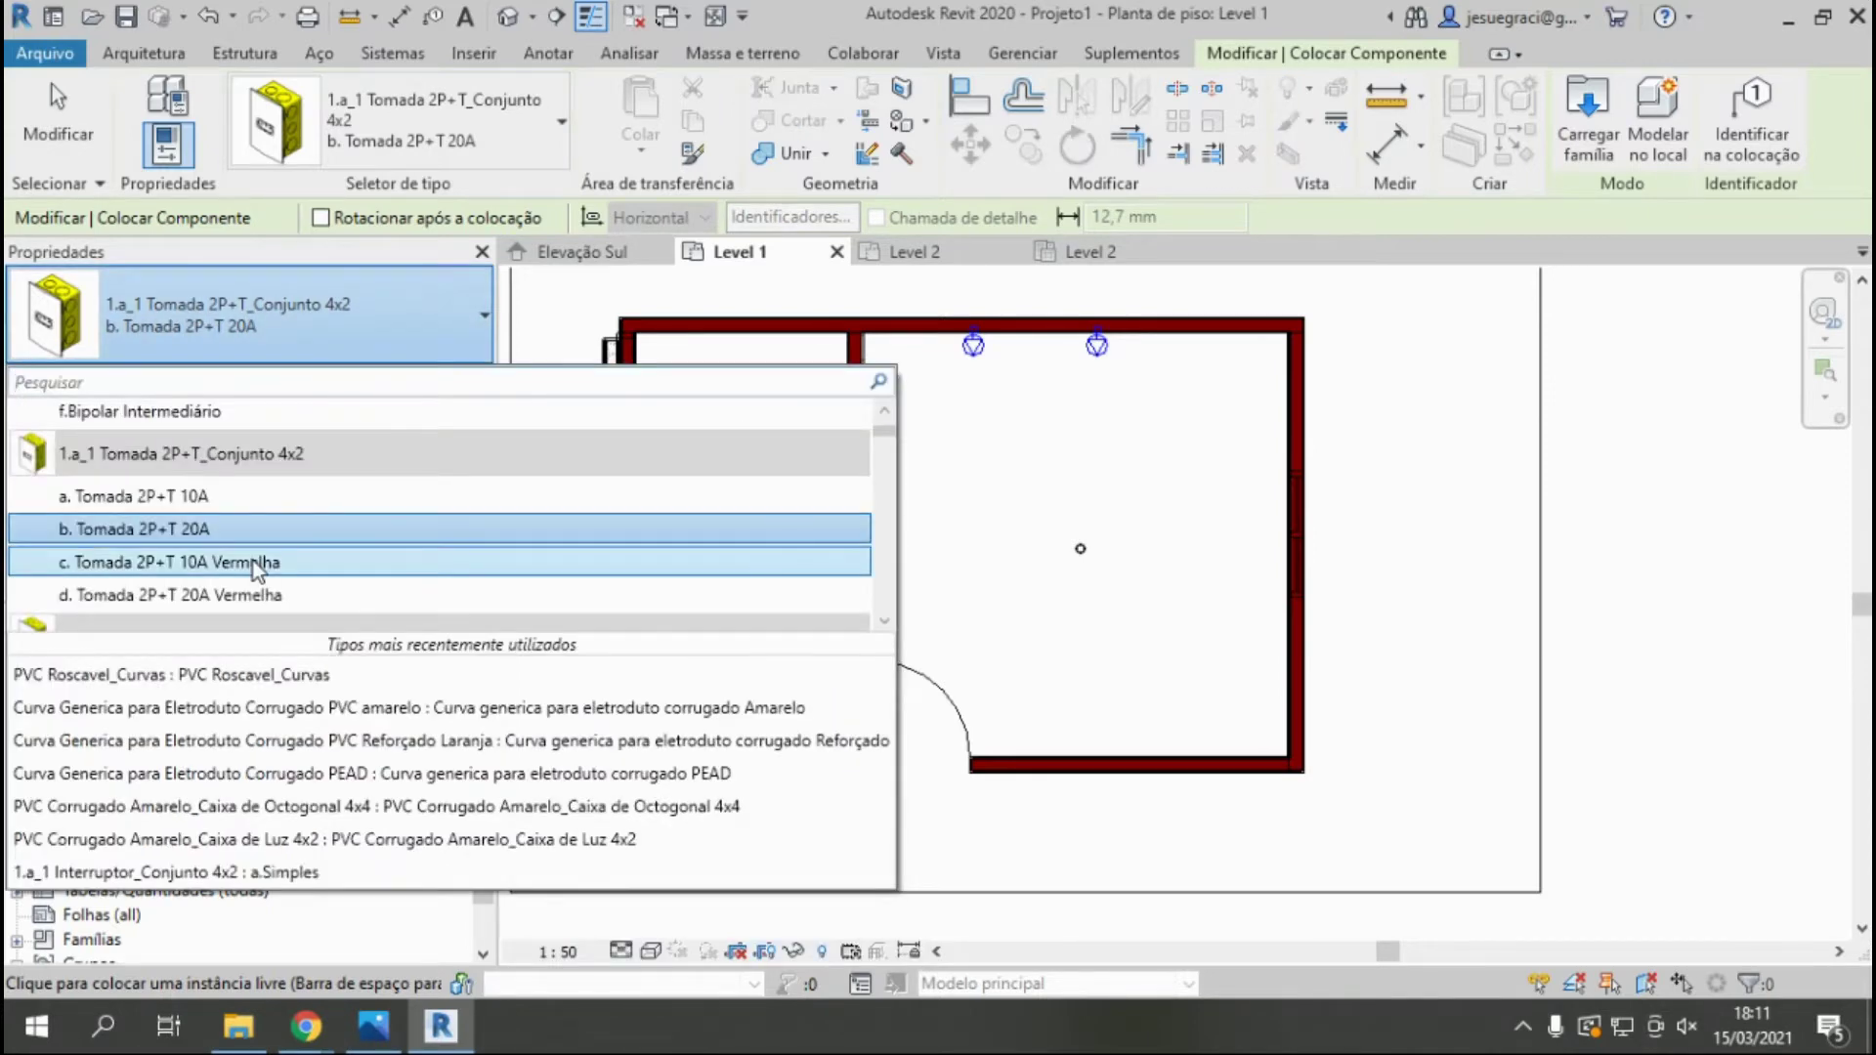
left_click(254, 595)
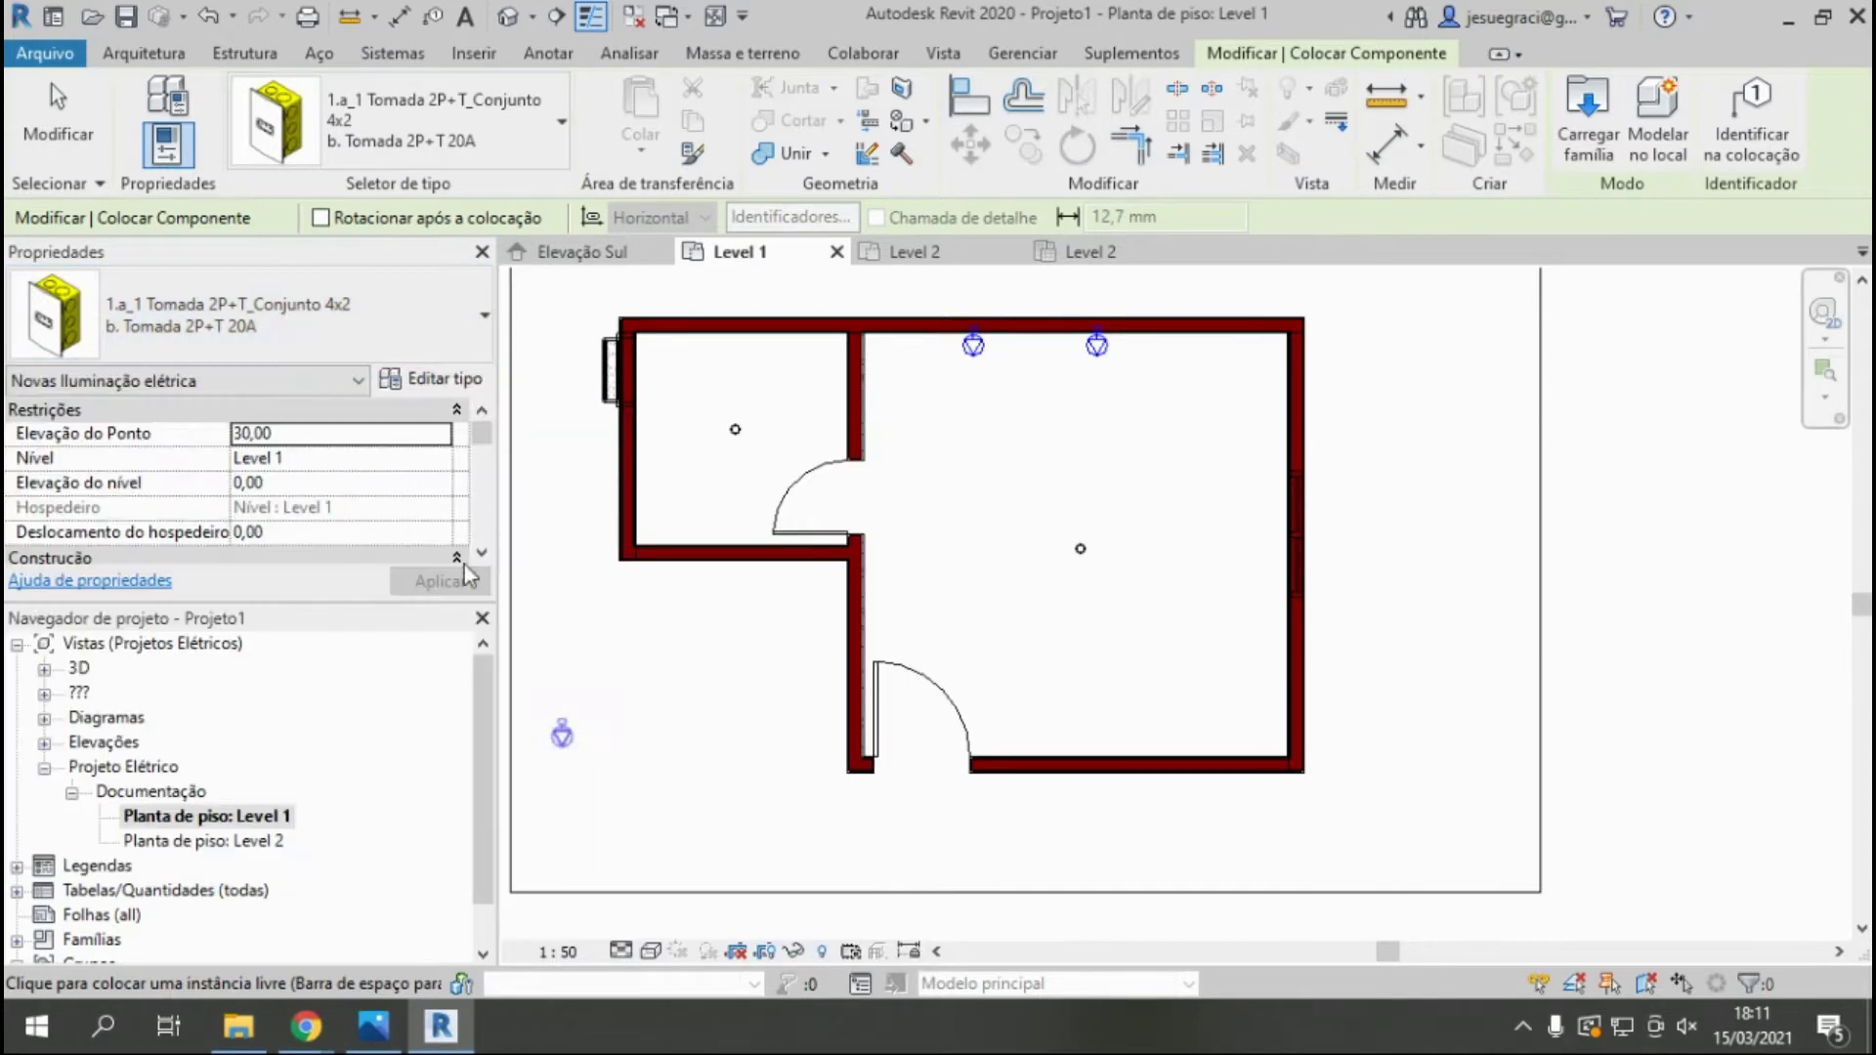
left_click(777, 337)
key("Escape")
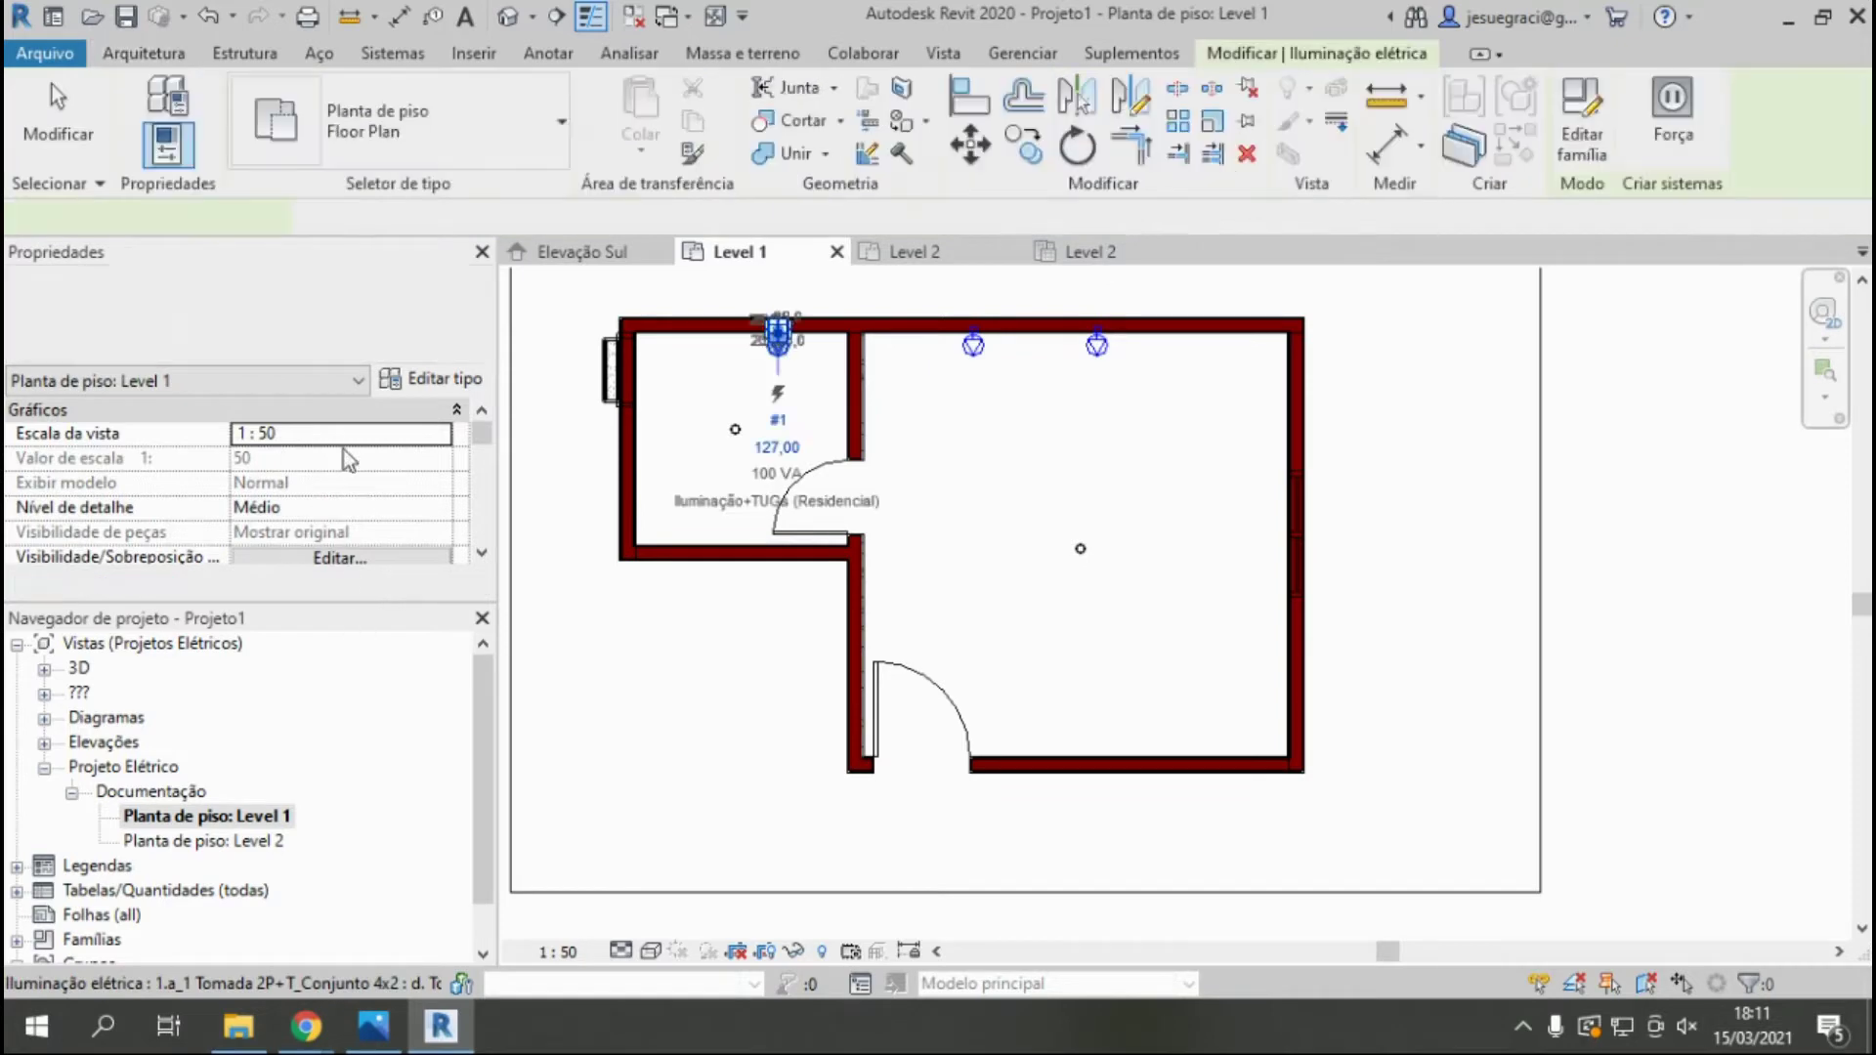
Give the left-room top-wall socket 6000 VA apparent power.
left_click(256, 430)
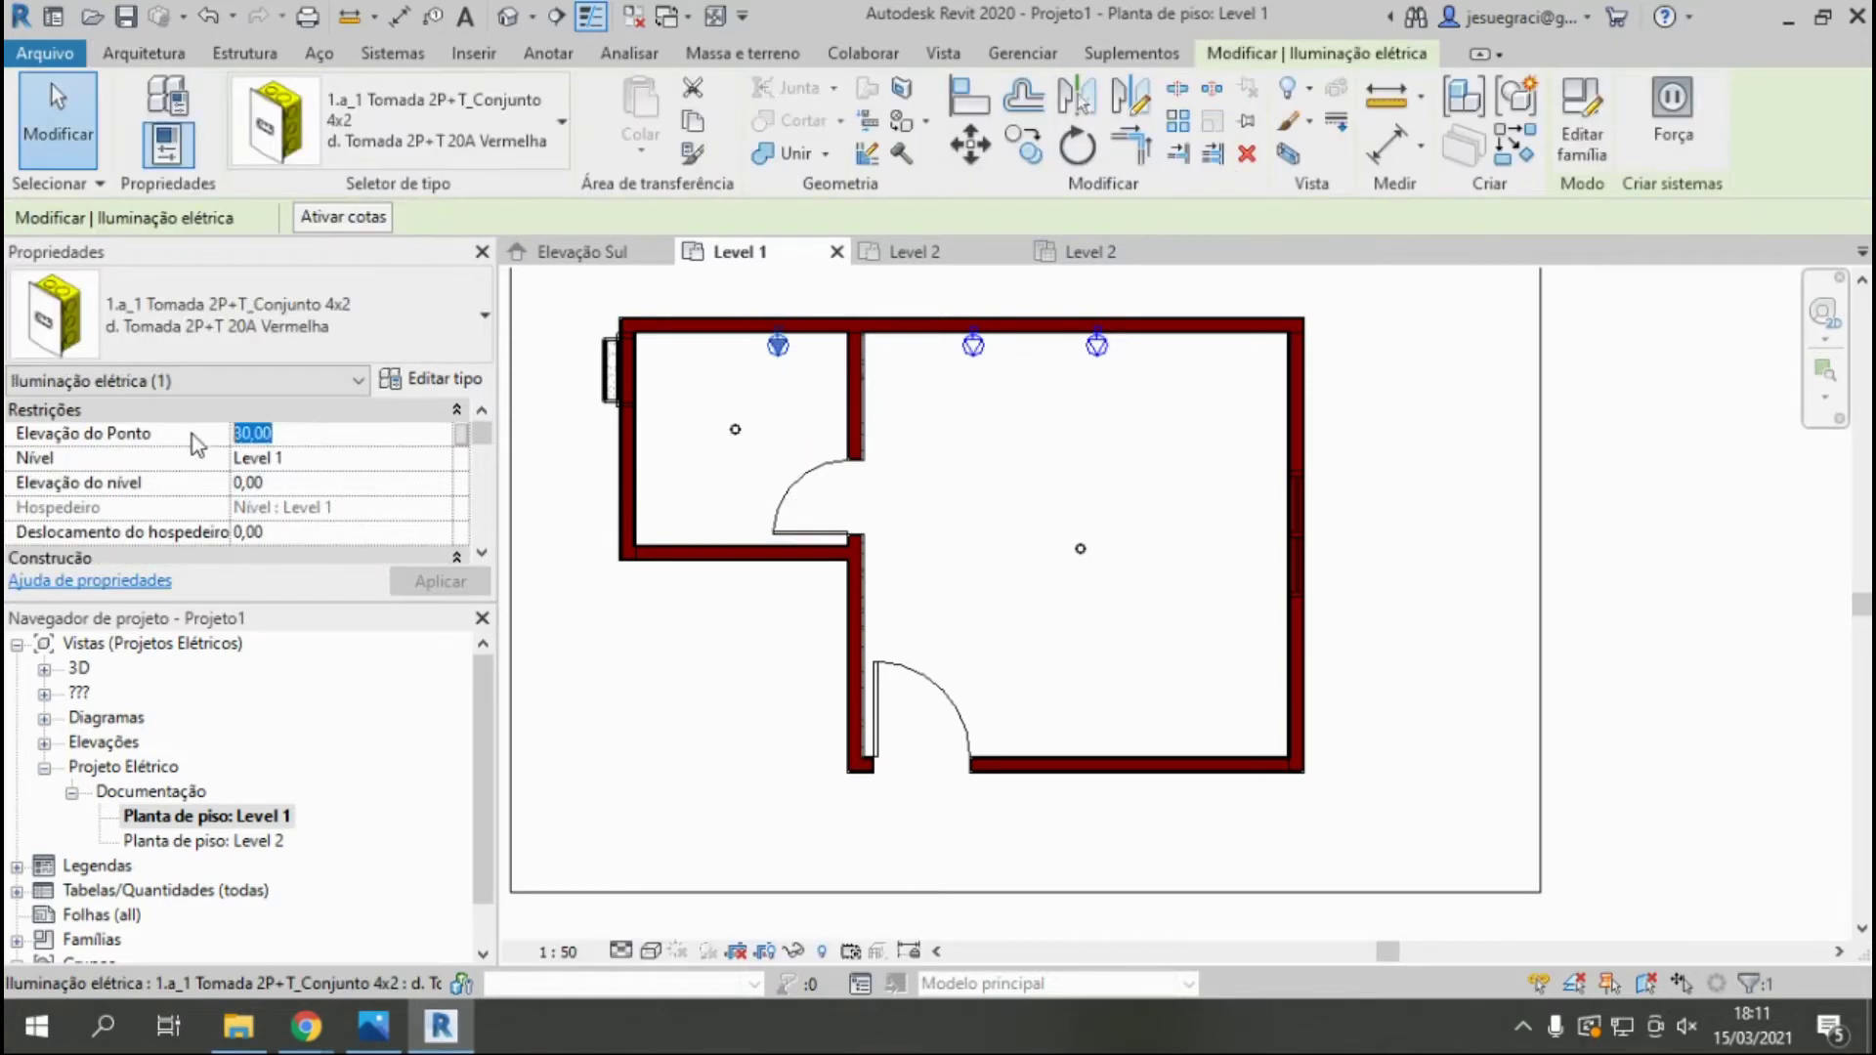
type("230")
left_click(577, 586)
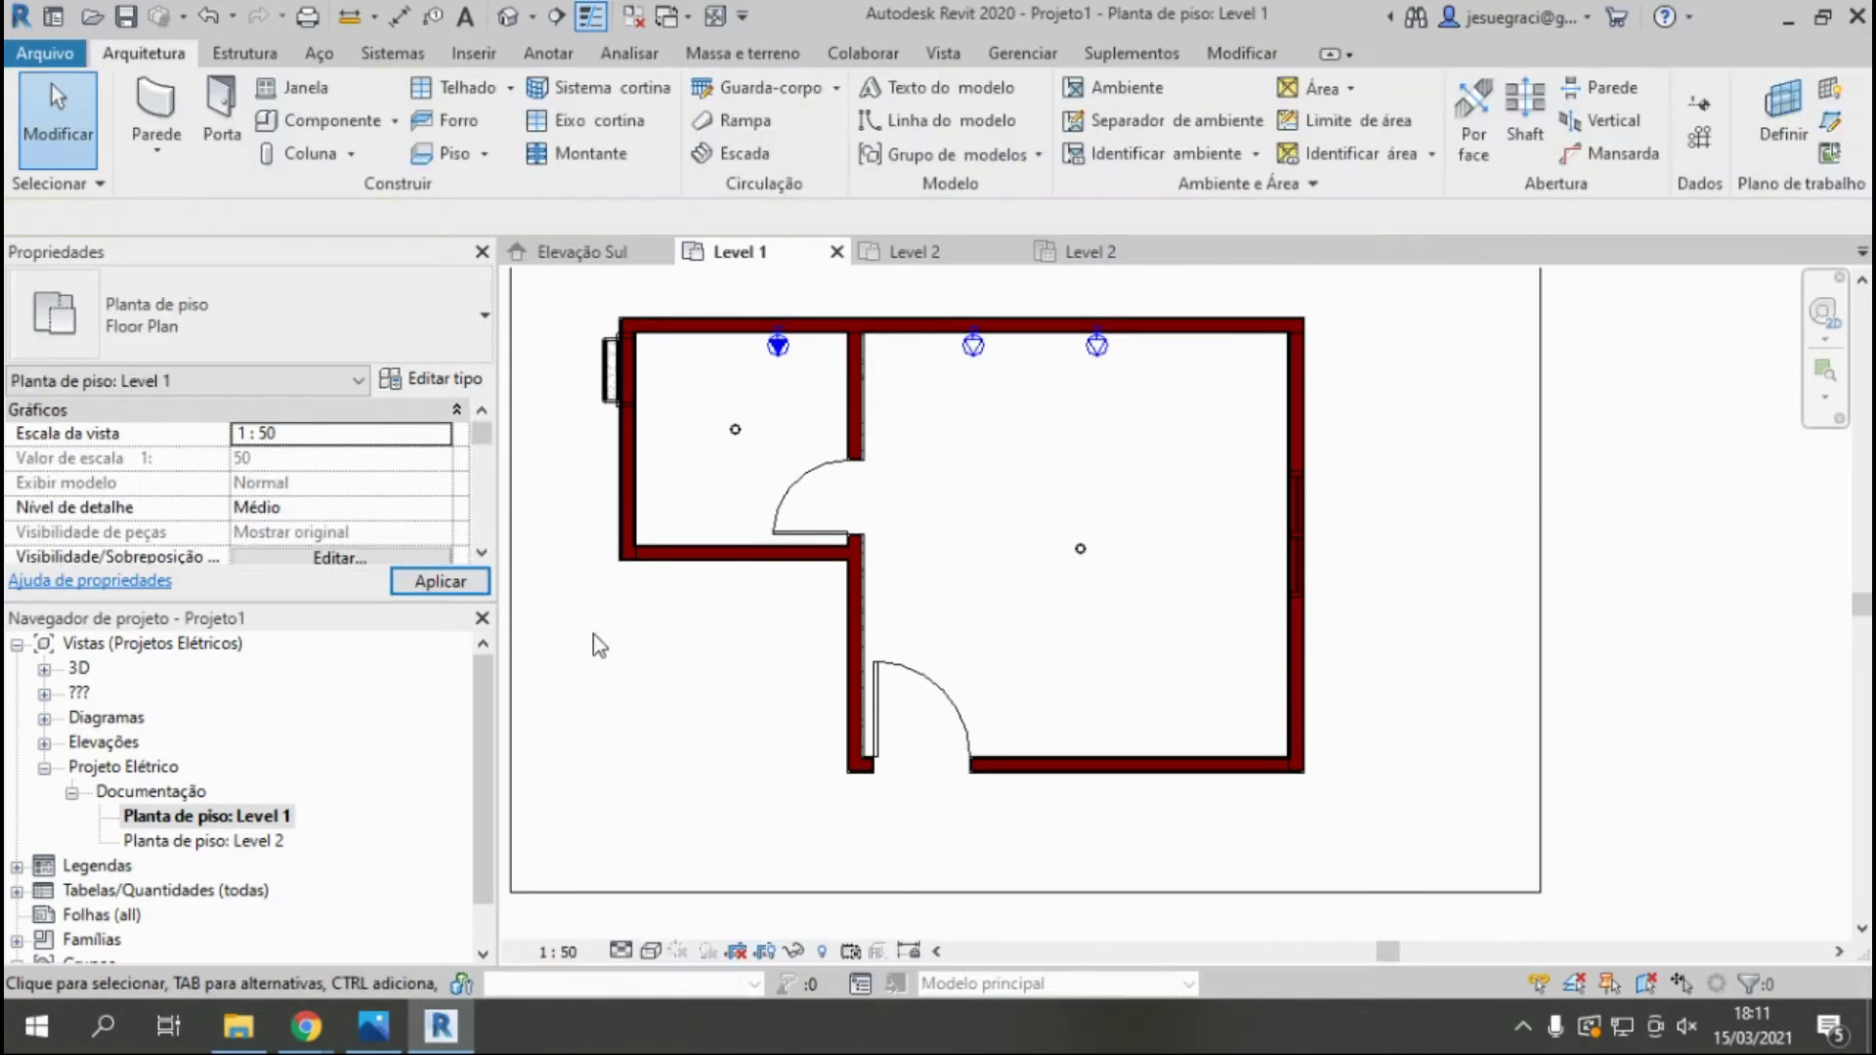
left_click(778, 342)
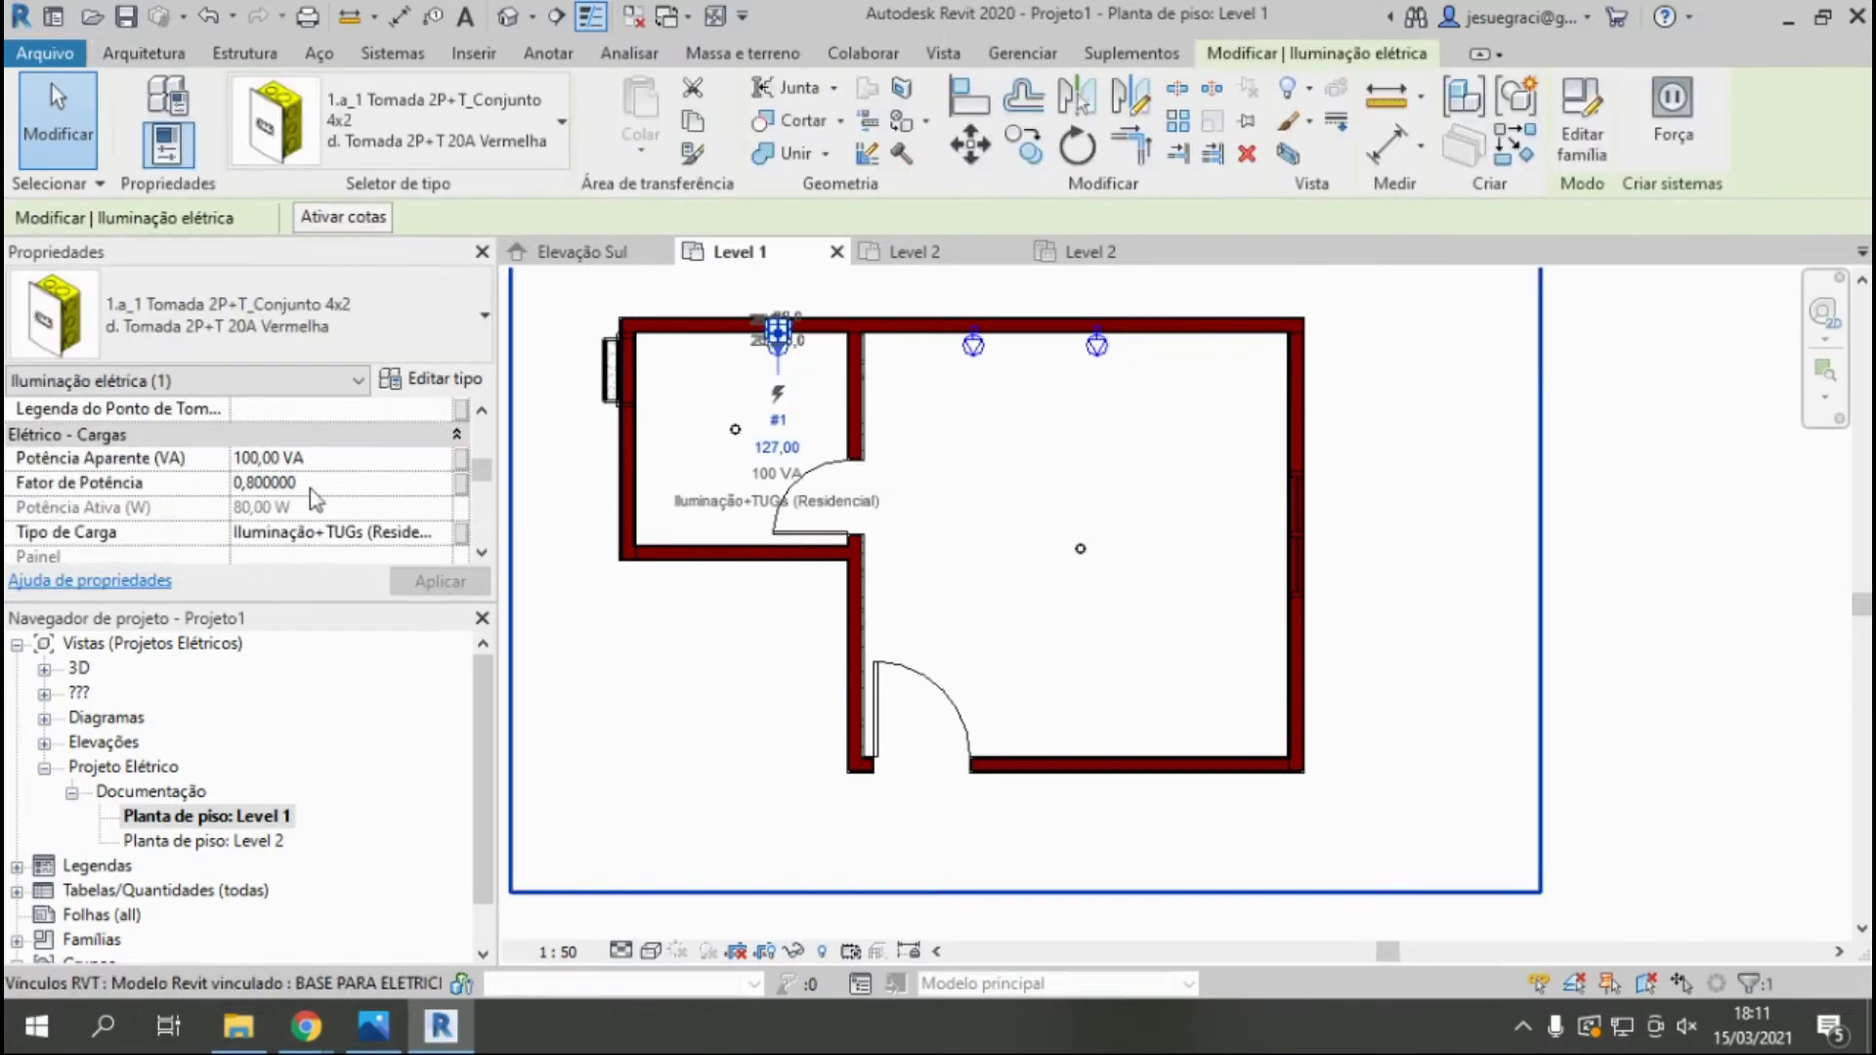
left_click(279, 458)
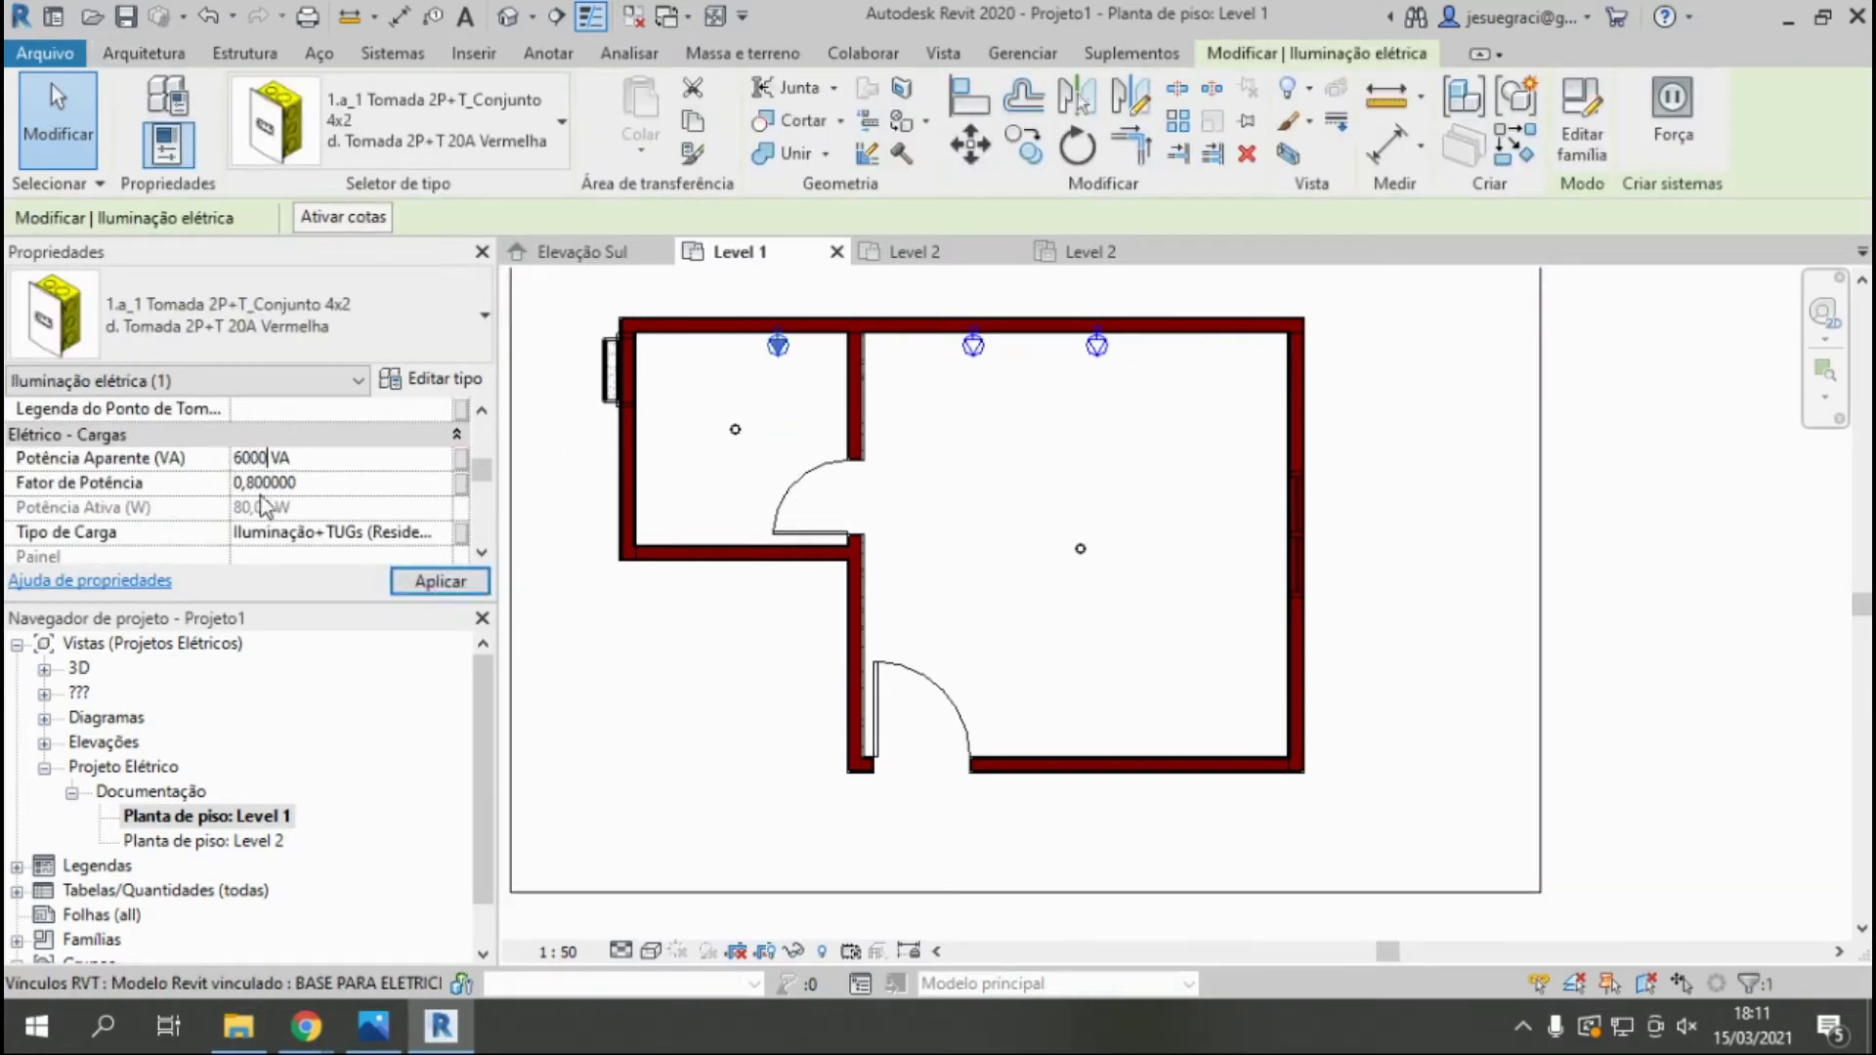
left_click(586, 619)
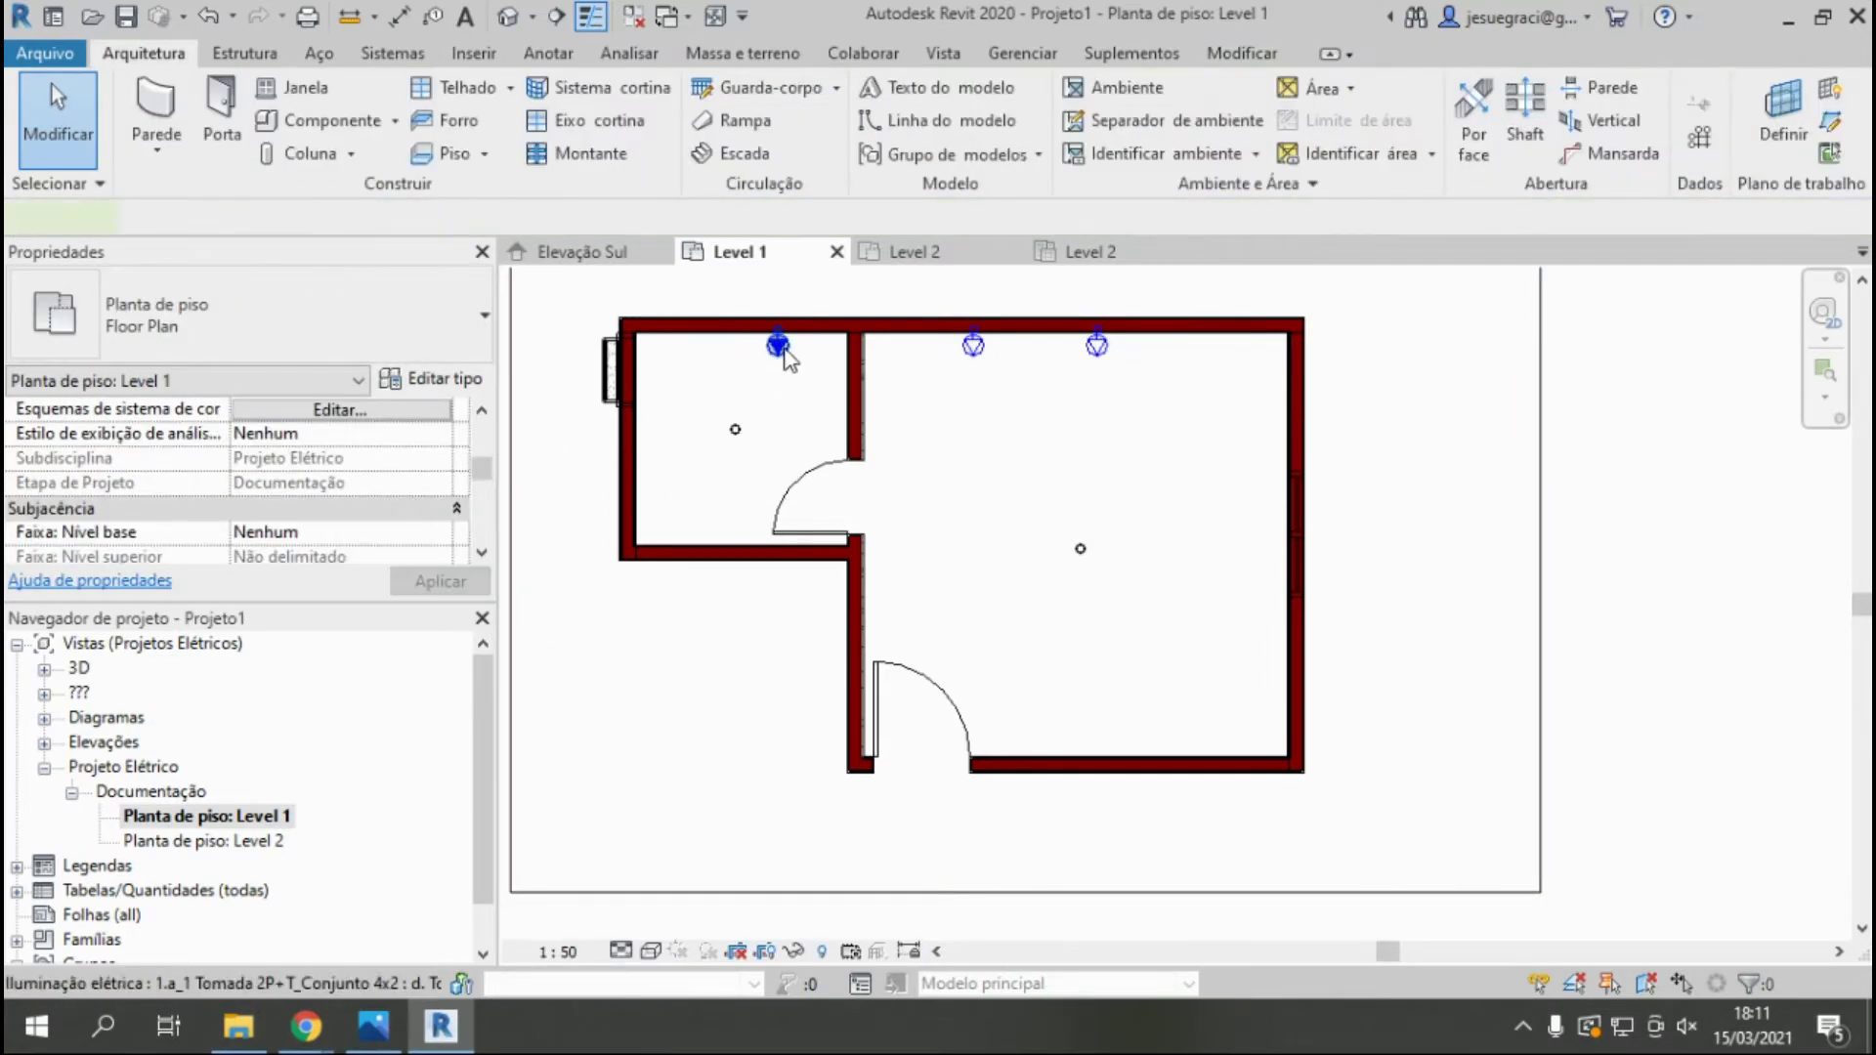
Set that socket's Tensão to 220 V.
left_click(778, 342)
scroll(489, 454, "up", 2)
scroll(479, 489, "down", 3)
scroll(471, 520, "down", 2)
left_click(351, 513)
type("220")
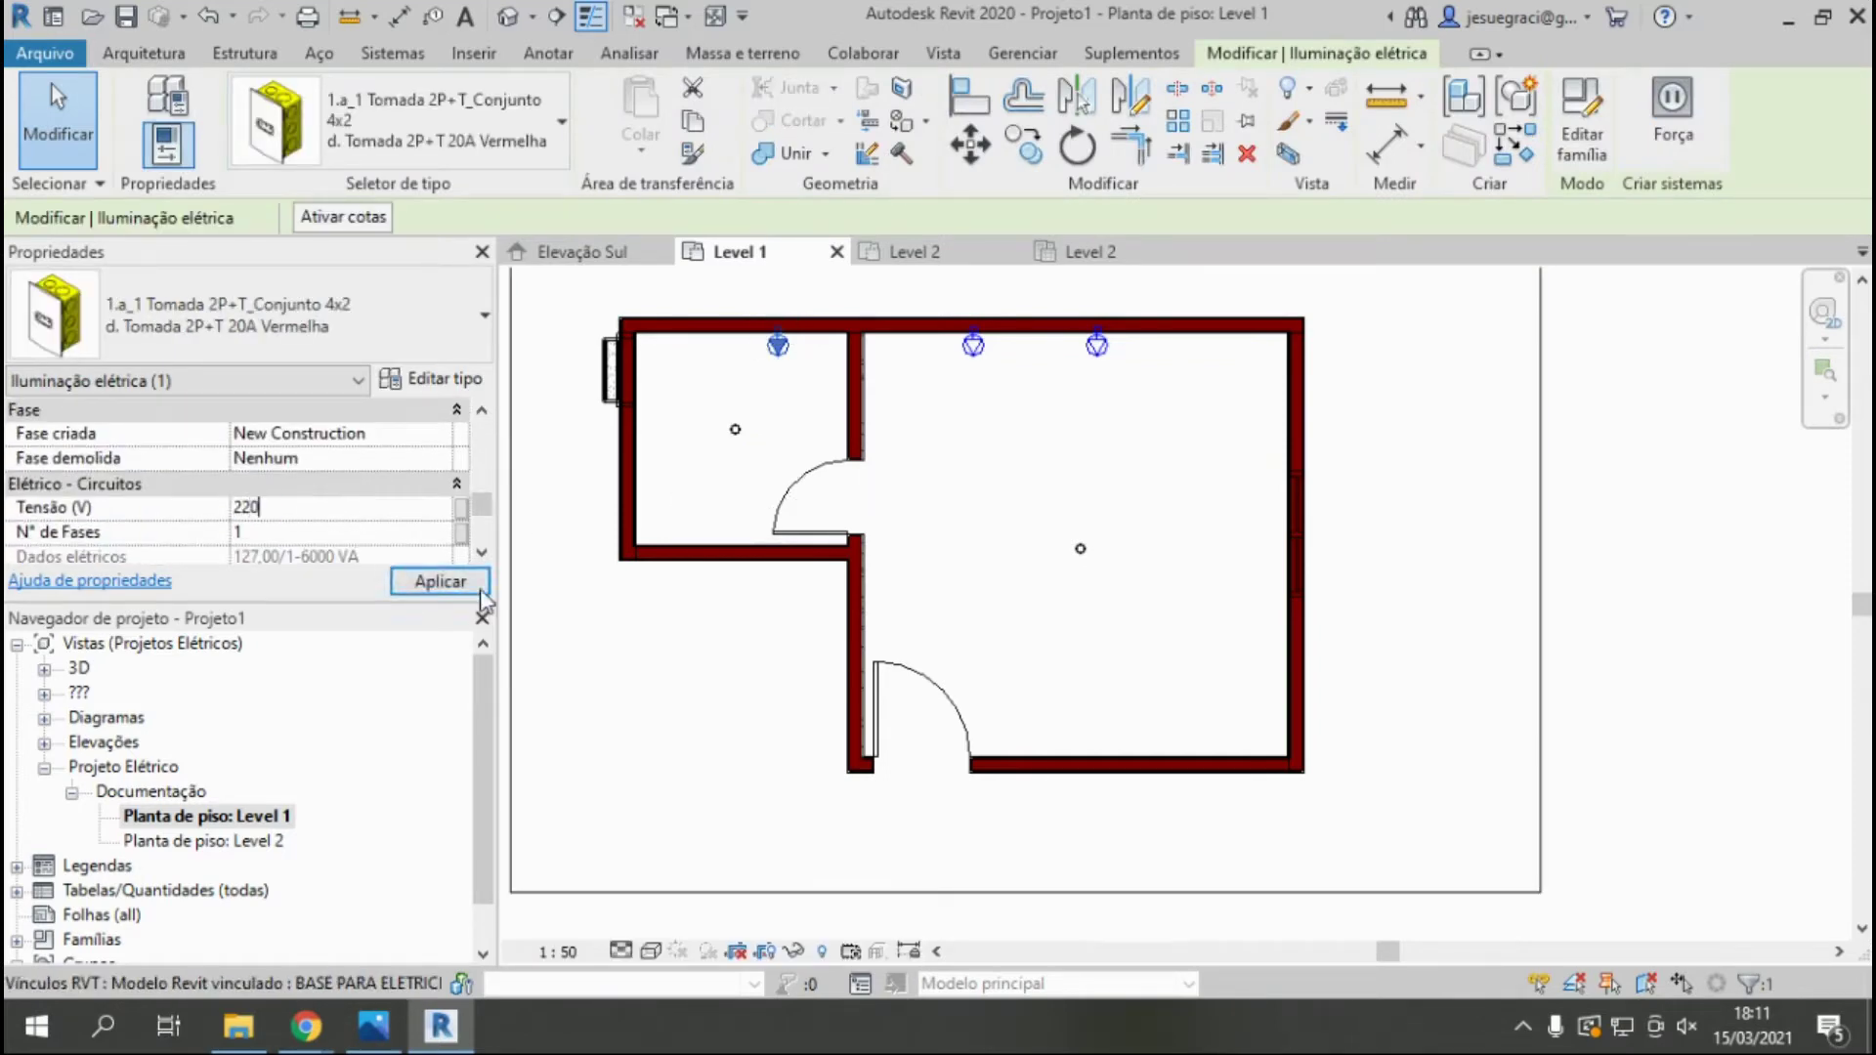
left_click(569, 607)
Set the two right-room top-wall sockets to 220 V and check the middle one.
left_click_drag(1153, 356, 1030, 370)
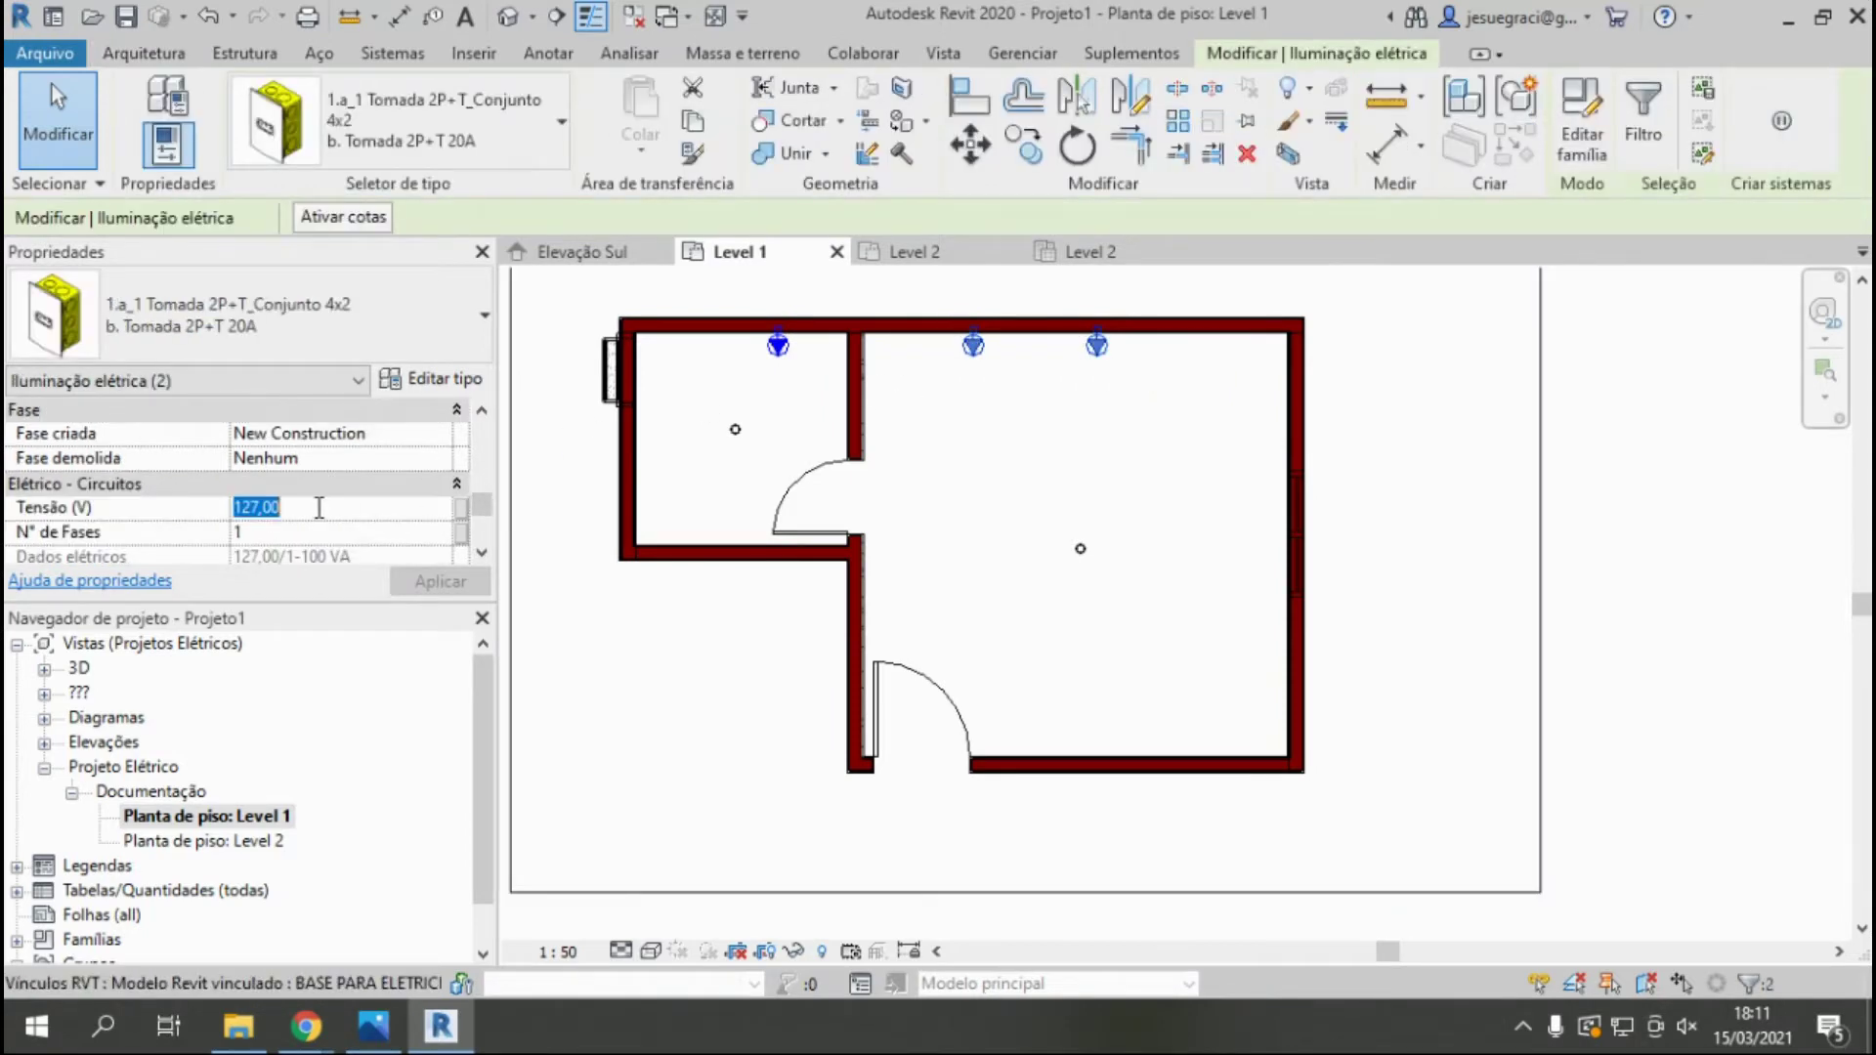
left_click(637, 641)
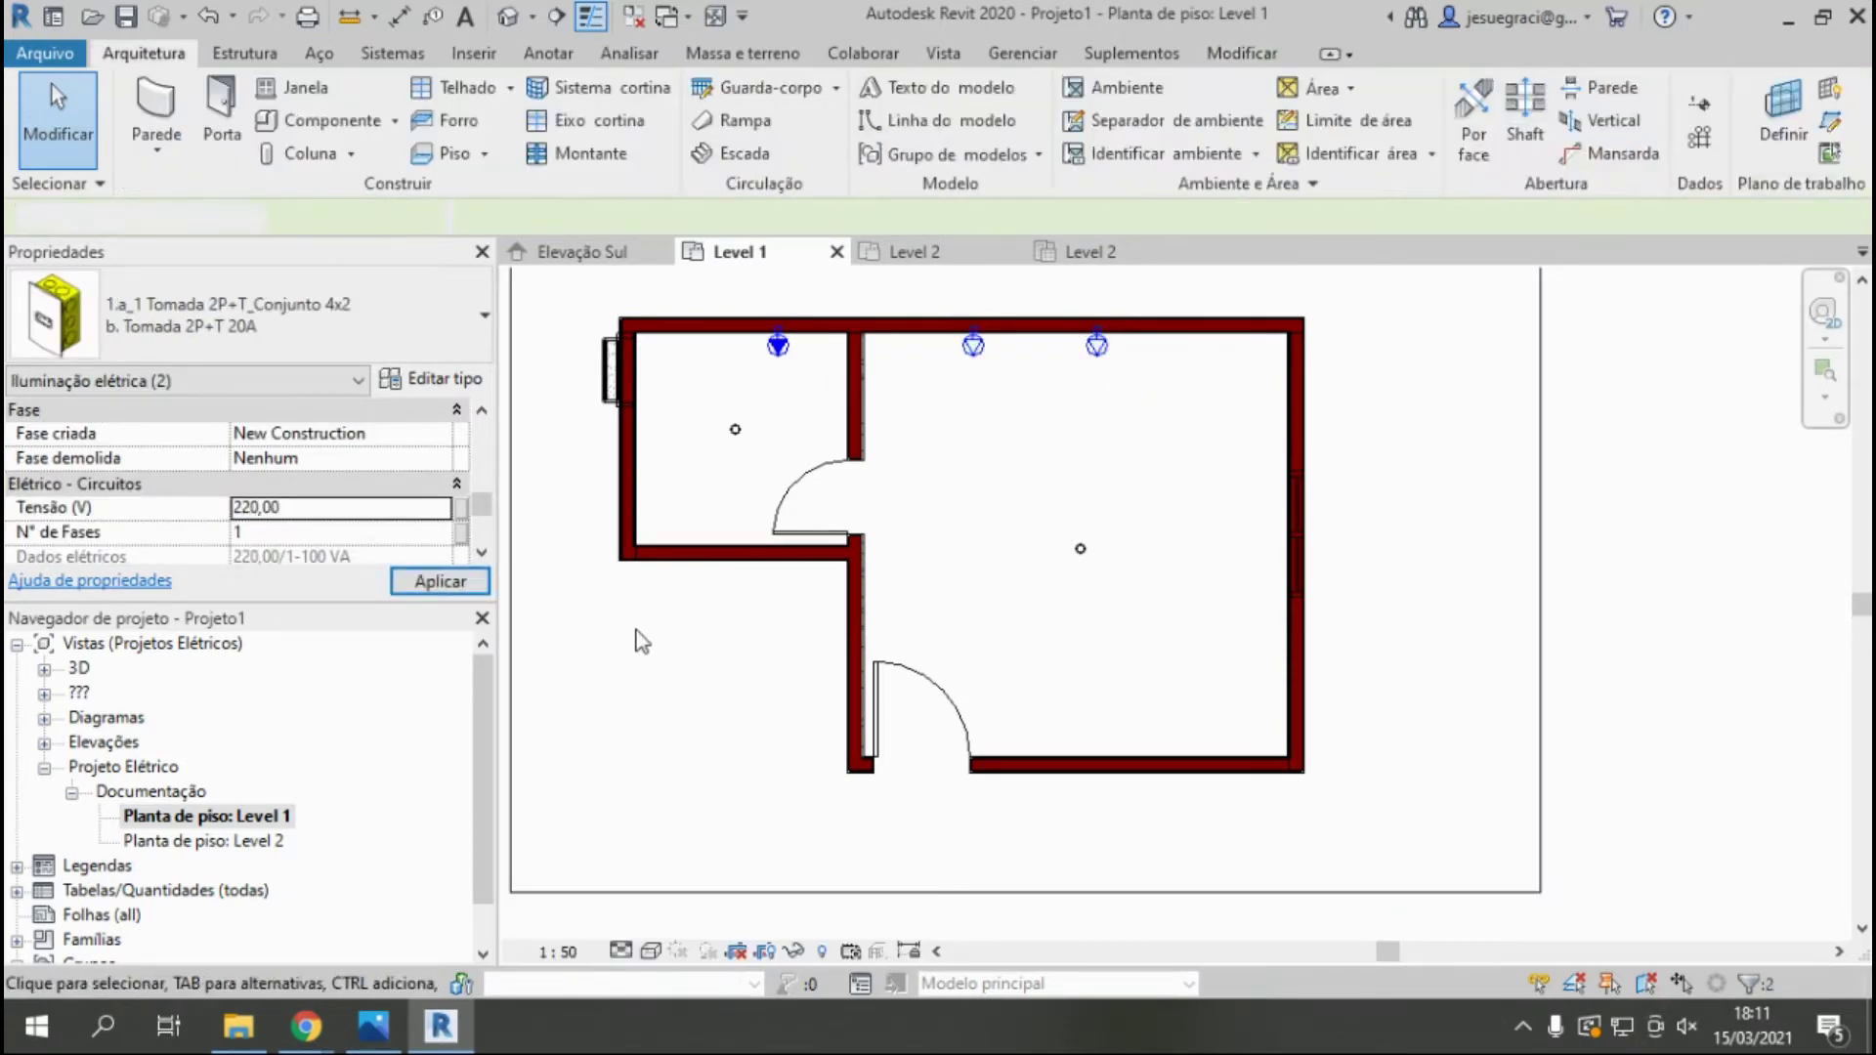
left_click(973, 344)
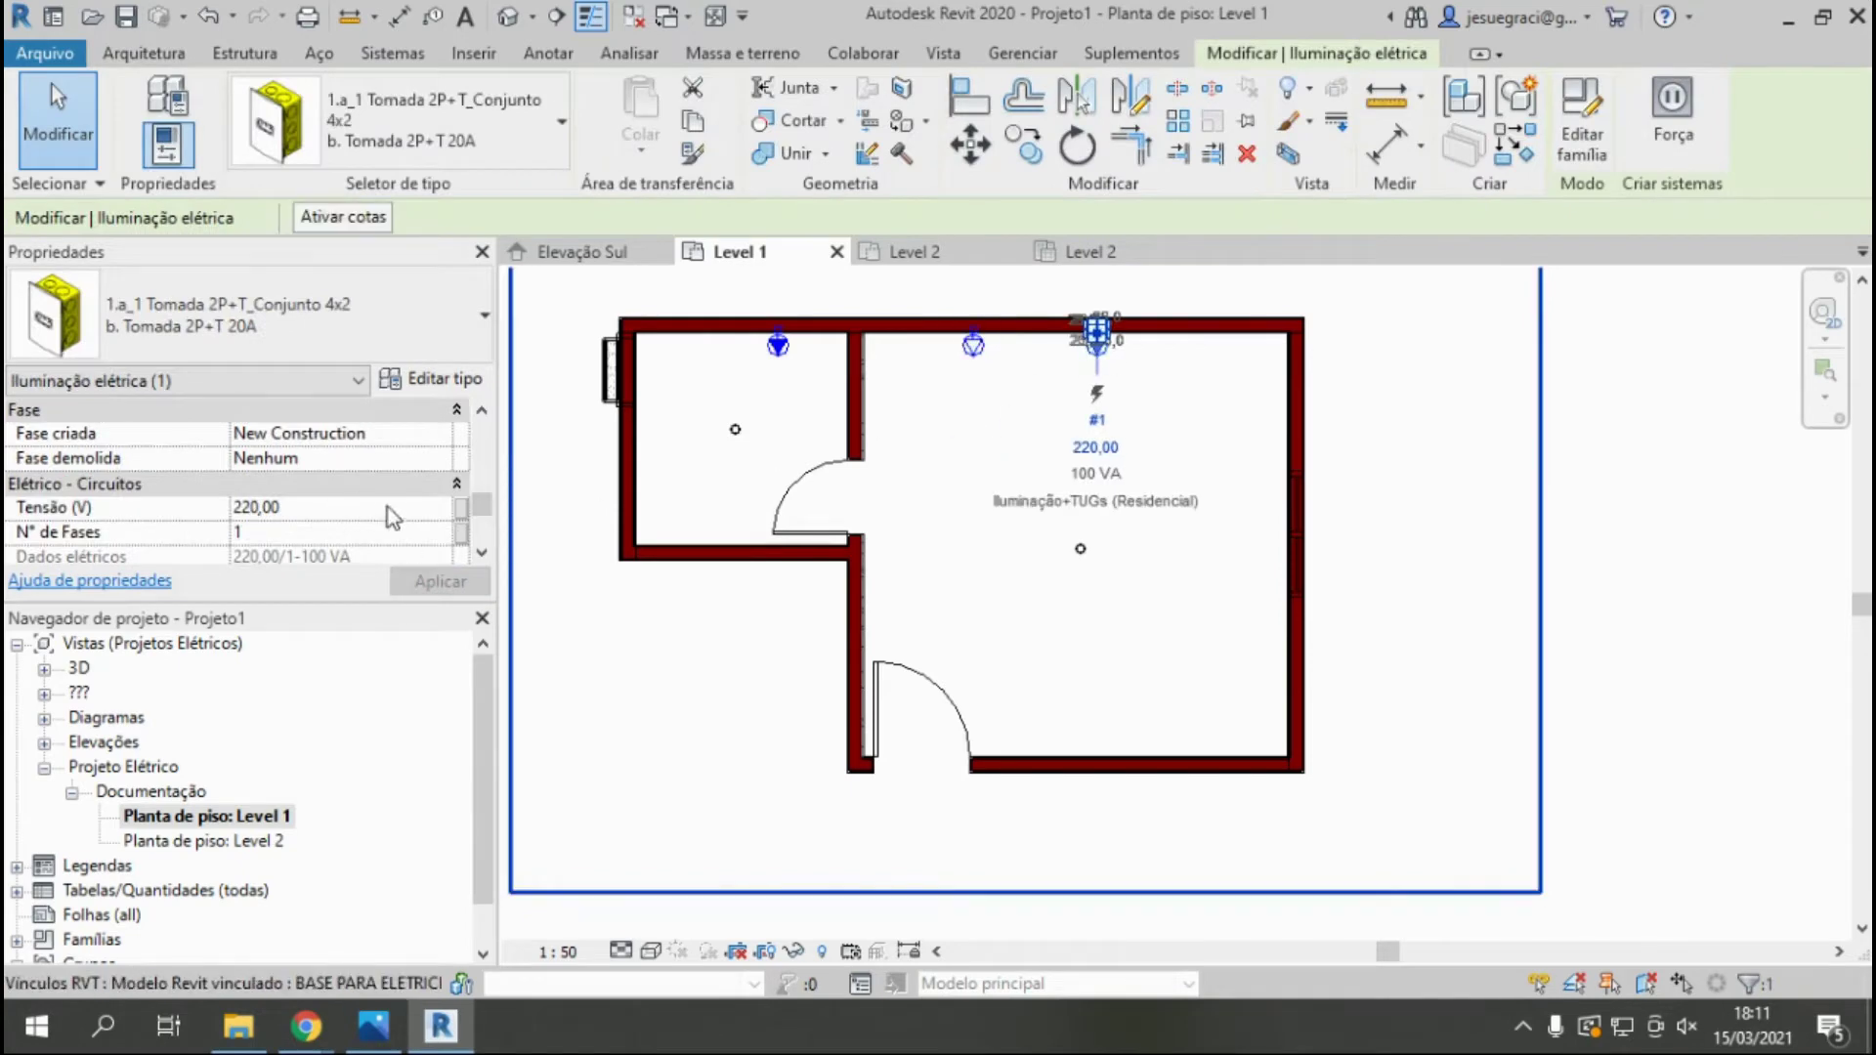
left_click_drag(481, 505, 495, 436)
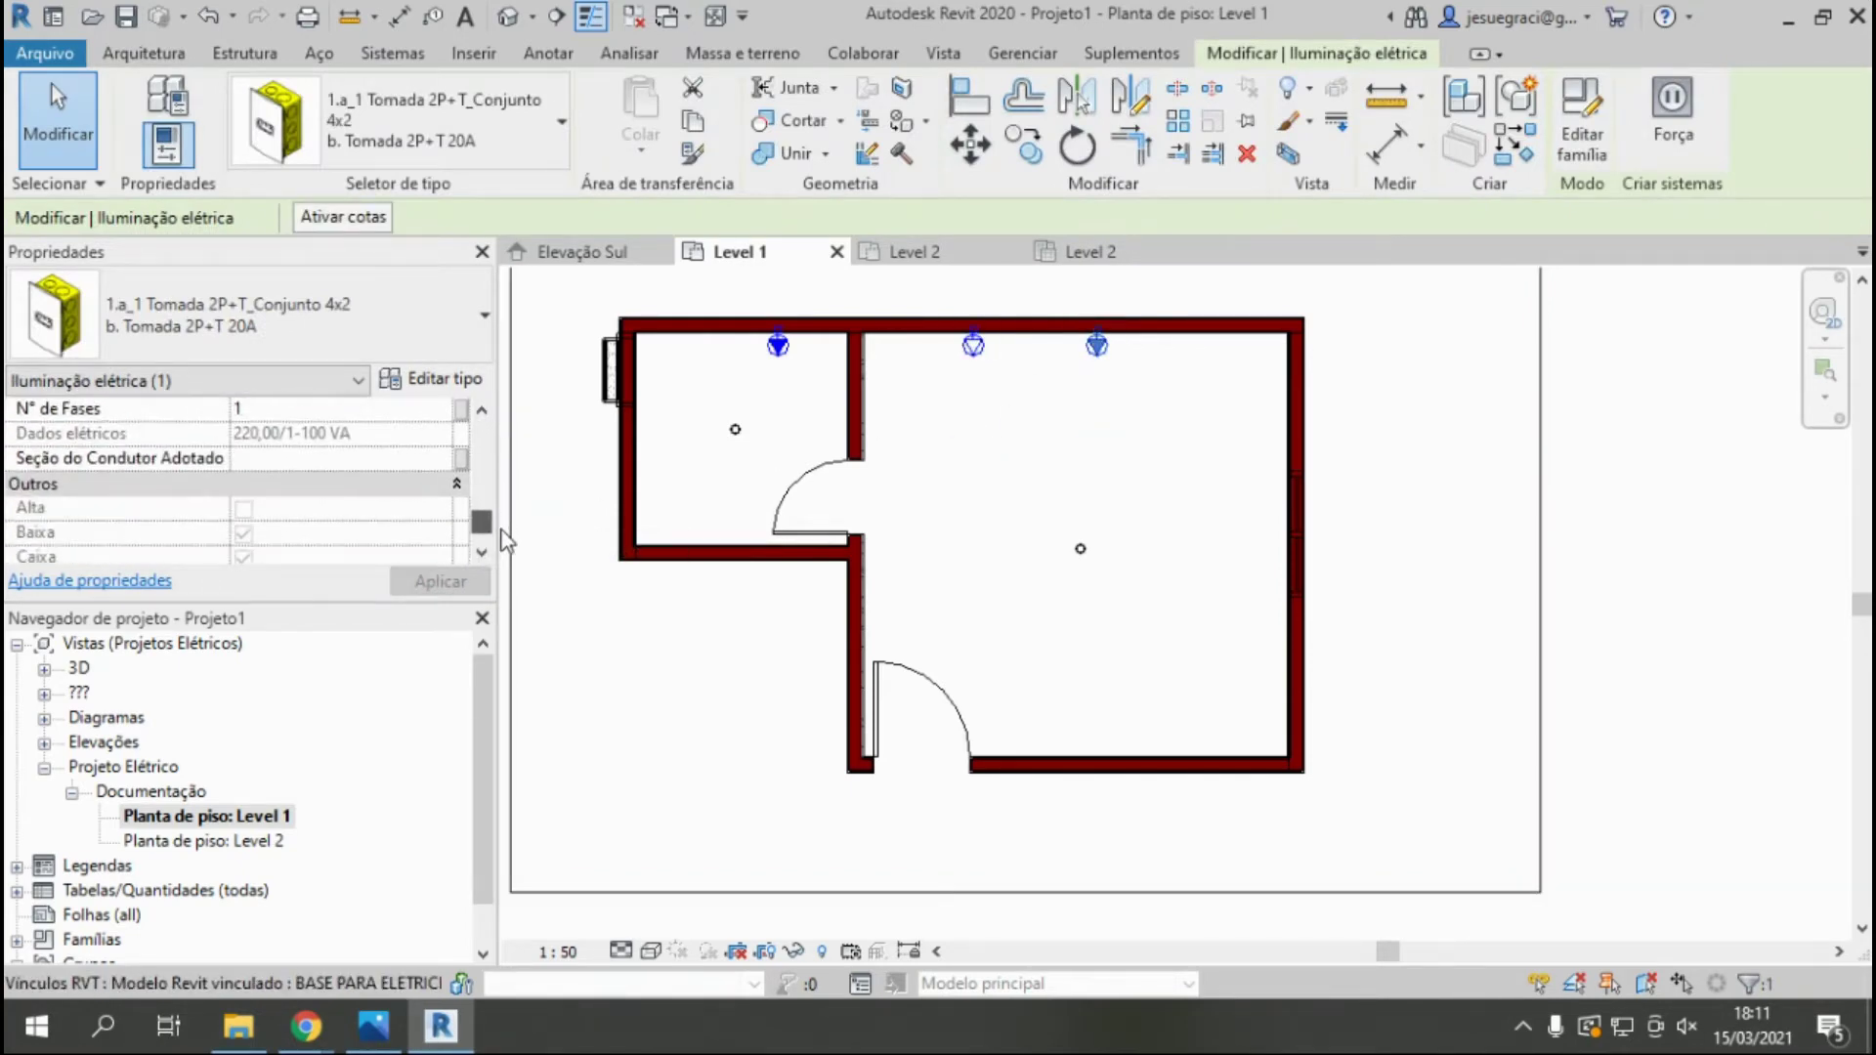
key("Escape")
Select the left and right rooms' ceiling lights.
scroll(737, 499, "up", 2)
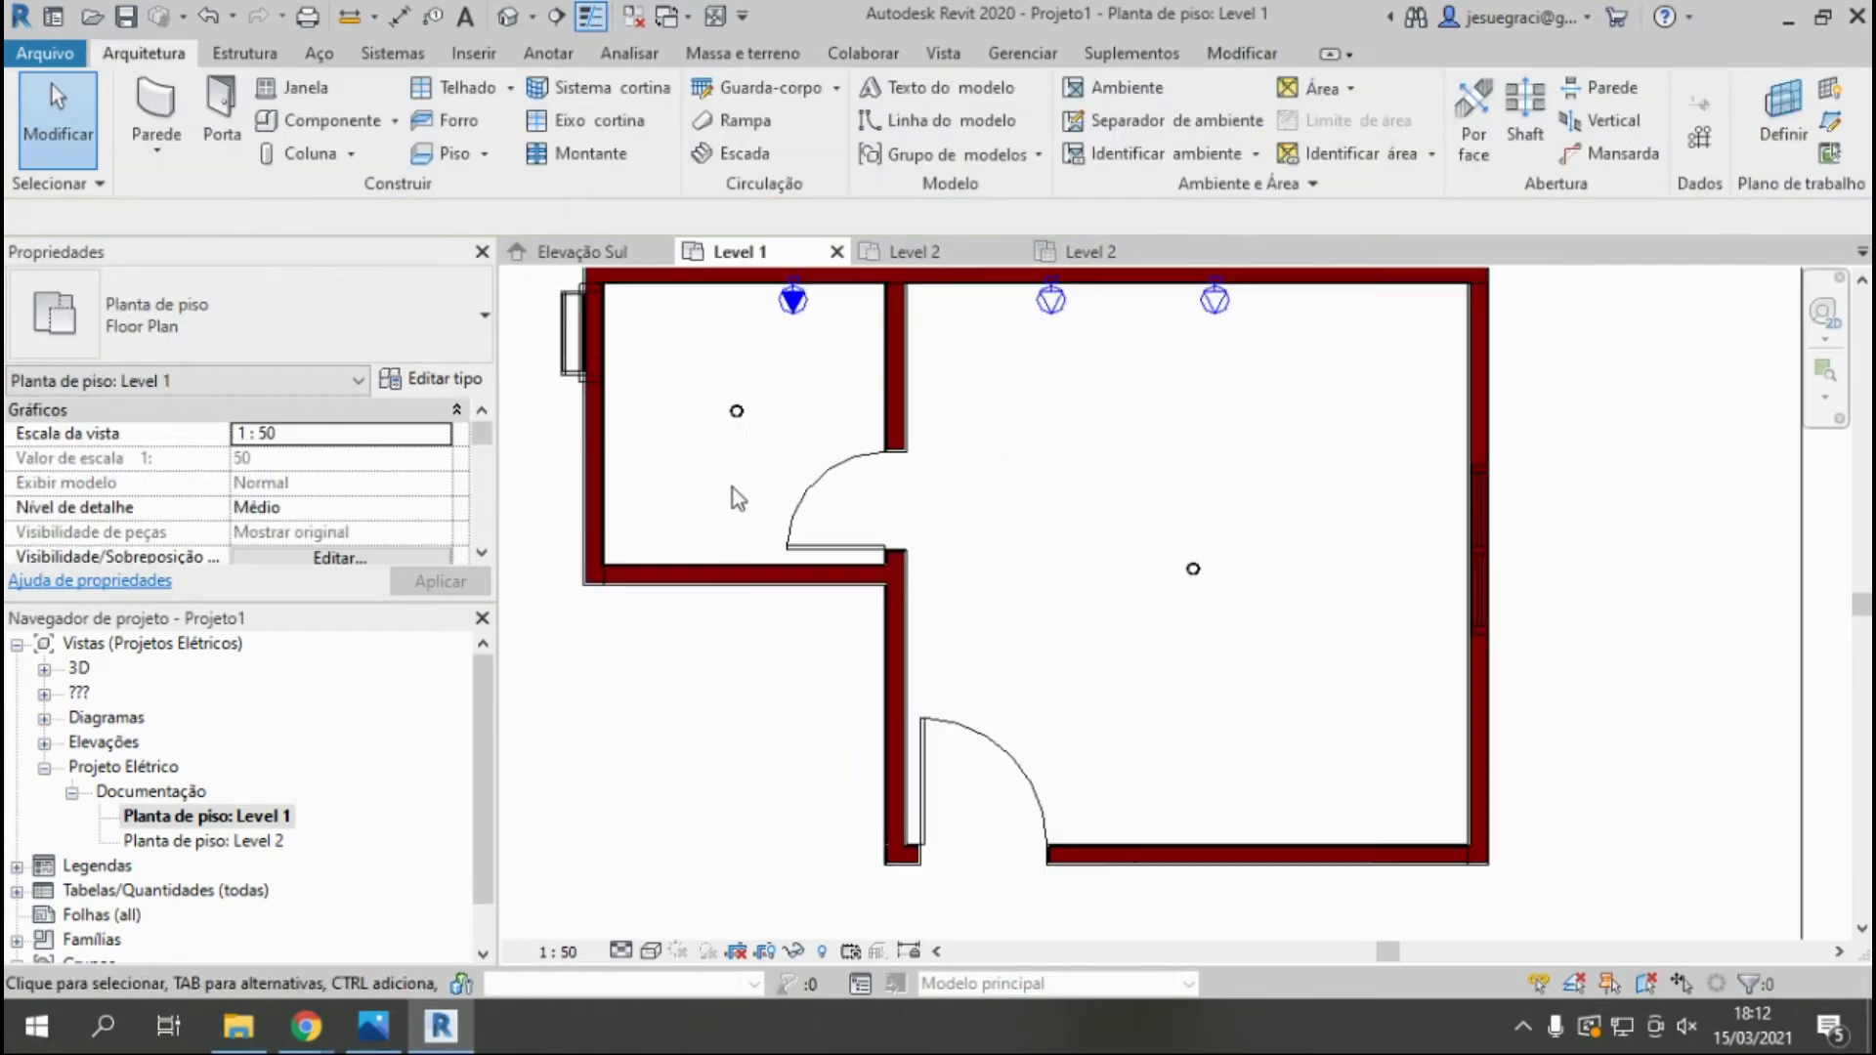
left_click(659, 445)
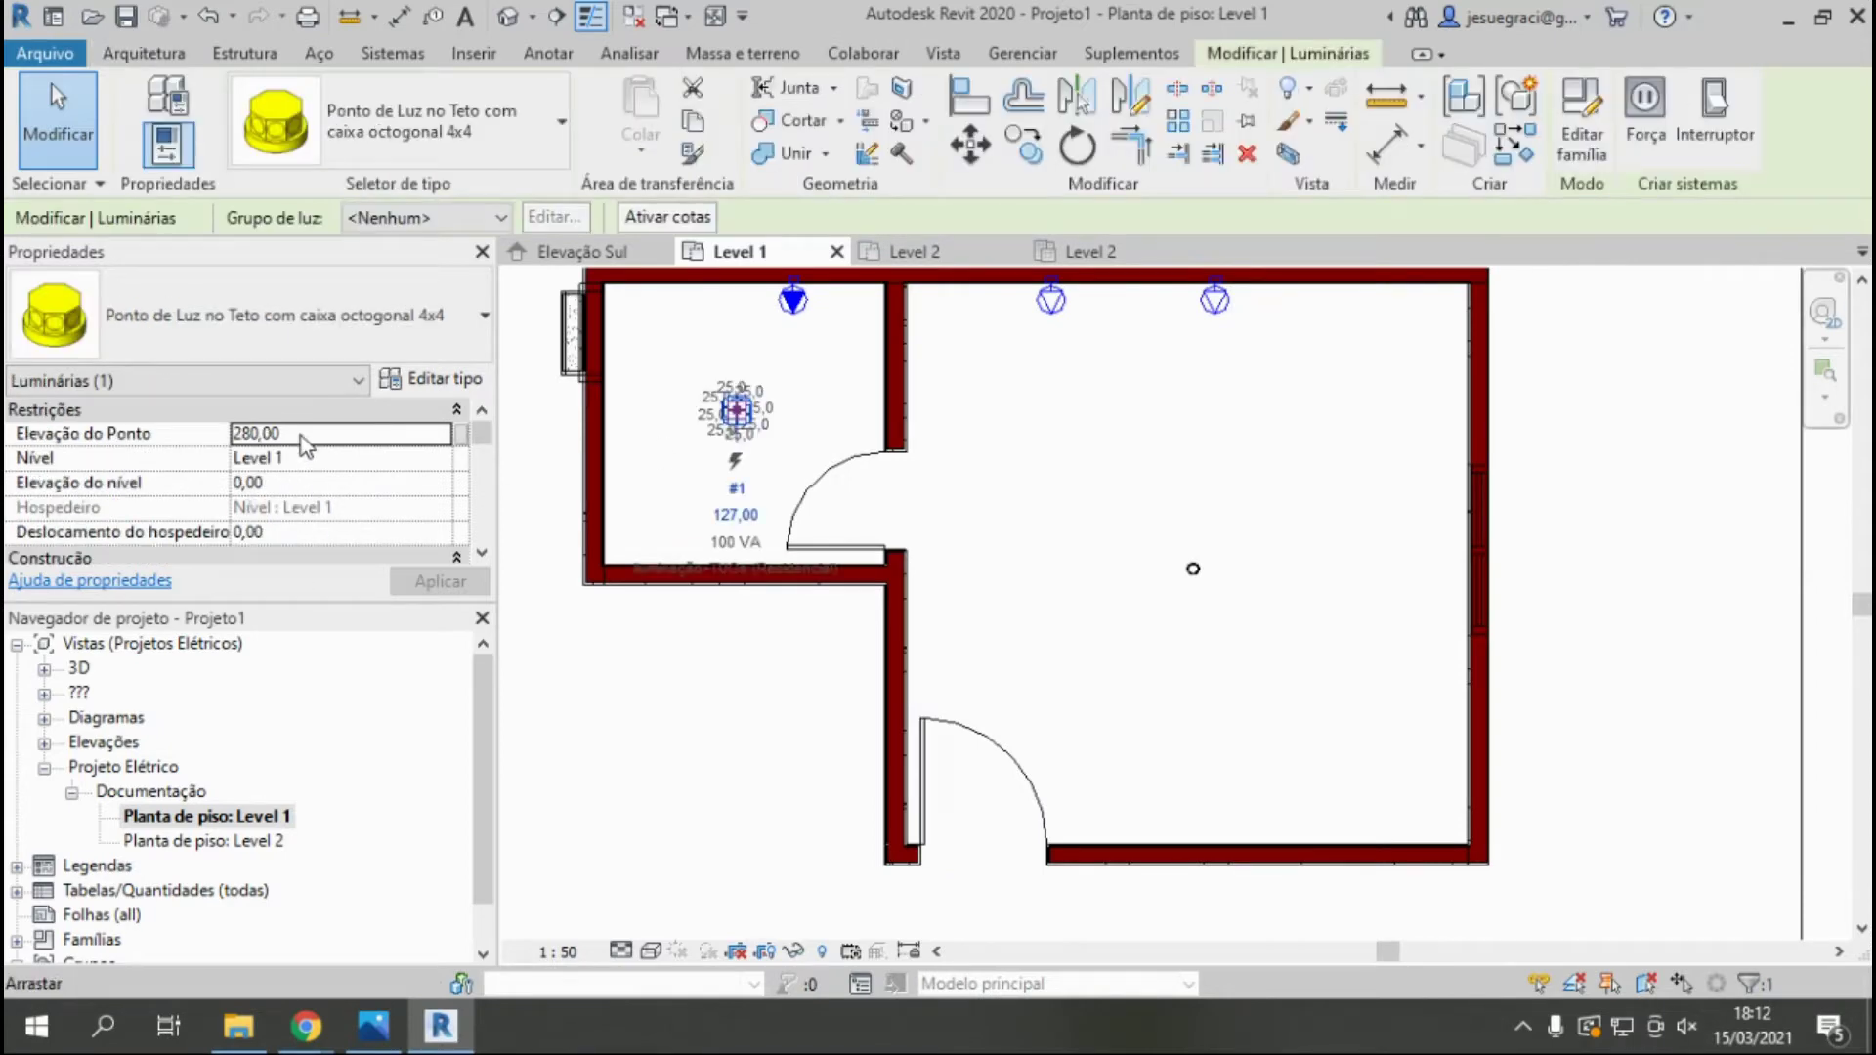
left_click(1194, 569)
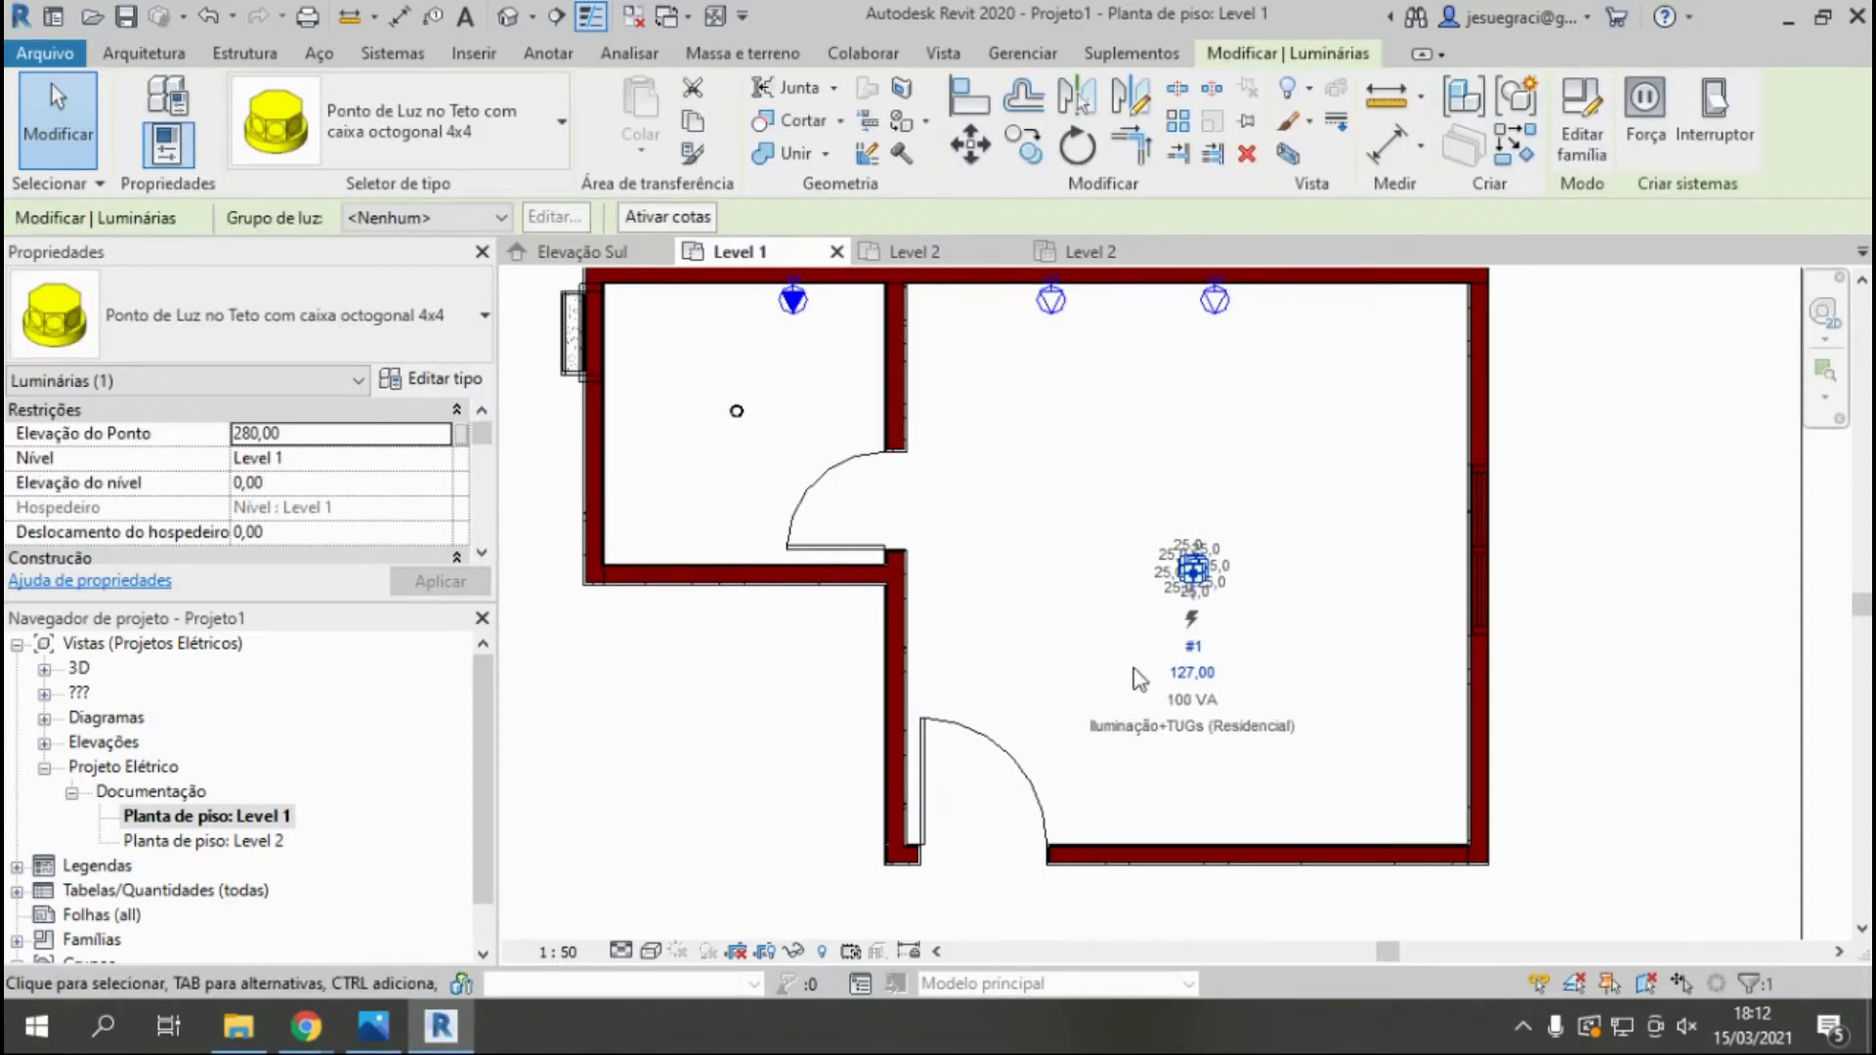
Place 'a. Tomada 2P+T 10A' sockets on the right room's bottom wall and left room's left wall.
key("Escape")
left_click(332, 125)
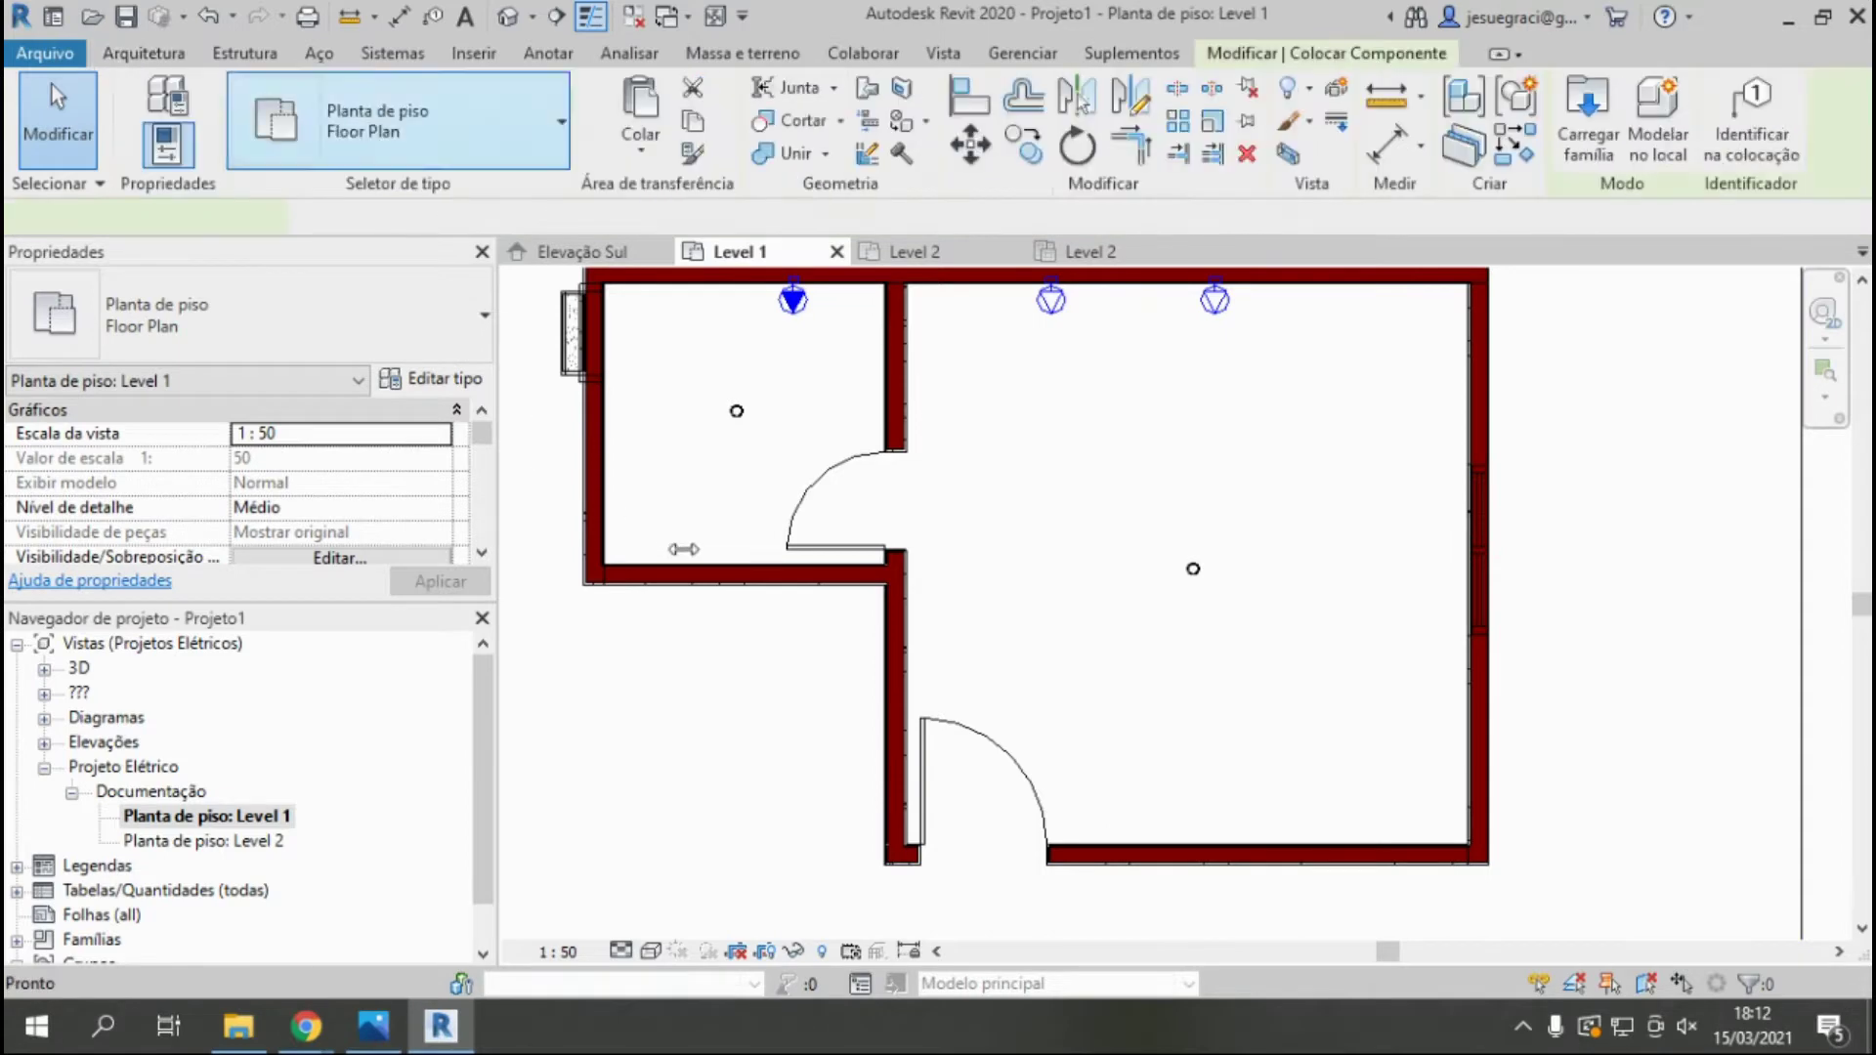
left_click(256, 311)
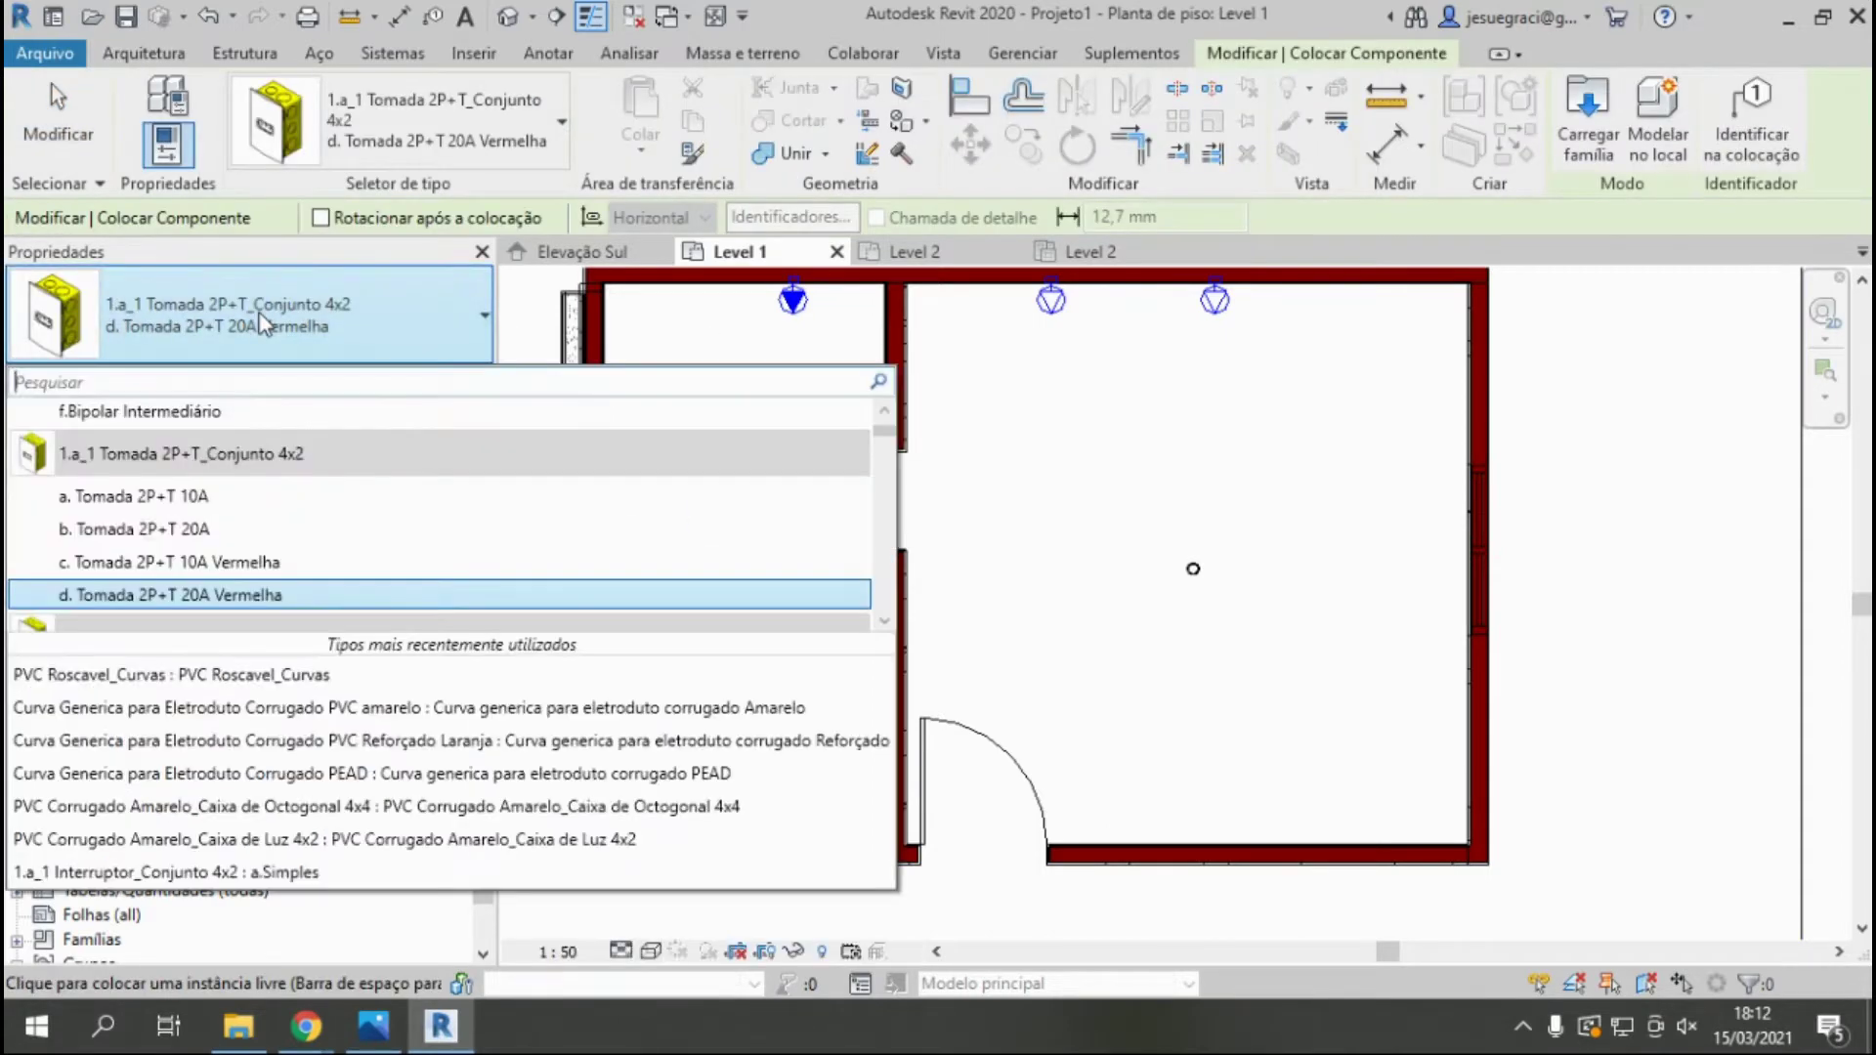
left_click(227, 497)
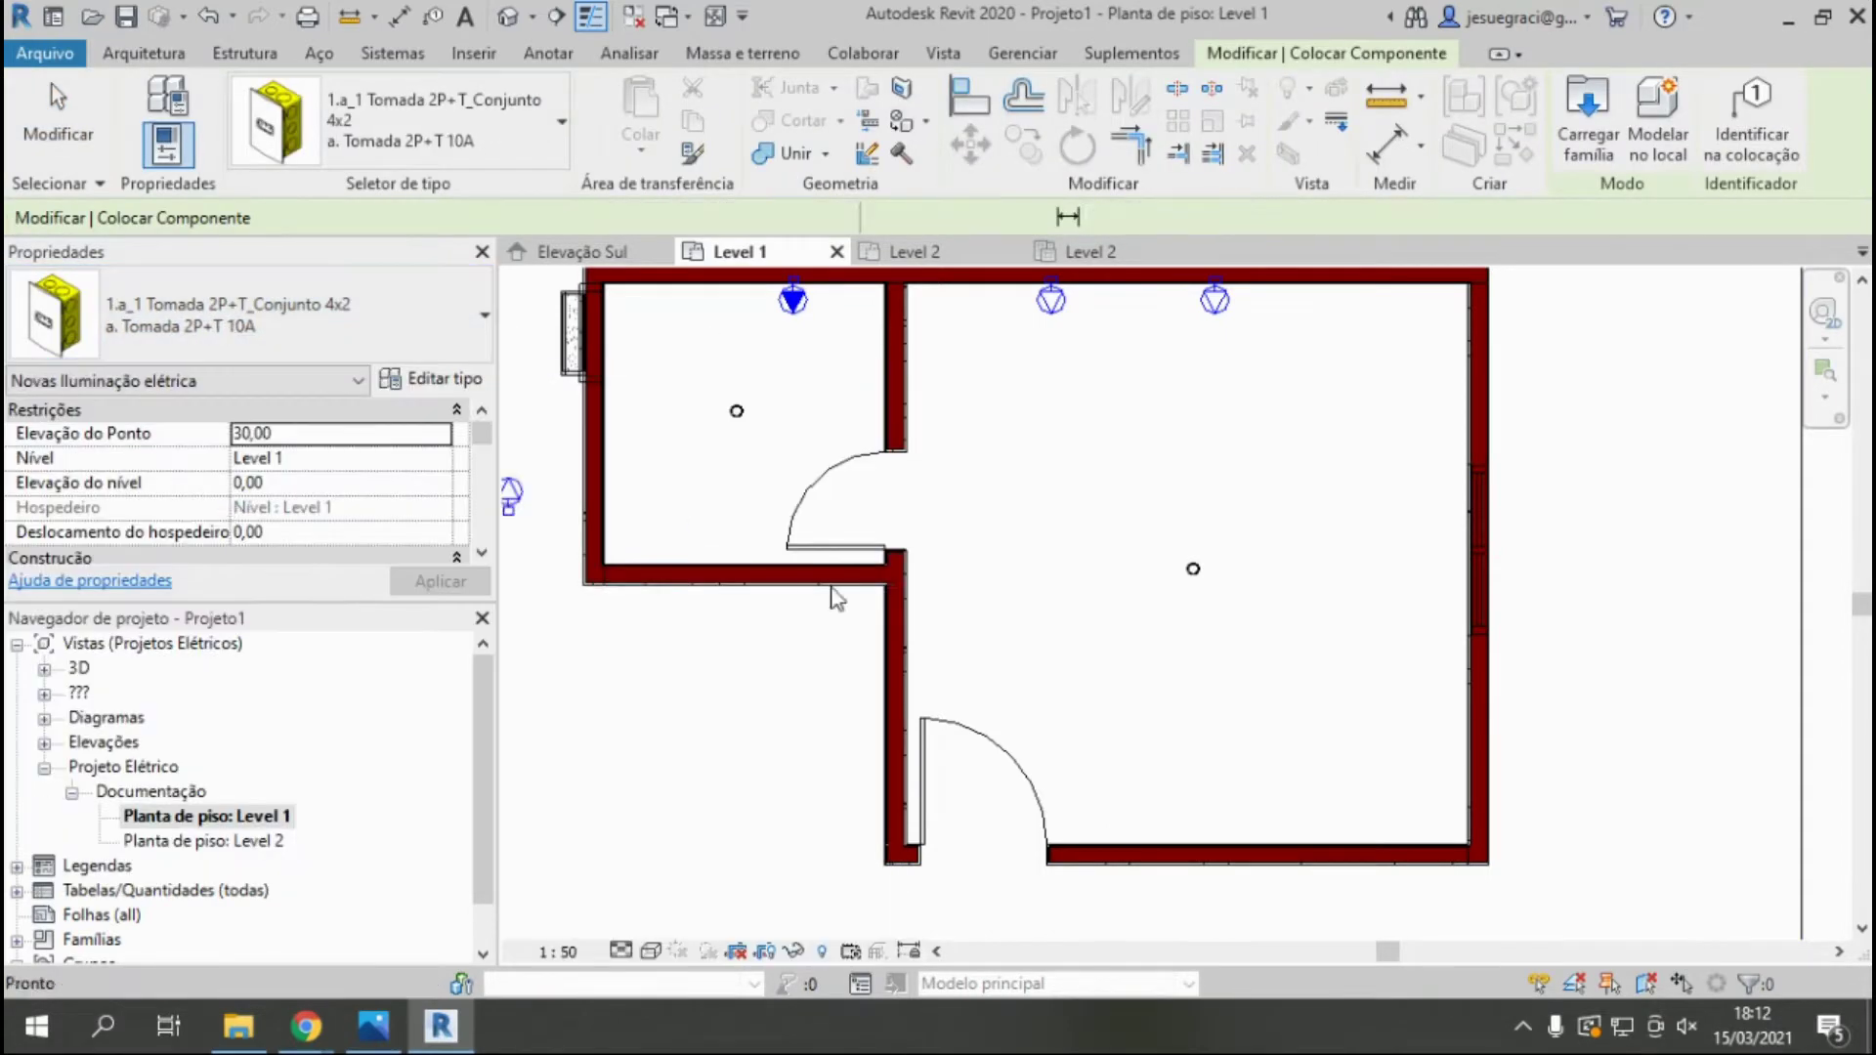
left_click(1123, 837)
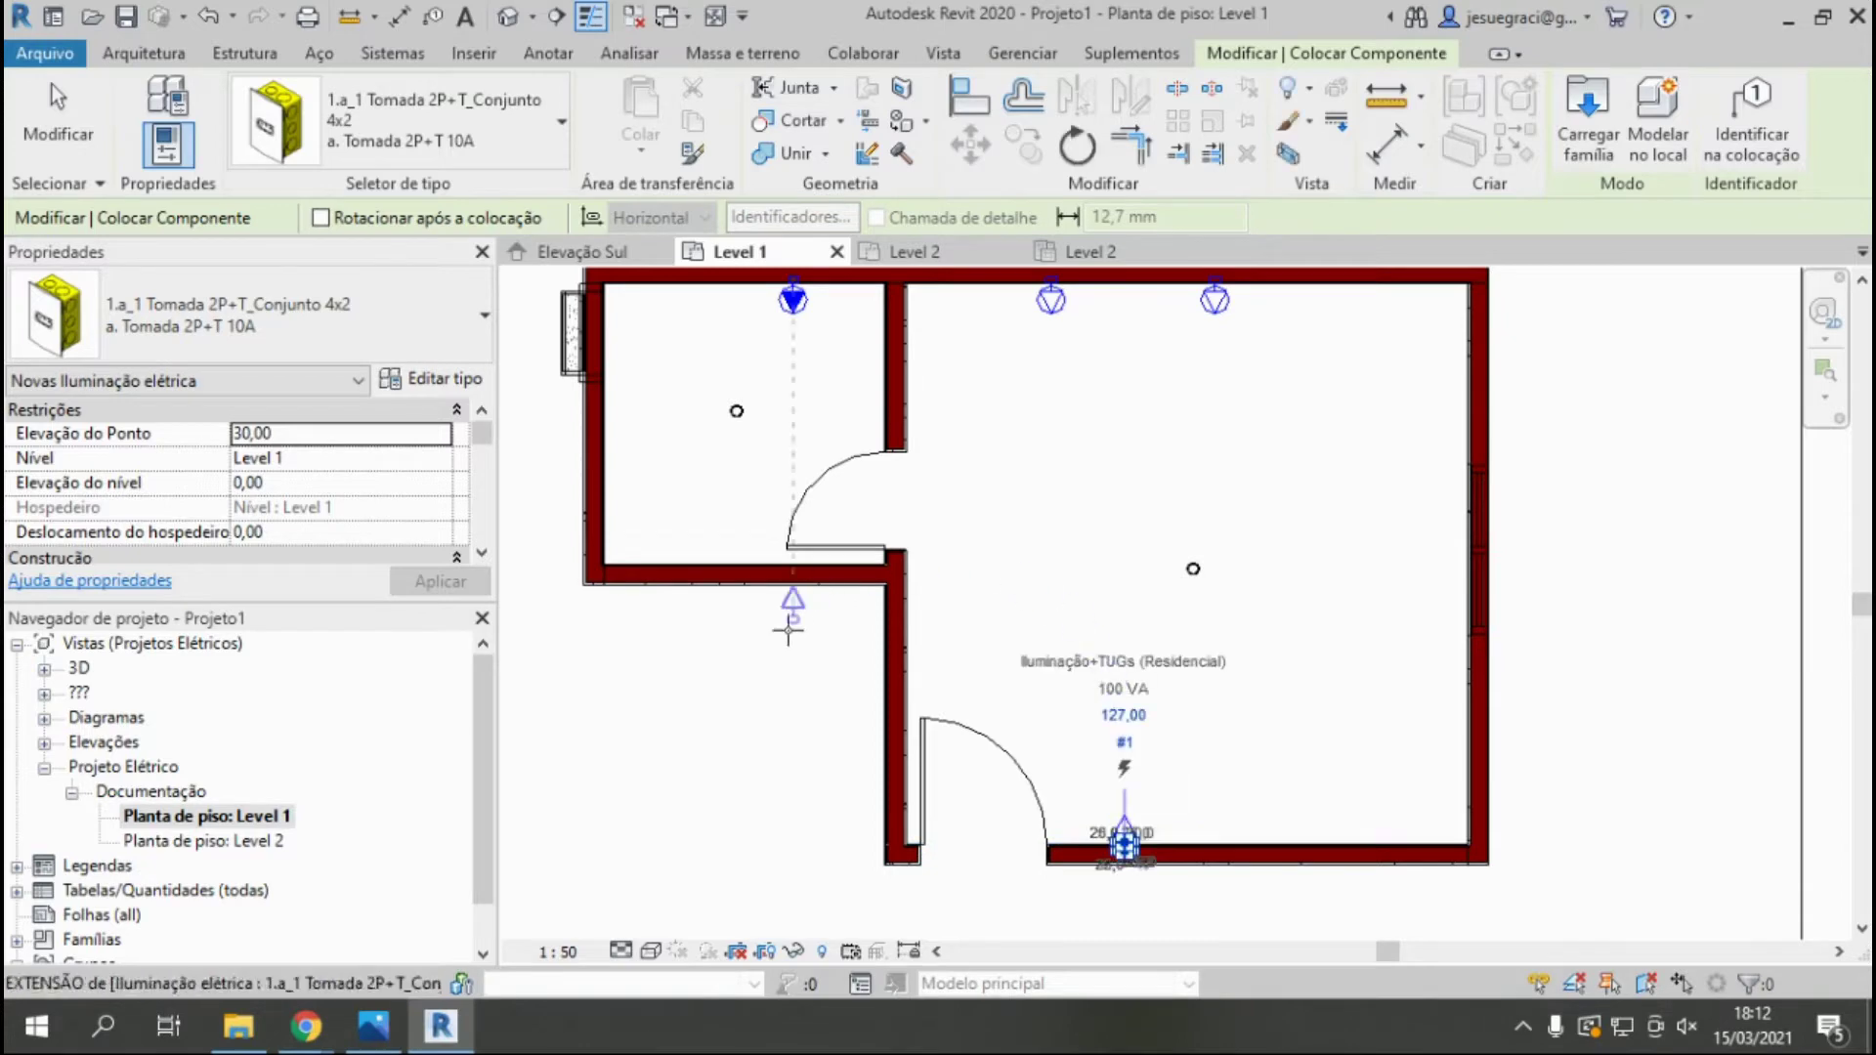
left_click(613, 500)
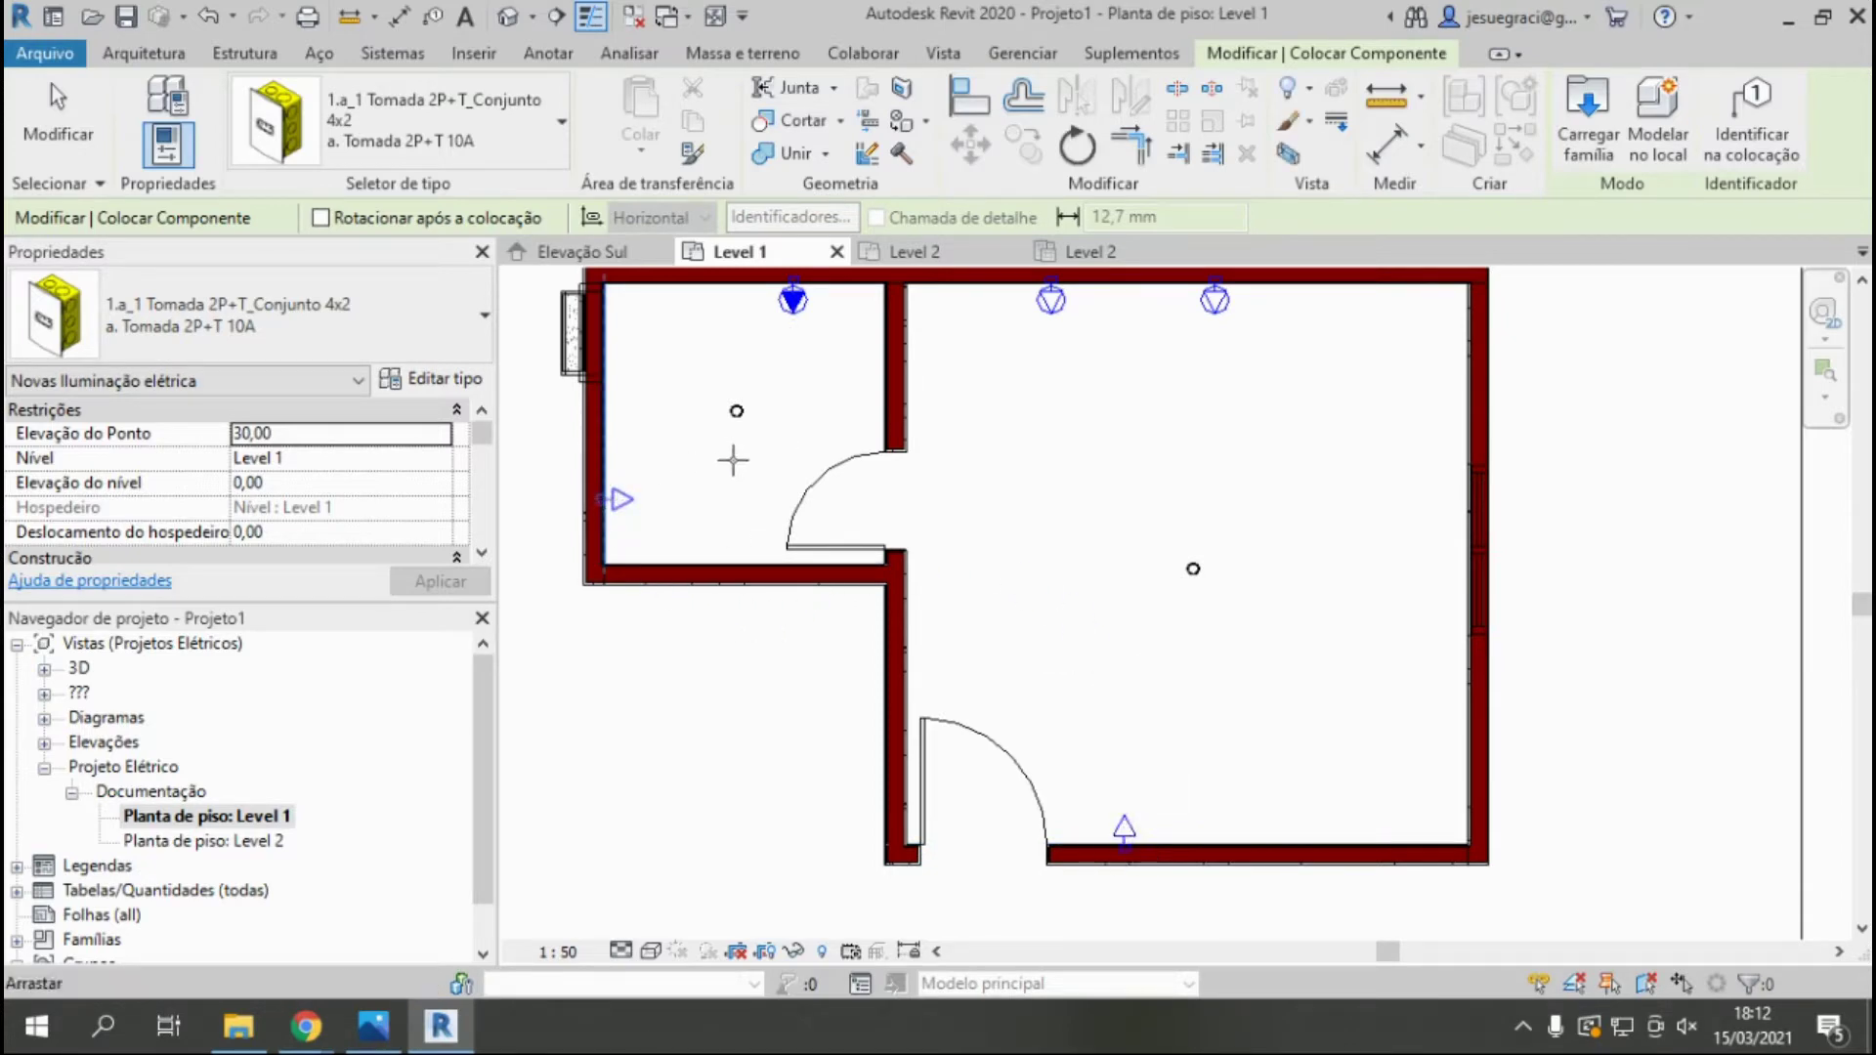
key("Escape")
key("Escape")
Set point elevations: 0 for the left-wall socket, 130 for the bottom-wall socket.
left_click(610, 496)
left_click(315, 436)
type("13")
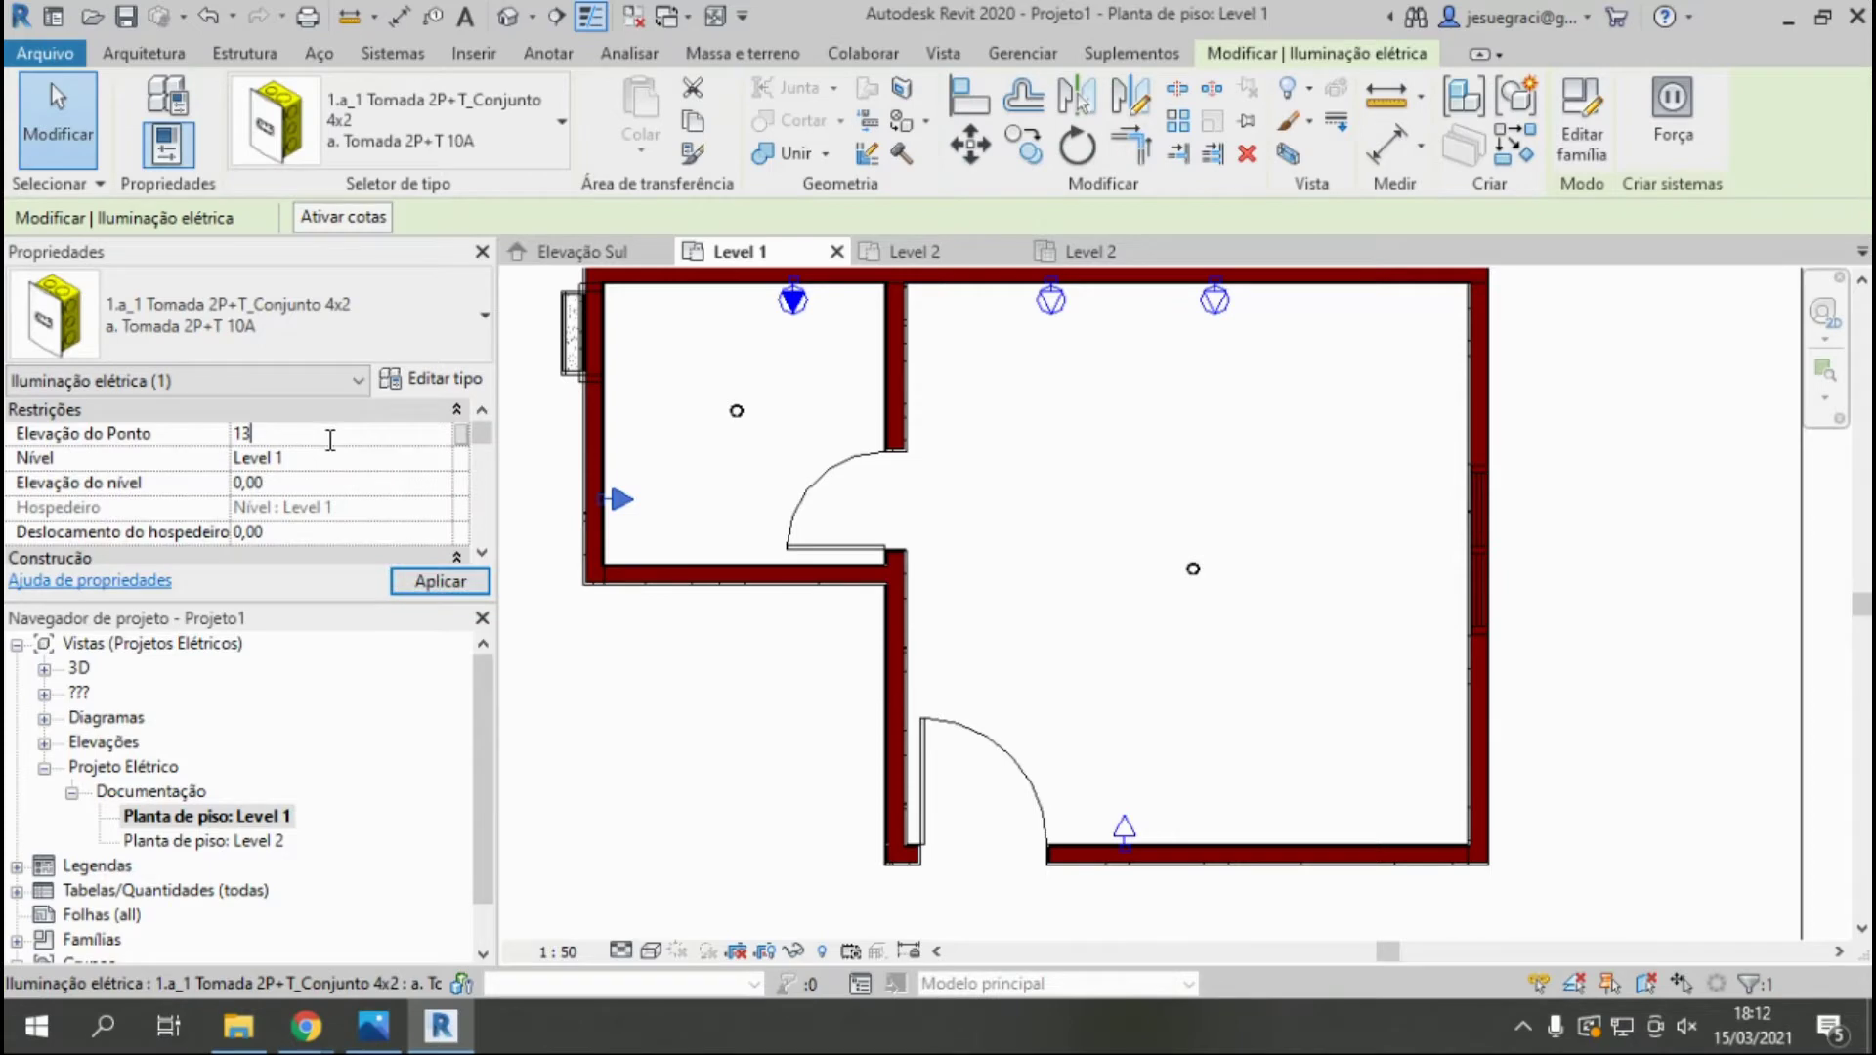
type("0")
key("Return")
key("Return")
key("Escape")
key("Escape")
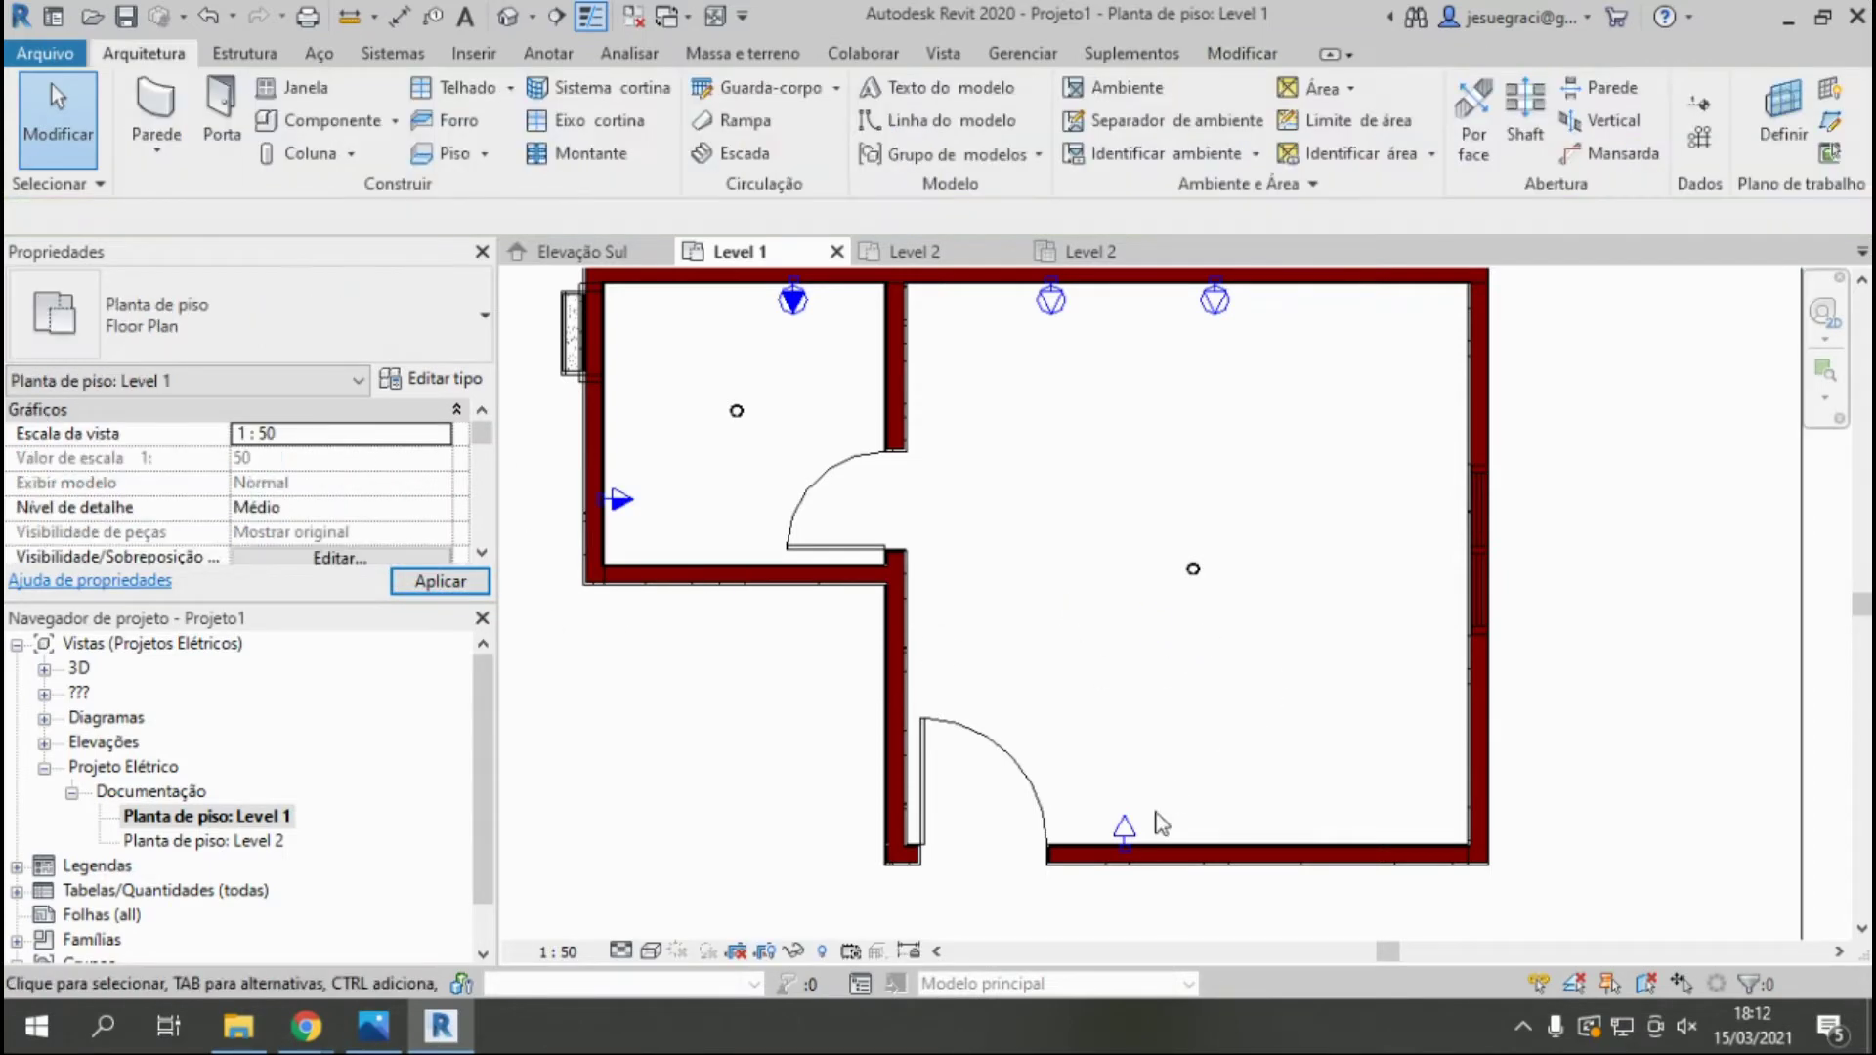
left_click(1125, 828)
left_click(297, 435)
type("1 : 5")
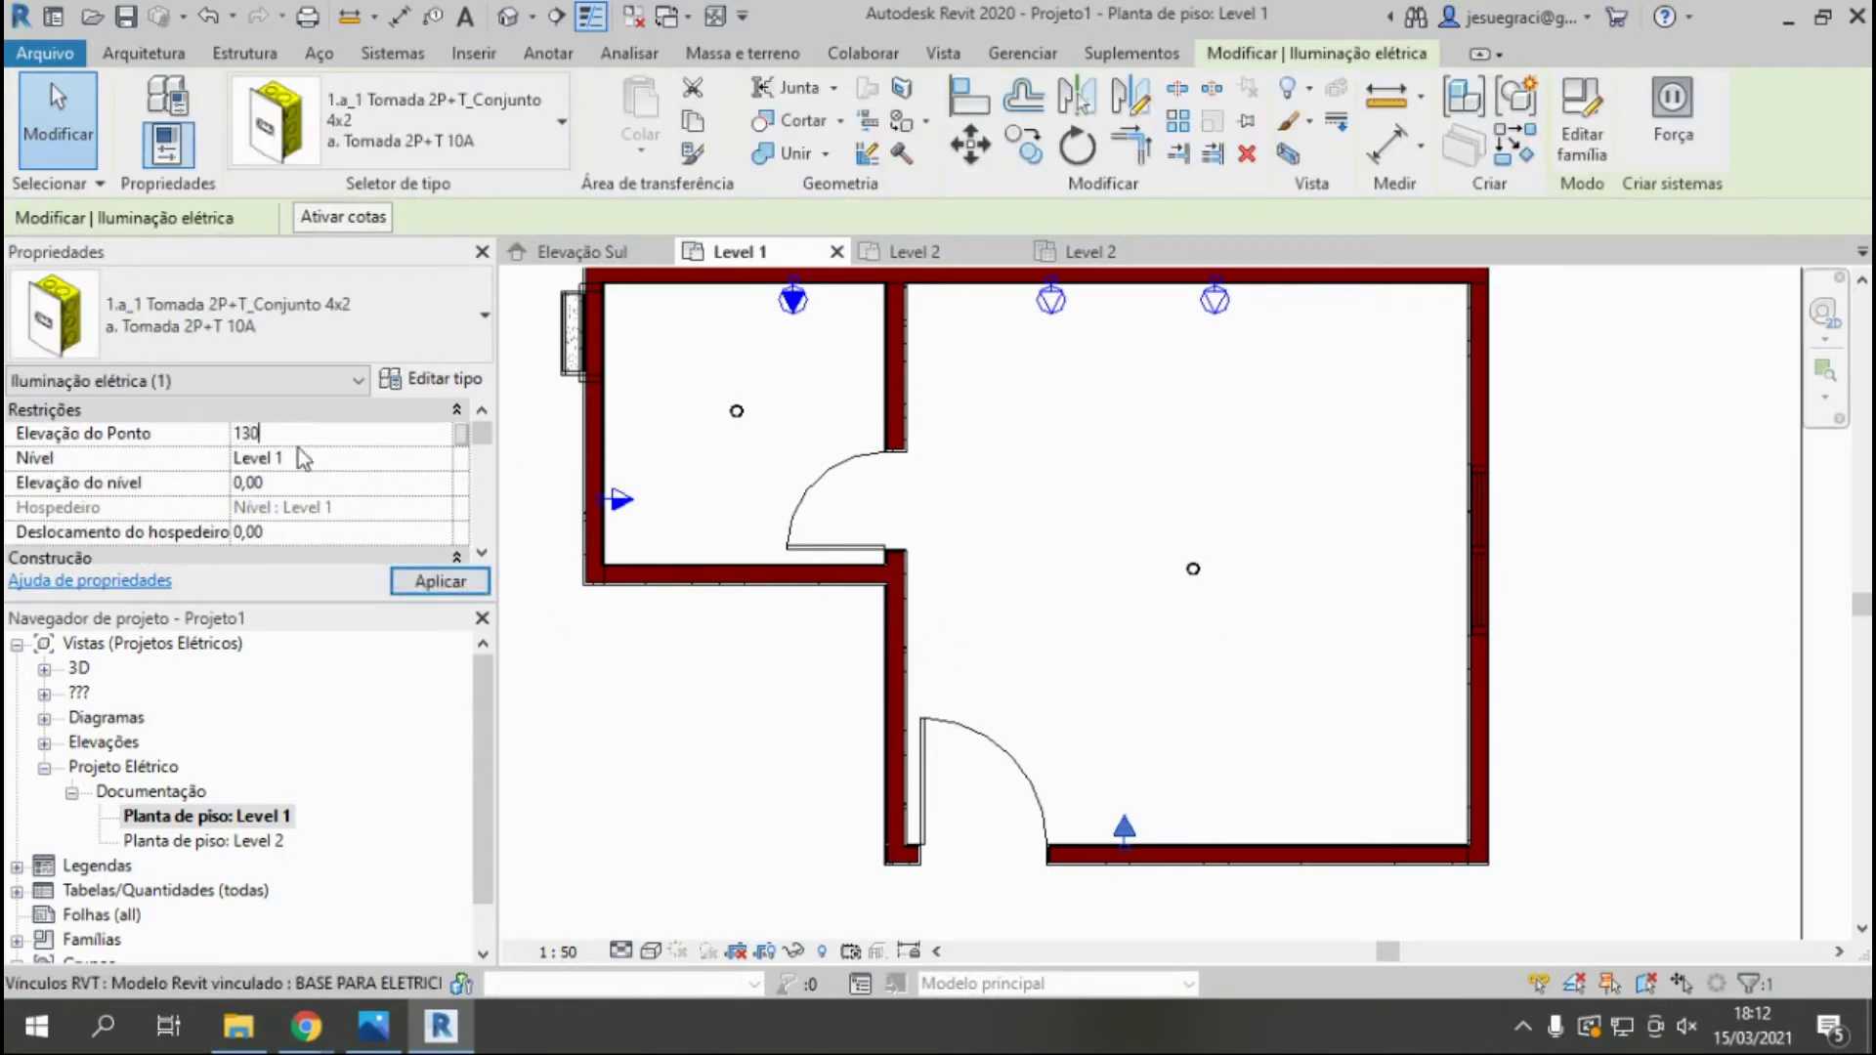
type("0")
key("Return")
key("Return")
key("Escape")
key("Escape")
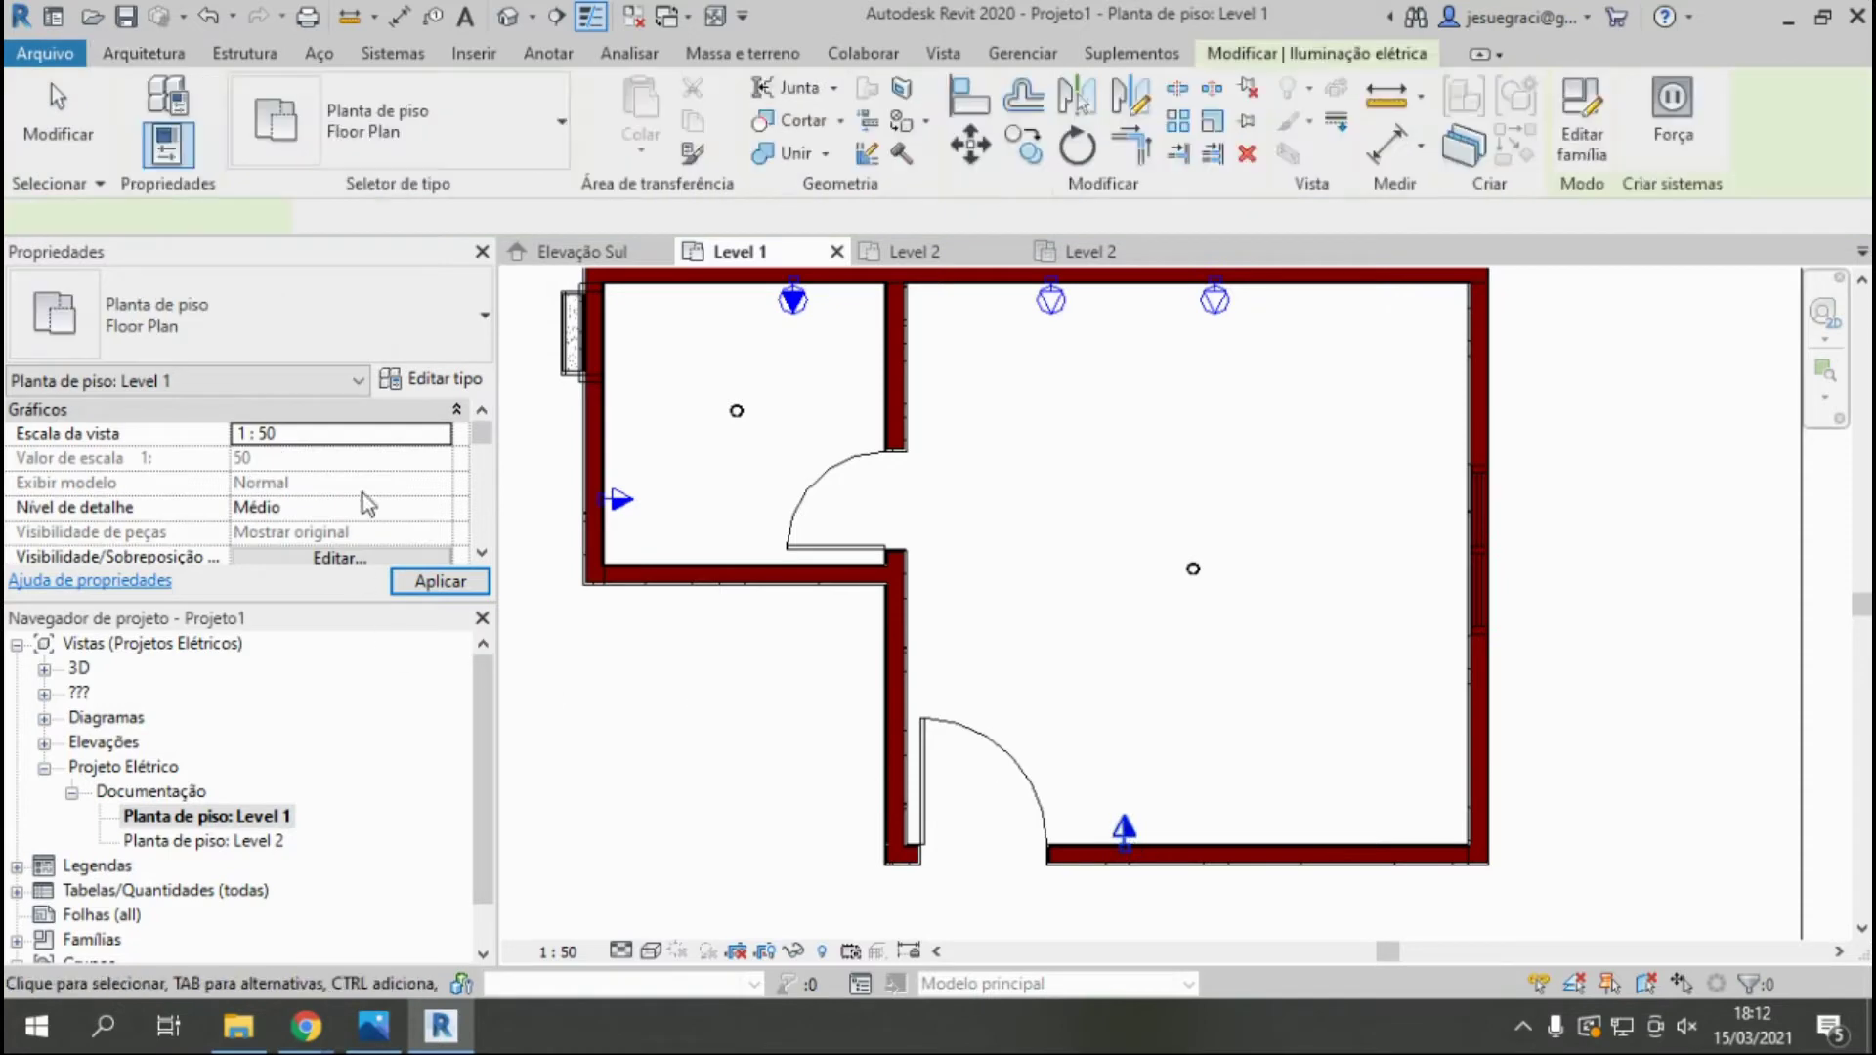
Give the bottom-wall socket 600 VA apparent power in Properties.
scroll(483, 486, "down", 5)
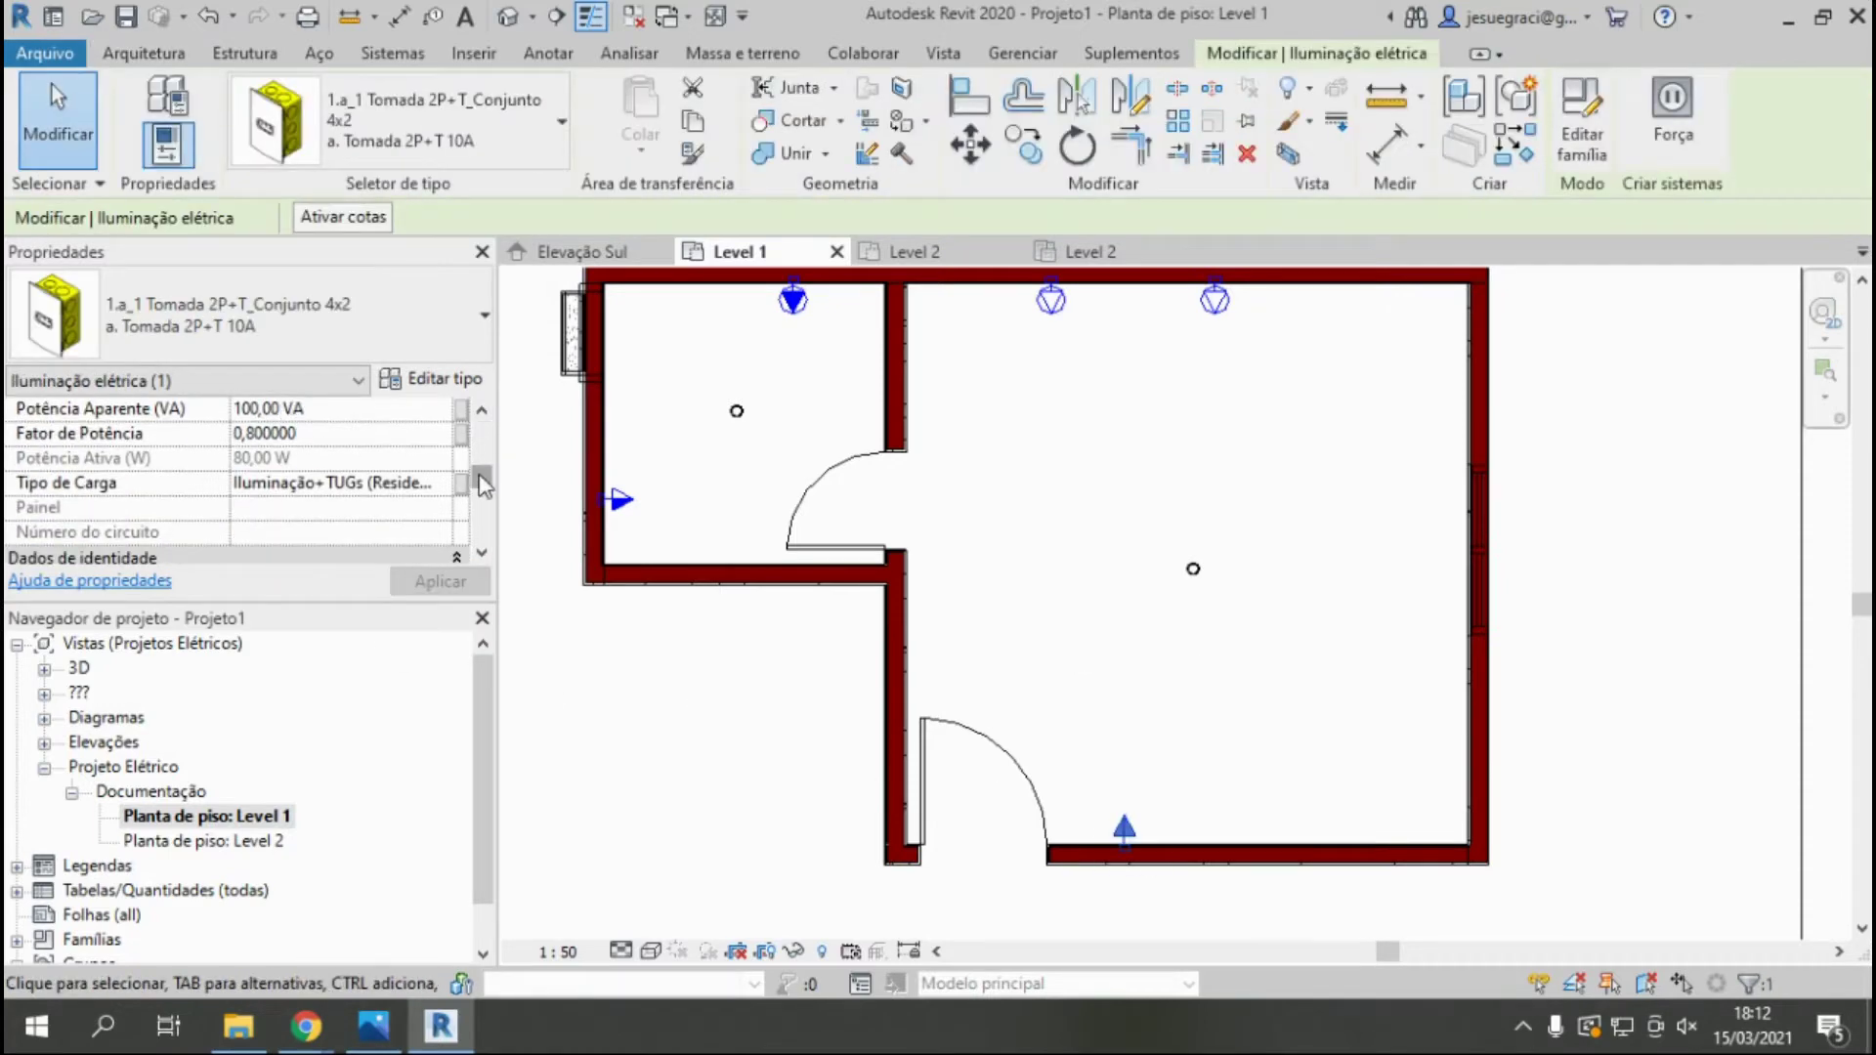
left_click_drag(483, 478, 493, 510)
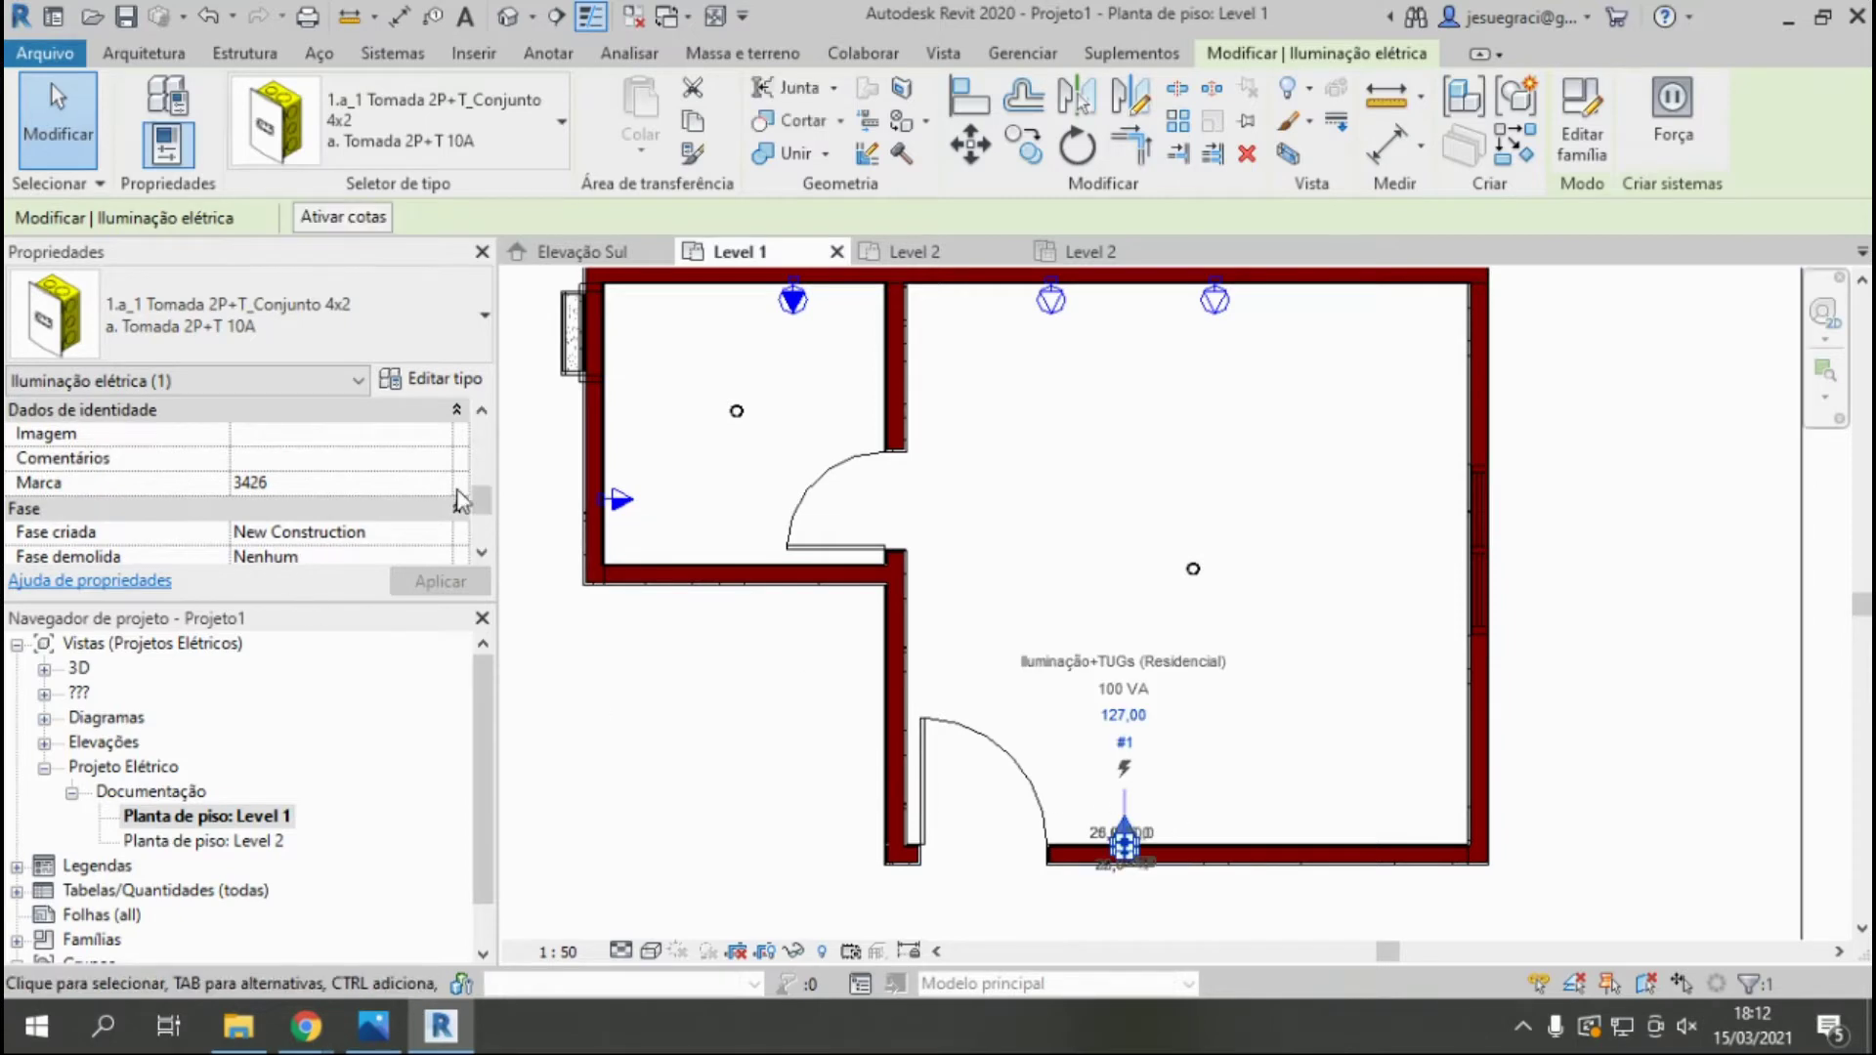
scroll(500, 528, "up", 1)
scroll(484, 479, "up", 2)
scroll(493, 480, "down", 1)
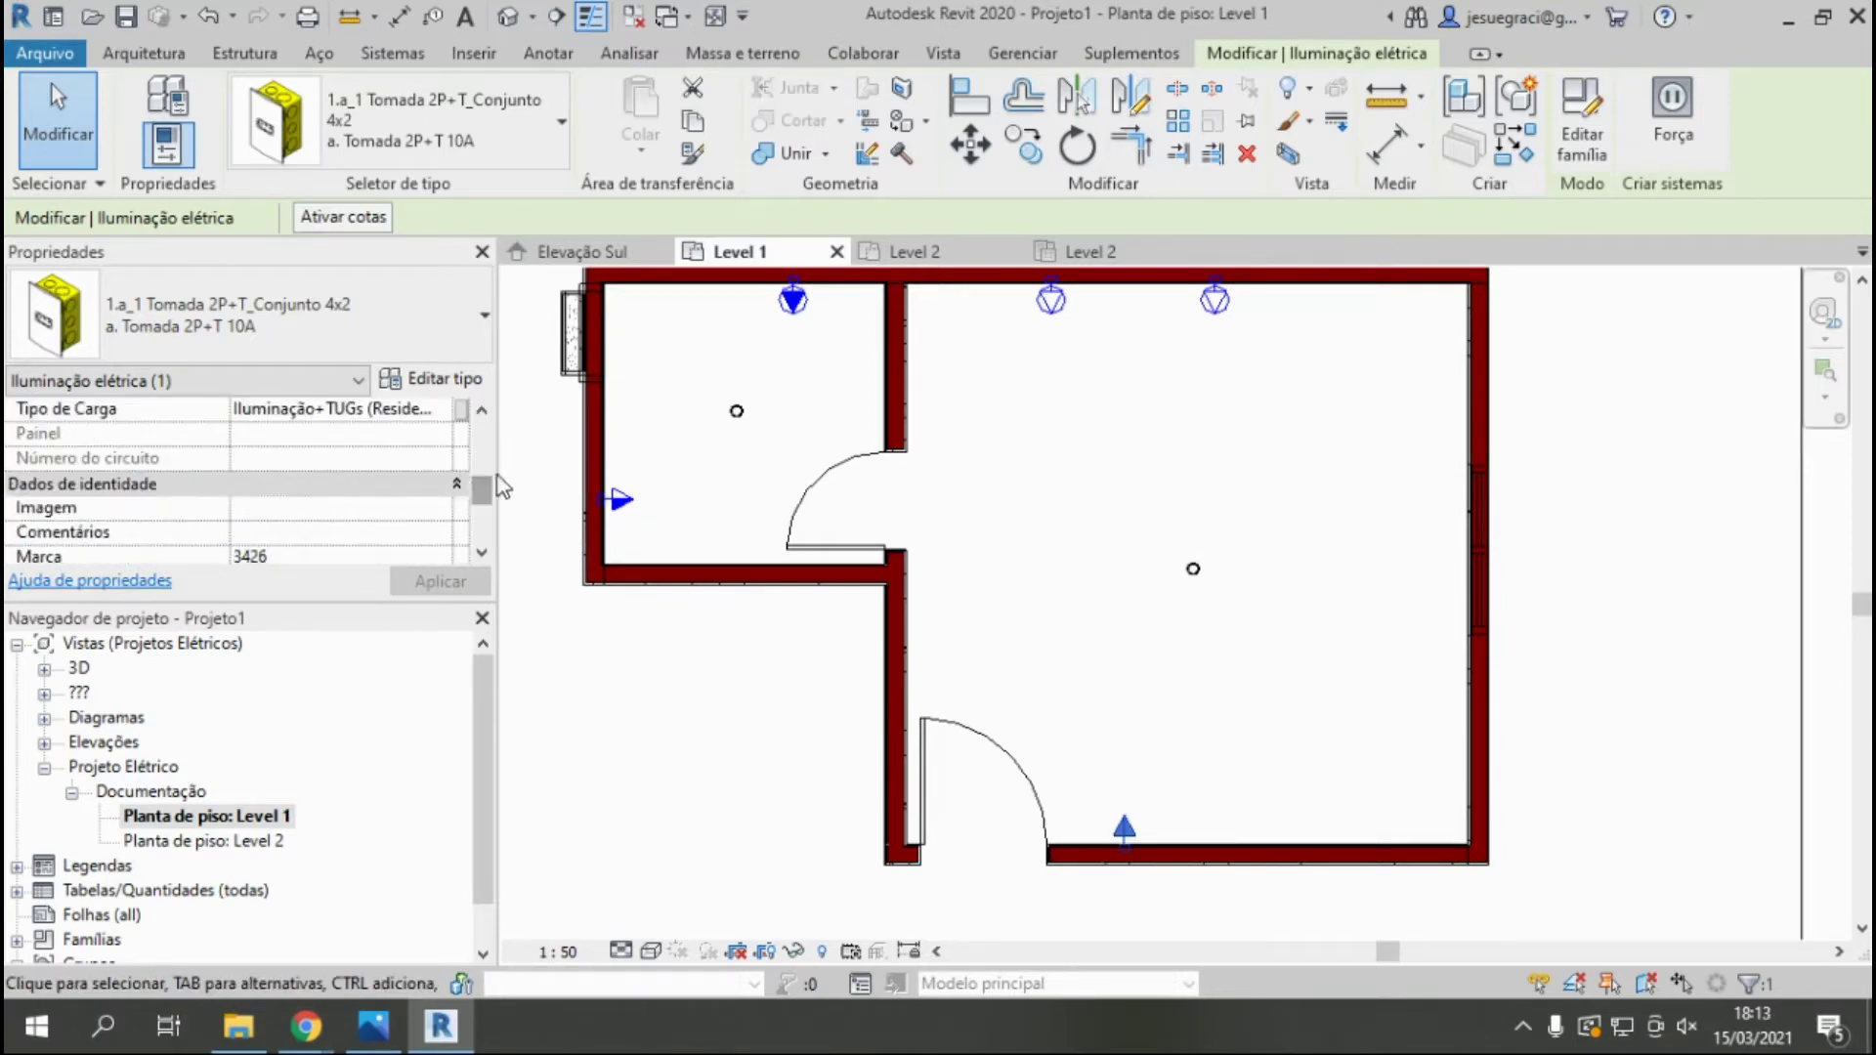
left_click(482, 410)
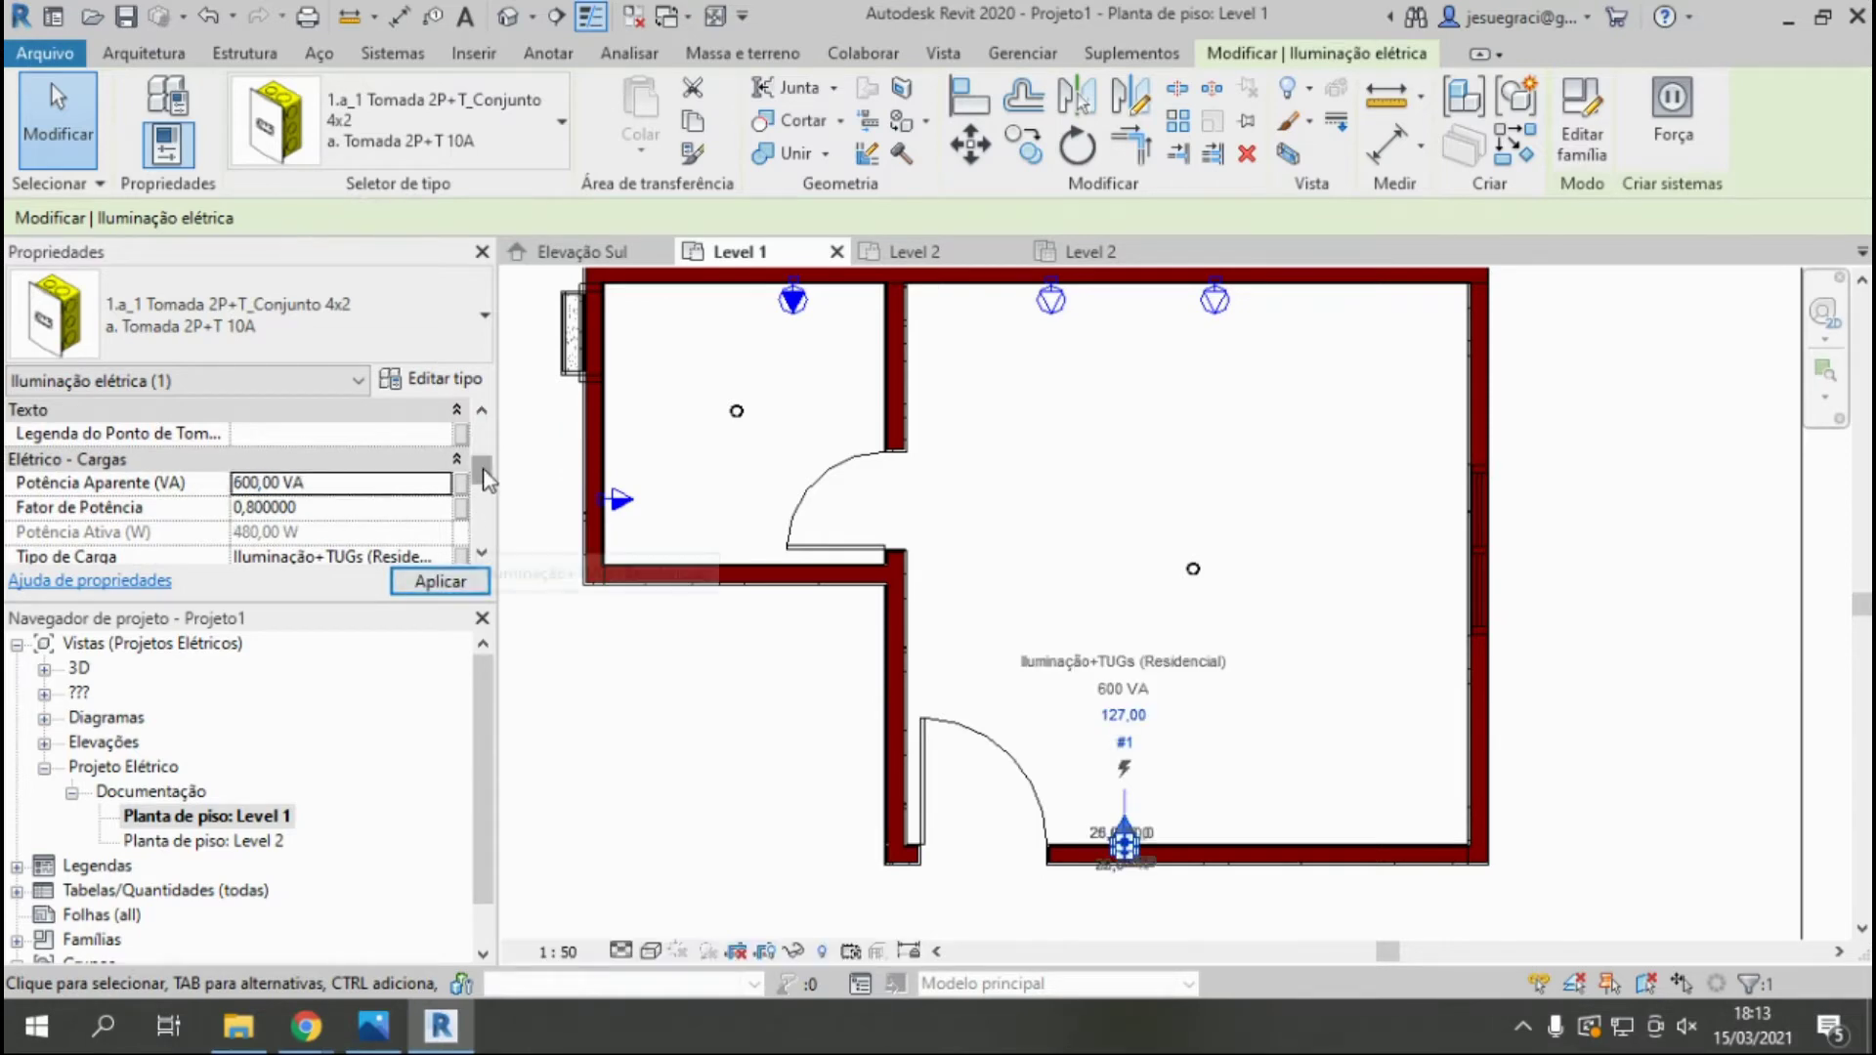
scroll(488, 554, "down", 3)
scroll(488, 554, "down", 2)
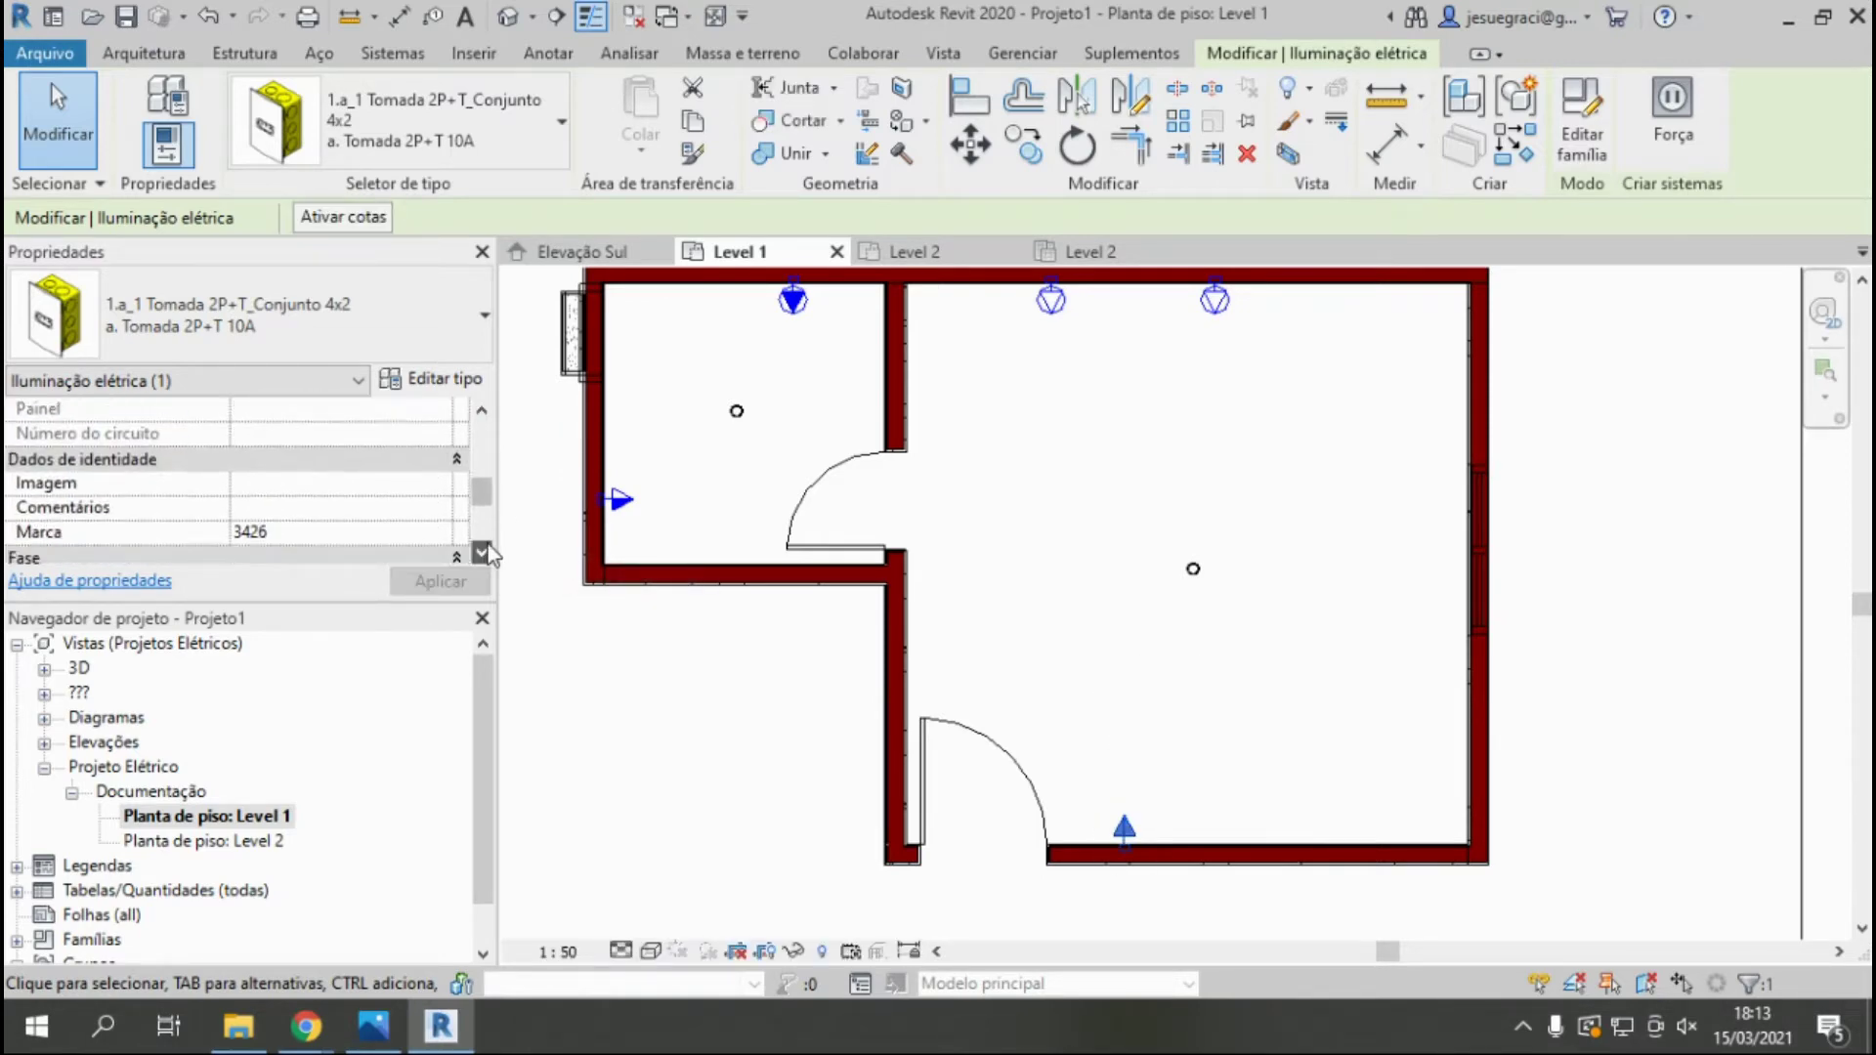
scroll(488, 554, "down", 2)
scroll(437, 510, "down", 1)
scroll(491, 495, "up", 1)
scroll(494, 465, "up", 3)
scroll(500, 458, "up", 3)
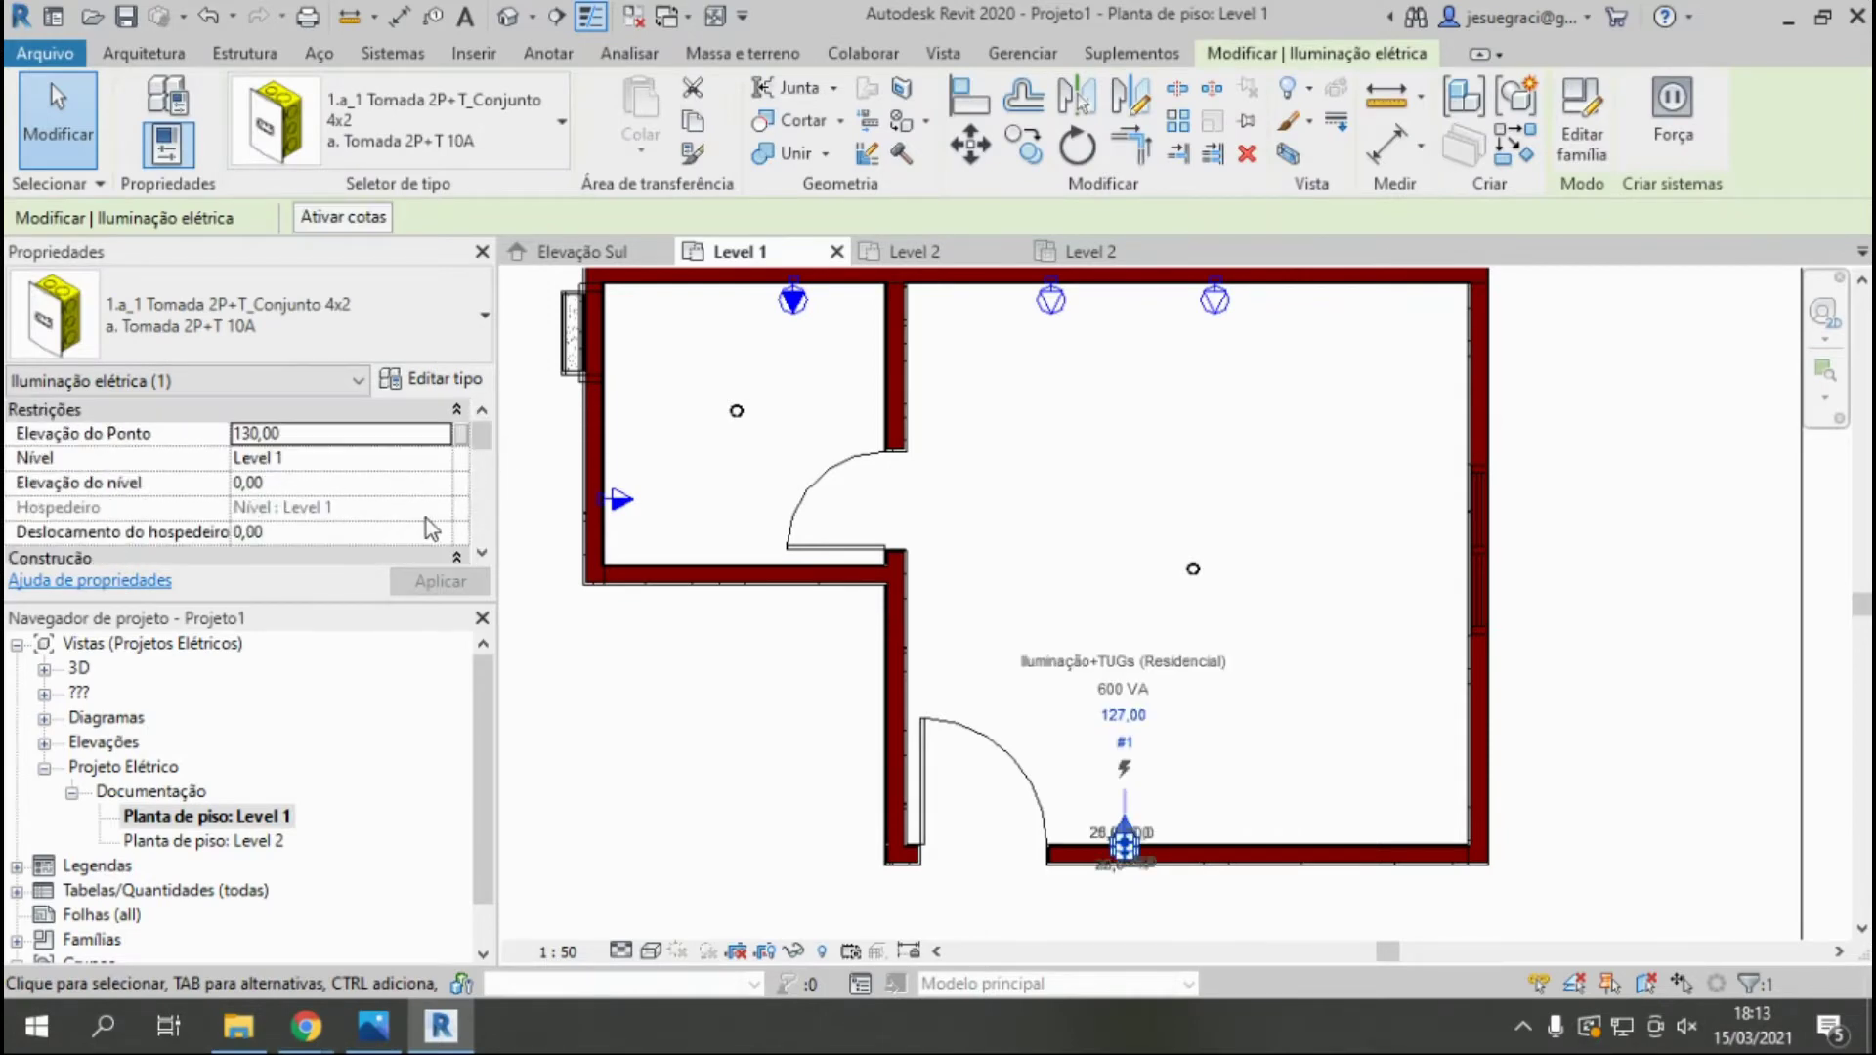
scroll(430, 519, "down", 2)
scroll(390, 526, "down", 4)
scroll(359, 531, "down", 1)
scroll(361, 527, "down", 1)
scroll(371, 516, "down", 3)
scroll(377, 508, "up", 3)
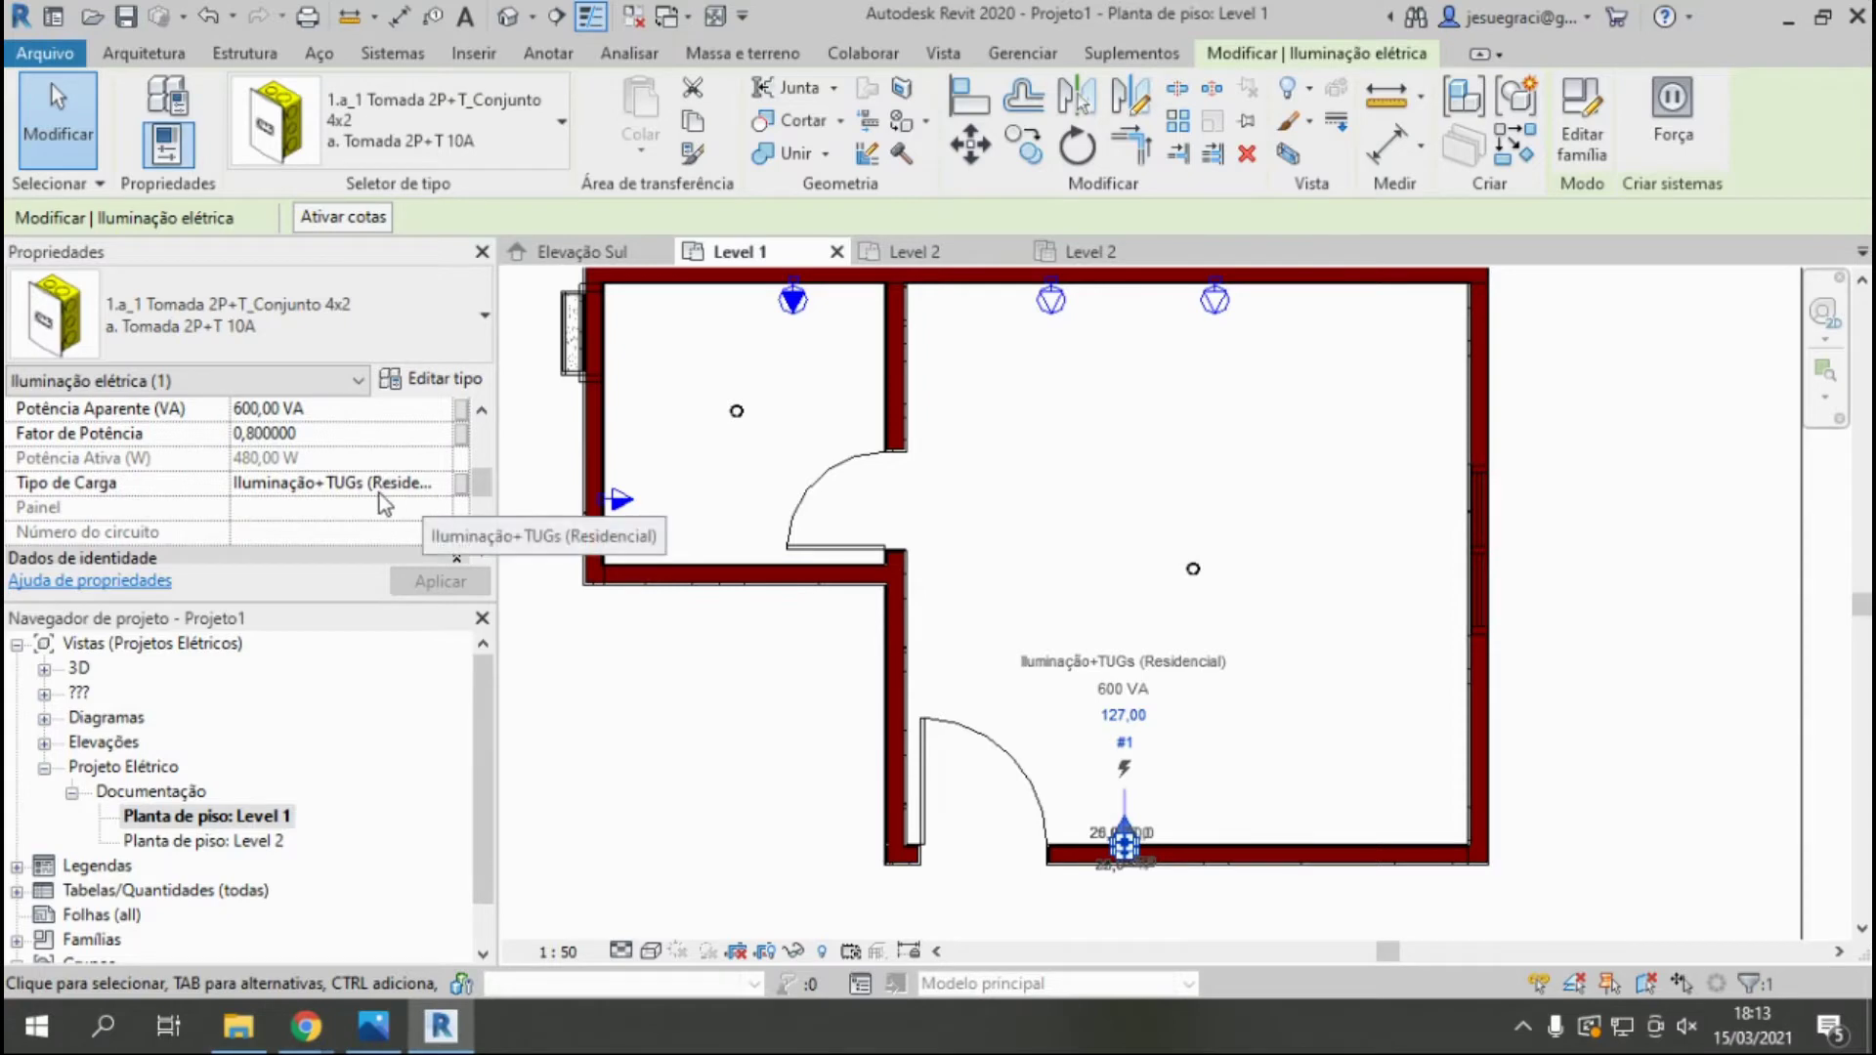
Set the bottom outlet's and left-wall outlet's voltage labels to 220.
left_click(1128, 860)
type("220")
key("Return")
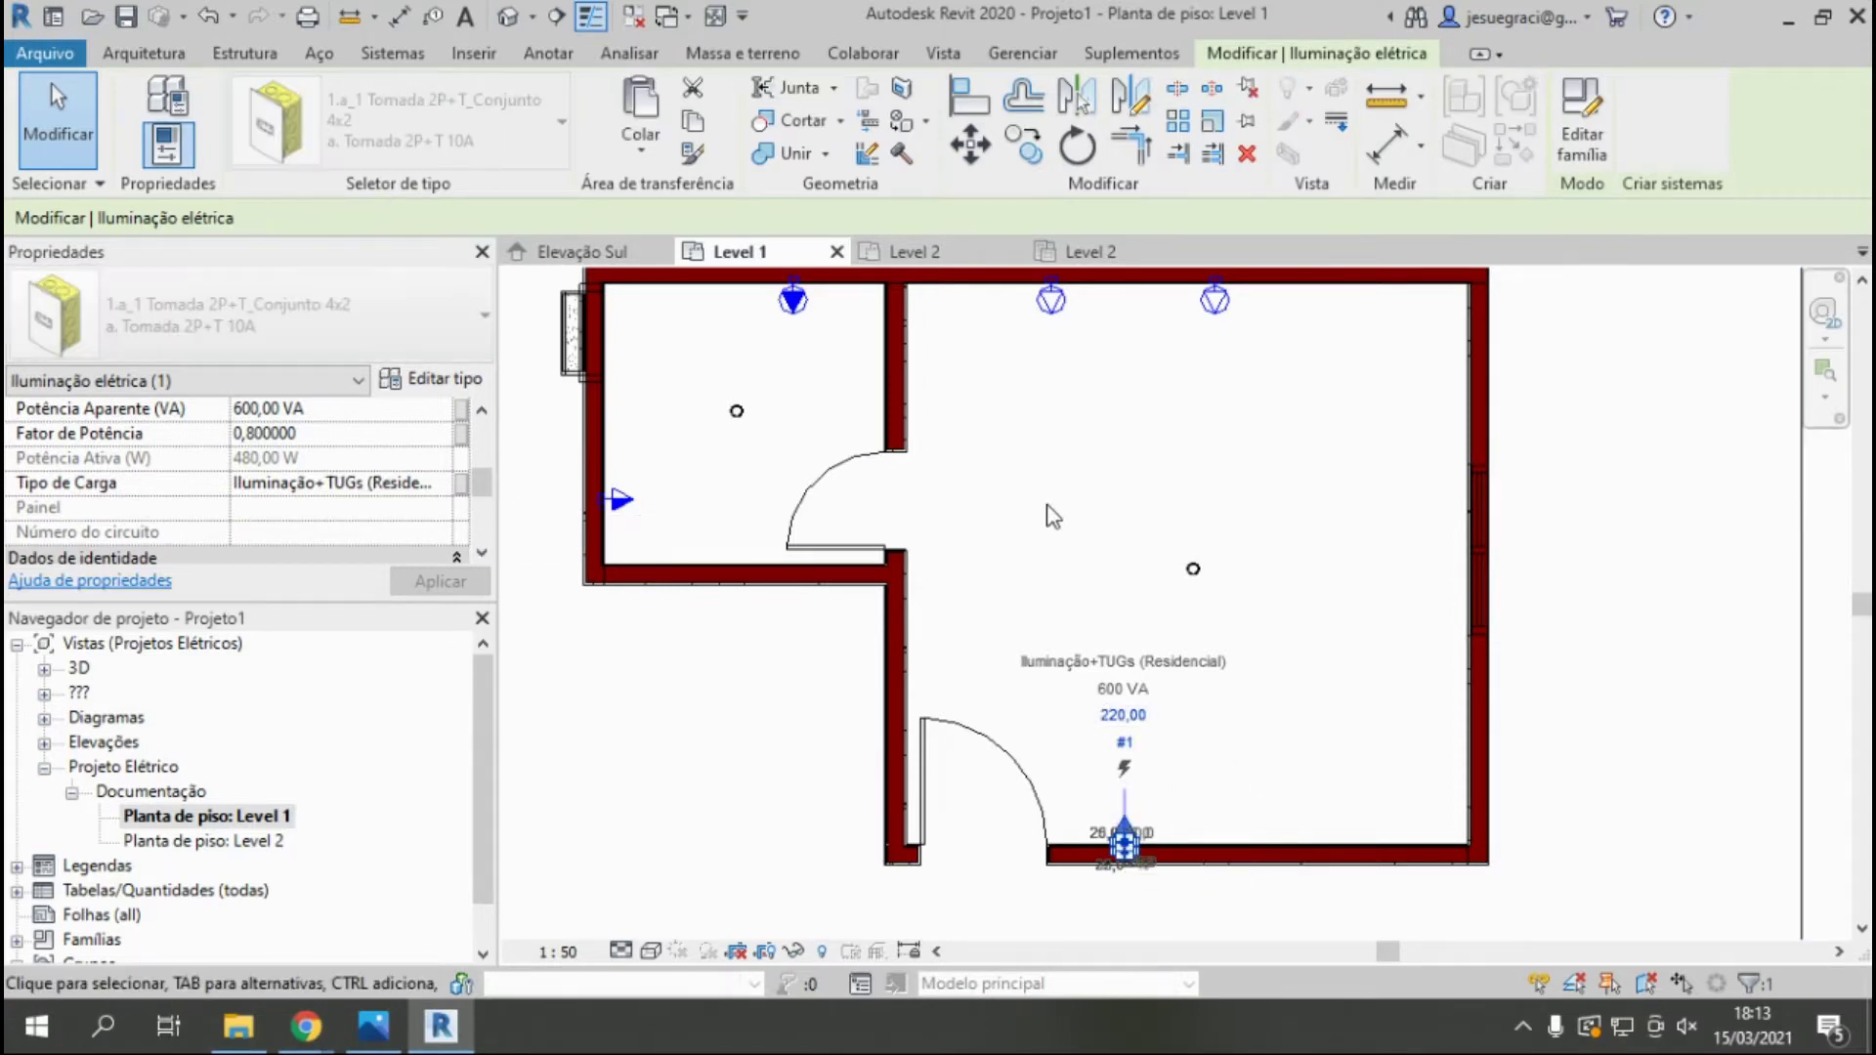
key("Escape")
left_click(616, 498)
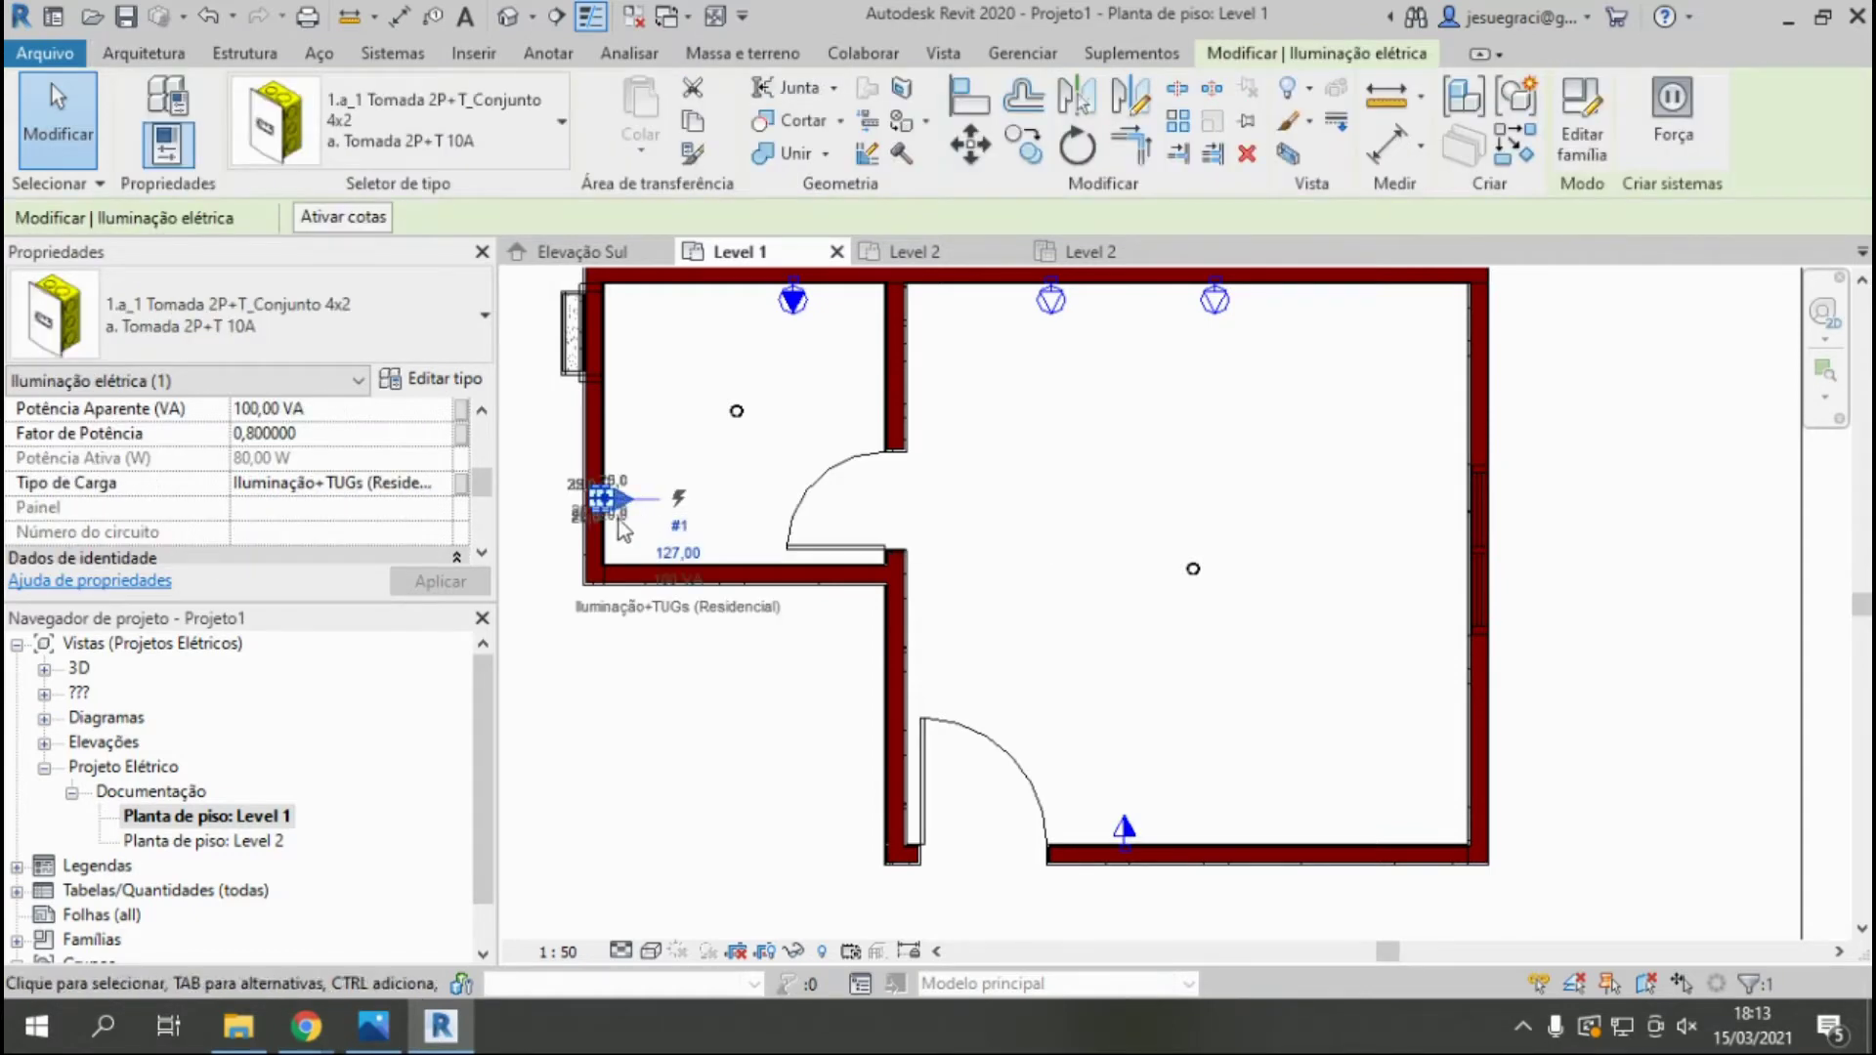
scroll(641, 518, "up", 3)
scroll(674, 547, "up", 3)
left_click(921, 535)
type("220")
key("Return")
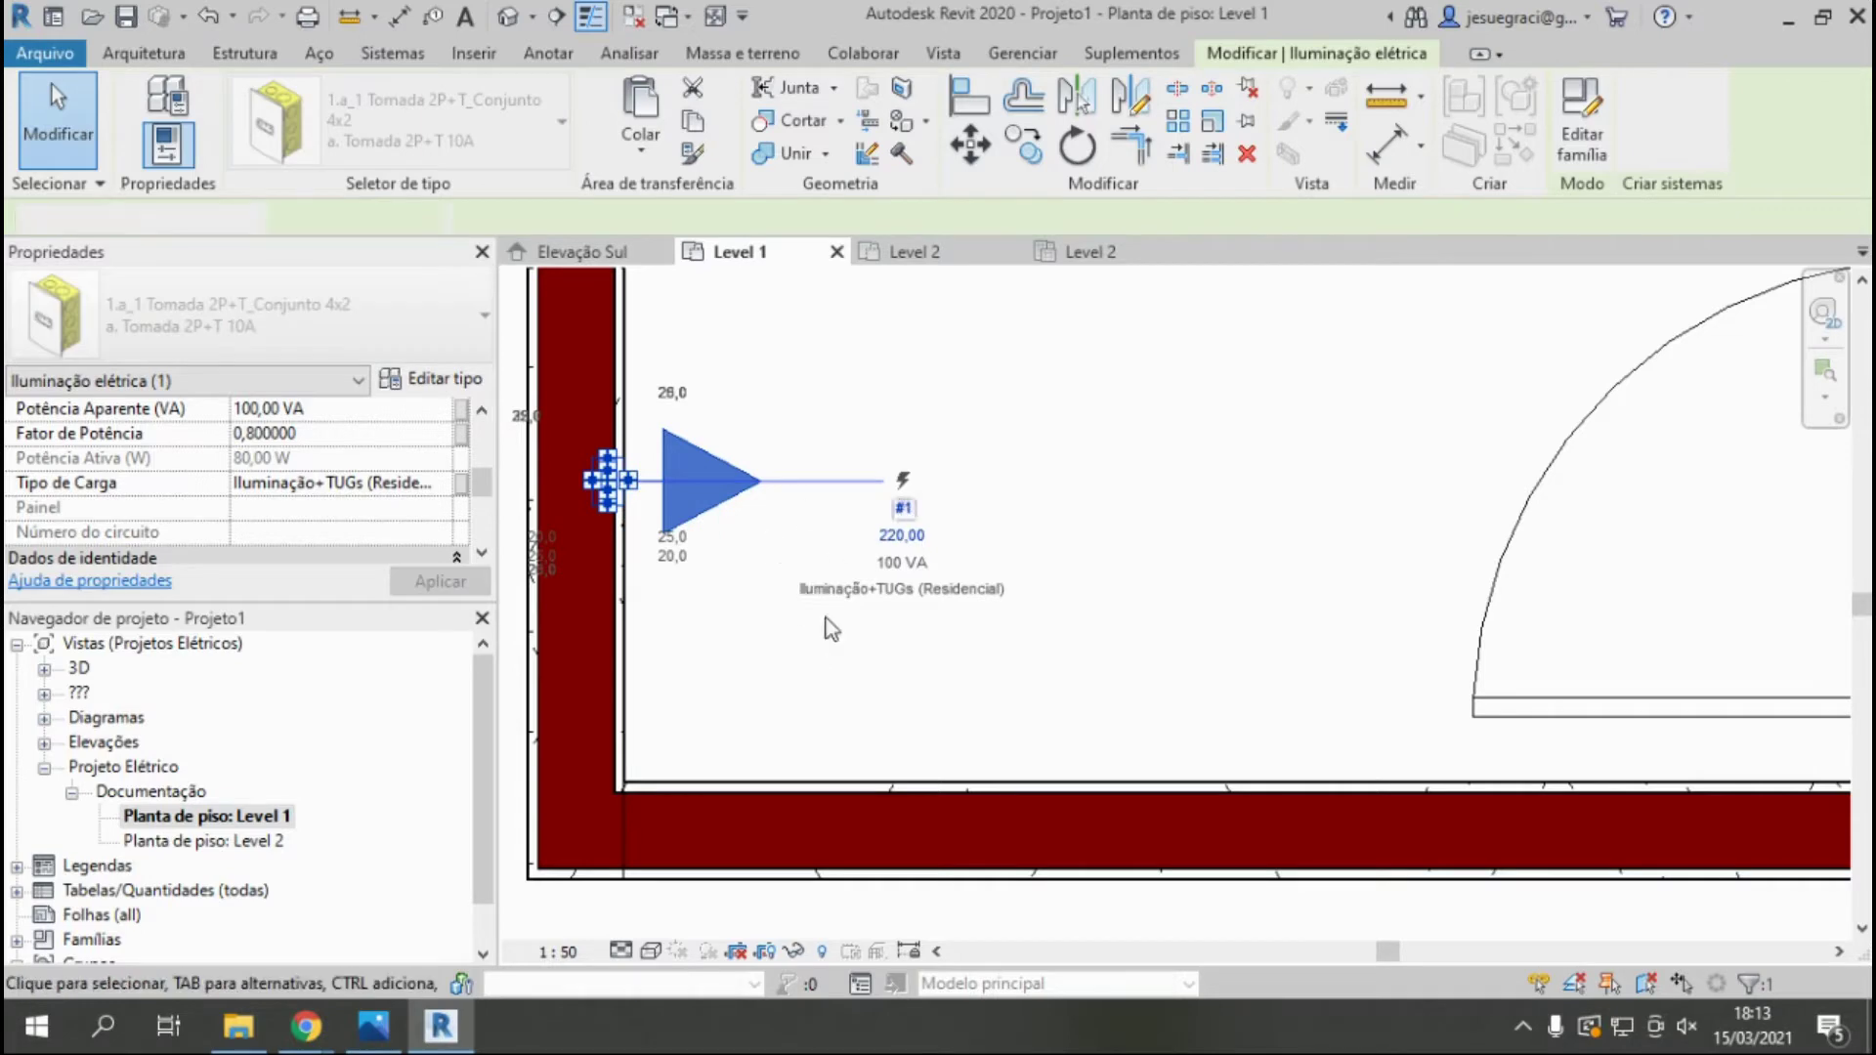
left_click(833, 555)
Raise the left-wall outlet's Potência Aparente to 600 VA and apply.
scroll(782, 586, "down", 1)
left_click(695, 528)
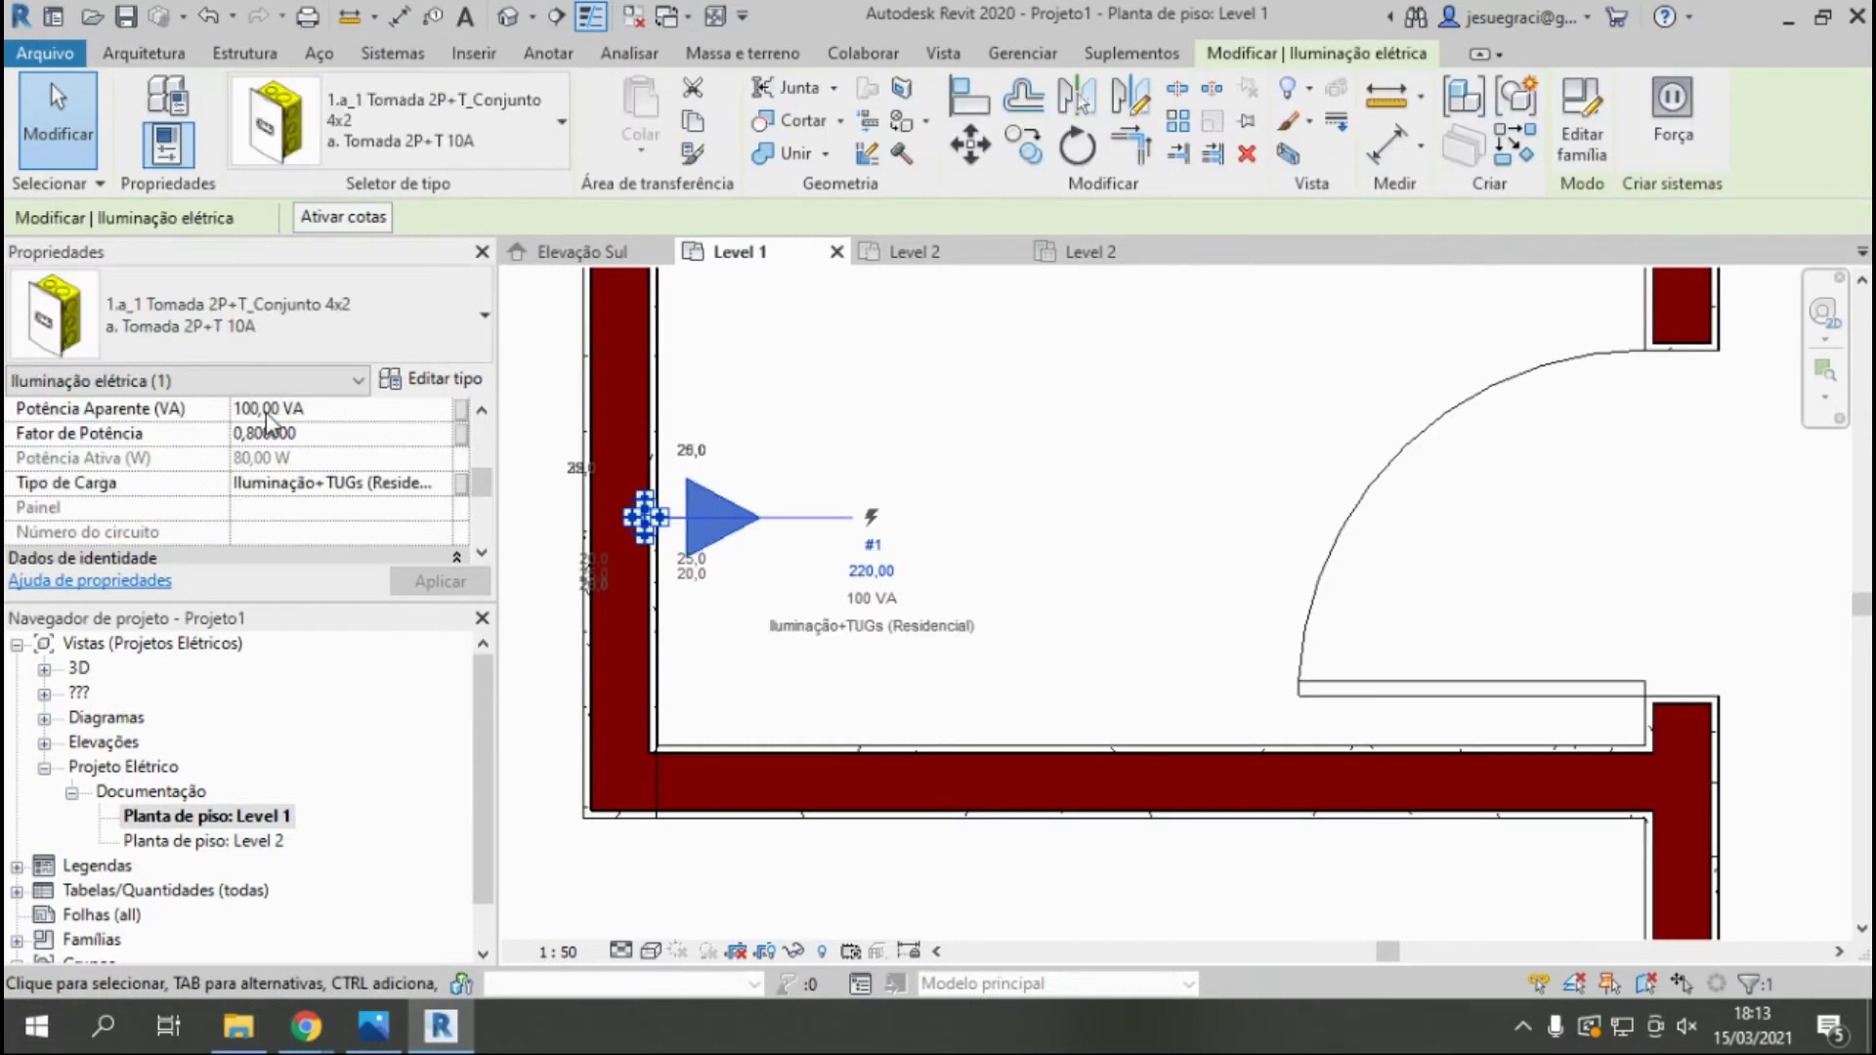
left_click(241, 408)
key("BackSpace")
type("6")
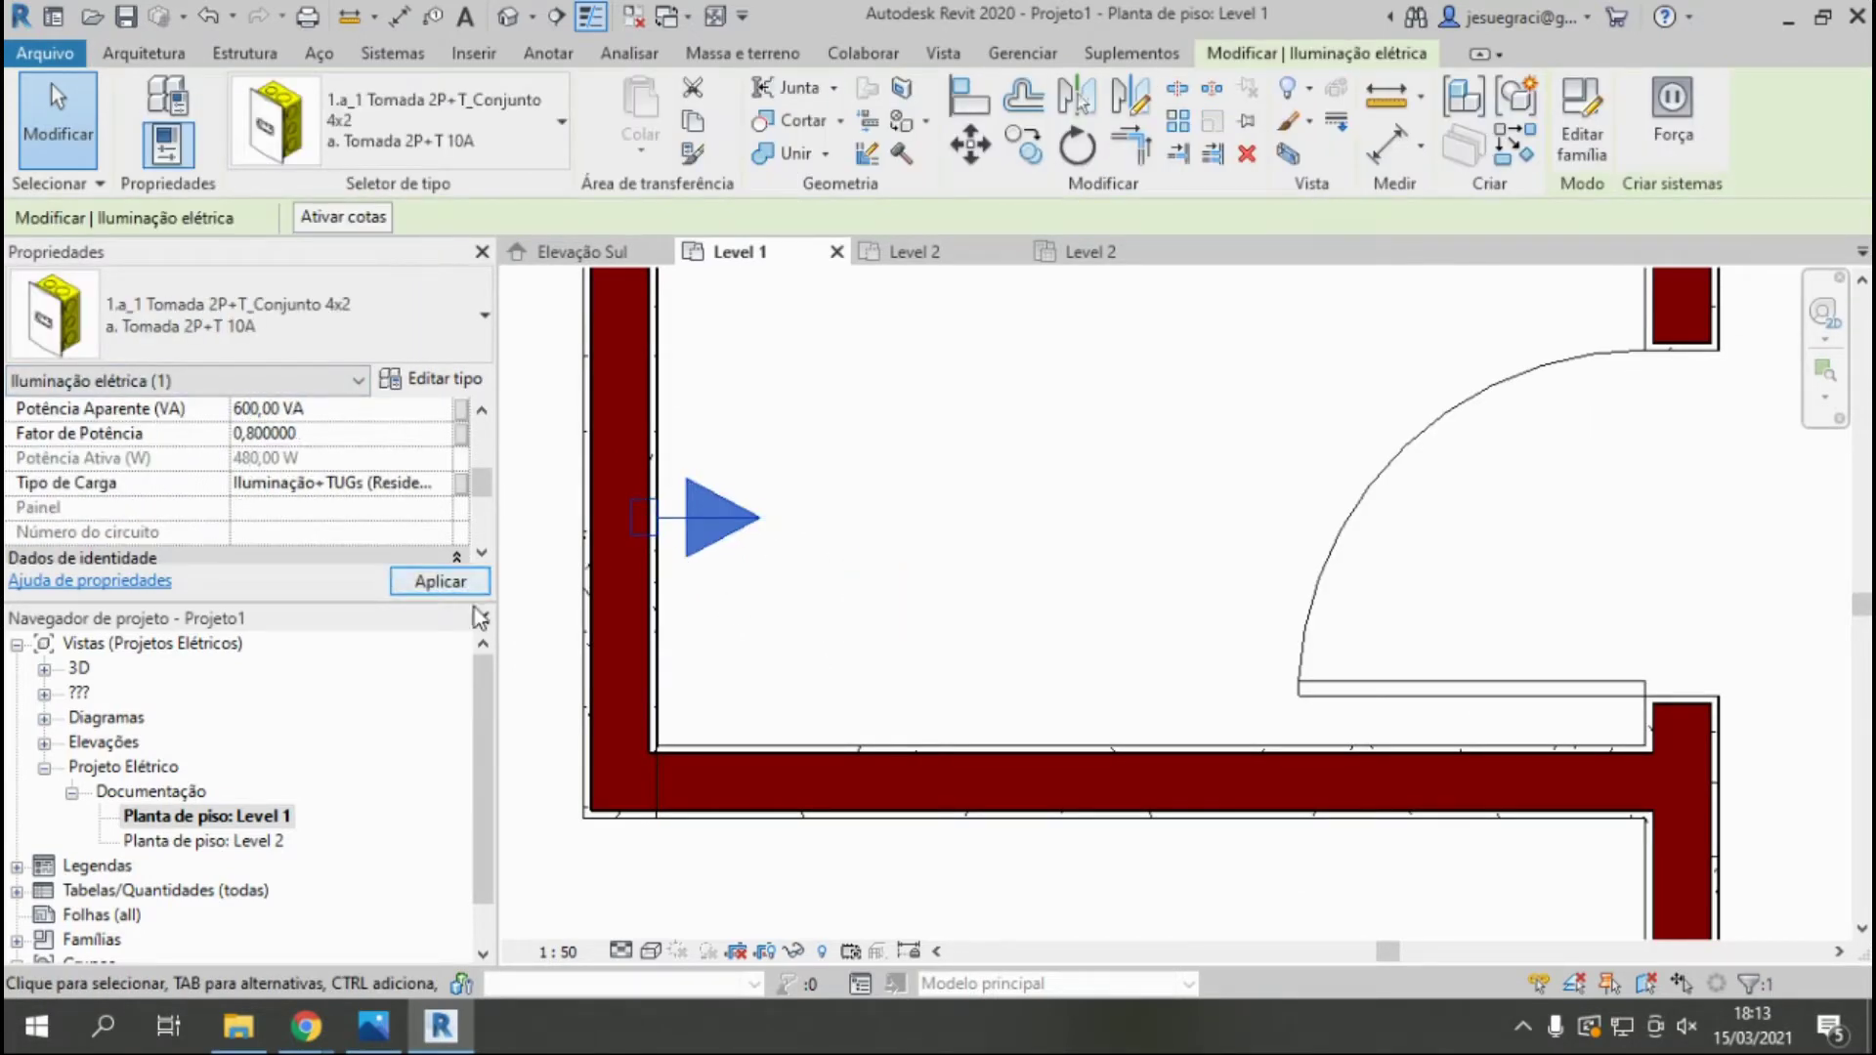
left_click(804, 606)
scroll(1096, 576, "down", 3)
scroll(1261, 674, "down", 4)
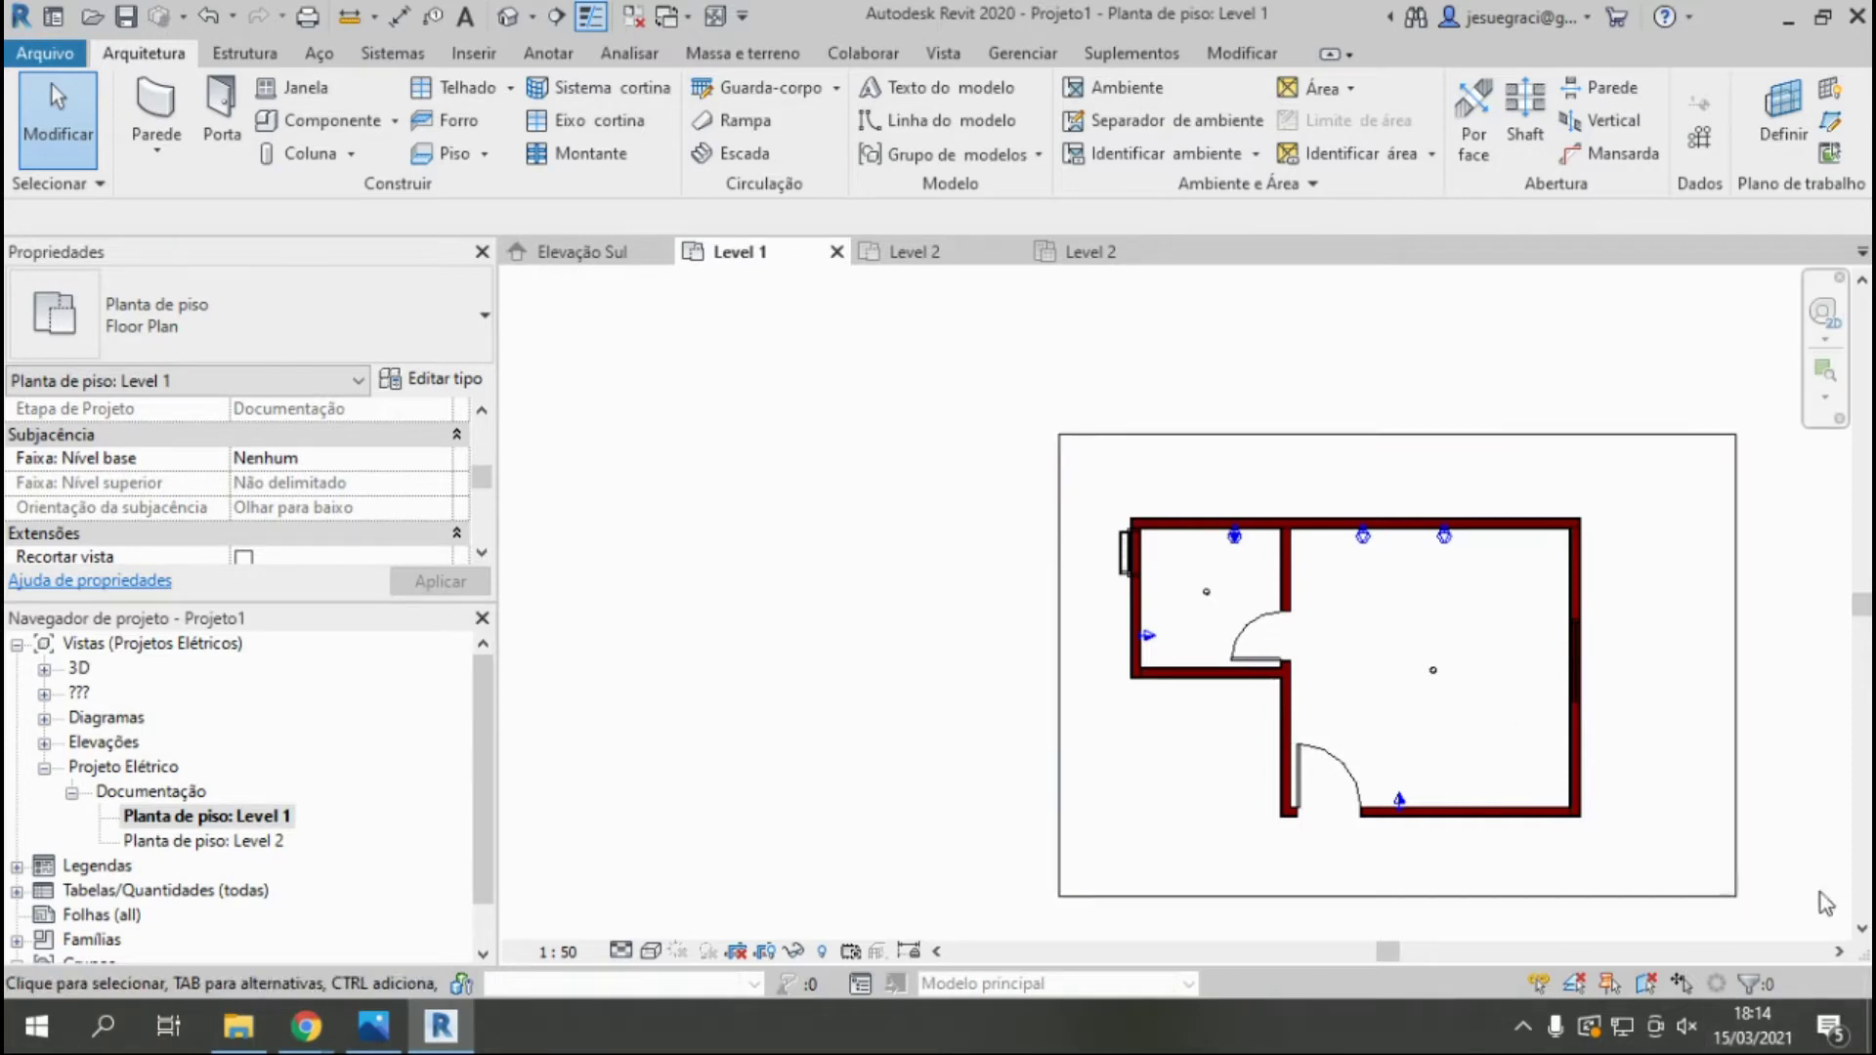
Place Interruptor_Conjunto 4x2 a.Simples switches beside the bottom-wall door and the small room's door.
scroll(1500, 812, "up", 2)
left_click(329, 121)
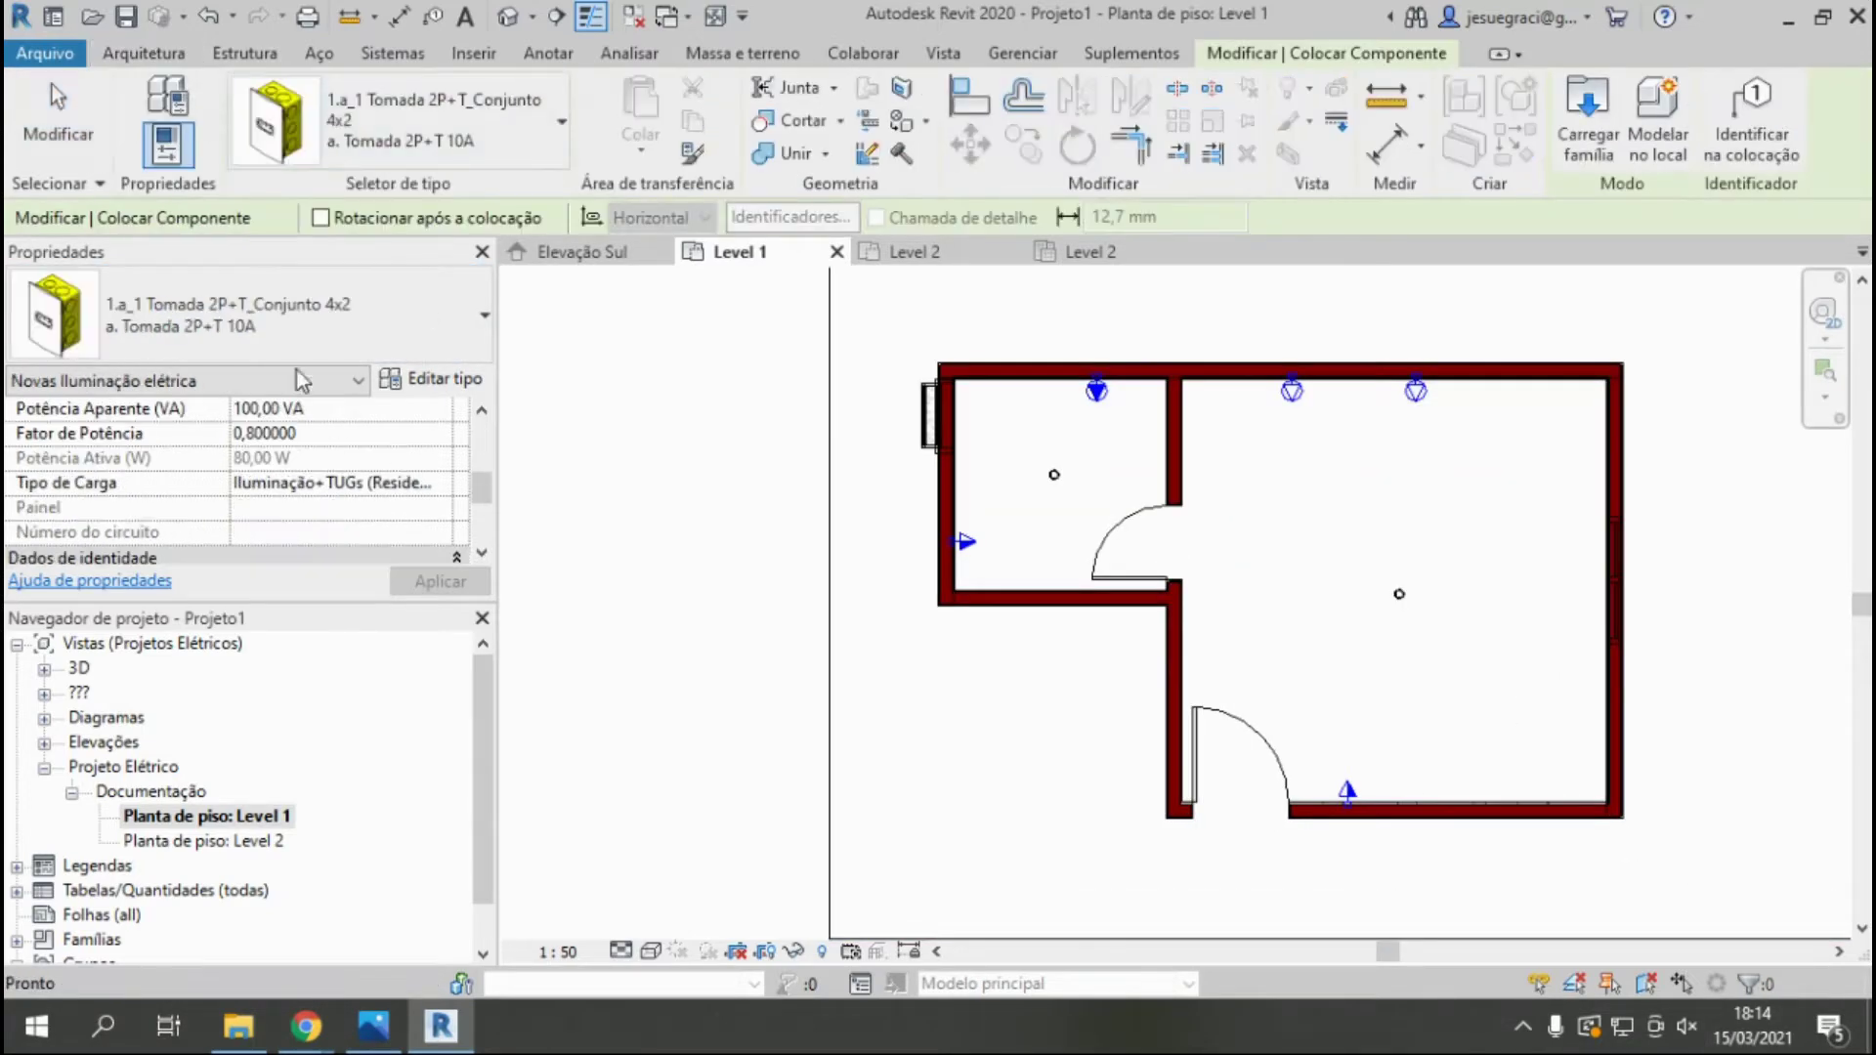
left_click(337, 322)
scroll(293, 503, "up", 3)
scroll(167, 531, "up", 1)
left_click(167, 531)
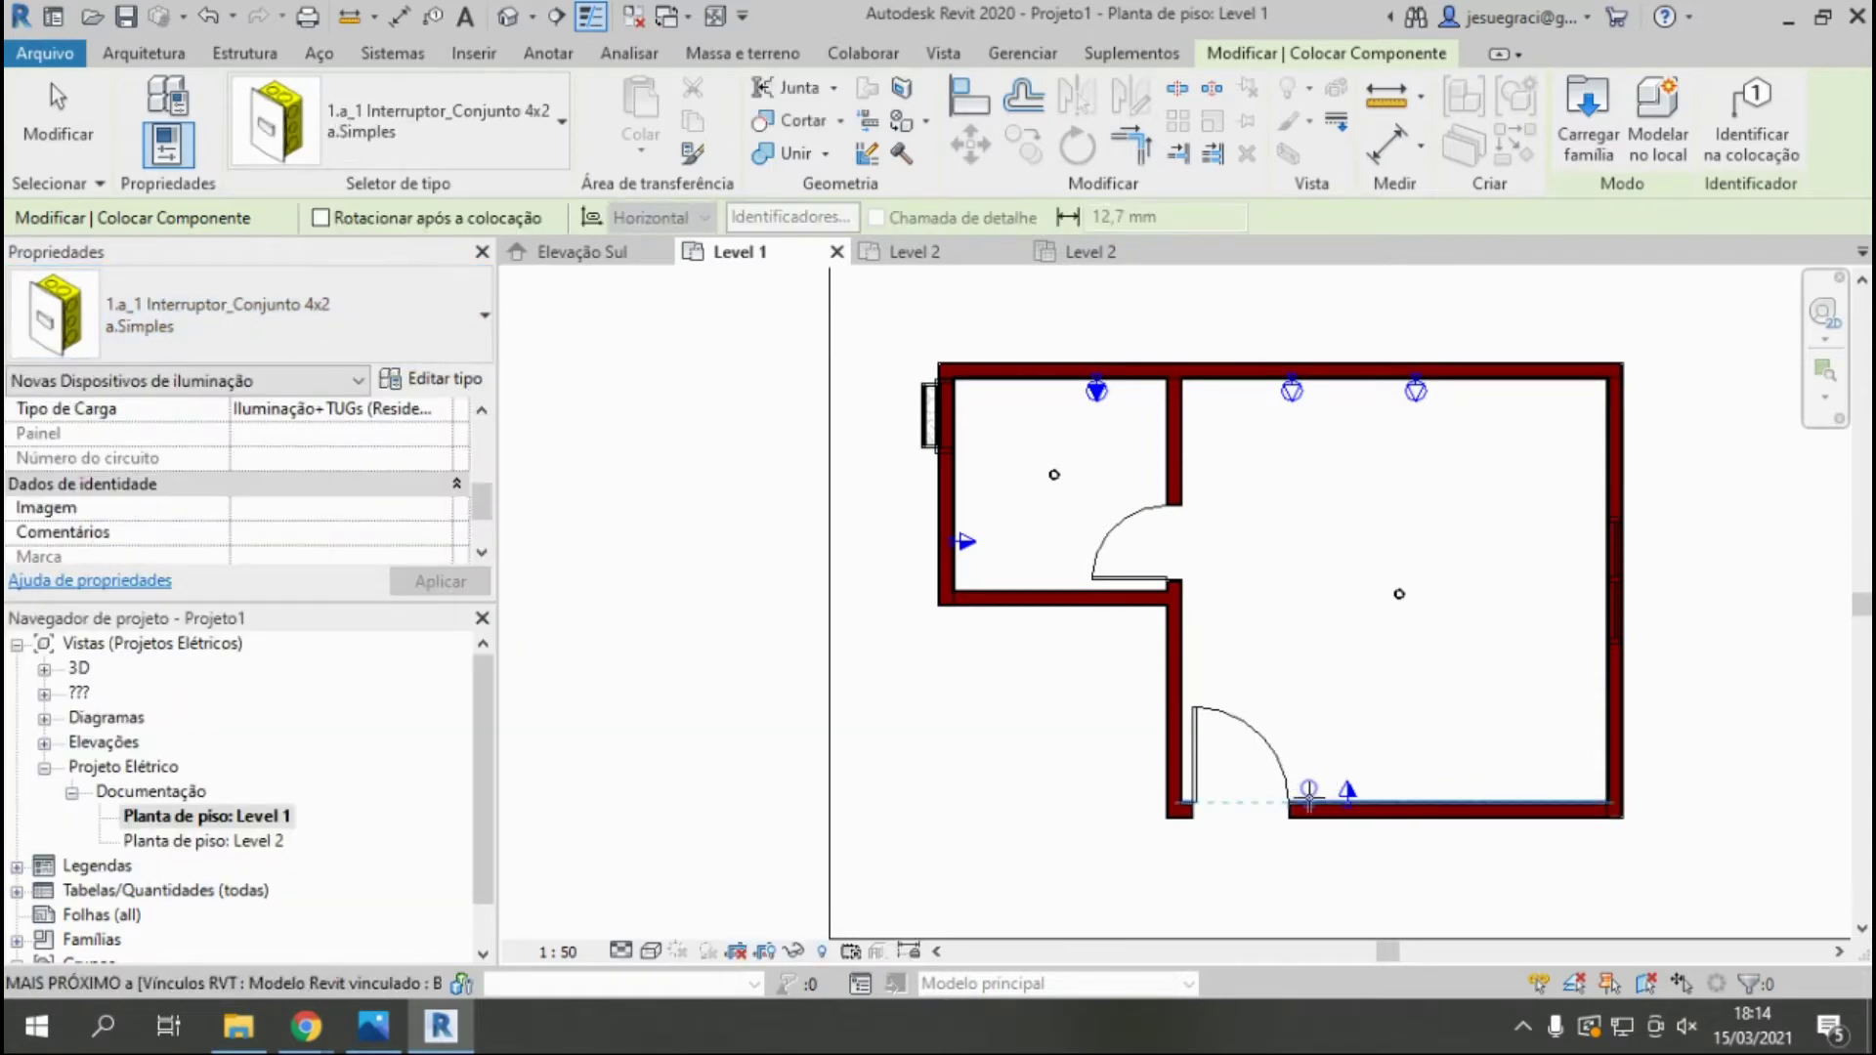
left_click(1307, 789)
left_click(1168, 486)
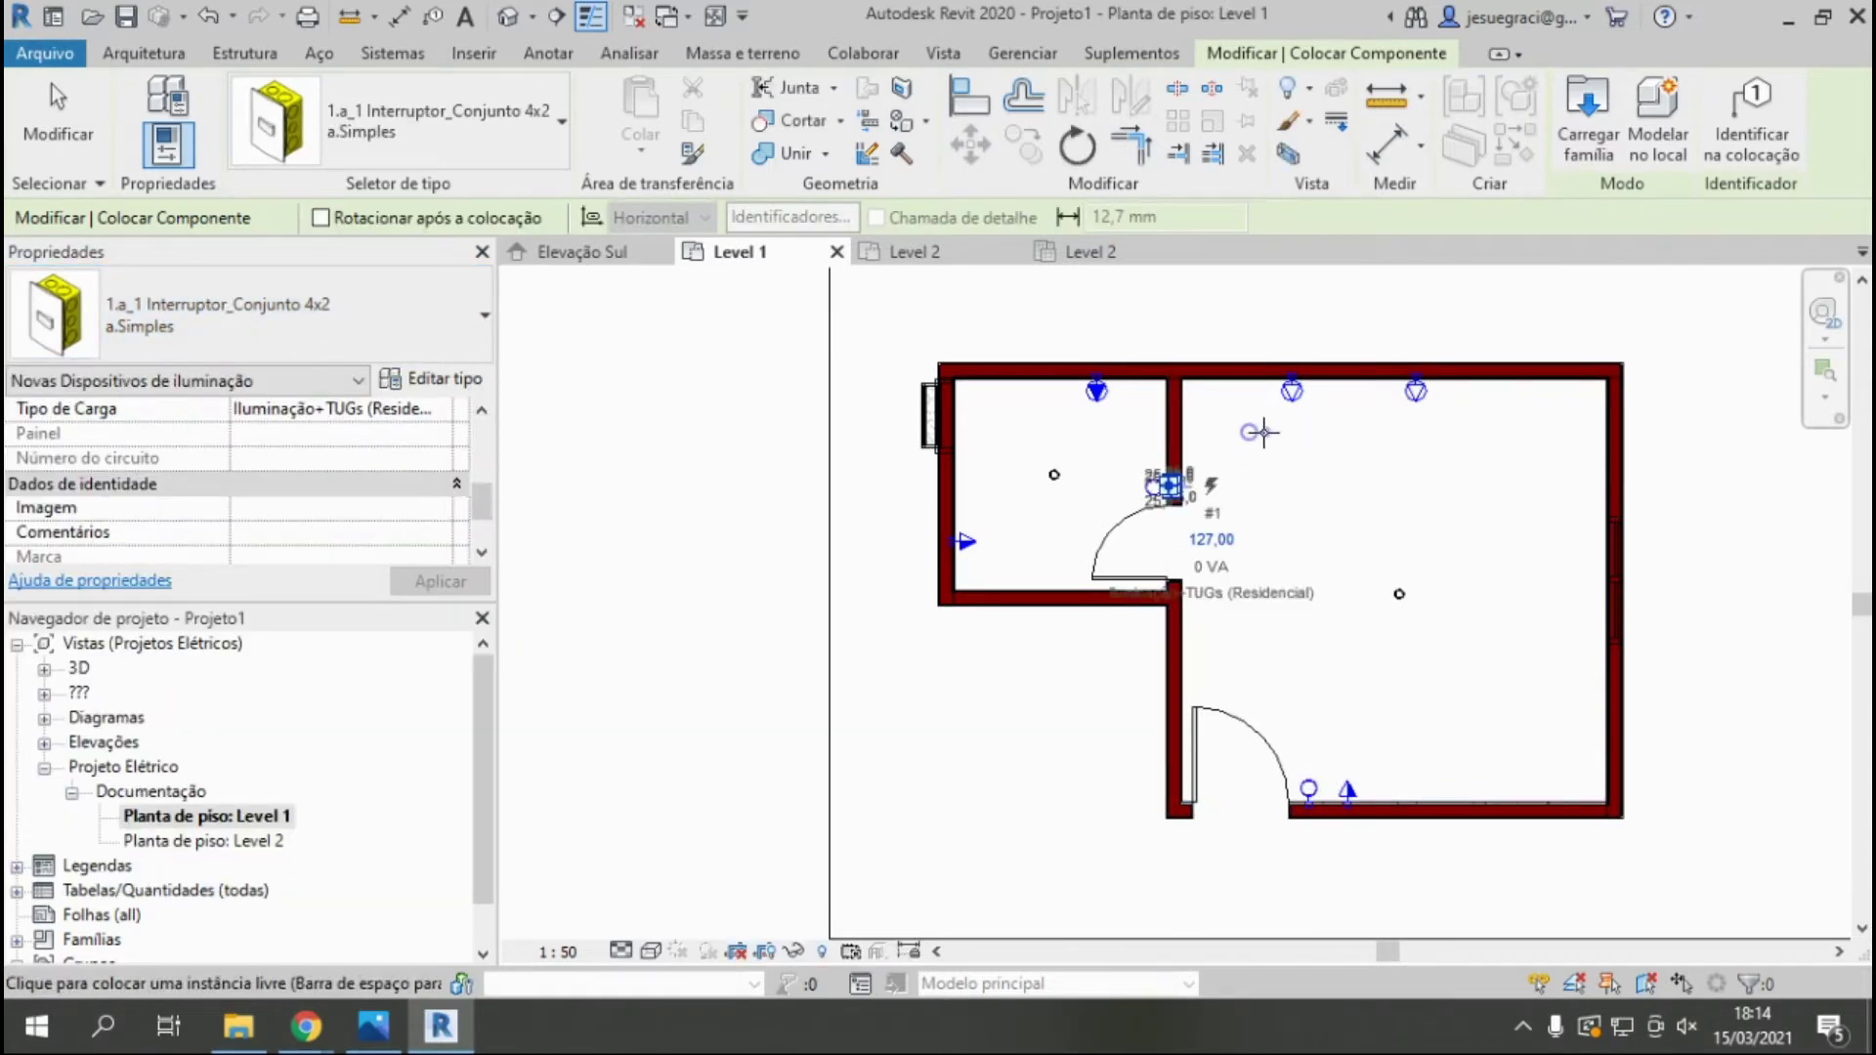
key("Escape")
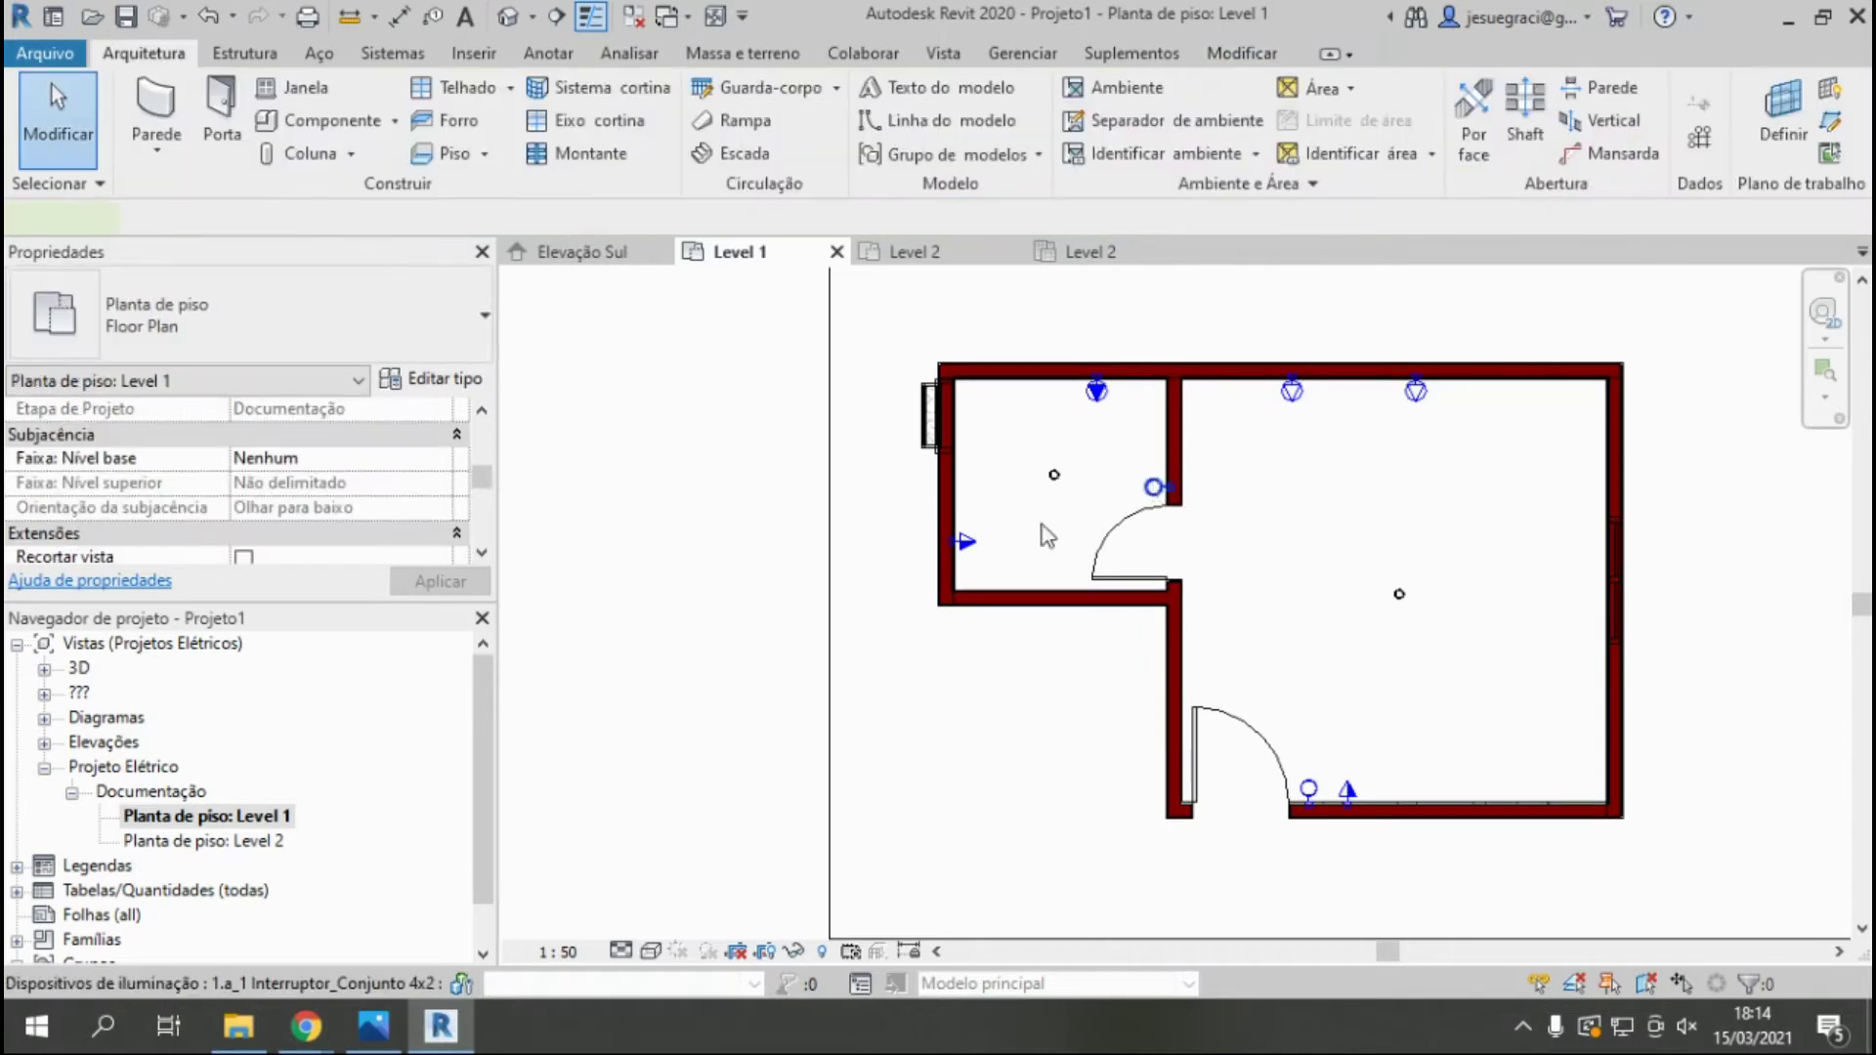
Set the small-room switch's voltage to 220 V.
left_click(1167, 486)
scroll(1171, 498, "up", 3)
left_click(1228, 533)
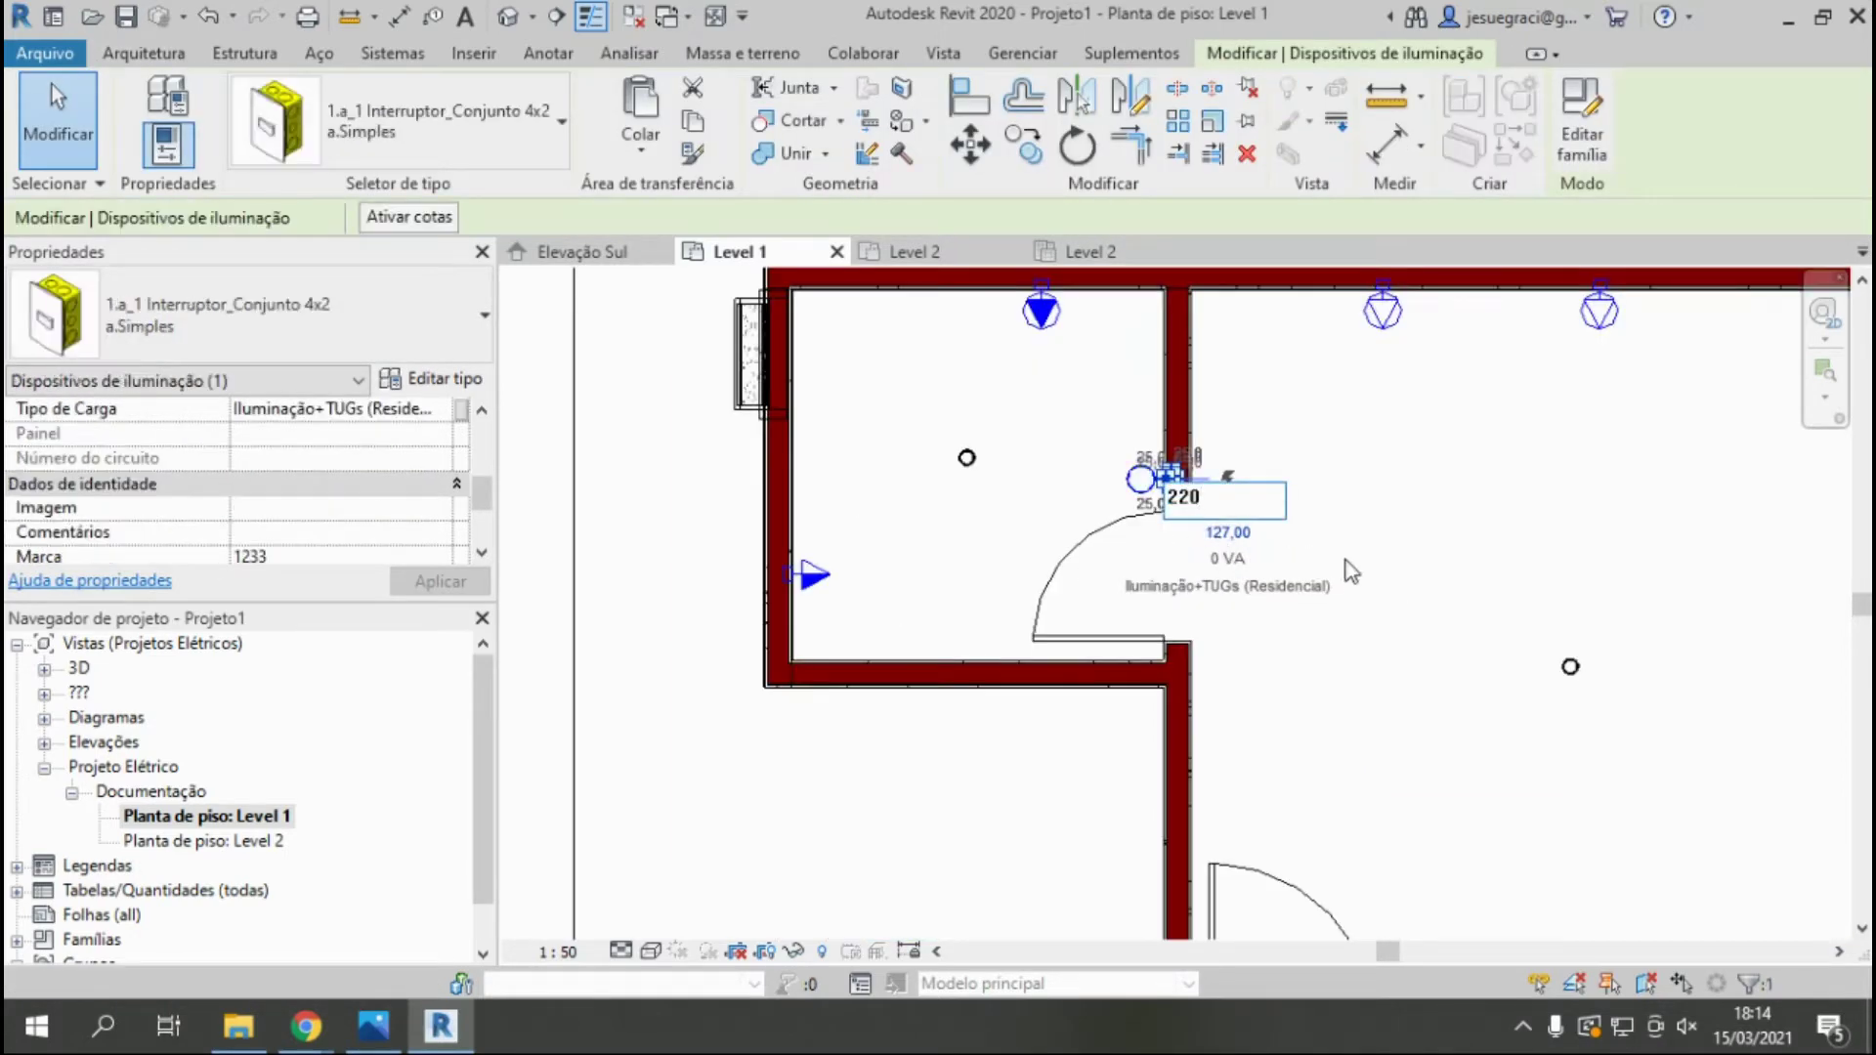
key("Return")
key("Escape")
scroll(1332, 703, "down", 3)
scroll(1304, 838, "up", 5)
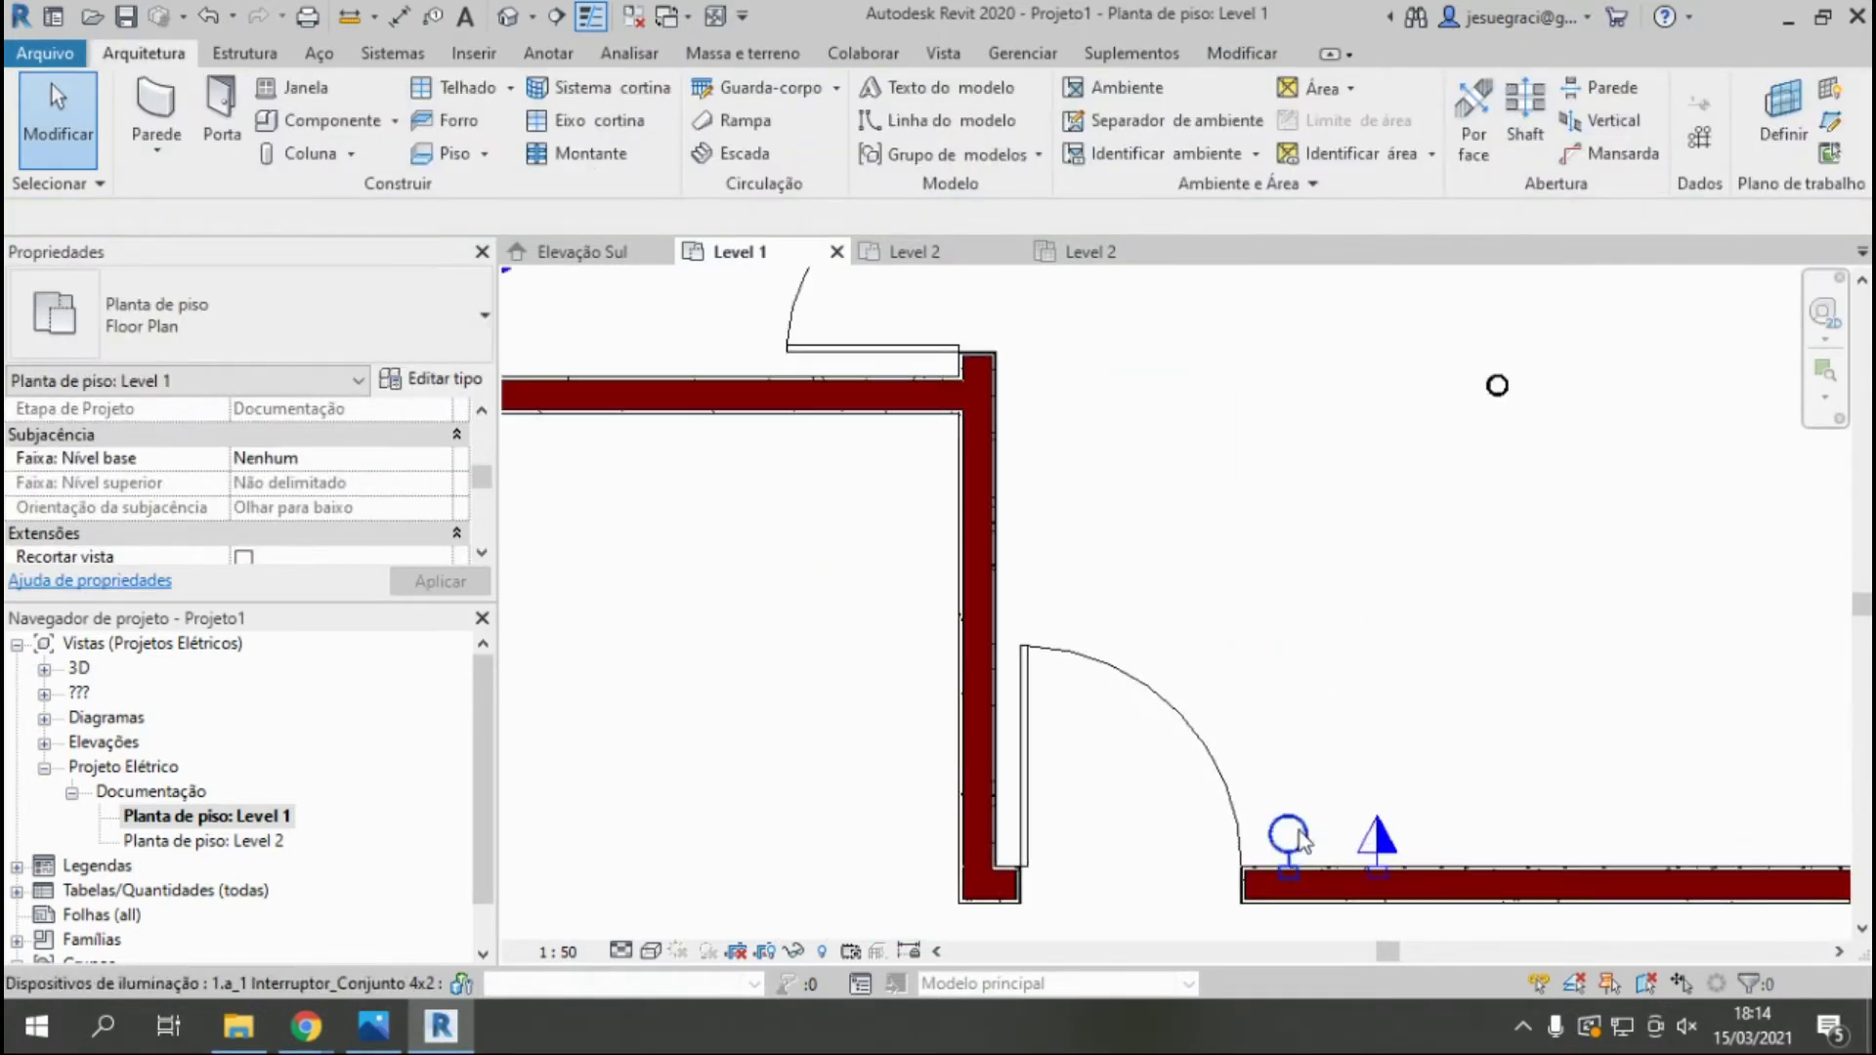
Set the bottom-wall switch's voltage to 220 V.
left_click(1304, 833)
scroll(1314, 906, "up", 2)
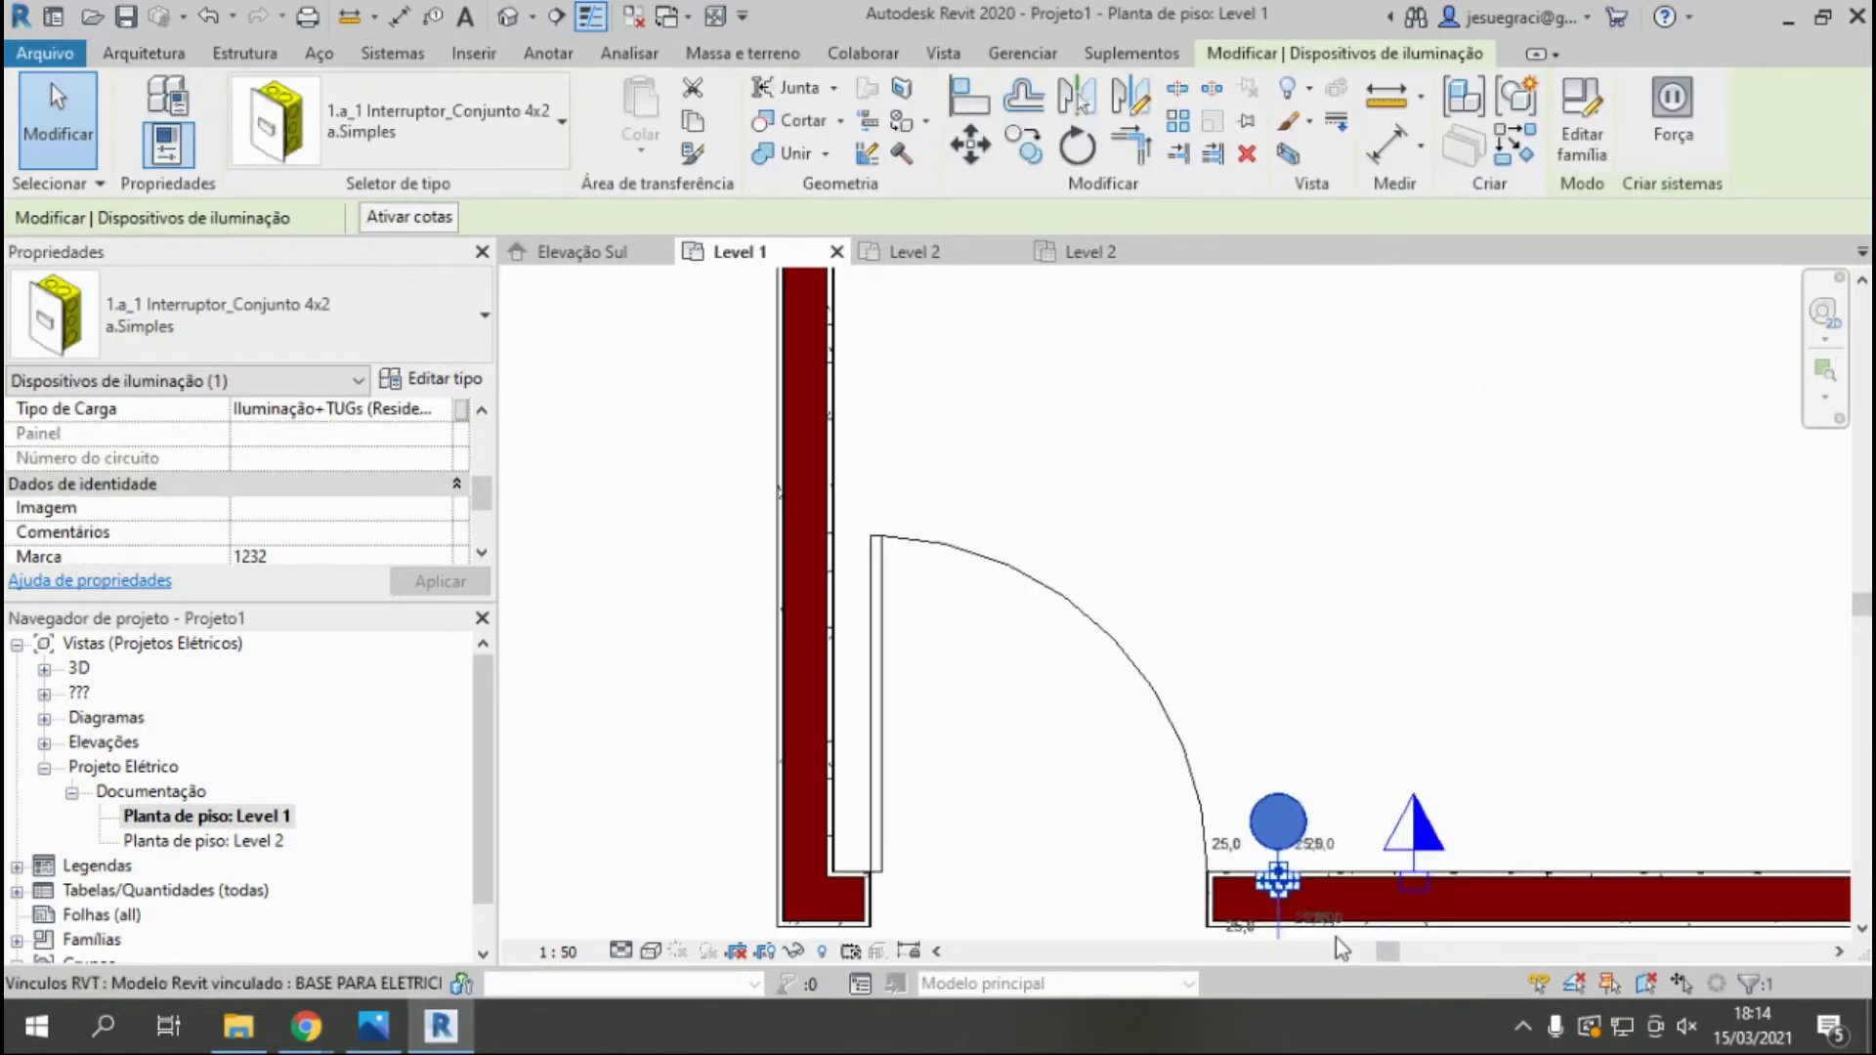
scroll(1318, 889, "up", 2)
scroll(1320, 865, "up", 2)
scroll(1221, 812, "down", 3)
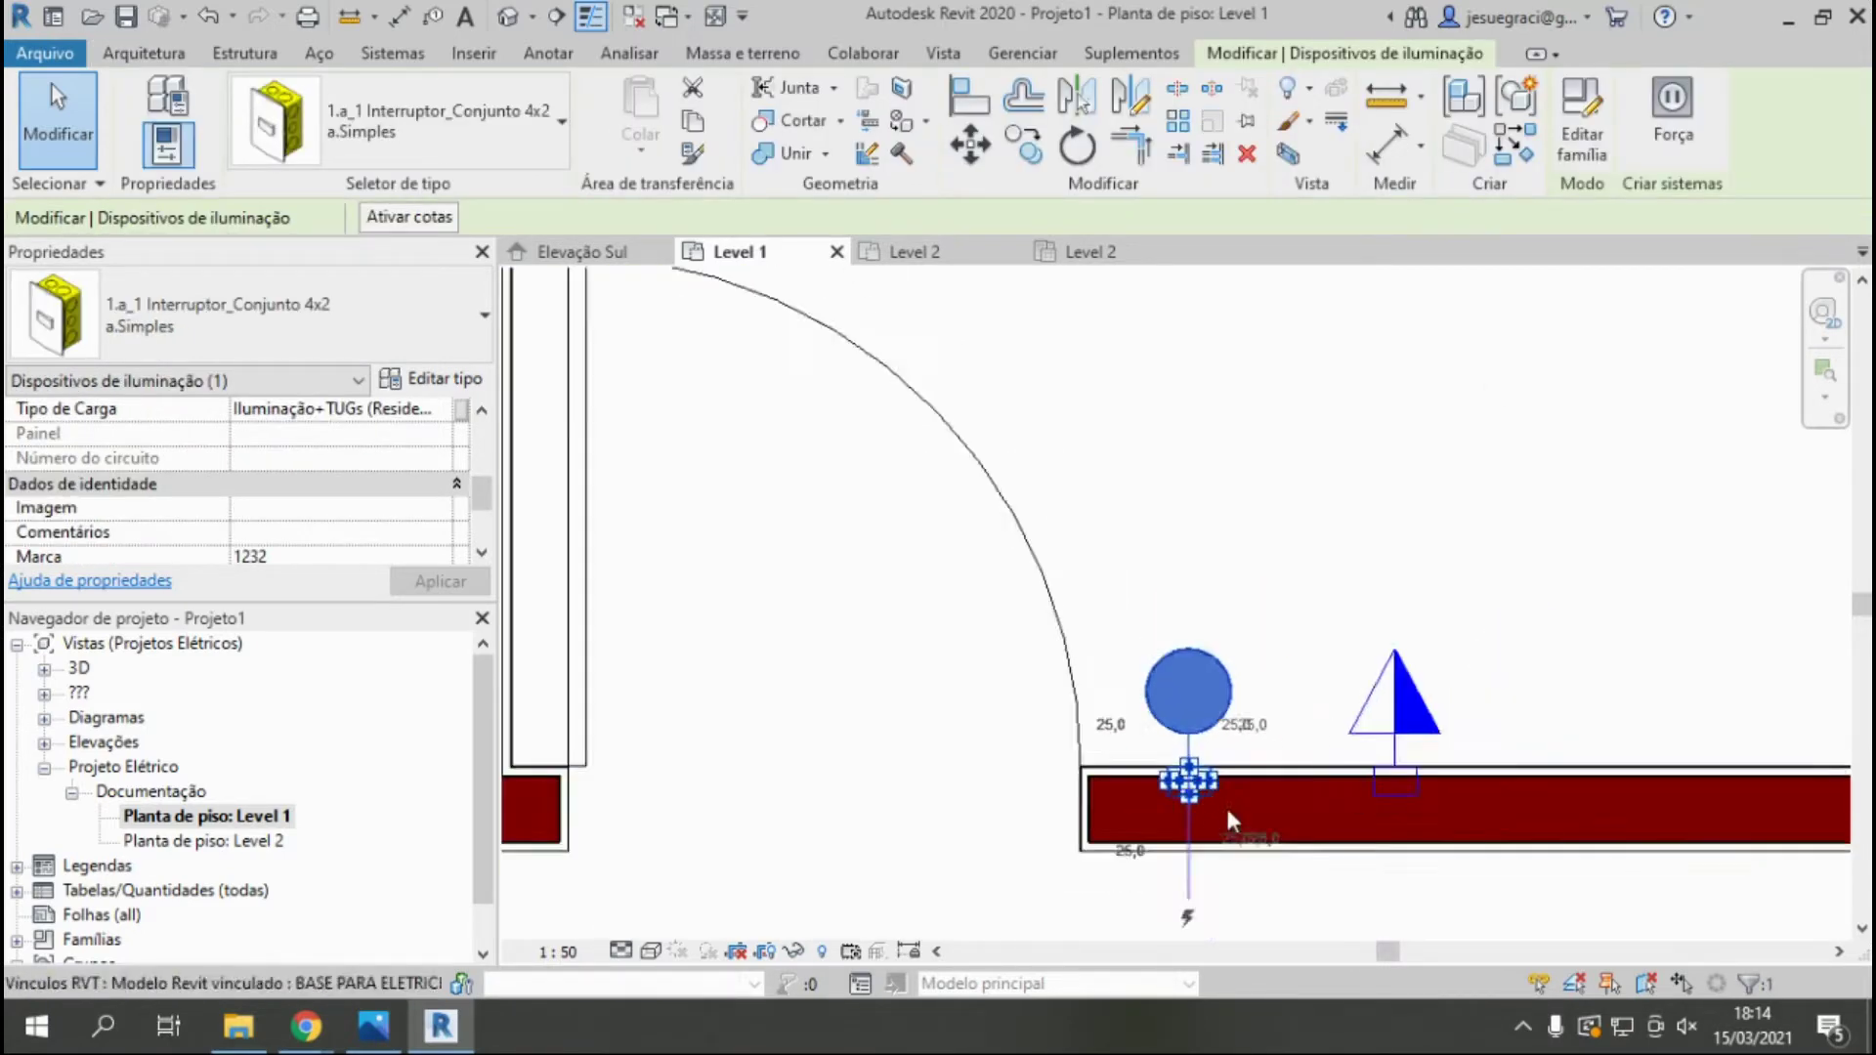
left_click(1244, 686)
left_click(1205, 758)
scroll(1252, 807, "down", 2)
left_click(1270, 757)
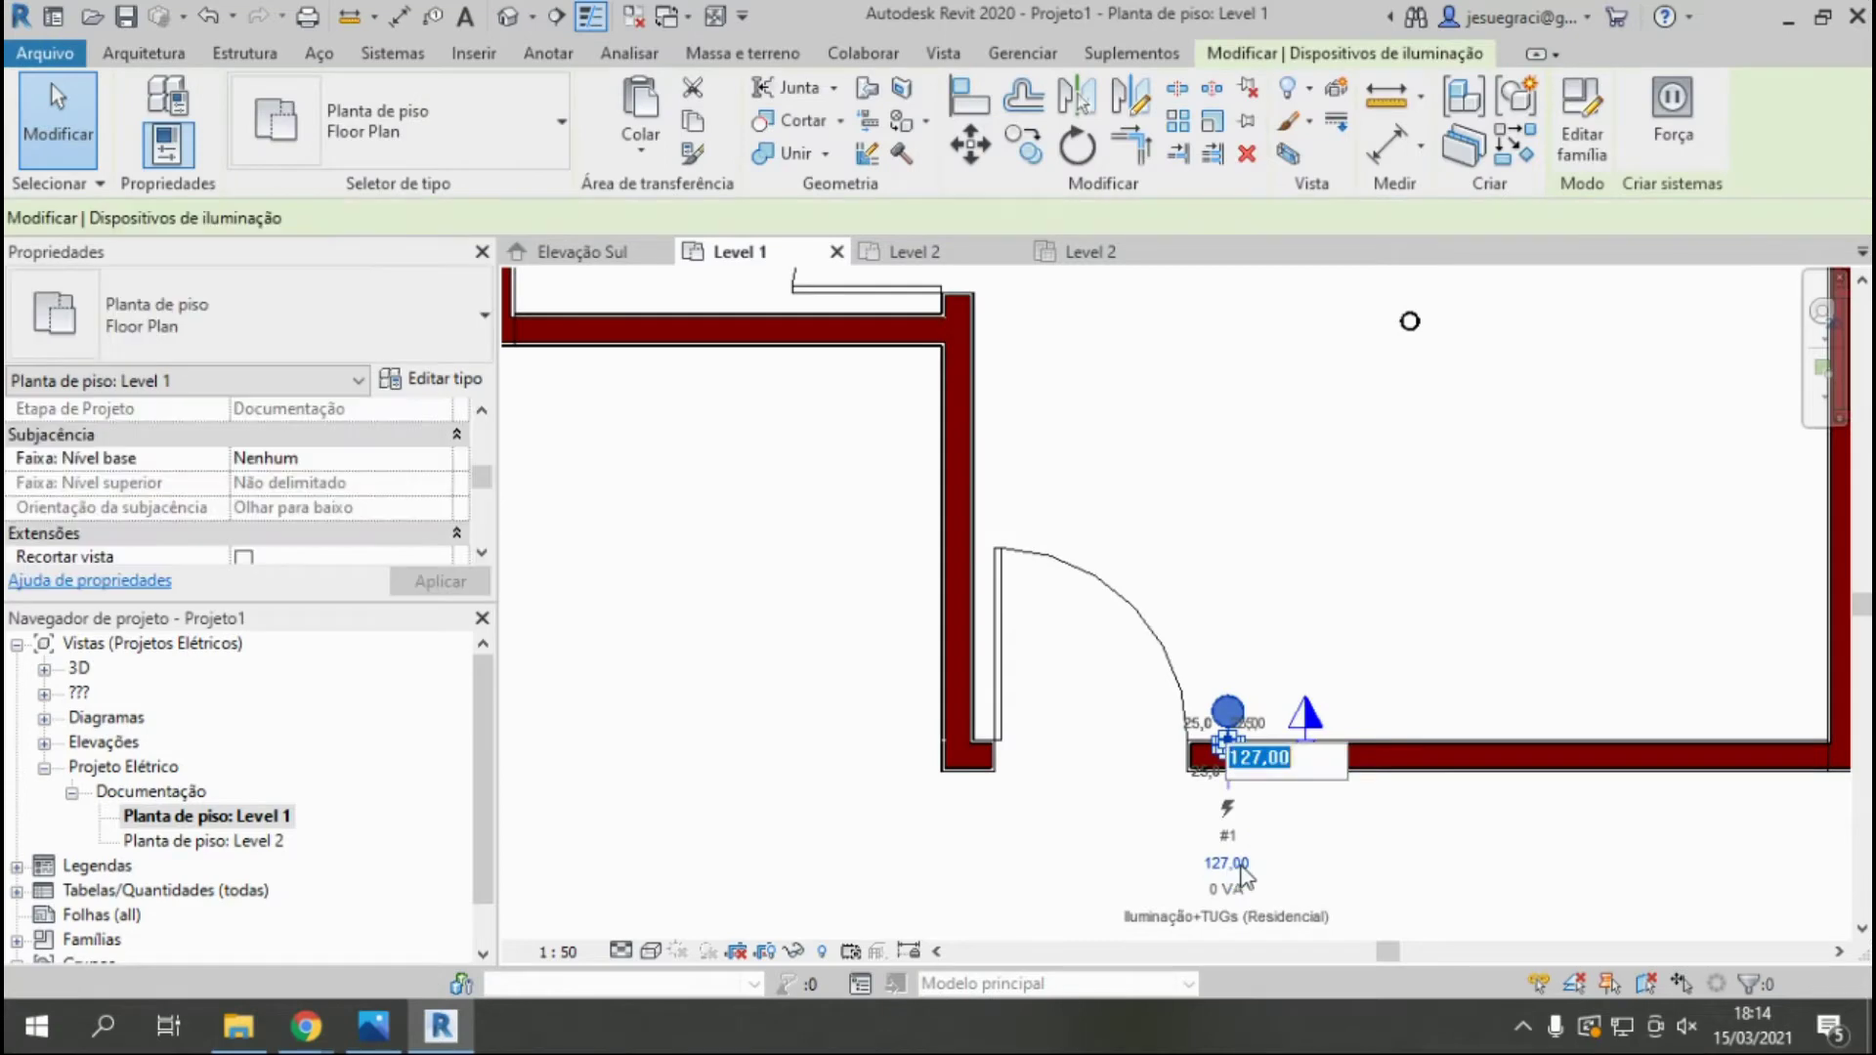
type("220")
key("Return")
key("z")
key("f")
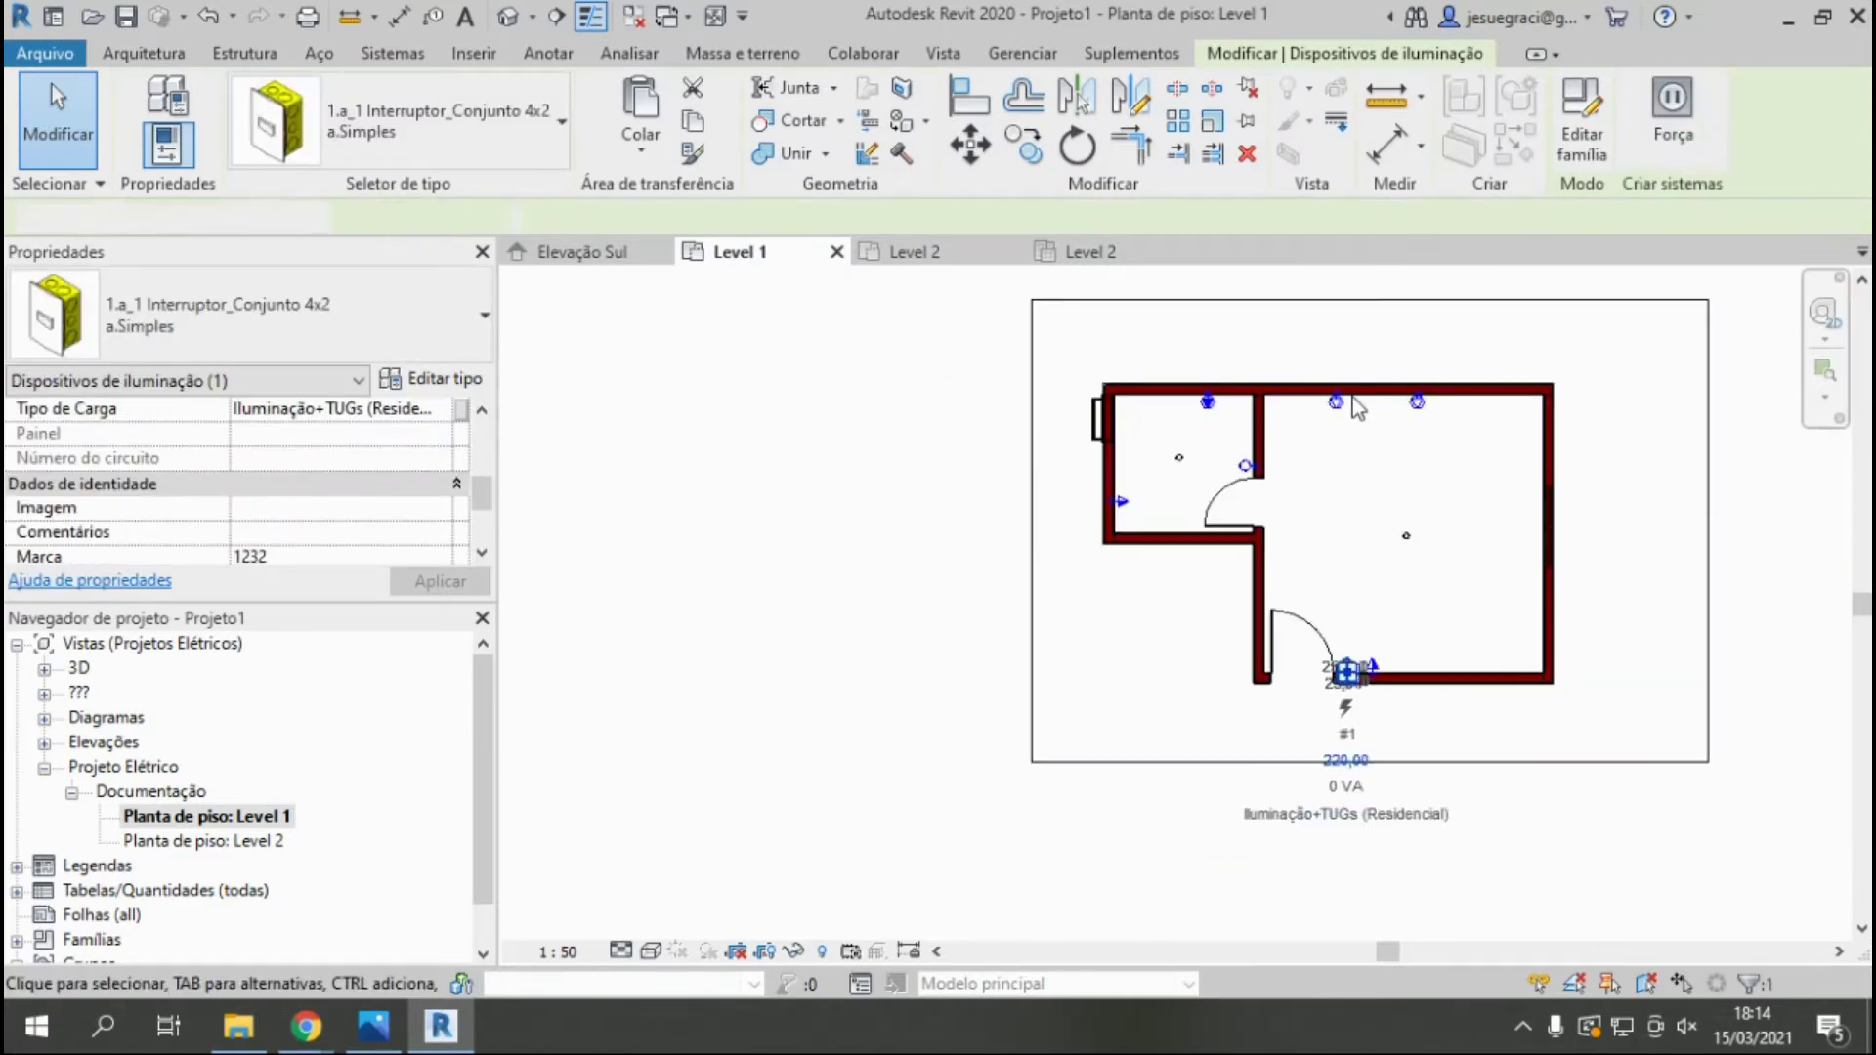
left_click(1419, 560)
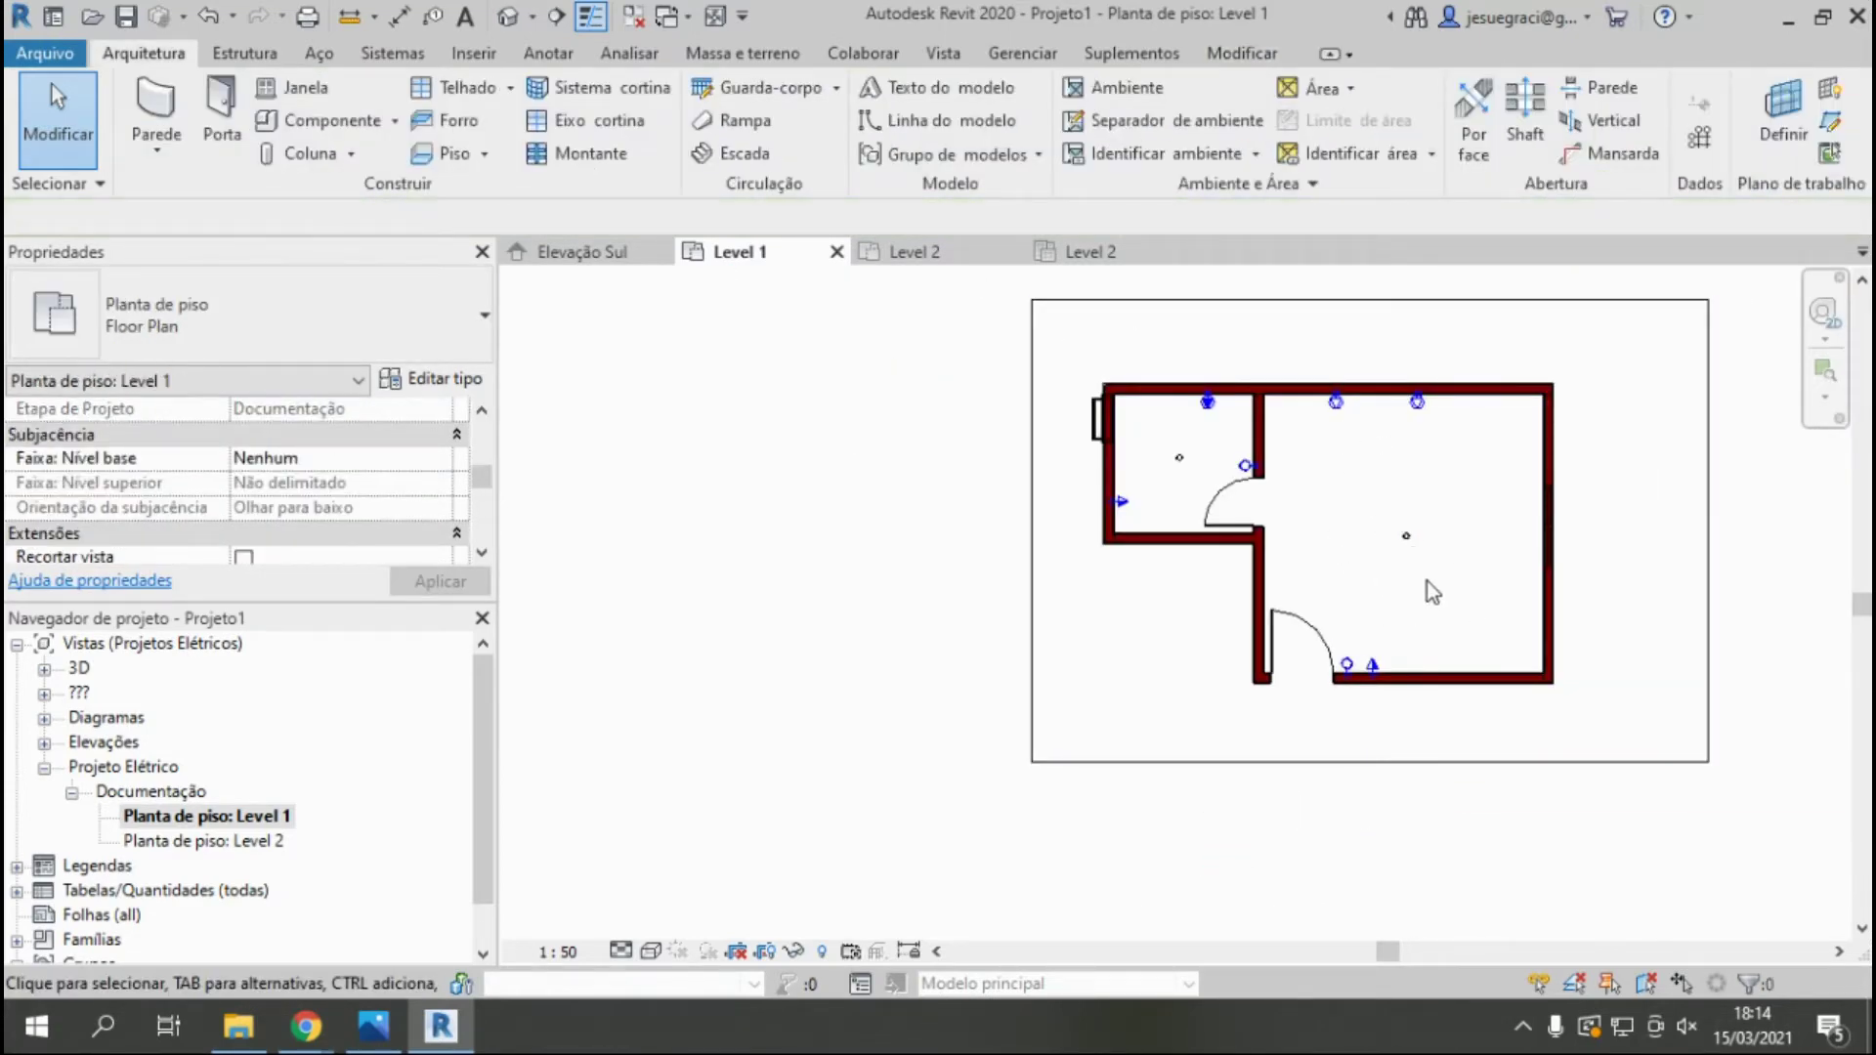
scroll(1417, 552, "up", 1)
scroll(1444, 539, "up", 1)
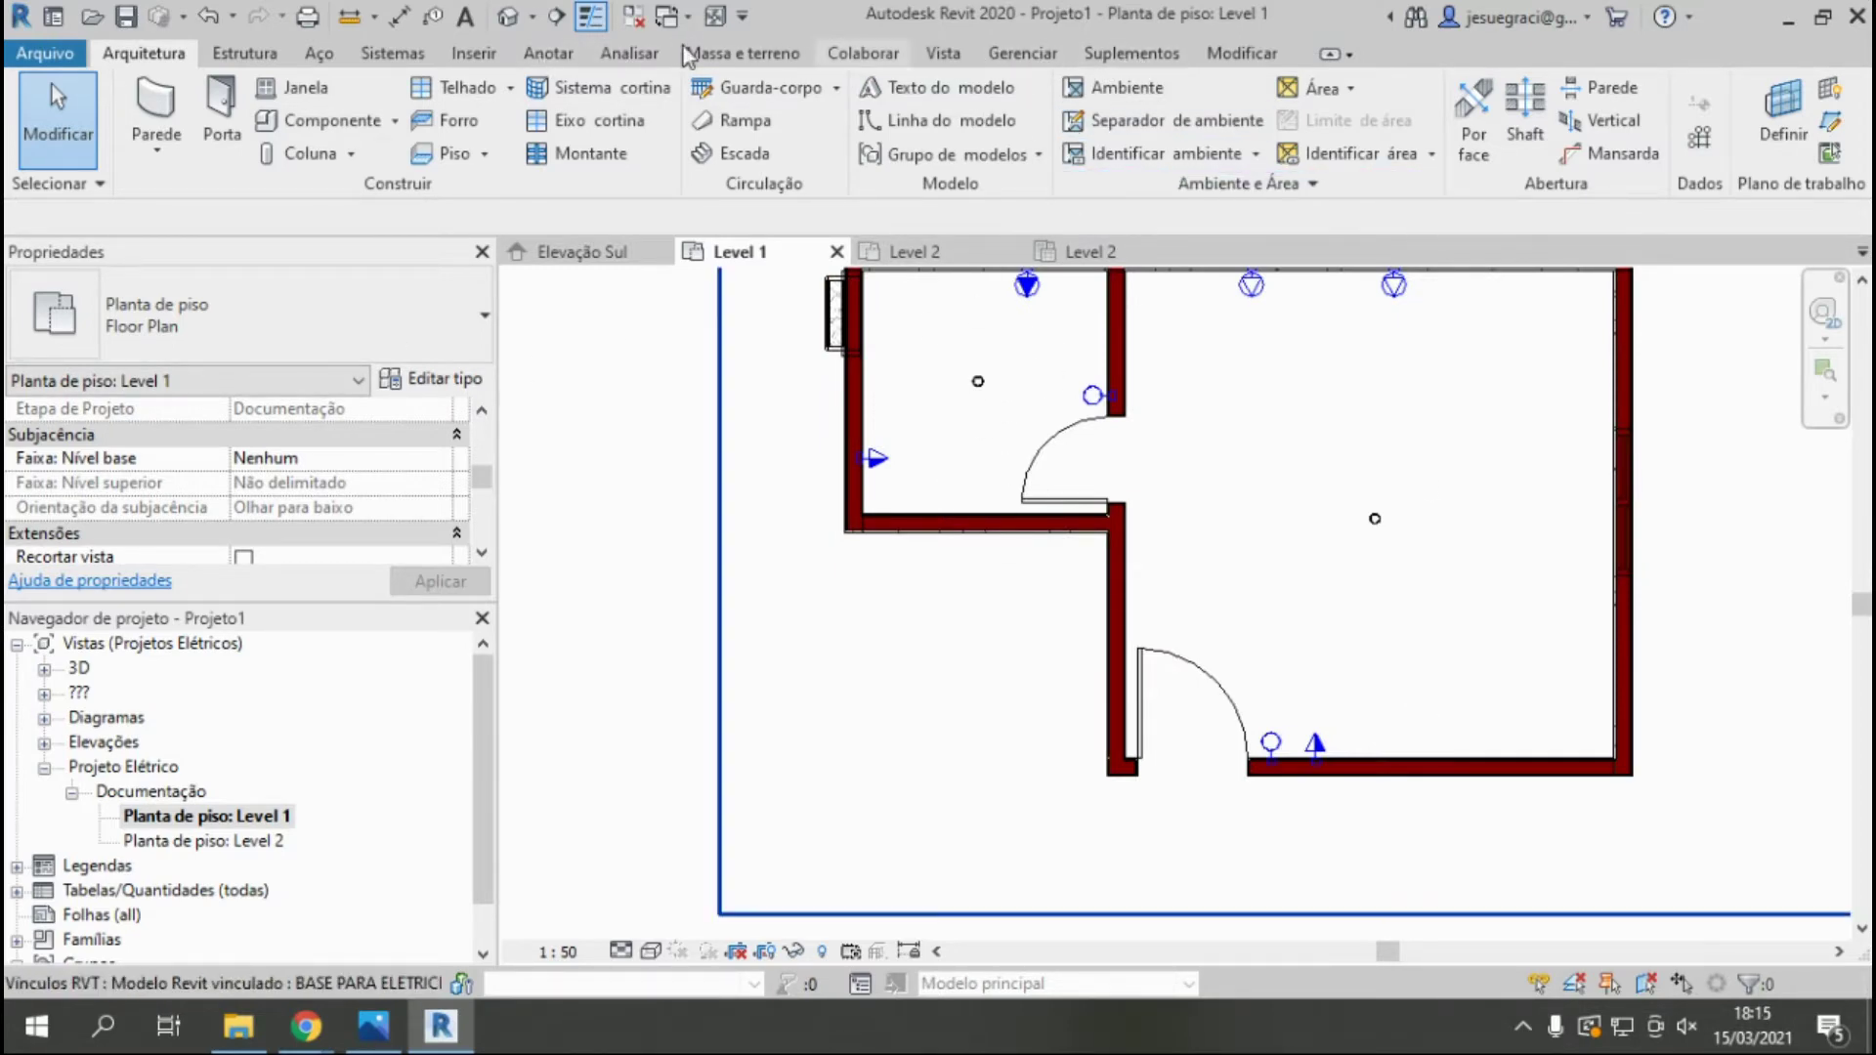
Tag the small-room and large-room ceiling lights by category with leaders off.
left_click(629, 52)
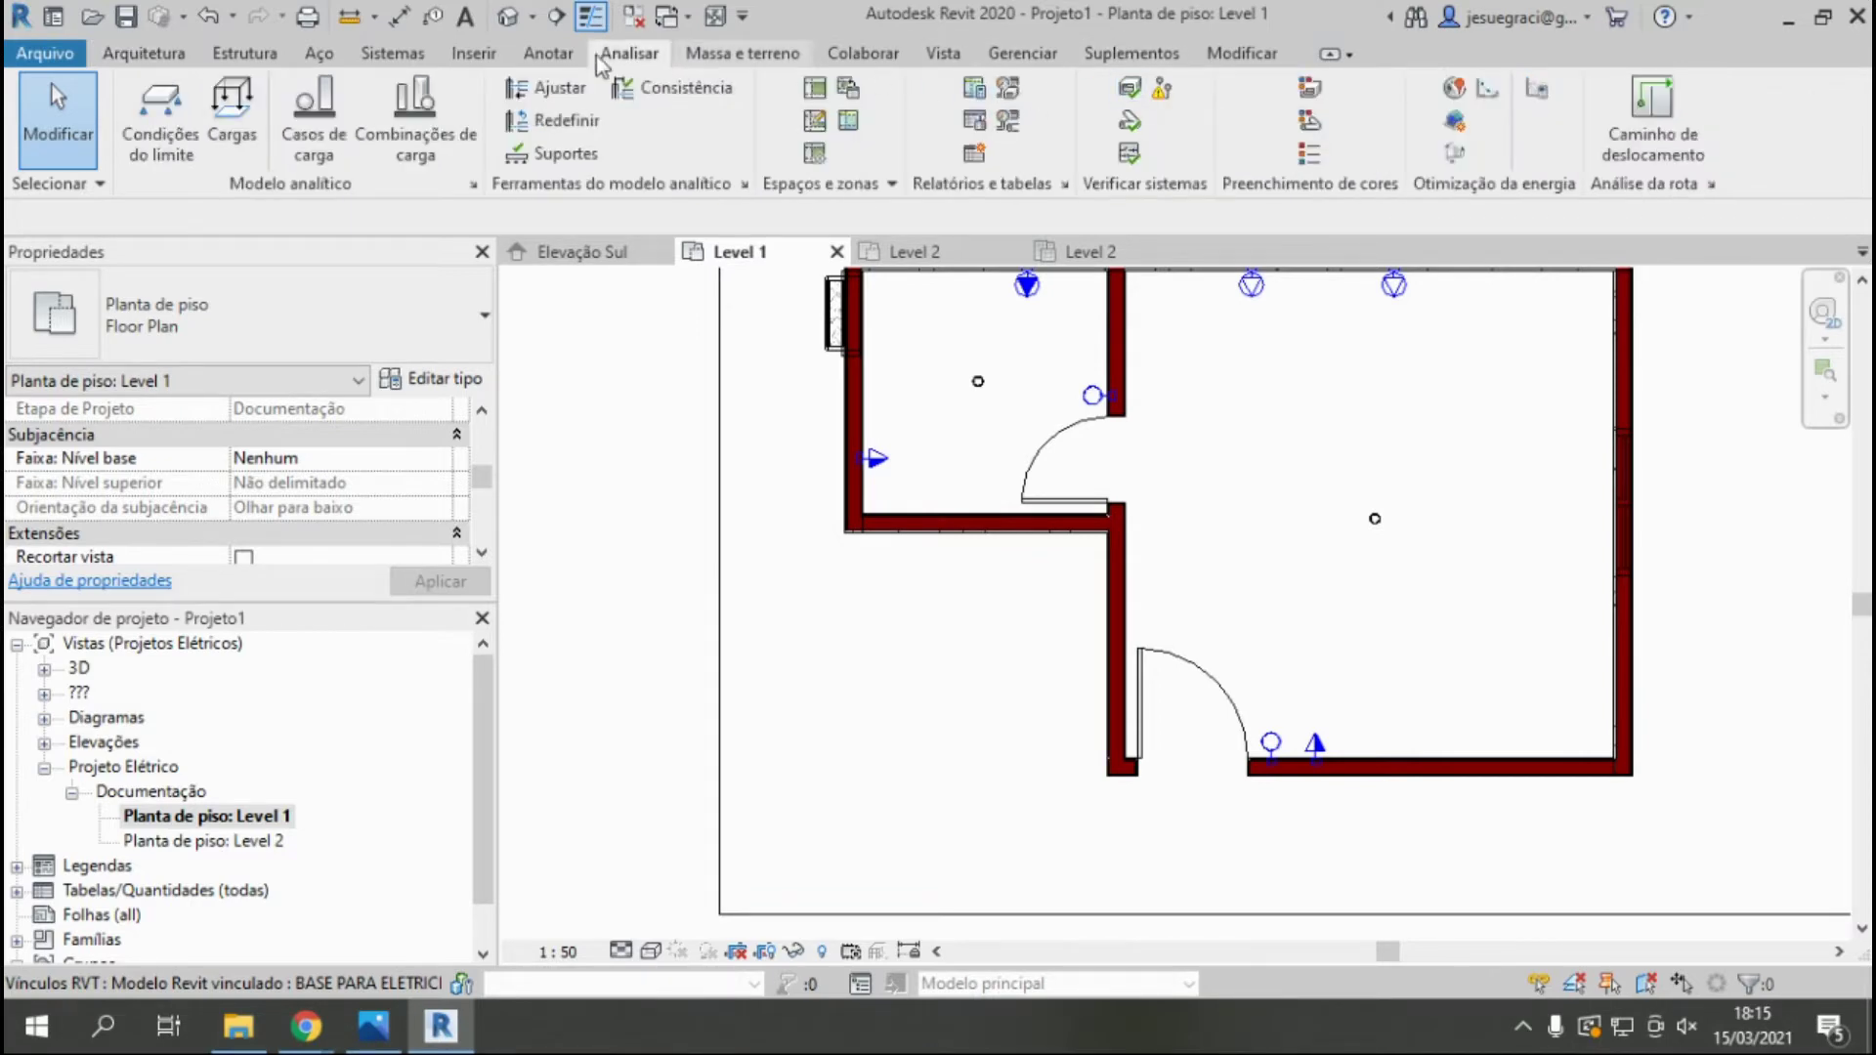
left_click(553, 55)
left_click(1063, 113)
scroll(987, 386, "up", 1)
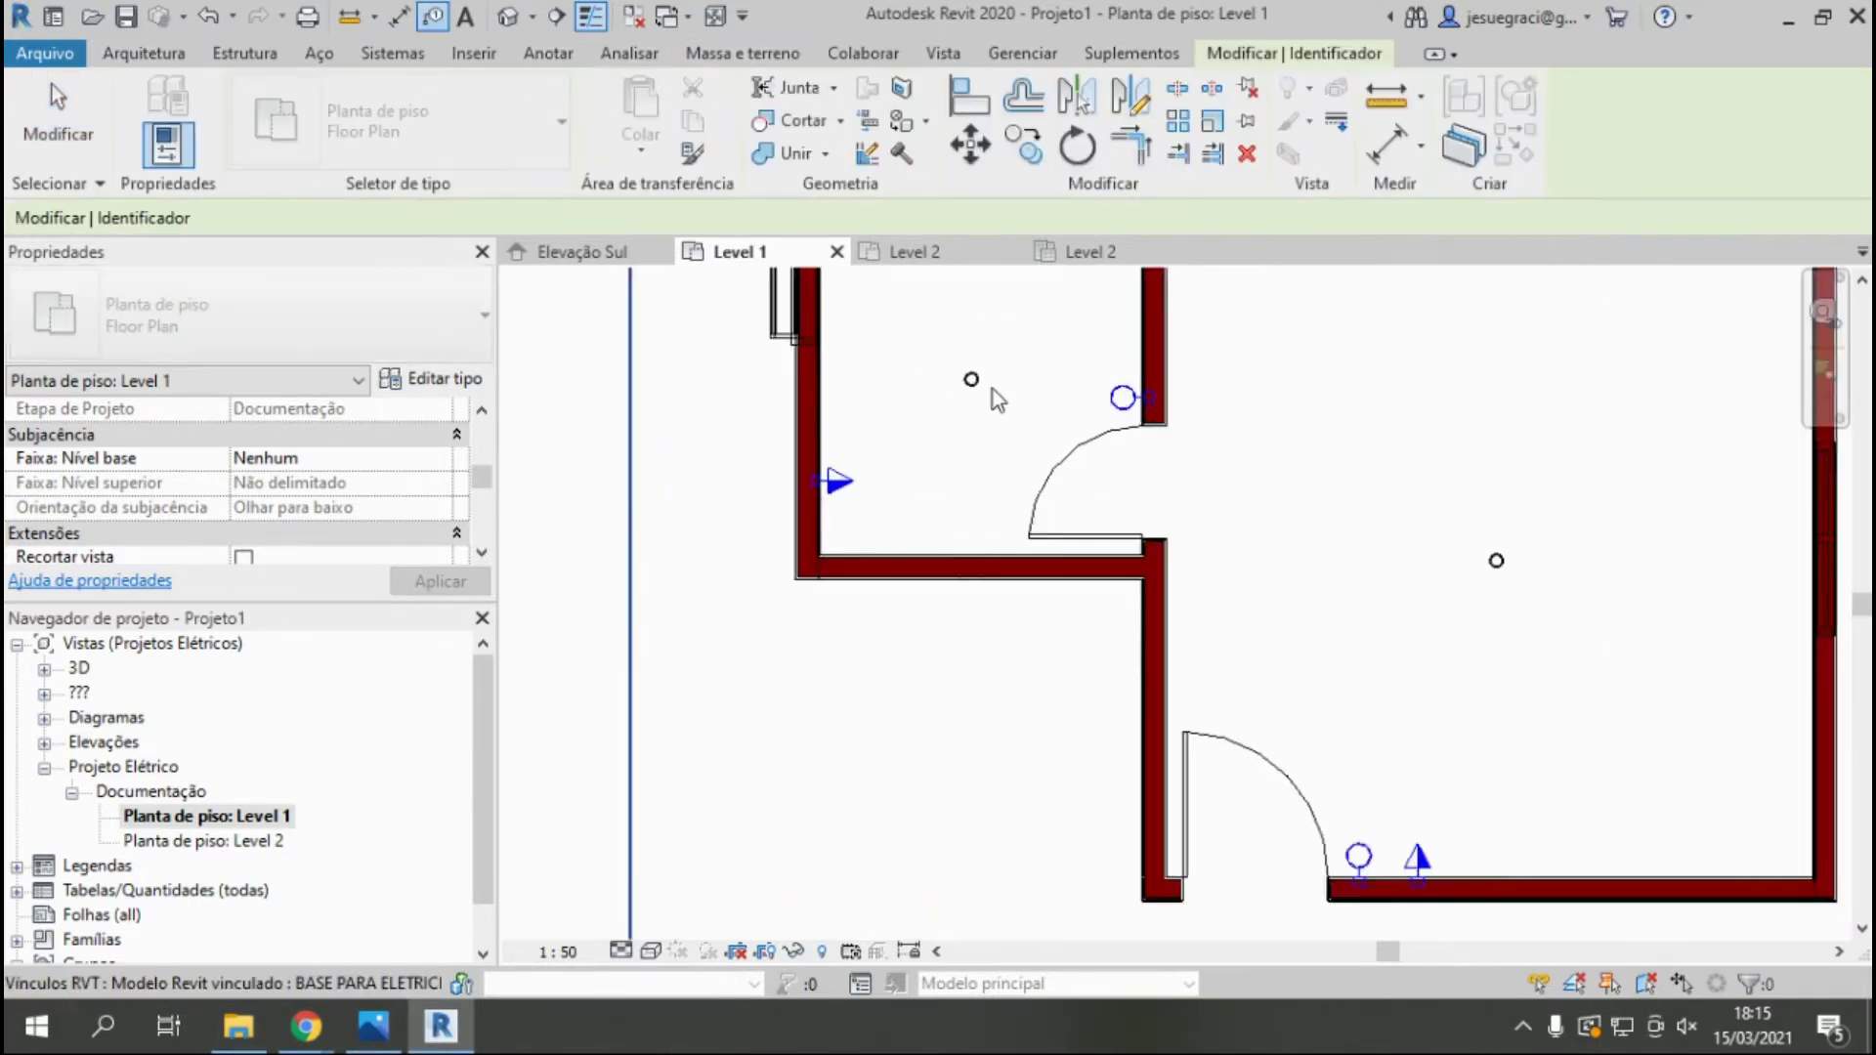
scroll(976, 383, "up", 2)
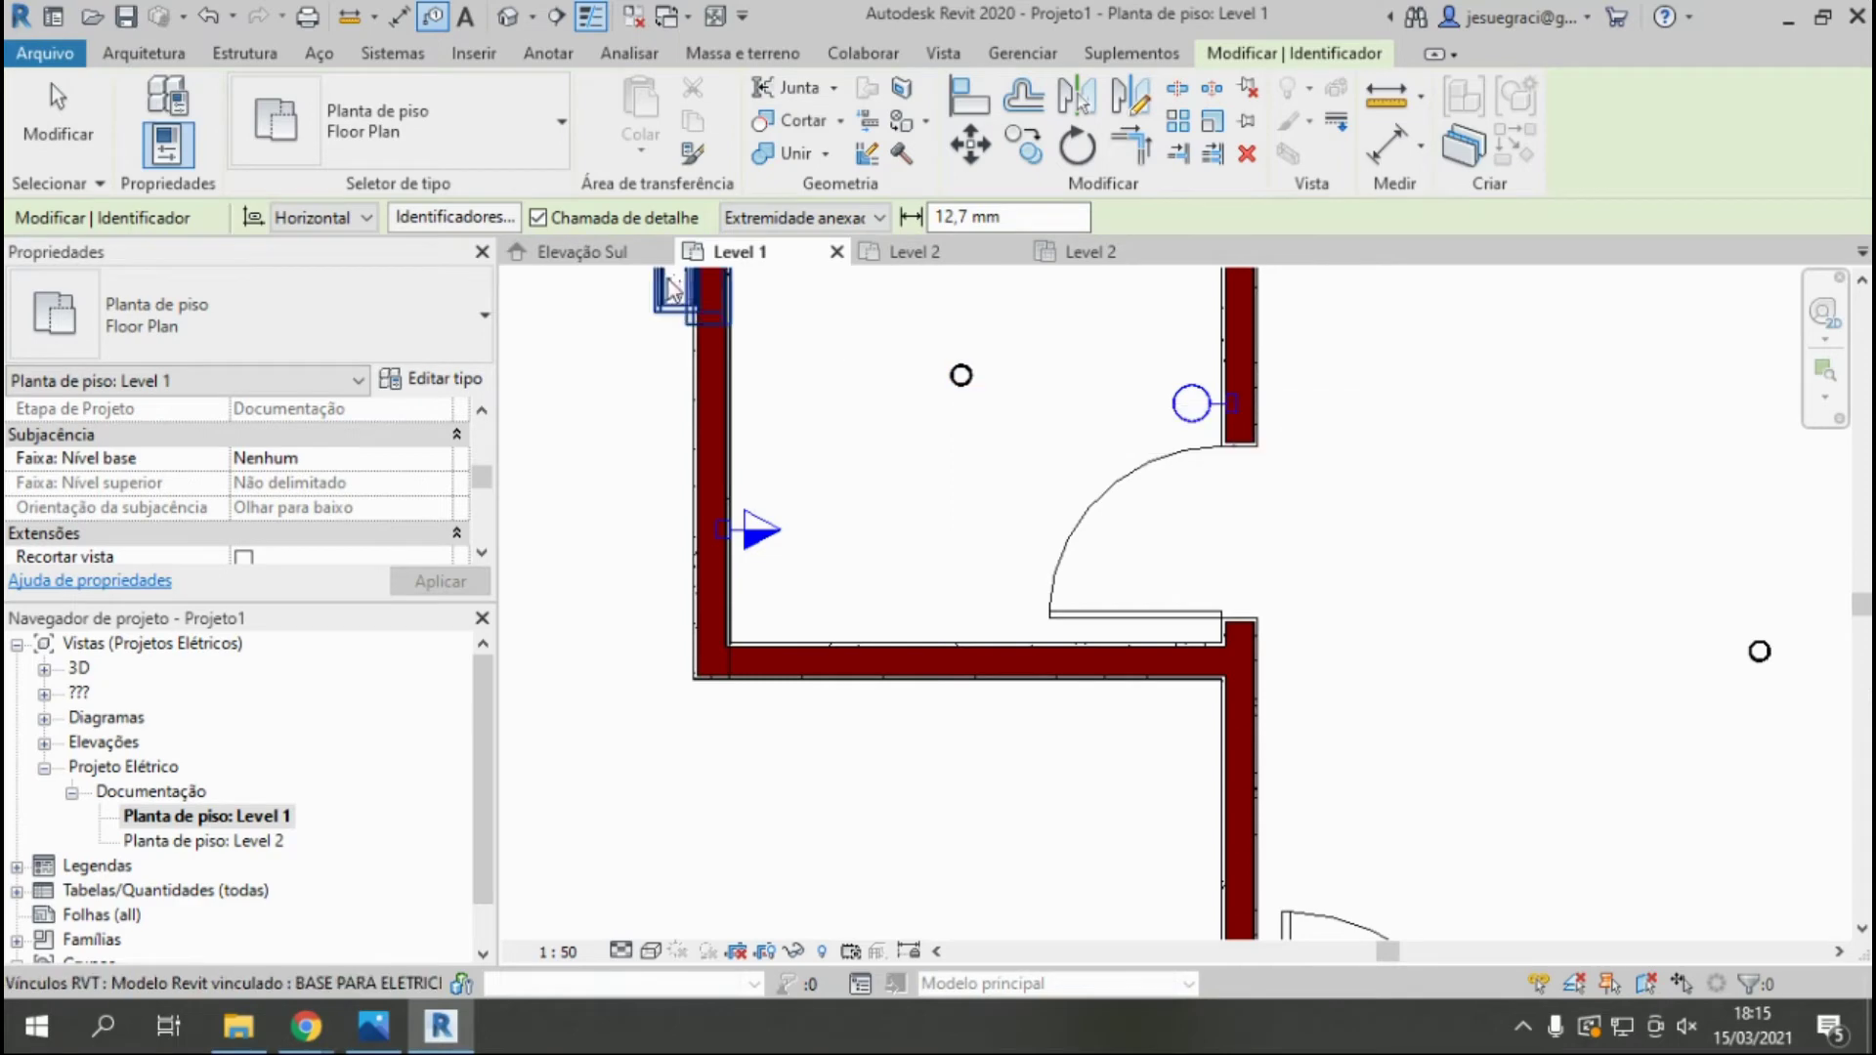
left_click(538, 217)
left_click(962, 379)
left_click(1758, 651)
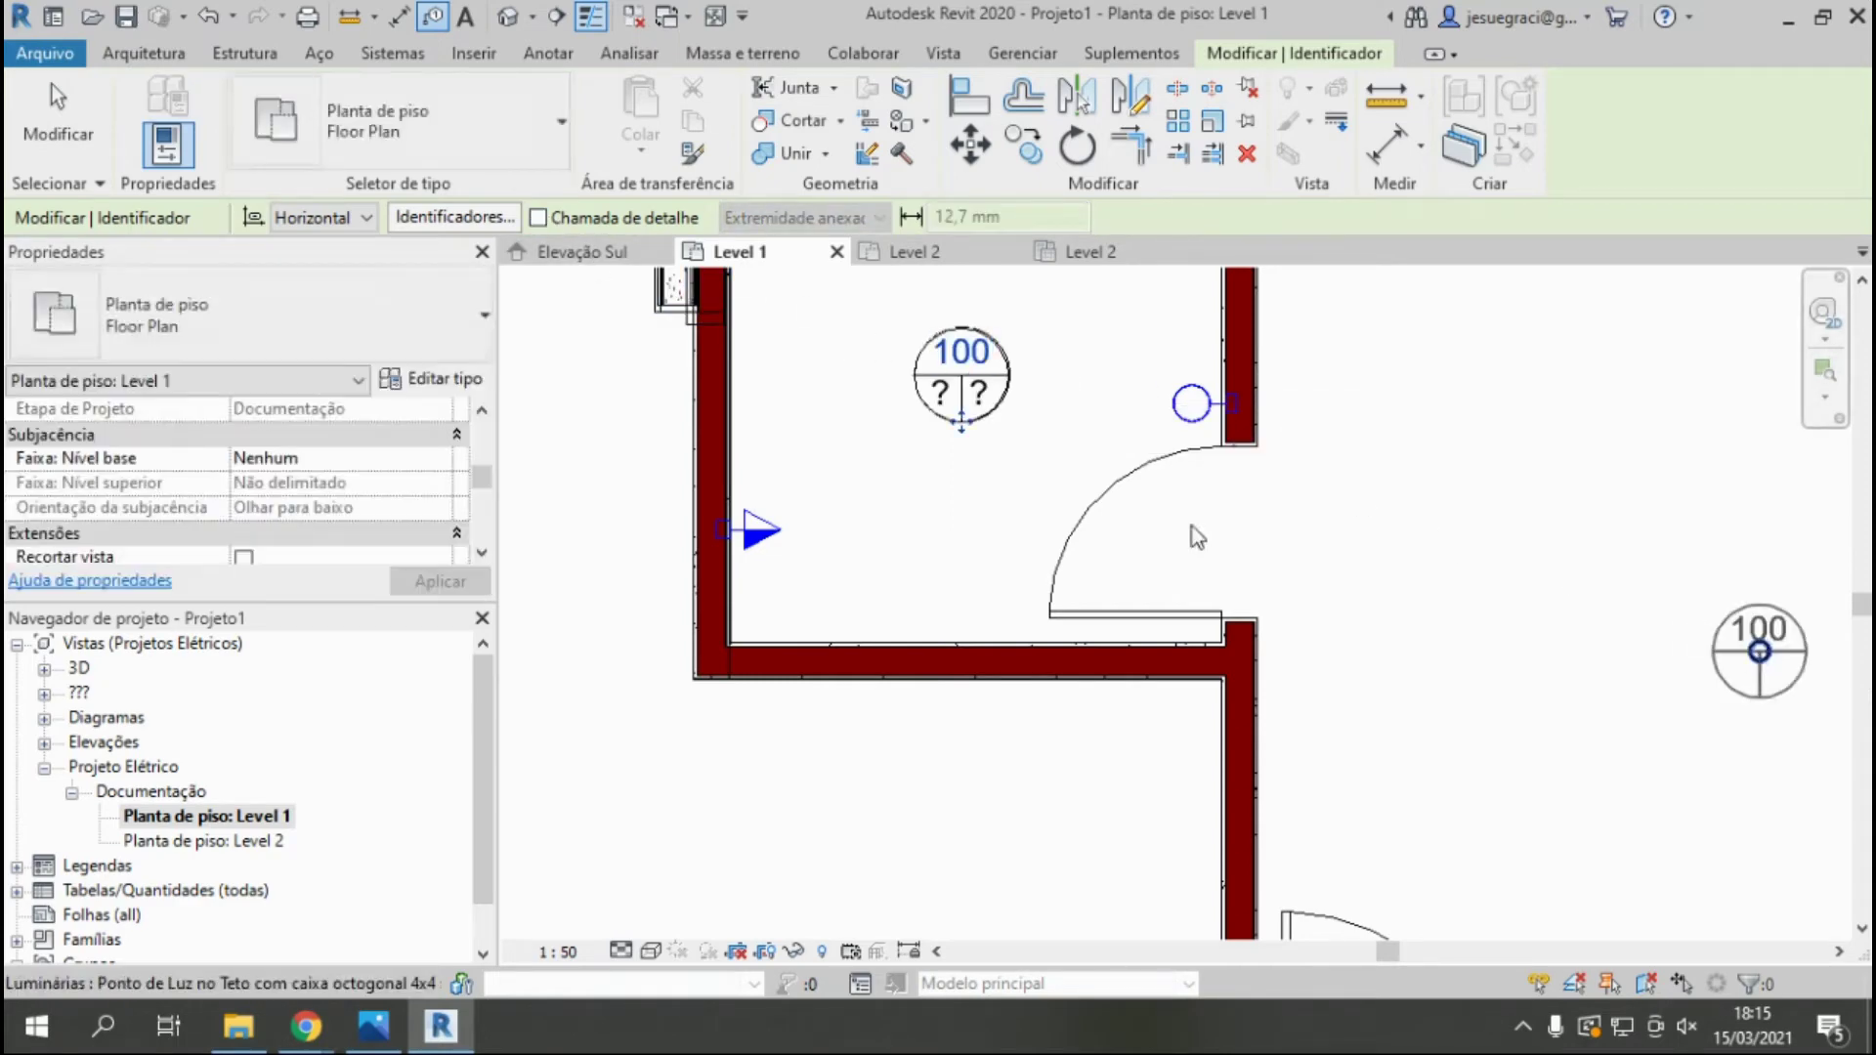
scroll(1426, 633, "down", 1)
key("Escape")
Renumber the large-room light tag to 200 and drag both tags beside their lights.
left_click(1544, 604)
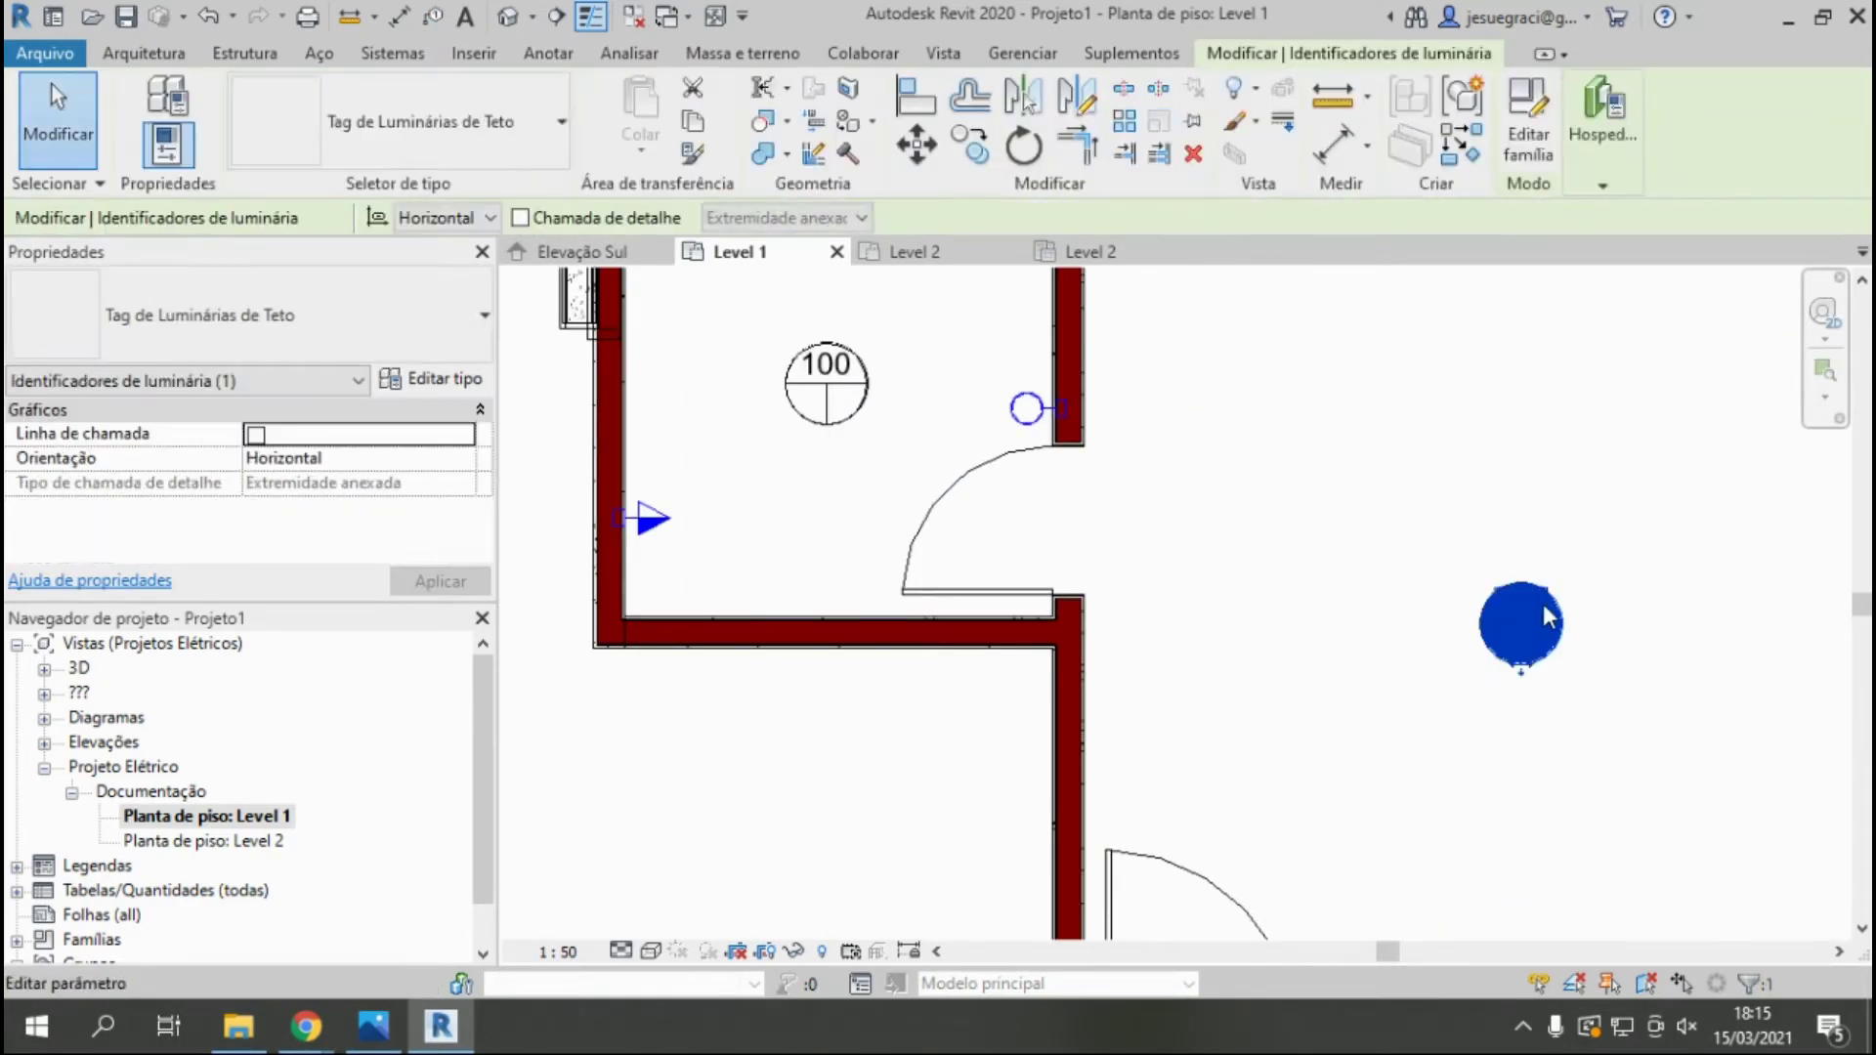
type("200")
left_click(1275, 584)
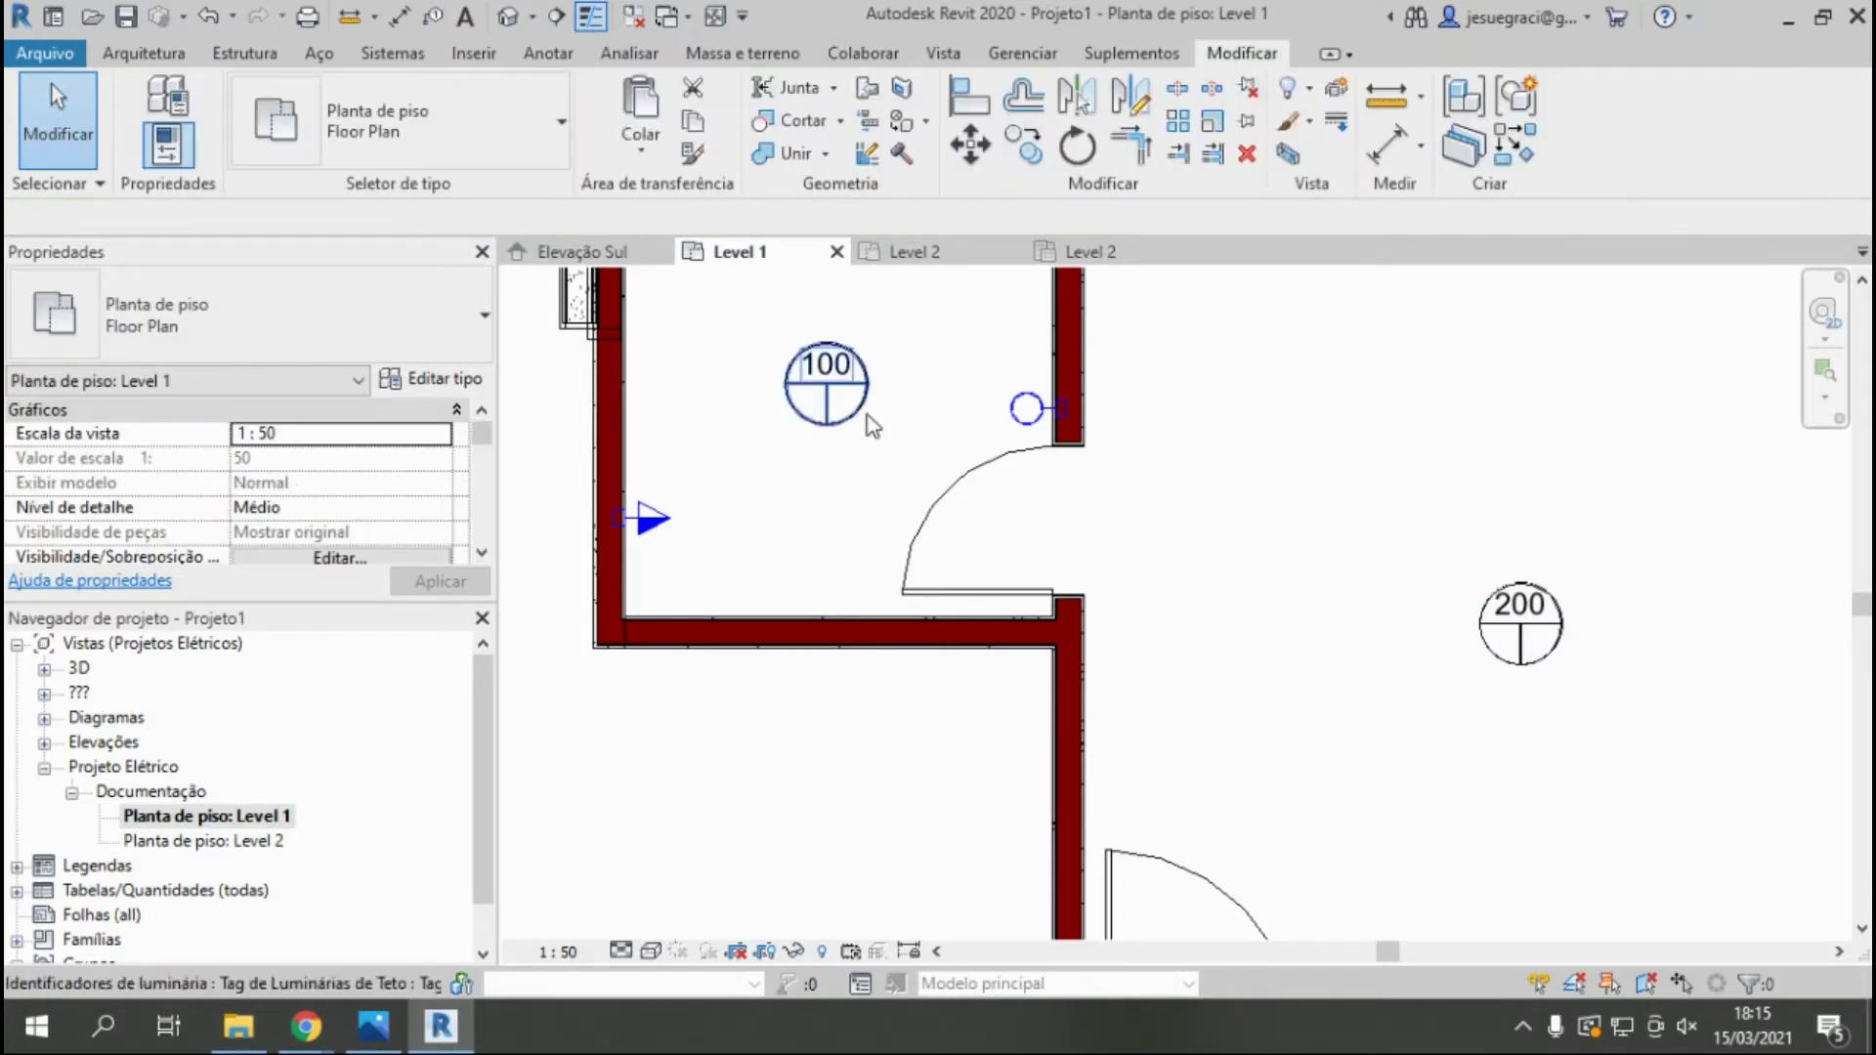
left_click_drag(860, 420, 760, 475)
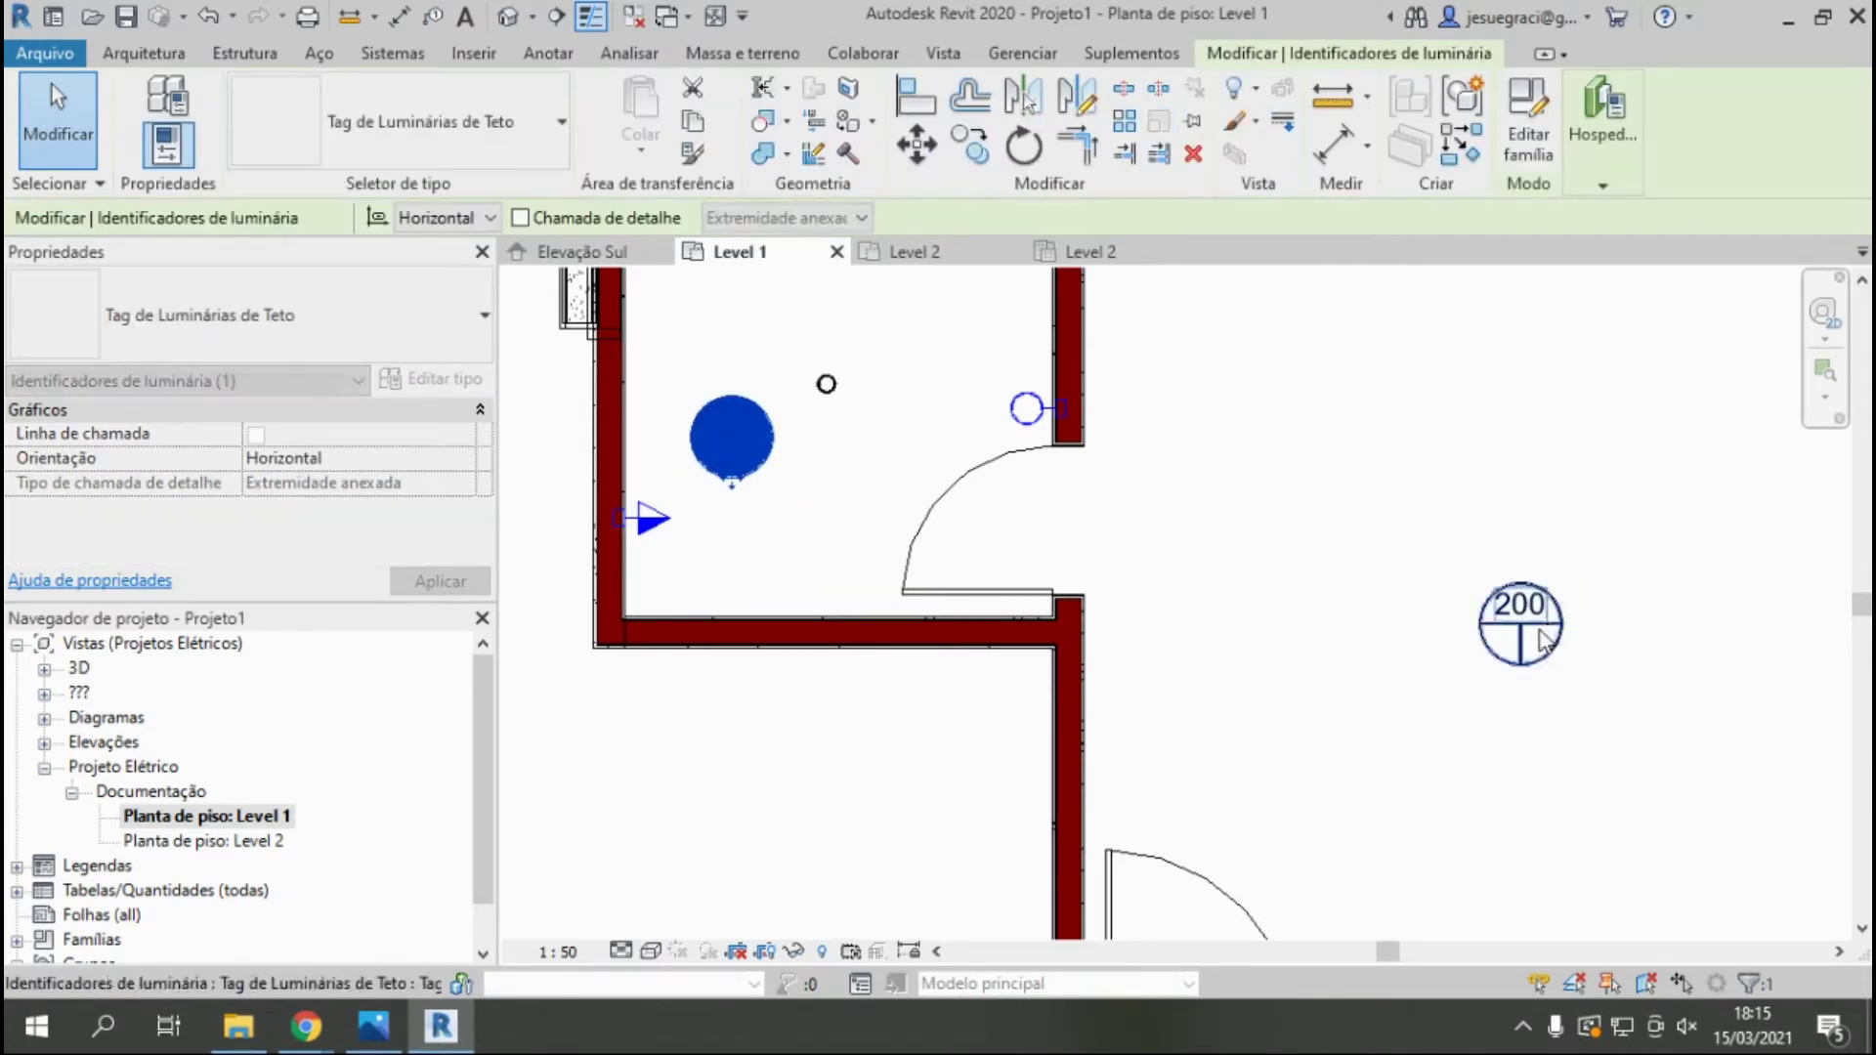
left_click_drag(1539, 605, 1766, 620)
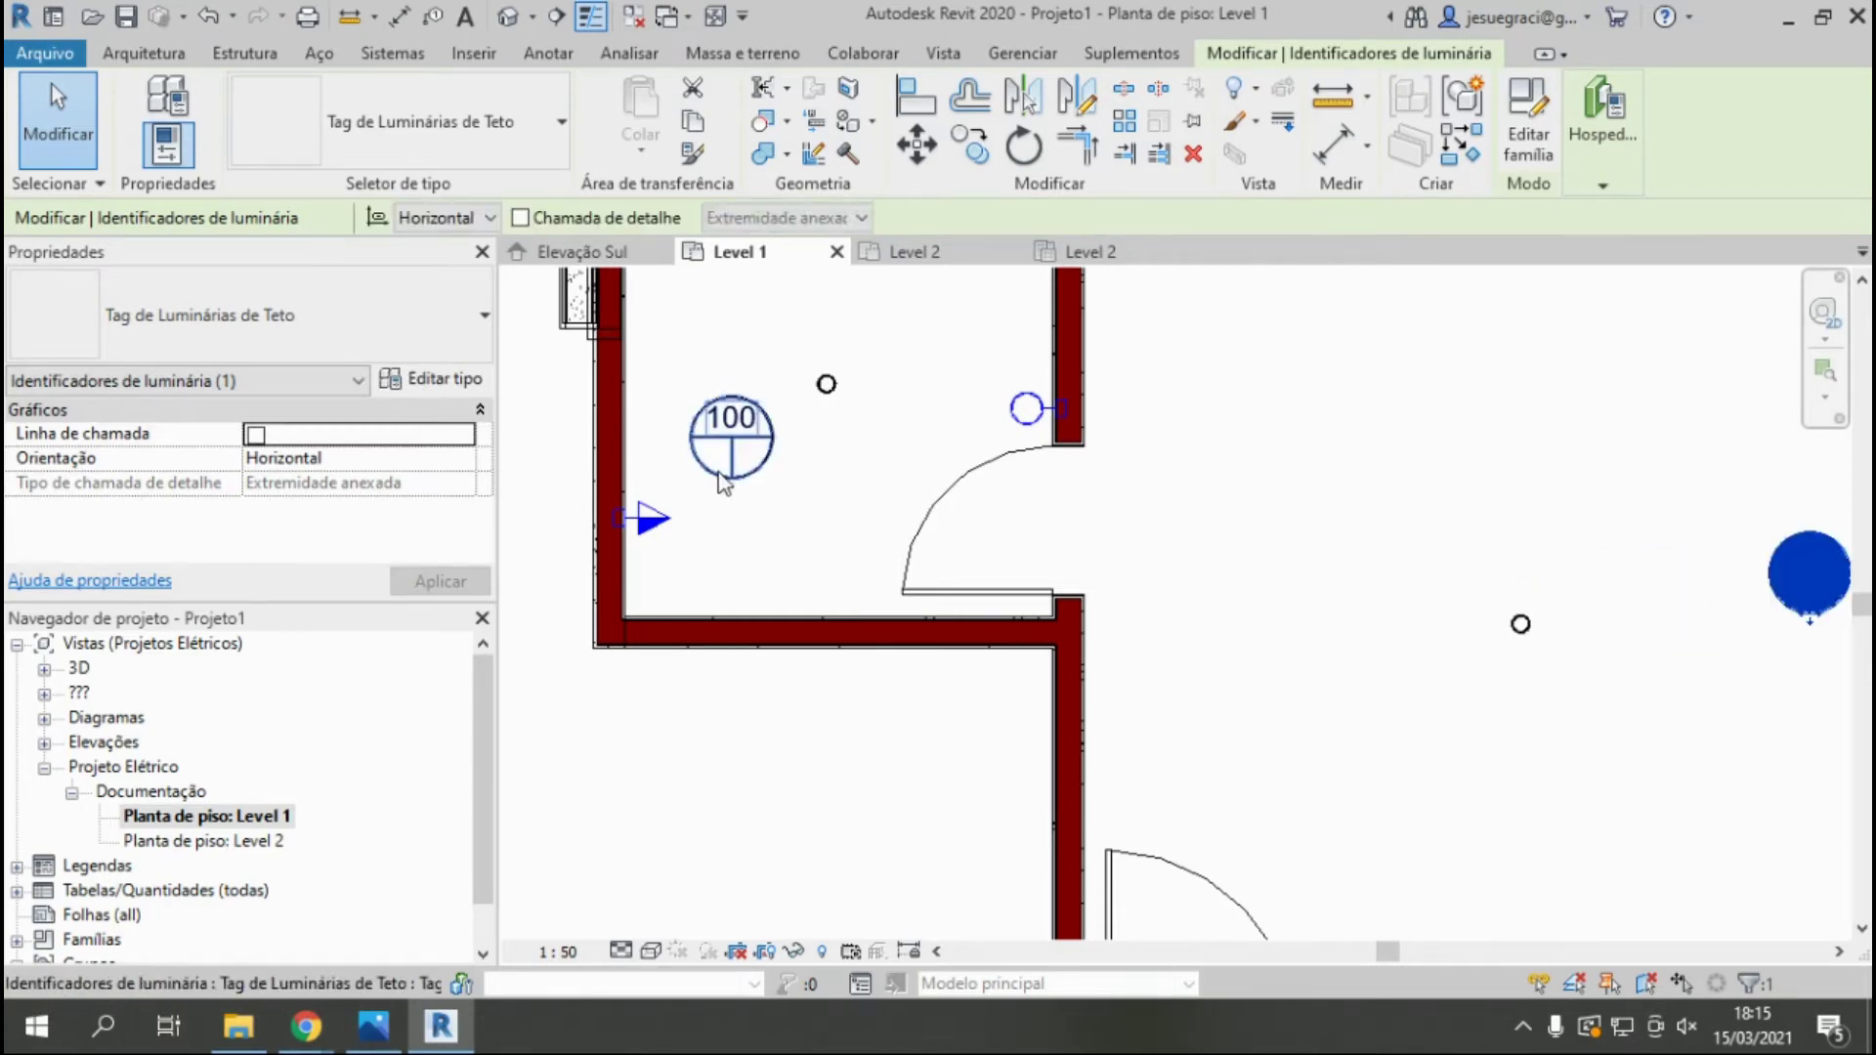
left_click_drag(732, 437, 873, 489)
left_click(1478, 431)
Scroll around the plan and browse the Analyze, Annotate and Insert ribbon tabs.
scroll(1524, 528, "down", 3)
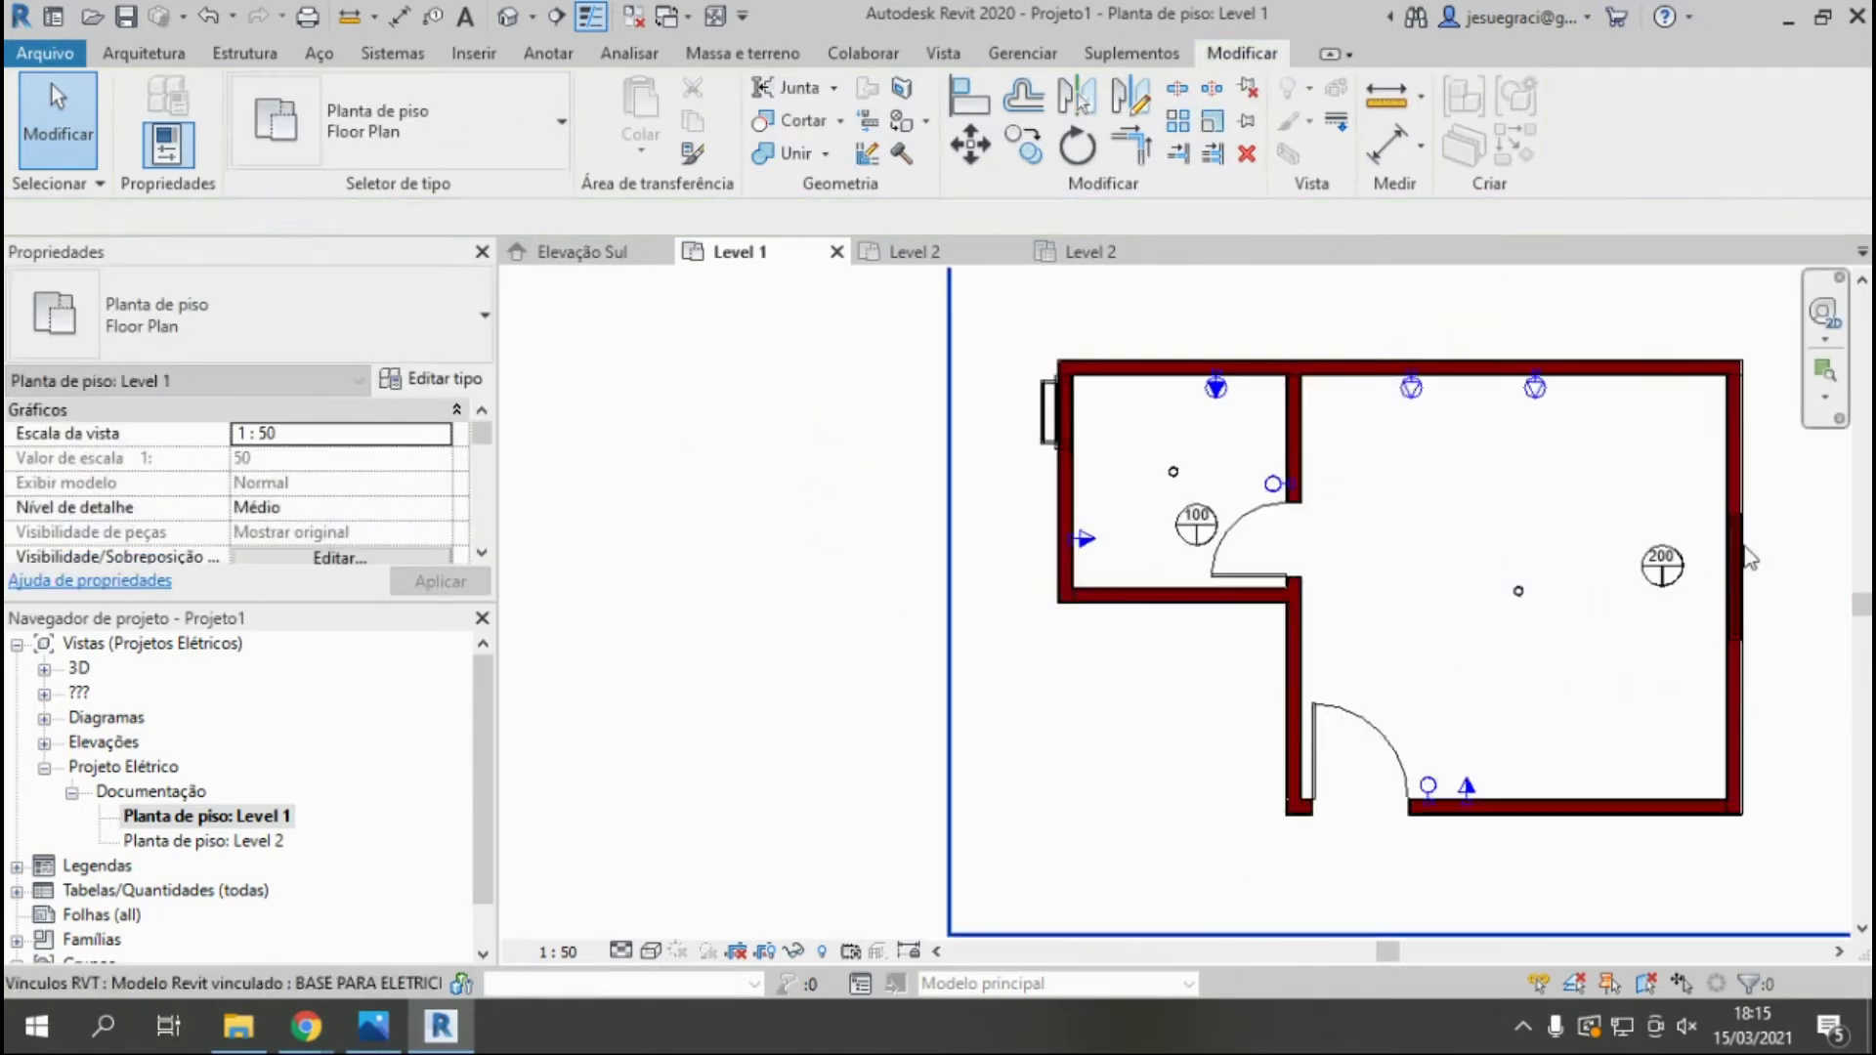
scroll(1543, 586, "up", 3)
scroll(1540, 635, "down", 2)
scroll(1524, 684, "up", 1)
scroll(1446, 706, "down", 1)
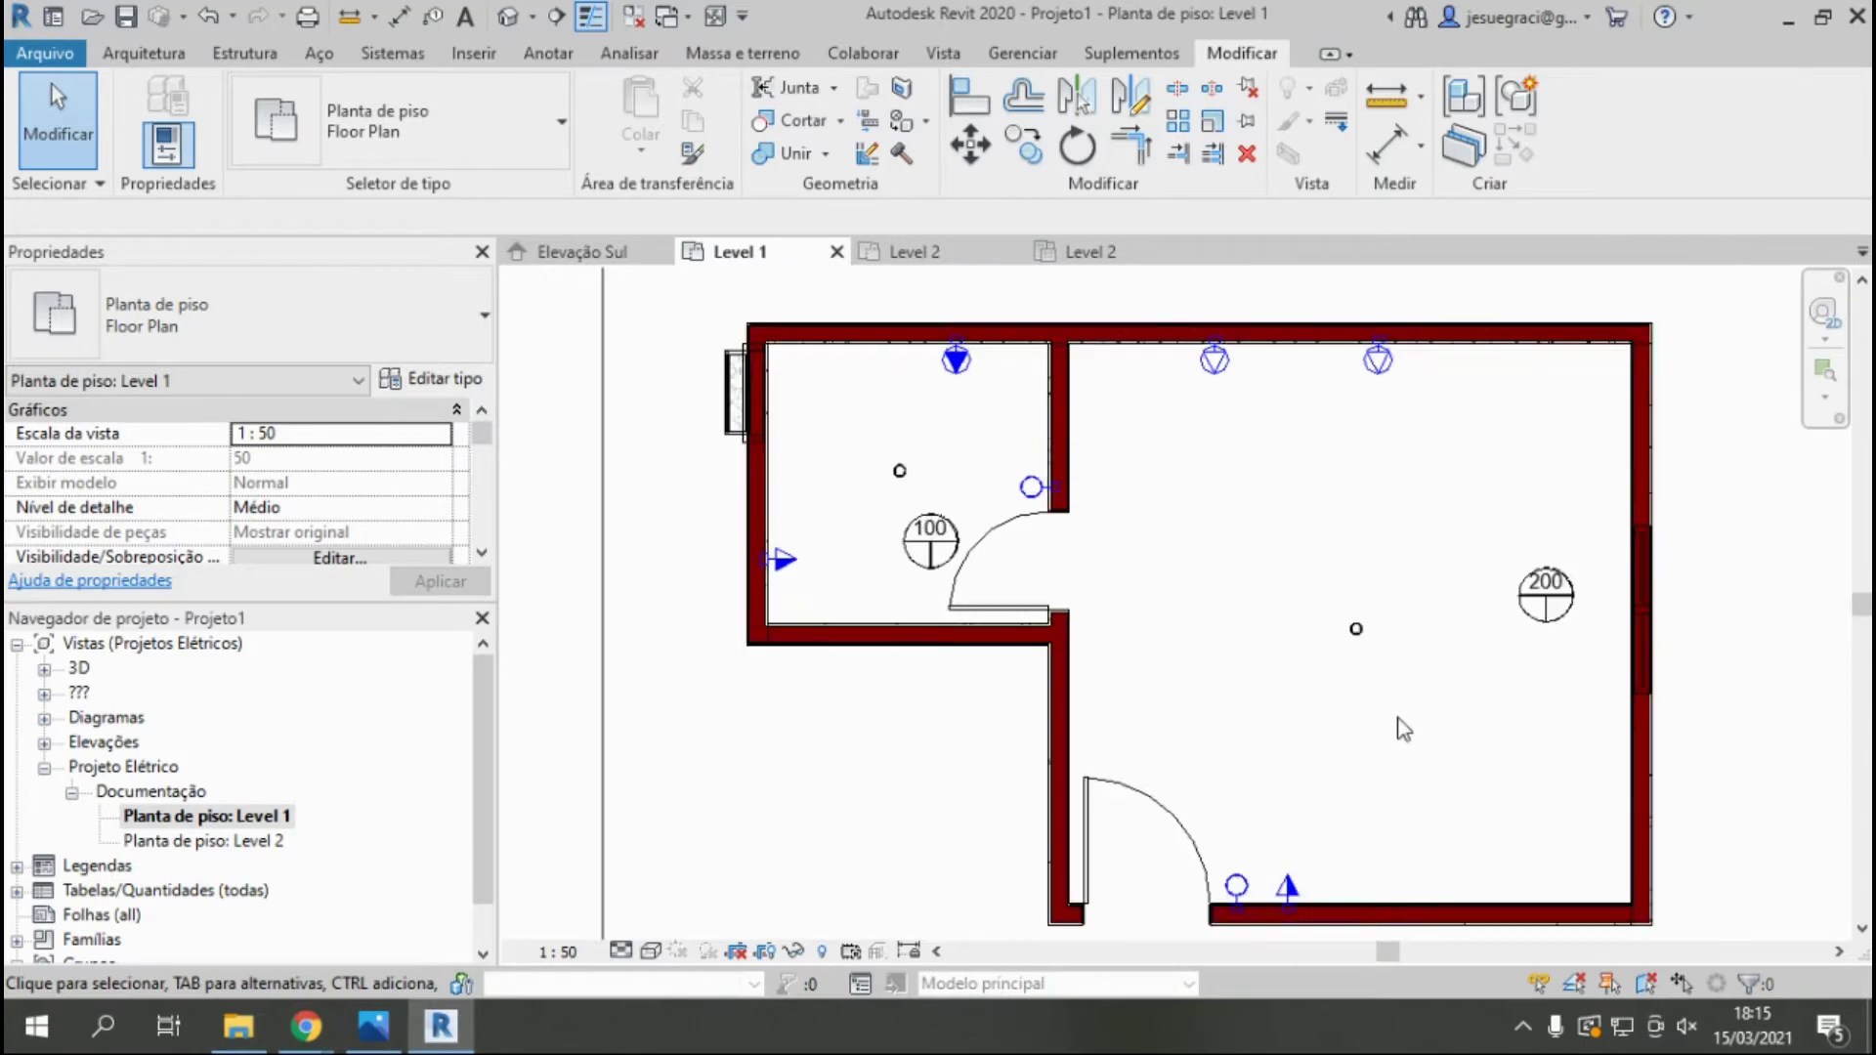
scroll(1385, 705, "up", 2)
left_click(622, 54)
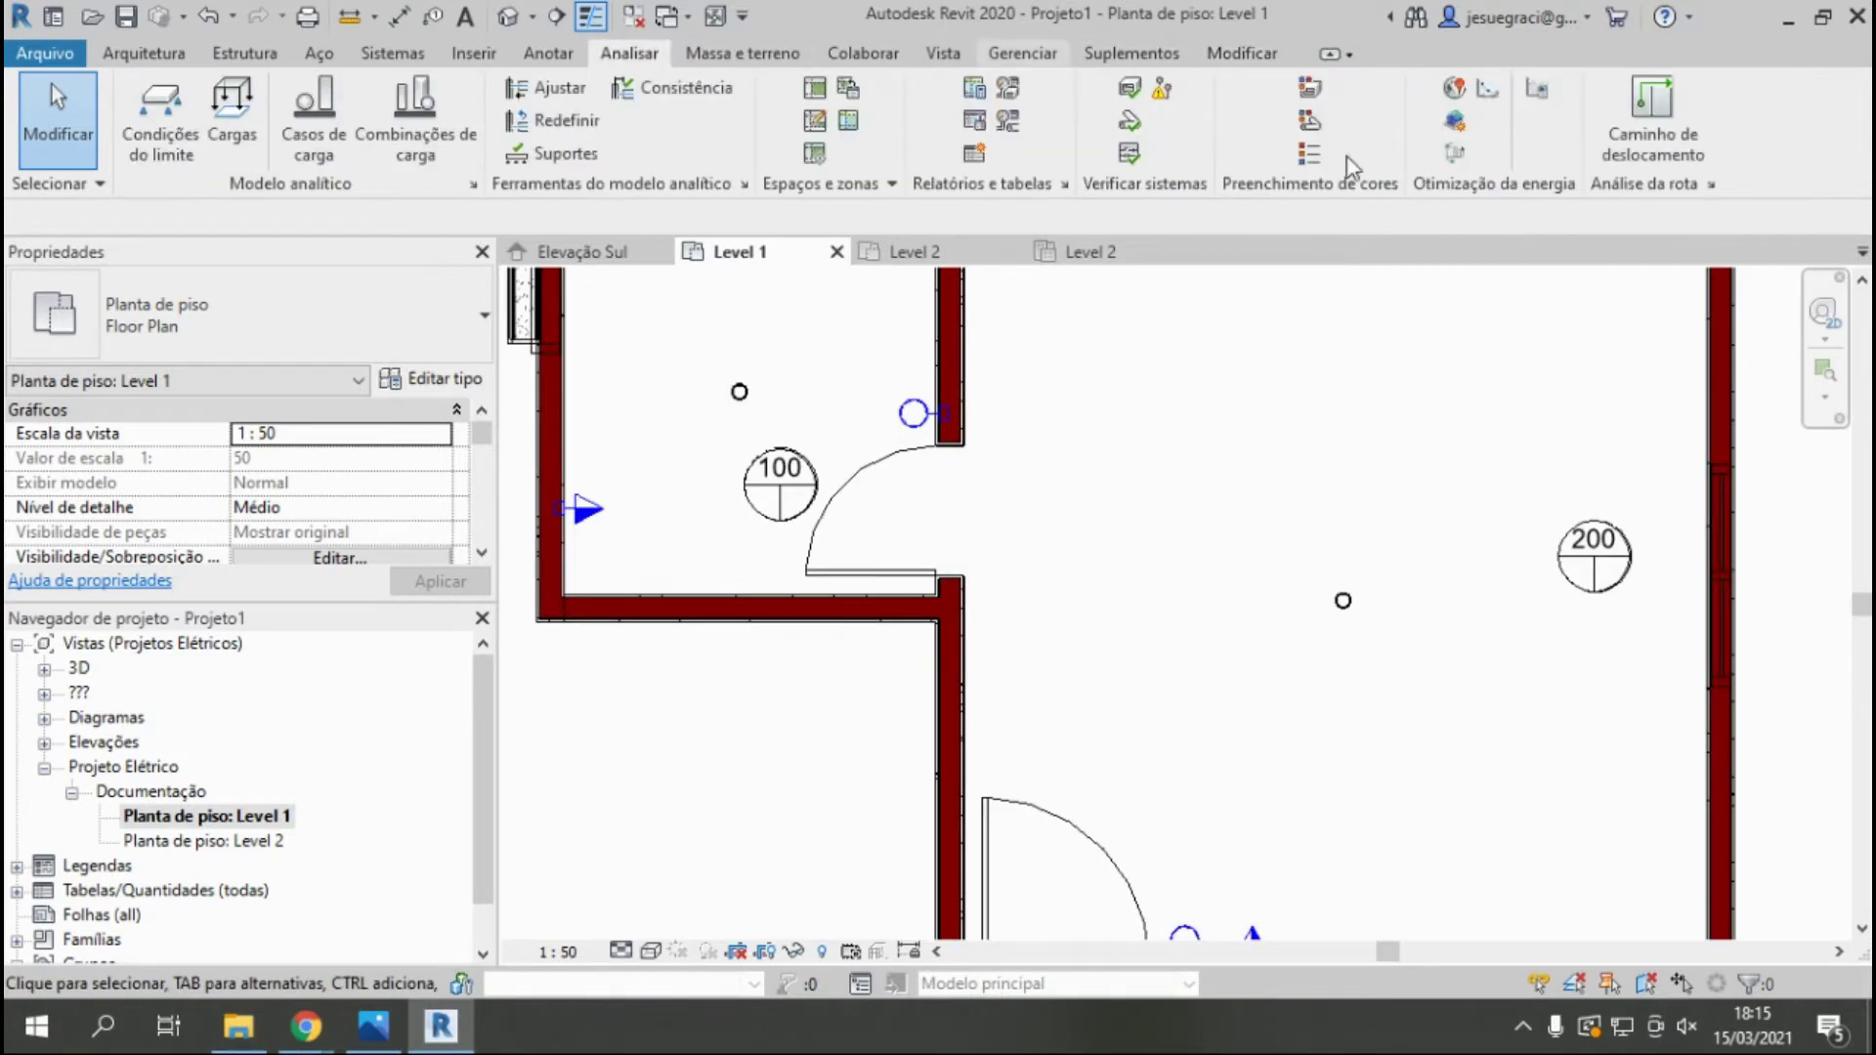
left_click(549, 53)
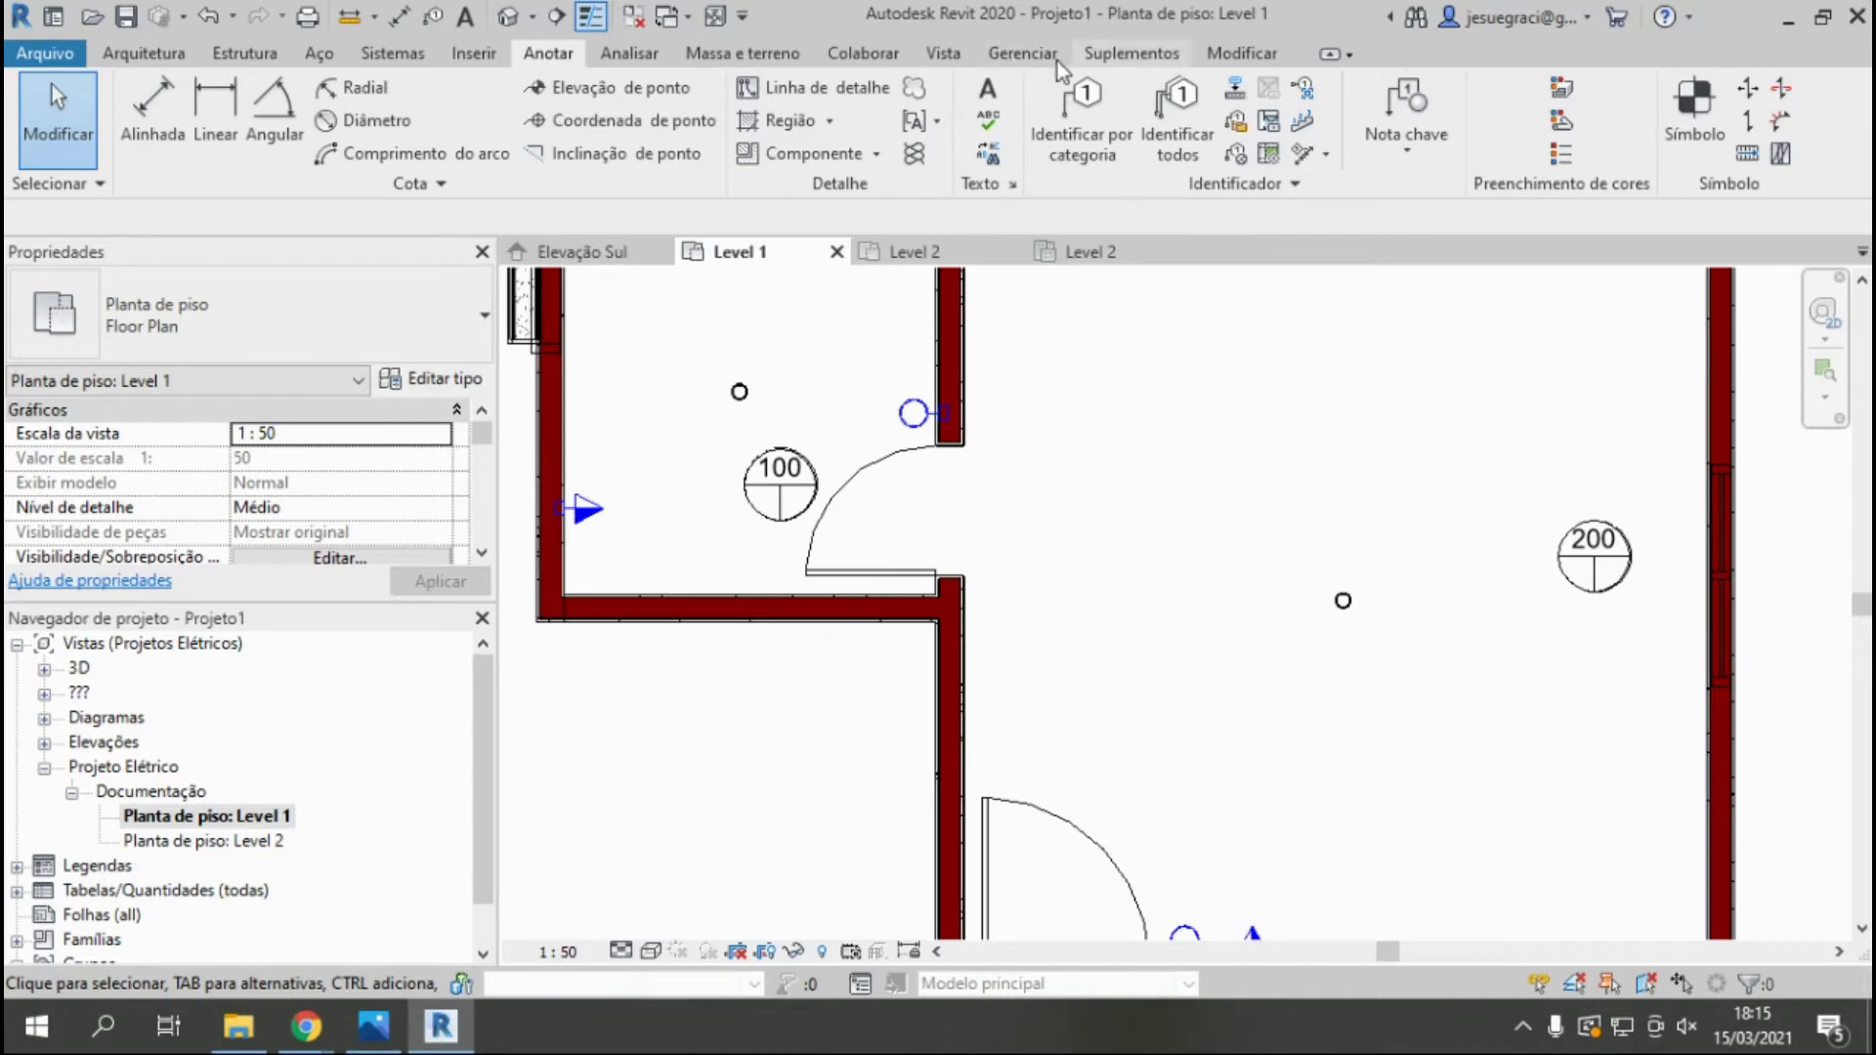
left_click(474, 55)
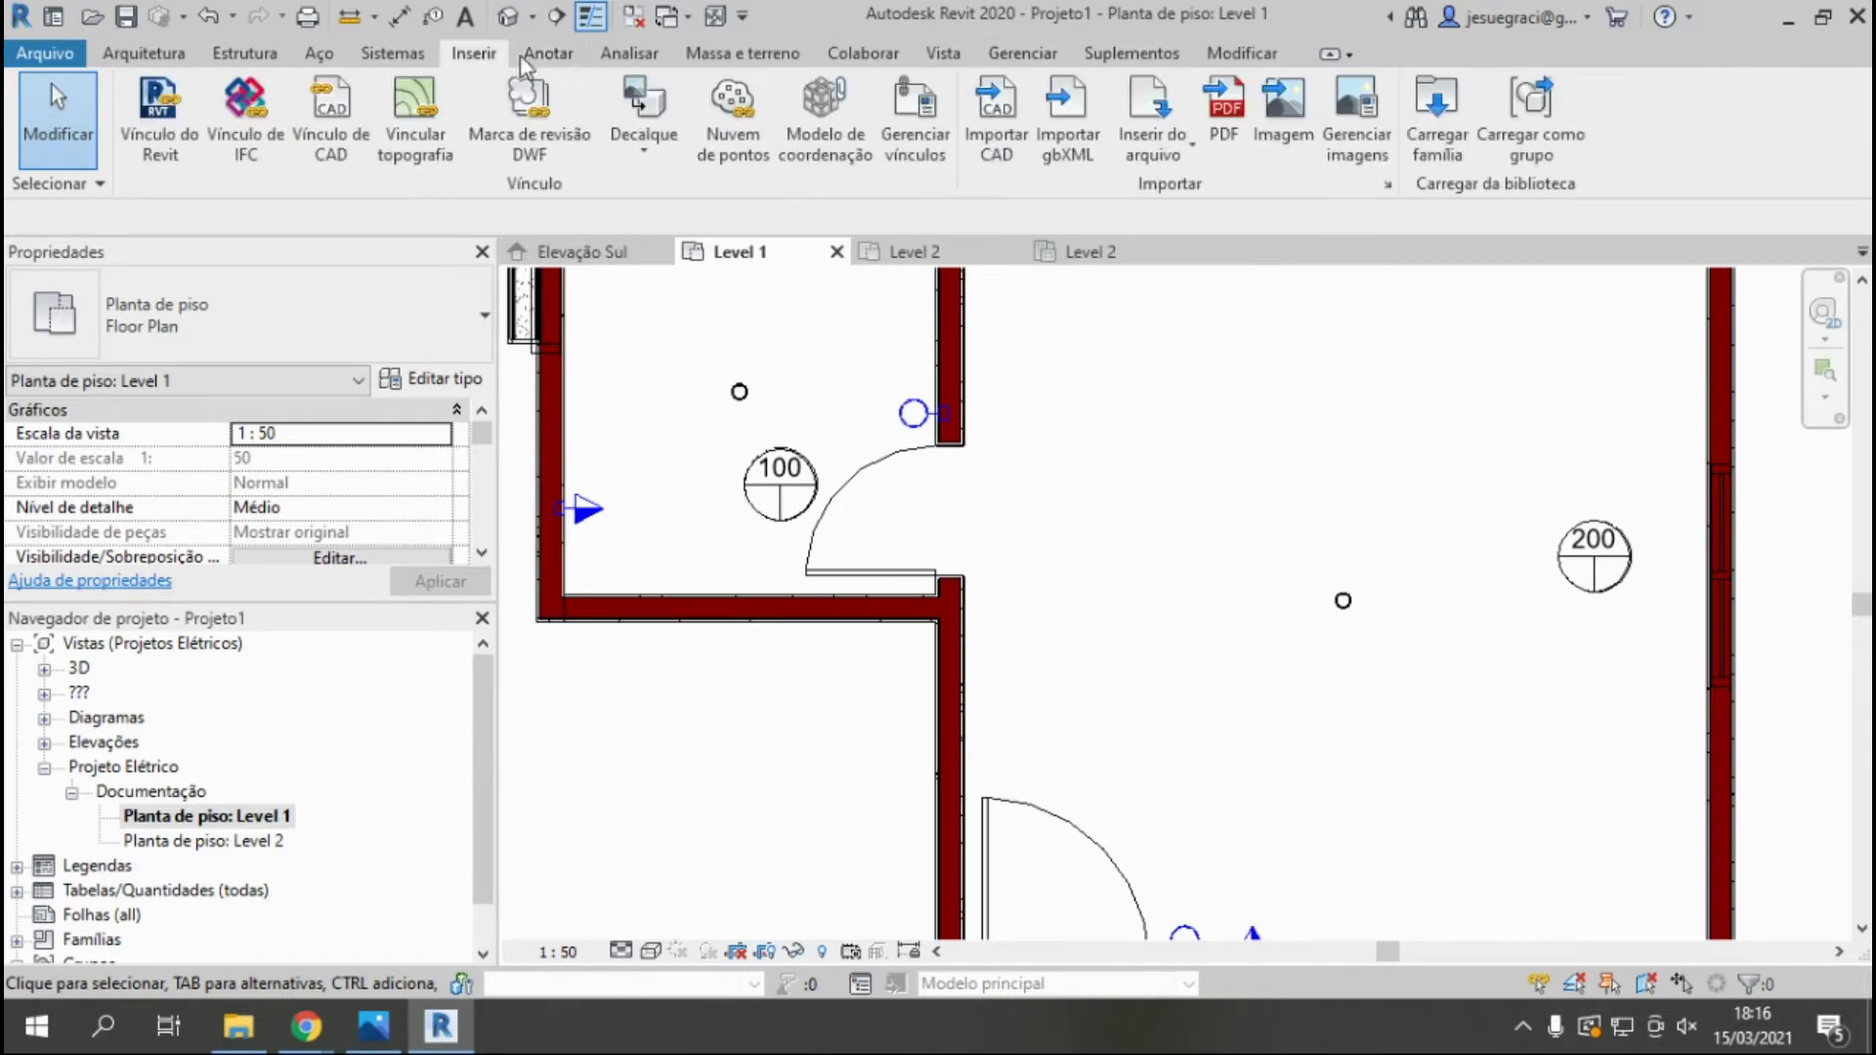
Select the bottom-wall switch through the large-room ceiling light's switch system.
left_click(598, 54)
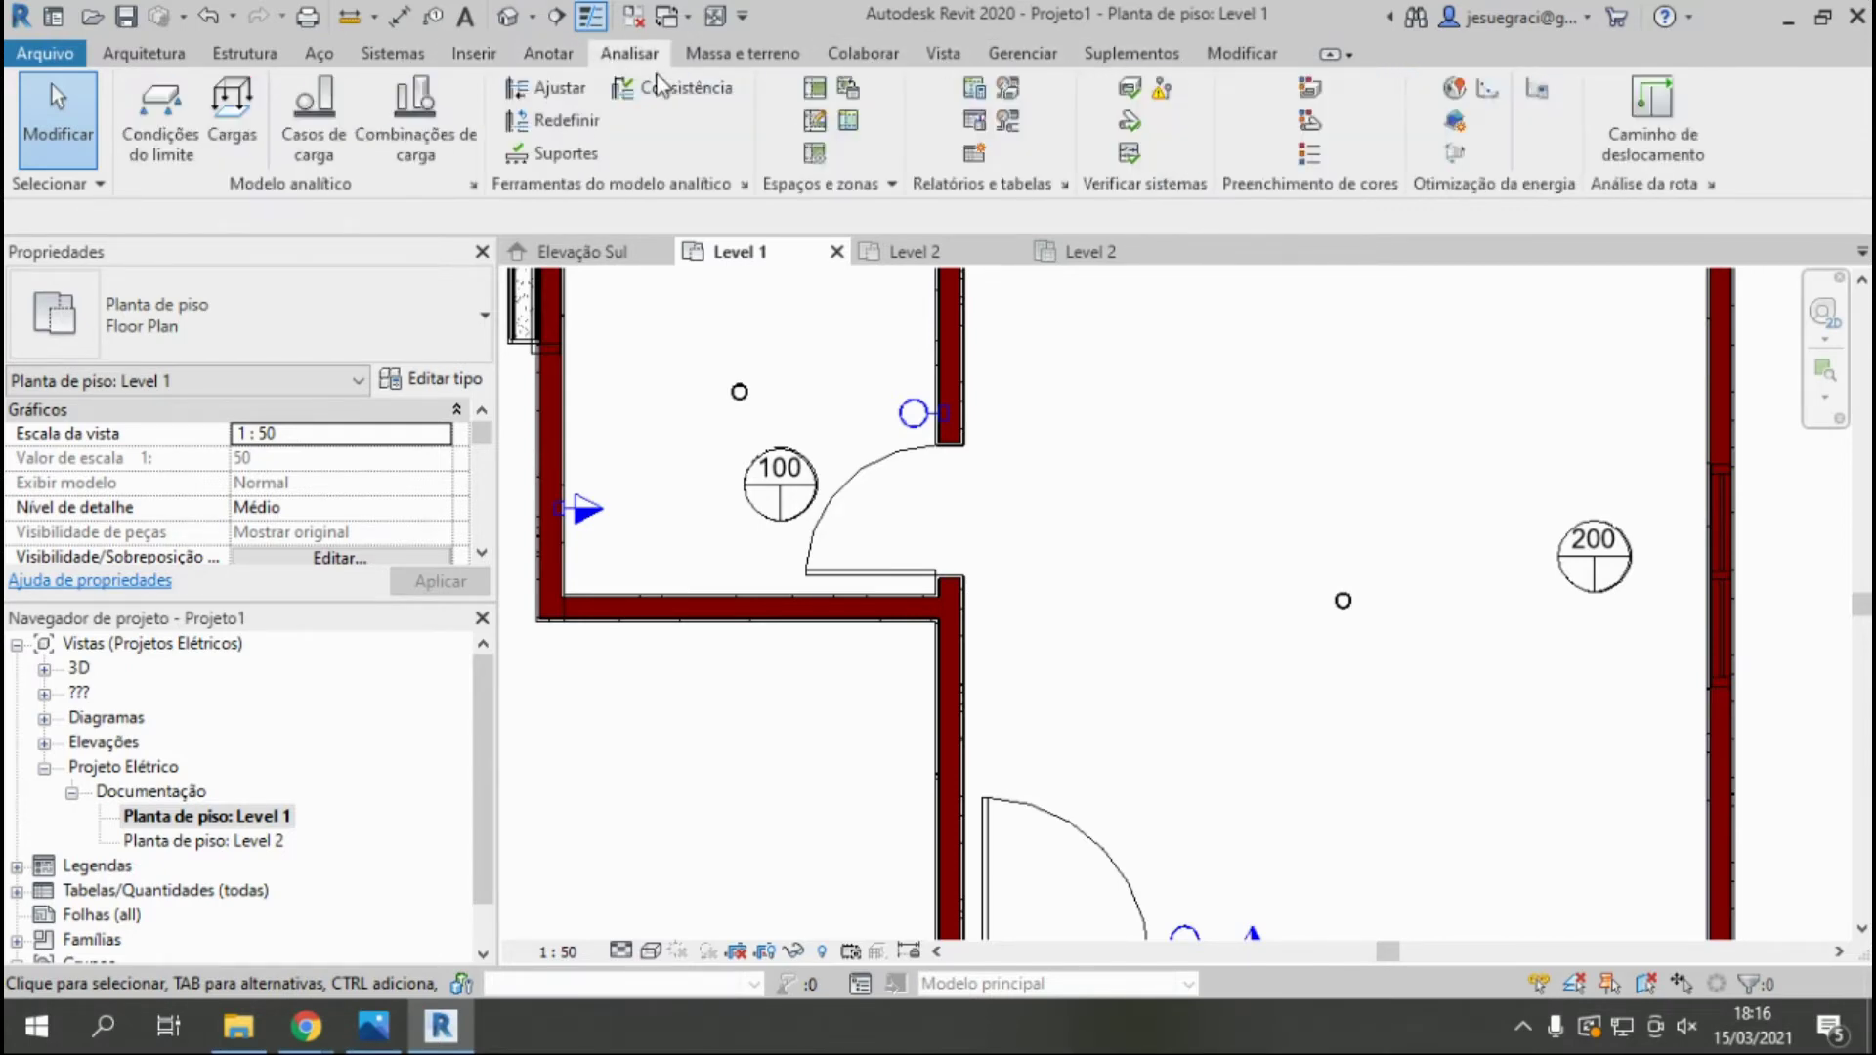
left_click(948, 57)
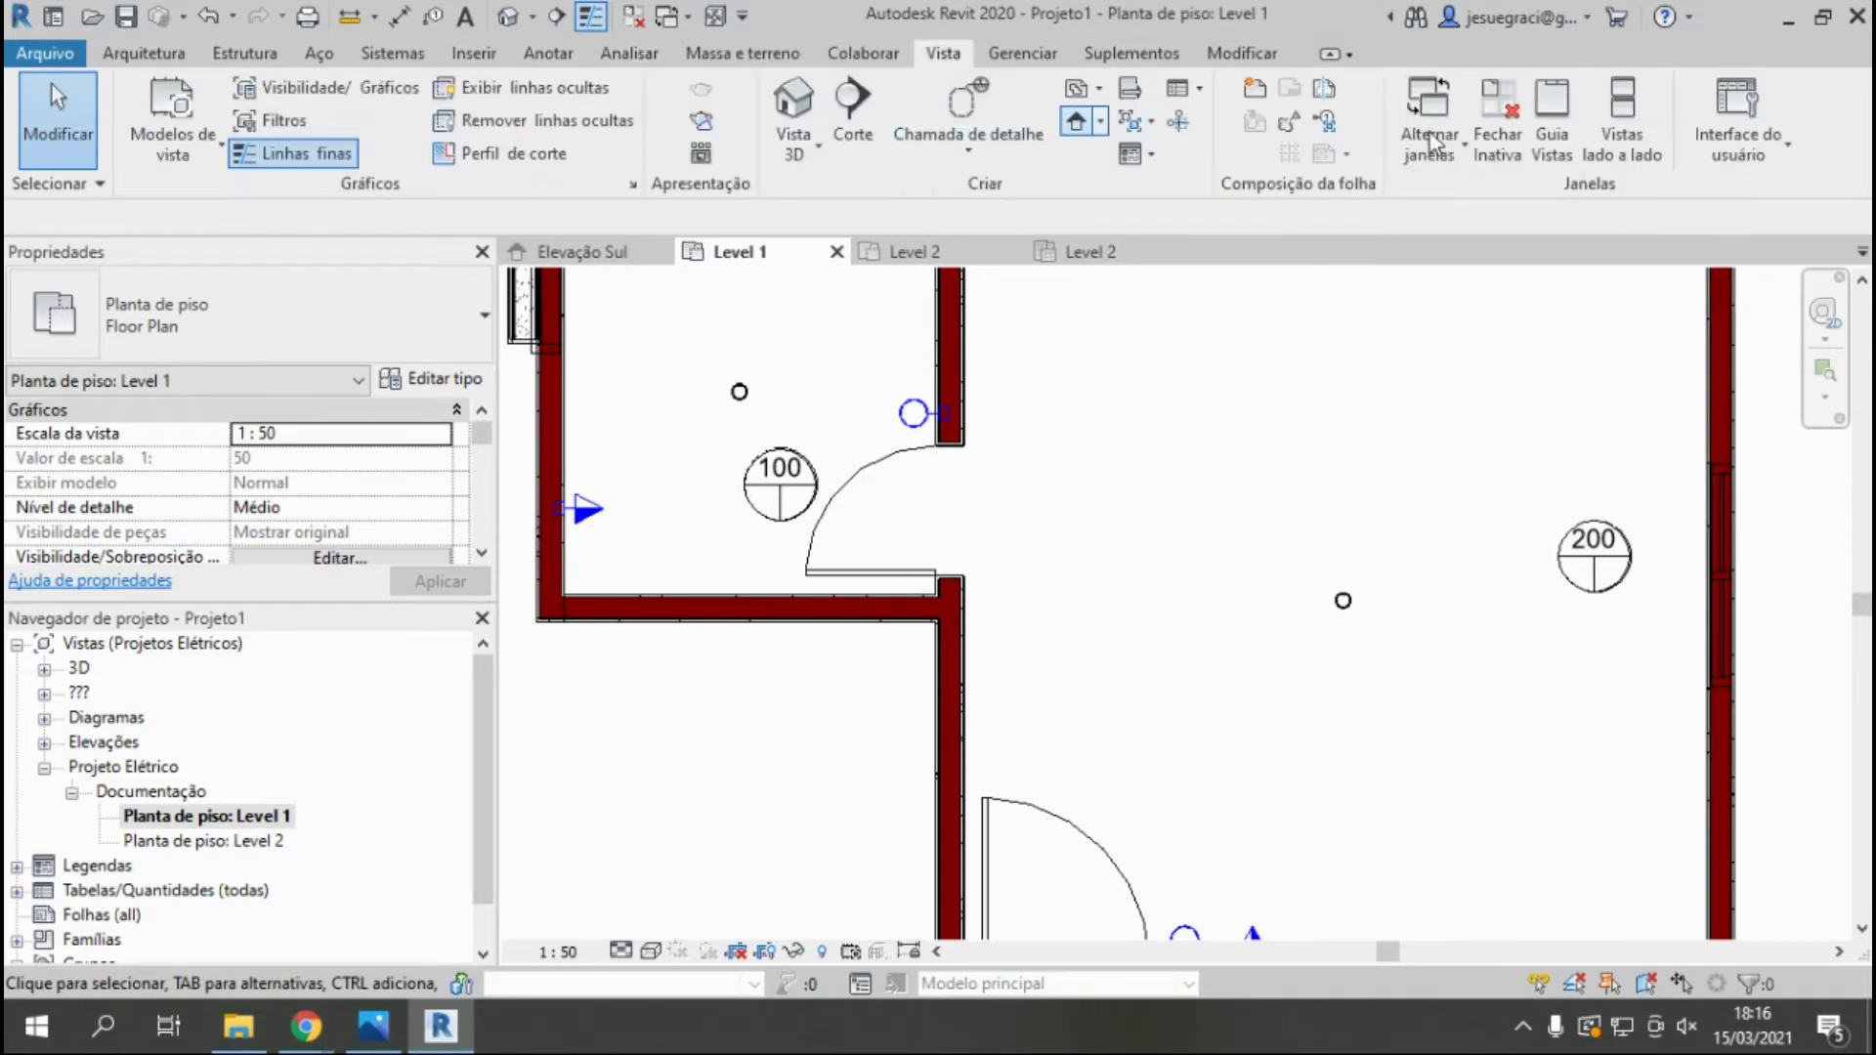
left_click(1028, 58)
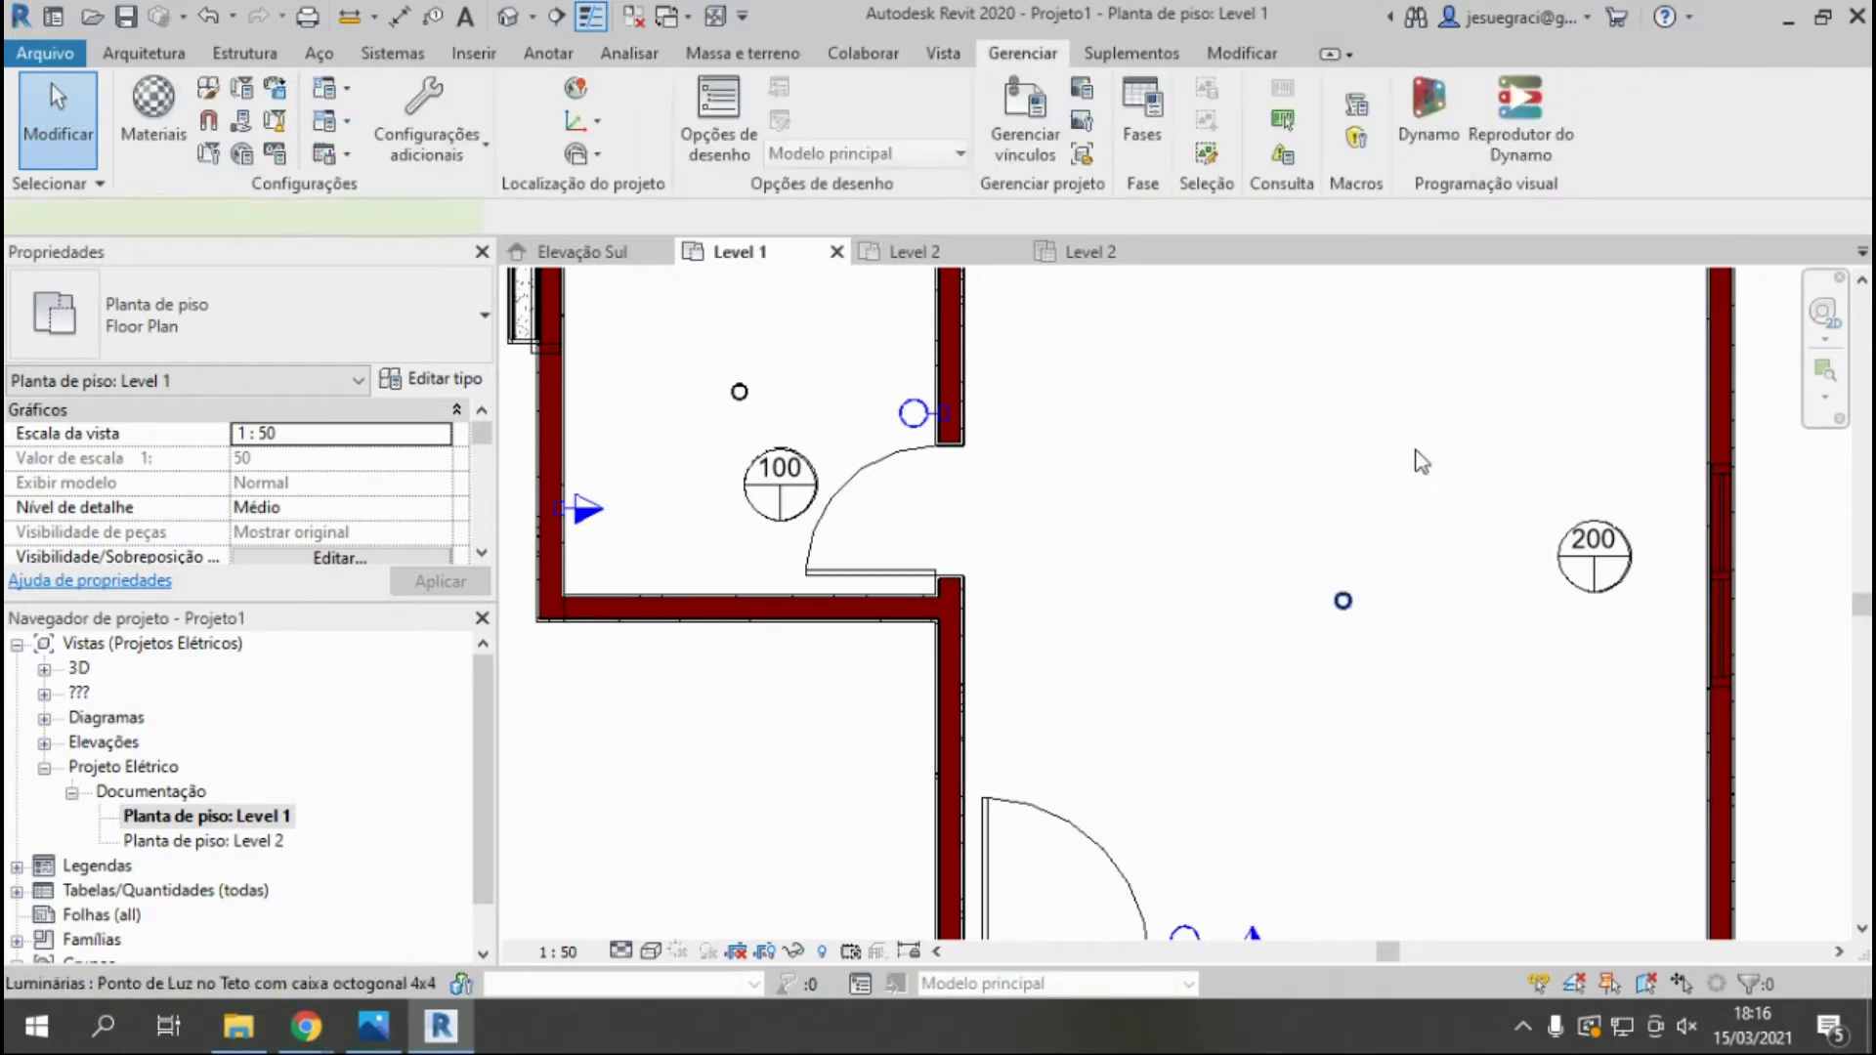
left_click(1343, 600)
key("Tab")
left_click(1348, 595)
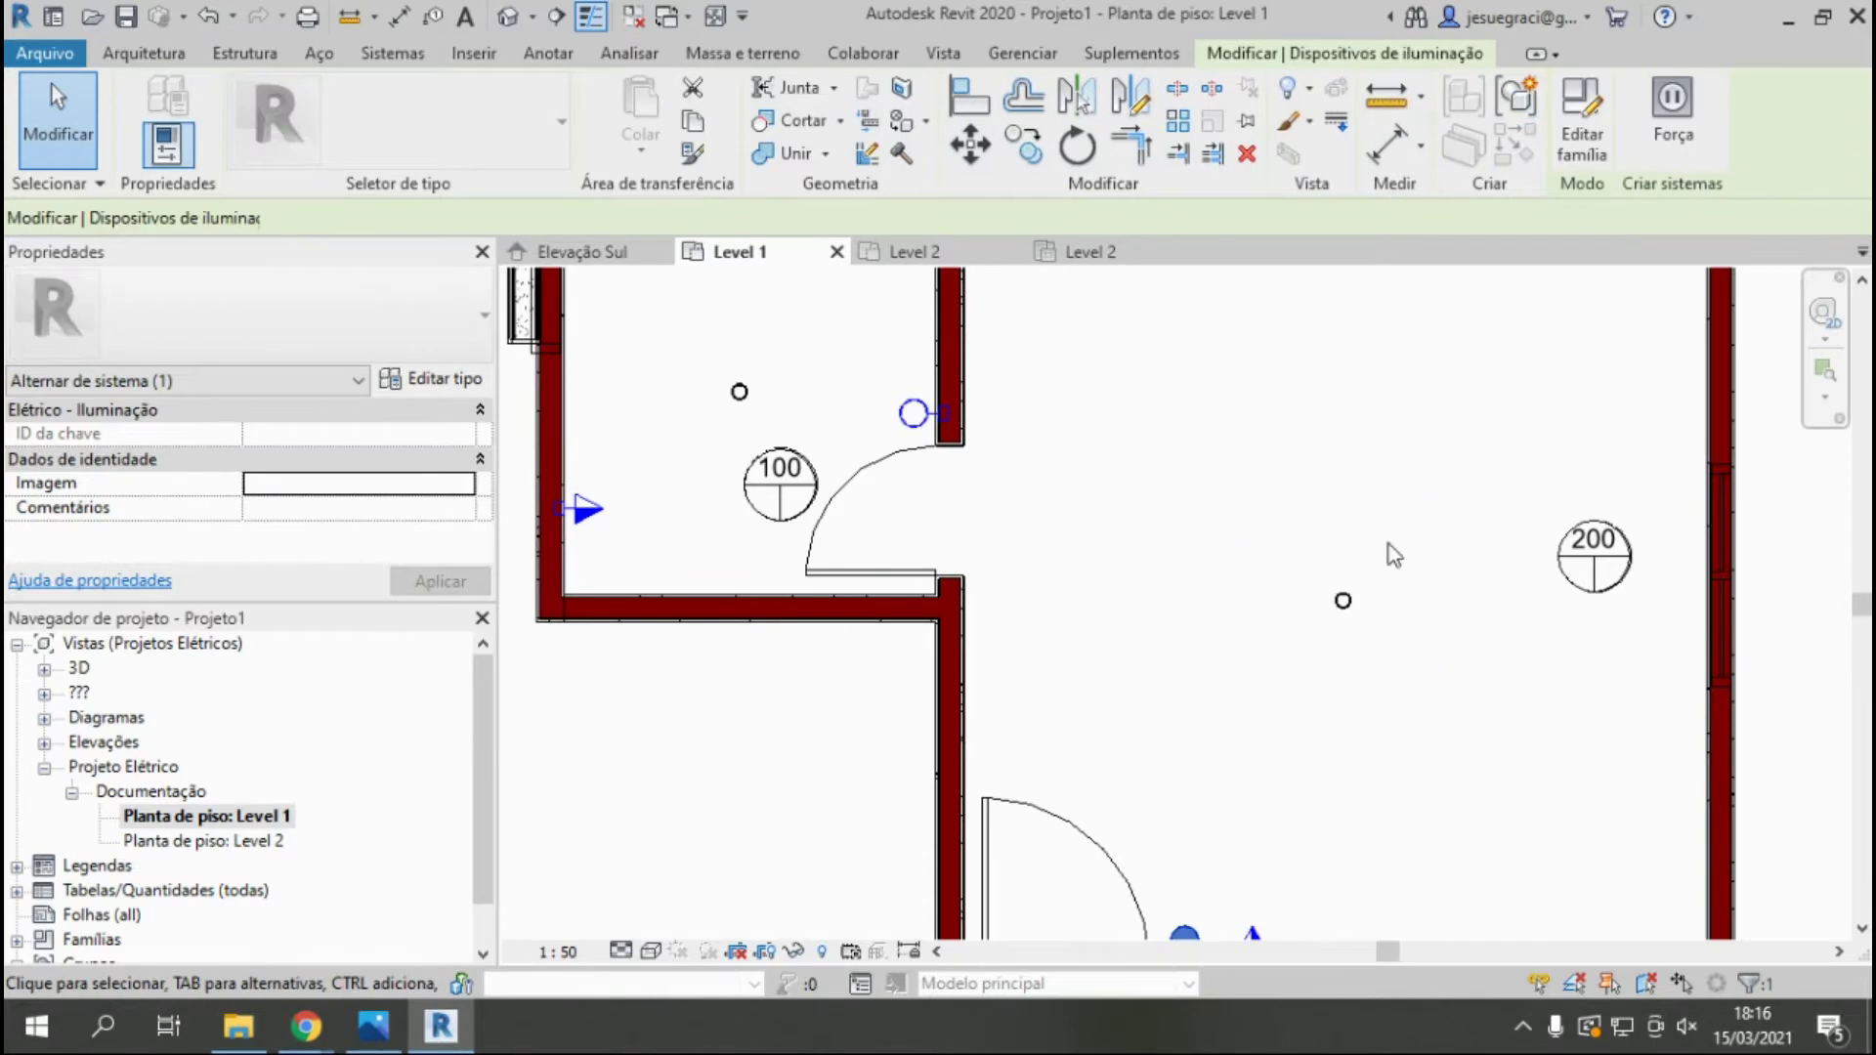
scroll(1368, 536, "down", 2)
scroll(332, 488, "down", 5)
scroll(332, 488, "up", 2)
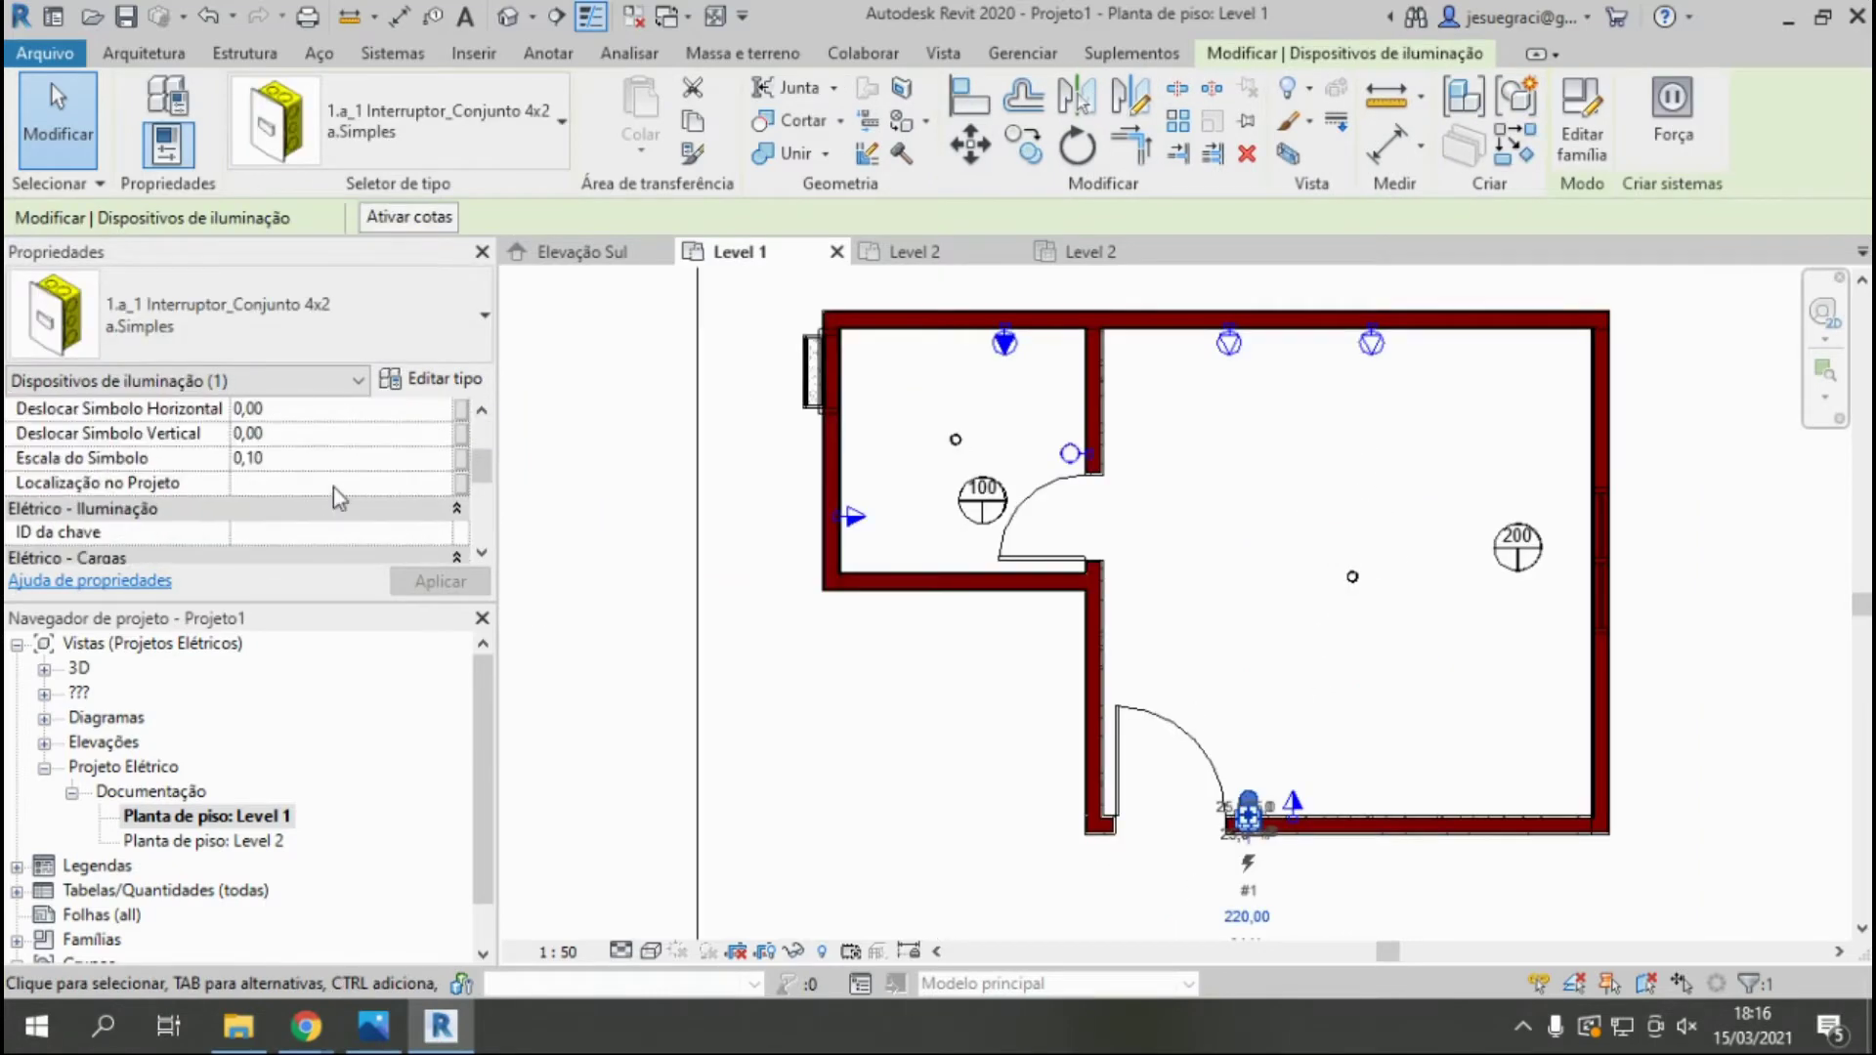
scroll(297, 483, "down", 3)
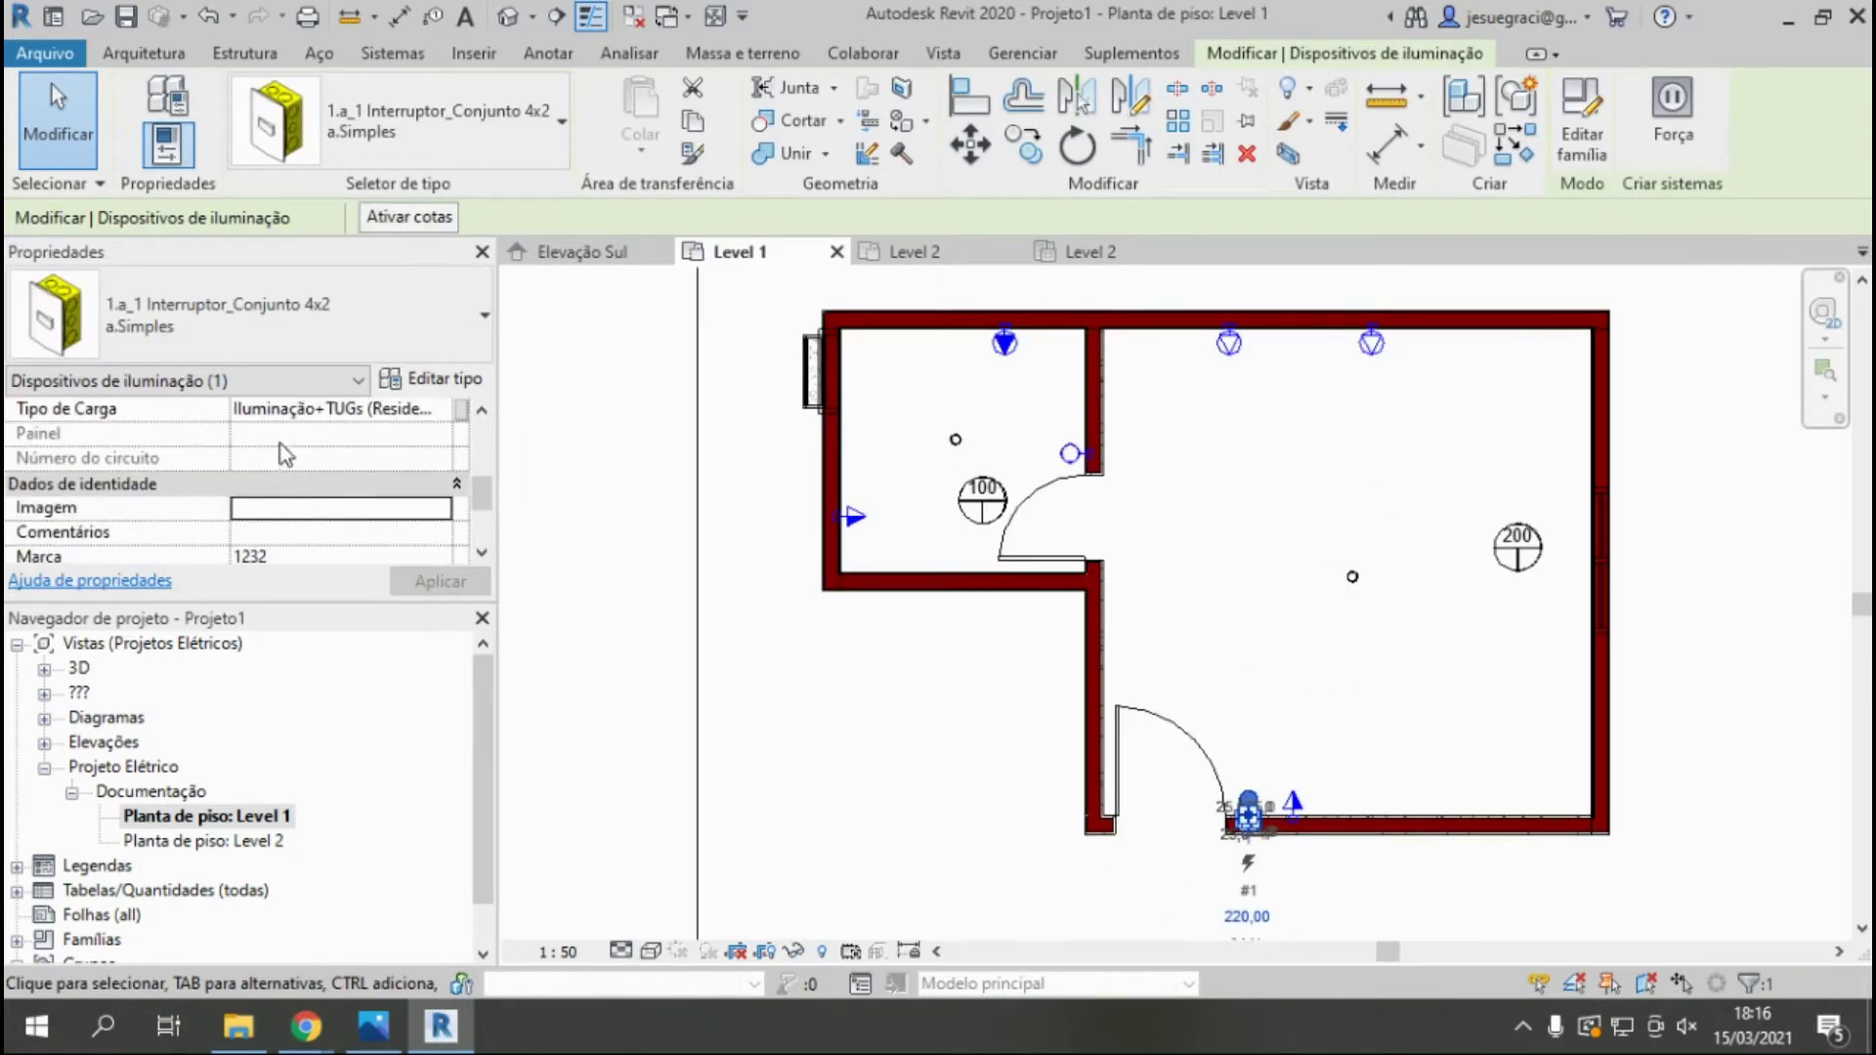
scroll(280, 444, "down", 2)
scroll(284, 459, "down", 2)
scroll(288, 488, "up", 3)
scroll(295, 518, "up", 3)
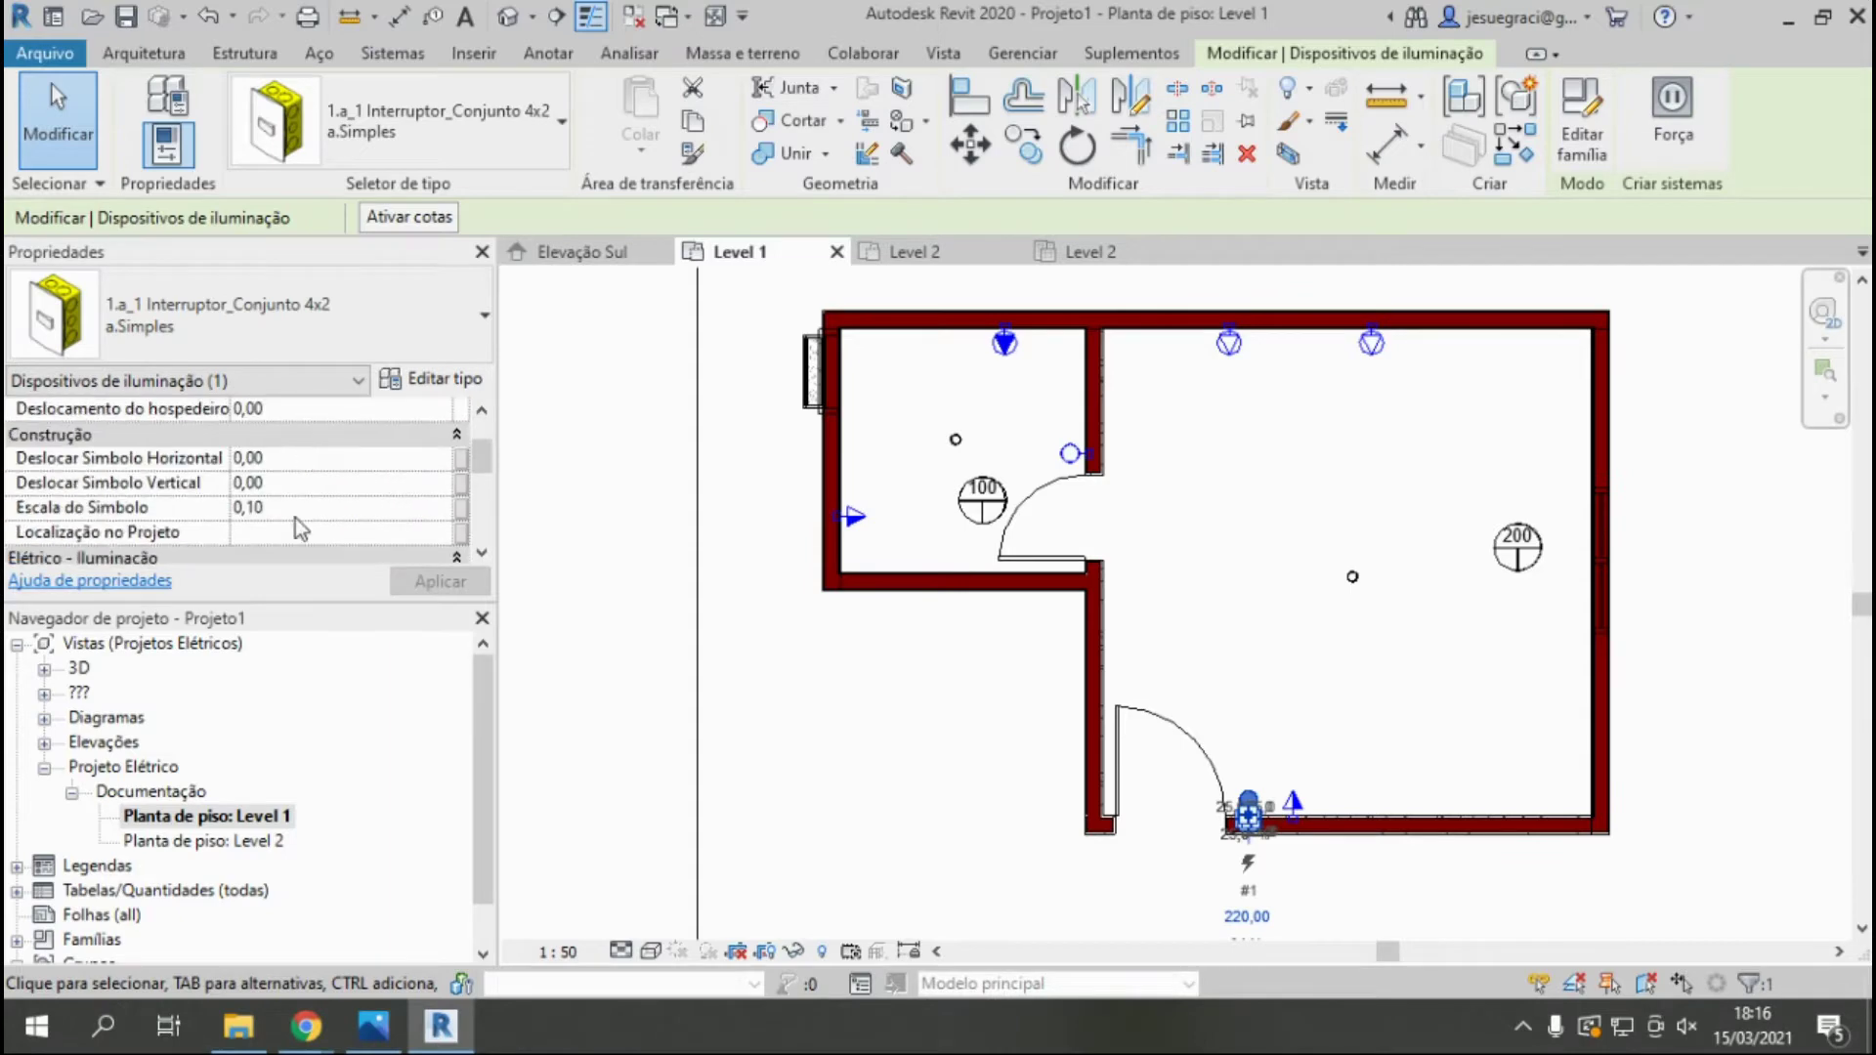
scroll(295, 518, "down", 2)
Set the switch's ID da chave property to 'a'.
left_click(277, 531)
type("a")
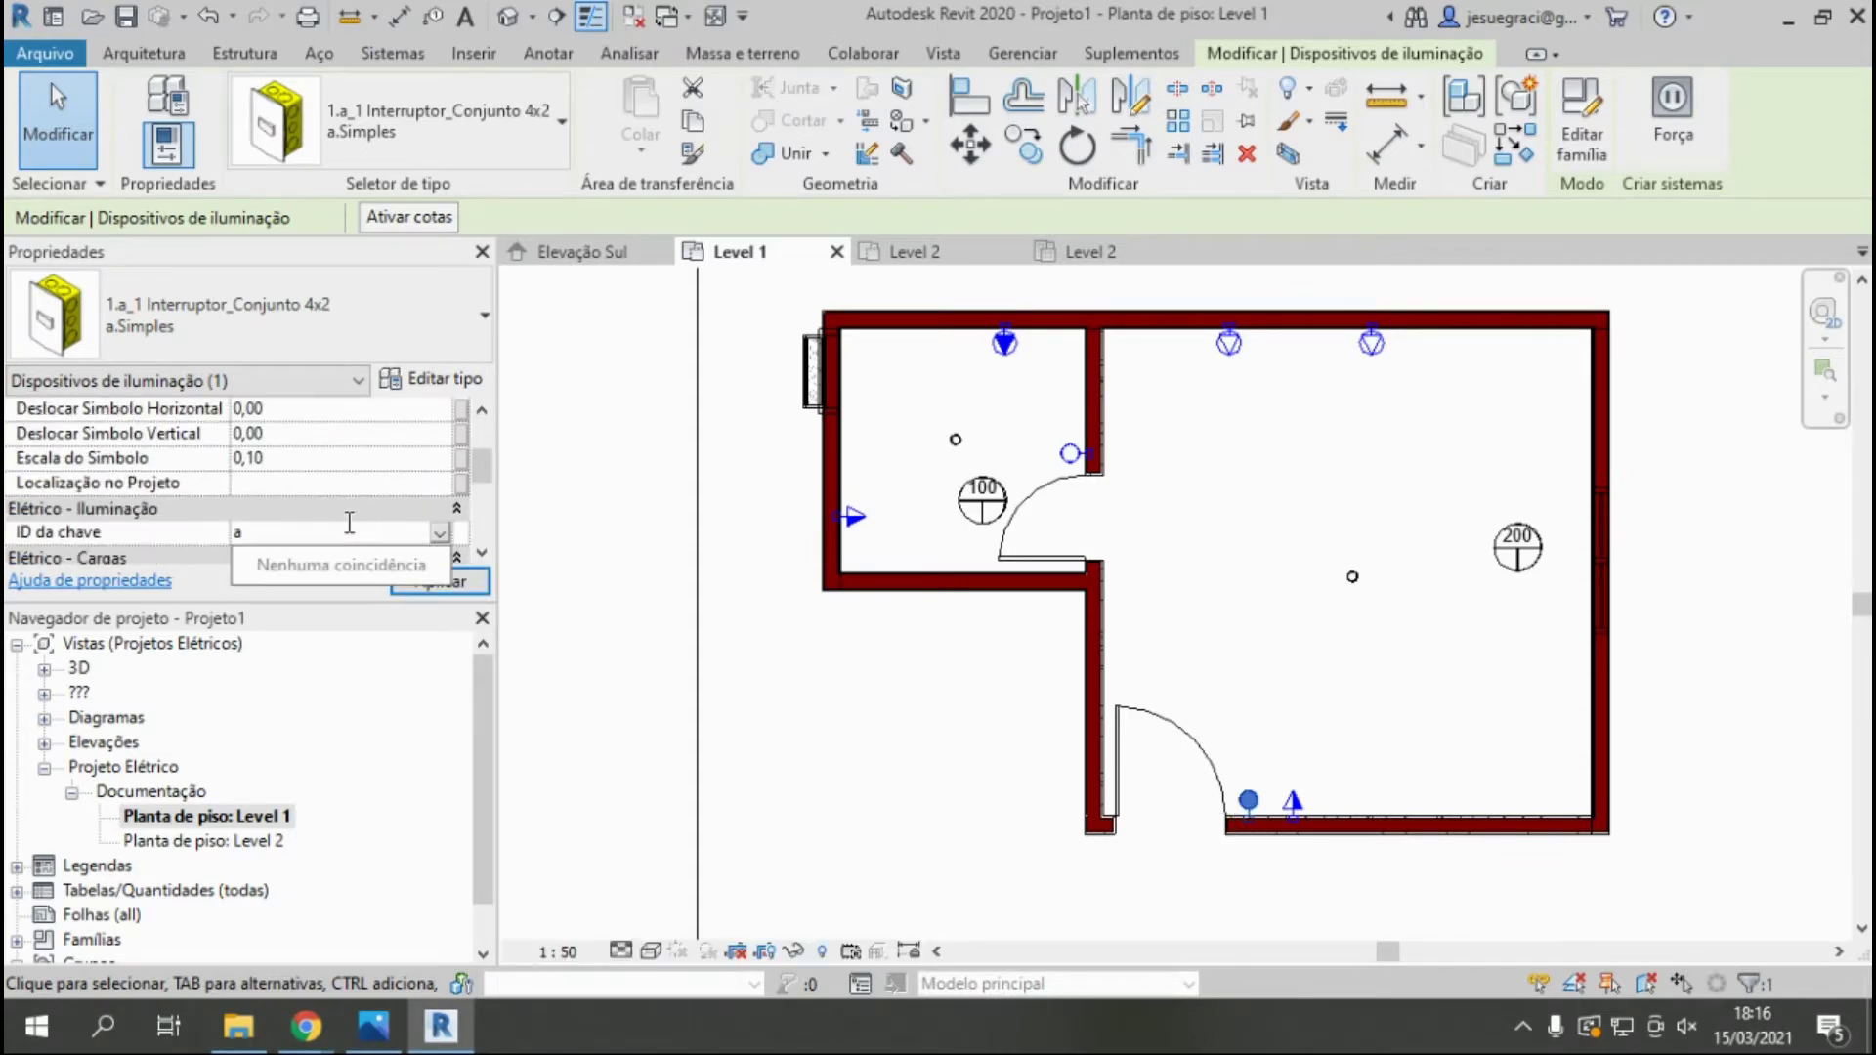
key("Return")
left_click(1217, 647)
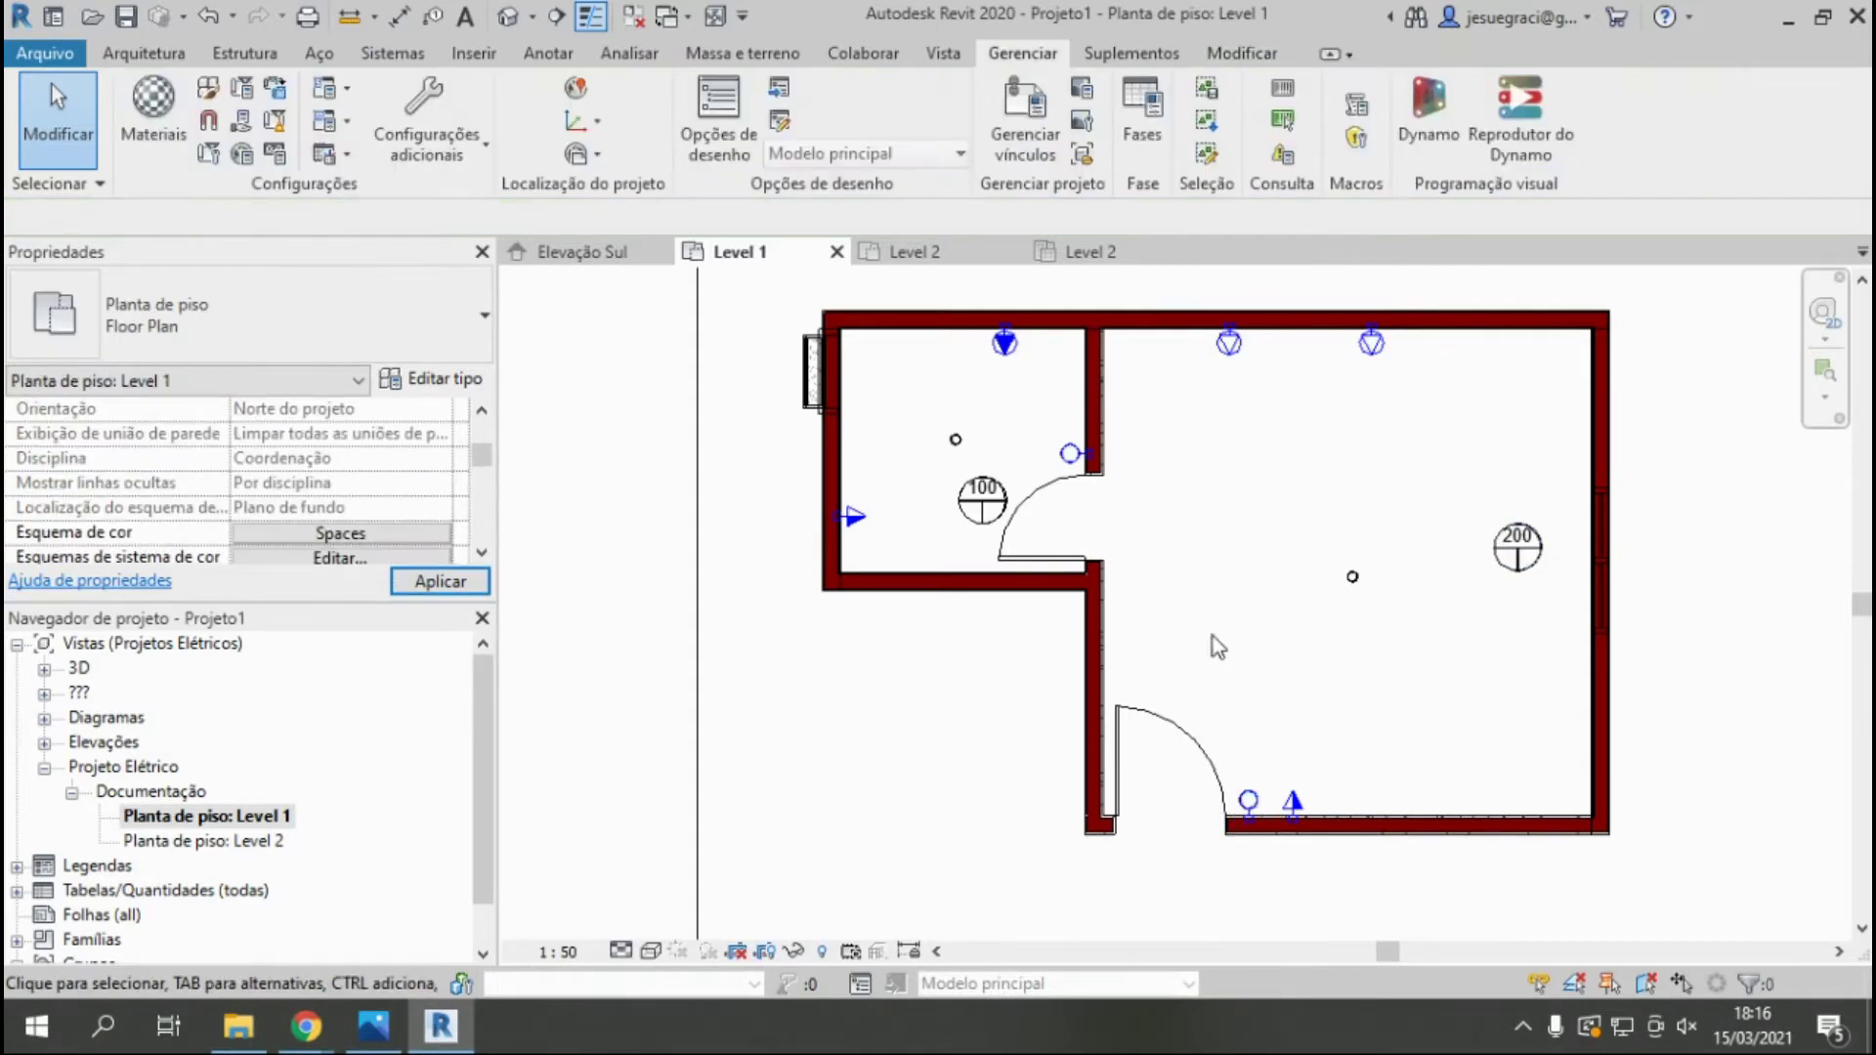
scroll(1563, 537, "up", 2)
scroll(1578, 518, "down", 2)
scroll(1534, 557, "up", 2)
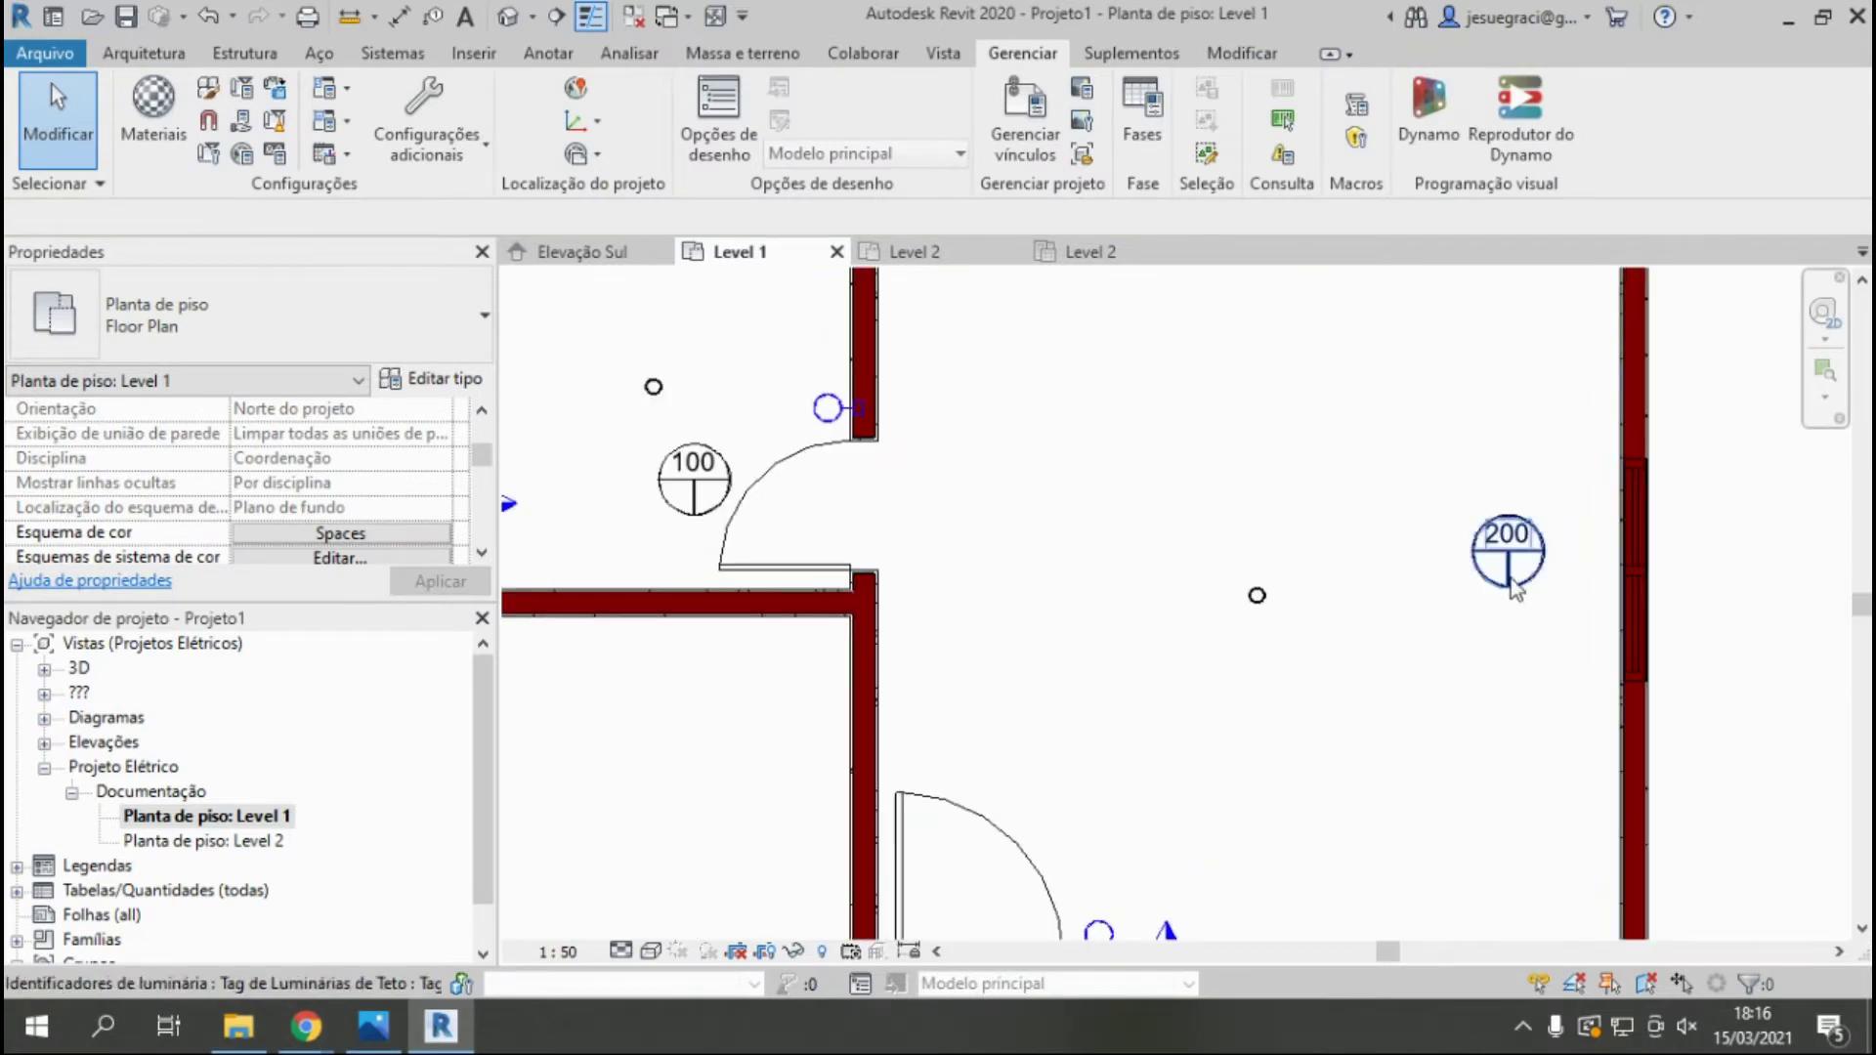
Check the 200-tagged light's switch system now shows switch ID a.
left_click(1257, 597)
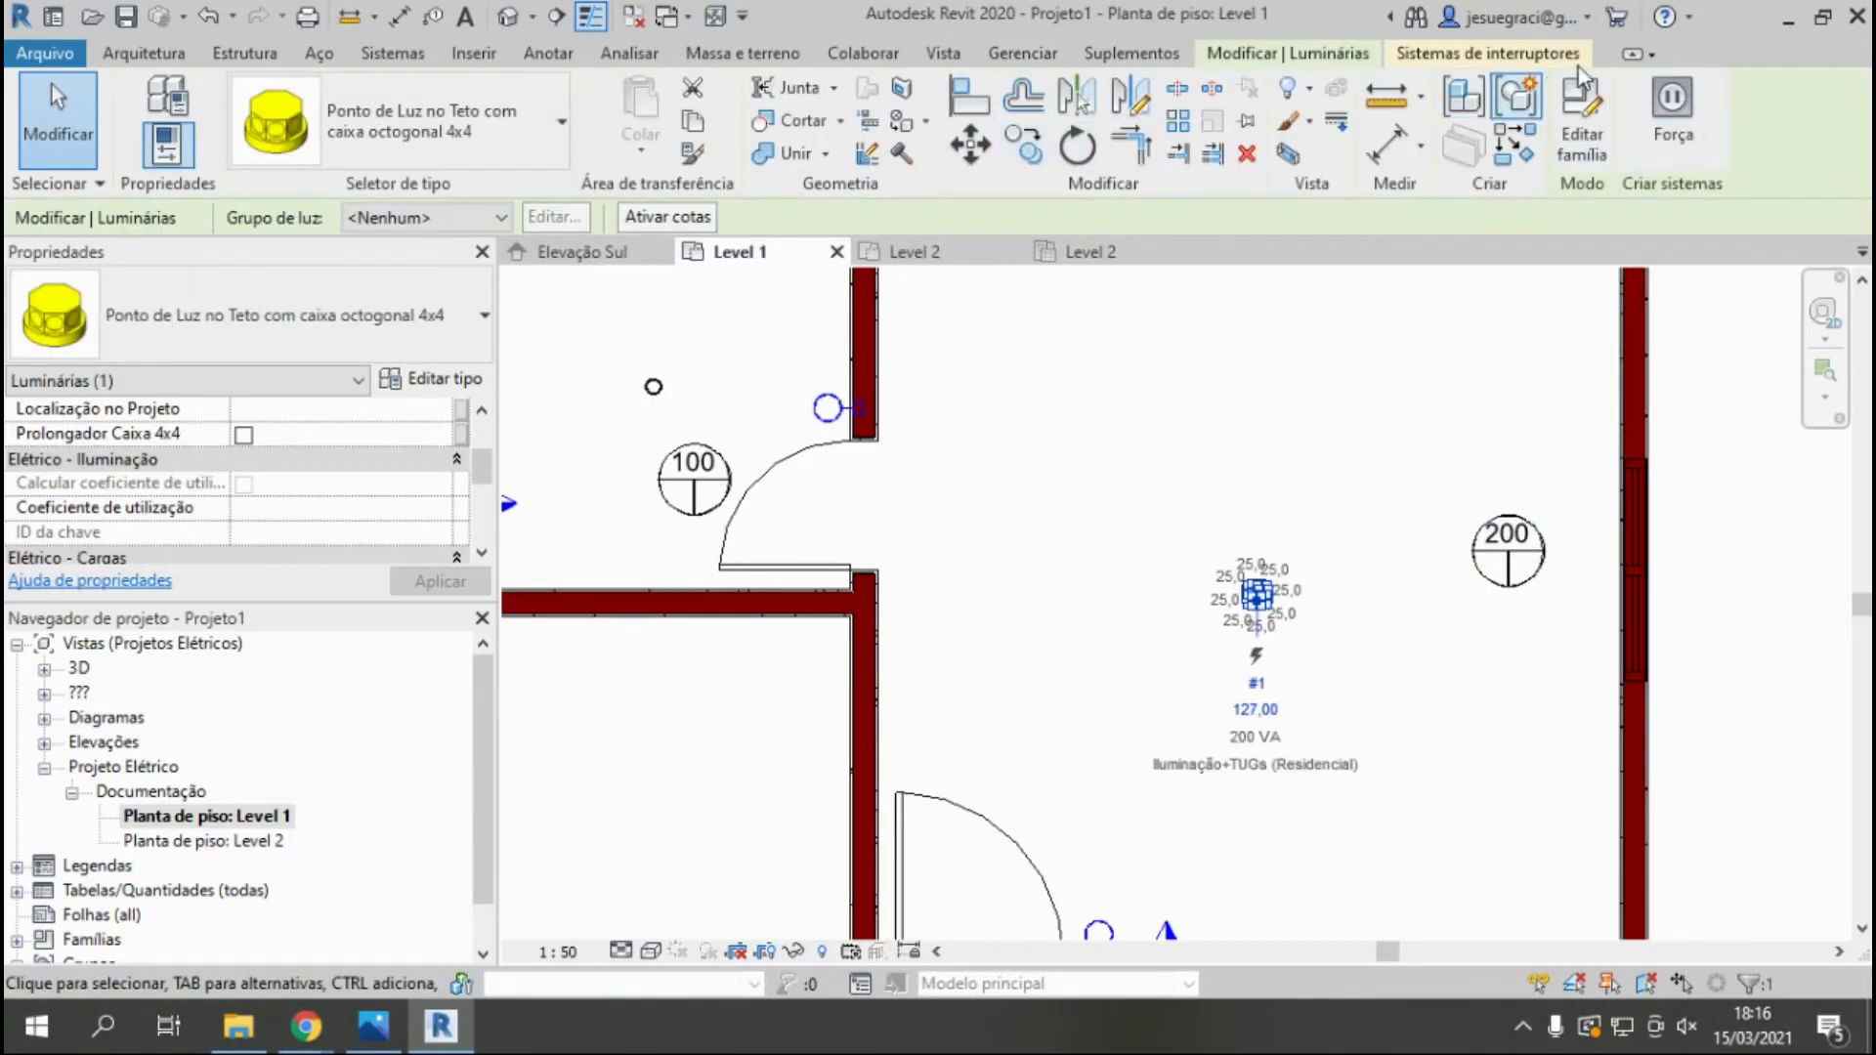
left_click(1487, 53)
key("Escape")
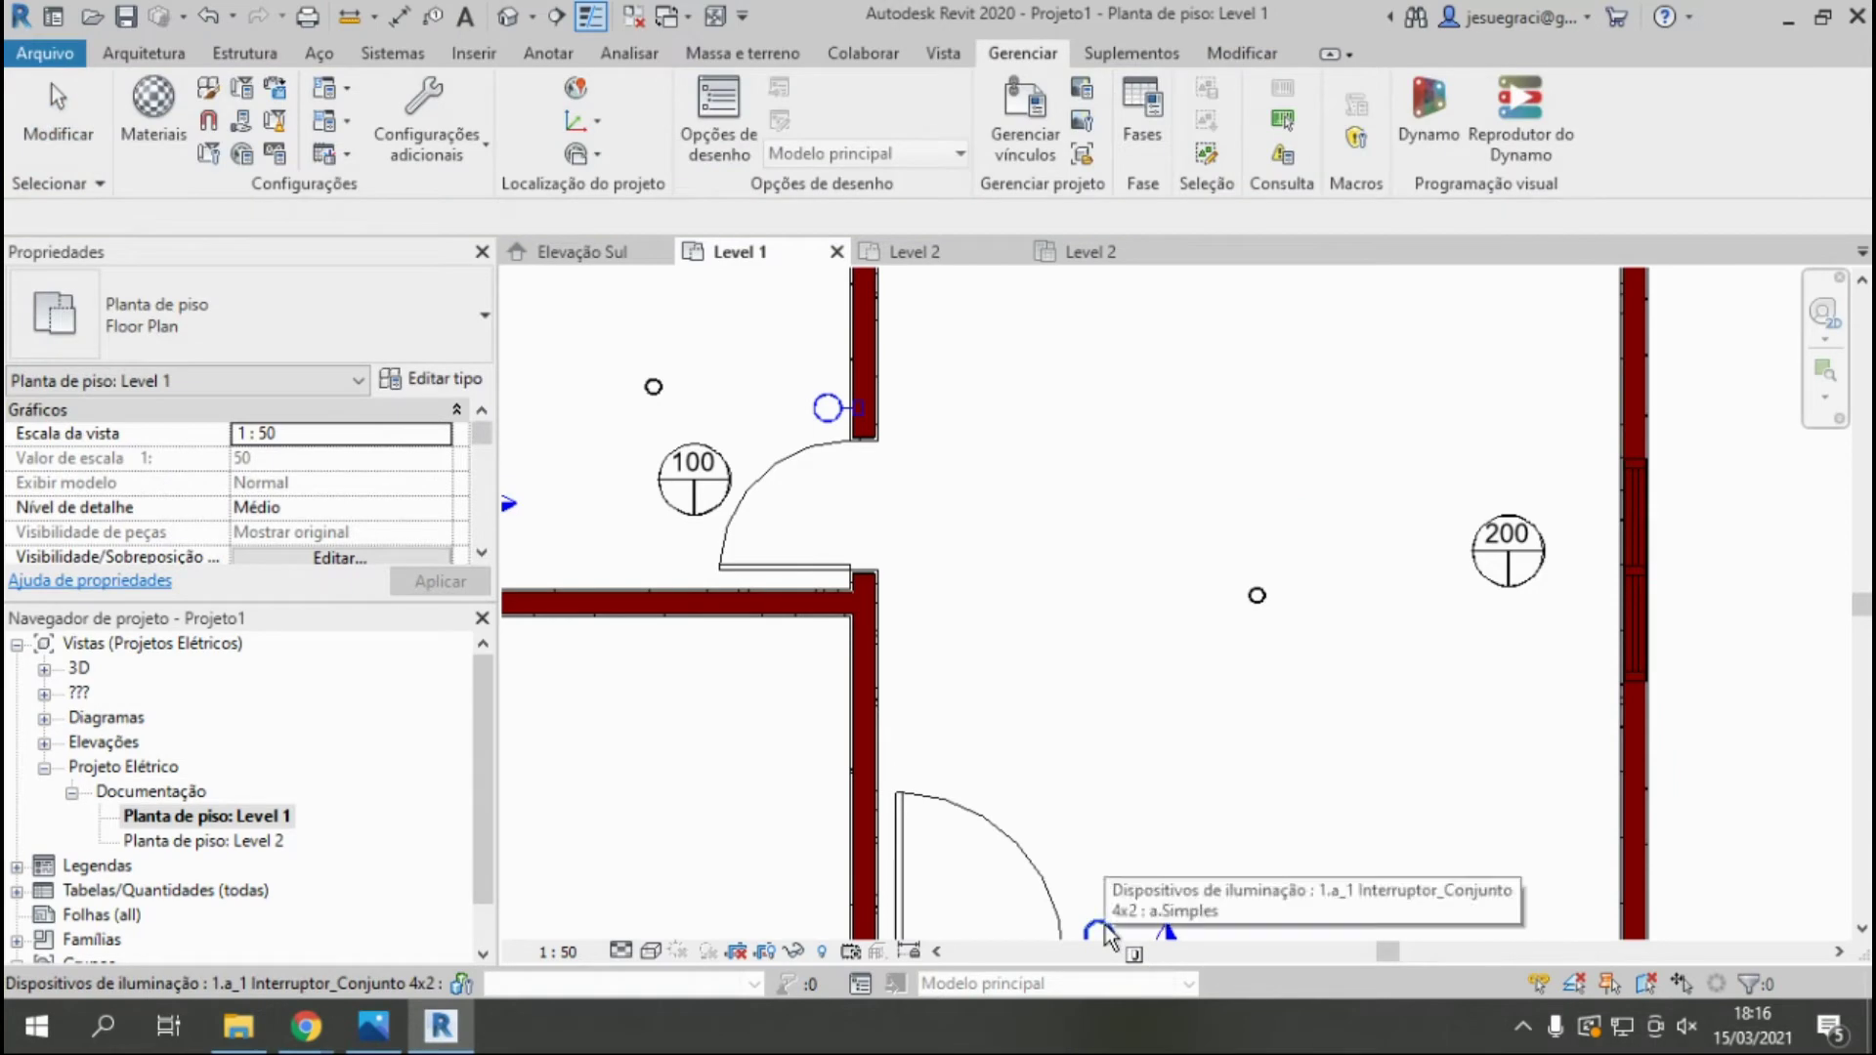
left_click(1257, 597)
left_click(1323, 653)
scroll(1348, 703, "down", 2)
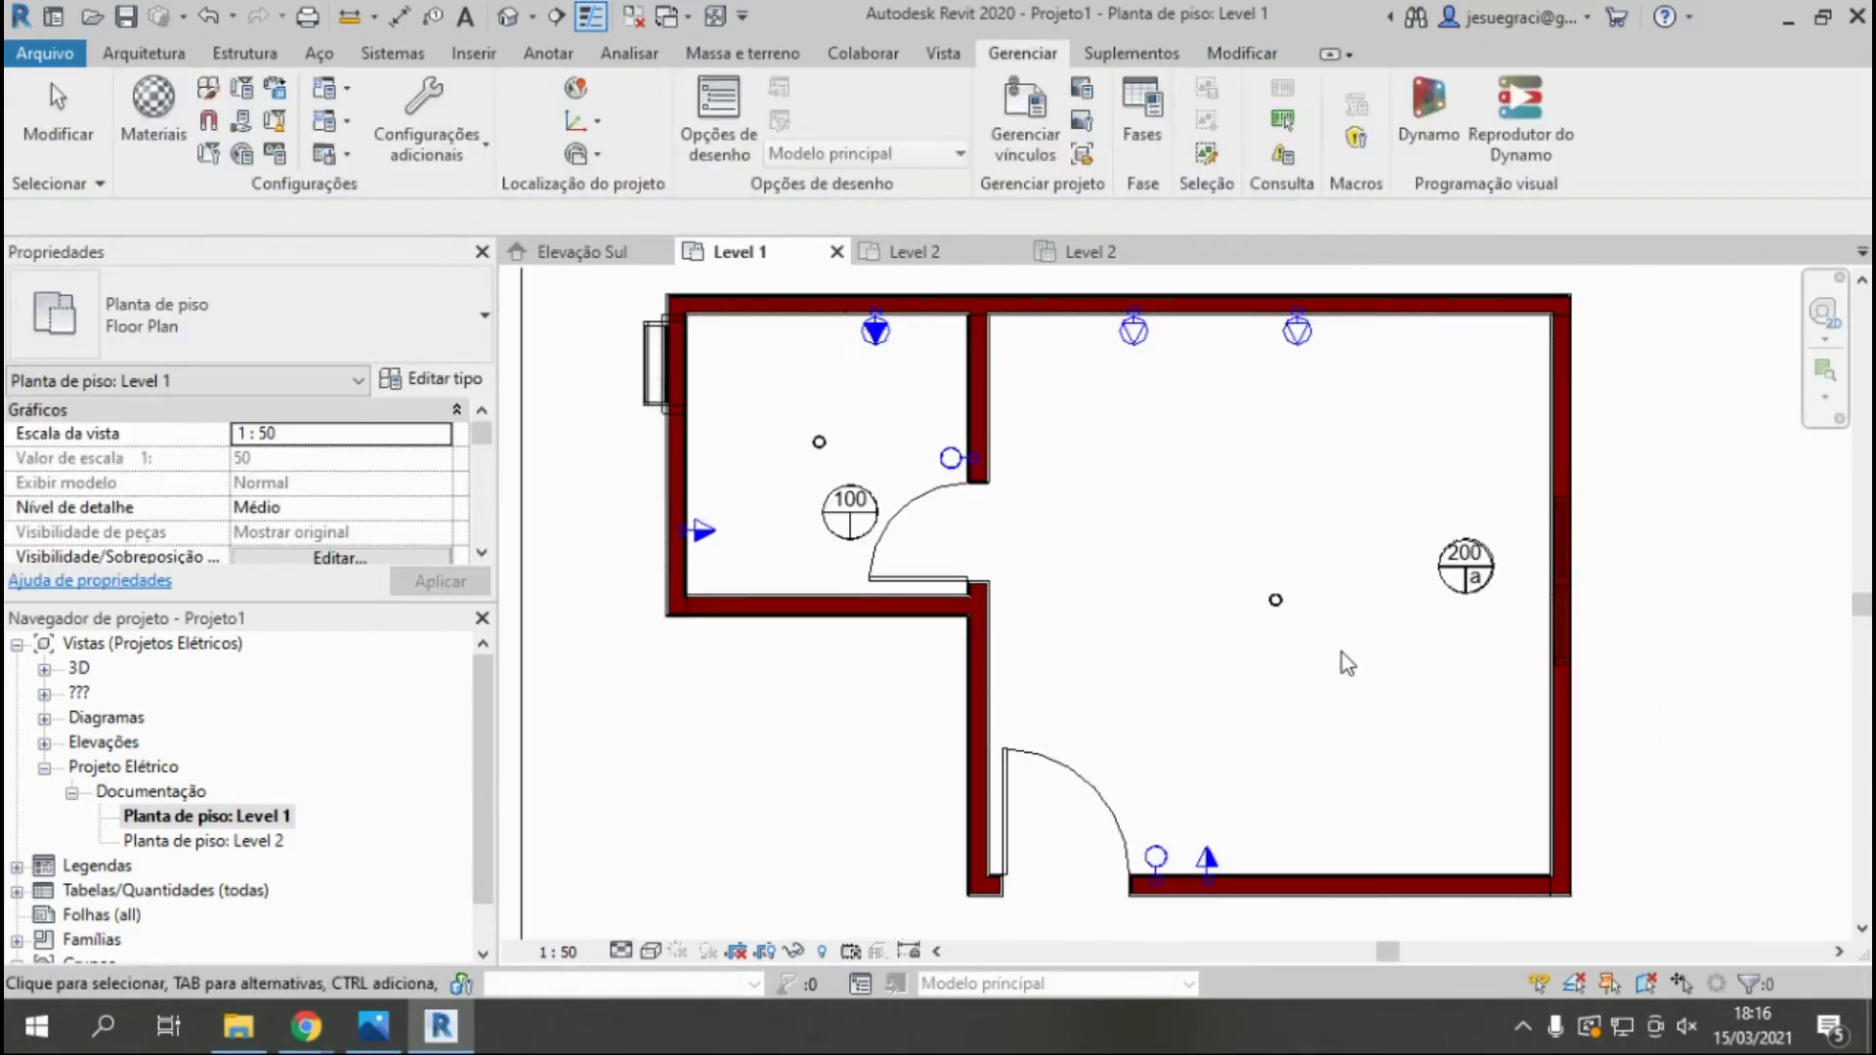
scroll(649, 73, "up", 5)
left_click(987, 93)
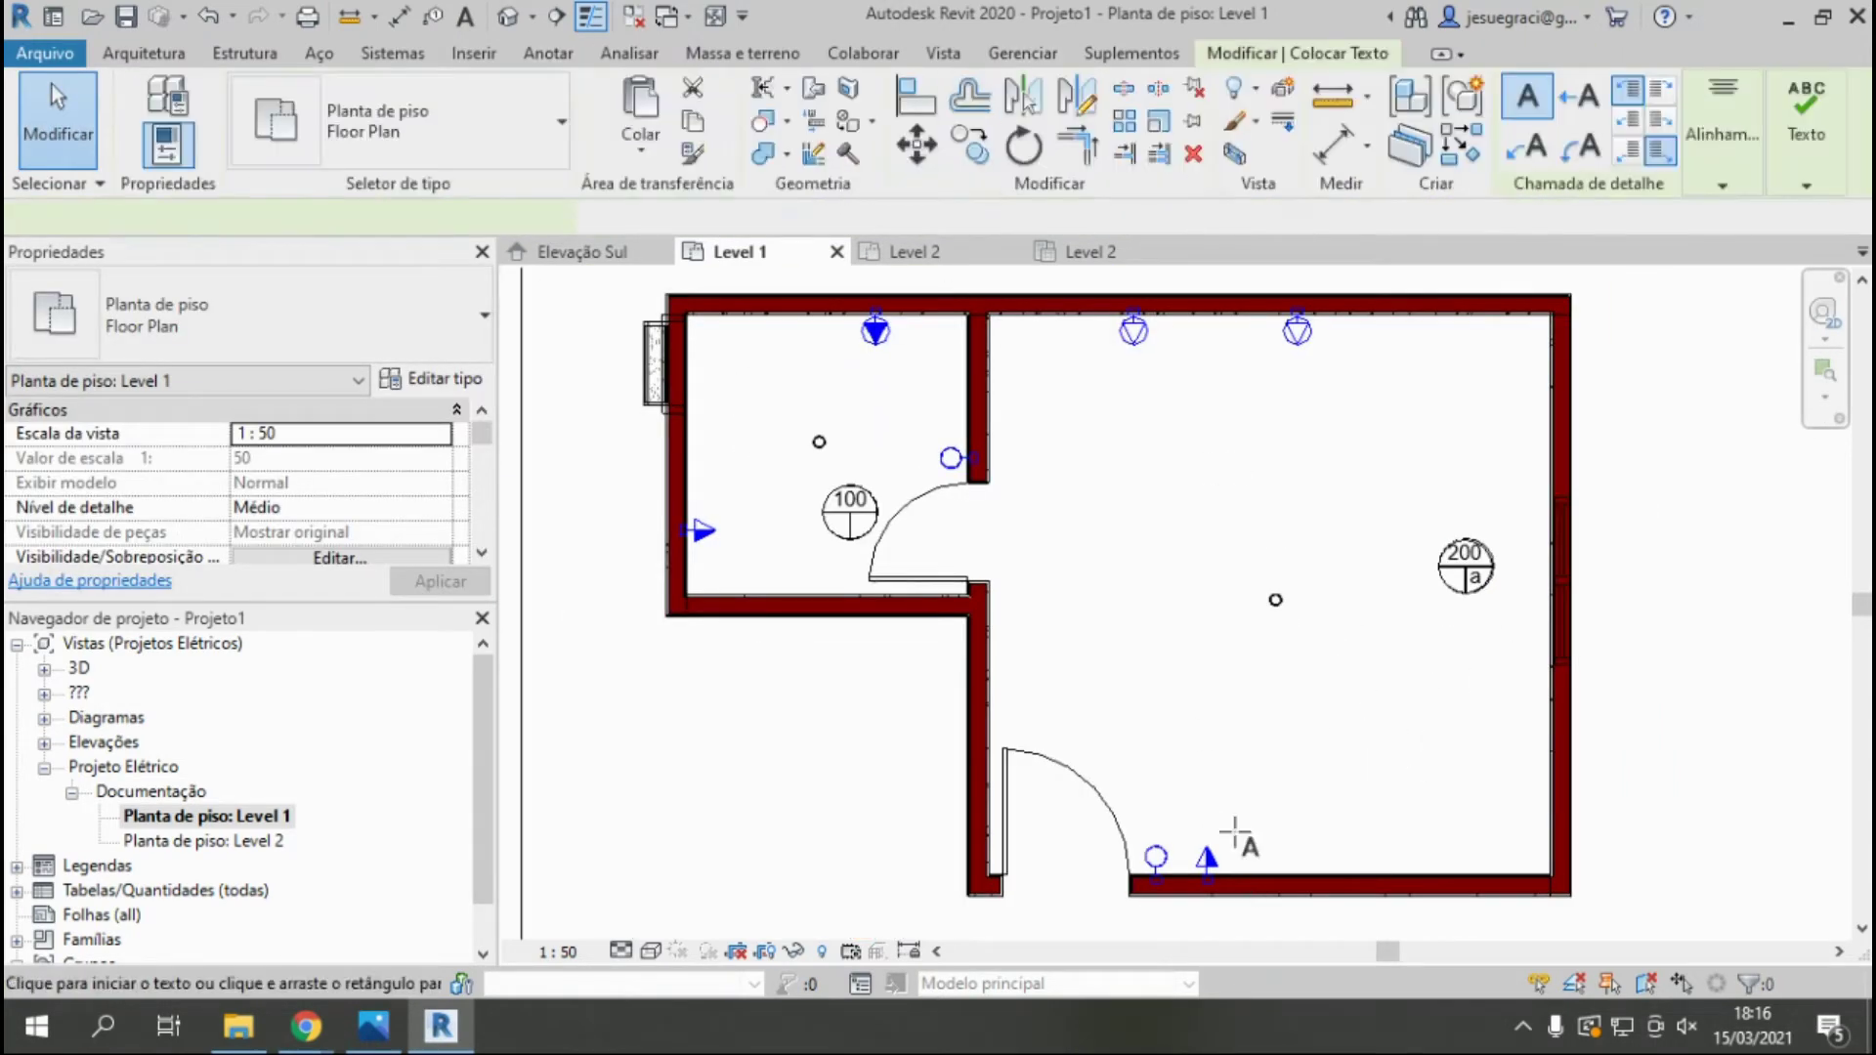
Add a 1a text note beside the lower switch.
scroll(1242, 879, "up", 2)
left_click(1157, 781)
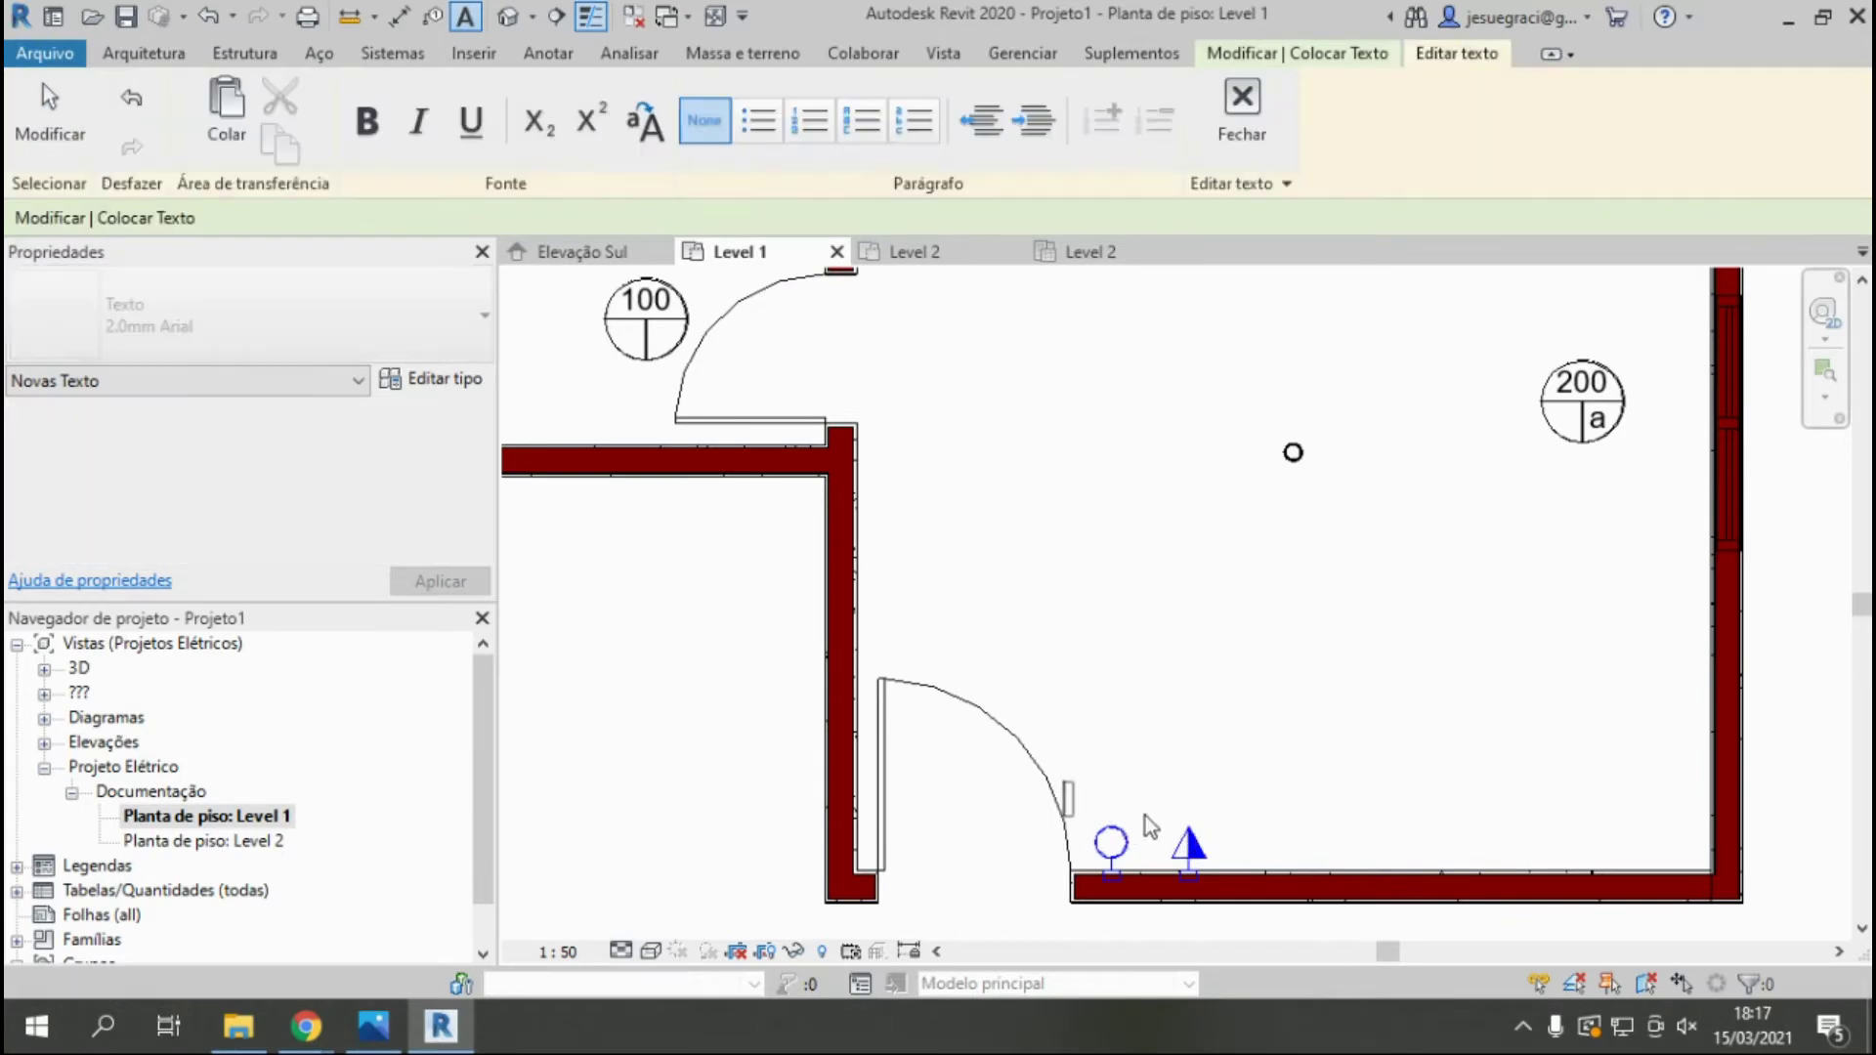
key("Escape")
scroll(1508, 658, "down", 2)
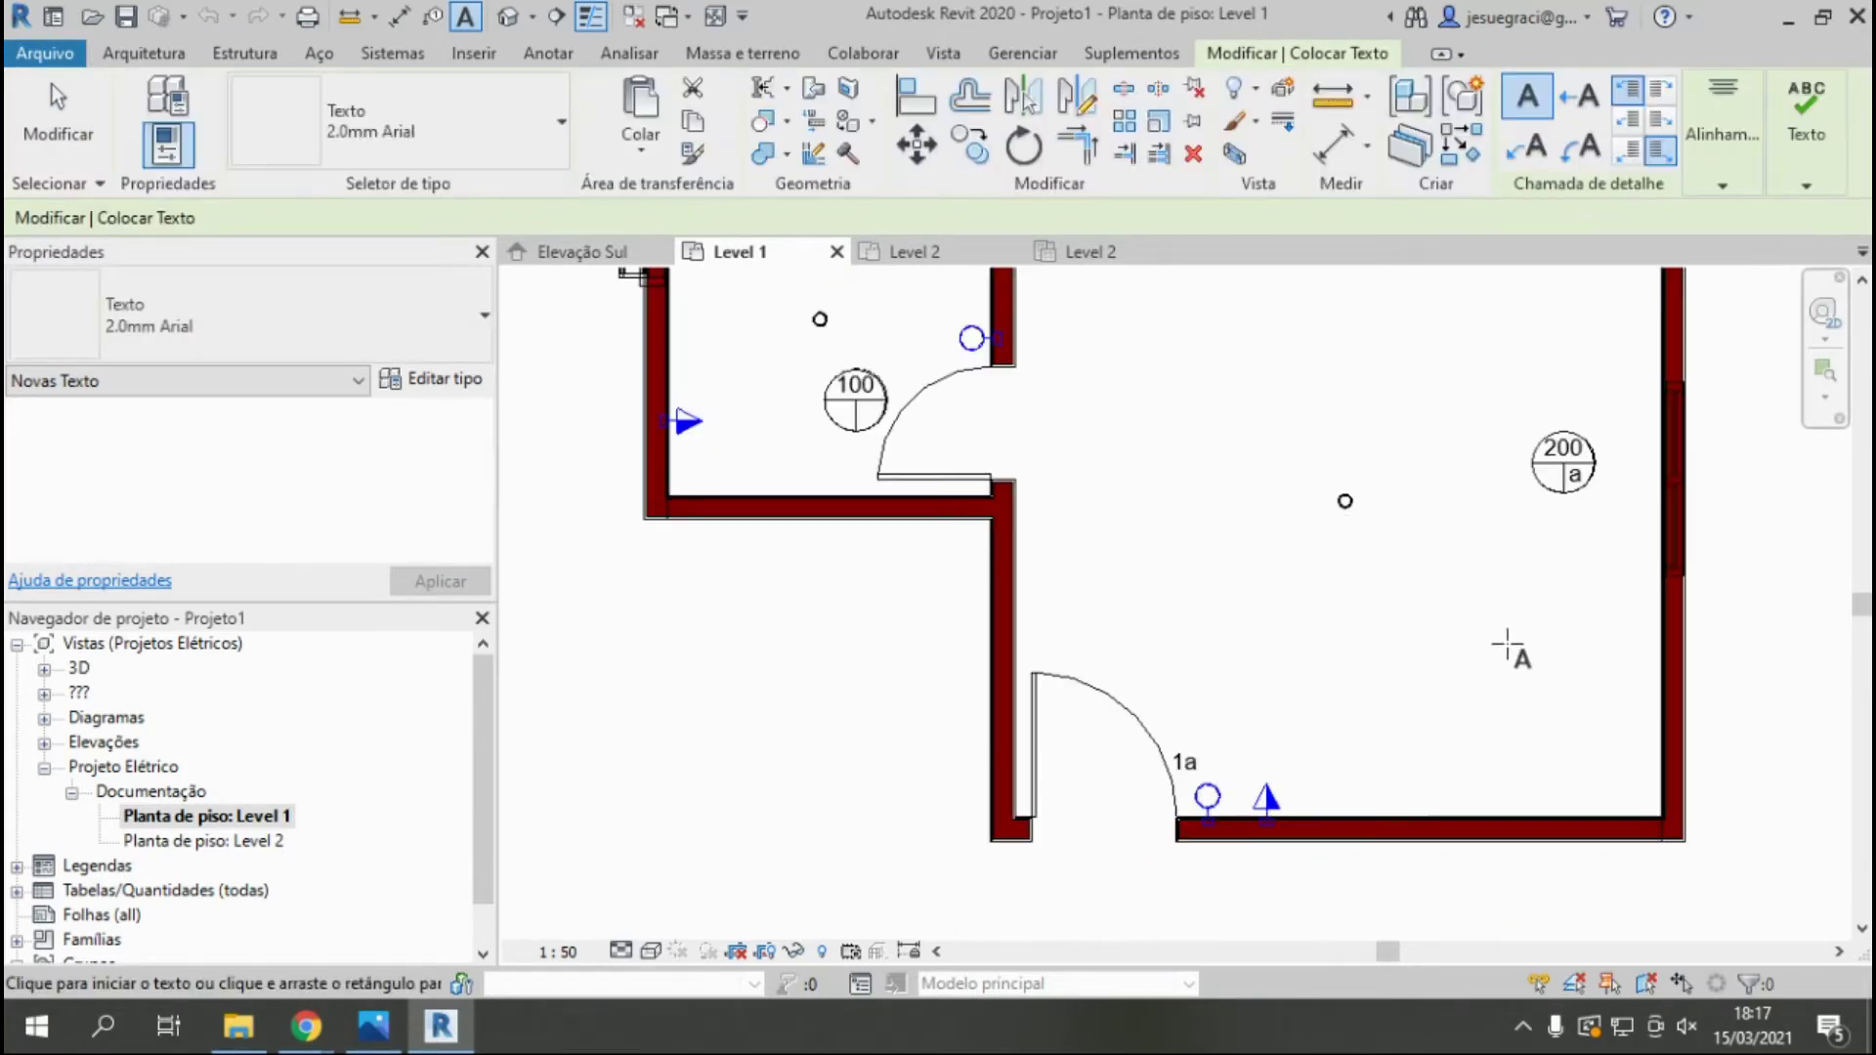
key("Escape")
scroll(1188, 471, "down", 2)
scroll(853, 302, "up", 2)
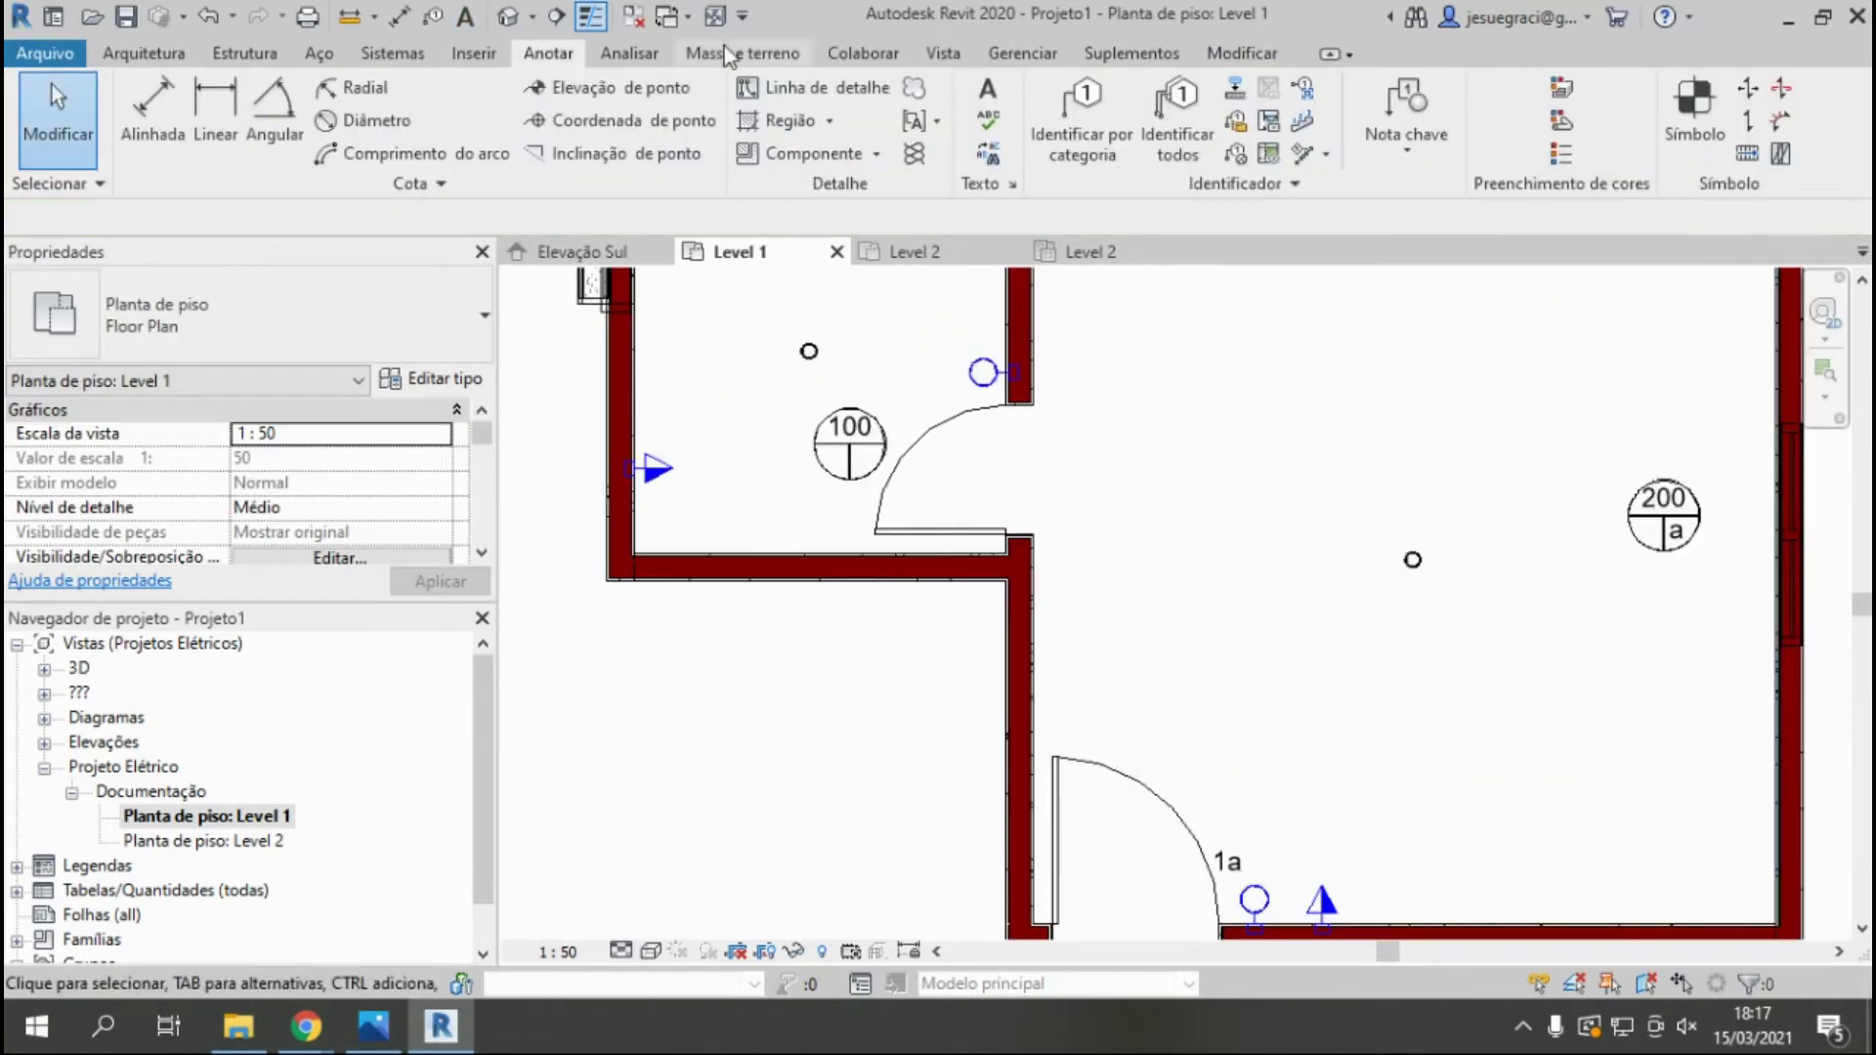
Link the small-room light to its nearby switch and give that switch ID b.
left_click(629, 54)
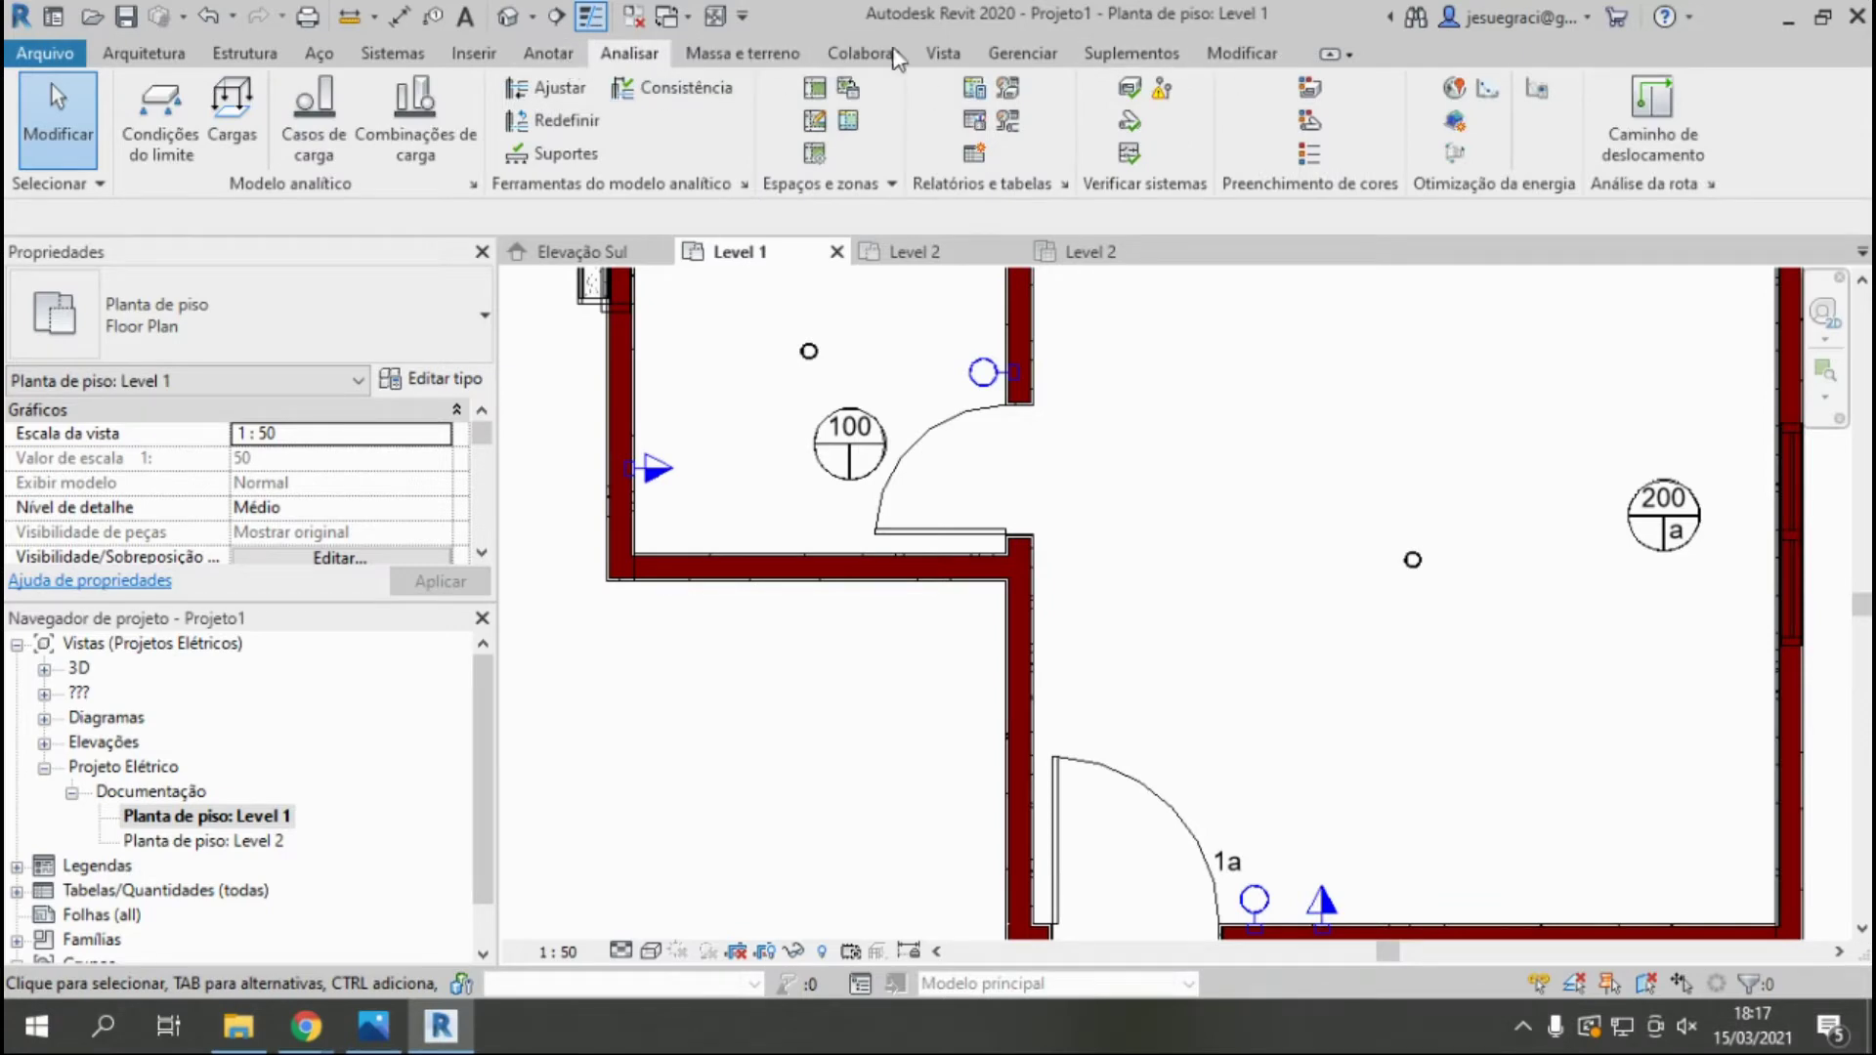
left_click(547, 54)
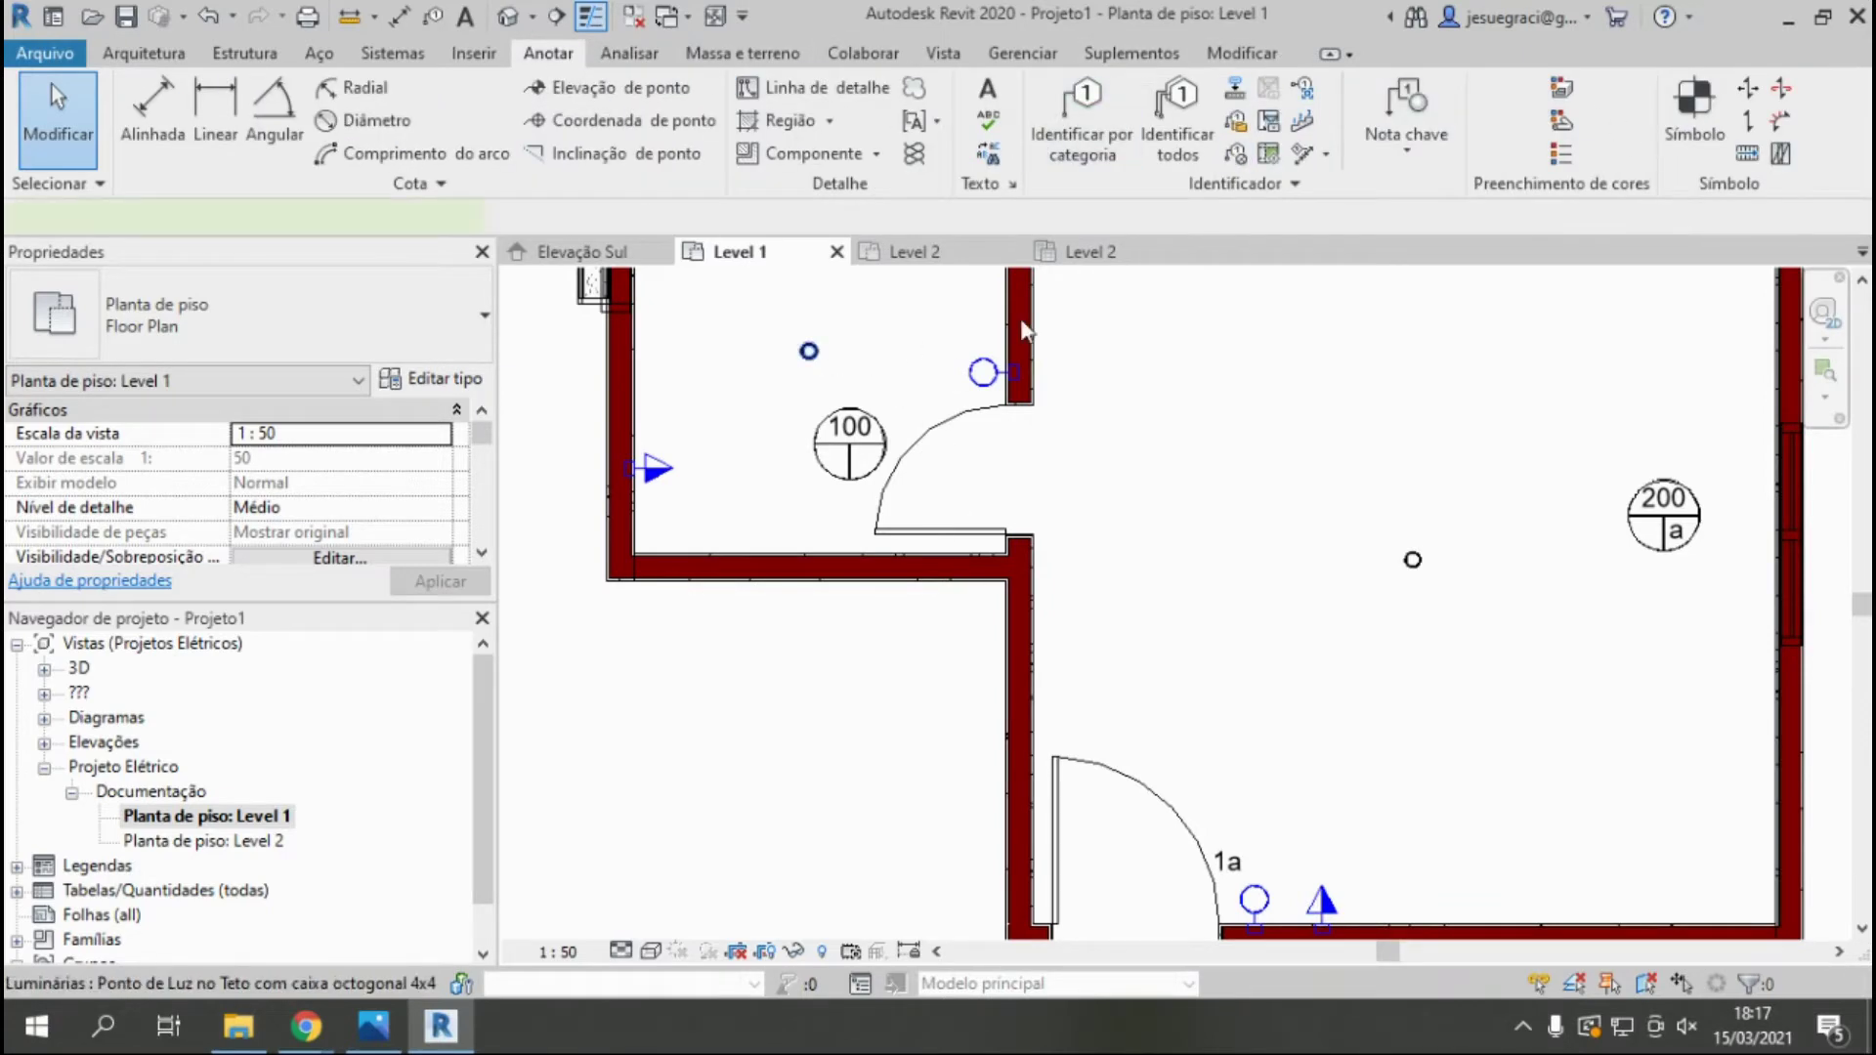
left_click(809, 350)
left_click(1715, 122)
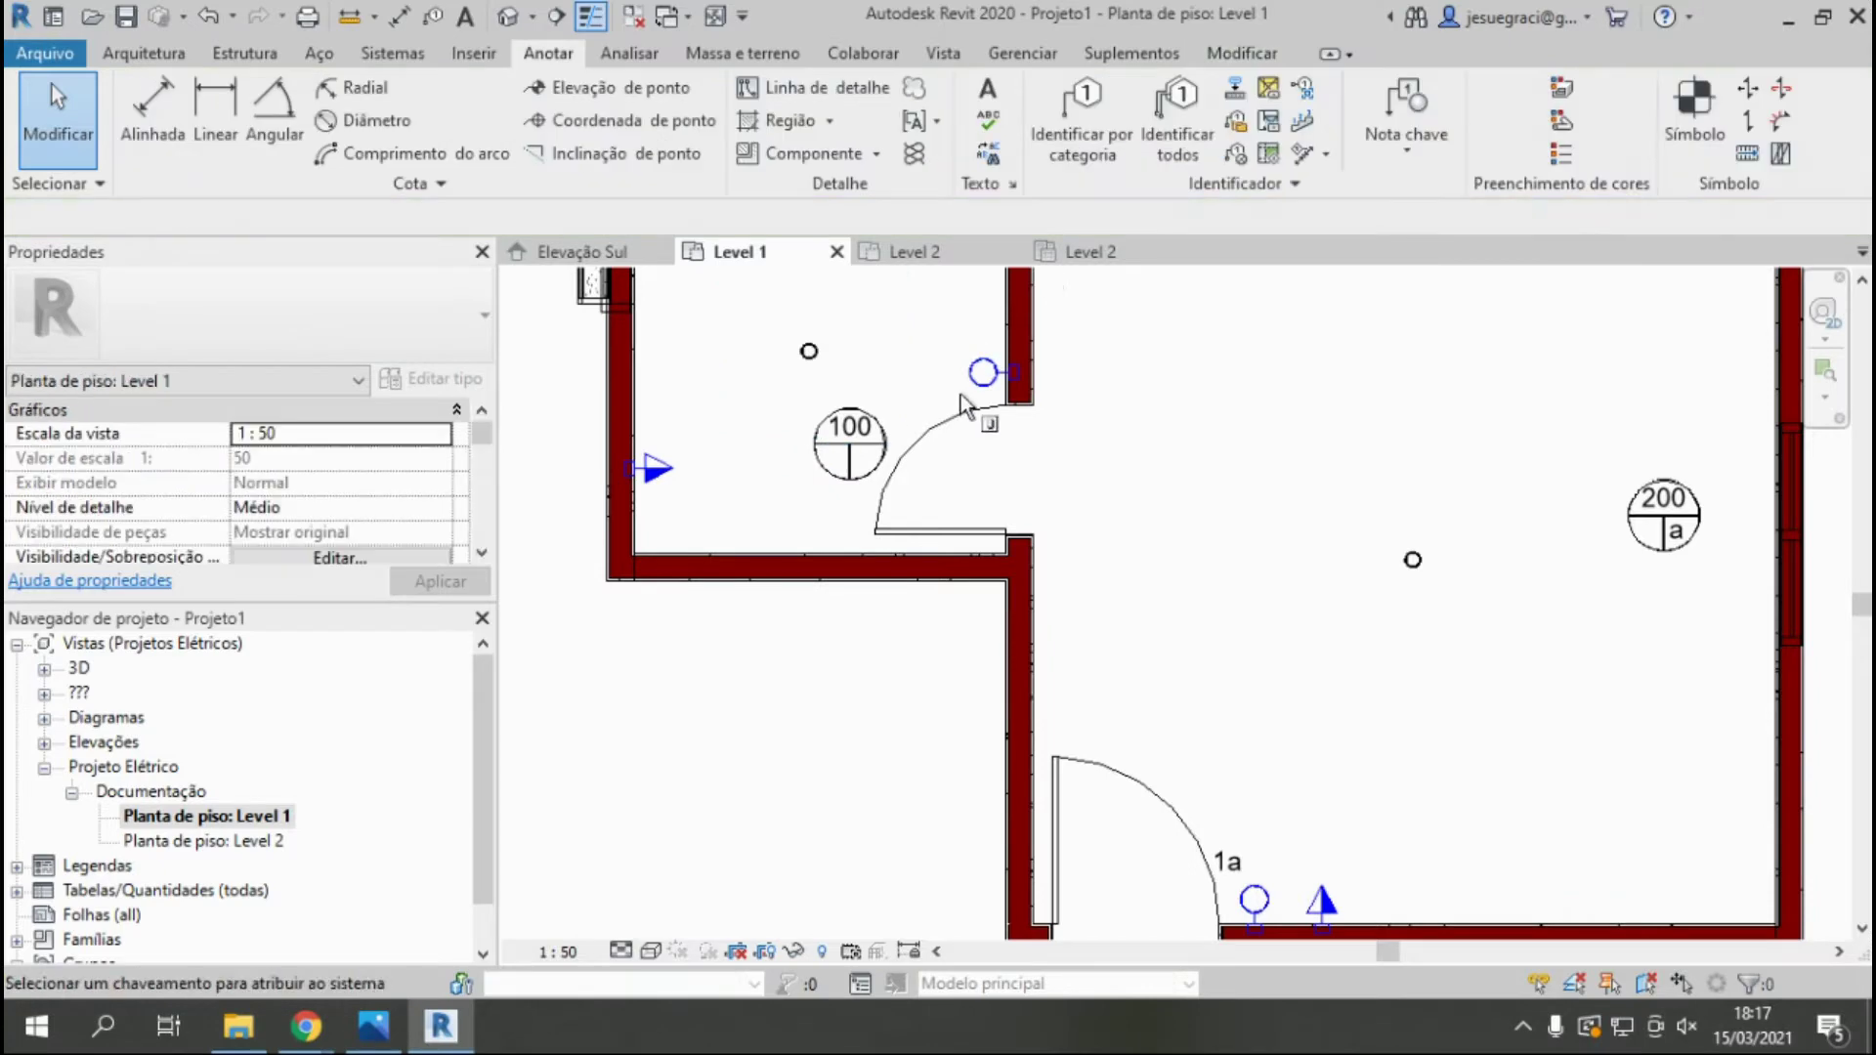
left_click(983, 372)
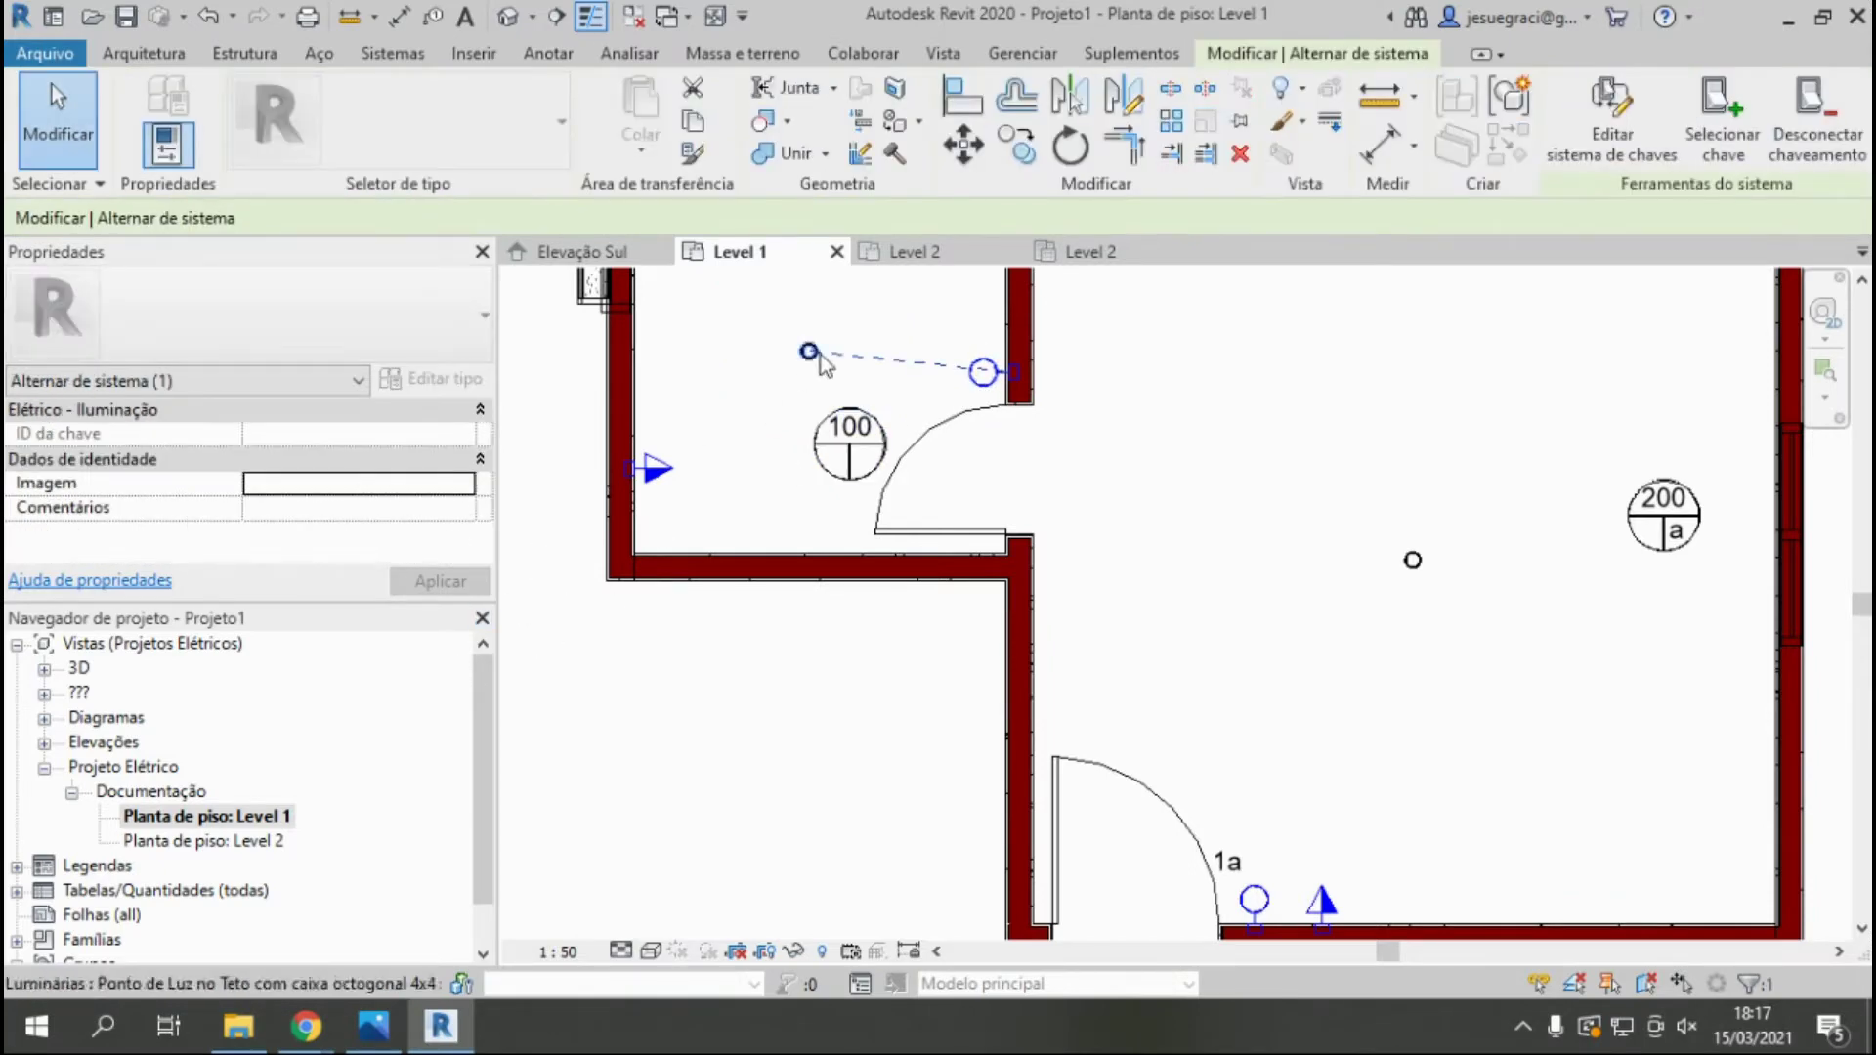
left_click(997, 374)
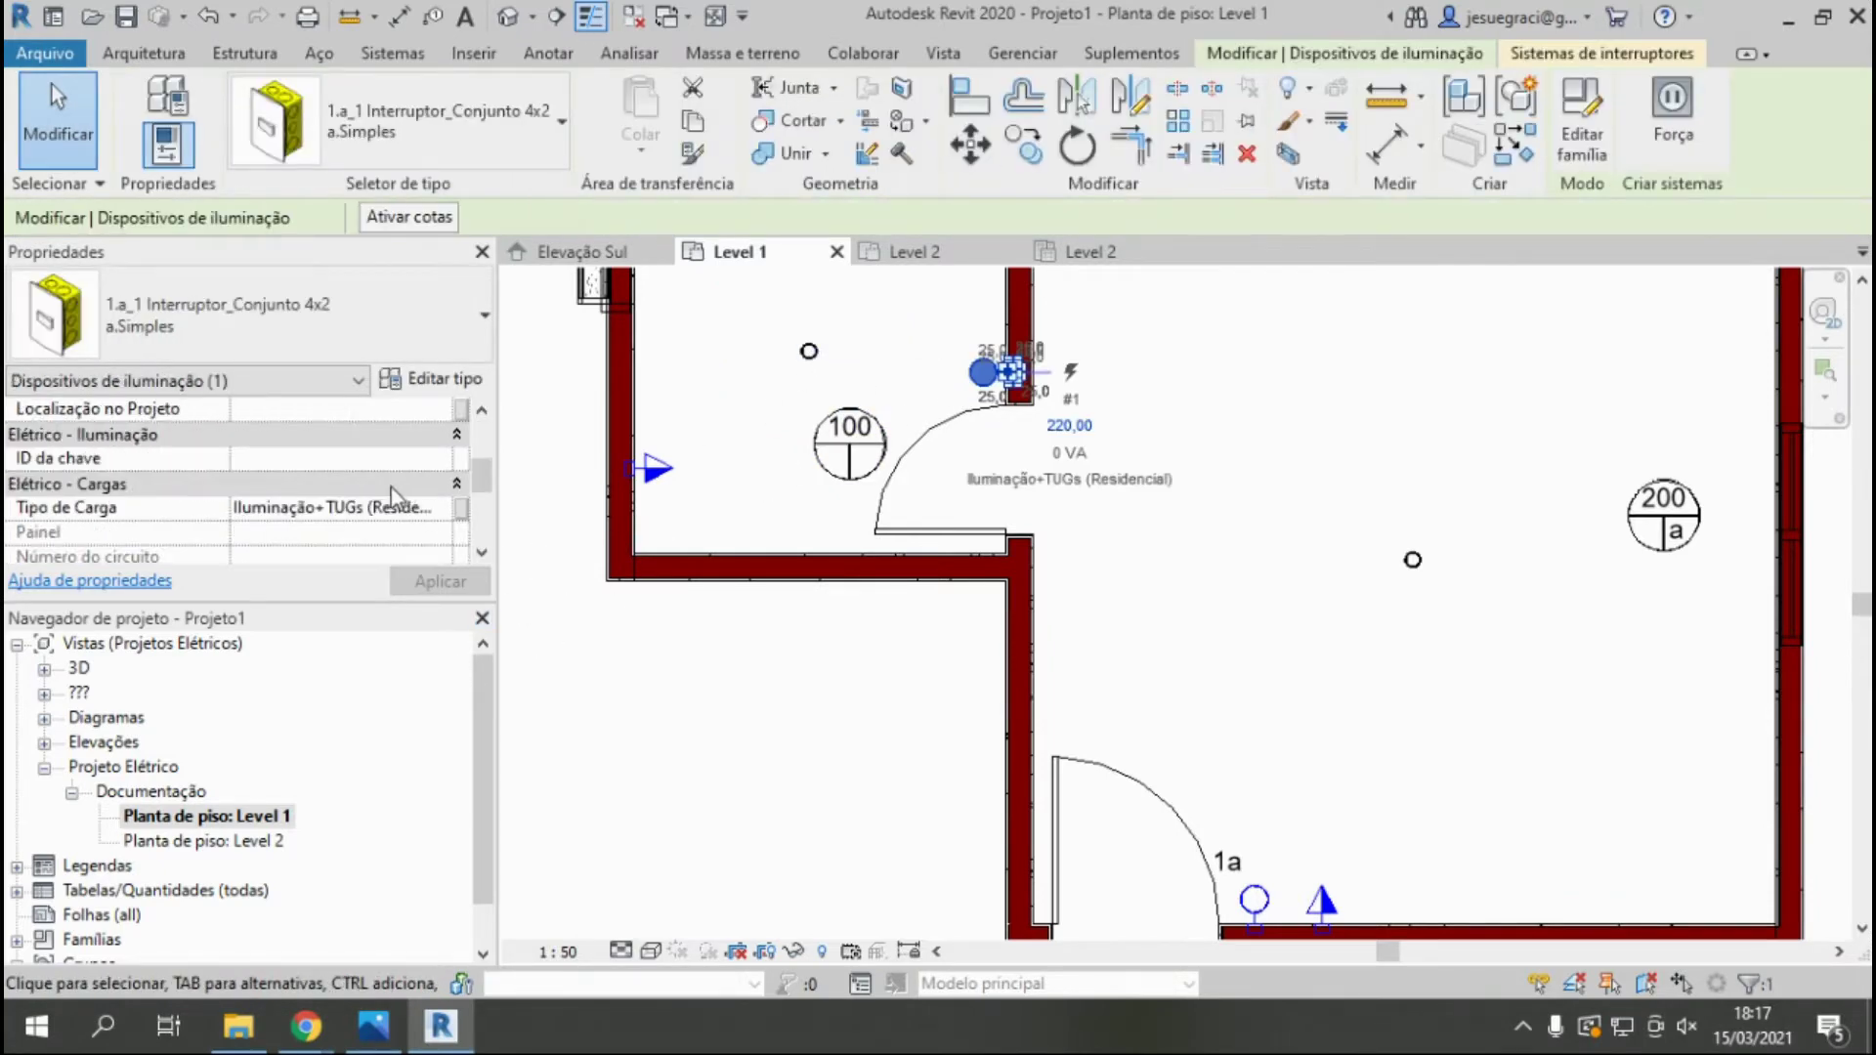
type("b")
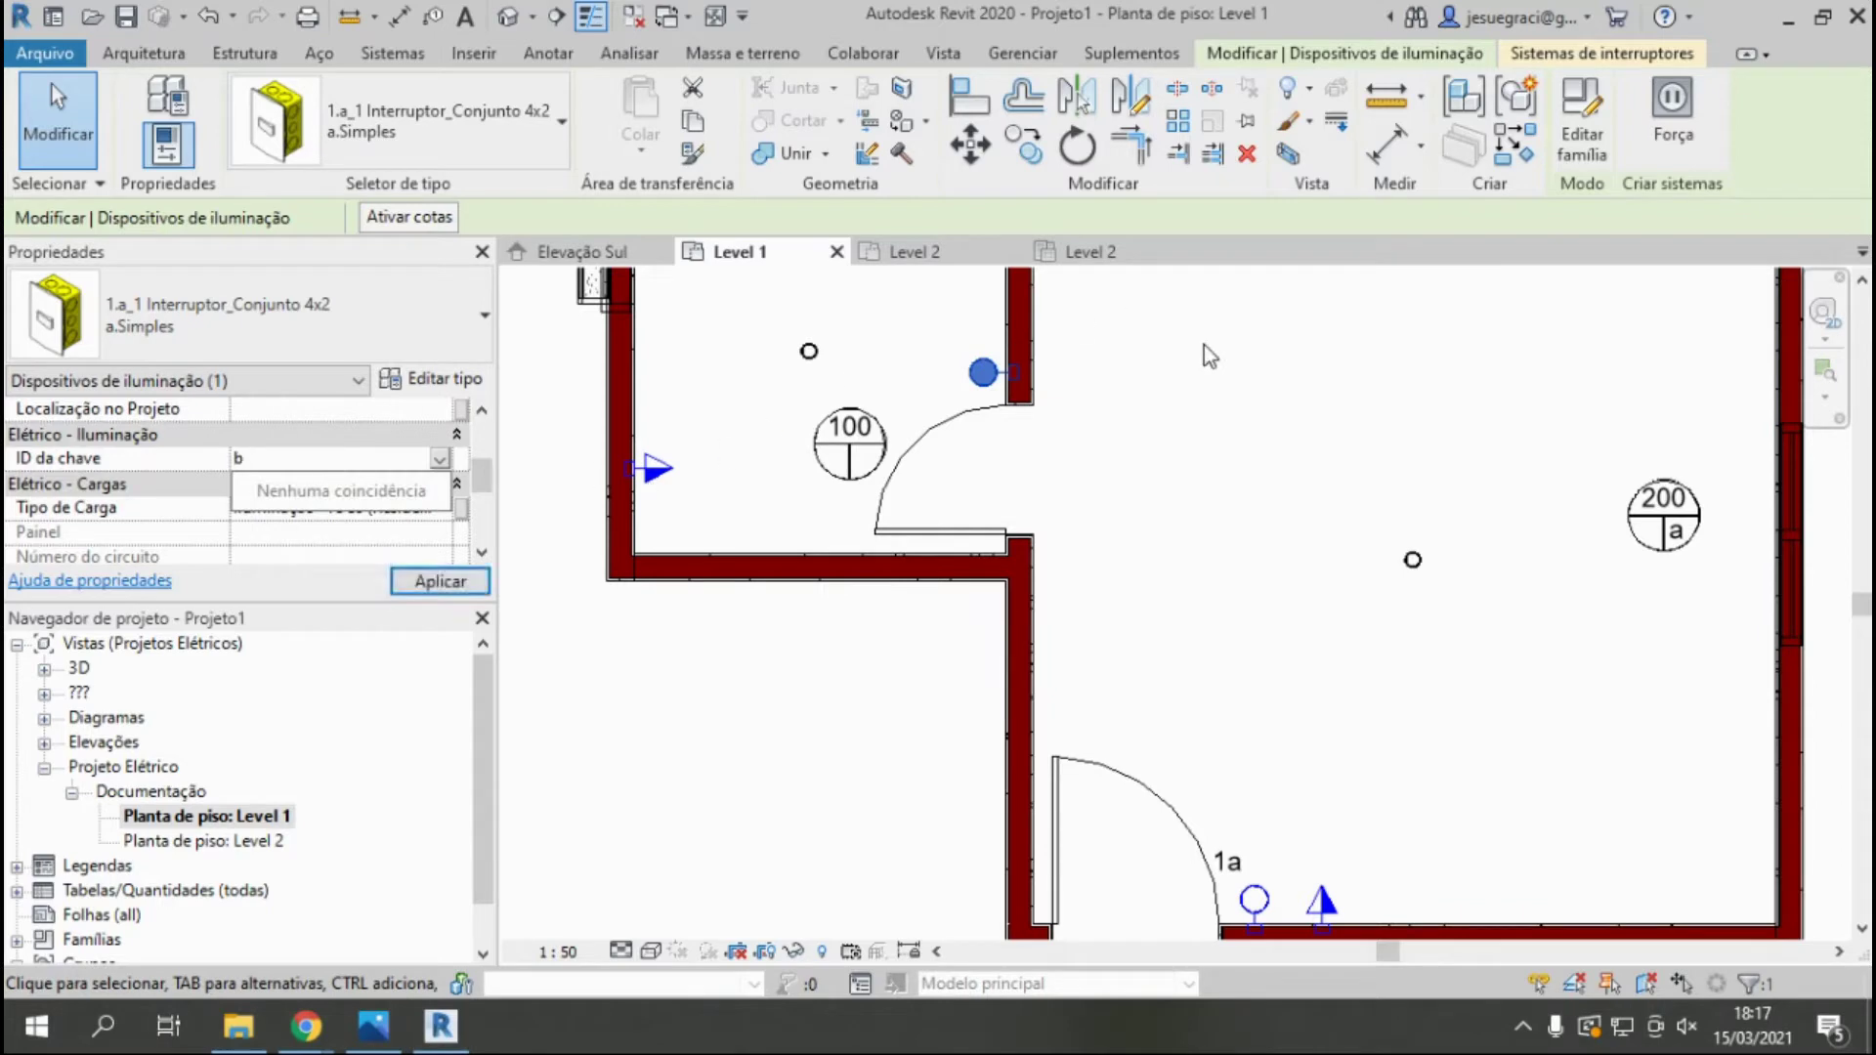
key("Return")
key("Escape")
Copy the 1a note next to the small room's switch.
scroll(992, 437, "down", 2)
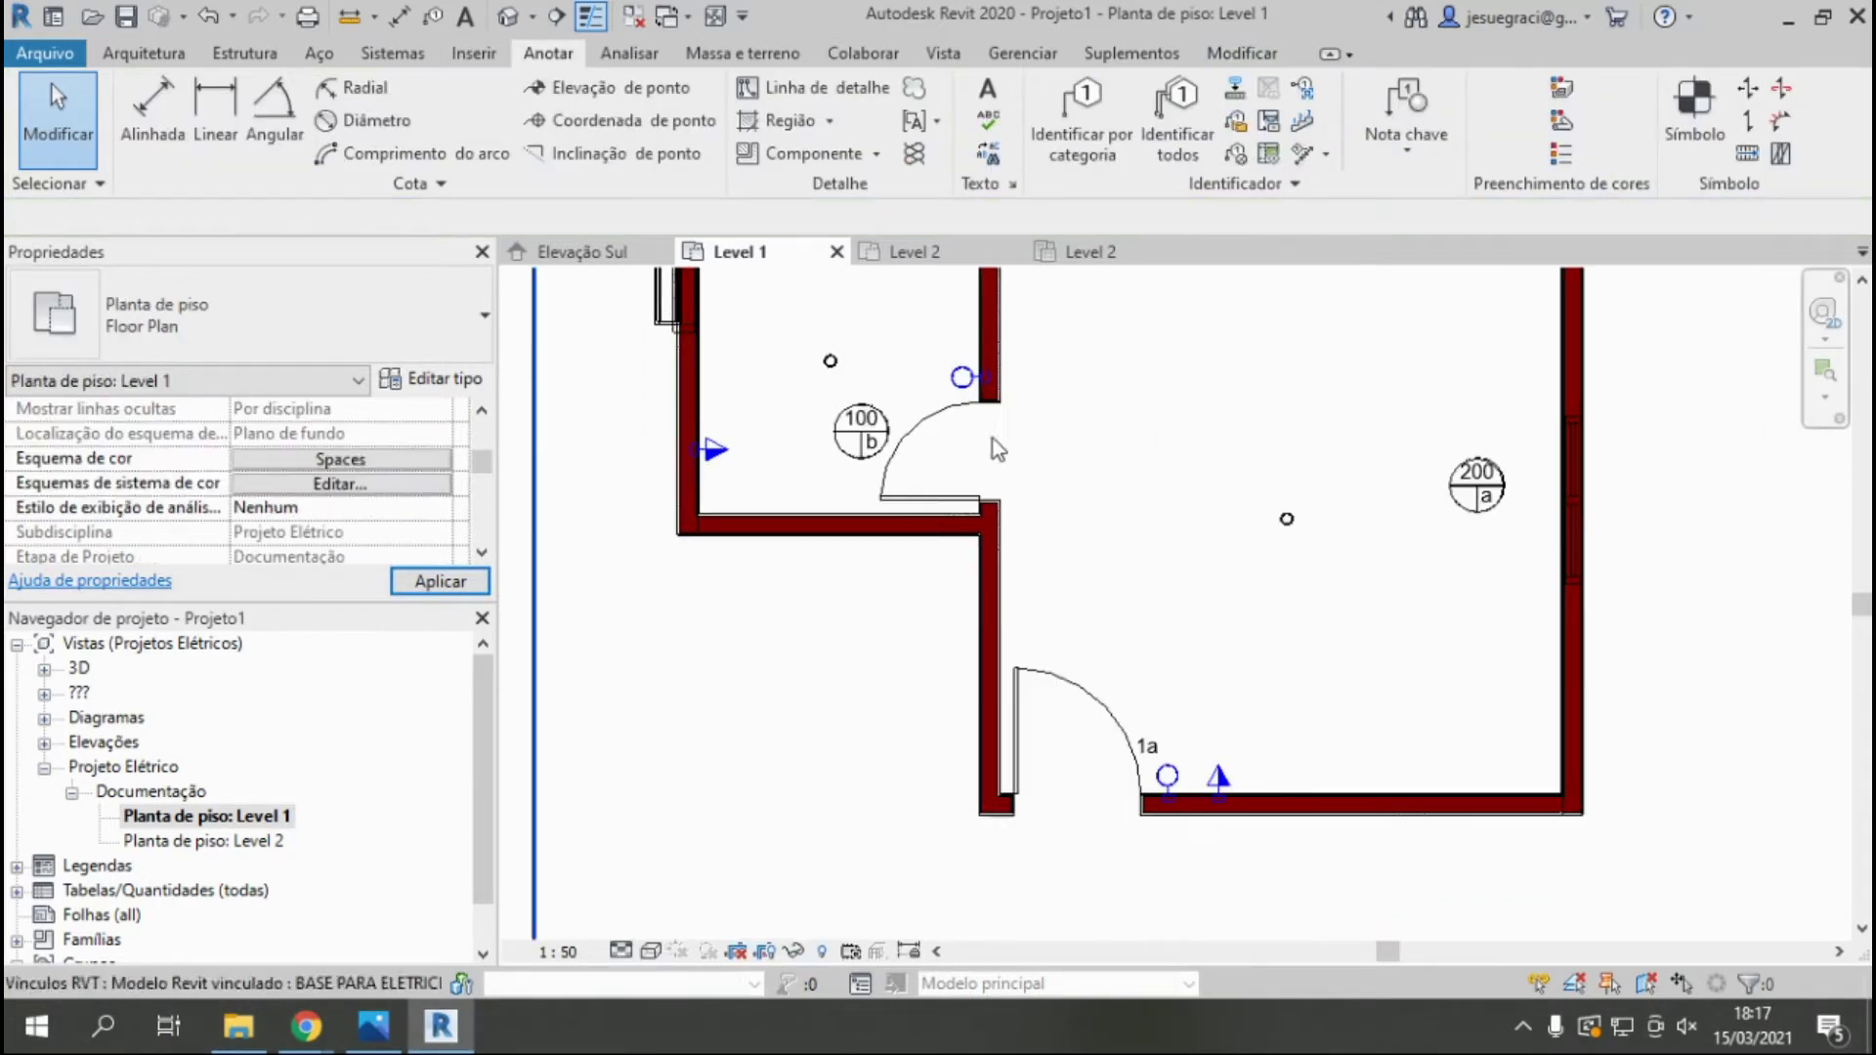
scroll(993, 449, "up", 1)
key("Escape")
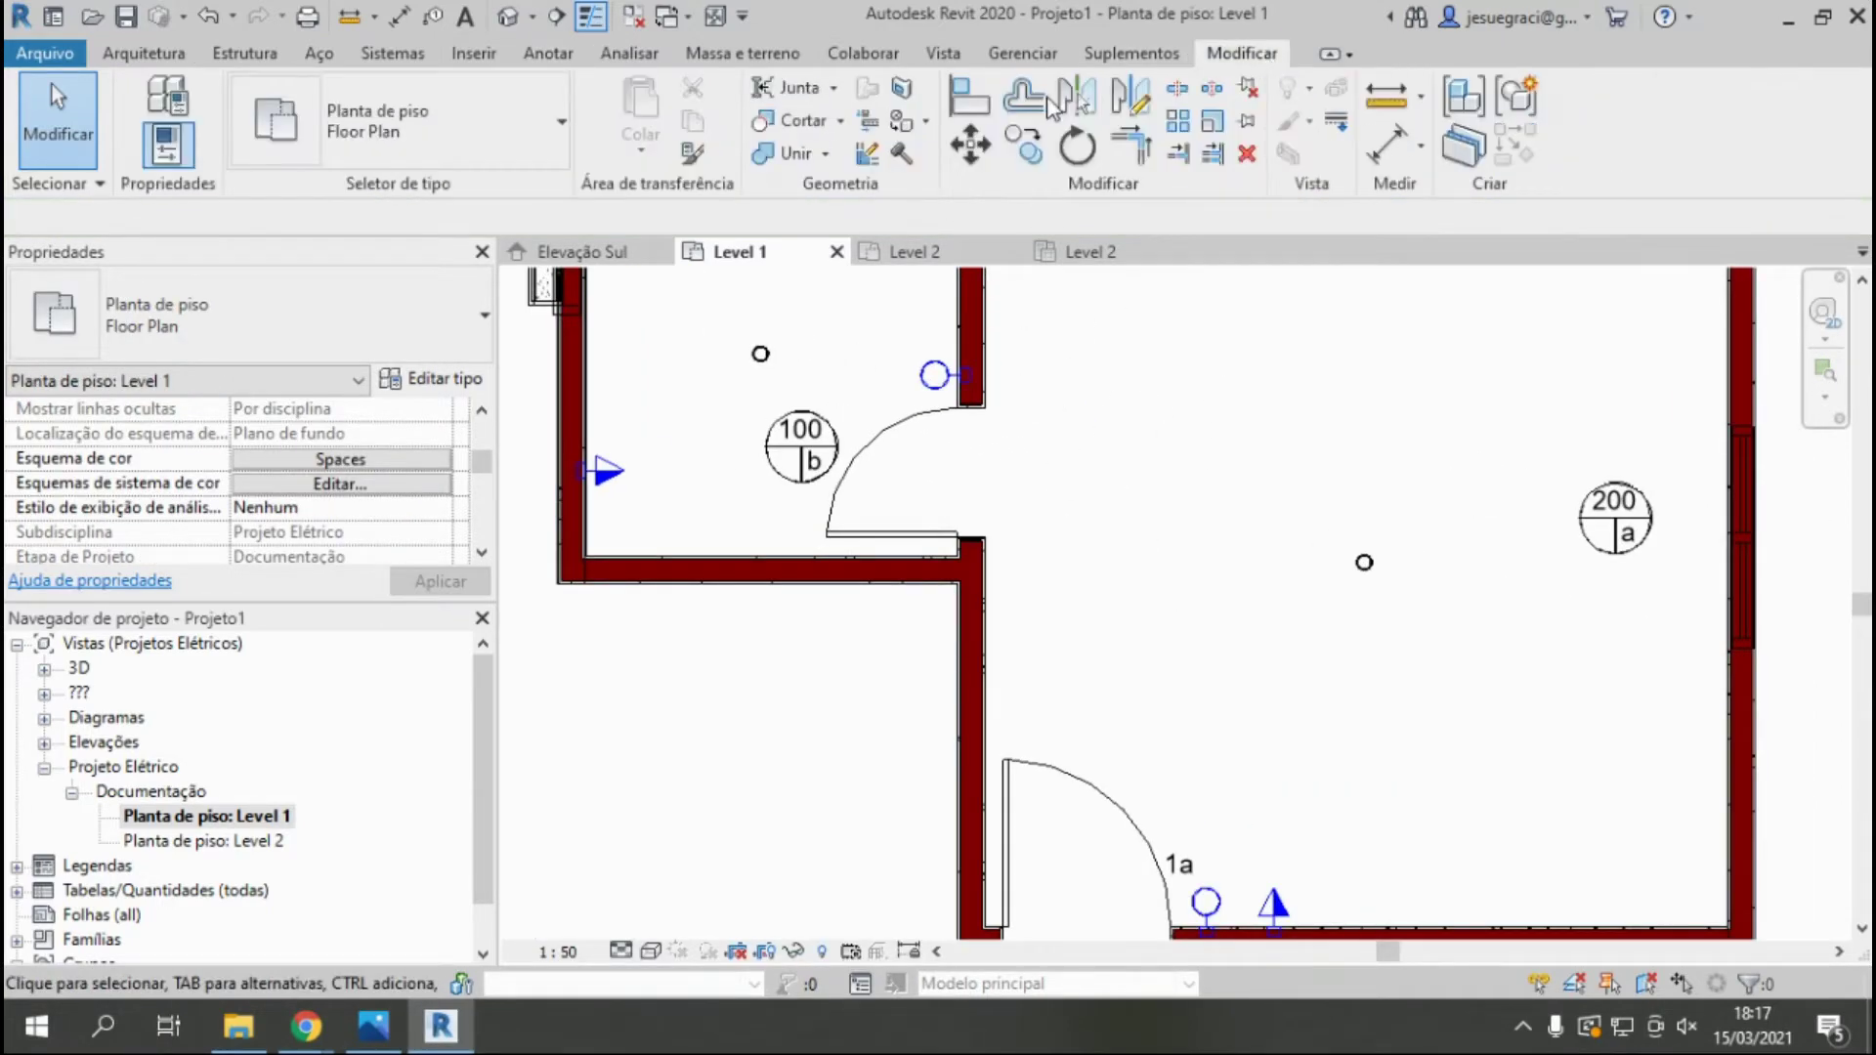
mouse_move(1184, 863)
left_mouse_down()
mouse_move(935, 378)
mouse_move(958, 305)
left_mouse_up()
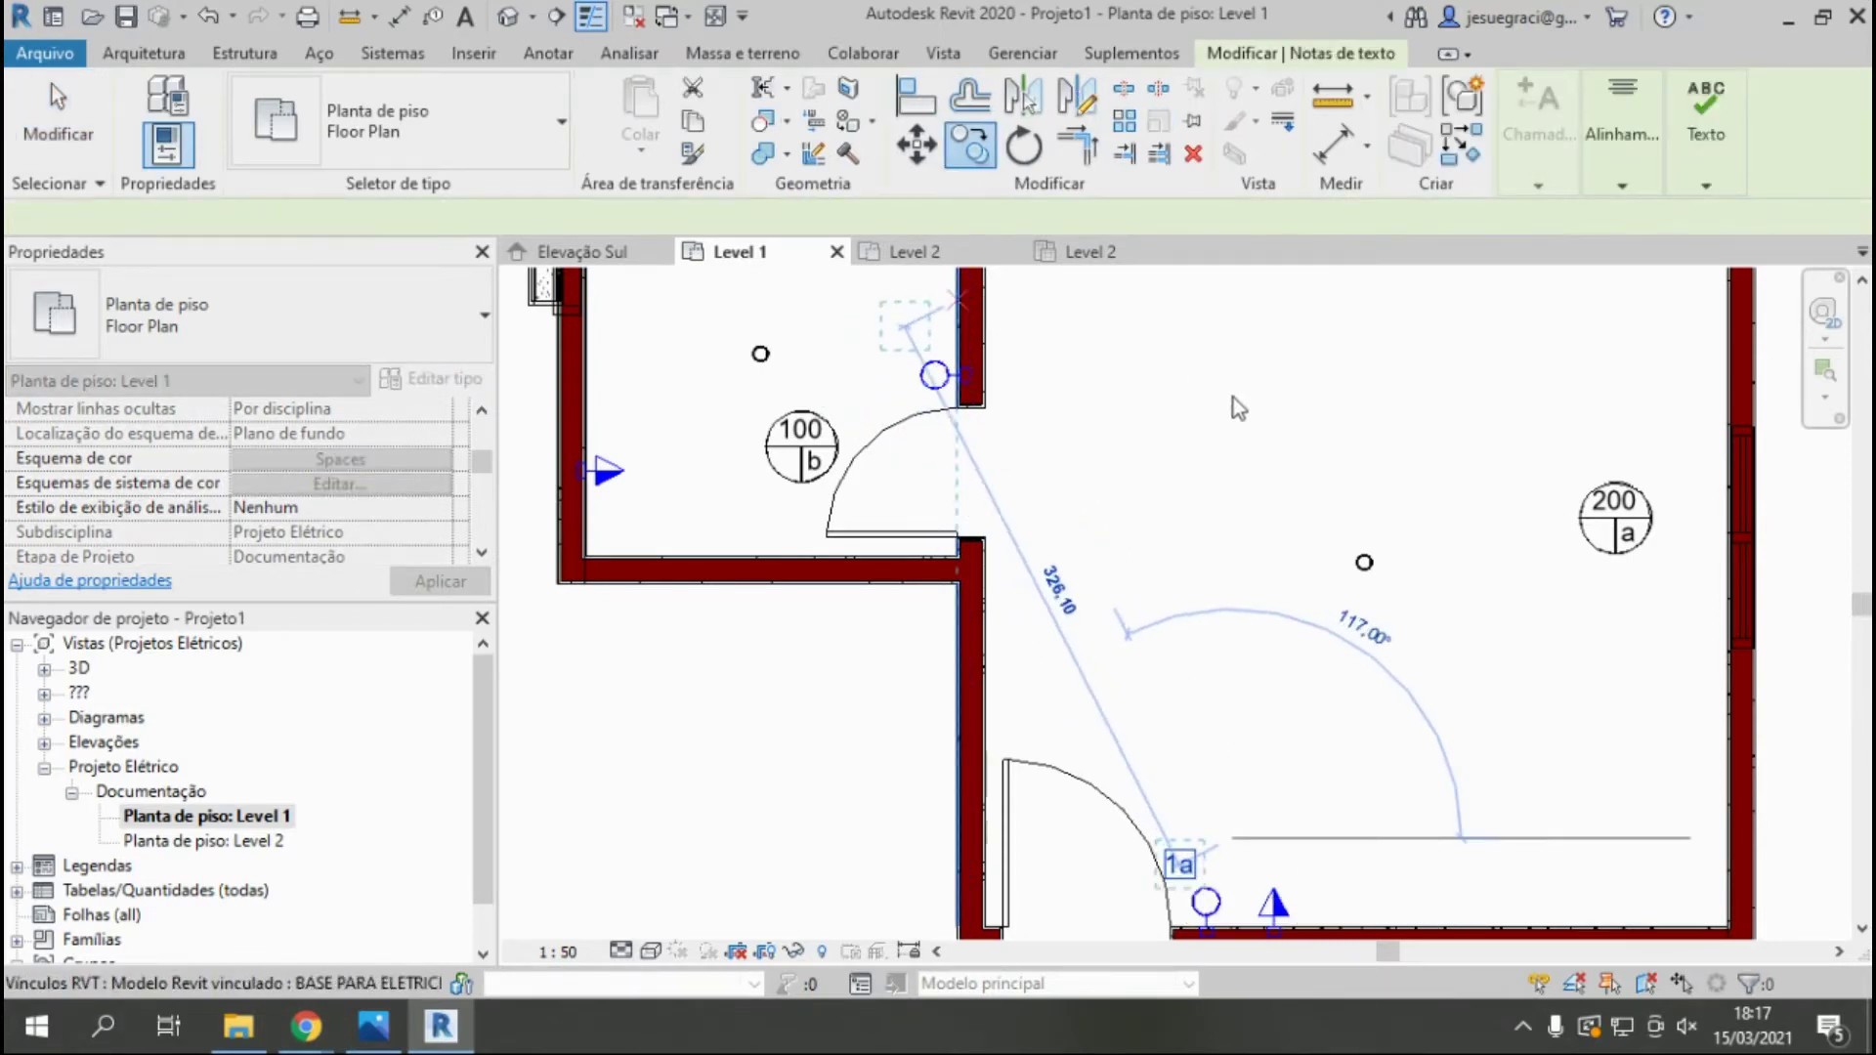
left_click(1340, 479)
scroll(1341, 479, "down", 2)
scroll(1340, 479, "down", 2)
scroll(1192, 401, "up", 2)
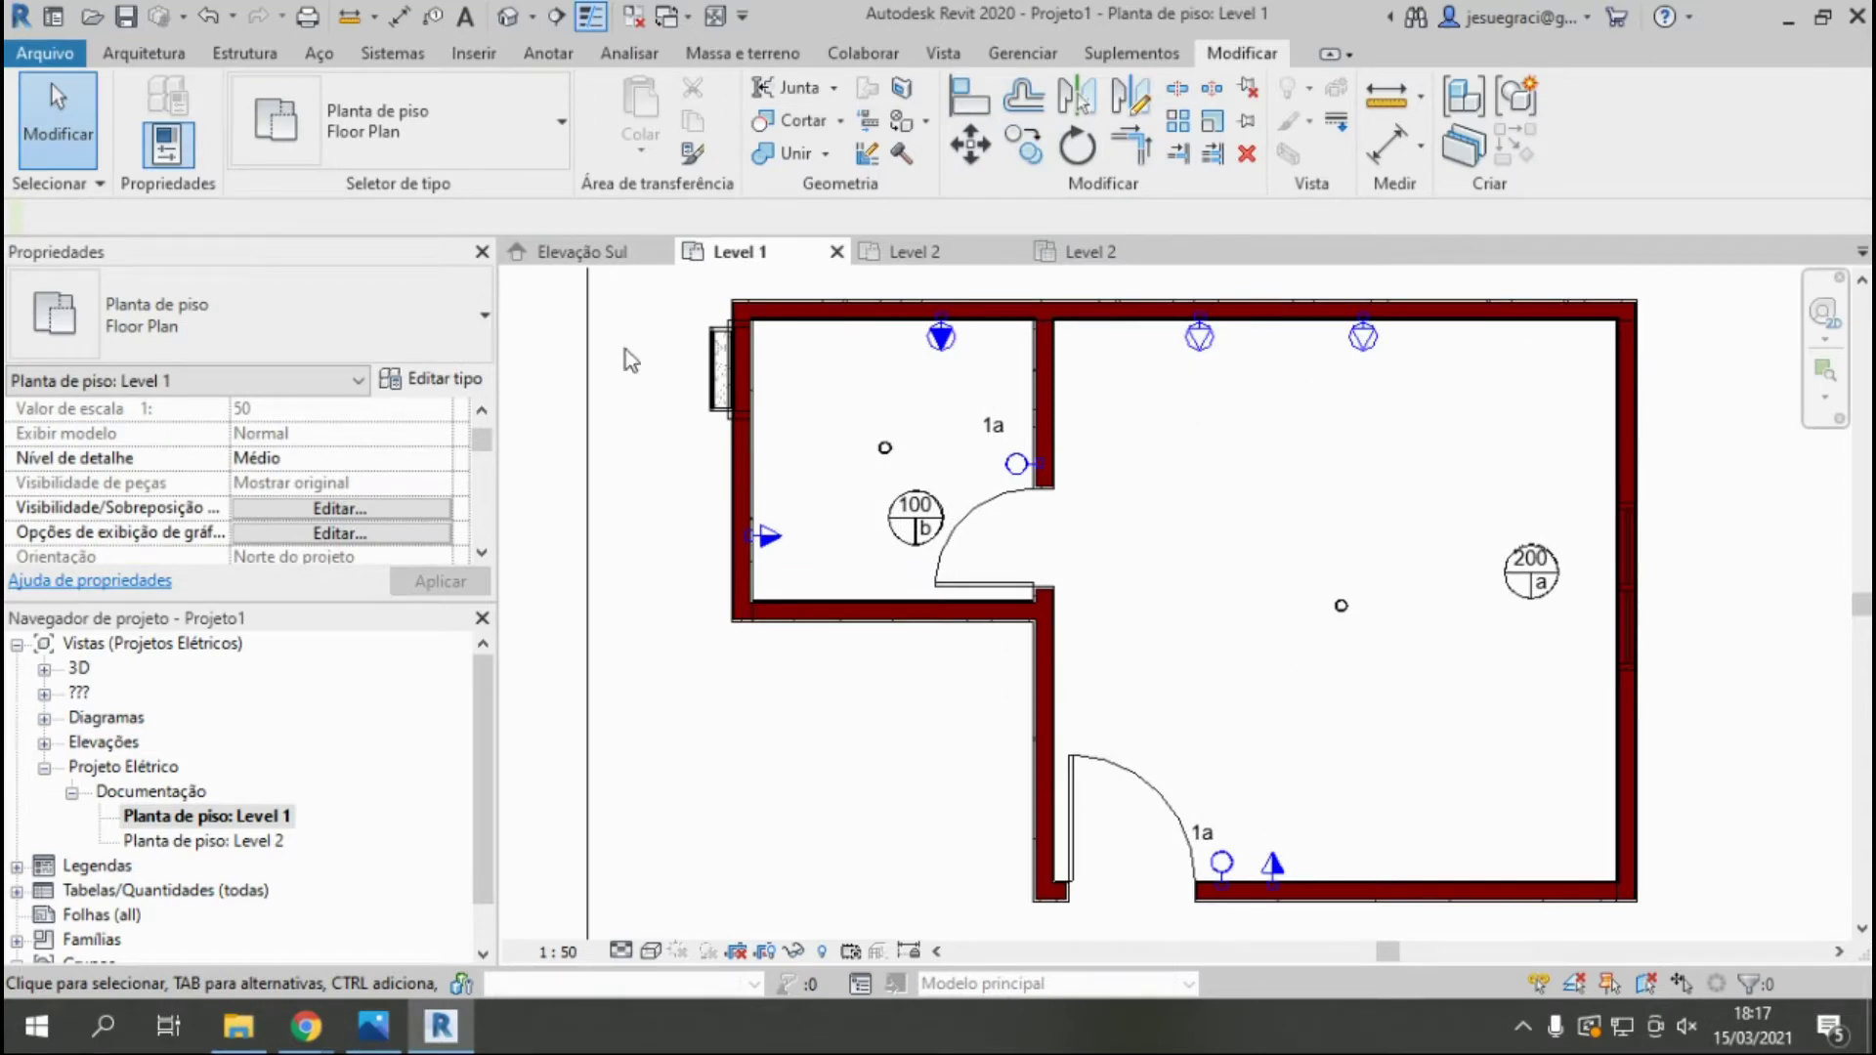
left_click(179, 61)
Dismiss the missing-family prompt.
left_click(244, 53)
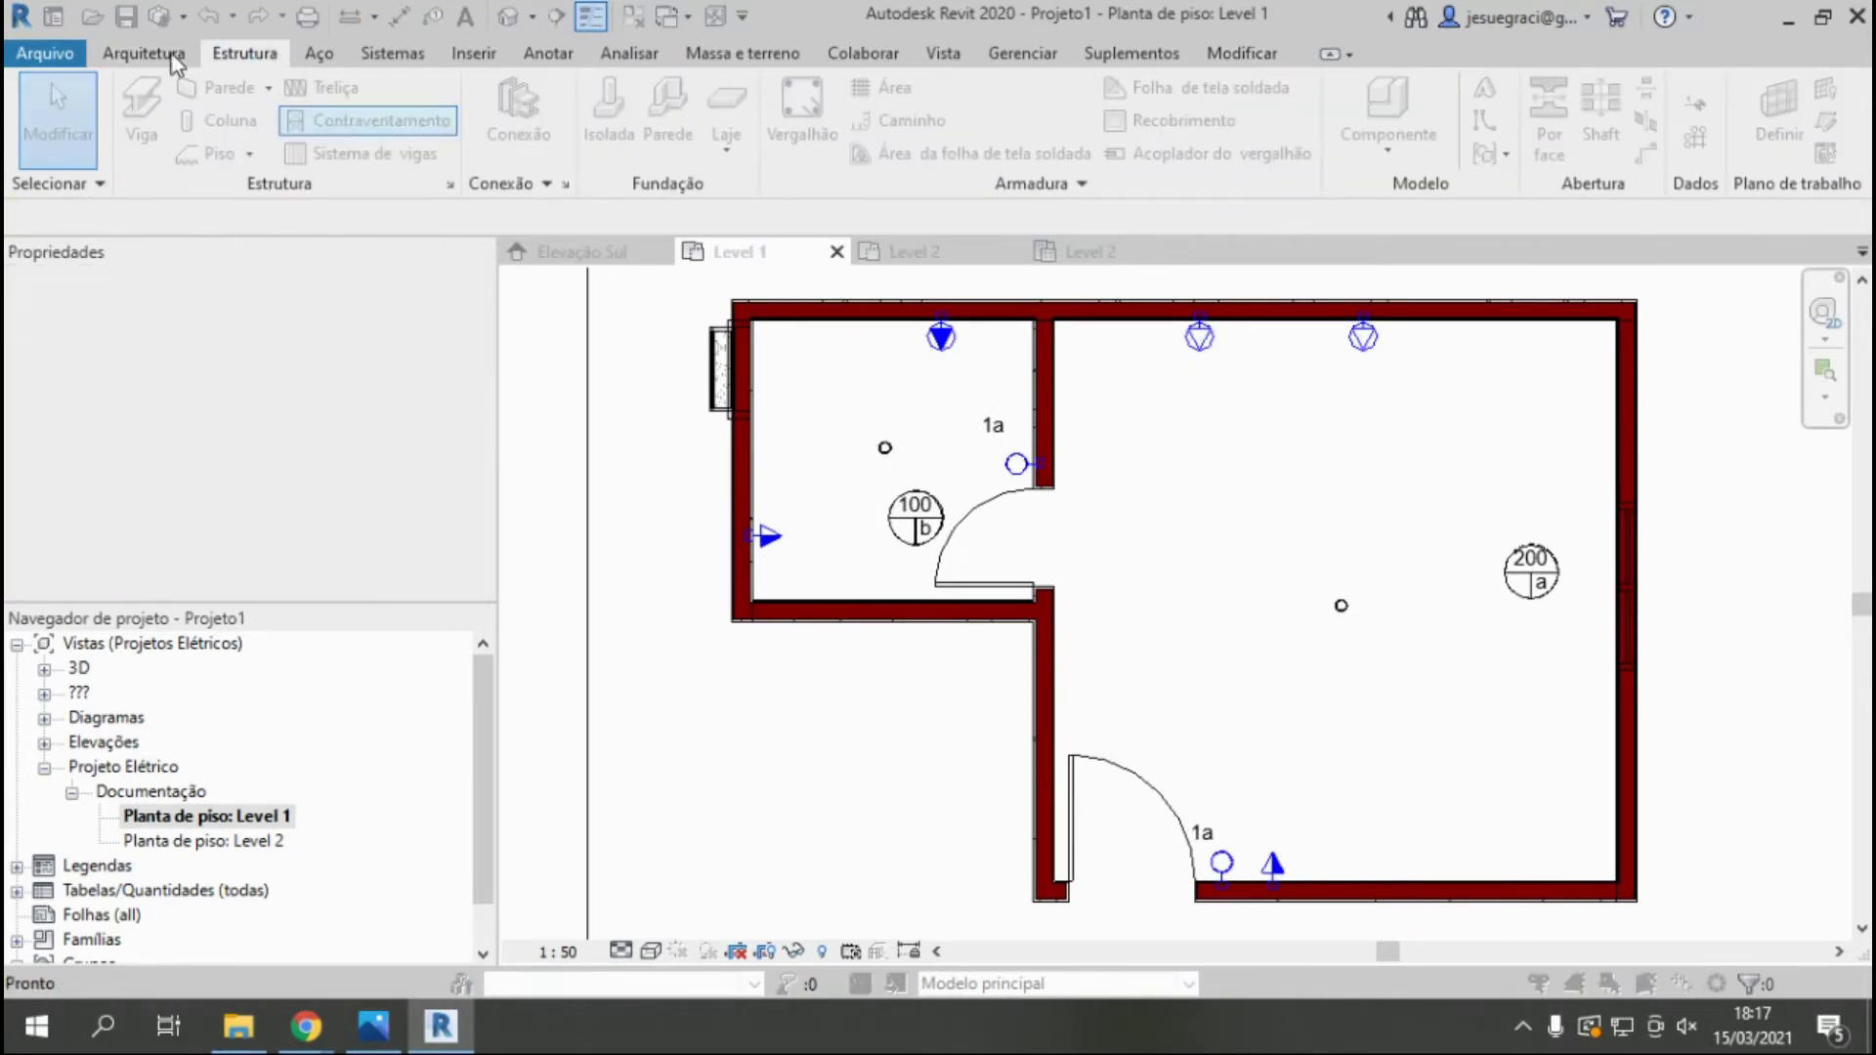
left_click(1101, 541)
left_click(144, 53)
Place a 12-16 breaker flush PVC distribution board on the bottom wall beside the lower switch.
left_click(323, 121)
left_click(482, 310)
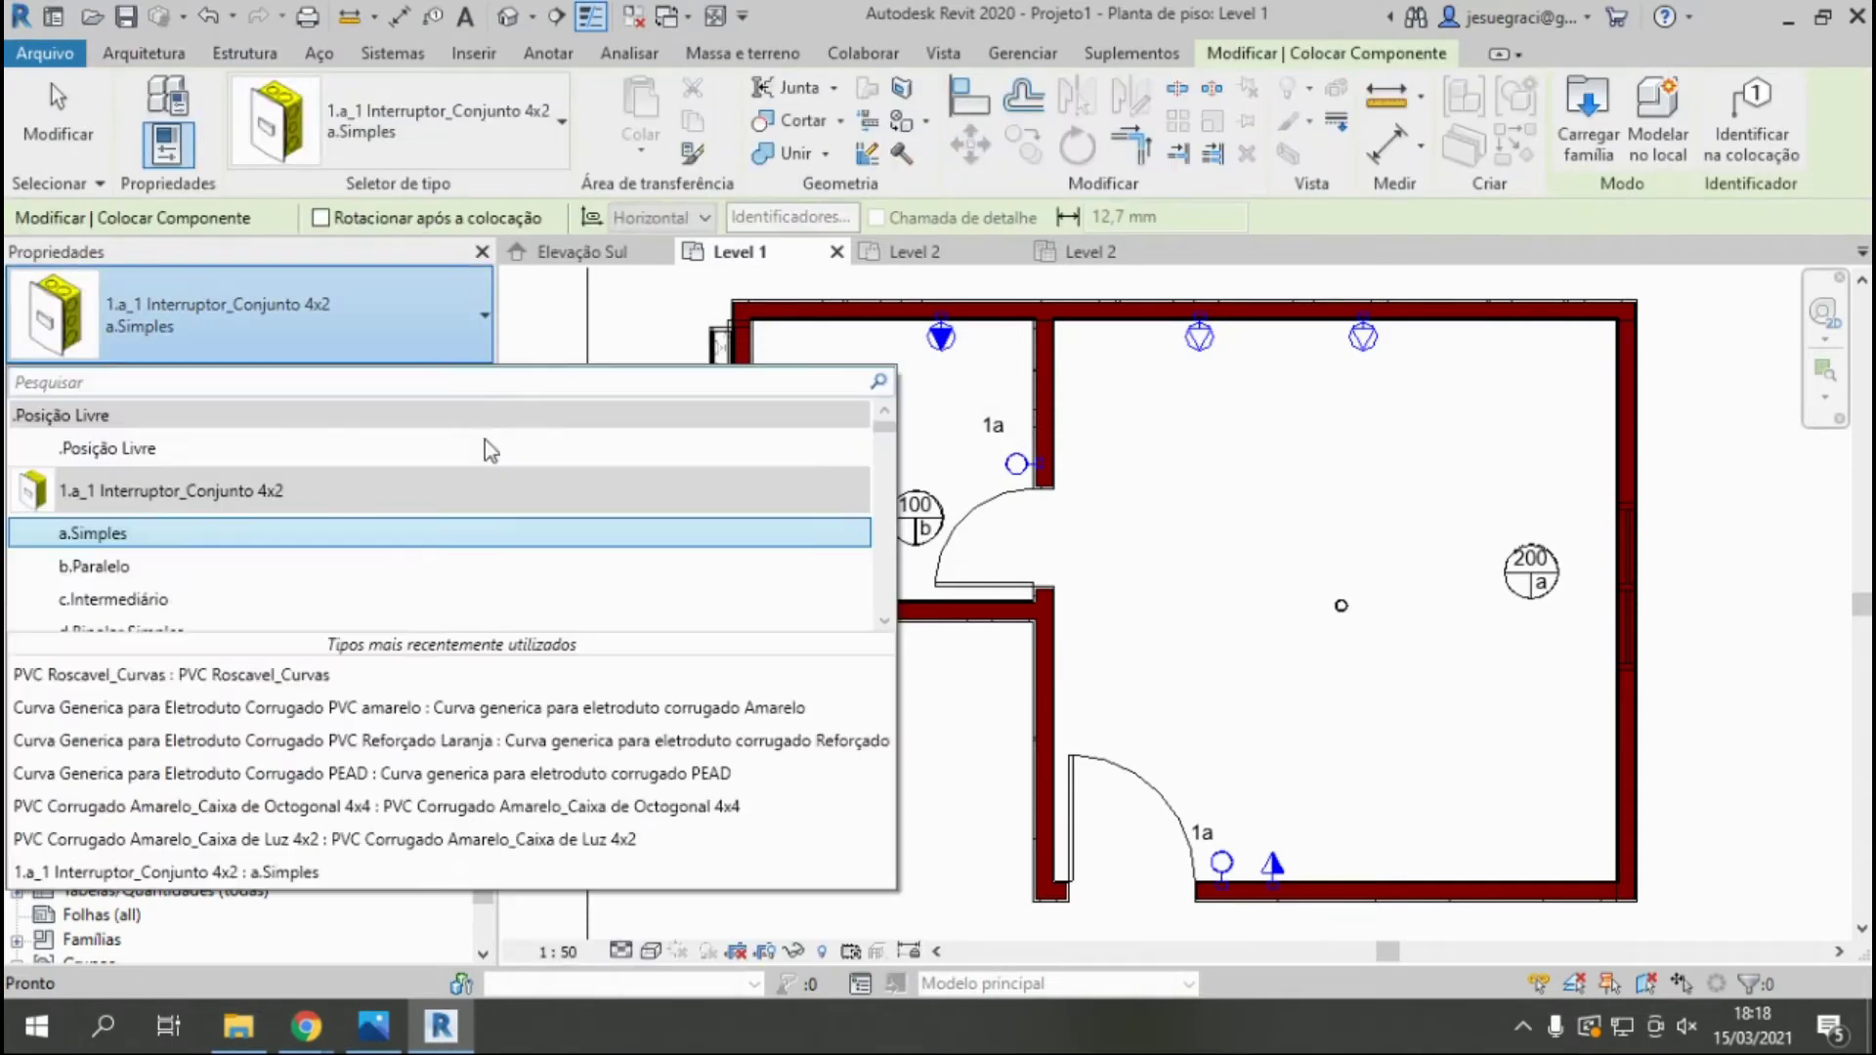
scroll(426, 590, "down", 1)
scroll(444, 582, "down", 2)
scroll(444, 583, "down", 2)
scroll(443, 581, "down", 2)
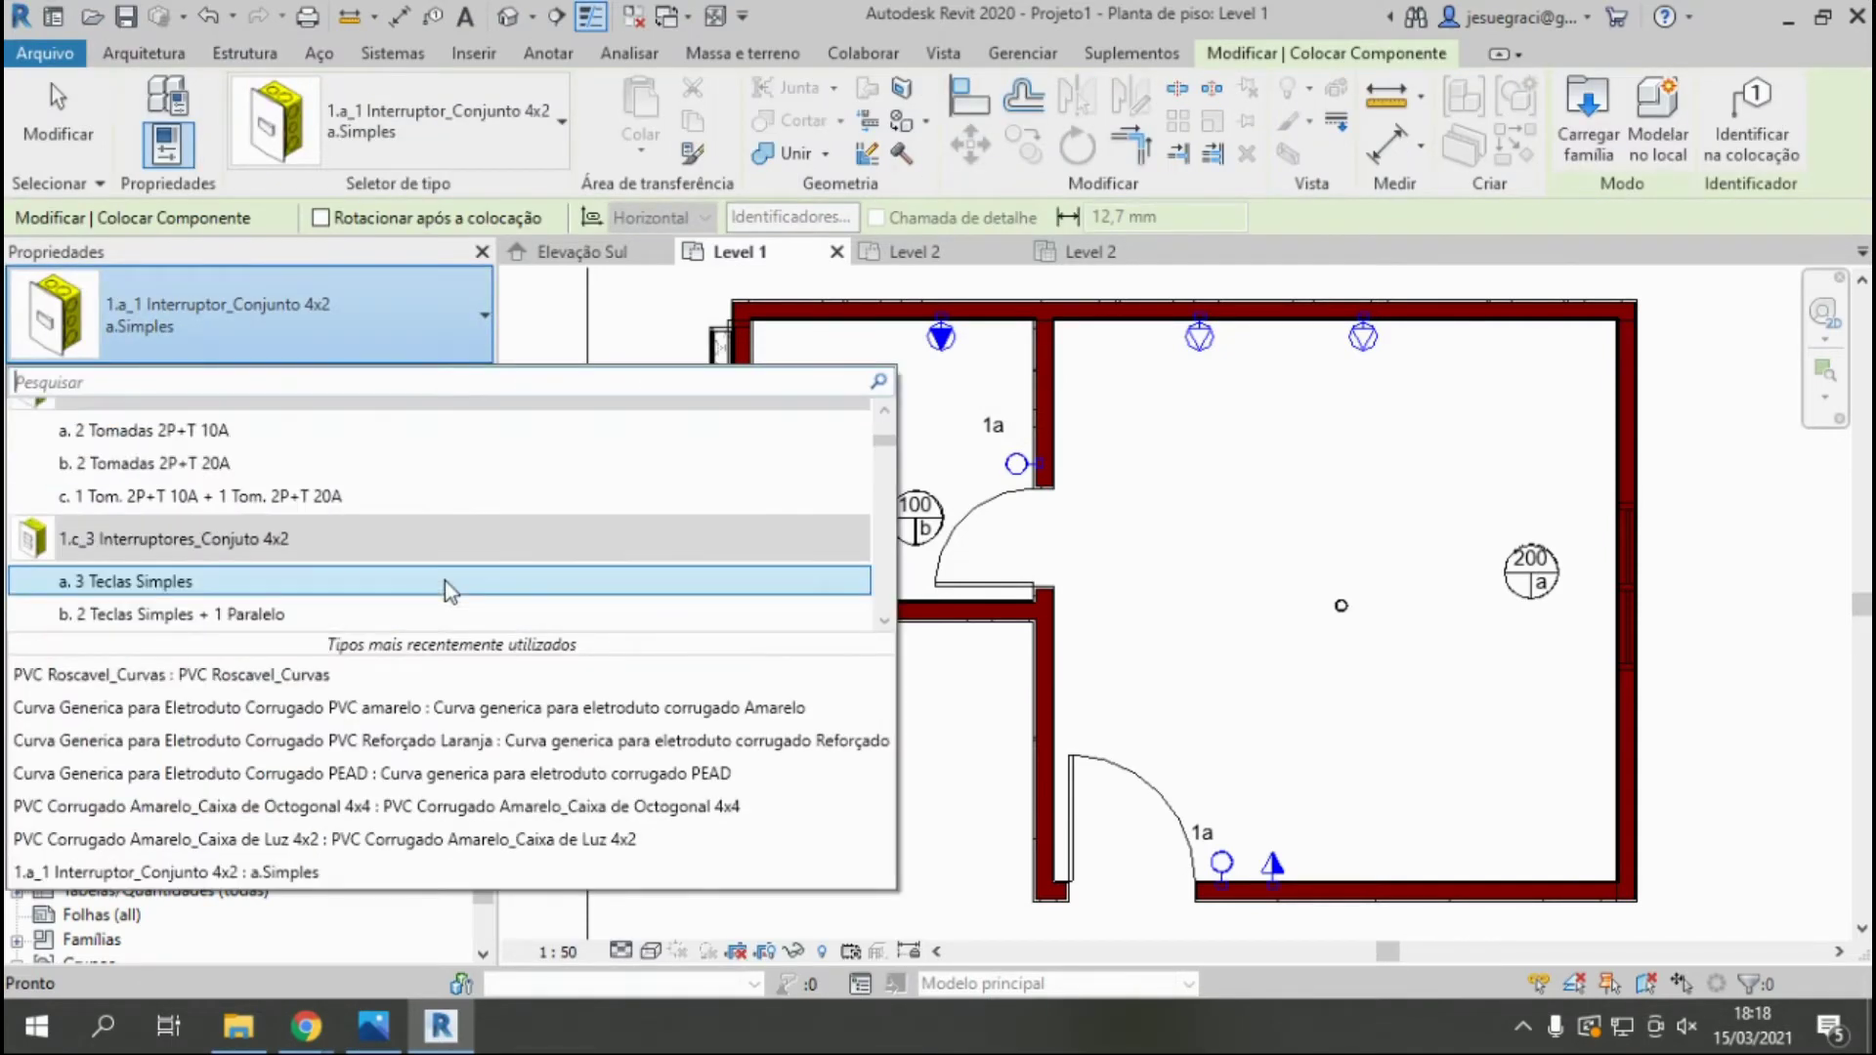
scroll(444, 581, "down", 2)
scroll(443, 580, "down", 2)
scroll(448, 572, "down", 1)
scroll(489, 543, "down", 3)
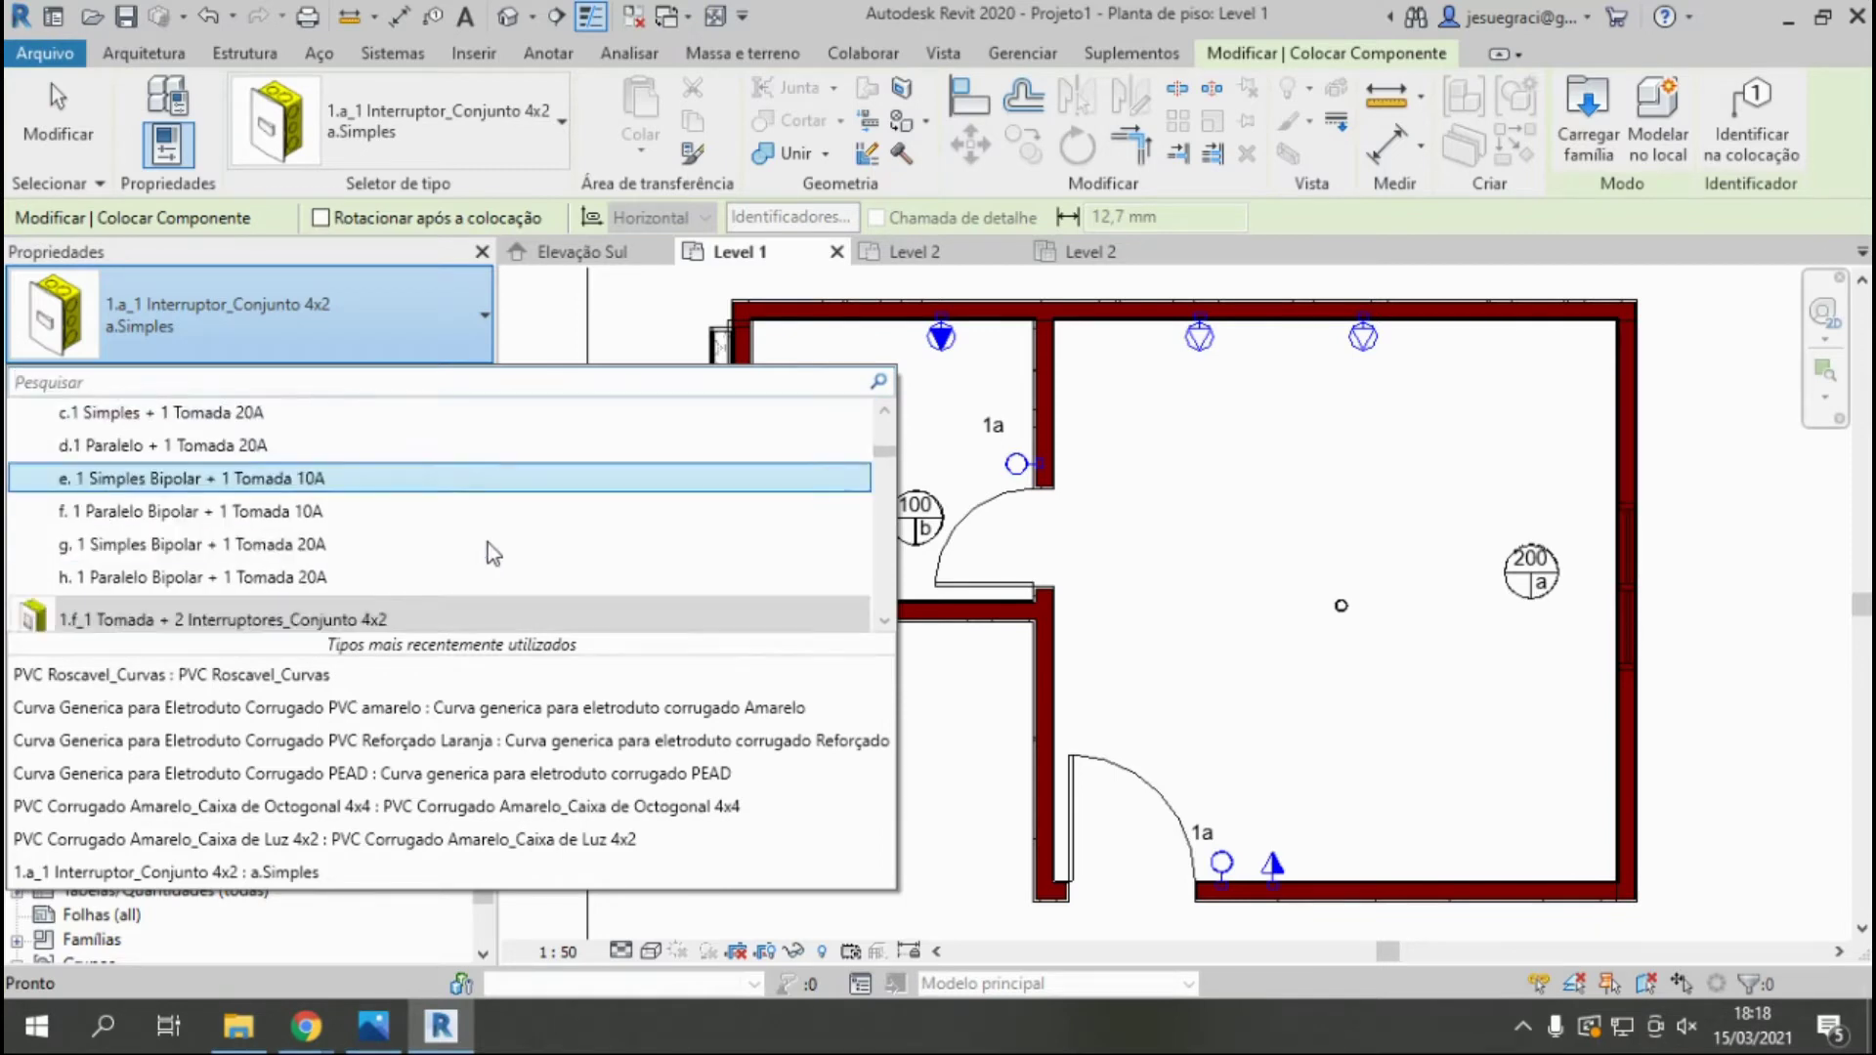
scroll(489, 543, "down", 2)
scroll(488, 543, "down", 2)
scroll(489, 544, "down", 2)
scroll(488, 543, "down", 2)
scroll(489, 543, "down", 2)
scroll(581, 557, "down", 2)
mouse_move(884, 469)
left_mouse_down()
mouse_move(903, 630)
mouse_move(884, 559)
left_mouse_up()
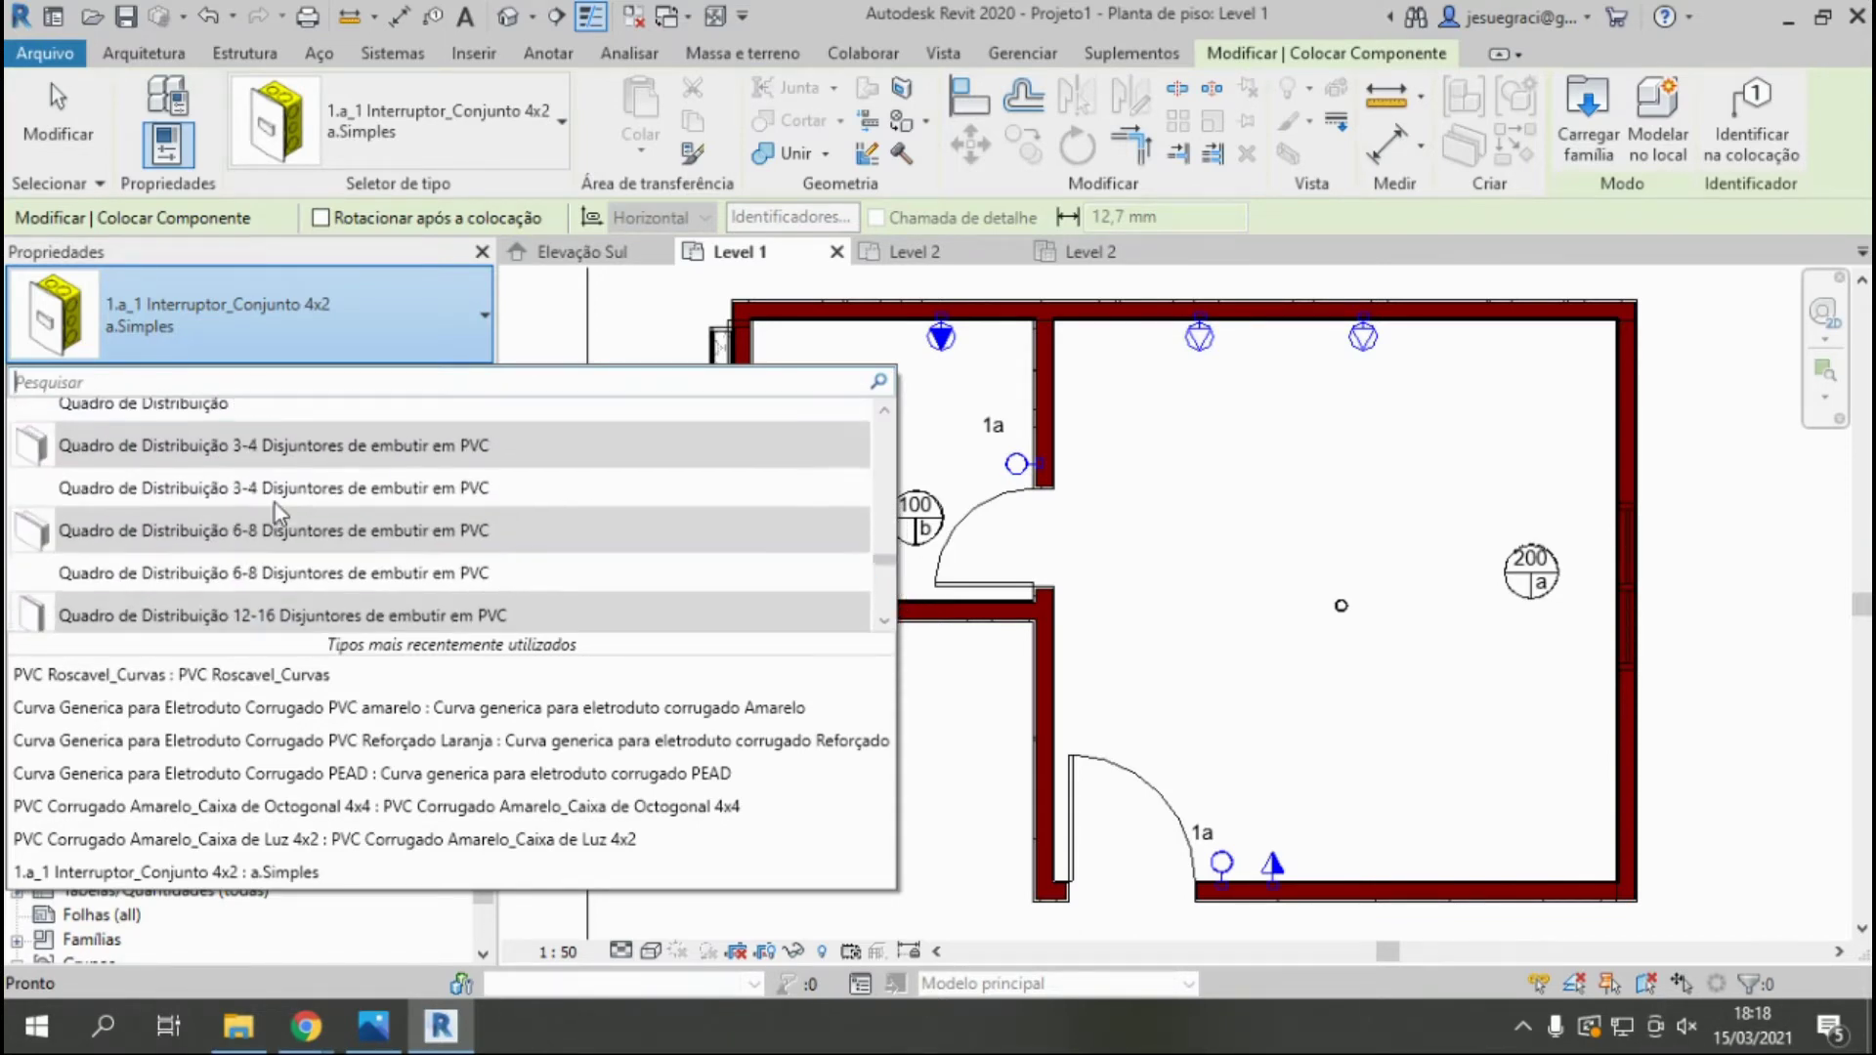
scroll(300, 598, "down", 2)
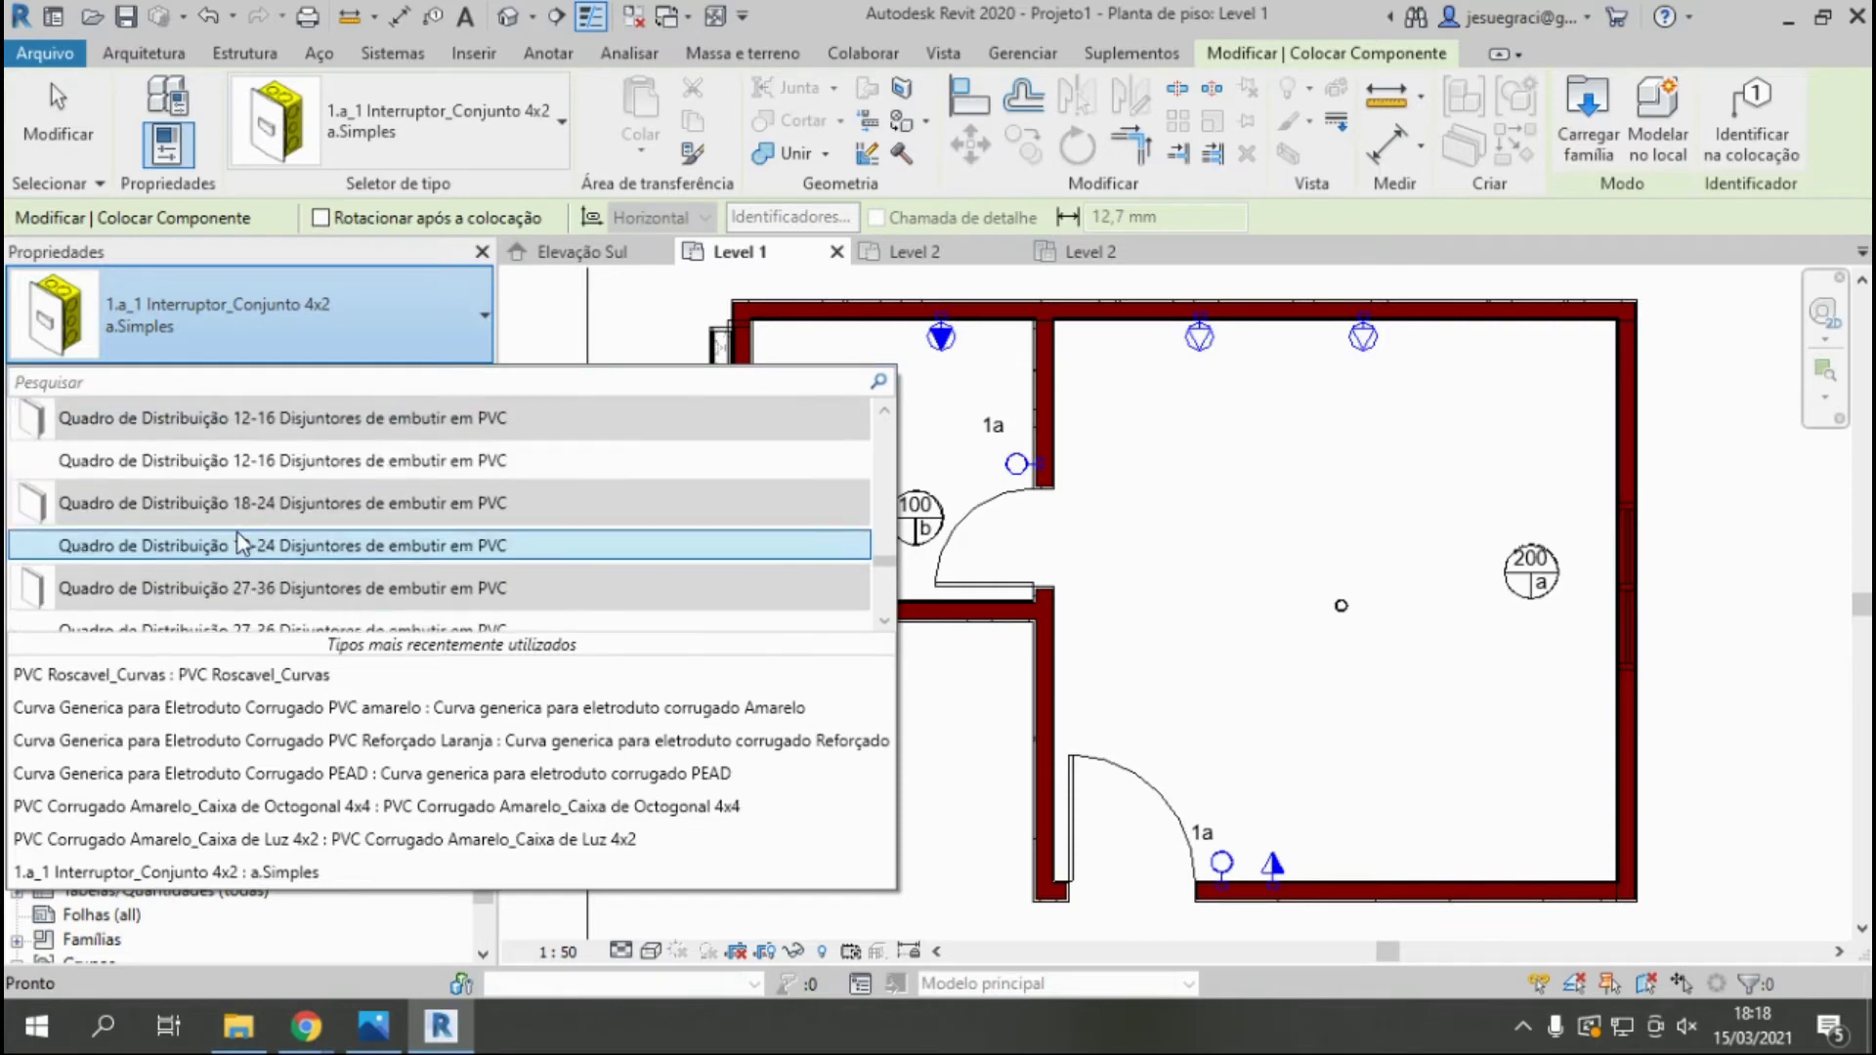
left_click(258, 473)
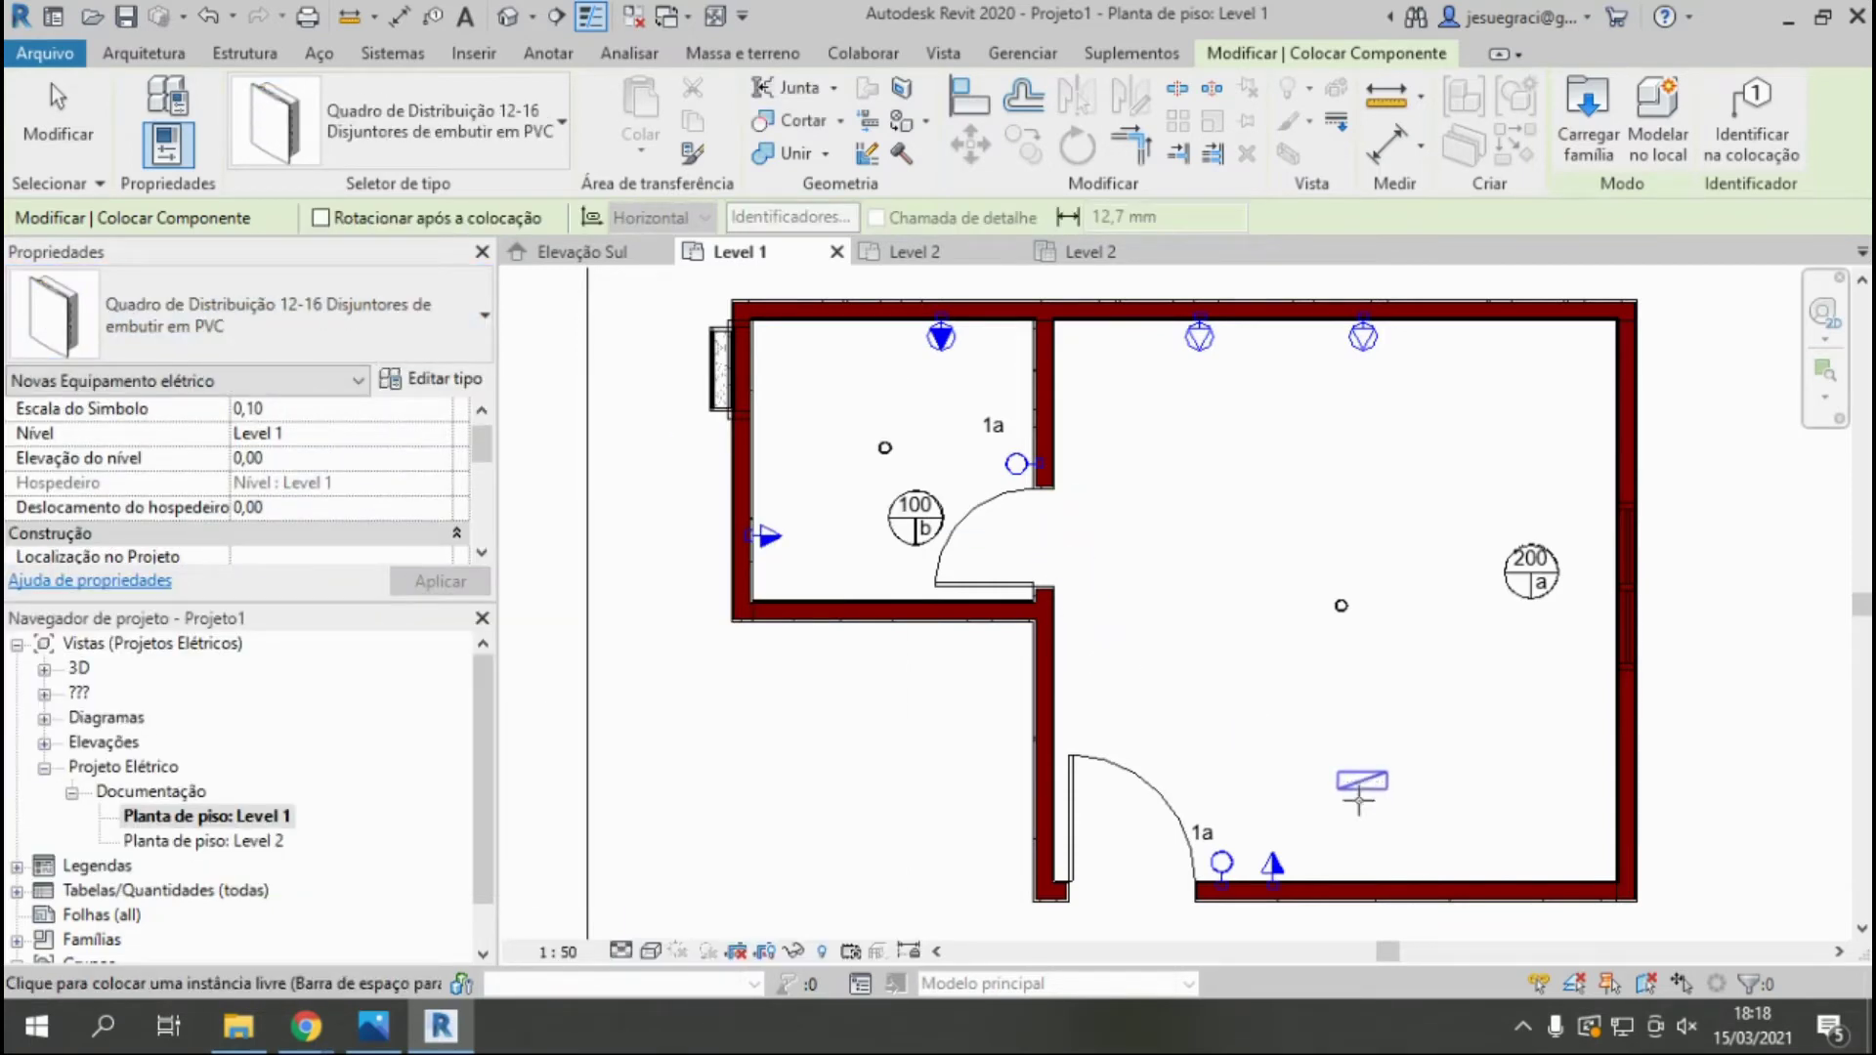
scroll(1413, 880, "up", 3)
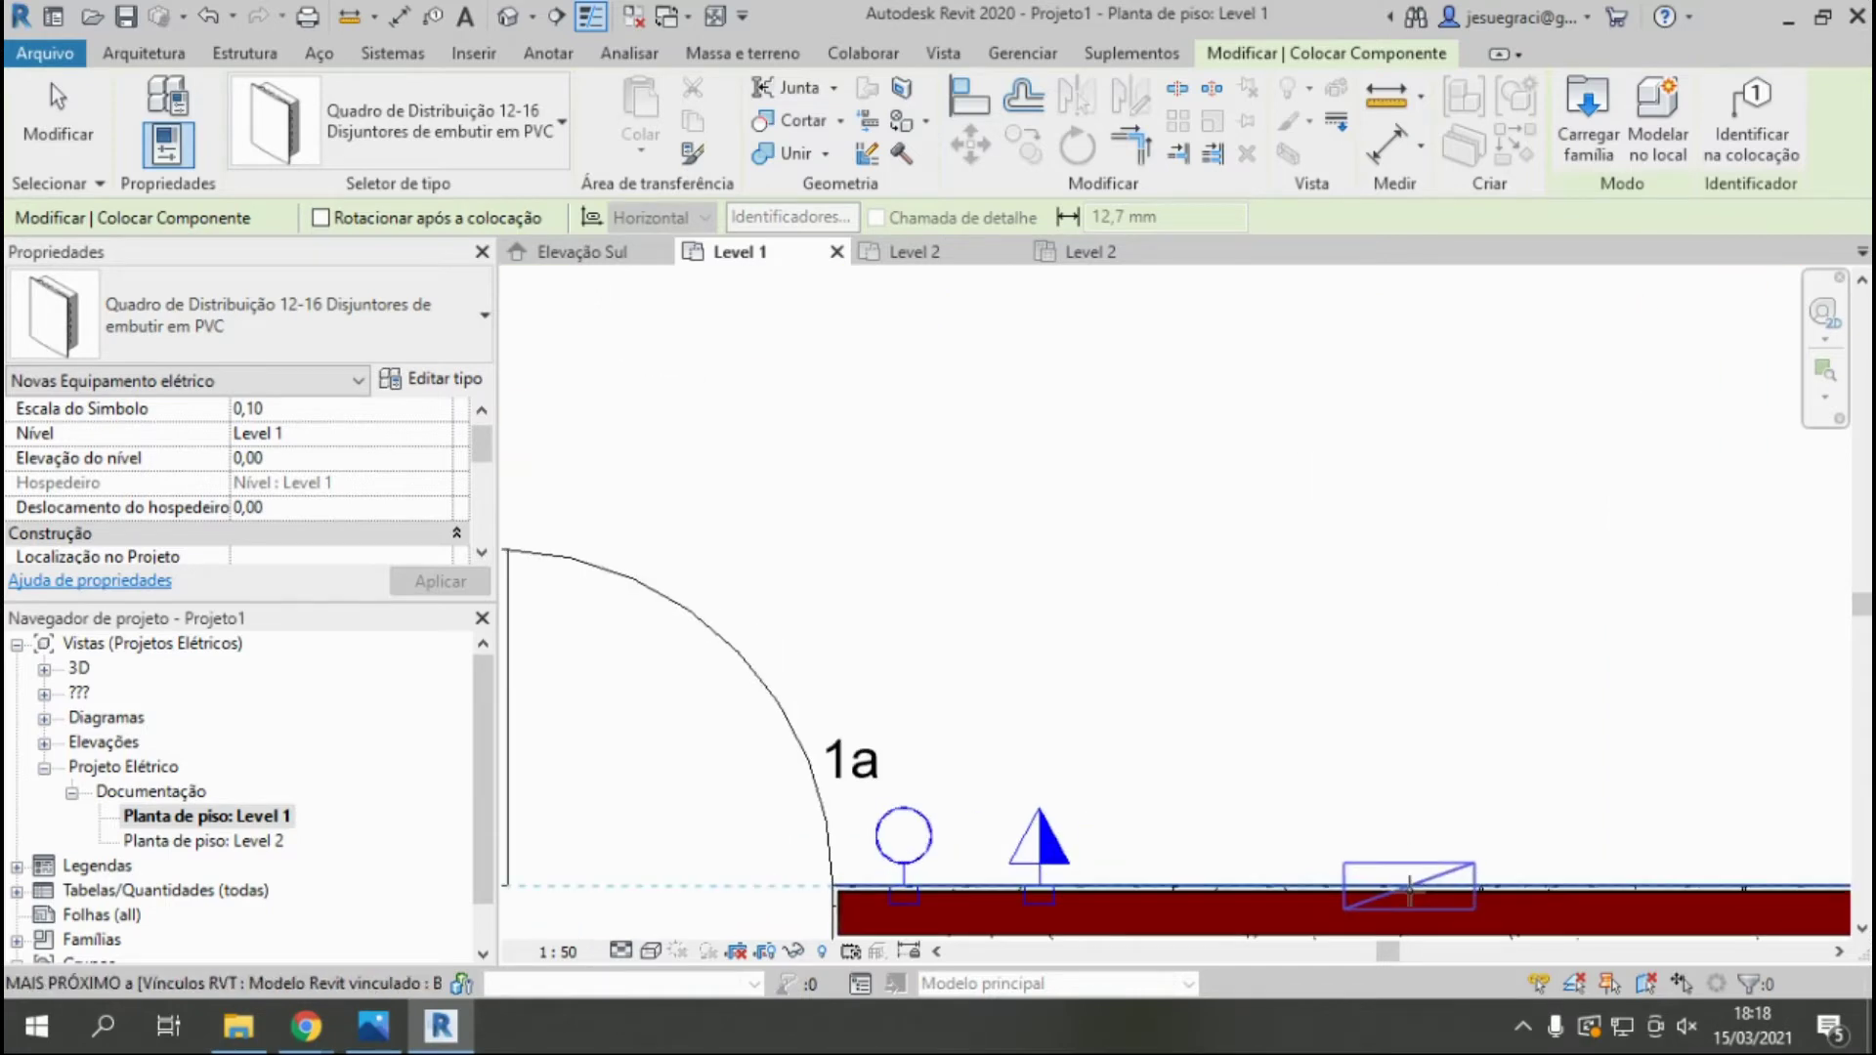
left_click(1410, 884)
key("Escape")
key("Escape")
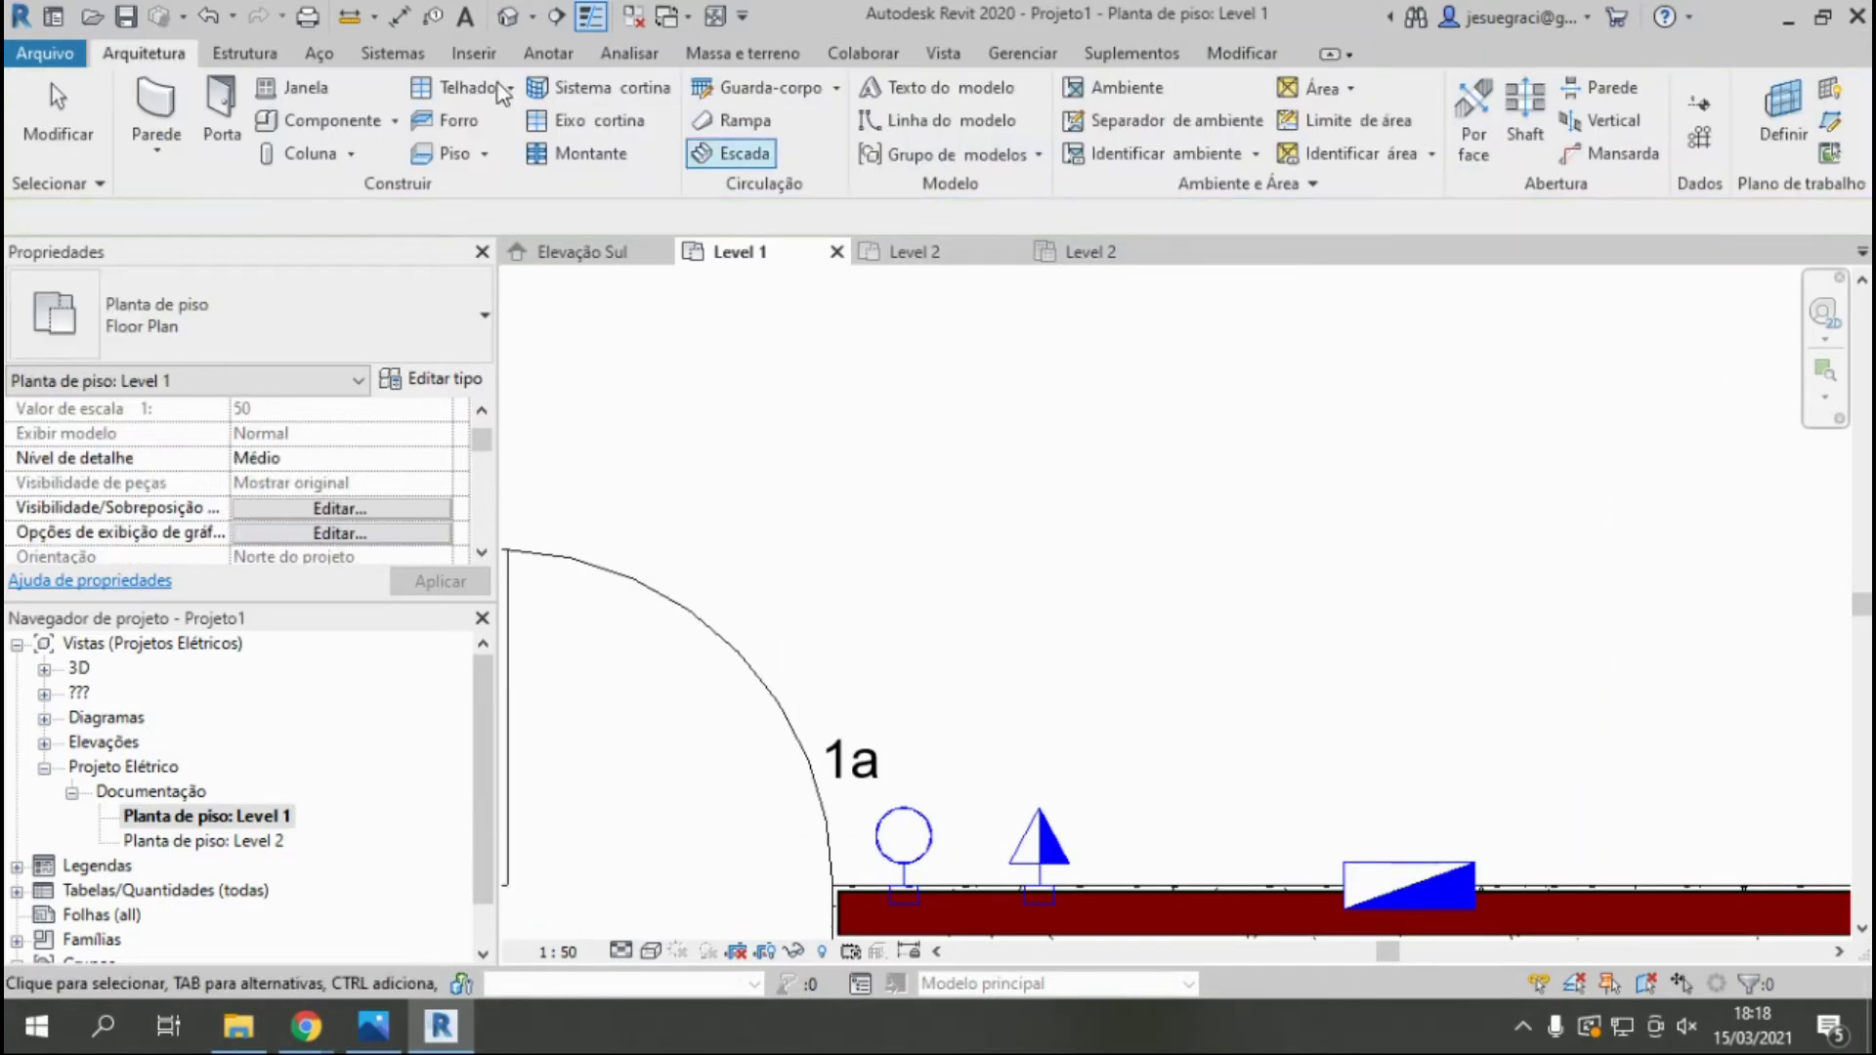
Open the default 3D view with a section box and make the model semi-transparent.
left_click(507, 16)
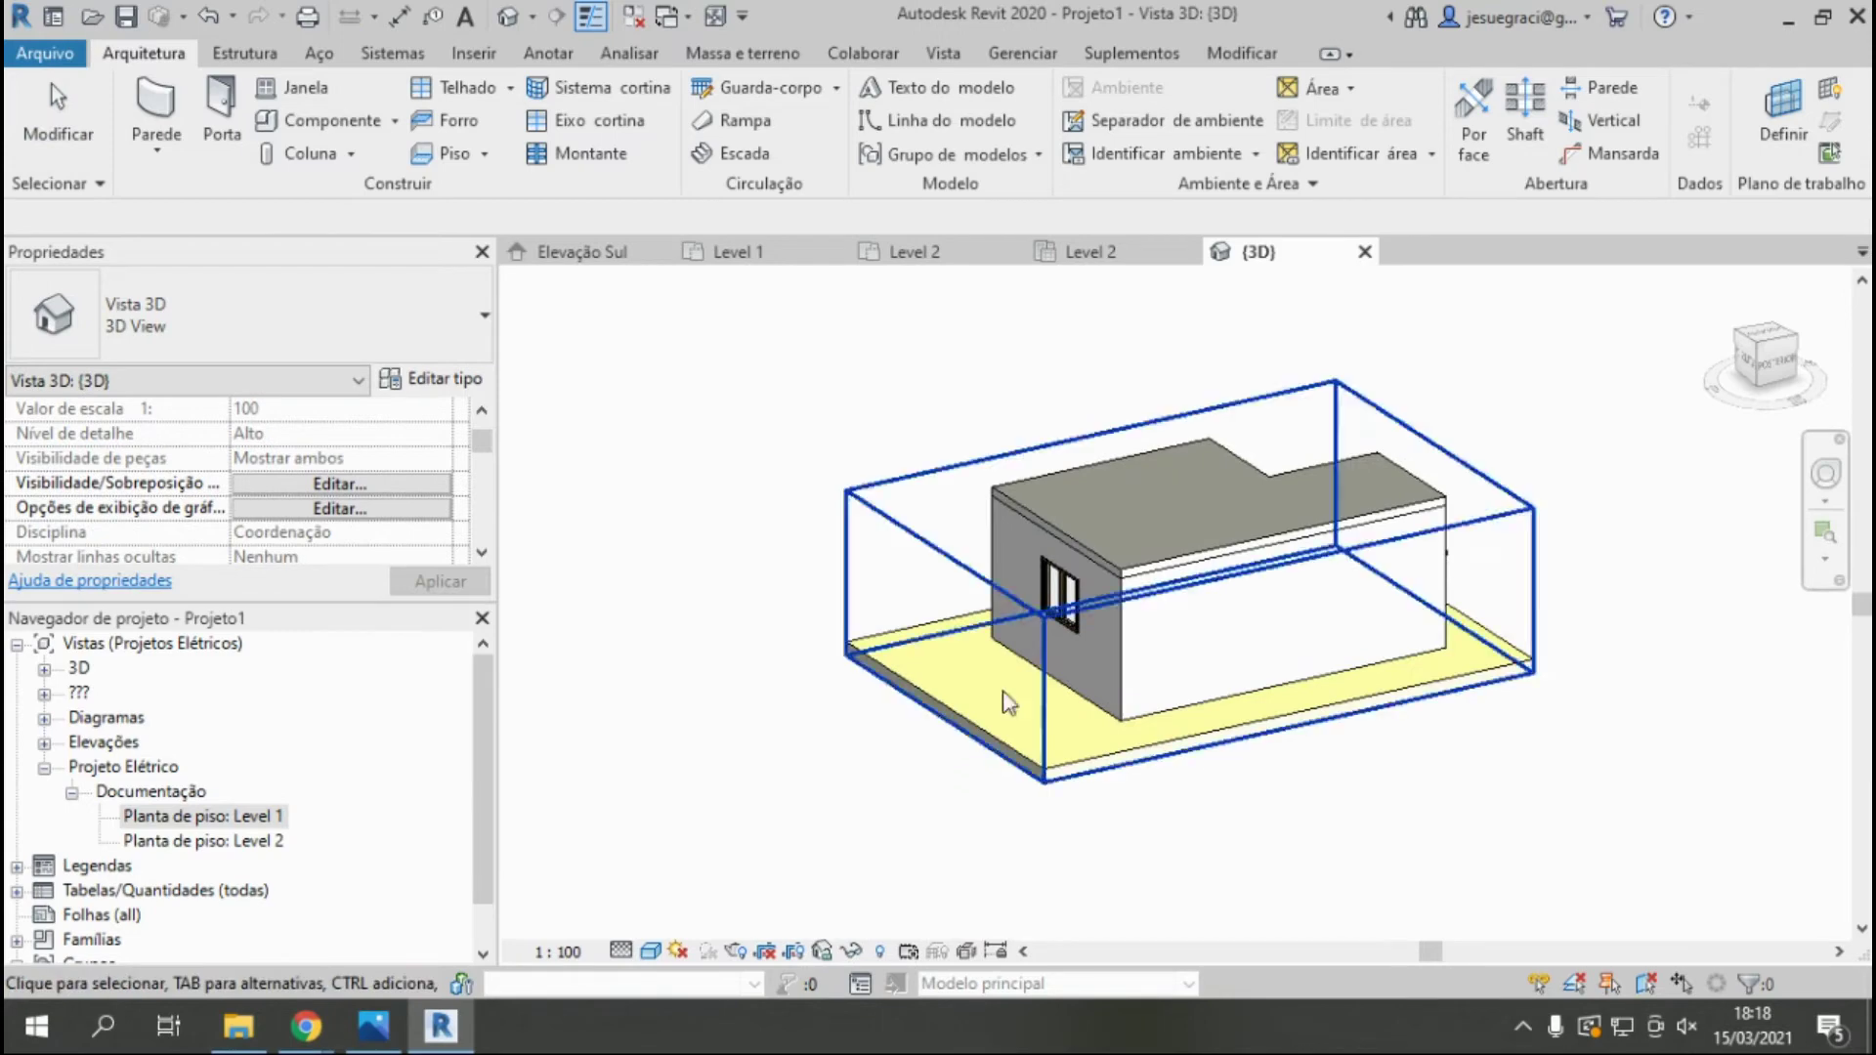
left_click_drag(488, 460, 493, 486)
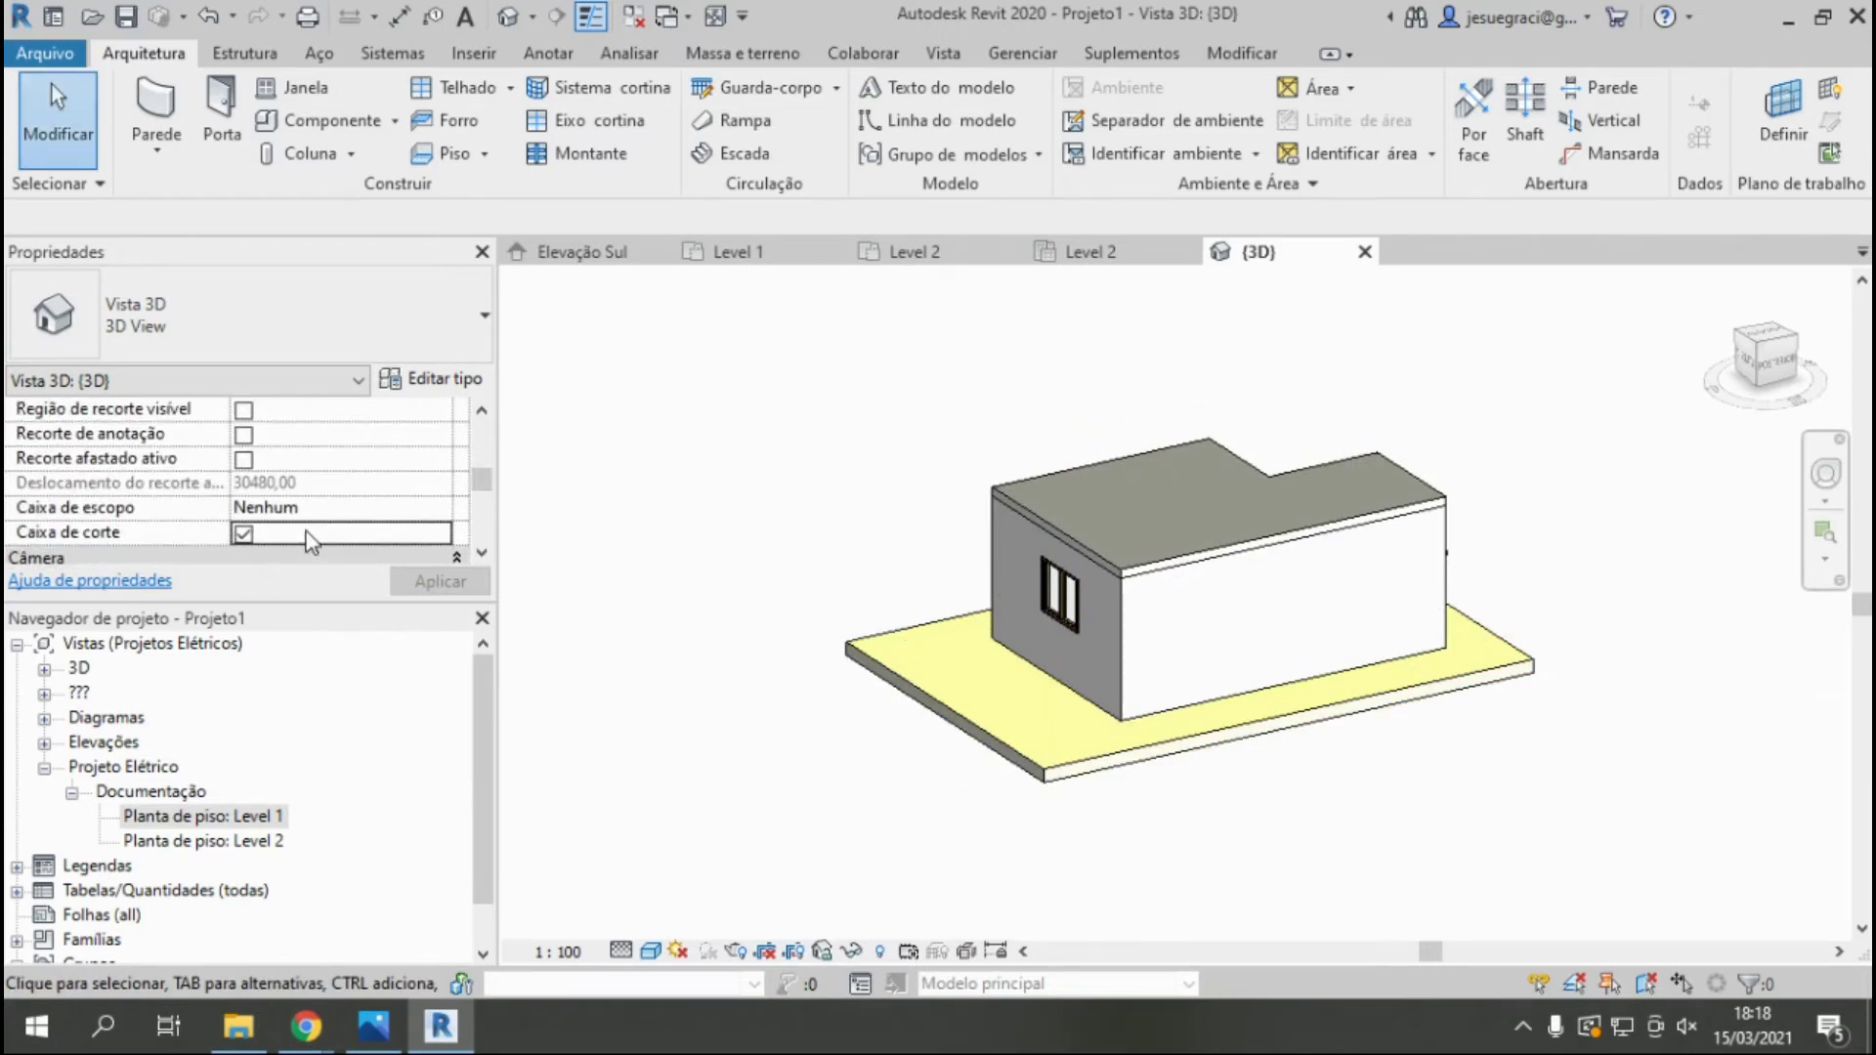
scroll(313, 465, "up", 3)
scroll(313, 465, "up", 2)
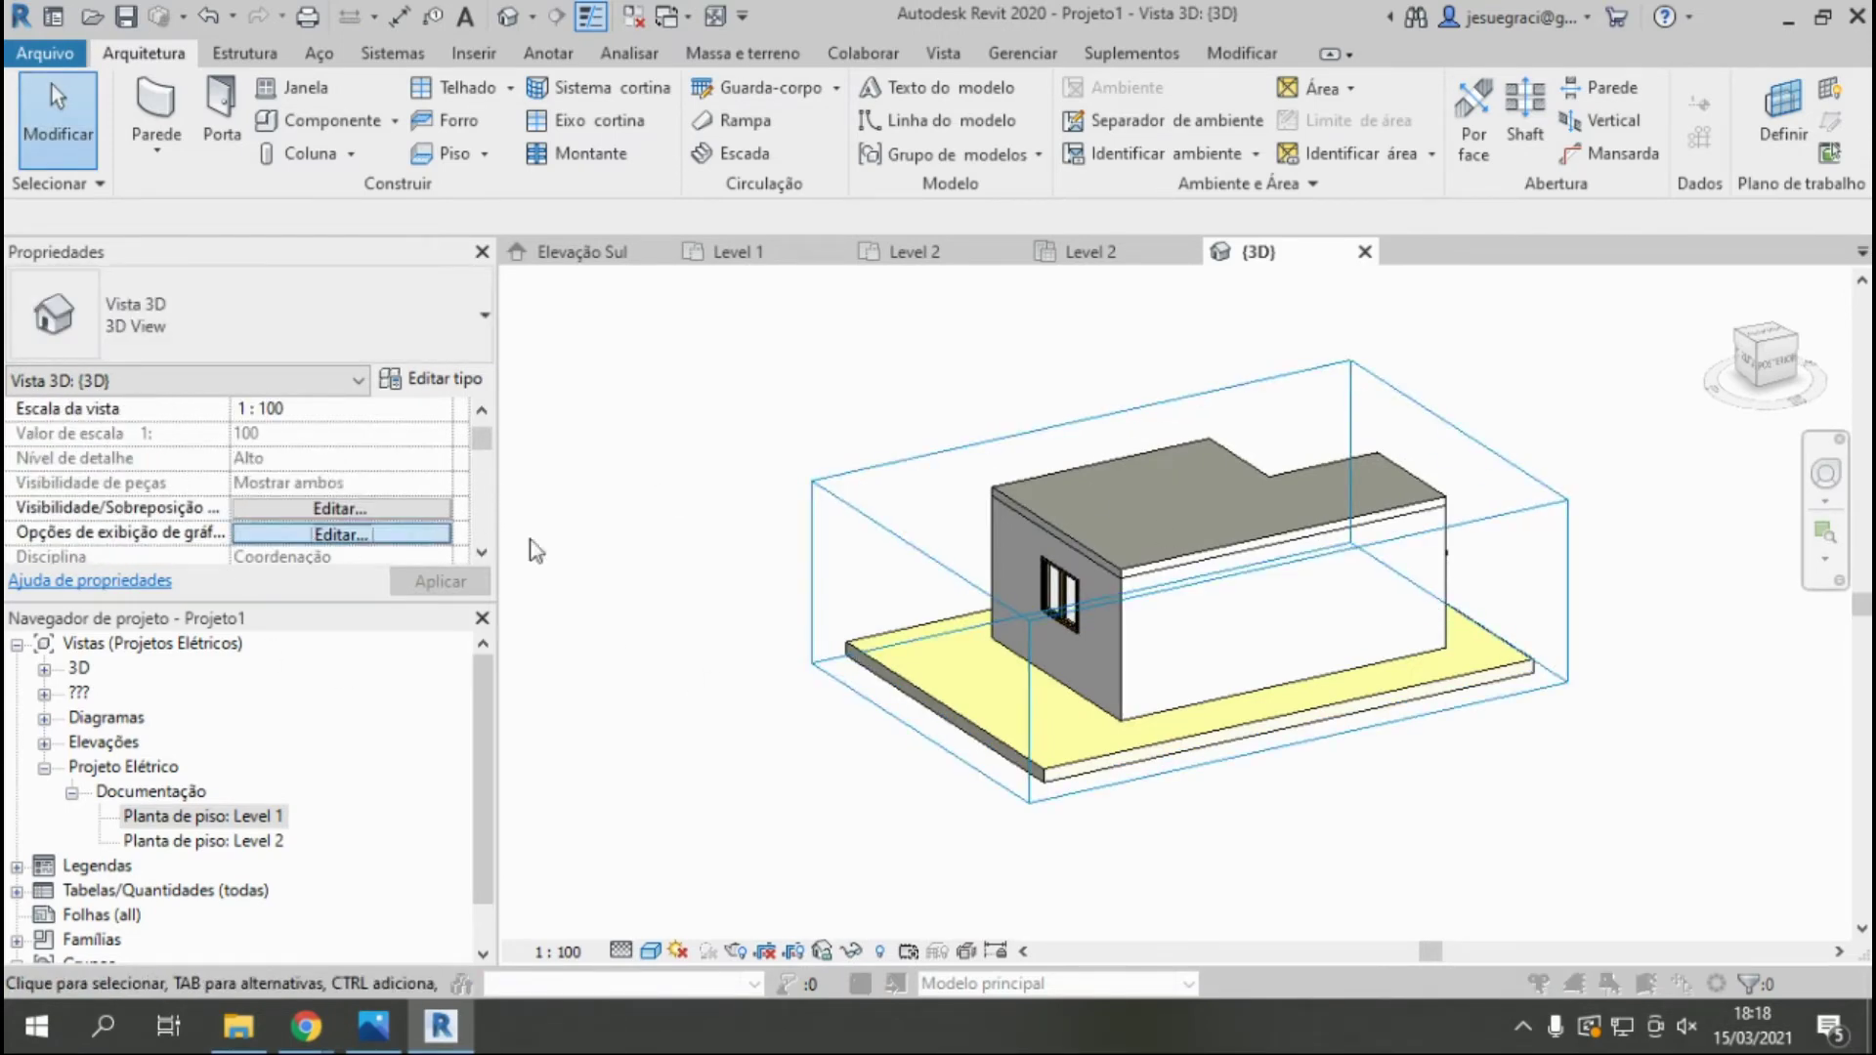
left_click(417, 537)
left_click(832, 790)
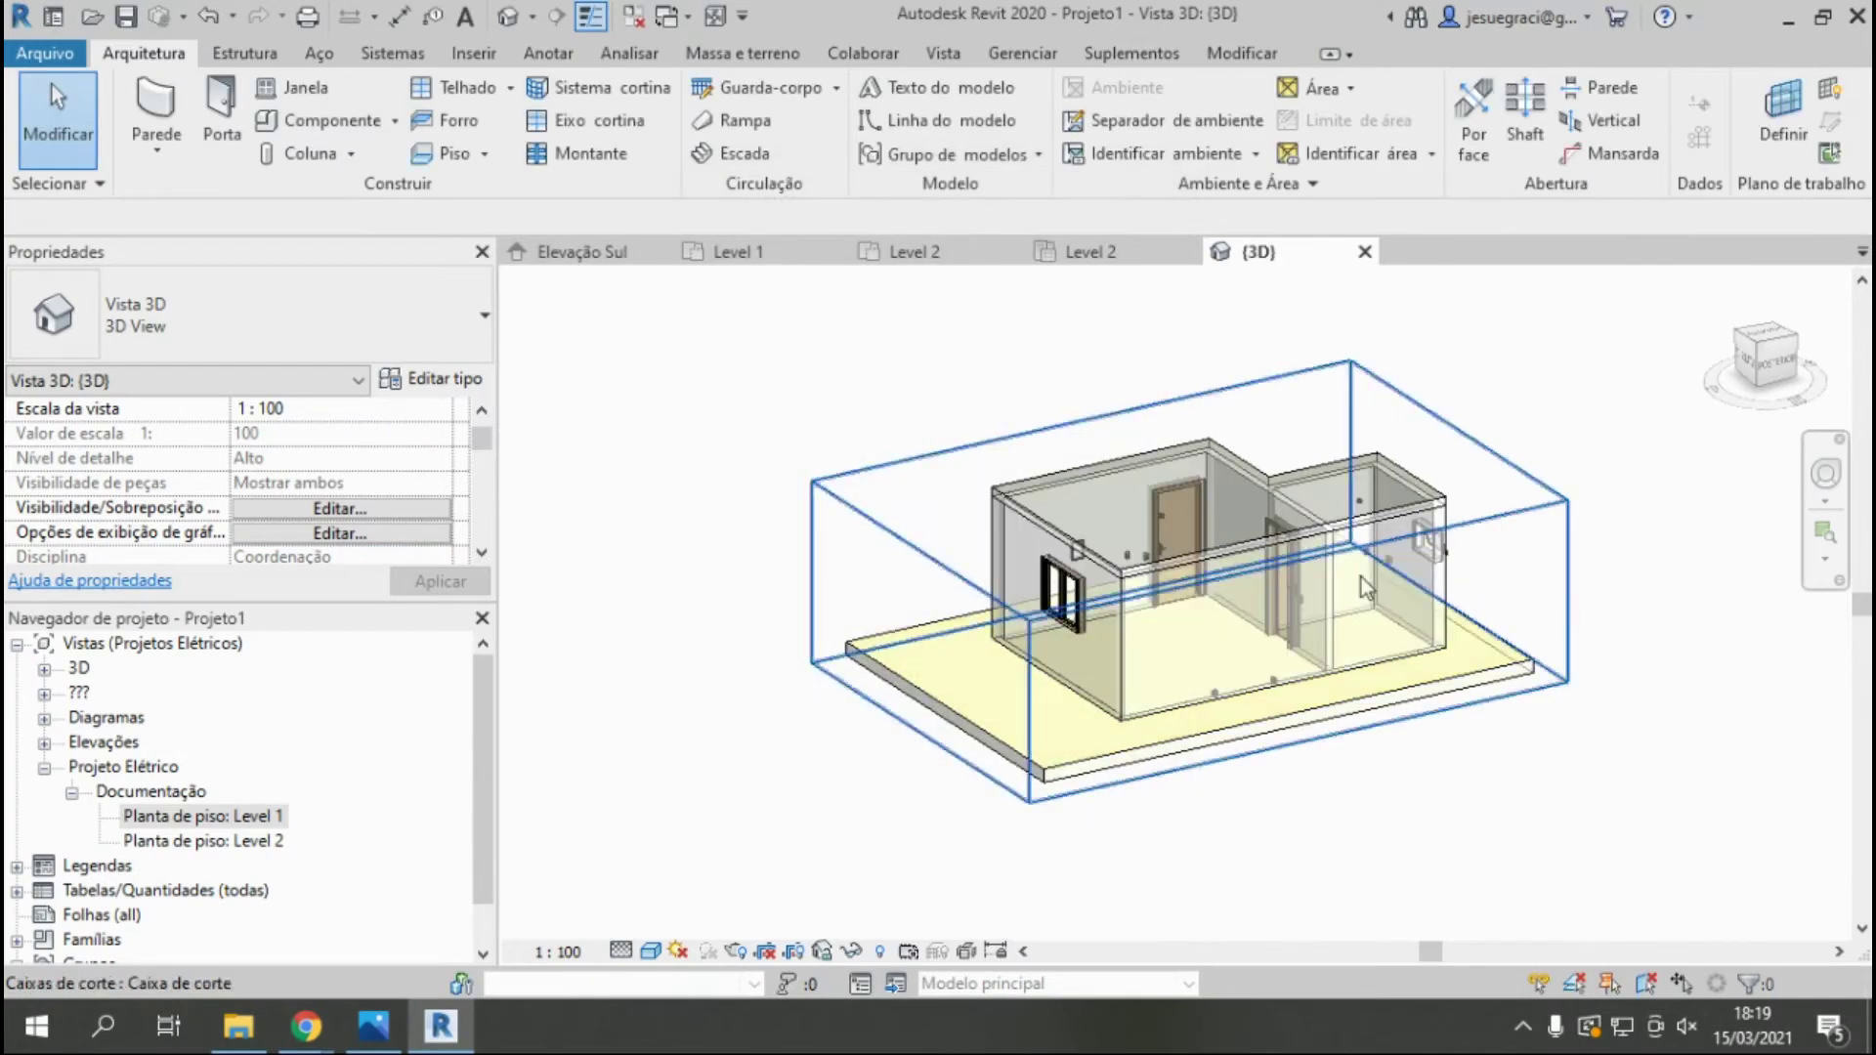
scroll(994, 612, "up", 1)
scroll(994, 611, "up", 3)
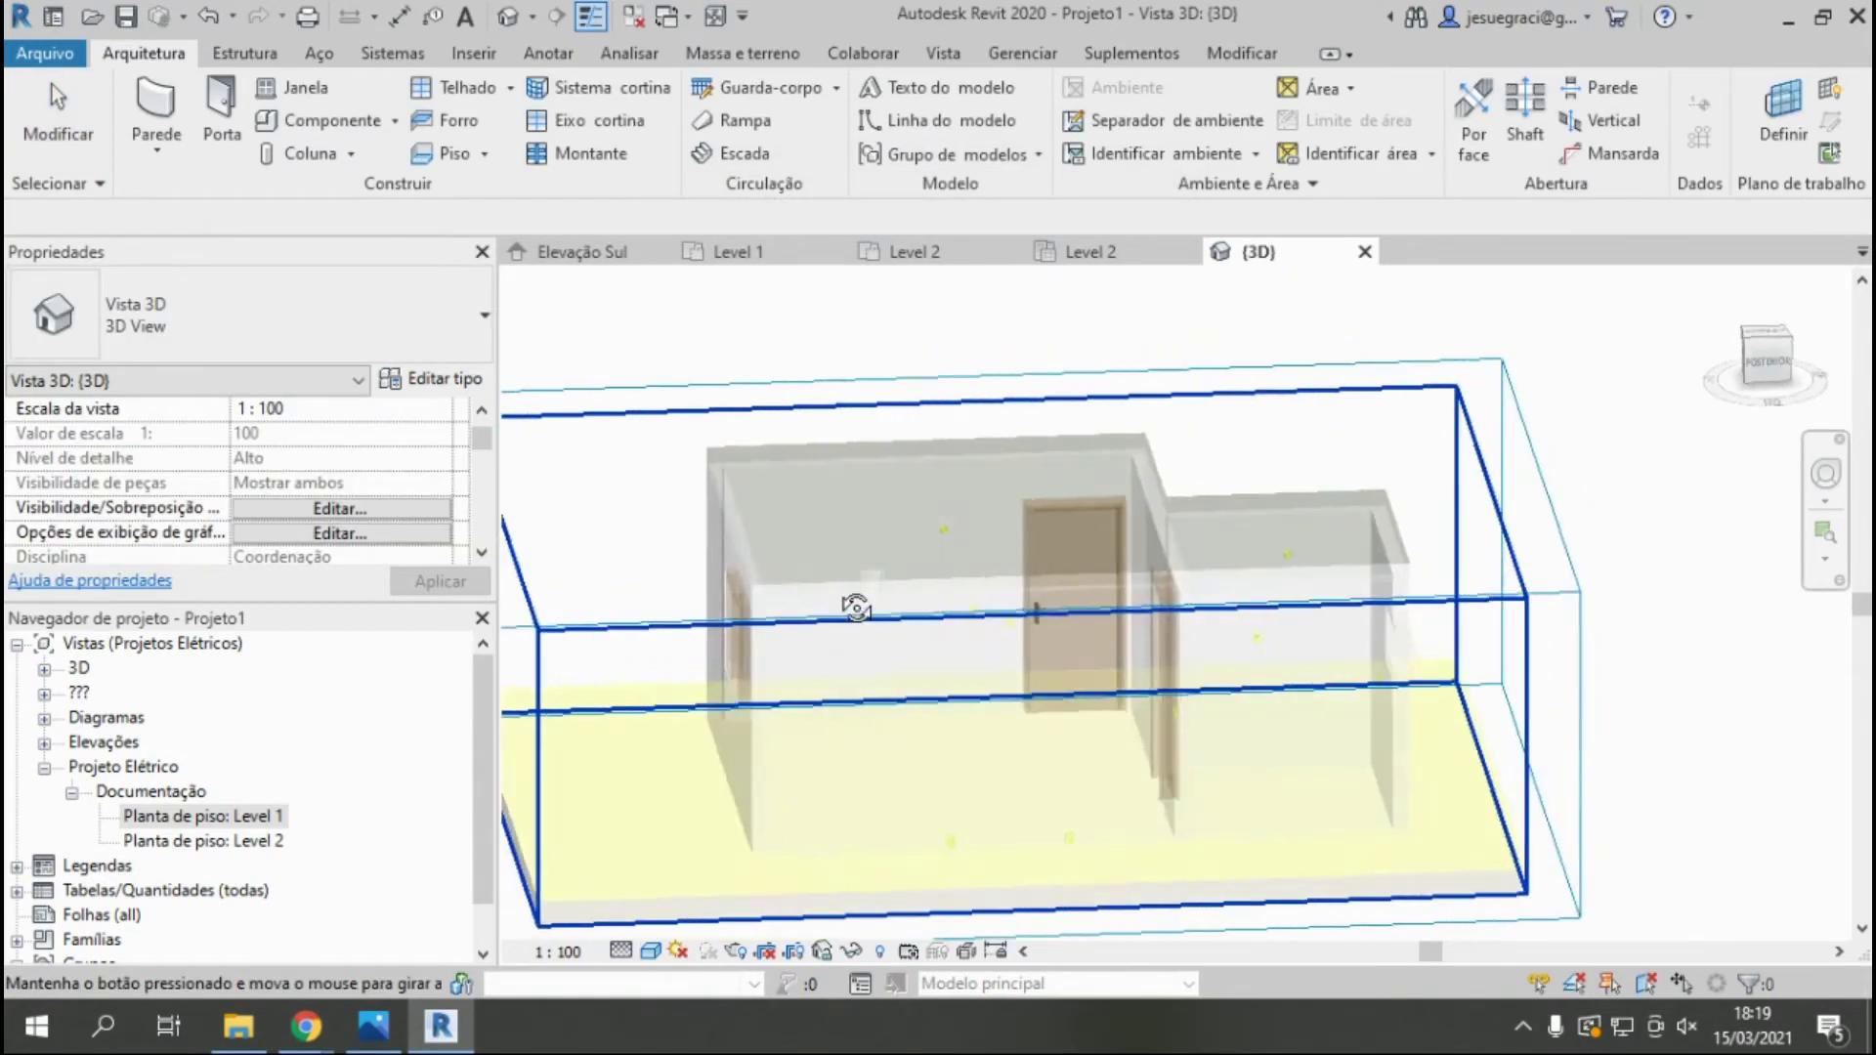
scroll(971, 720, "down", 4)
Push the section box face back to cut the house, viewed straight on in Consistent Colors.
left_click(1282, 772)
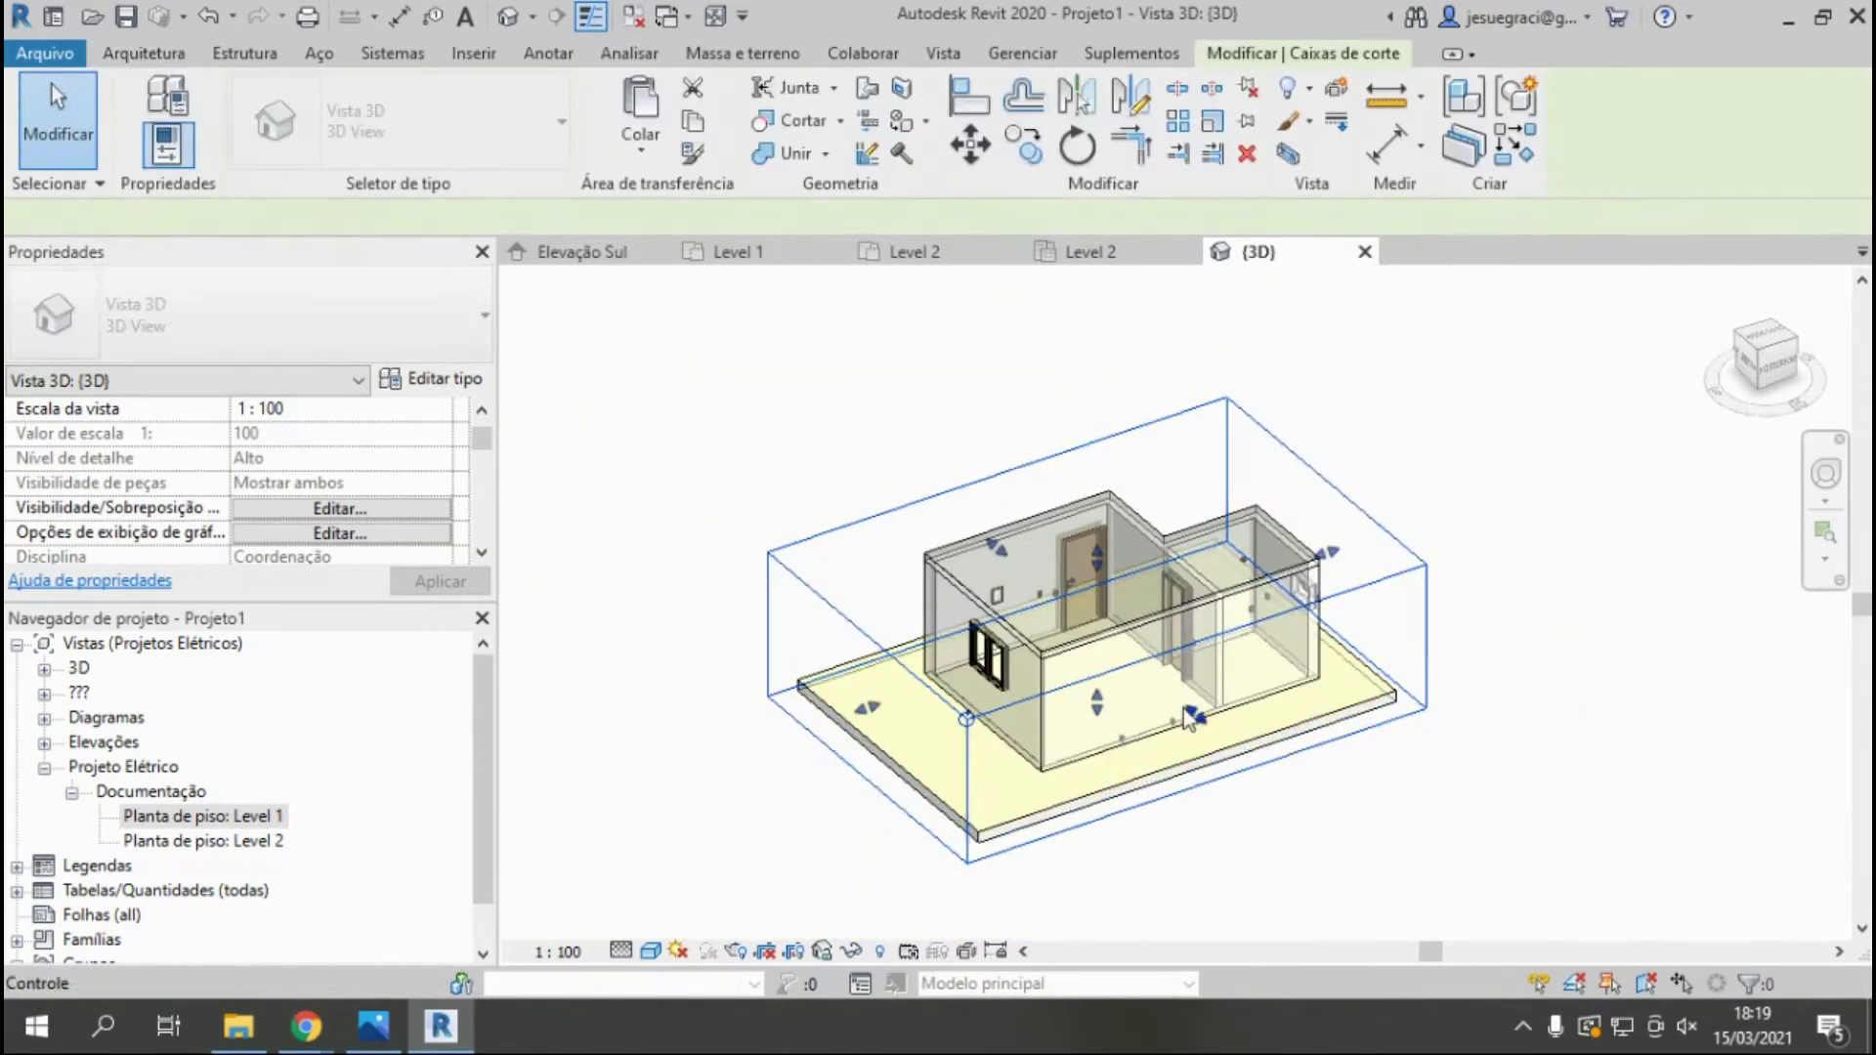
left_click_drag(1197, 712, 1072, 611)
left_click(1744, 387)
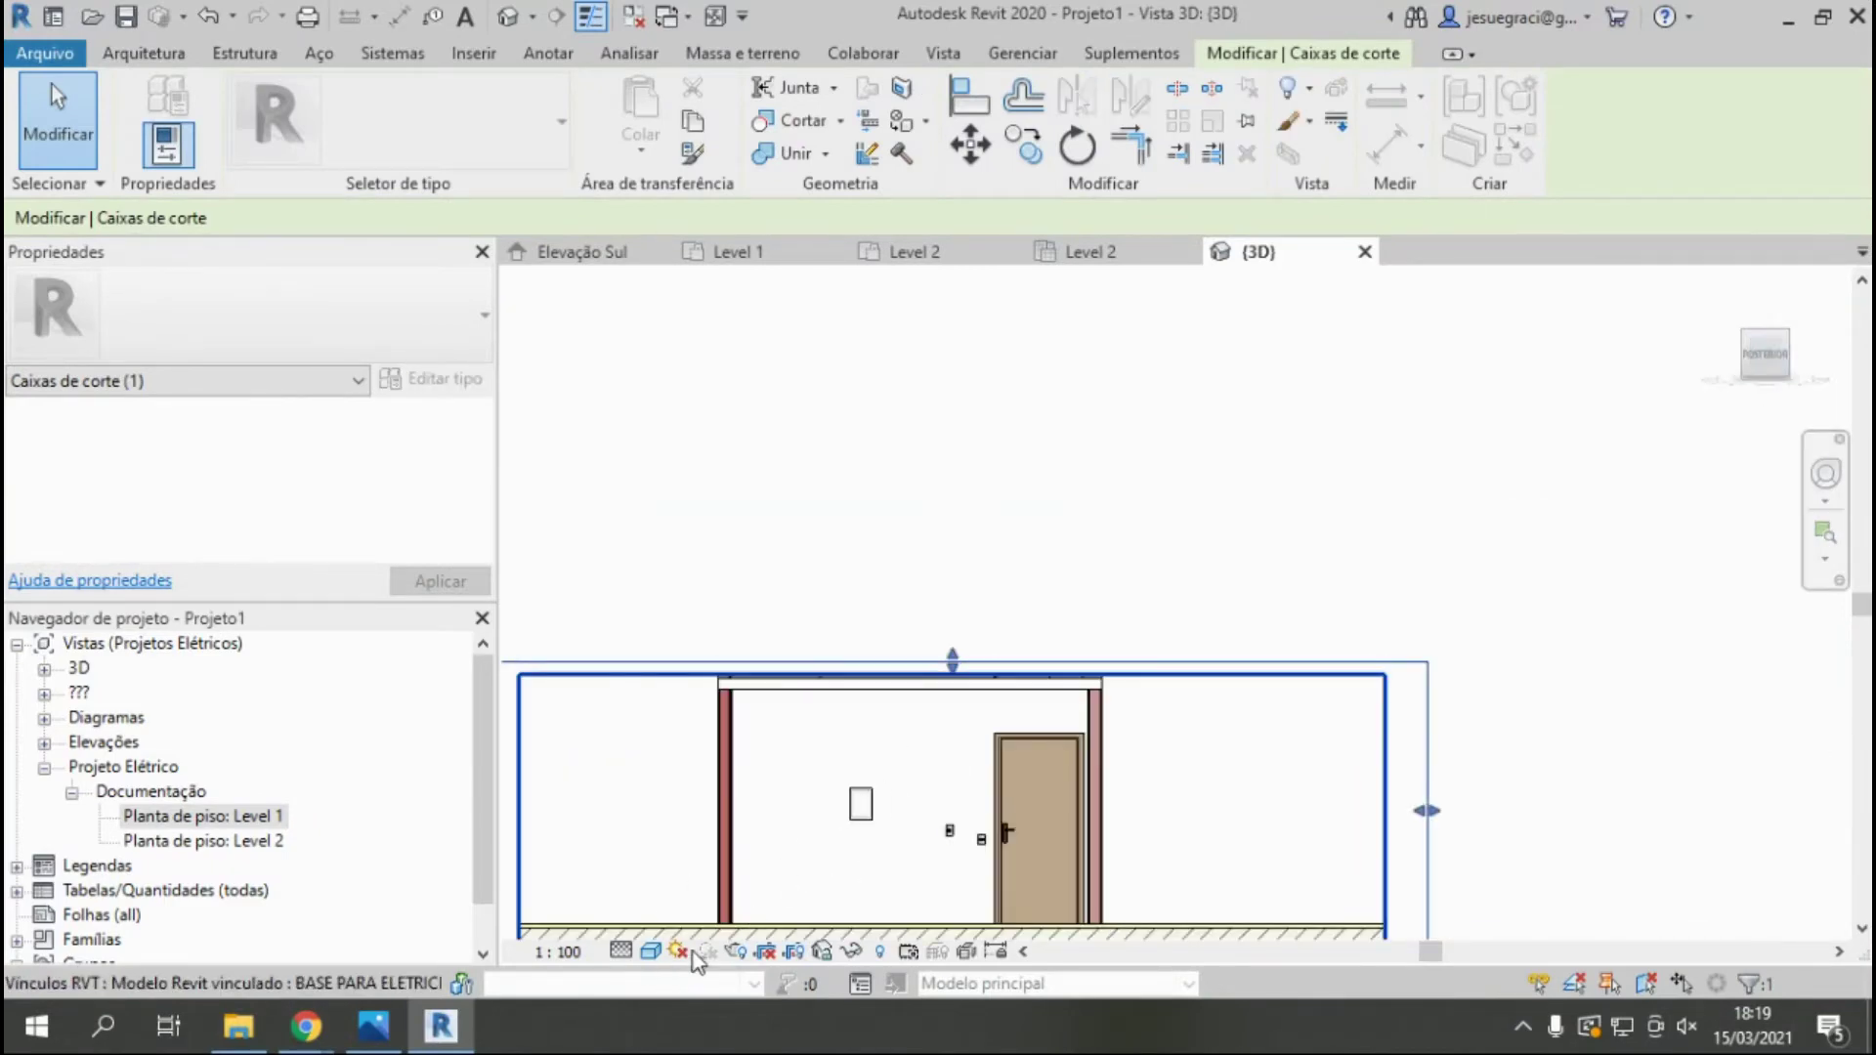
left_click(650, 952)
left_click(748, 864)
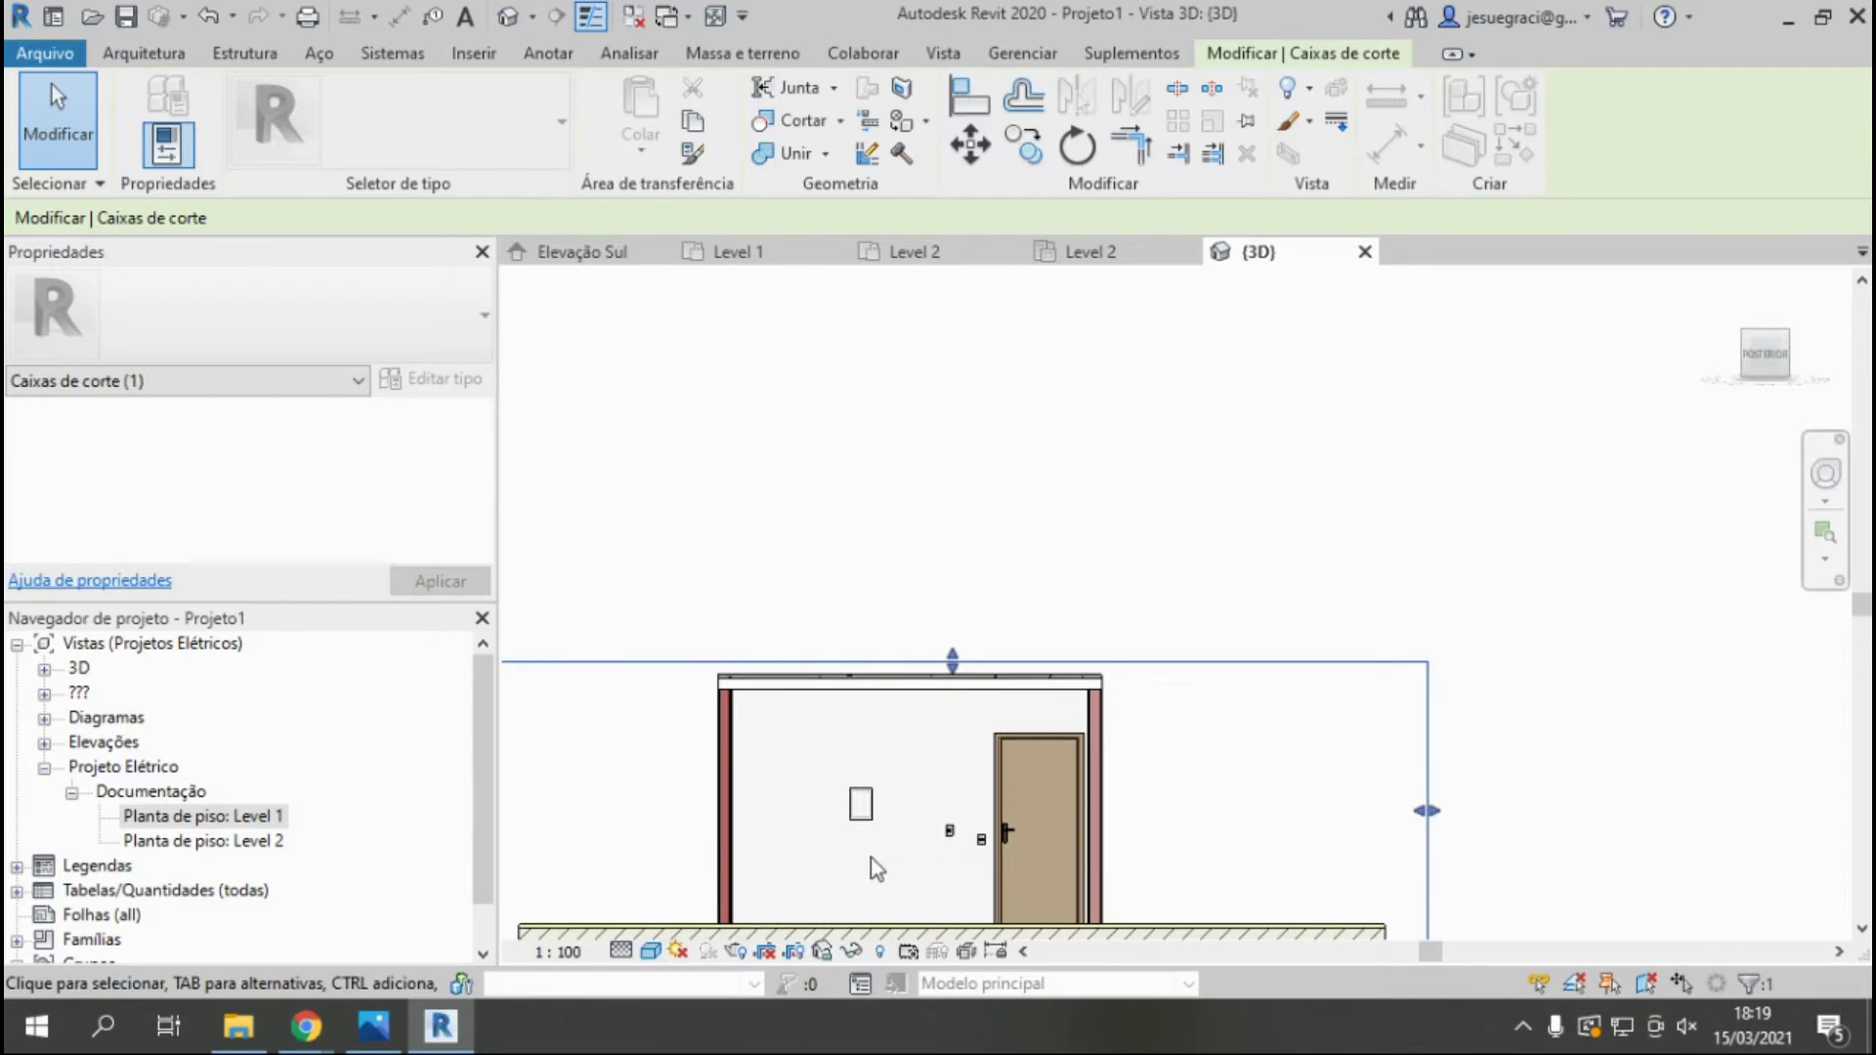
scroll(879, 831, "up", 3)
scroll(875, 816, "up", 2)
scroll(1109, 825, "down", 4)
scroll(1128, 835, "up", 4)
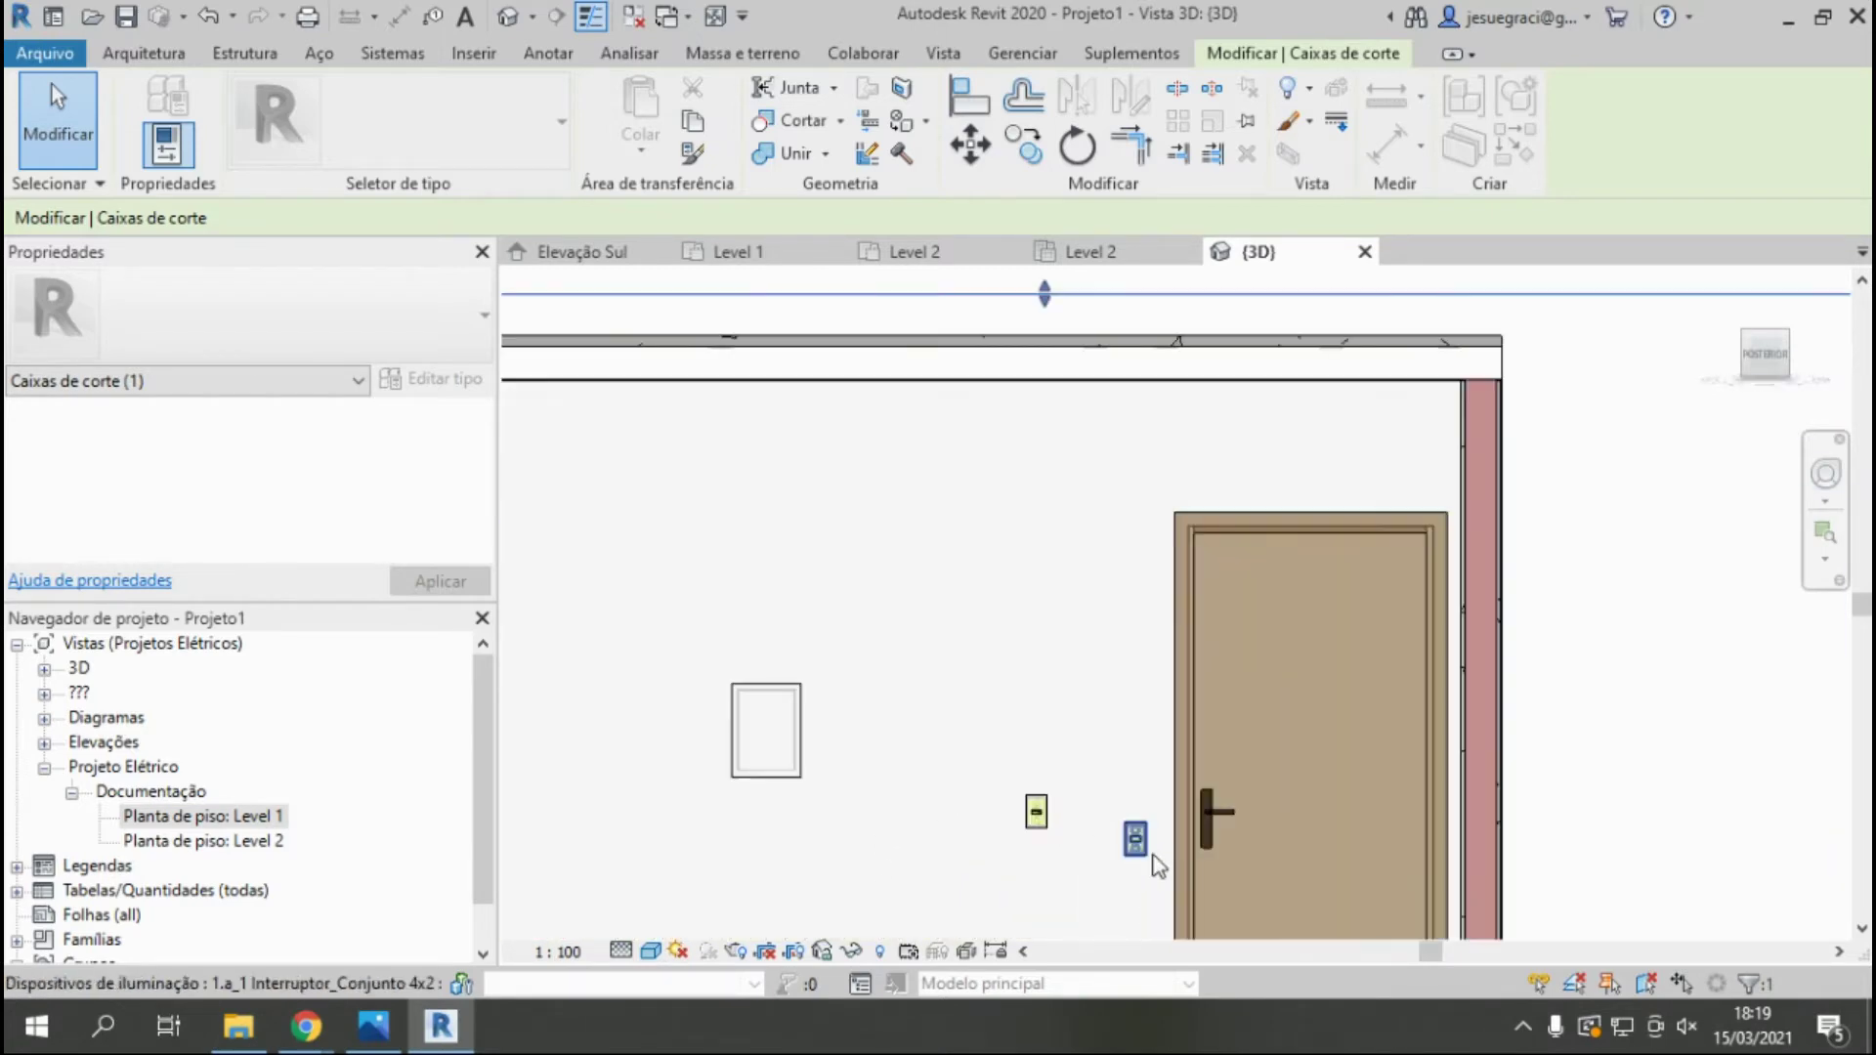
Set the light switch beside the door to a point elevation of 130.
left_click(1149, 854)
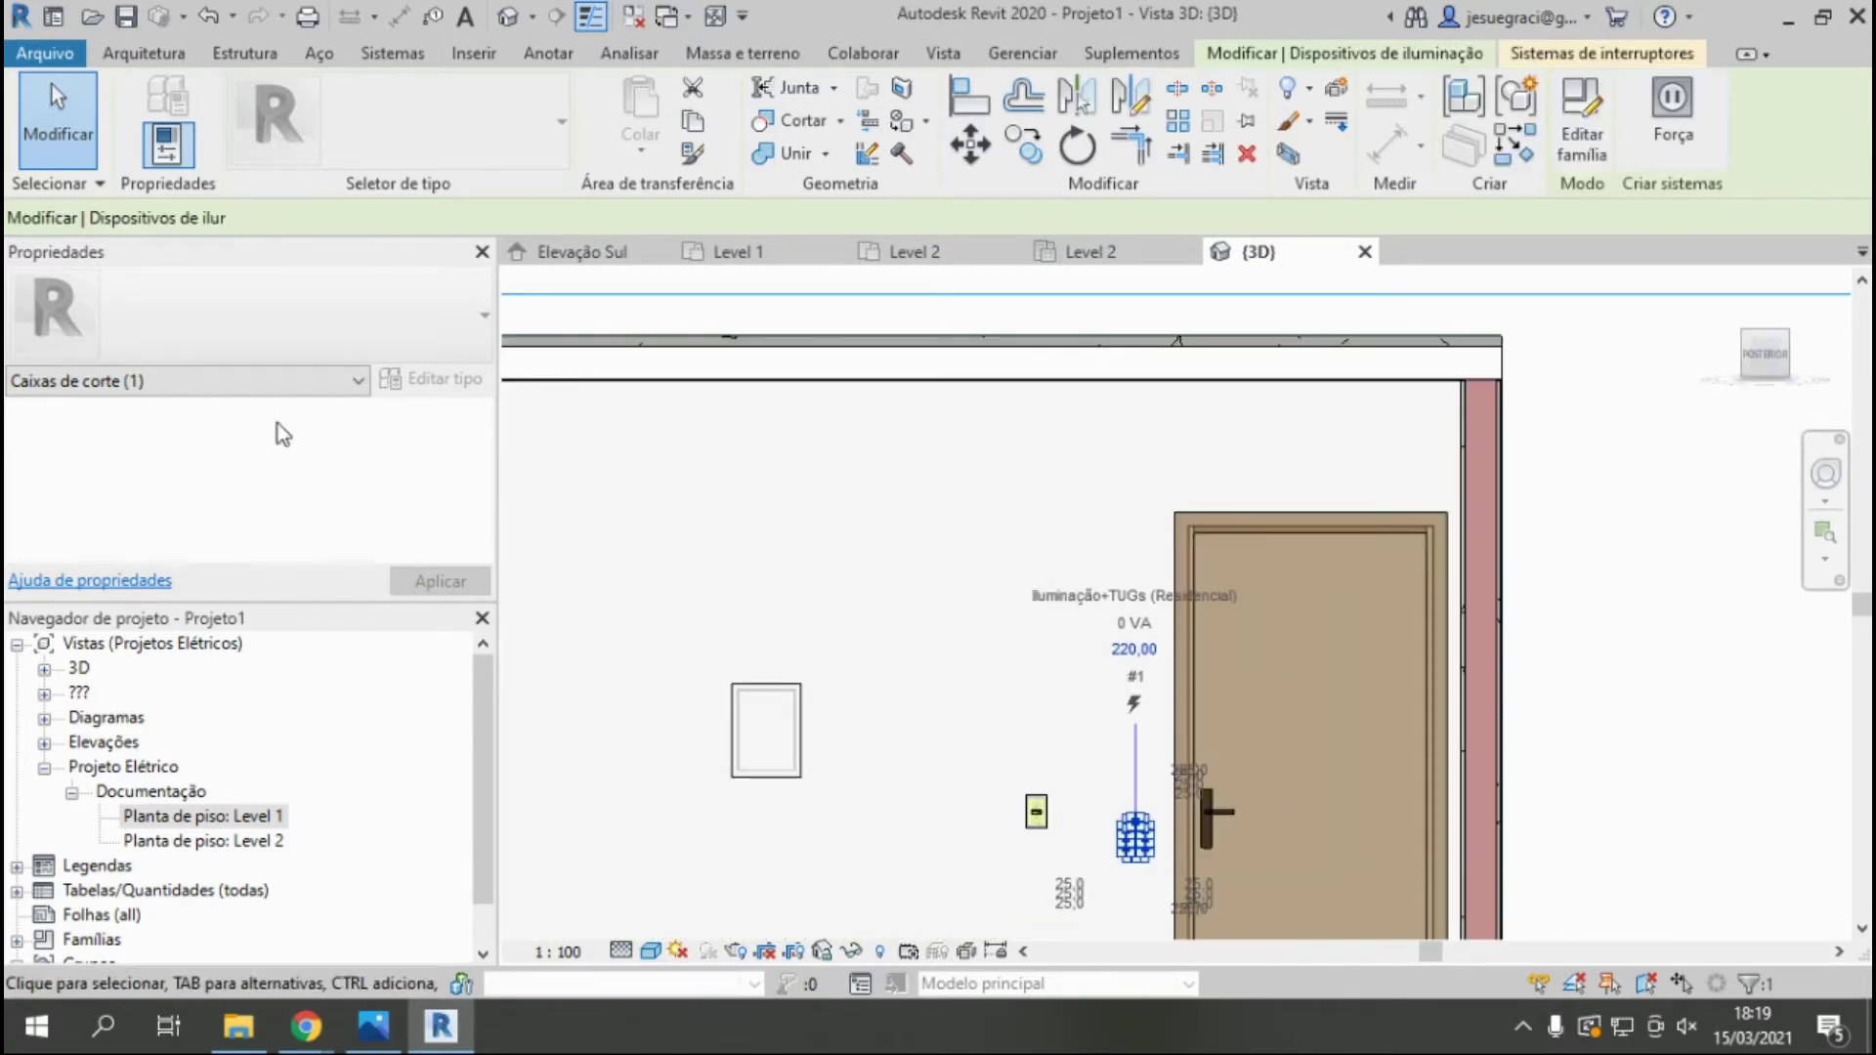
left_click(311, 430)
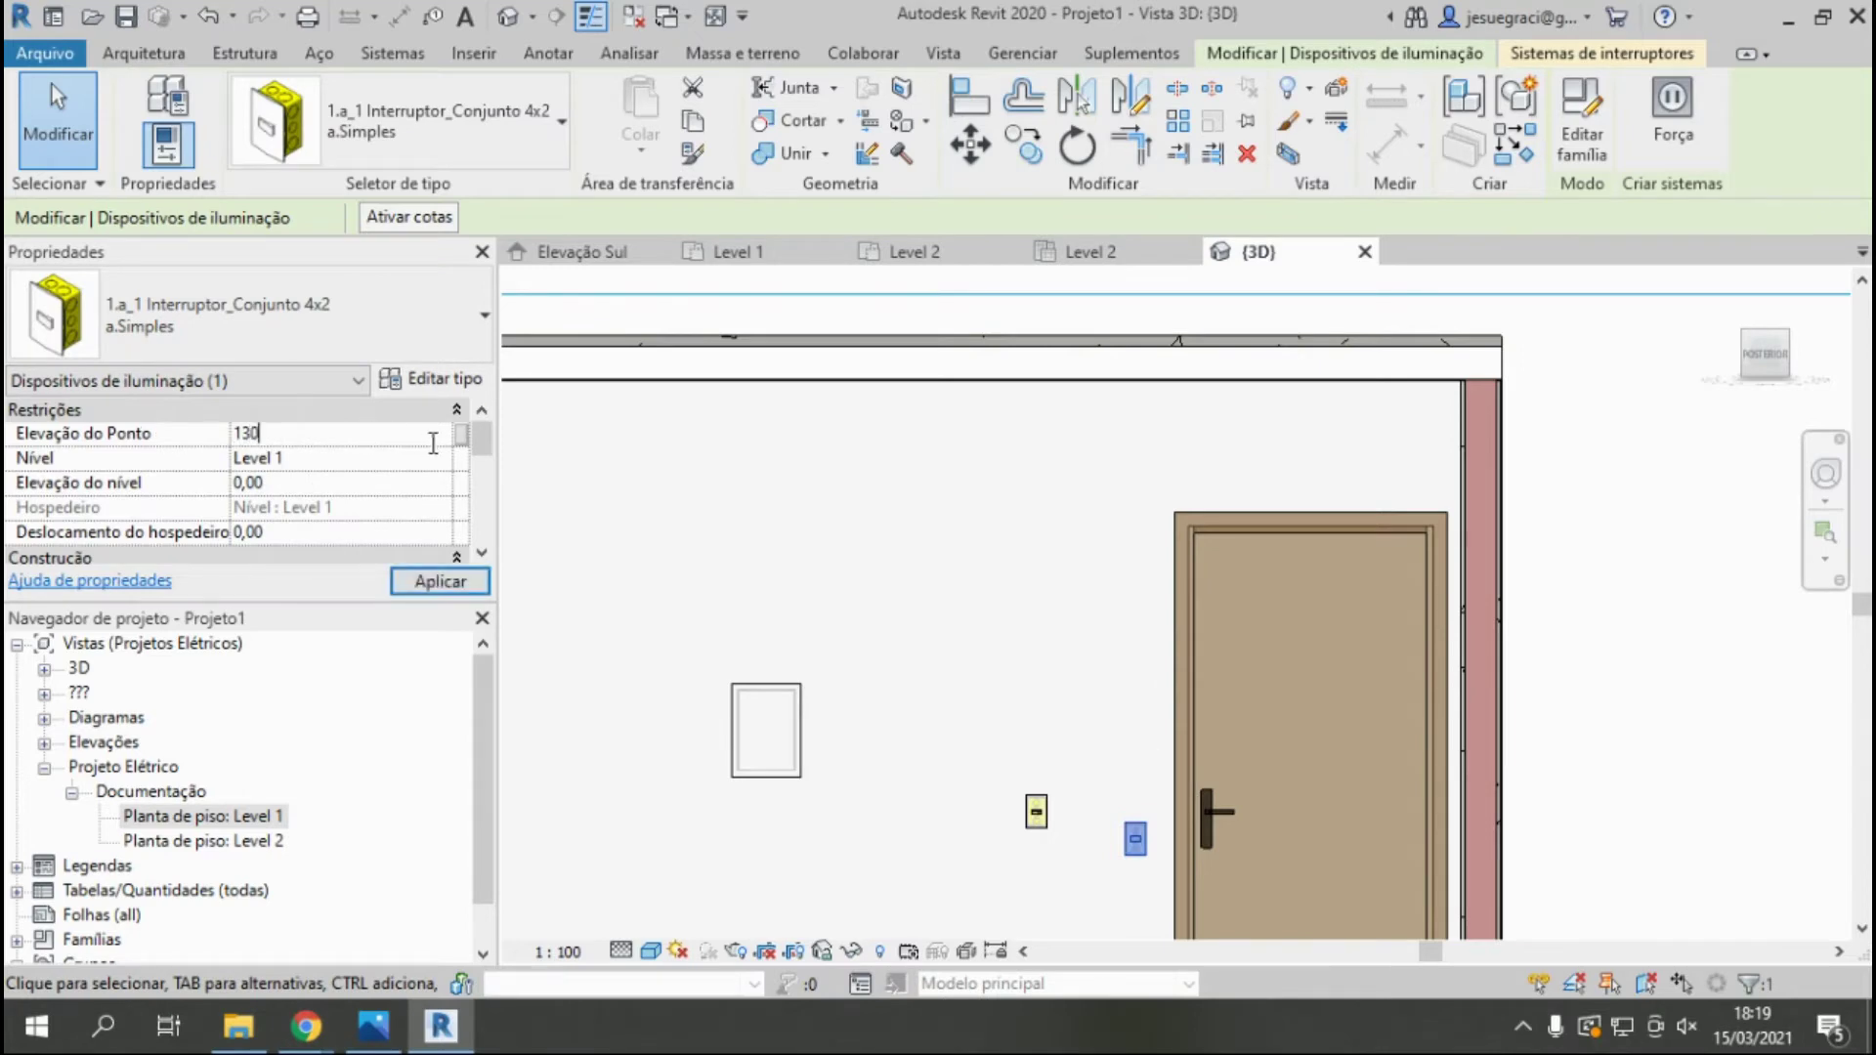
key("Return")
key("e")
key("e")
scroll(1251, 723, "down", 3)
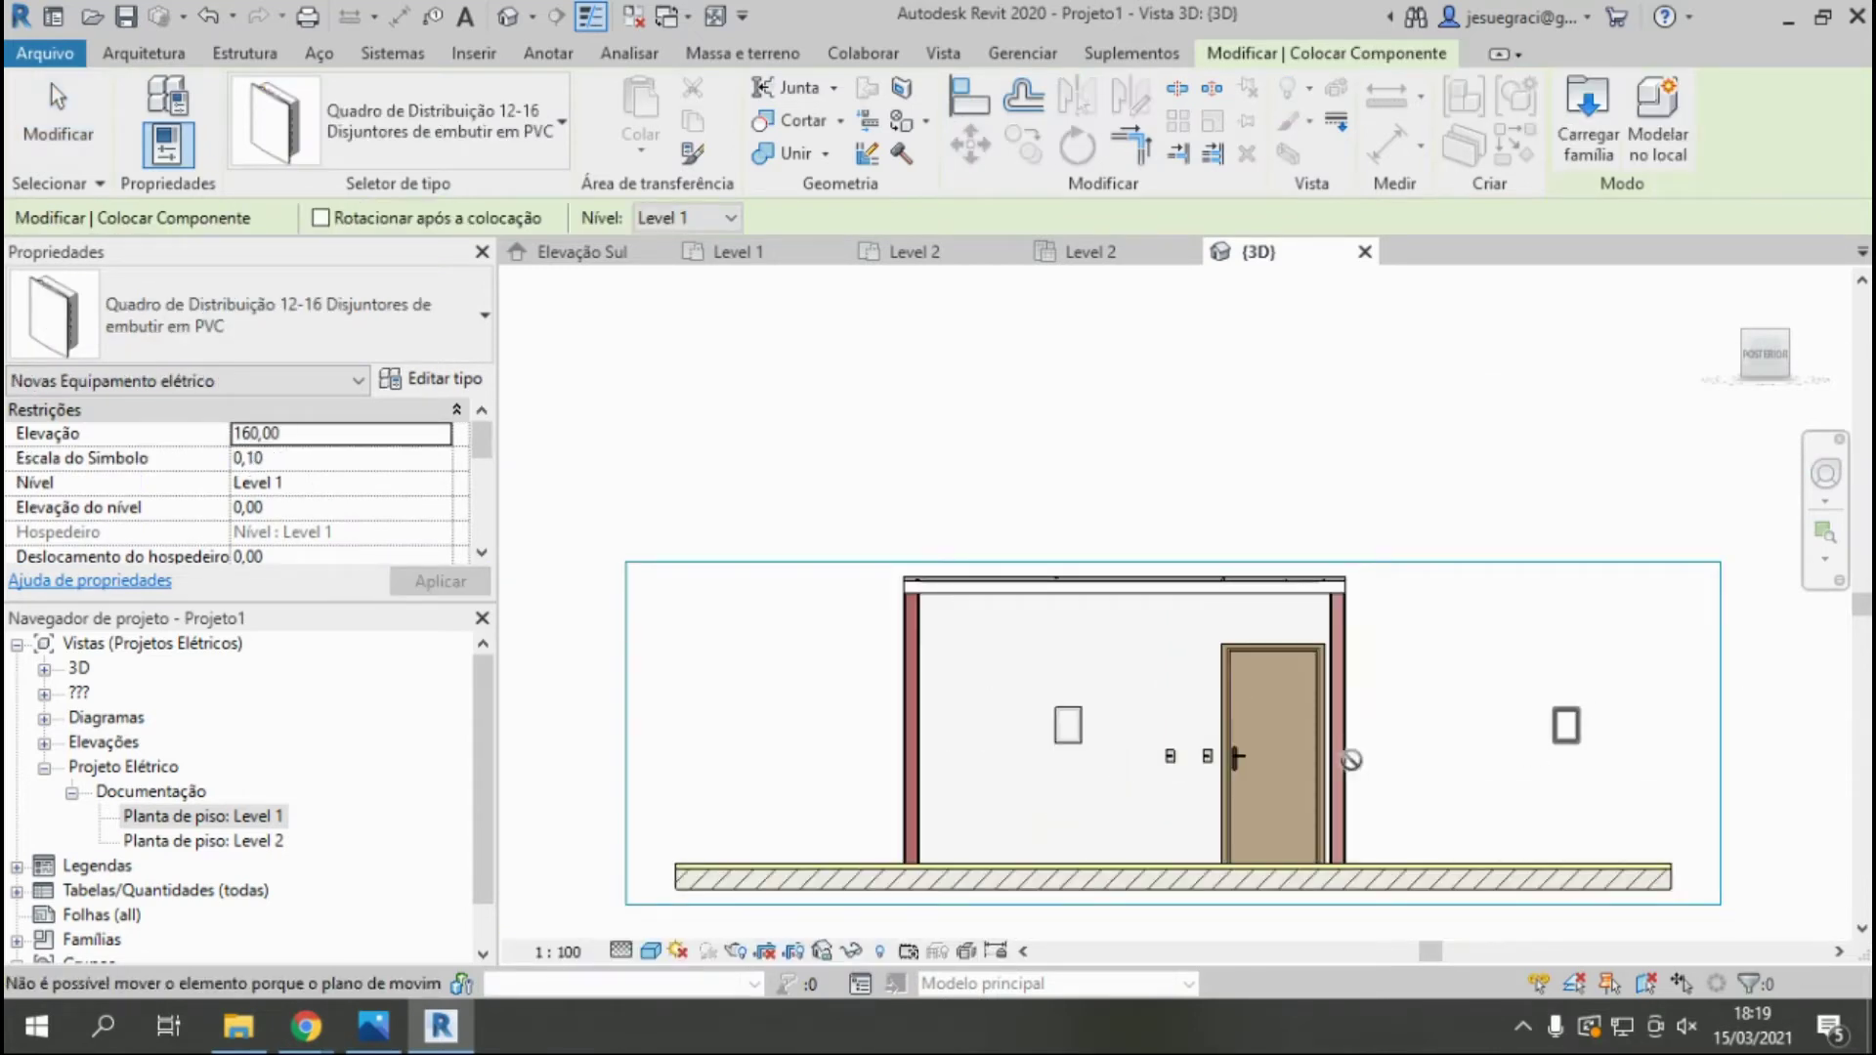
middle_click_drag(1550, 816, 1603, 884, "shift")
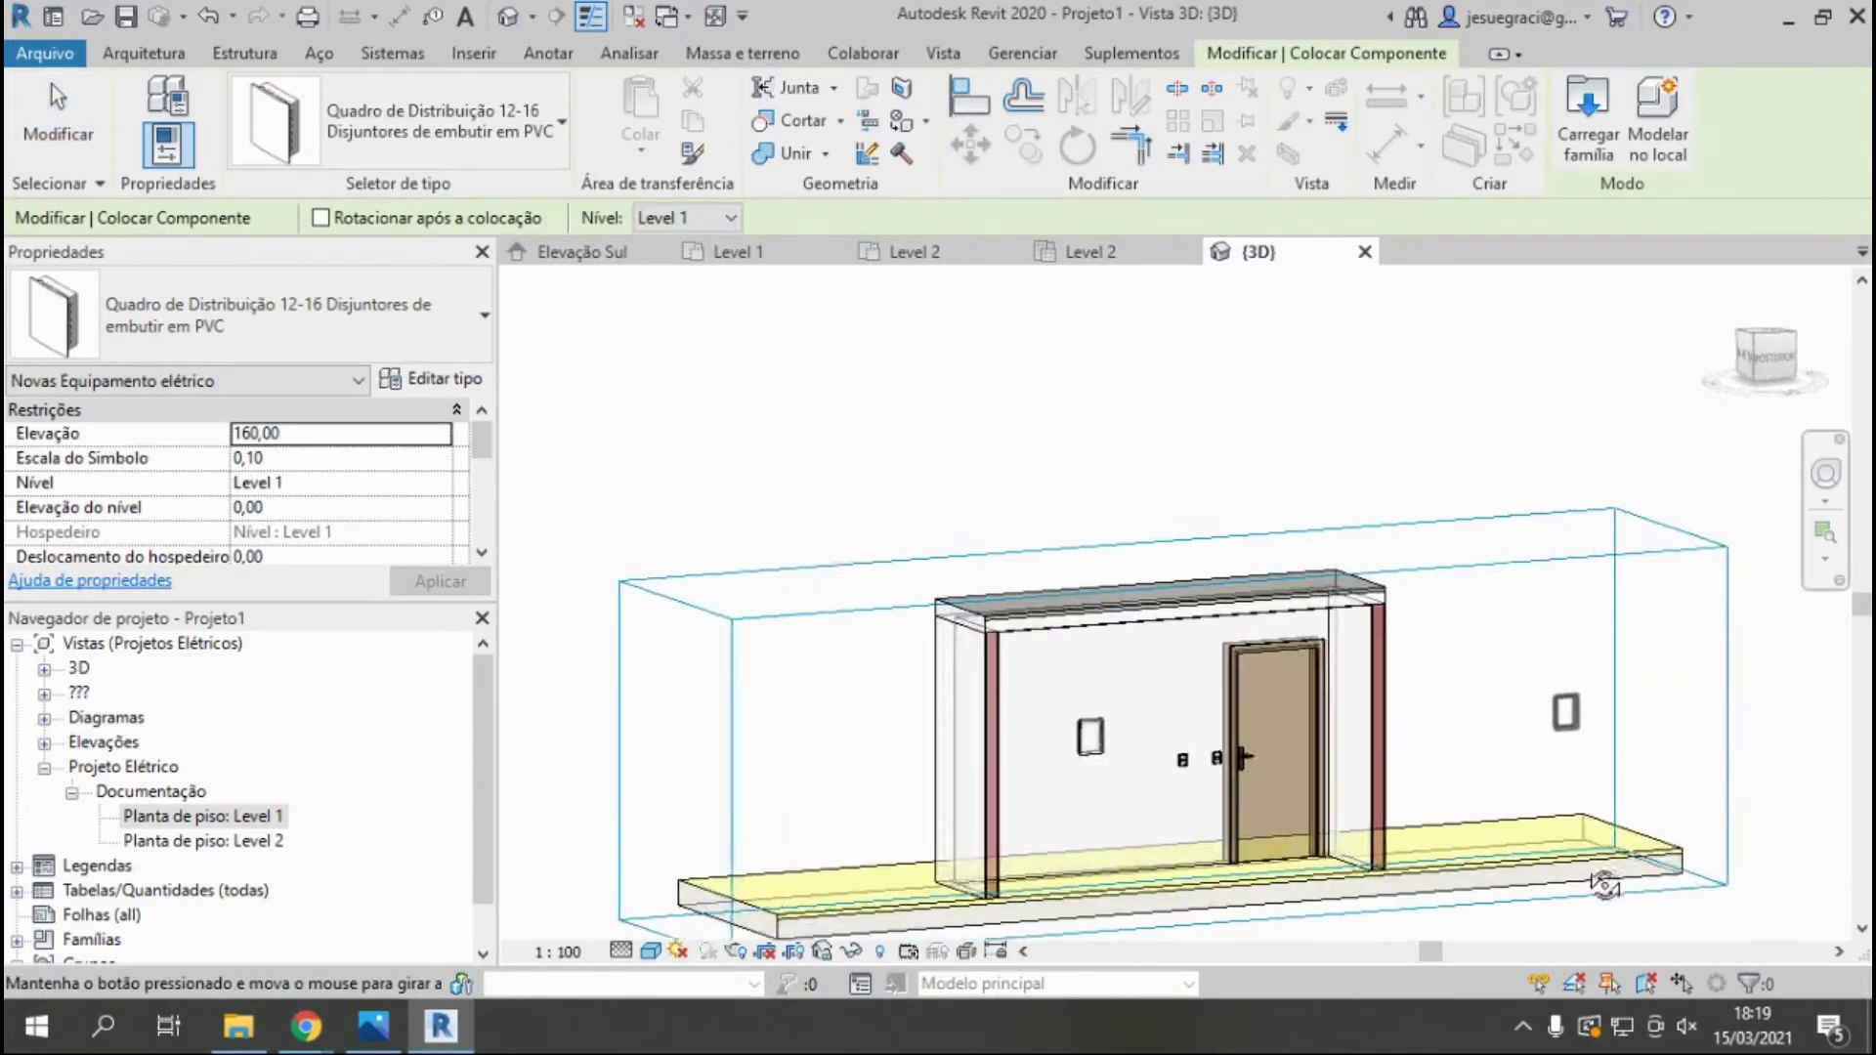
key("Escape")
scroll(1320, 812, "down", 2)
Orbit to an angled view of the house and select an outlet on the far wall.
left_click(1321, 814)
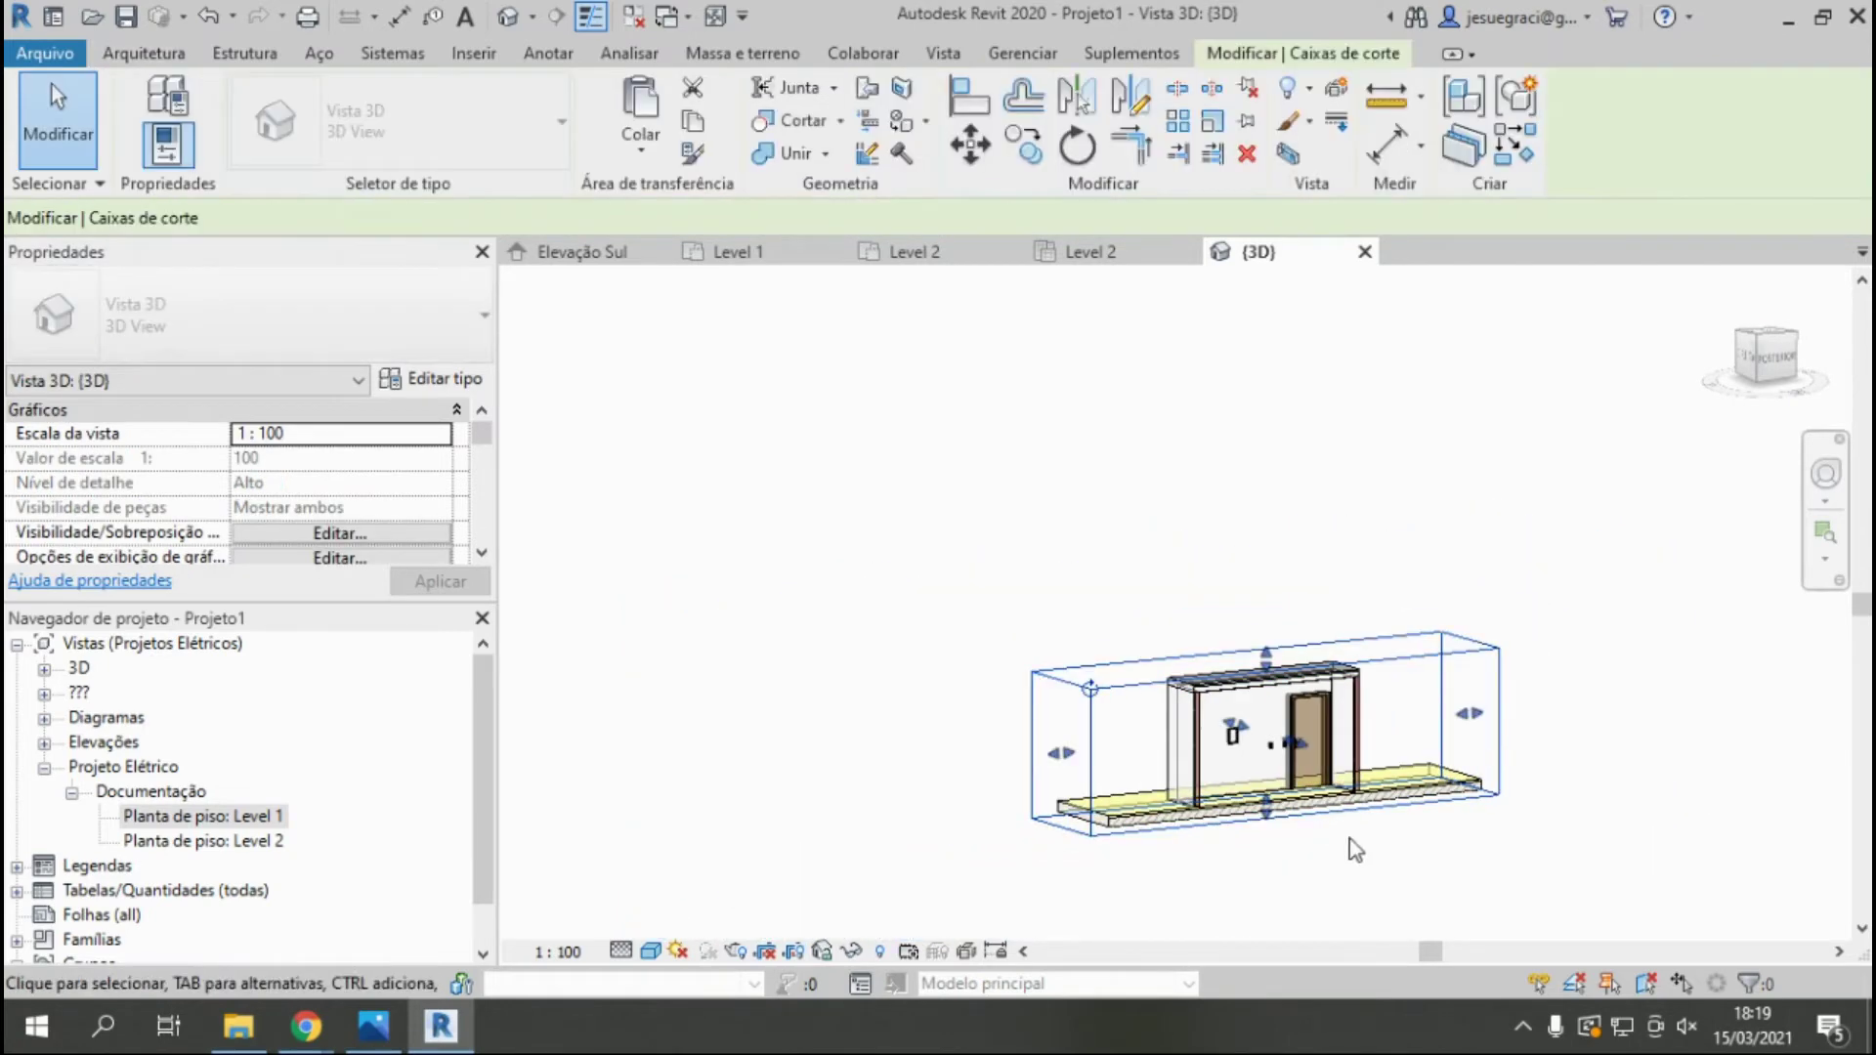
middle_click_drag(1354, 849, 1426, 742, "shift")
scroll(1446, 684, "up", 3)
scroll(1455, 641, "up", 2)
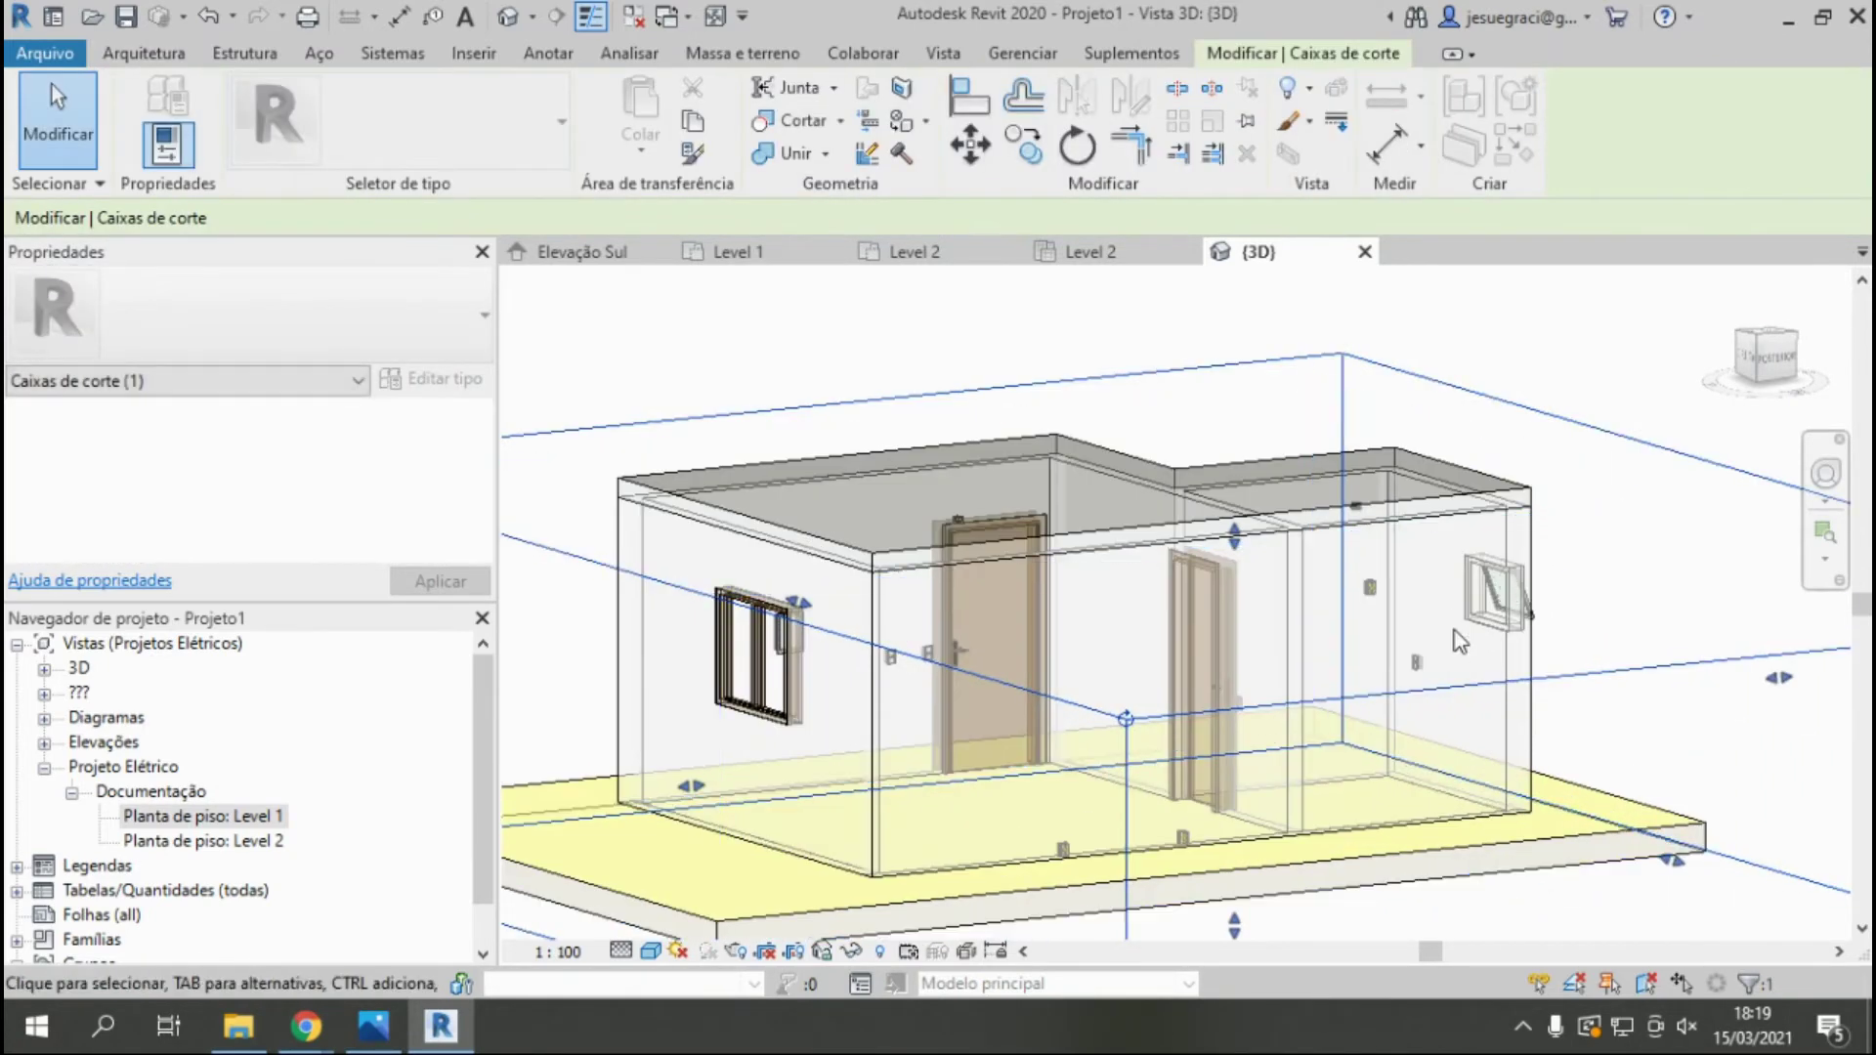
key("Escape")
scroll(1362, 637, "up", 2)
scroll(1434, 708, "down", 1)
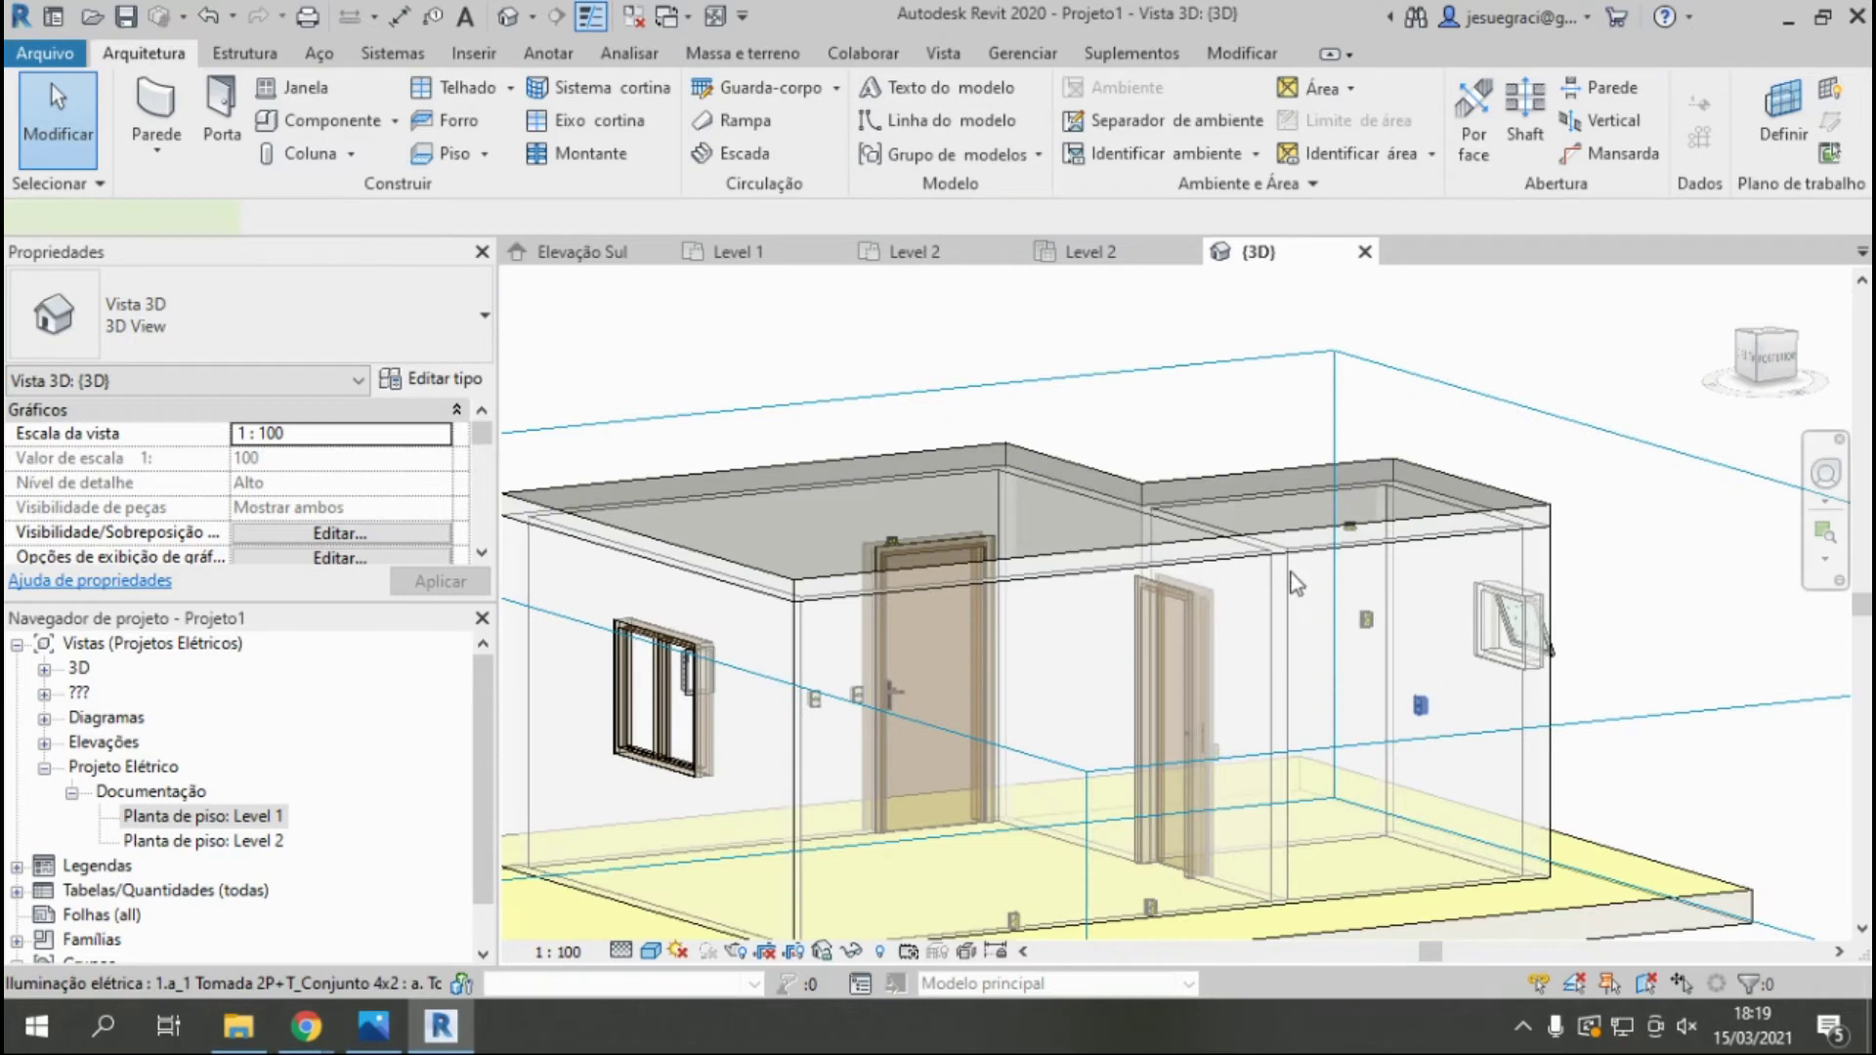
left_click(1420, 705)
scroll(1106, 842, "down", 3)
scroll(1138, 765, "up", 4)
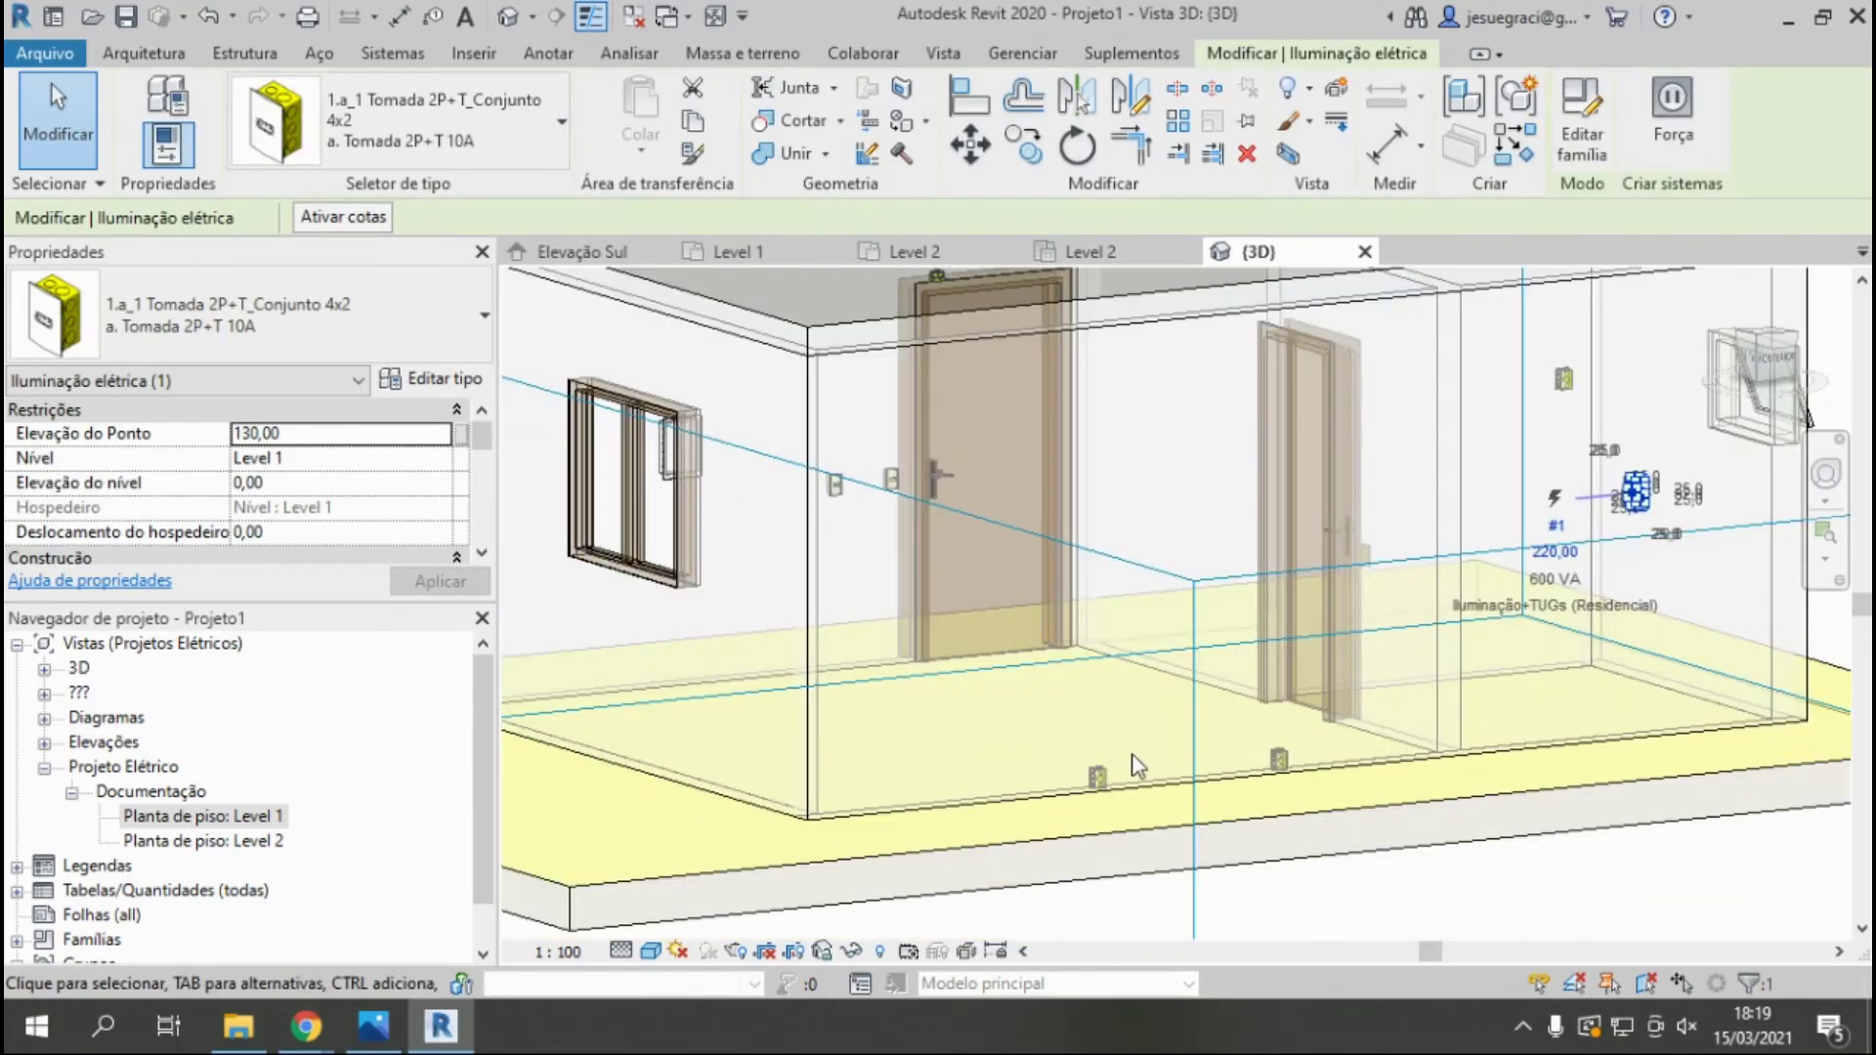
Set both low Tomada 2P+T 20A outlets to a level elevation of 40.
left_click(1097, 777)
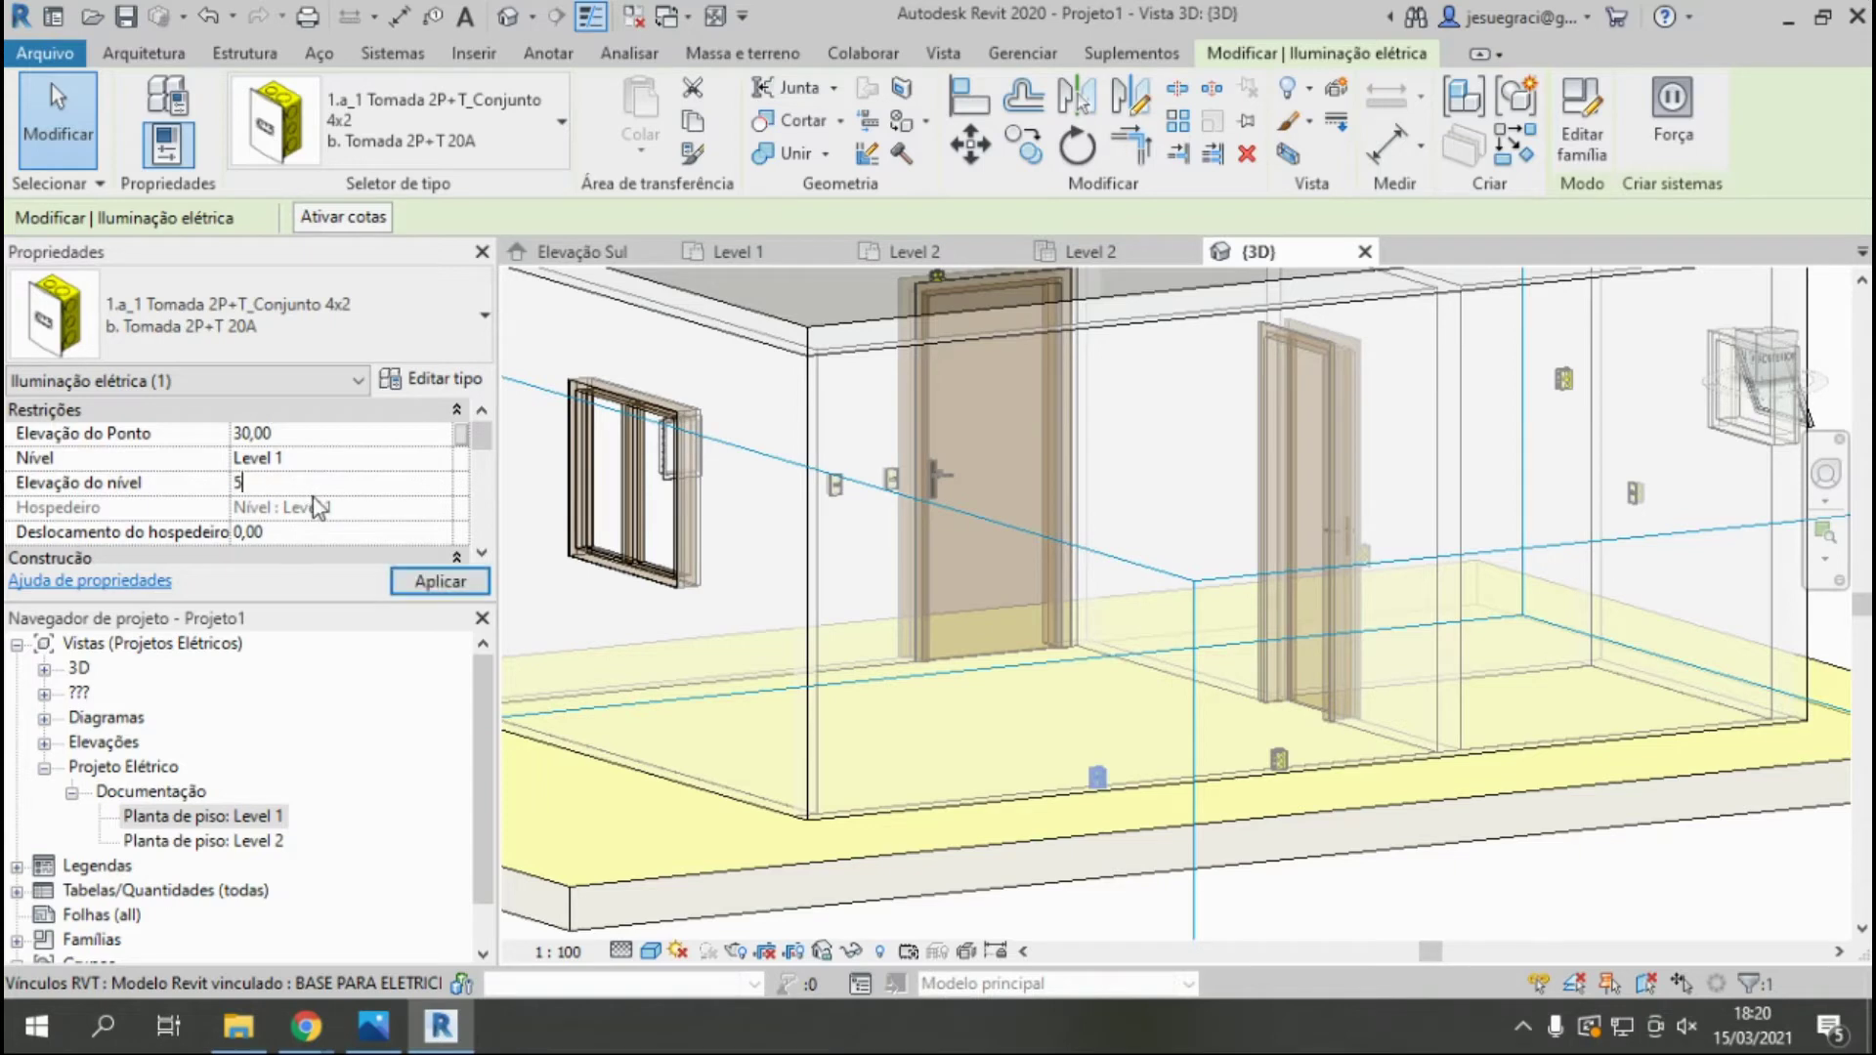
type("0")
key("Return")
key("c")
key("s")
key("Escape")
left_click(1279, 759)
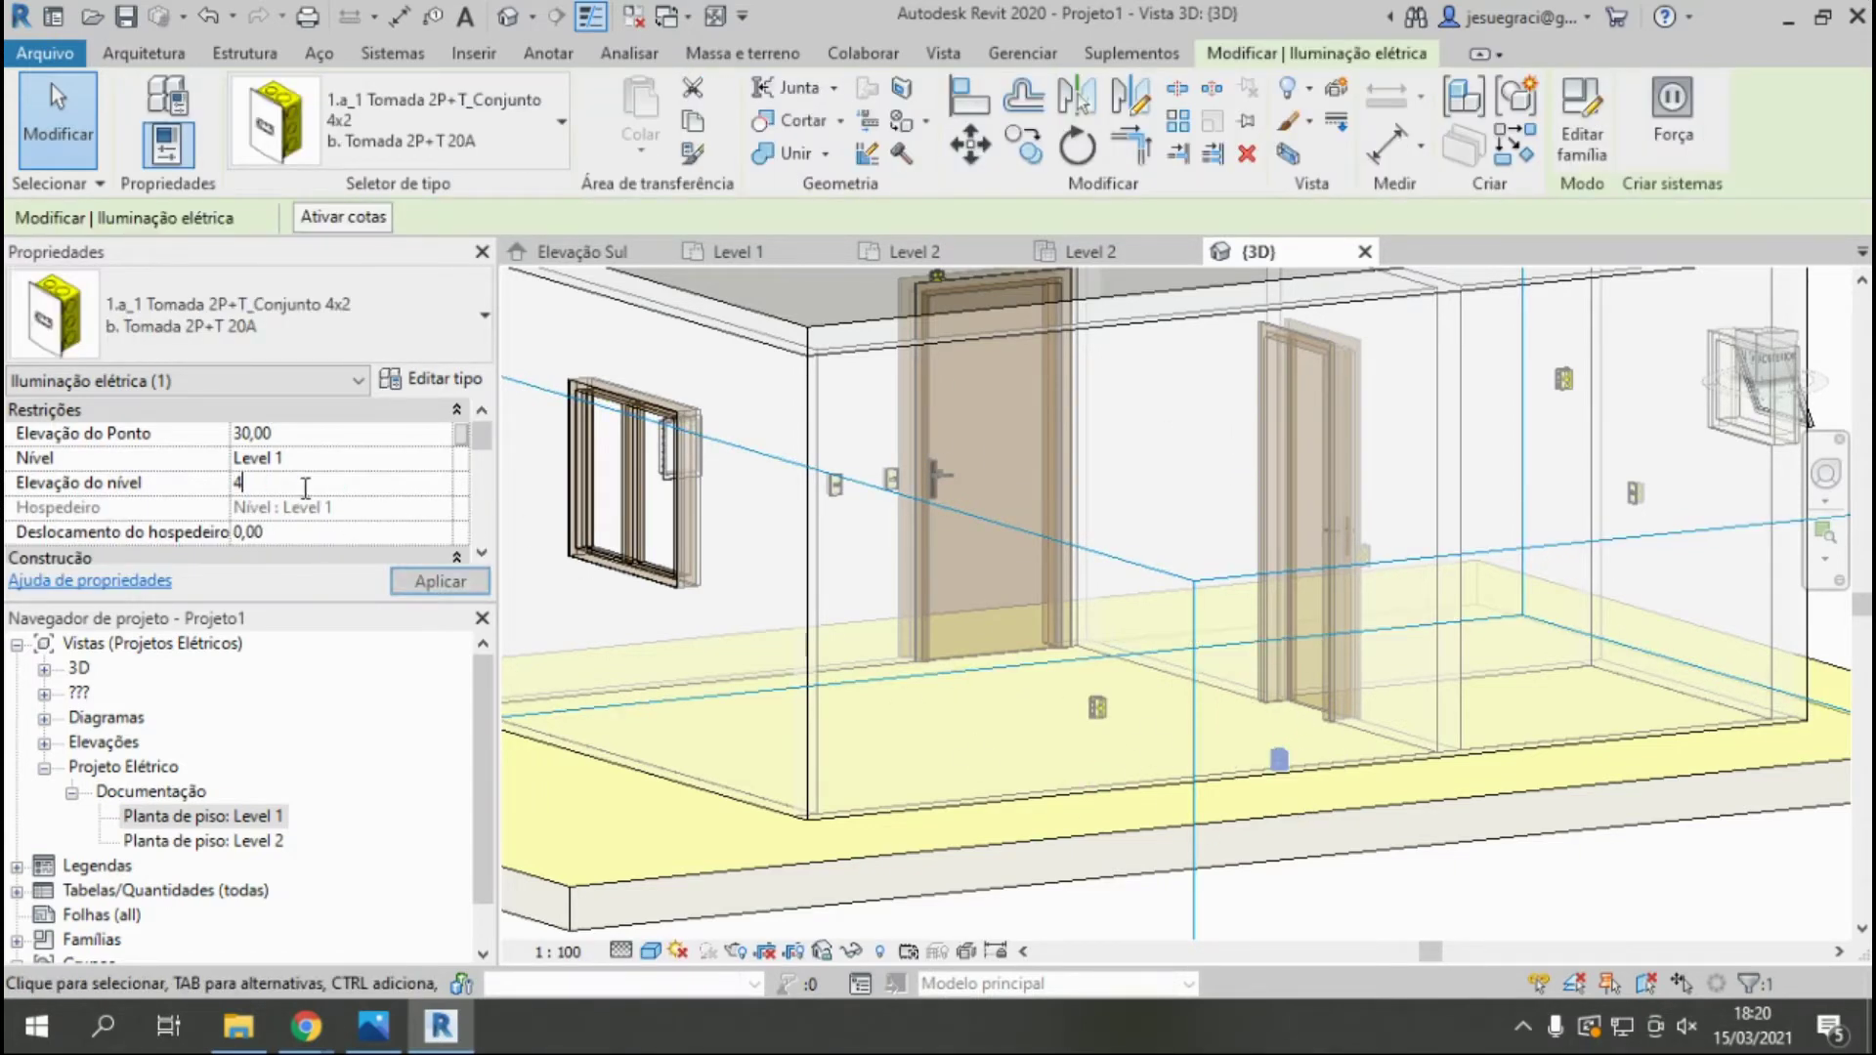
key("c")
key("s")
key("Escape")
Orbit the 3D house to an isometric view, then return to the Level 1 plan.
scroll(1270, 696, "down", 5)
mouse_move(1270, 695)
middle_mouse_down("shift")
mouse_move(1396, 771)
mouse_move(1533, 703)
mouse_move(1503, 640)
middle_mouse_up("shift")
mouse_move(1600, 443)
middle_mouse_down("shift")
mouse_move(1556, 399)
mouse_move(1561, 377)
mouse_move(1401, 591)
mouse_move(1474, 661)
middle_mouse_up("shift")
key("ctrl+Tab")
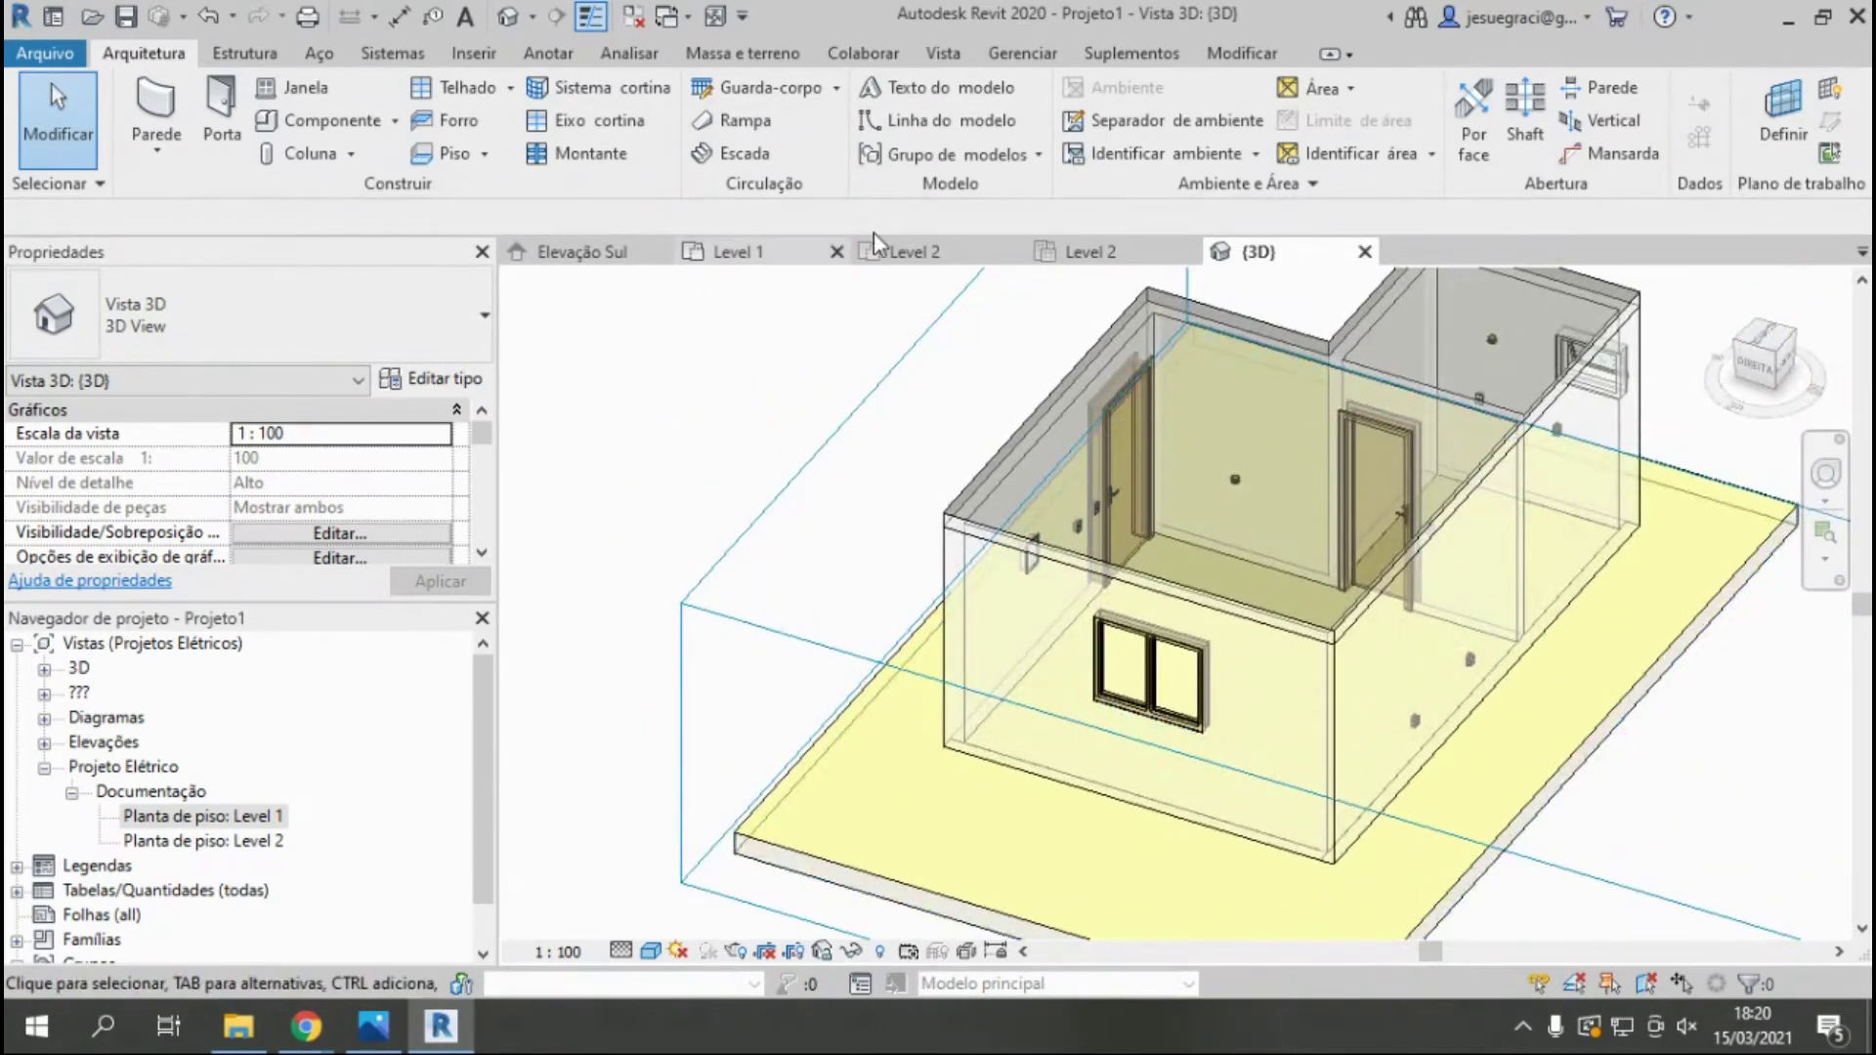
scroll(1289, 628, "down", 3)
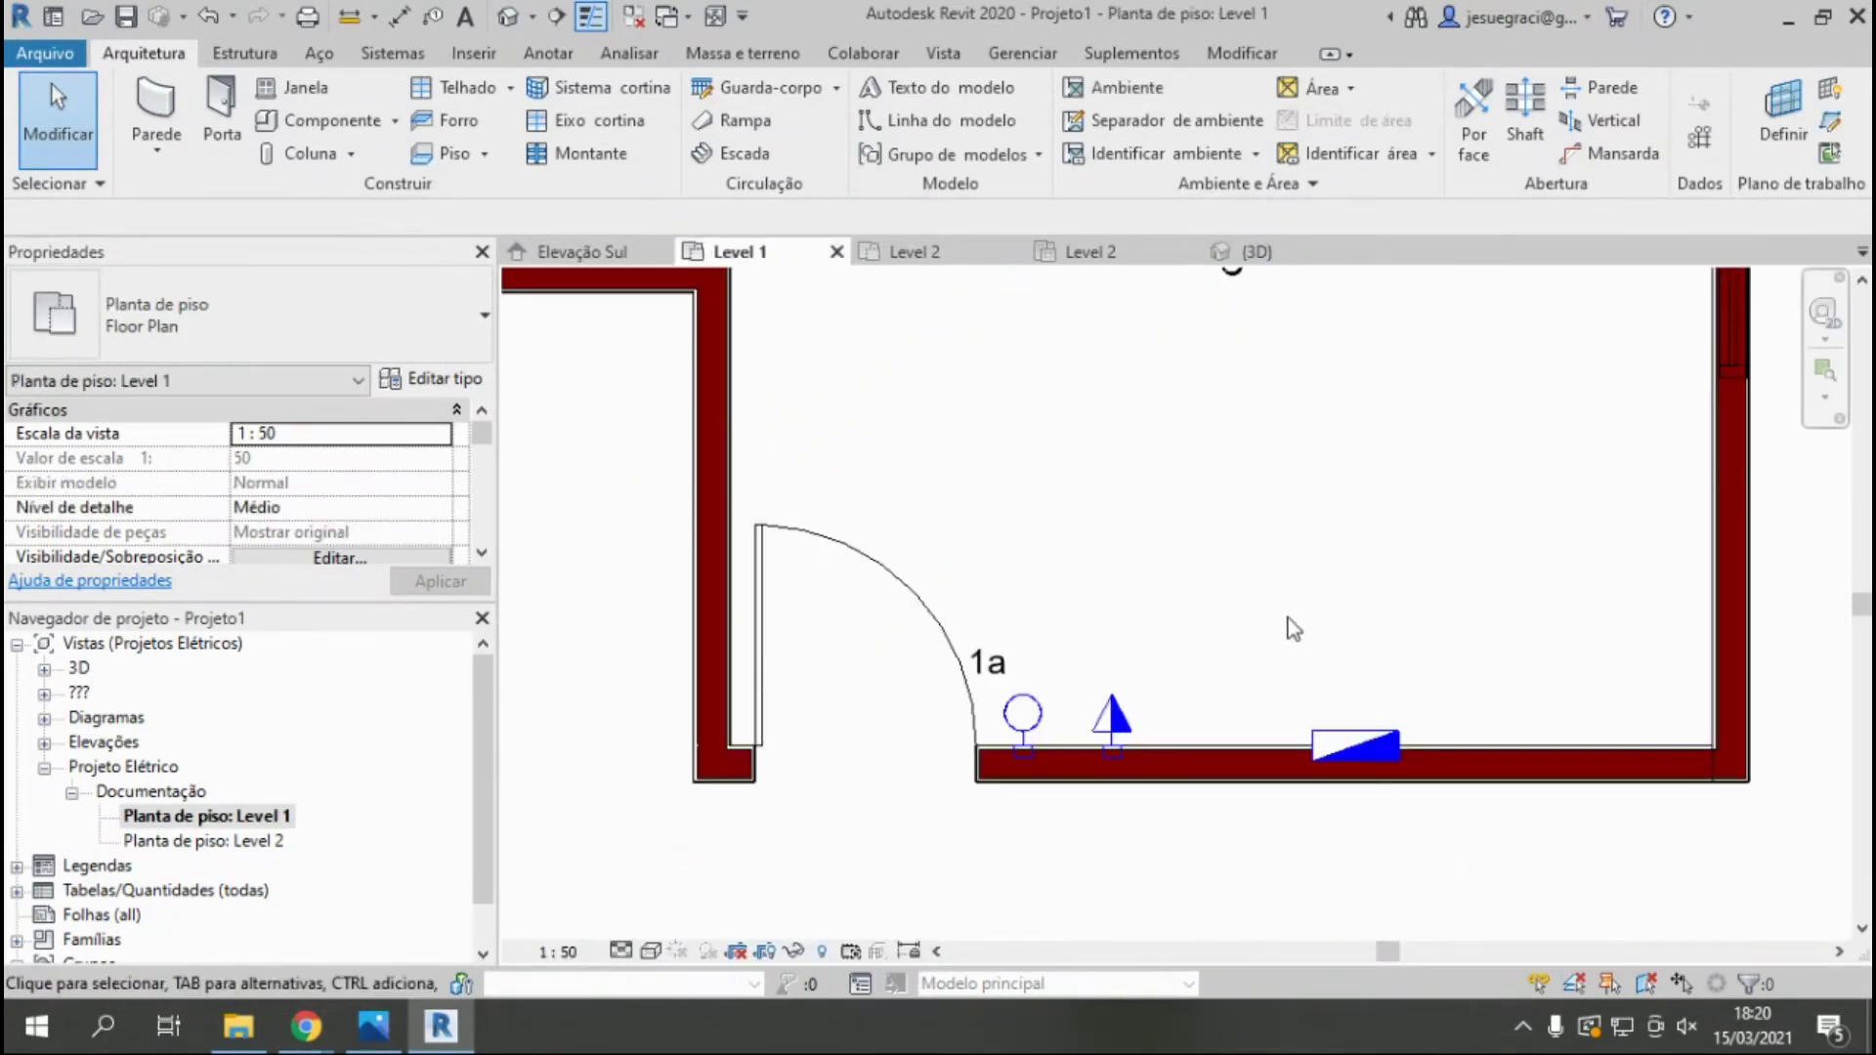
Draw a section line from the small room's wall to the right wall and open Section 0.
left_click(559, 16)
left_click(798, 434)
left_click(1651, 436)
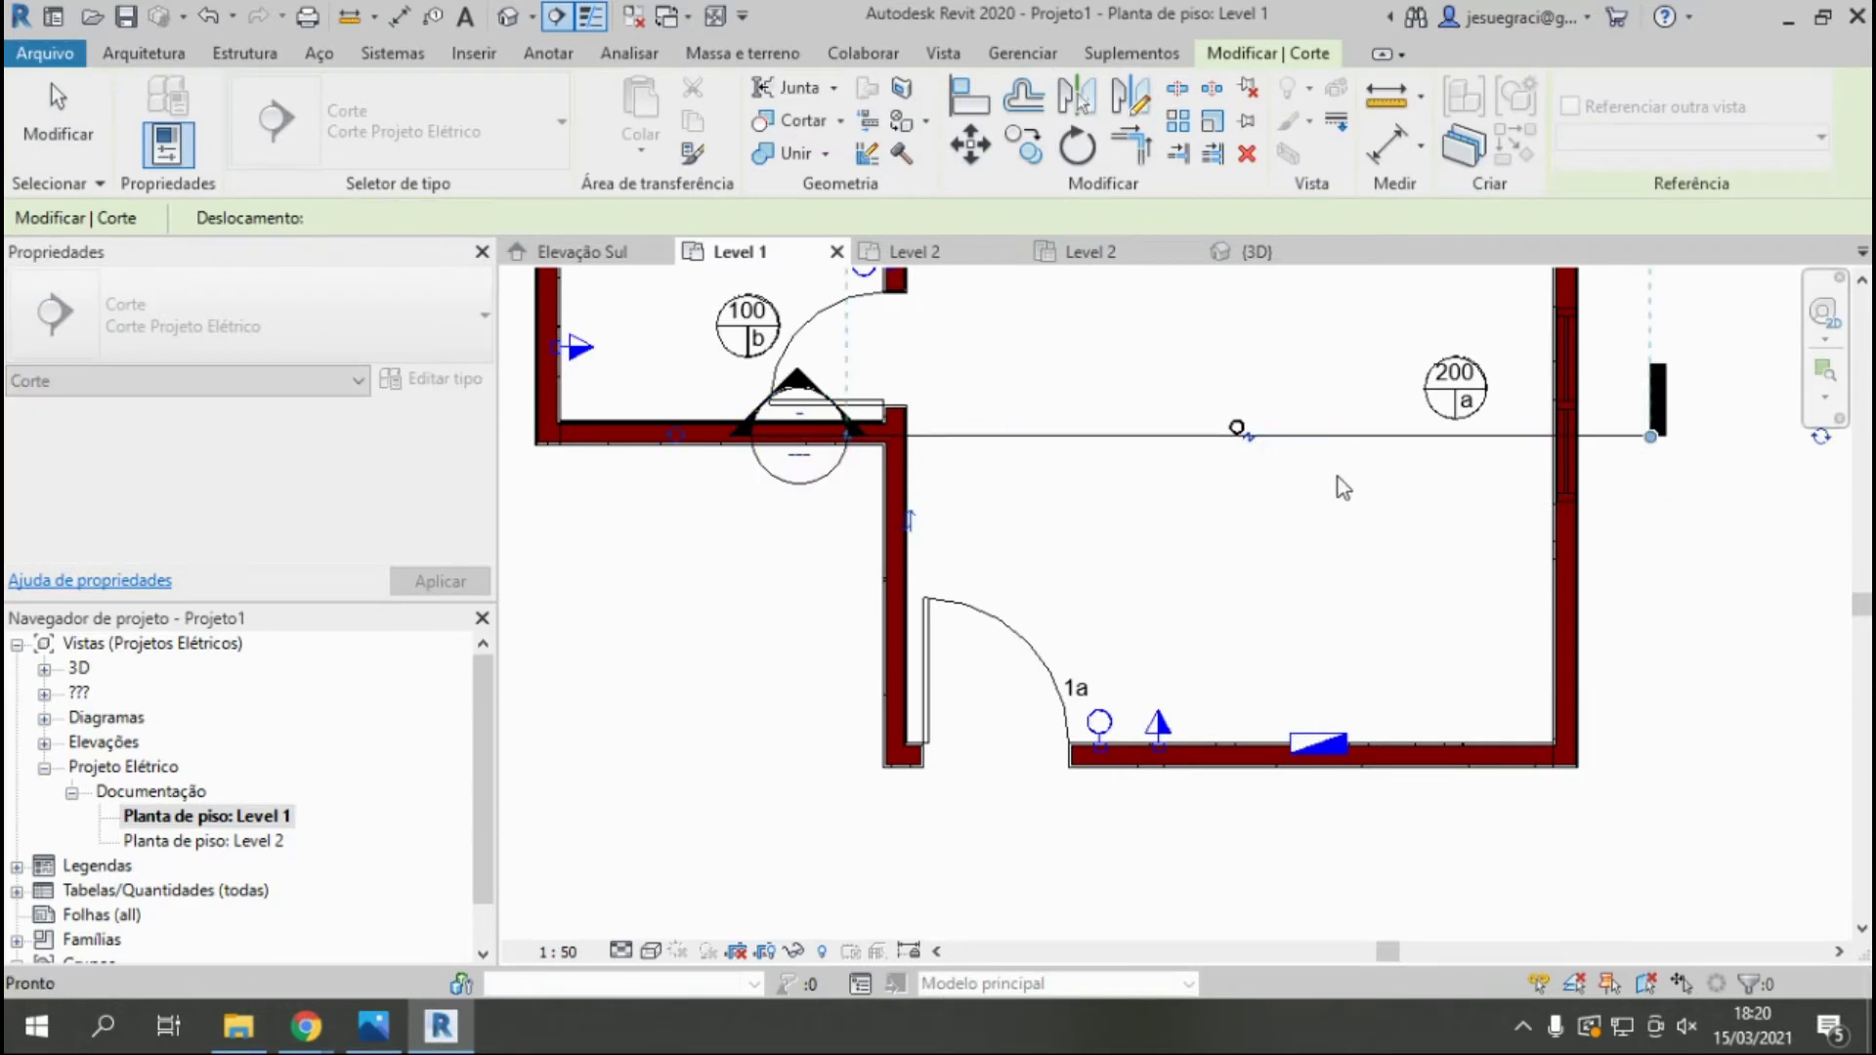
key("Escape")
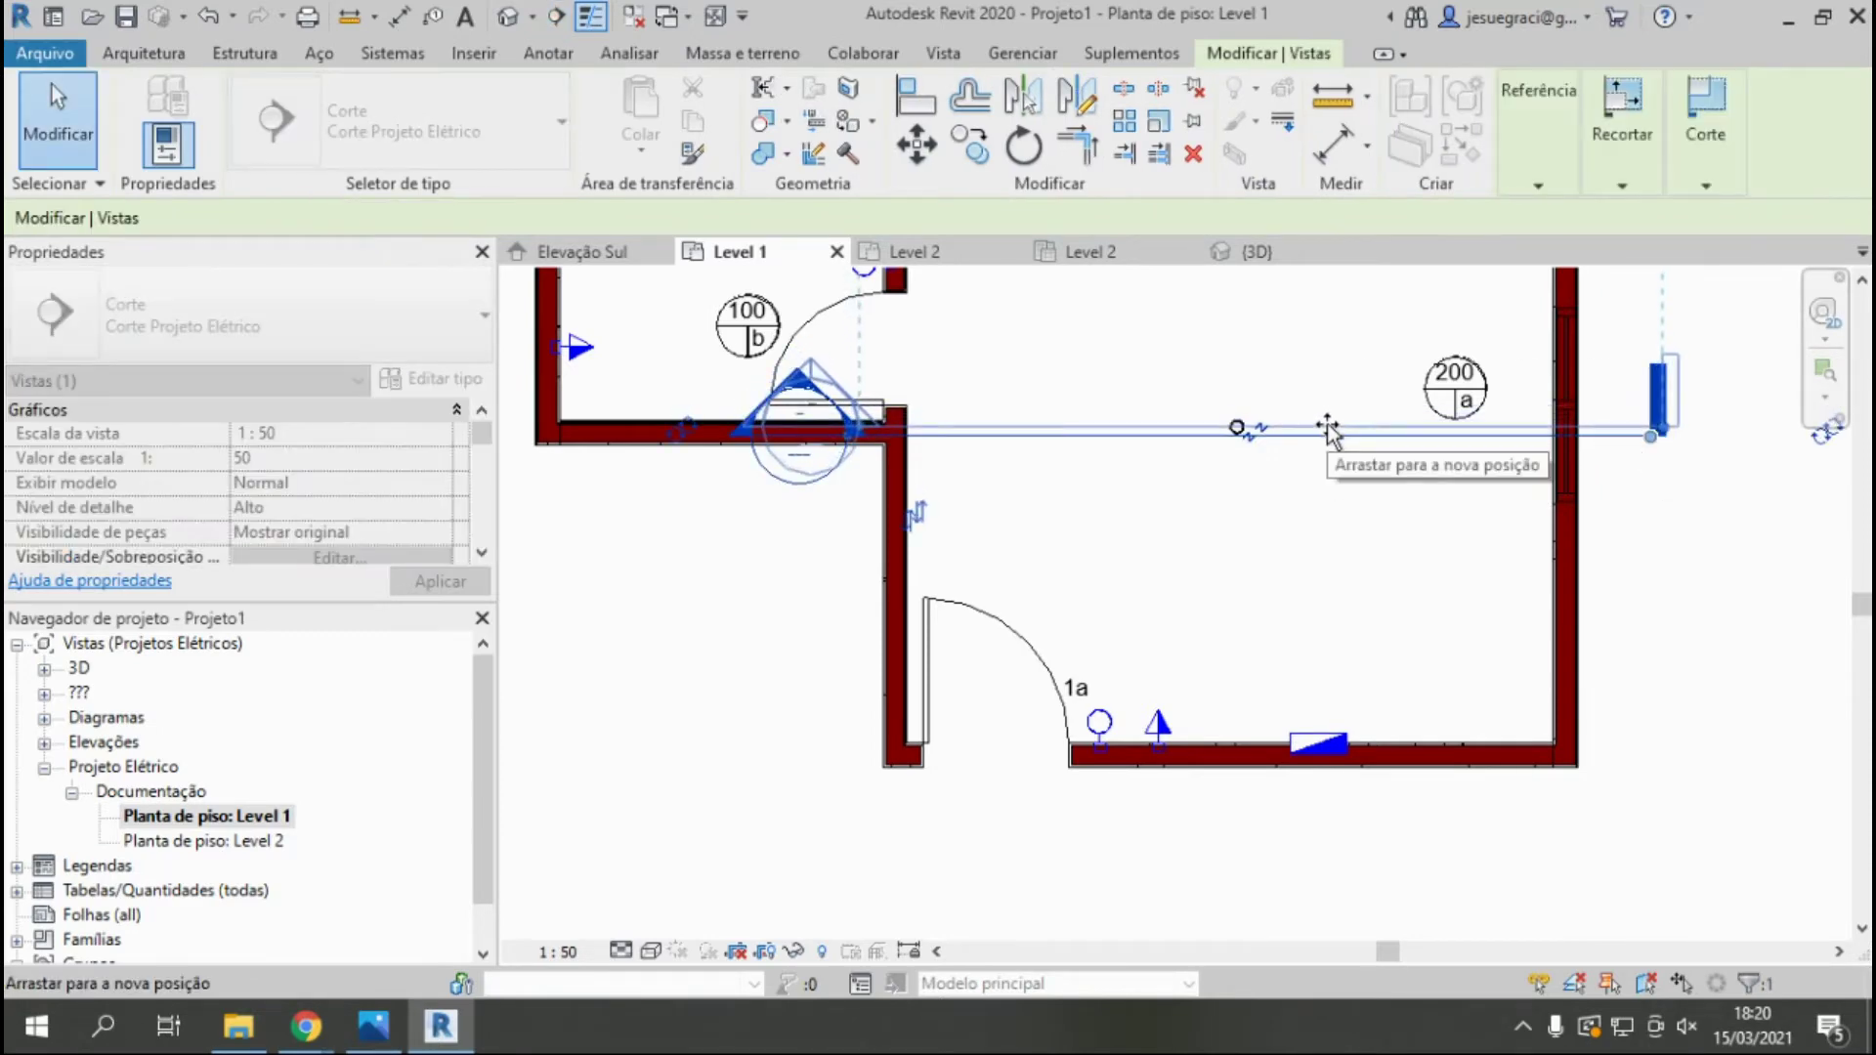
double_click(1481, 426)
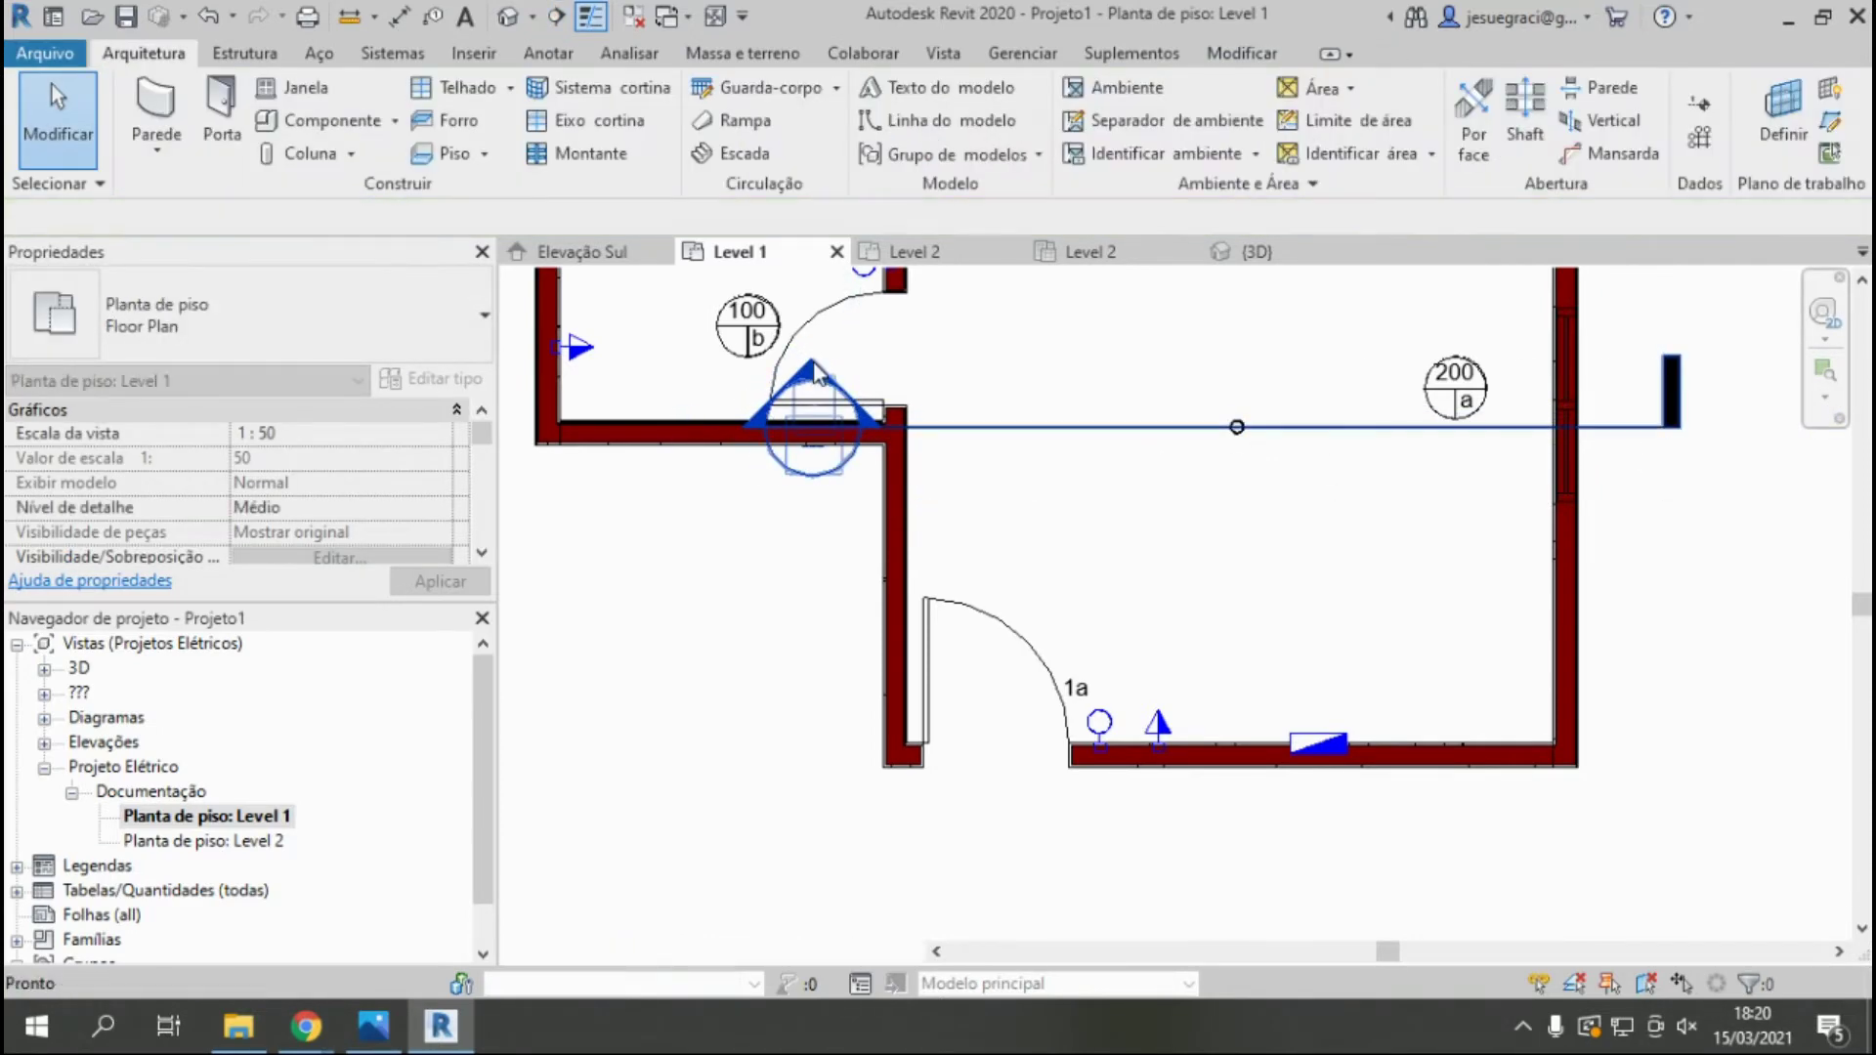
Set the ceiling light fixture's point elevation to 295 in Section 0.
scroll(1131, 437, "up", 3)
left_click(1107, 538)
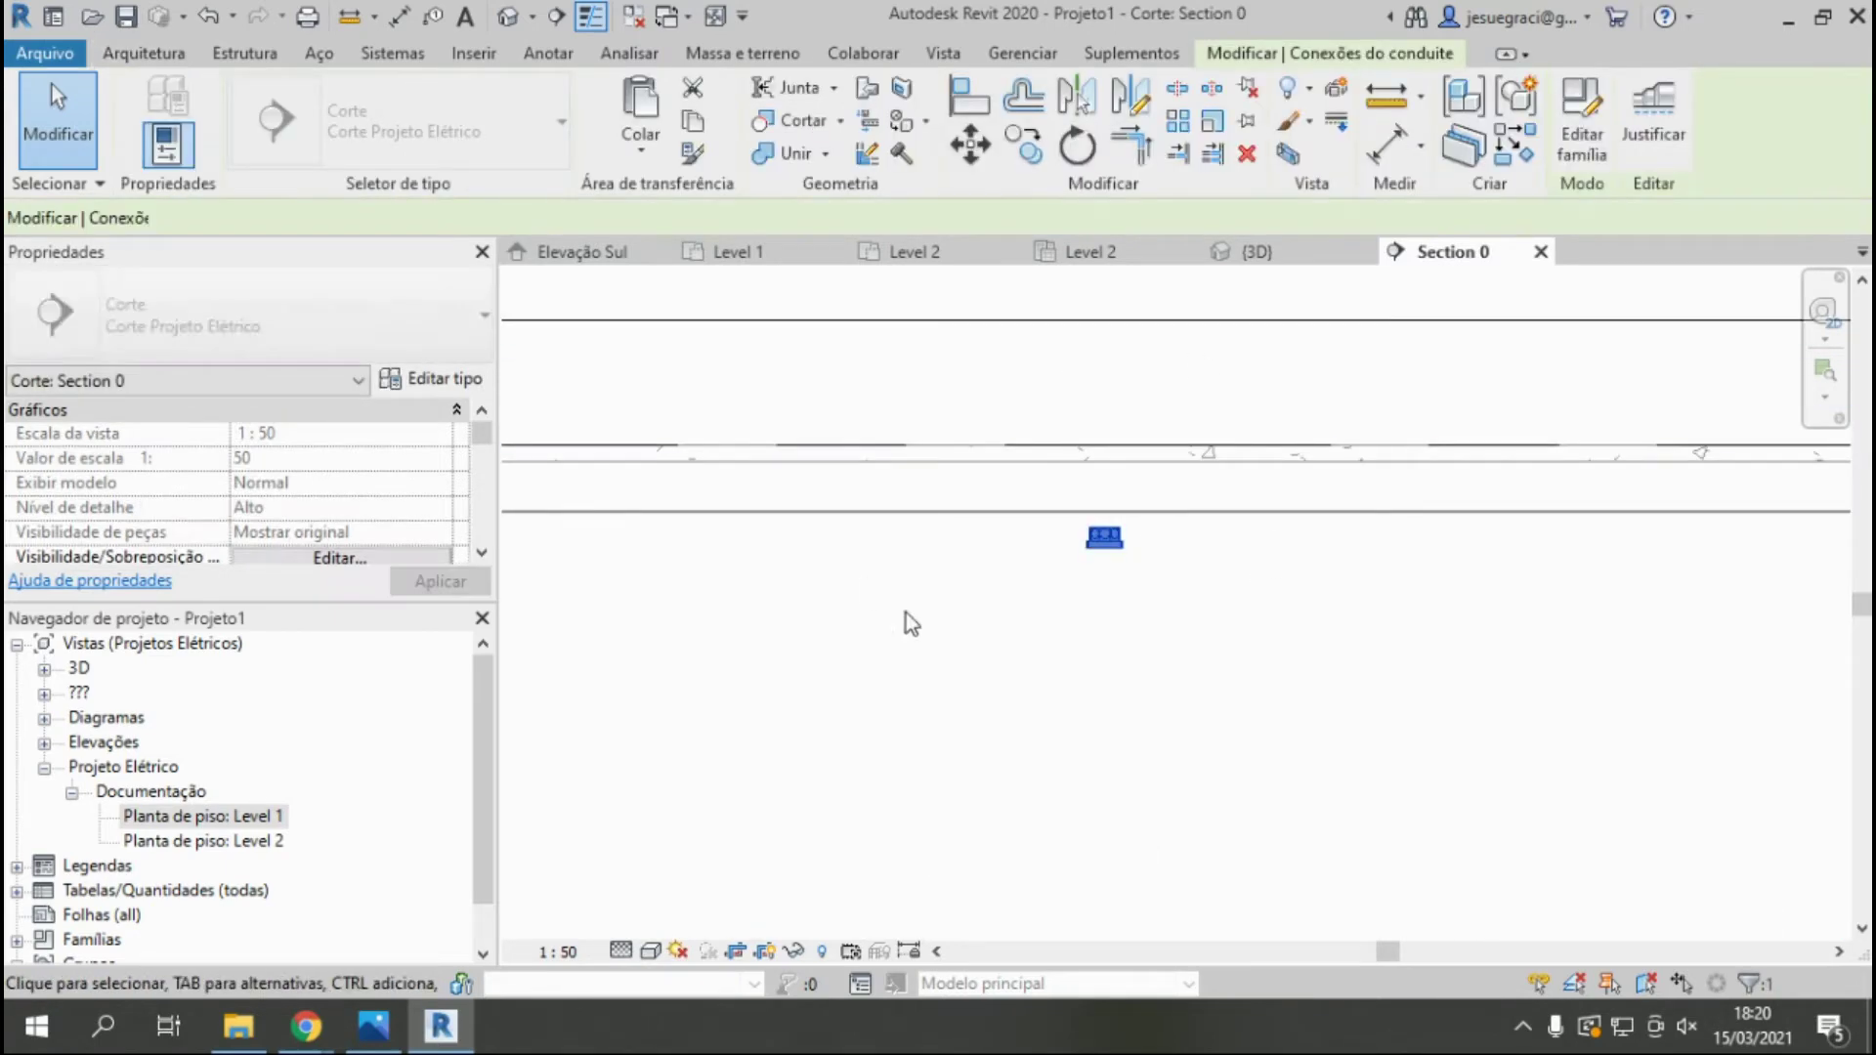
left_click(1130, 579)
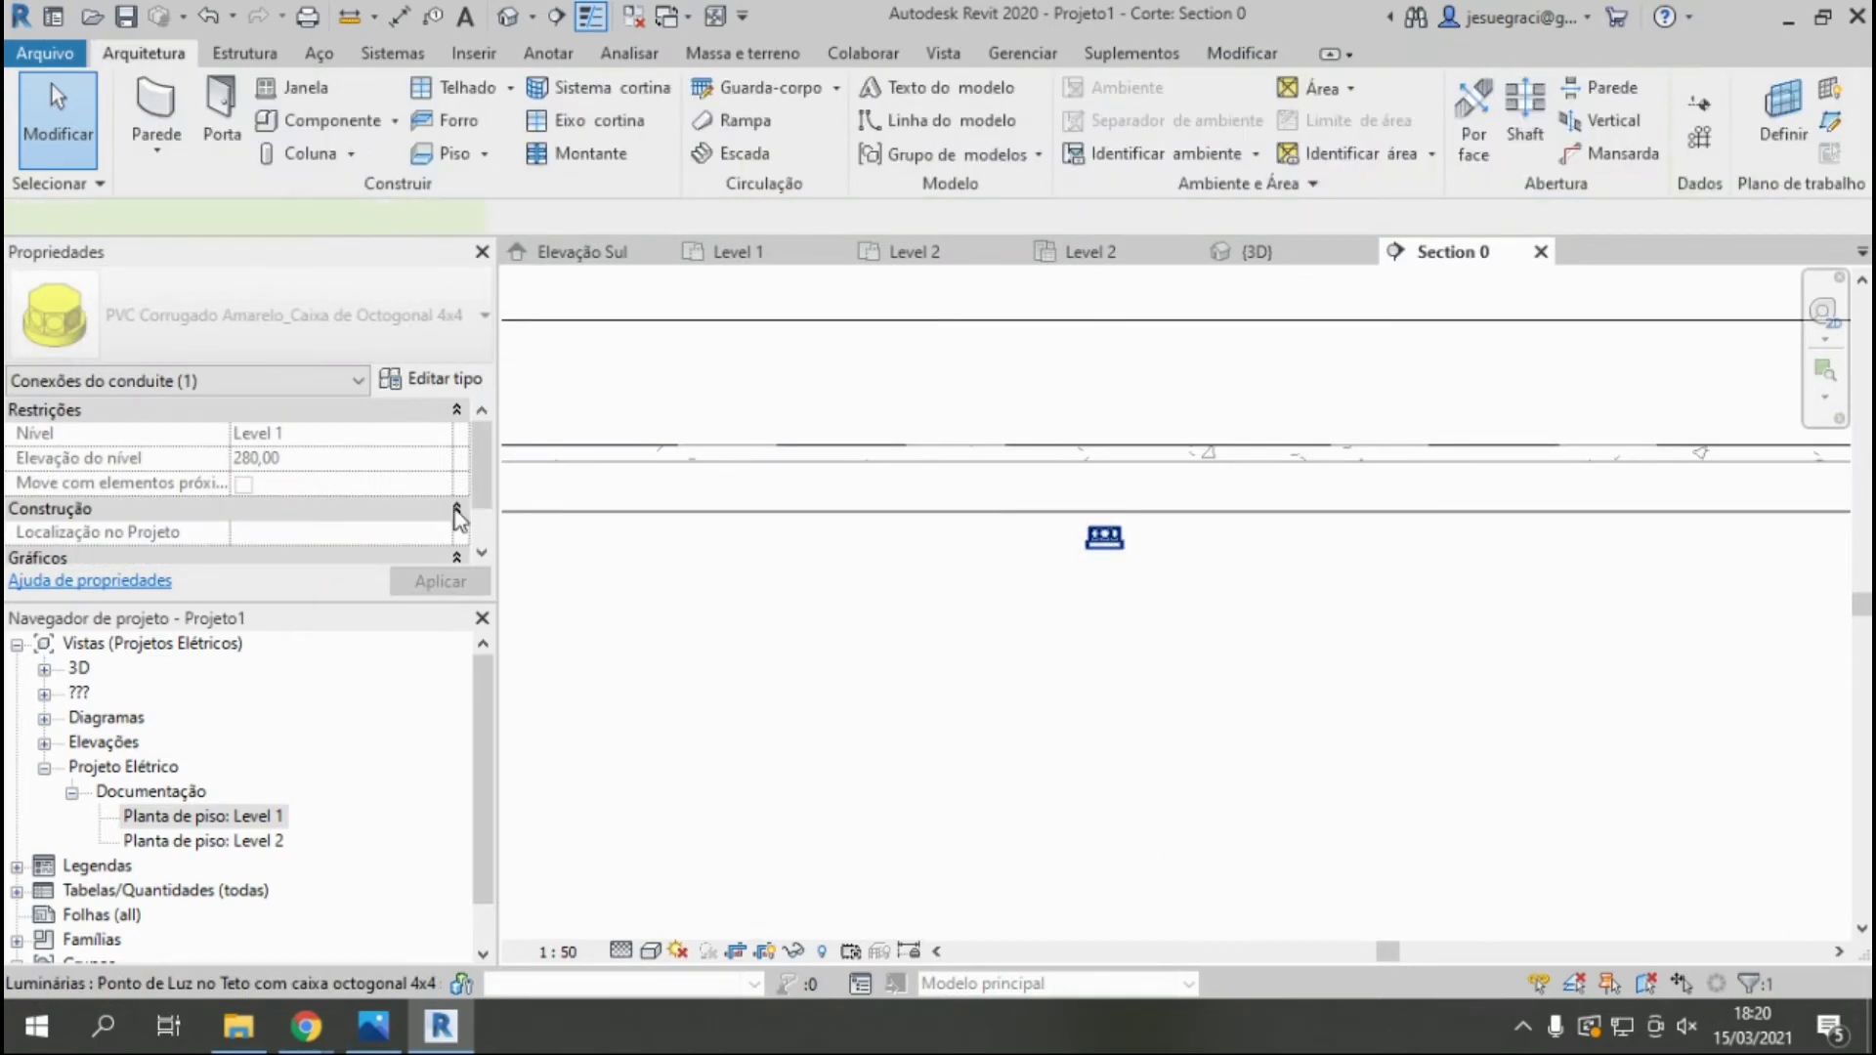
left_click(1104, 537)
left_click(313, 433)
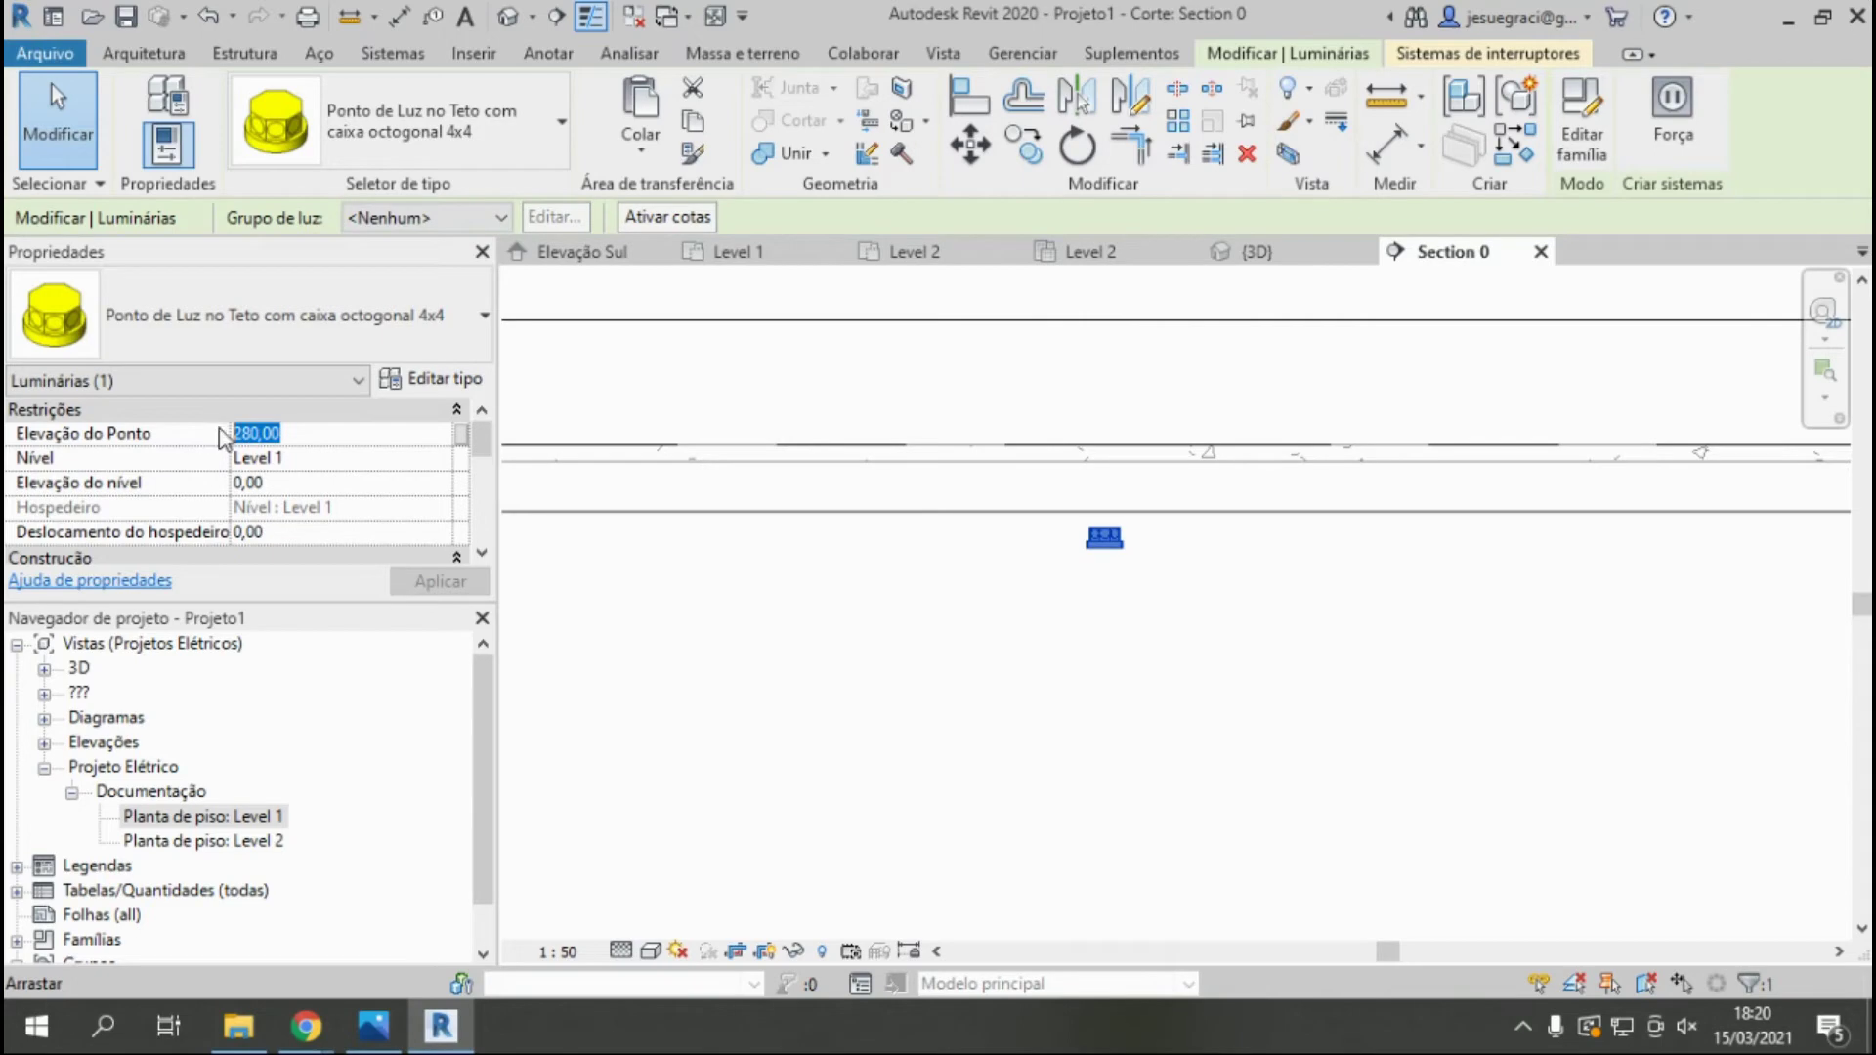
key("s")
key("e")
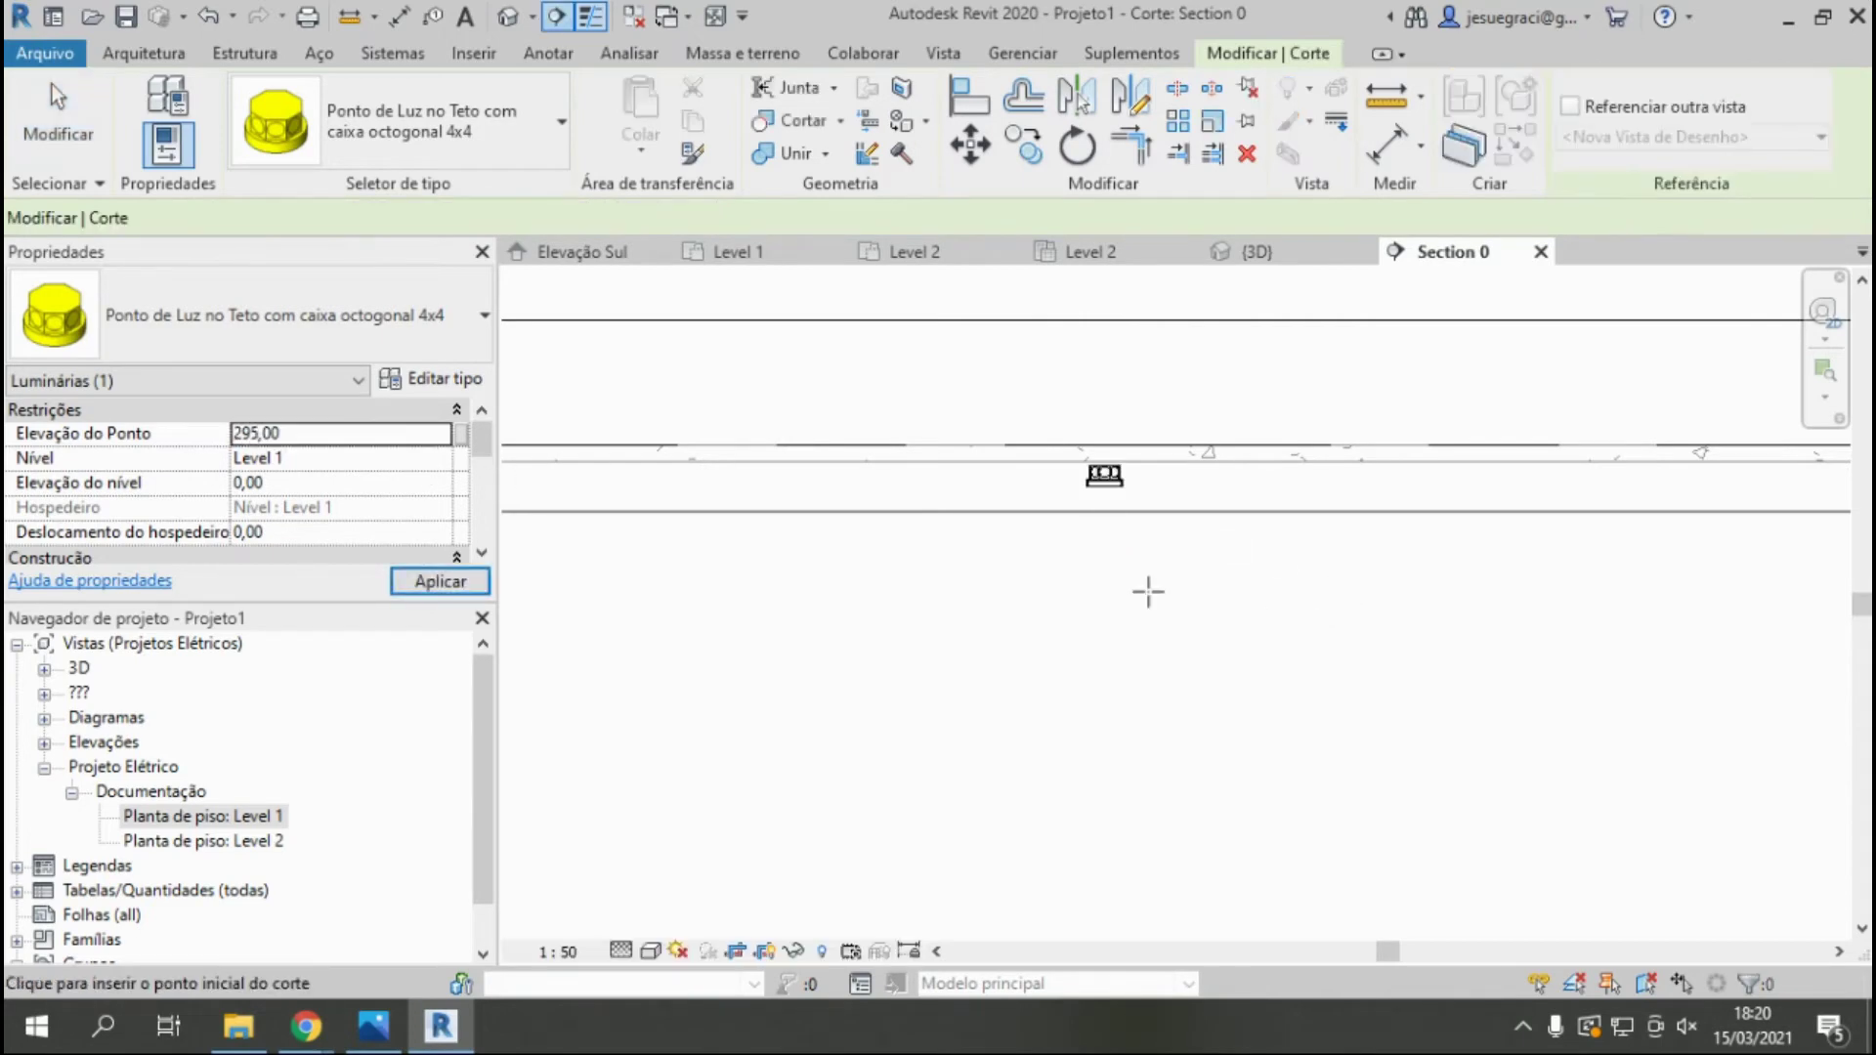
key("Escape")
left_click(1104, 476)
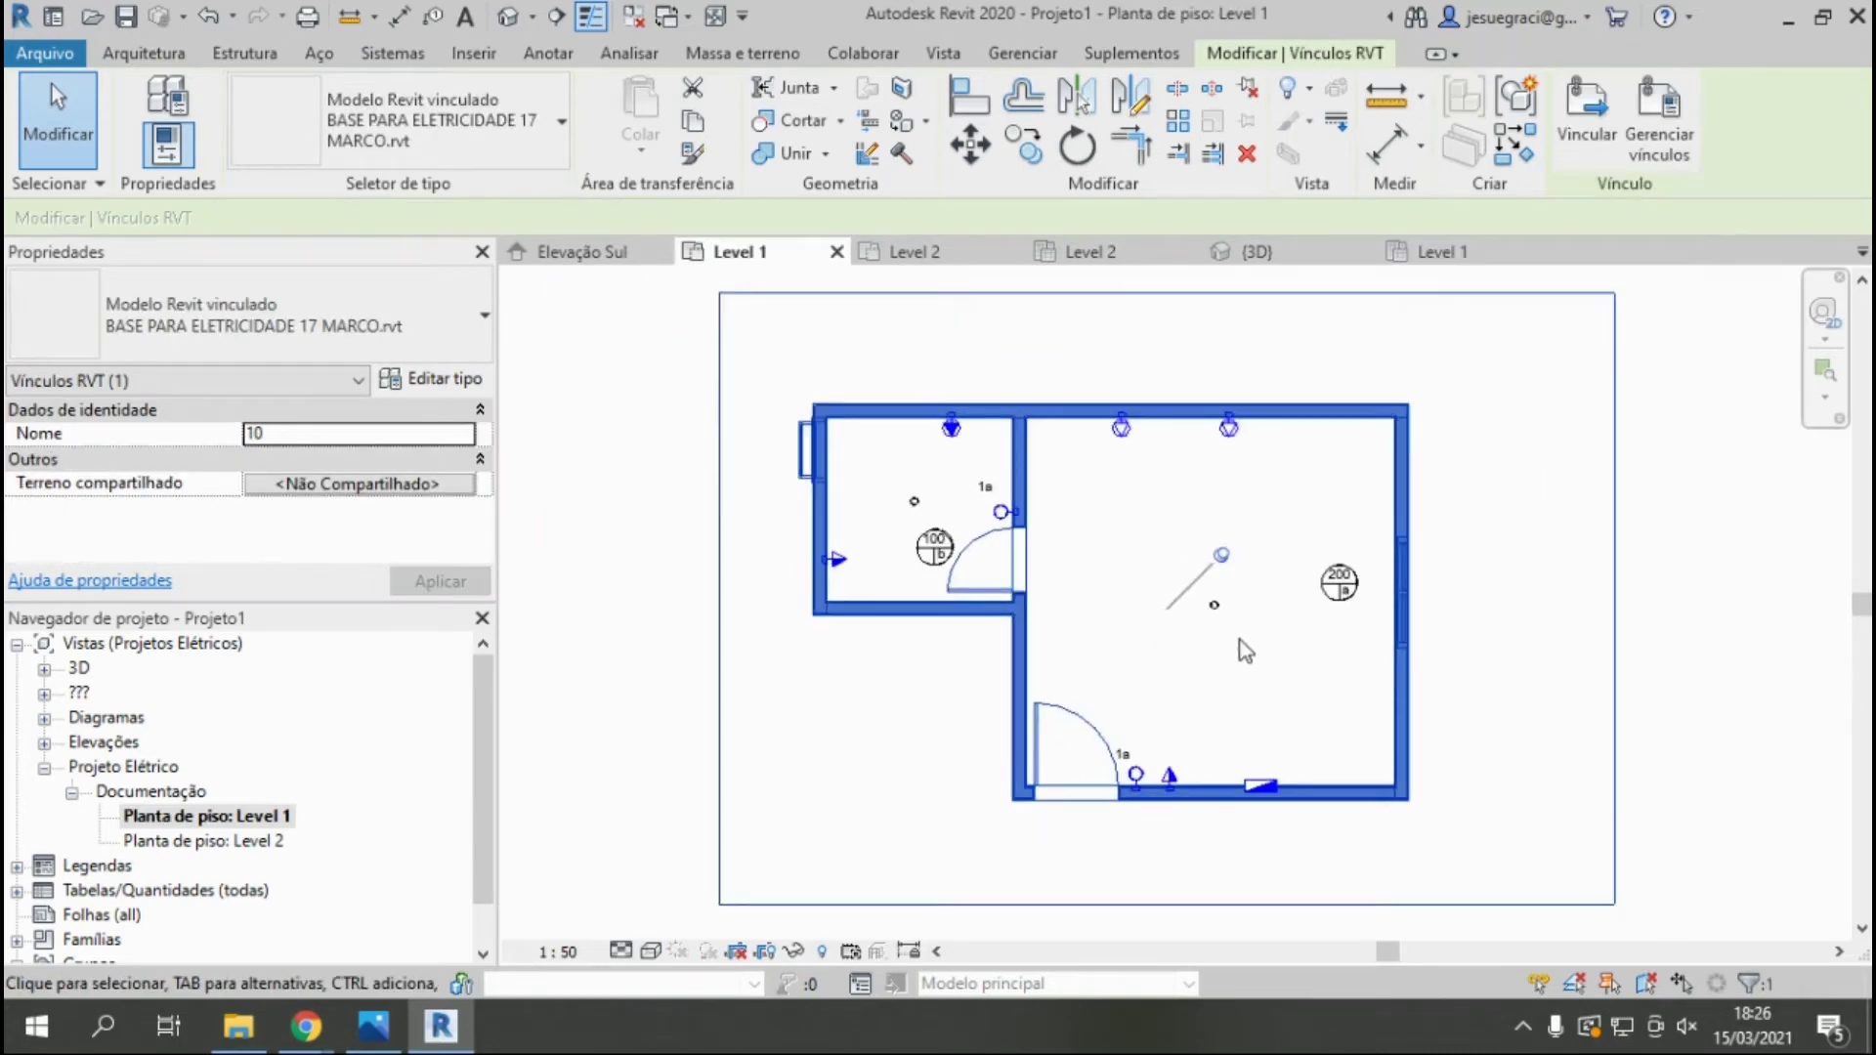
Start a conduit from the room 200 ceiling light using its Desenhar conduíte action.
left_click(1573, 764)
scroll(1270, 666, "up", 2)
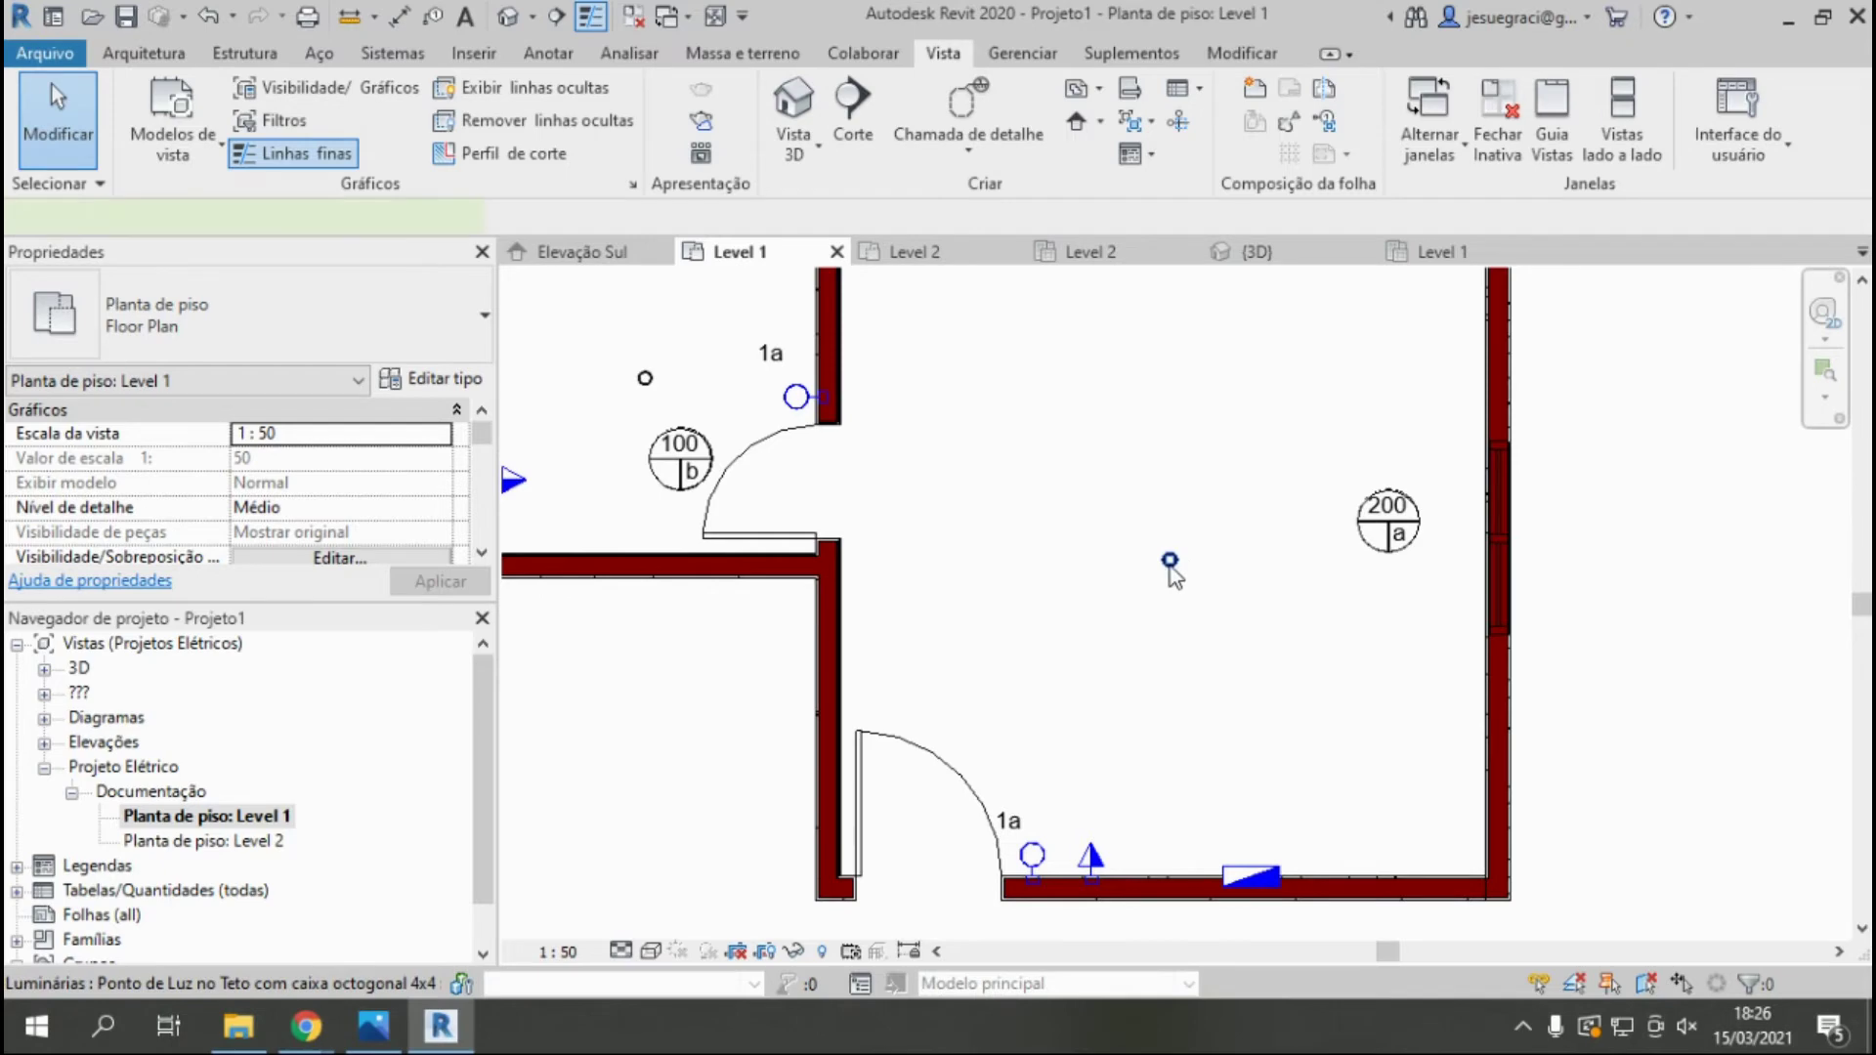
right_click(1172, 571)
left_click(1309, 248)
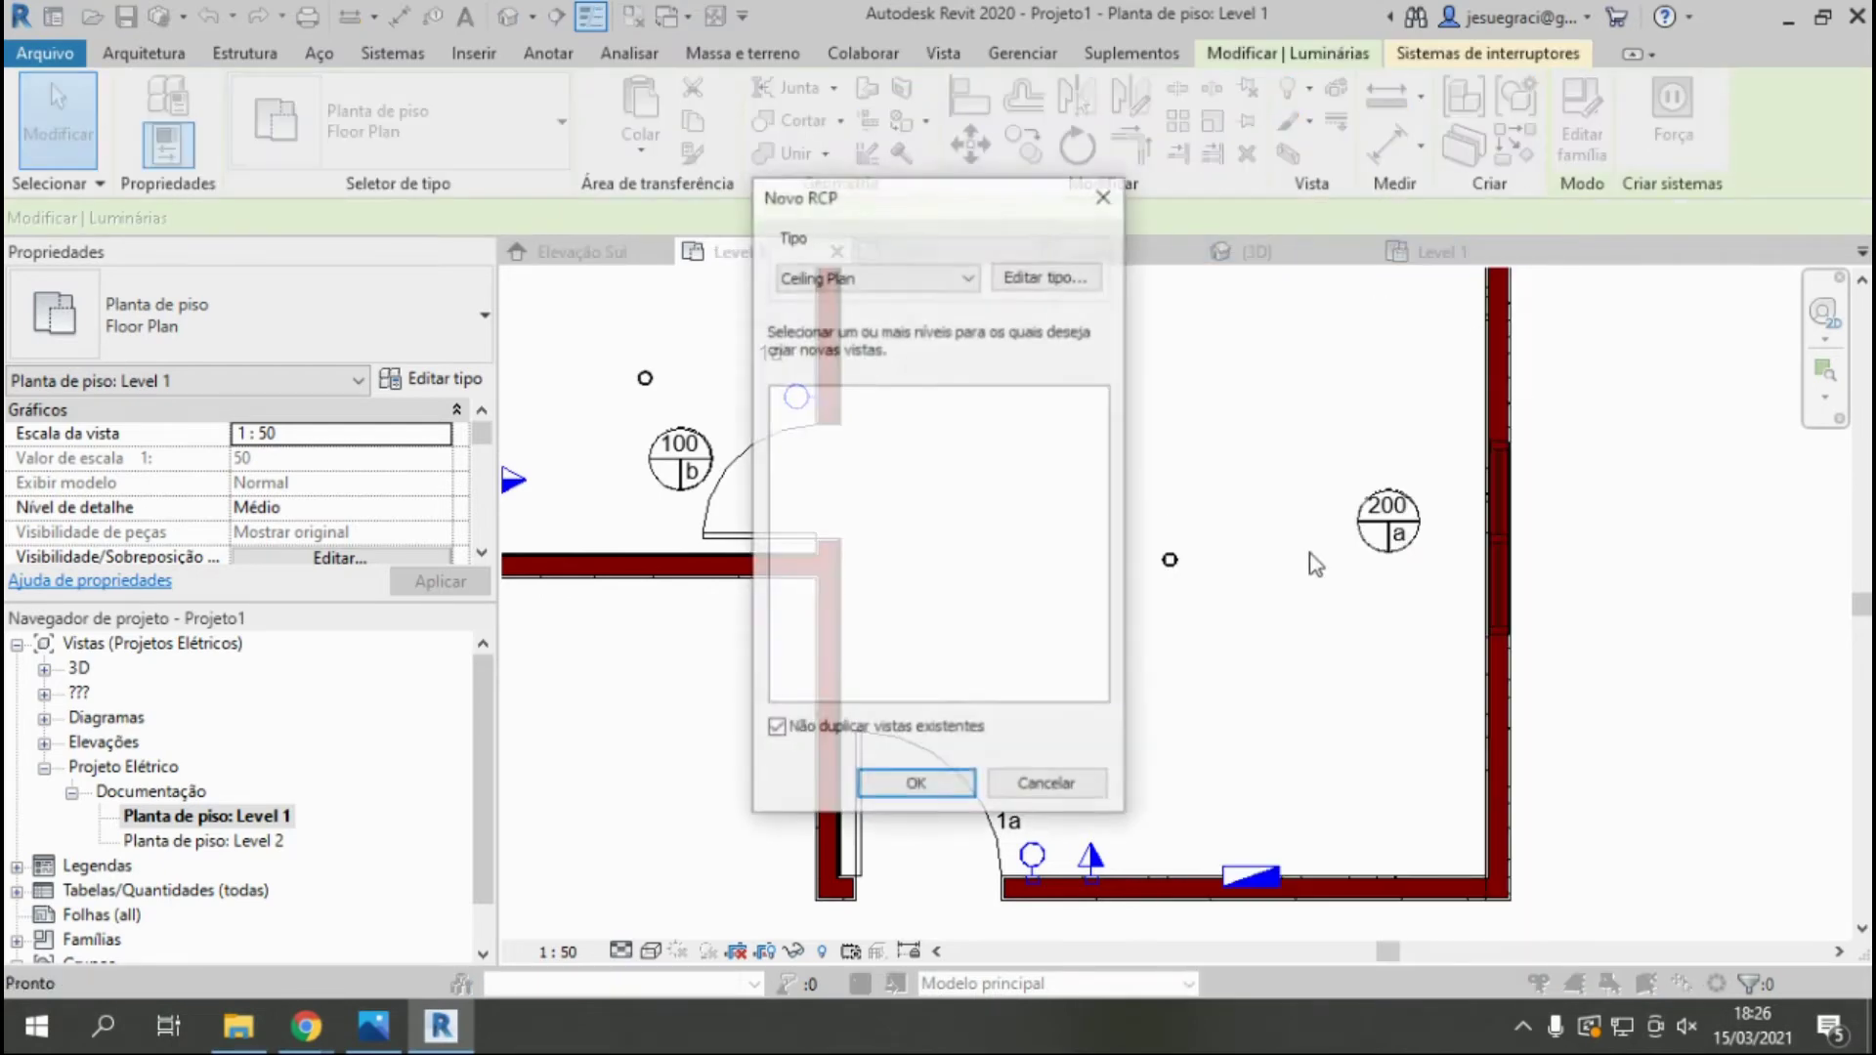
left_click(1047, 786)
left_click(1172, 566)
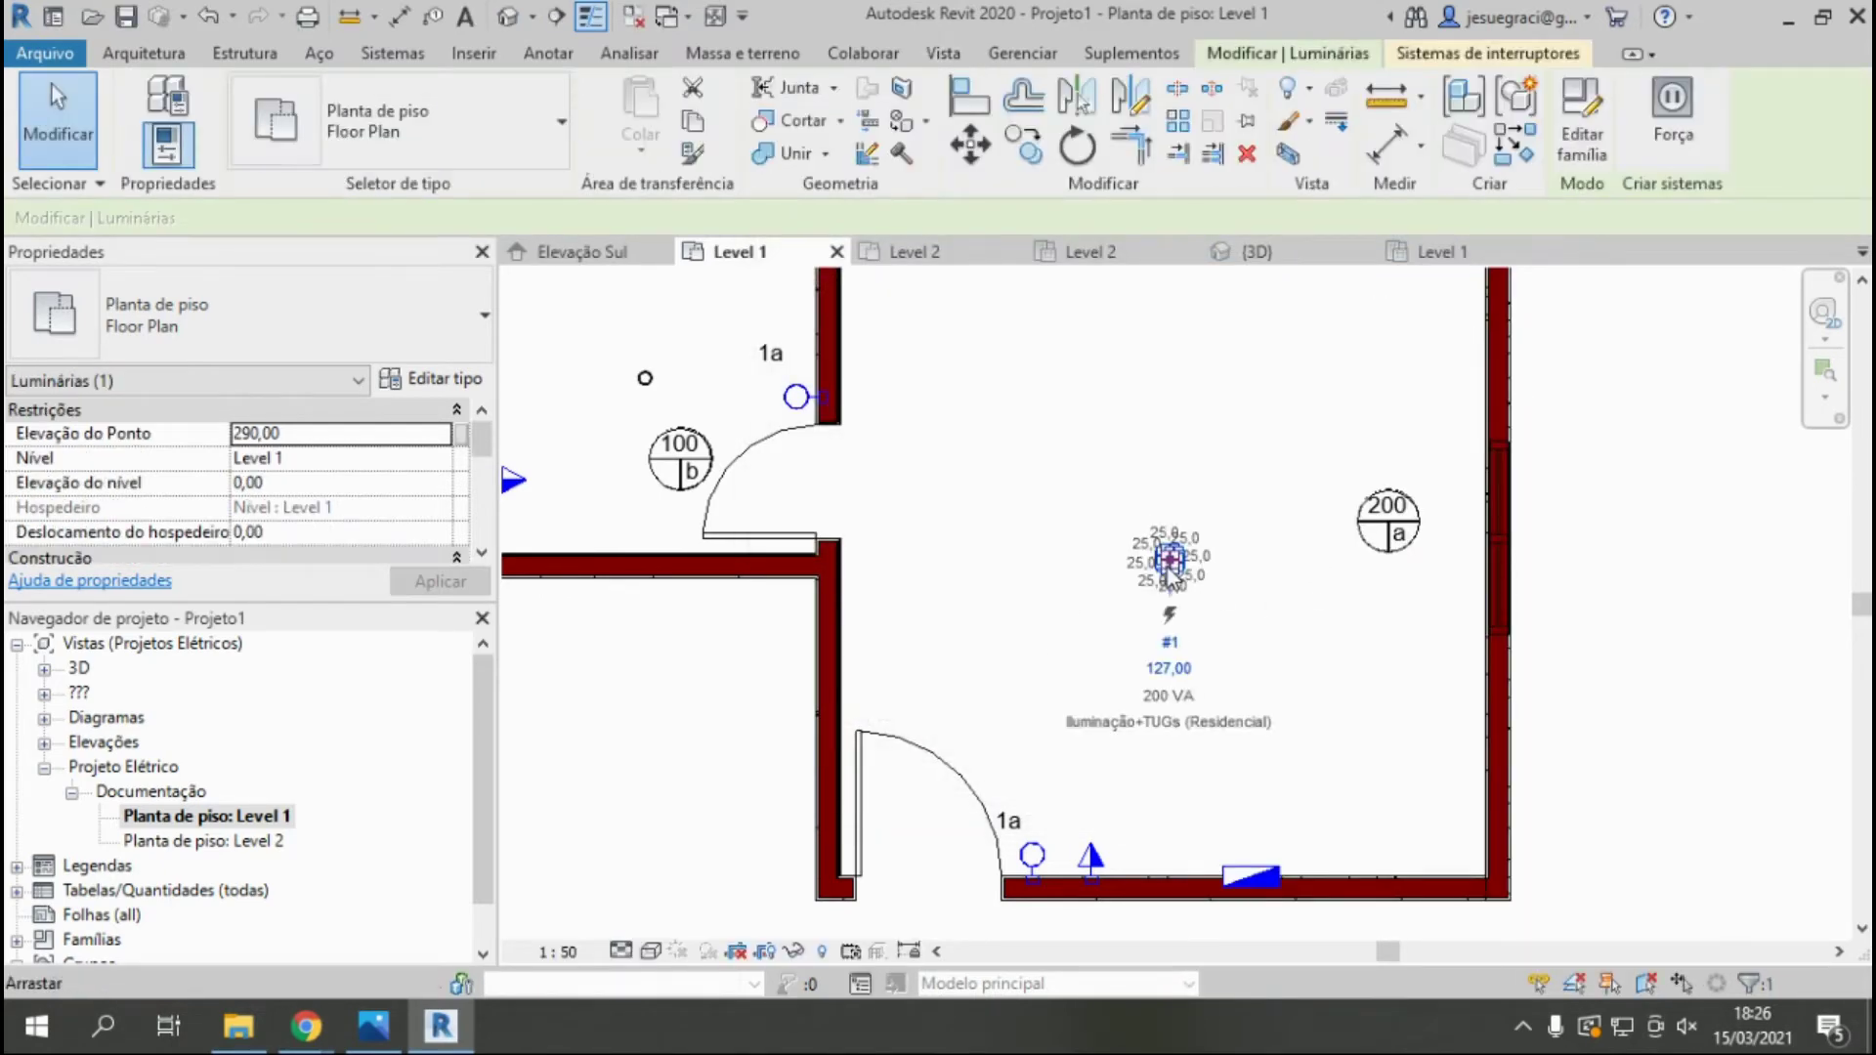
scroll(1169, 572, "up", 2)
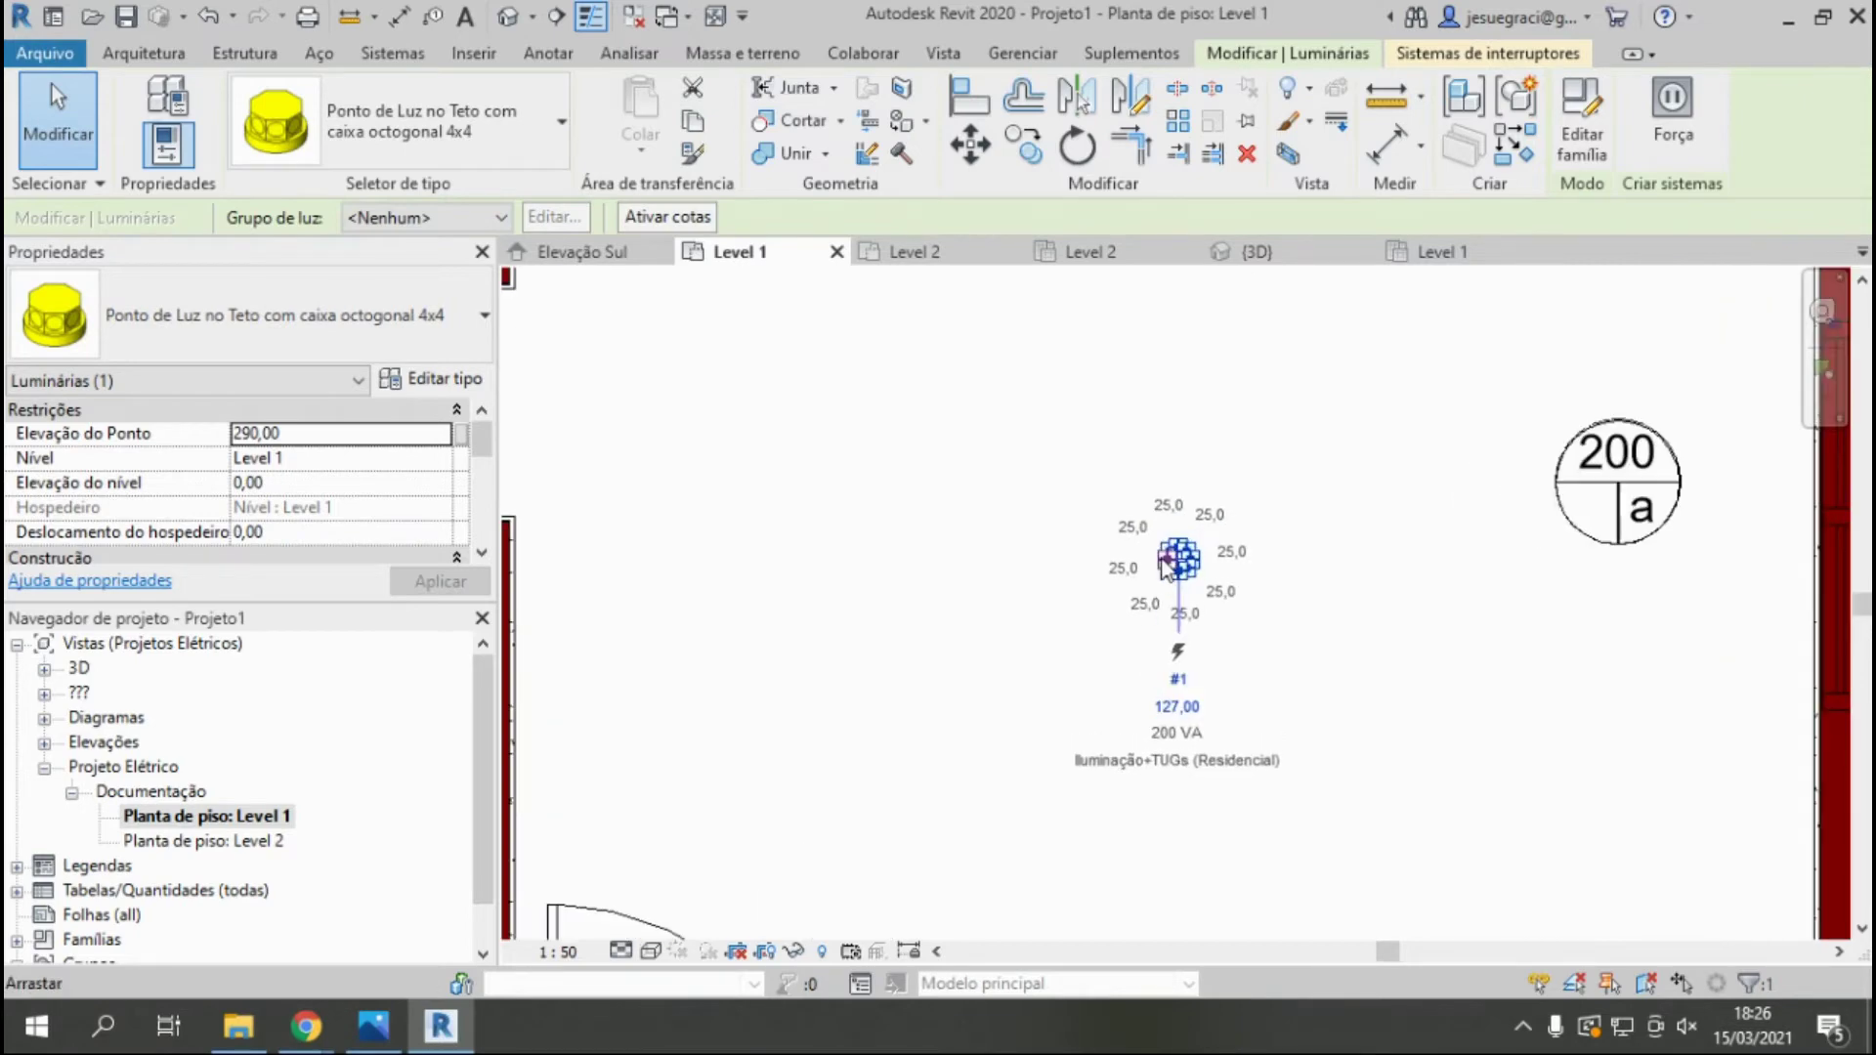
right_click(1167, 569)
left_click(1278, 488)
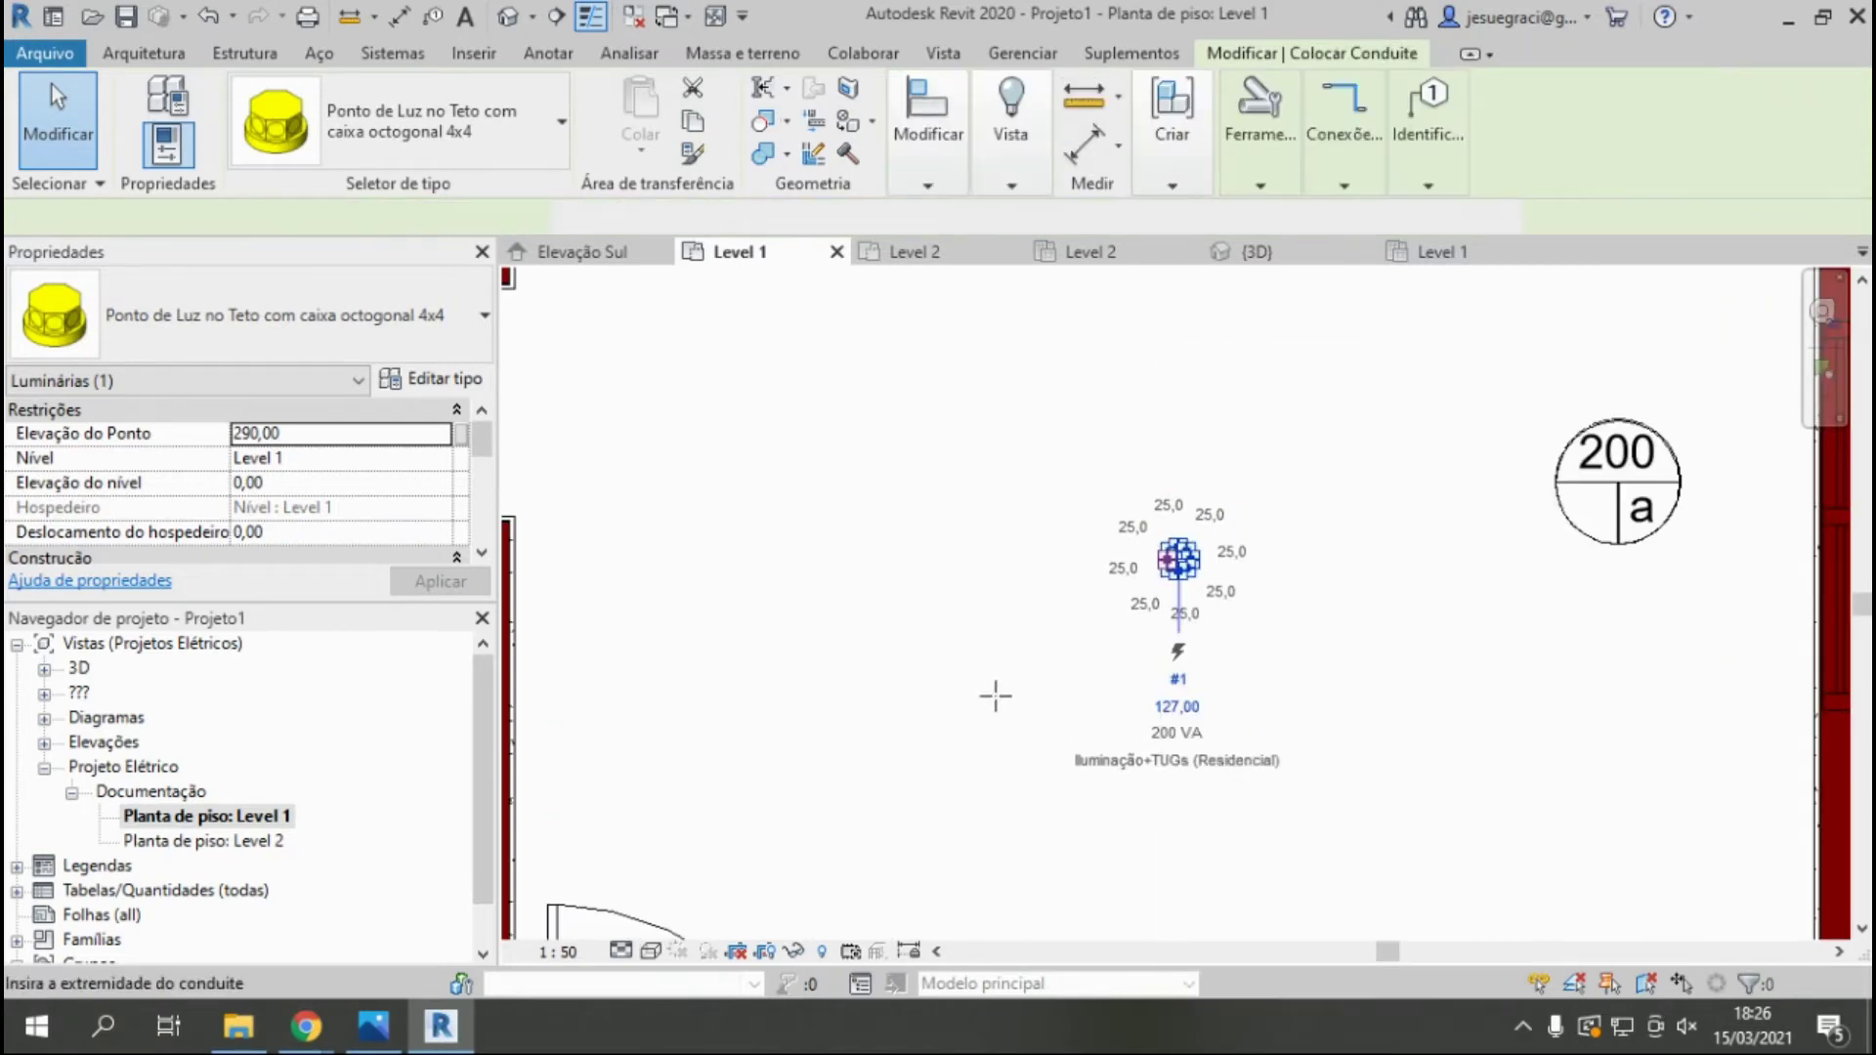
End the conduit at the 1a switch connector and check it in the {3D} view.
scroll(979, 768, "down", 2)
scroll(978, 768, "down", 2)
scroll(977, 859, "up", 2)
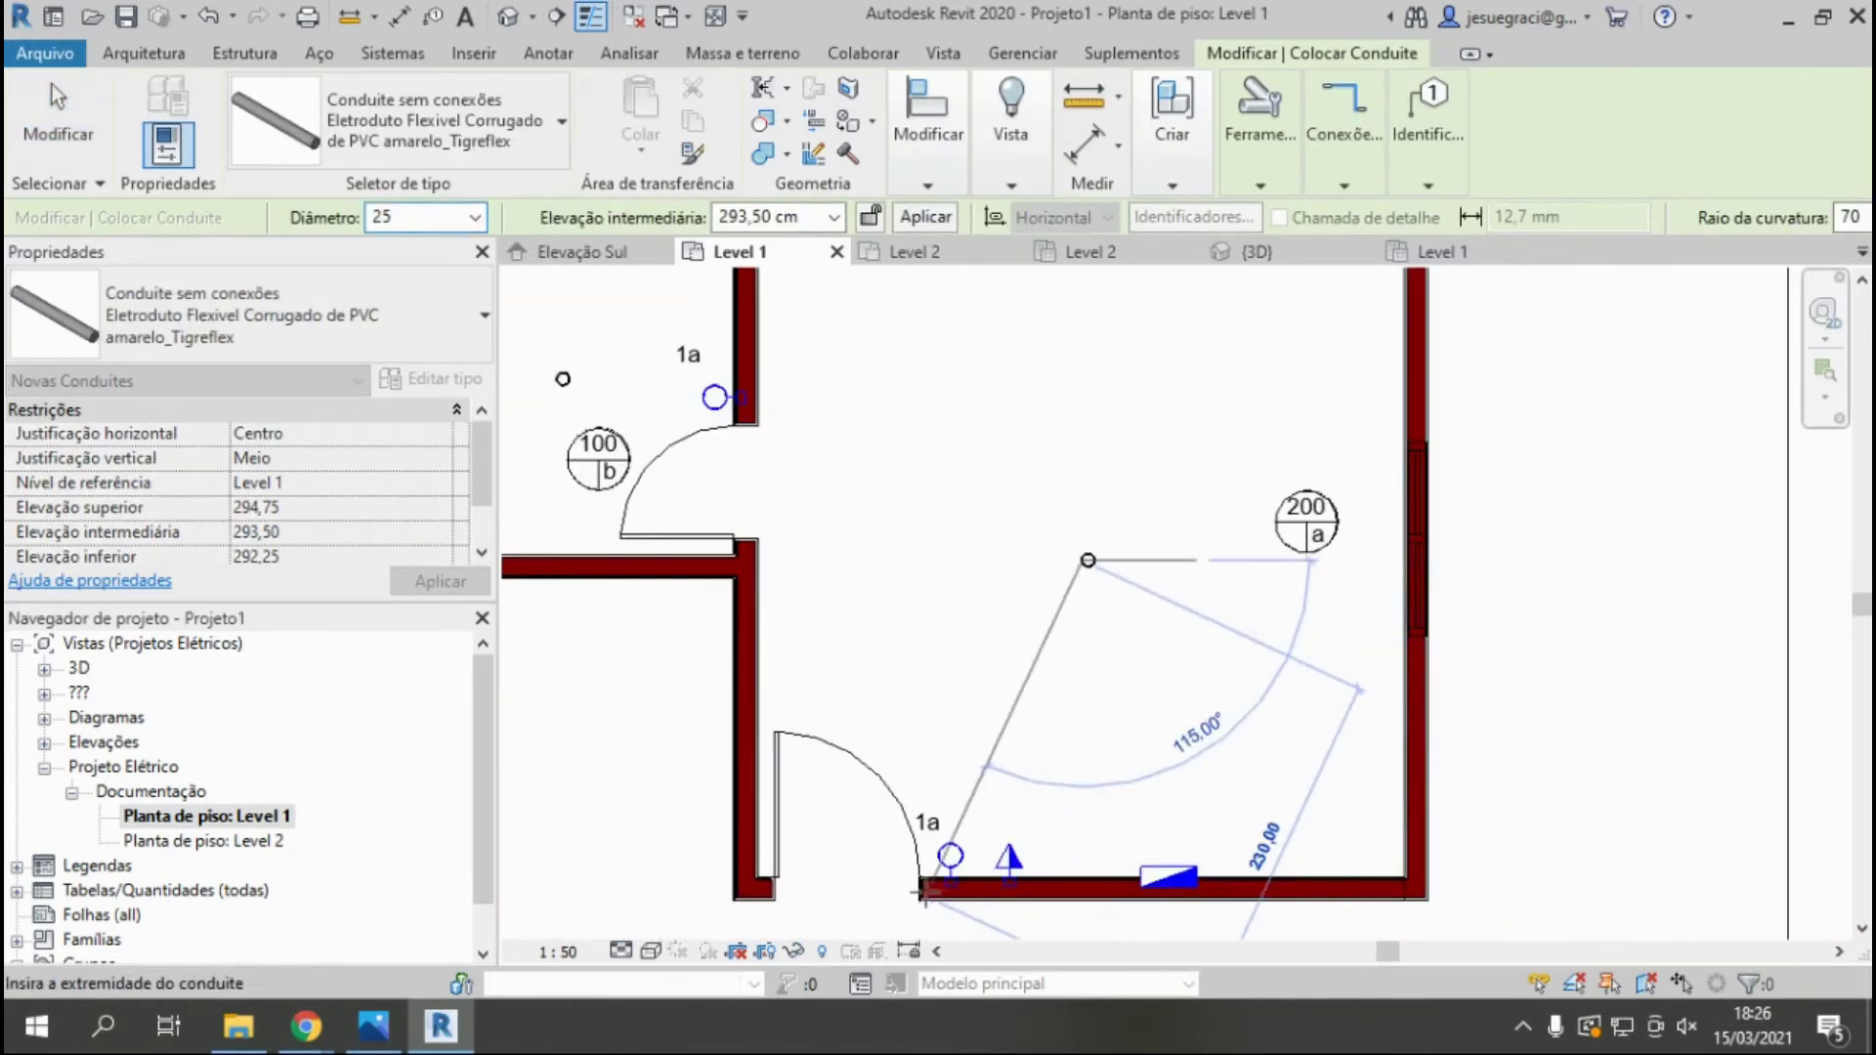
scroll(980, 865, "up", 4)
scroll(983, 870, "up", 1)
left_click(996, 870)
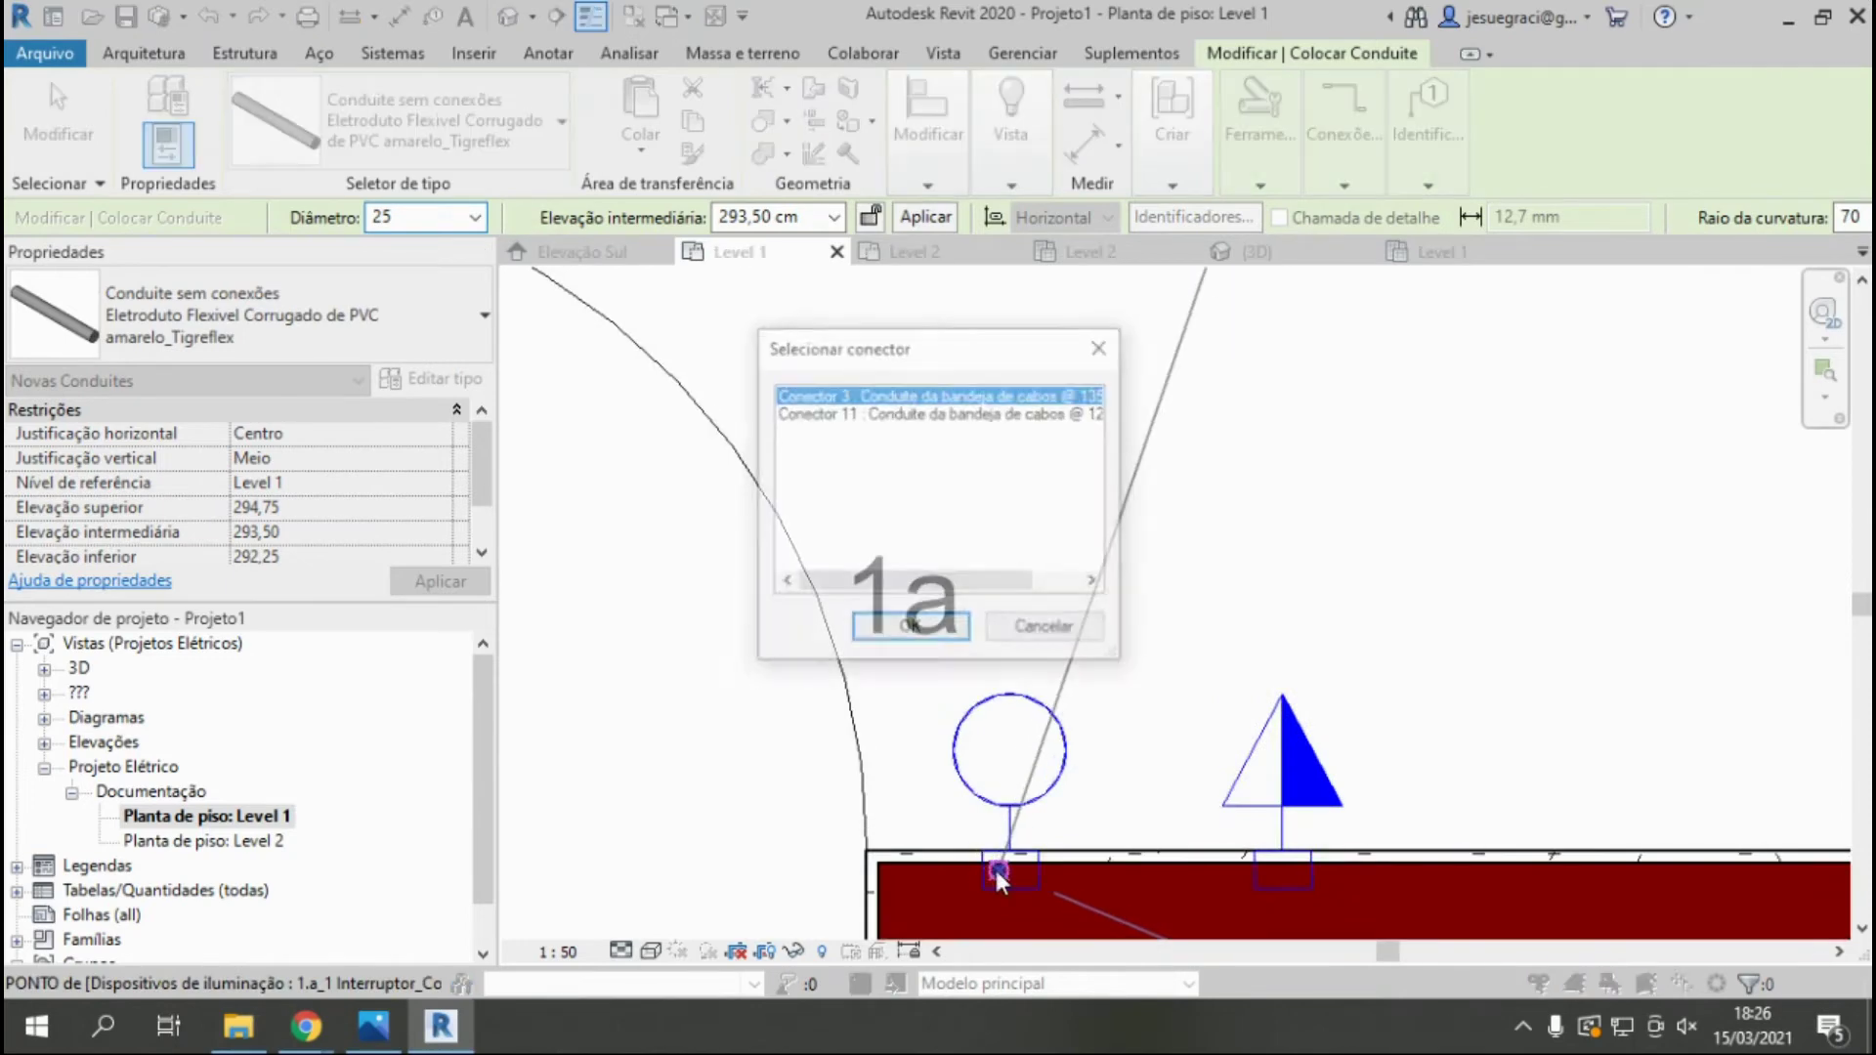
left_click(912, 628)
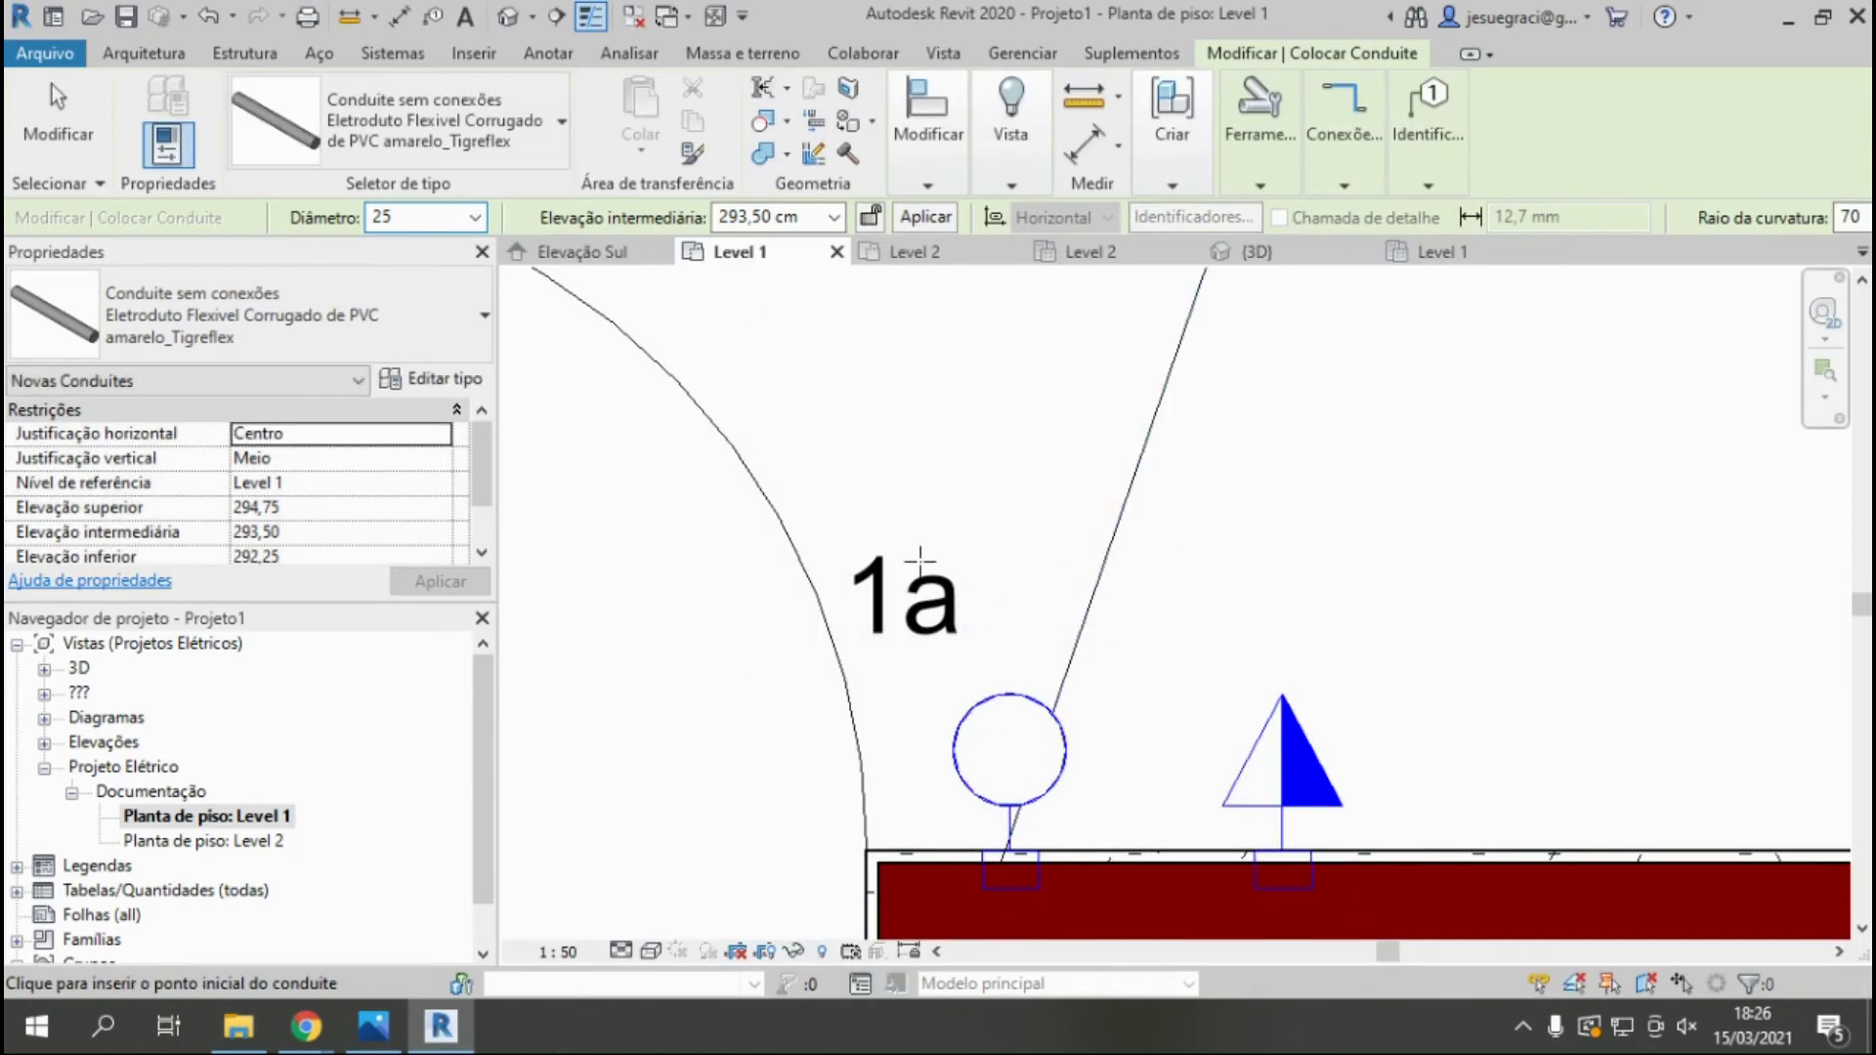
left_click(1270, 252)
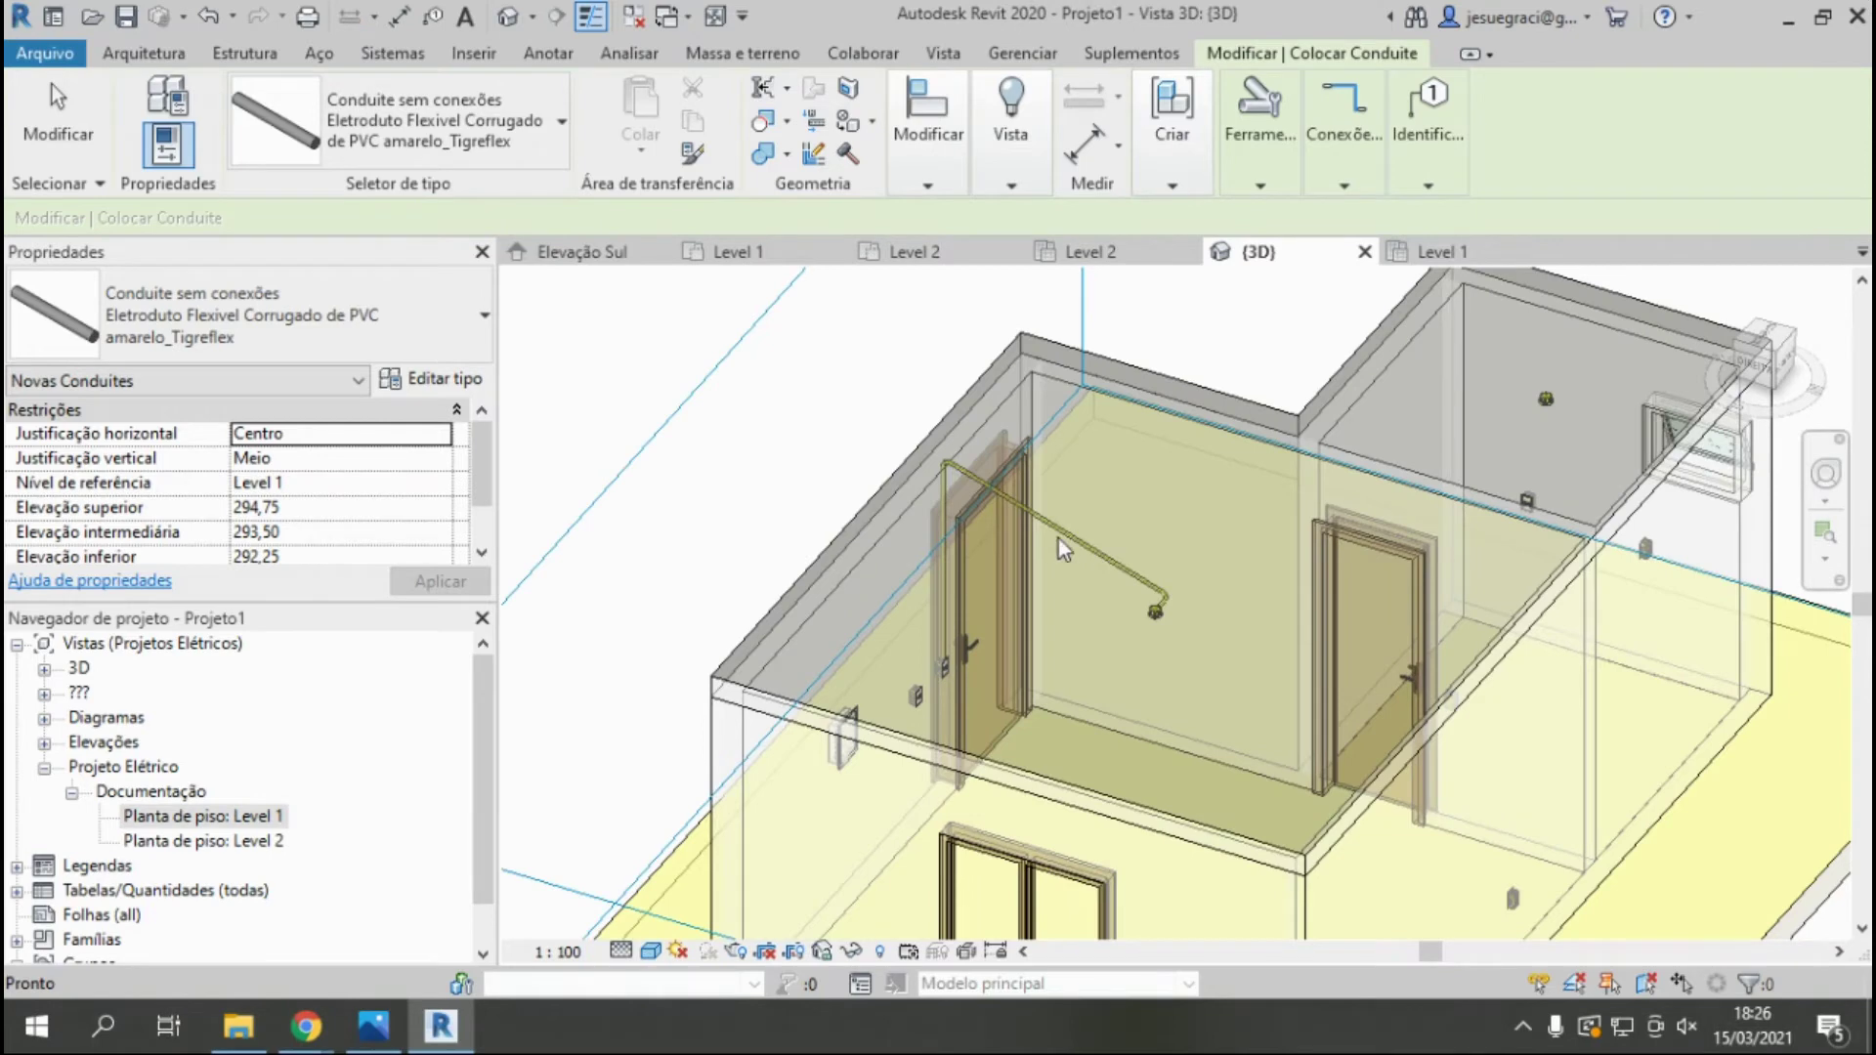
scroll(1218, 593, "down", 1)
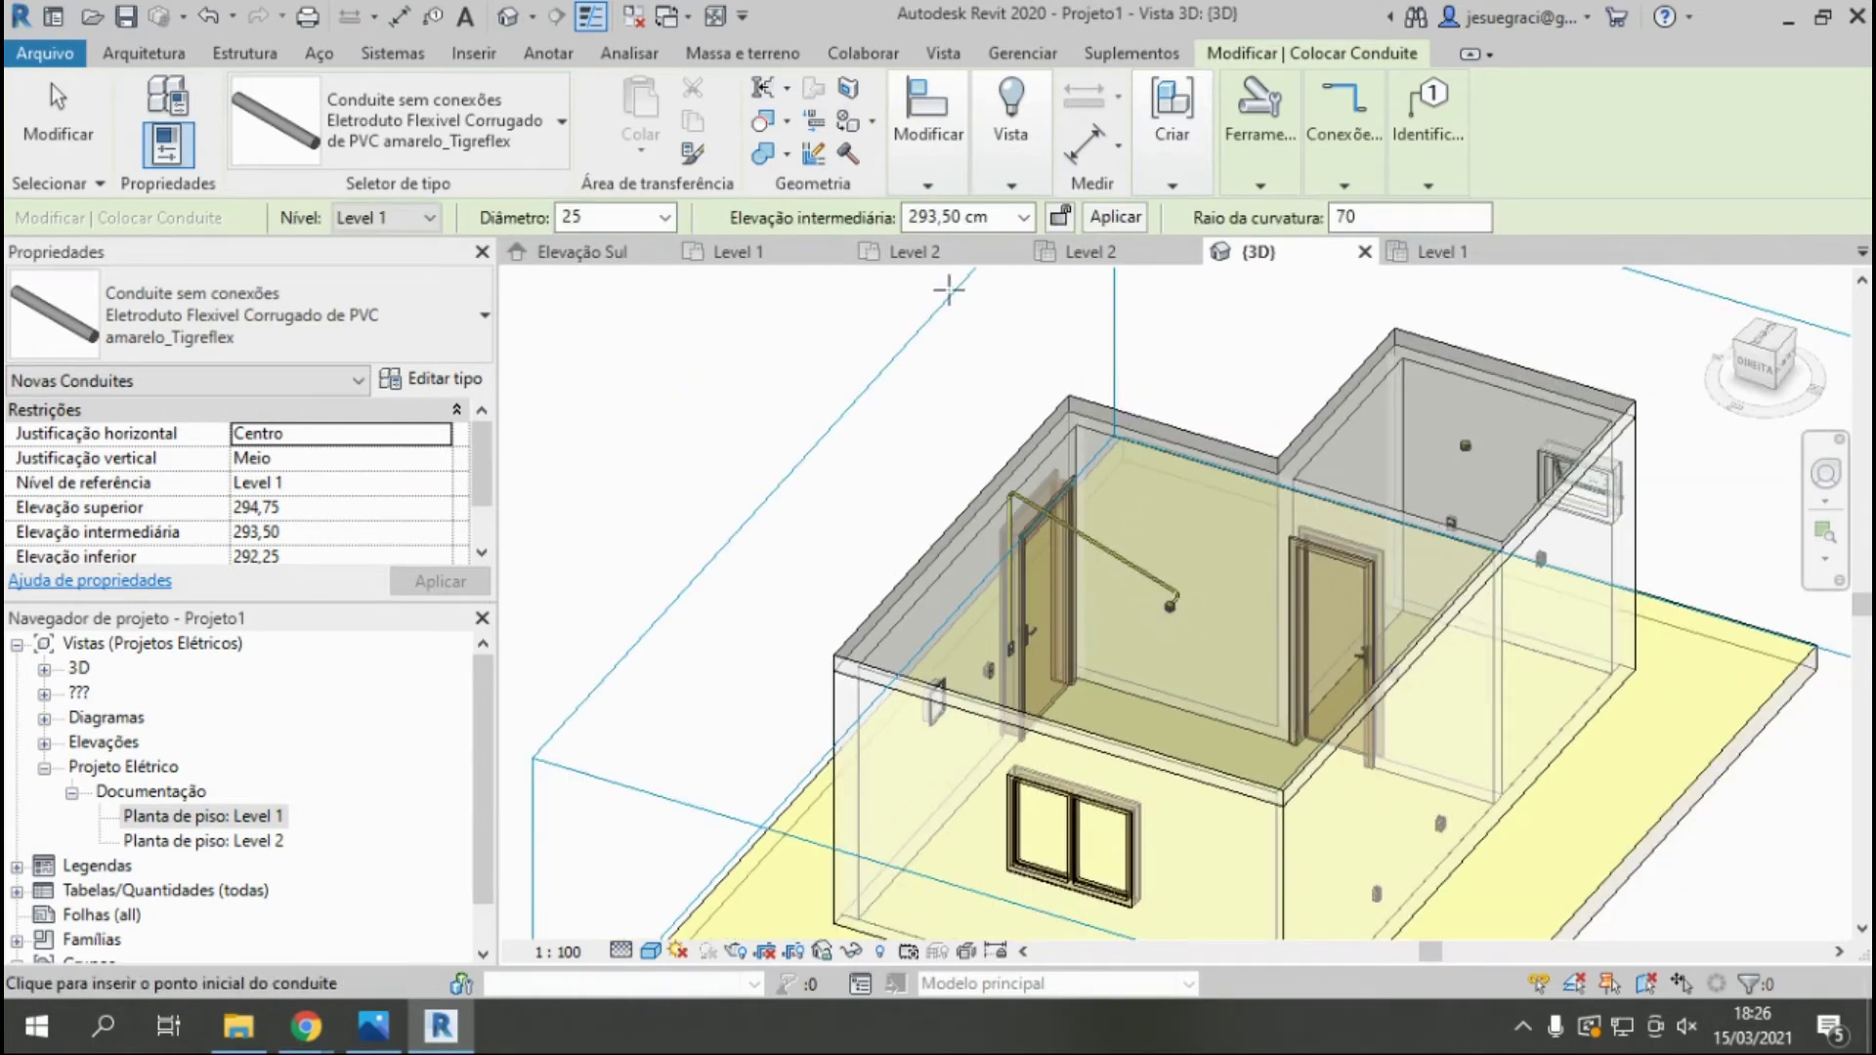
left_click(766, 256)
Run conduits joining the room 100 light to the room 200 light and its switch.
scroll(1047, 670, "down", 2)
scroll(1065, 586, "down", 3)
scroll(1080, 363, "down", 1)
scroll(1080, 362, "up", 3)
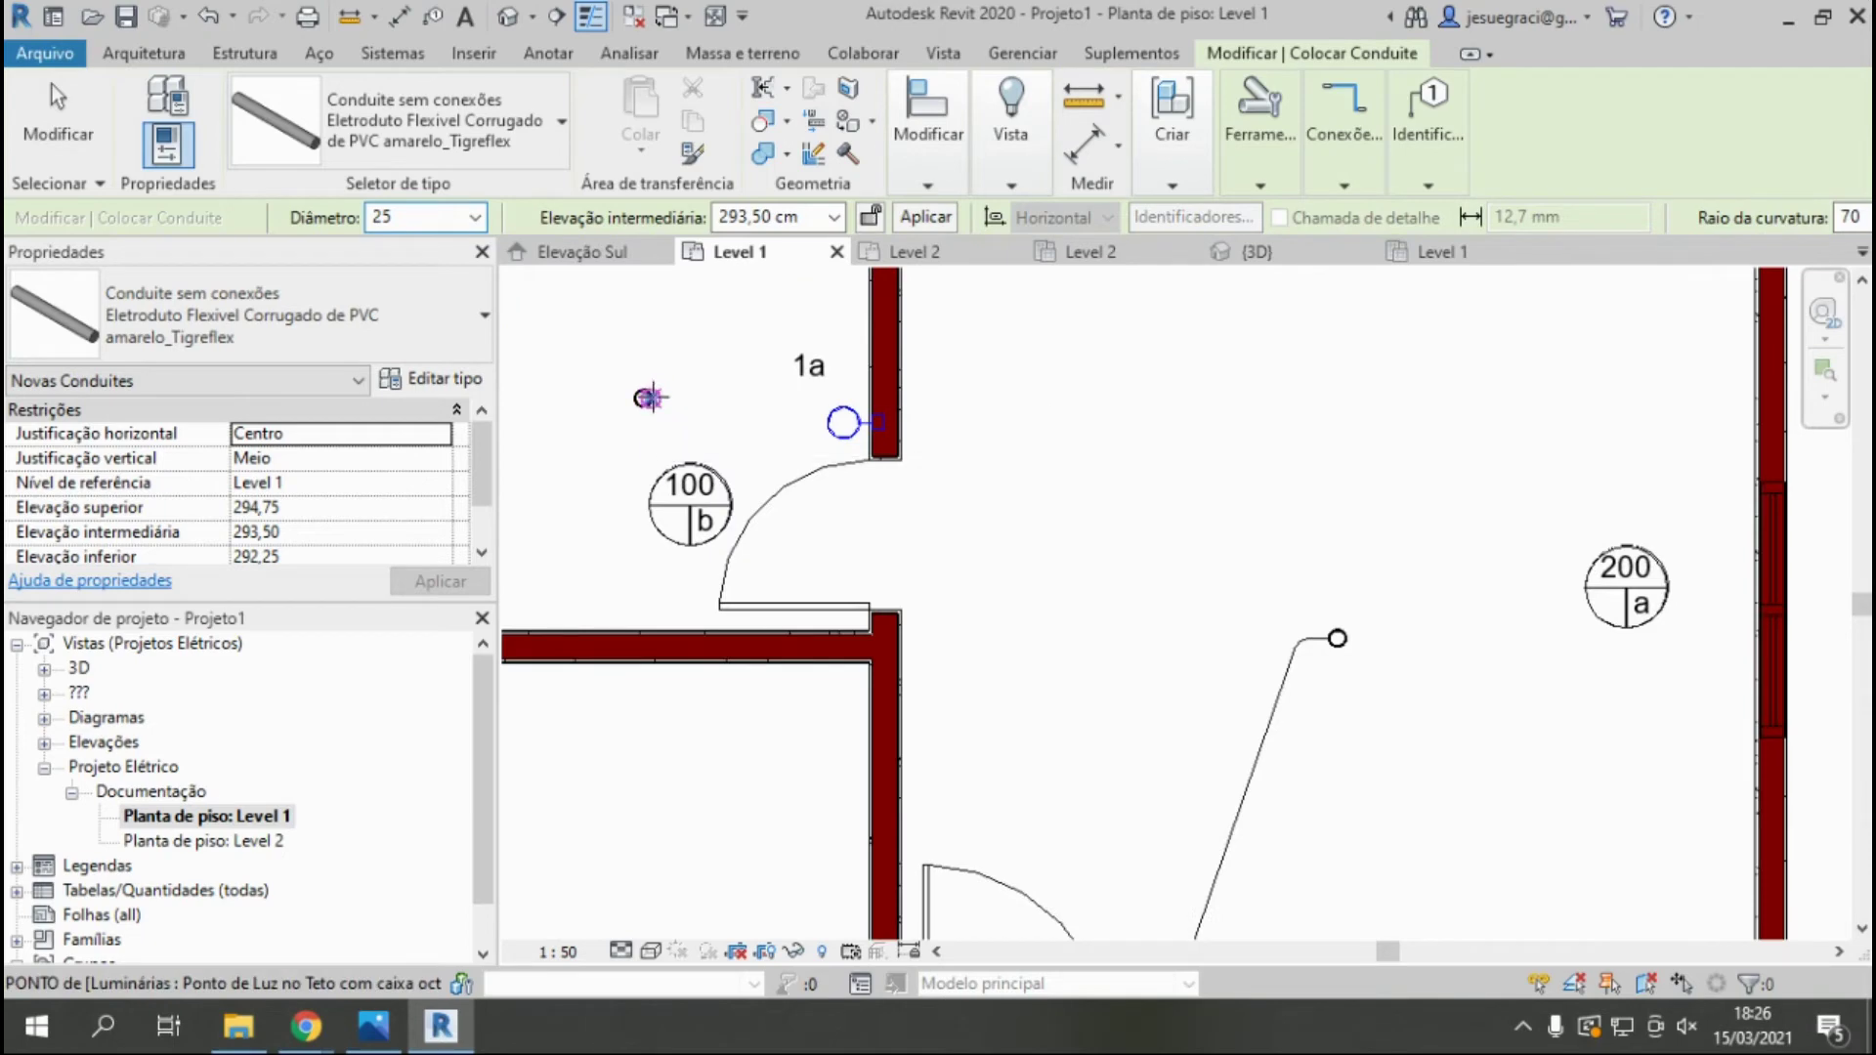
left_click(1335, 636)
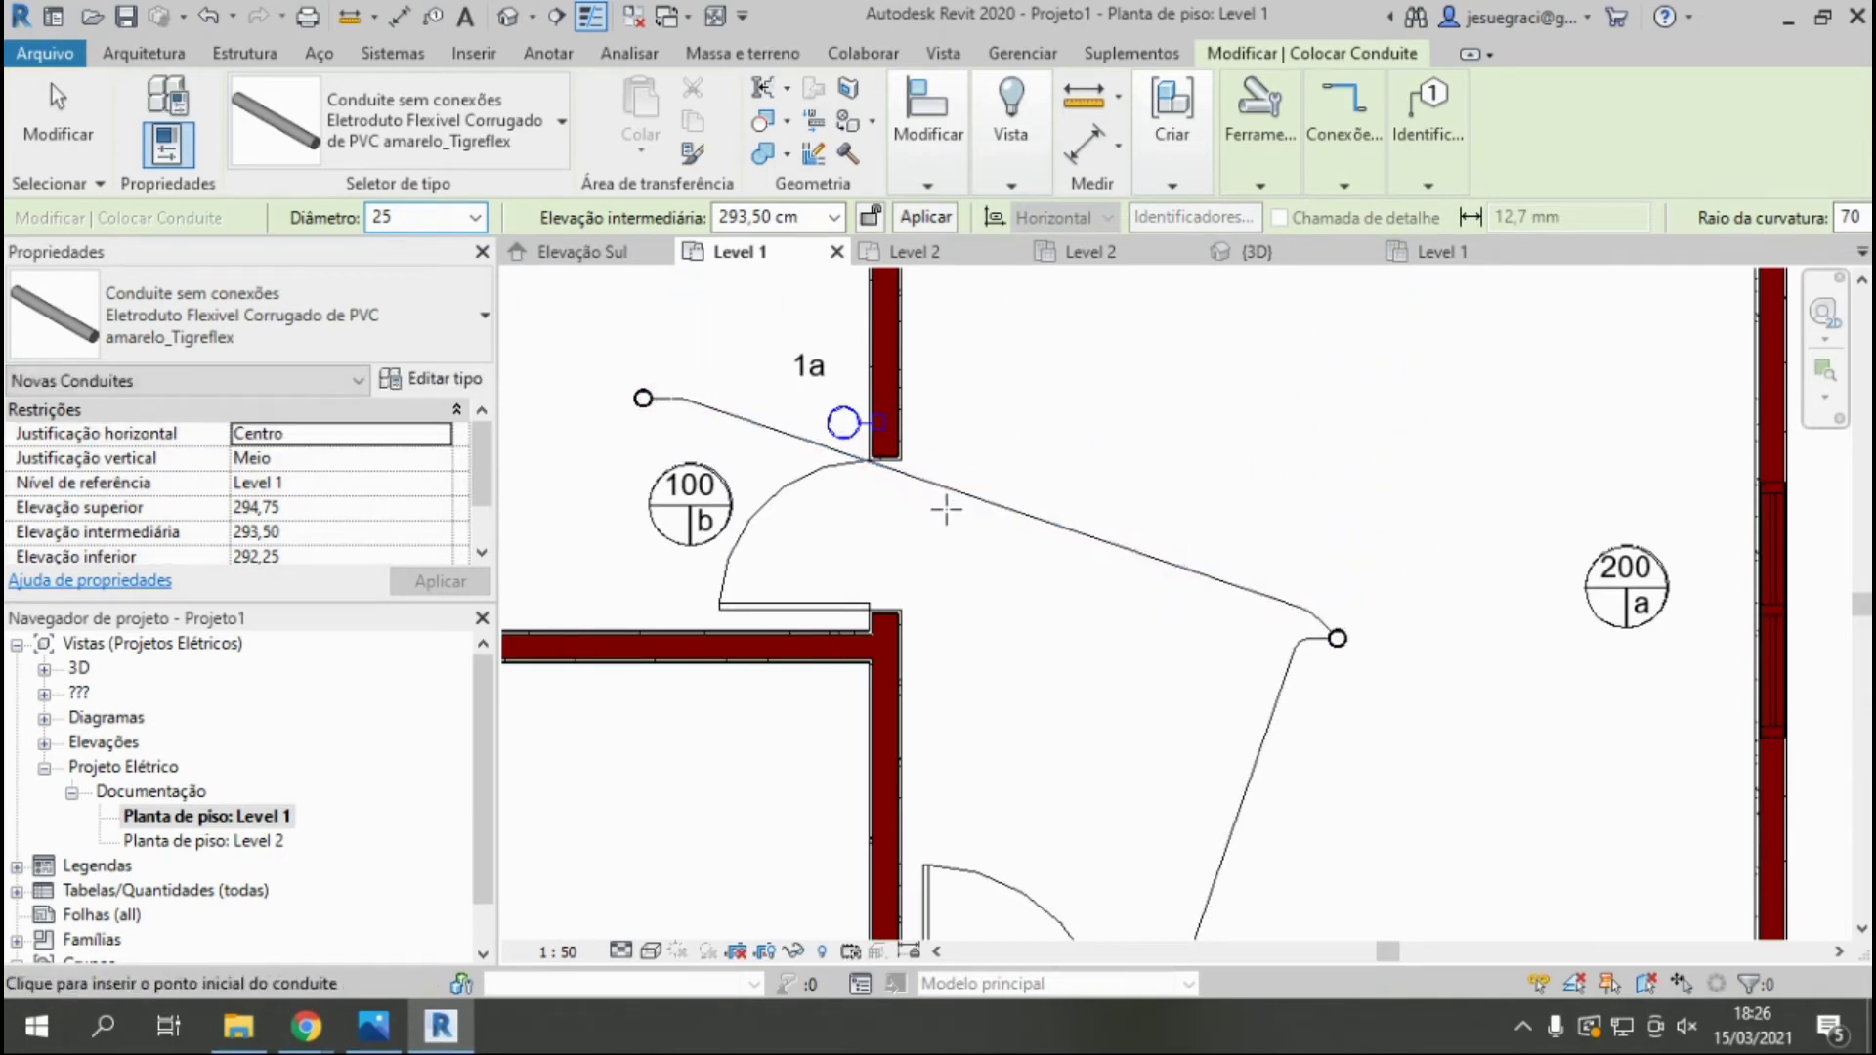
scroll(946, 507, "down", 2)
scroll(840, 419, "up", 2)
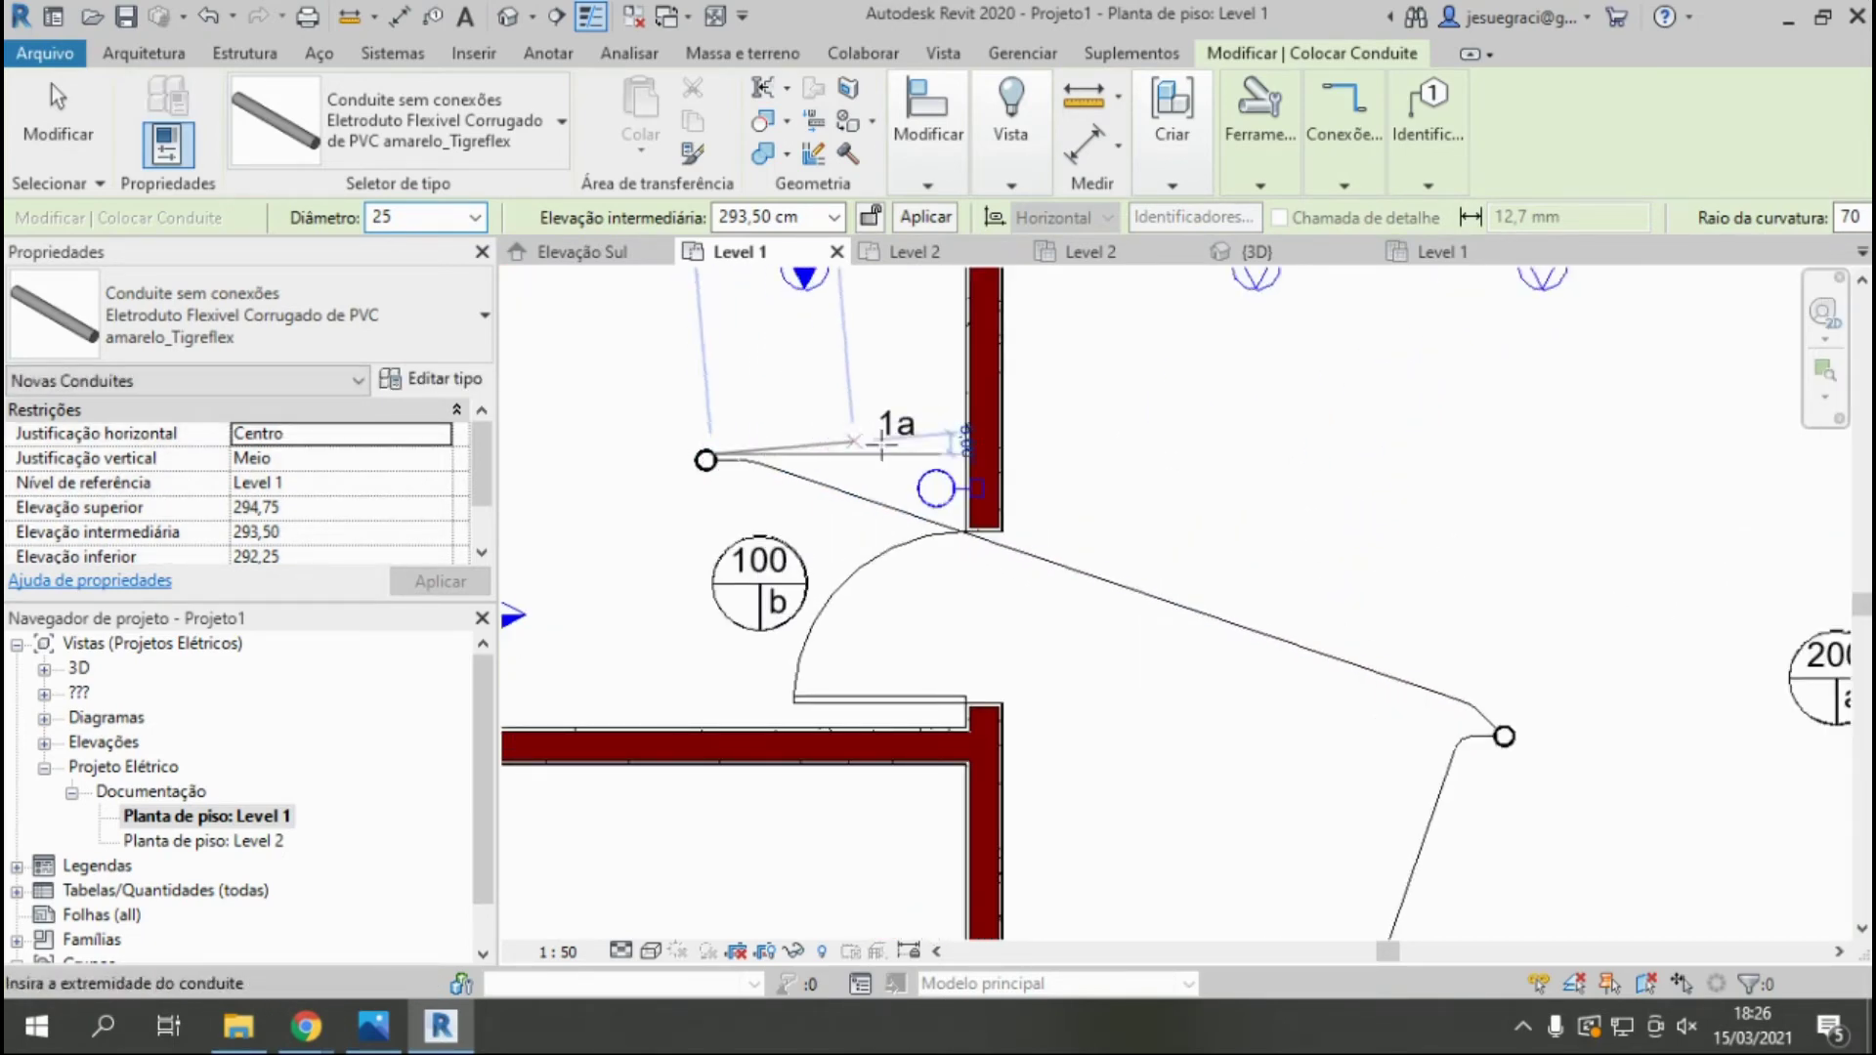
left_click(967, 488)
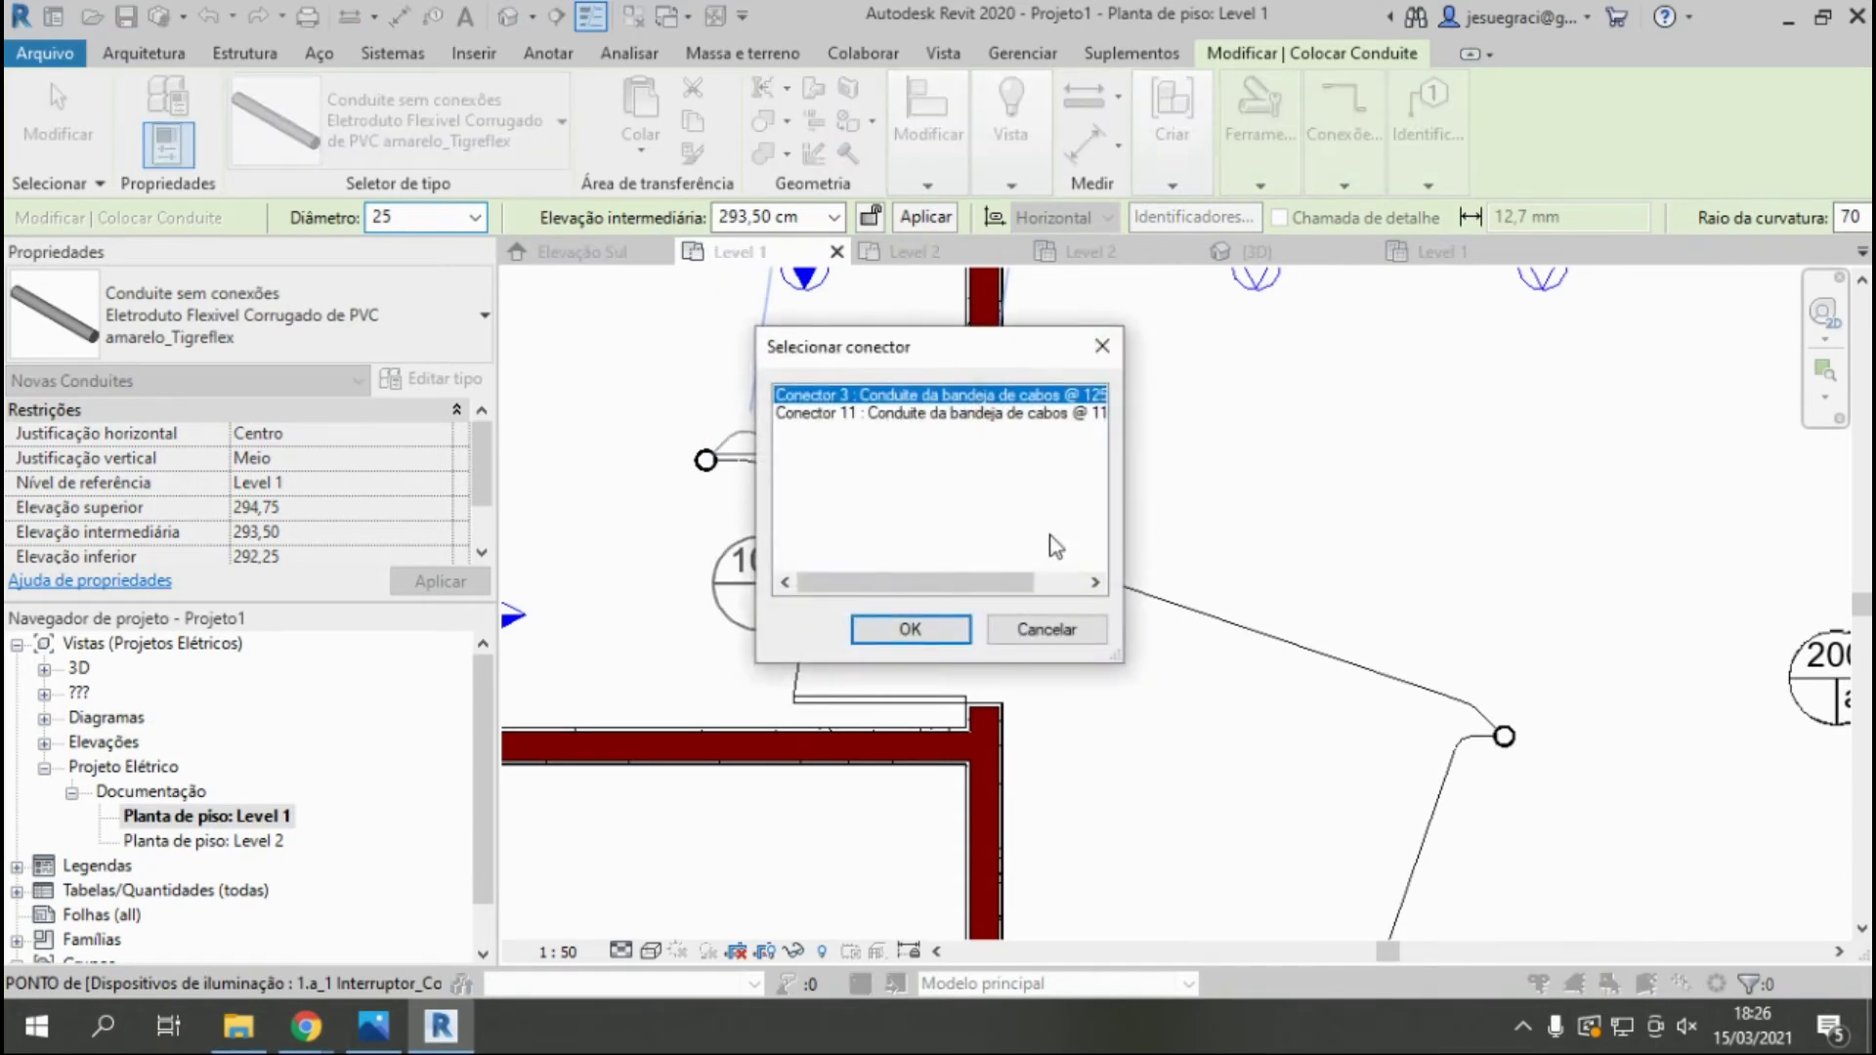
left_click(910, 630)
key("Escape")
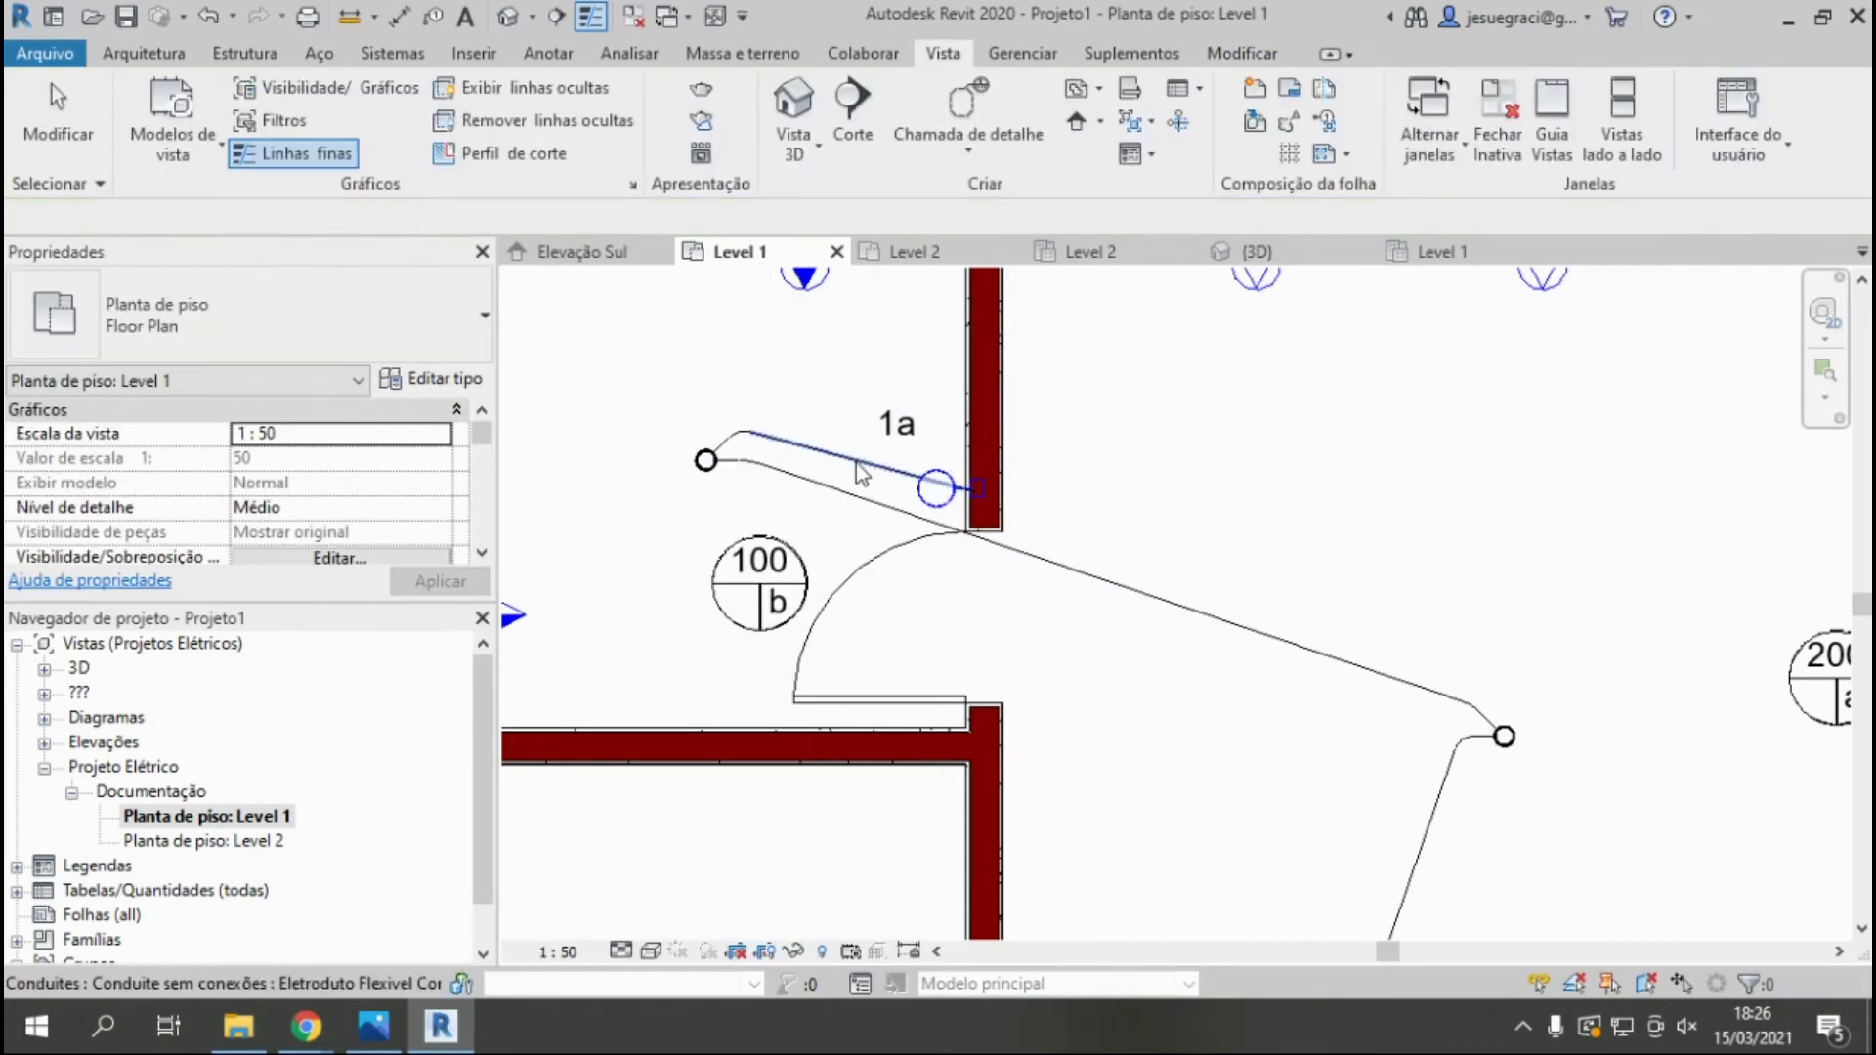
Attach the switch conduit to the room 100 light and route the side-wall outlet to it.
left_click(747, 436)
left_click_drag(733, 459, 707, 457)
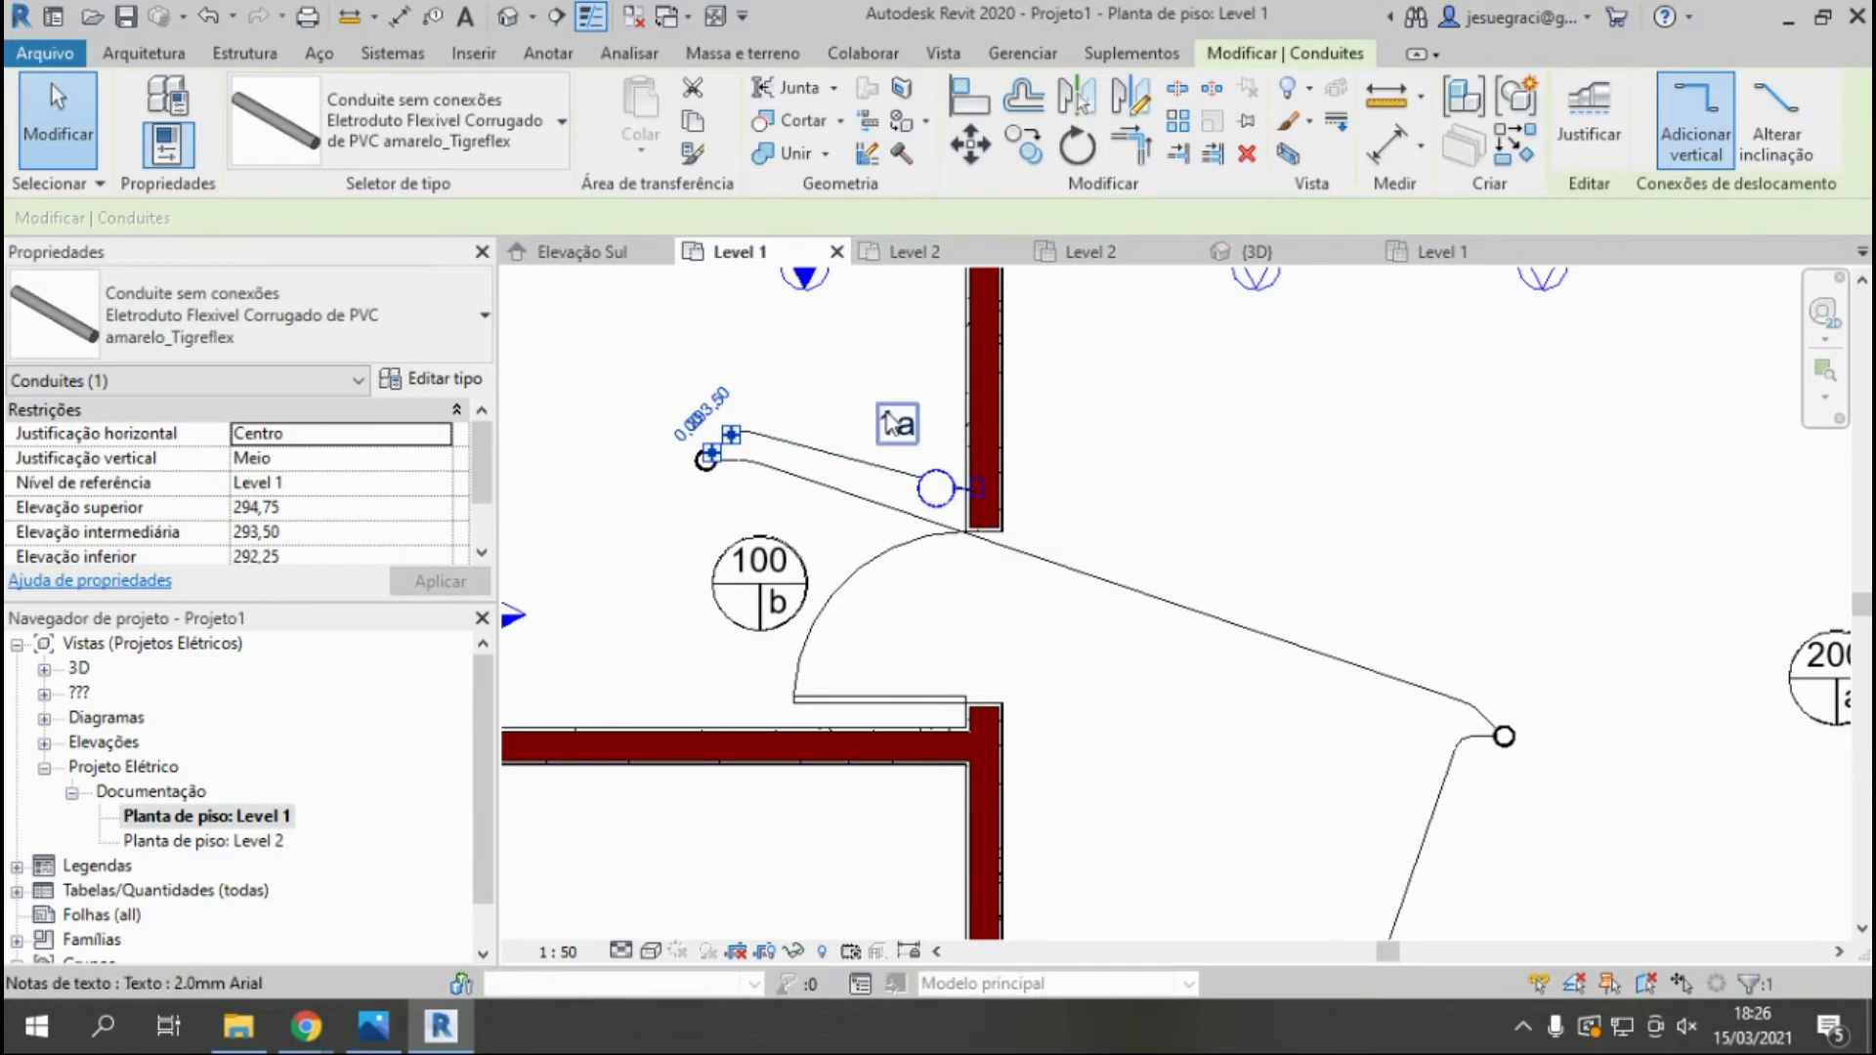
left_click(791, 330)
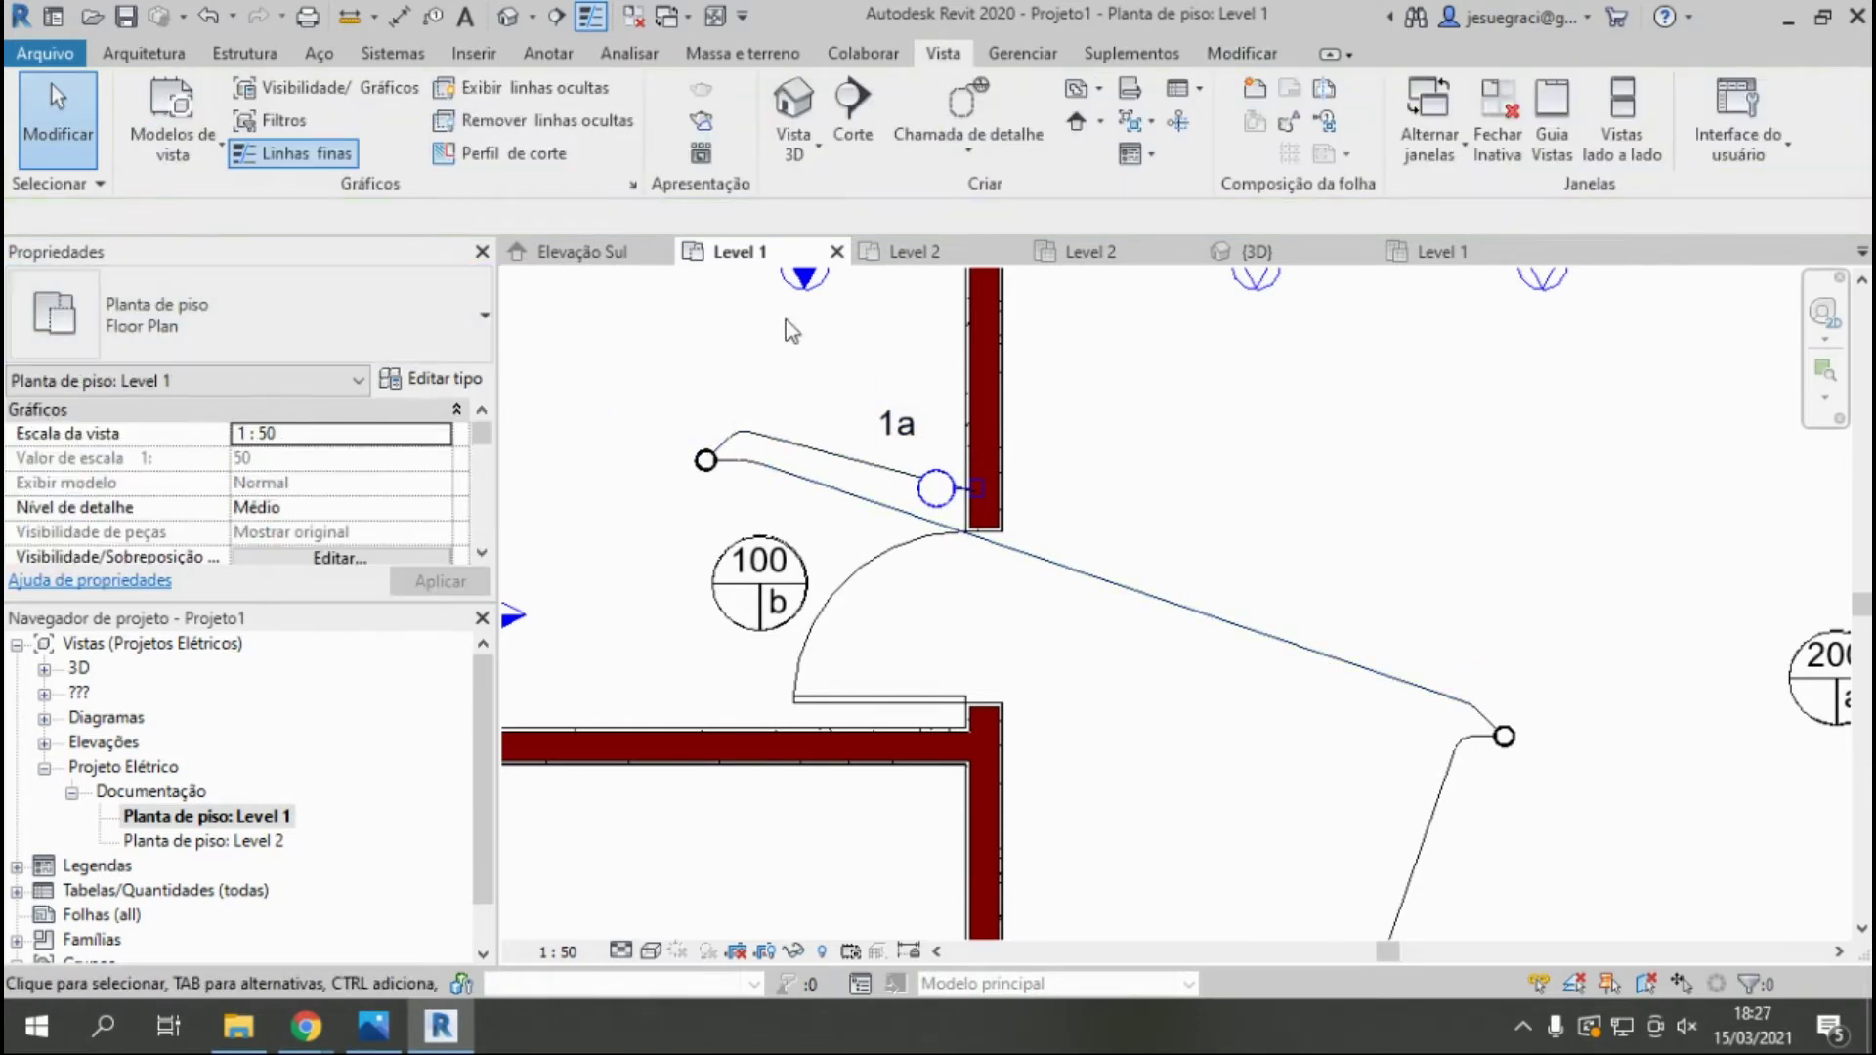
scroll(1401, 596, "down", 2)
scroll(897, 489, "up", 1)
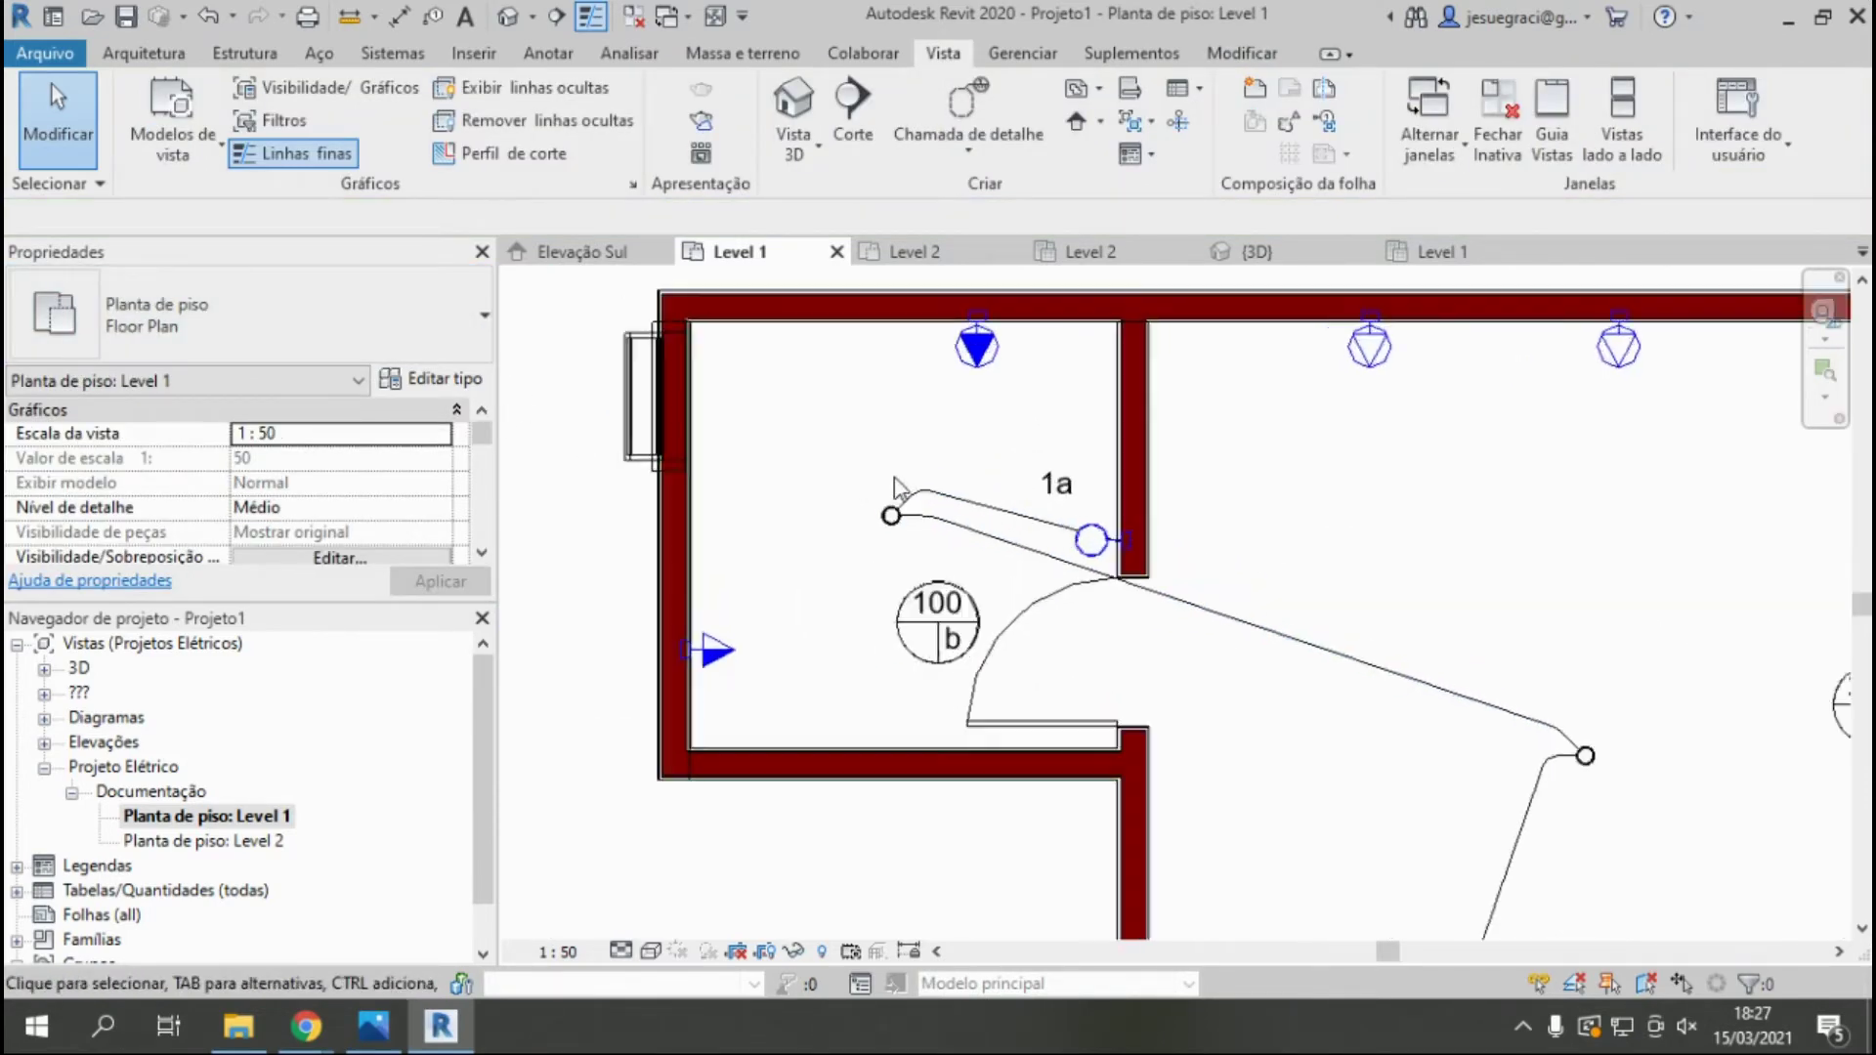
right_click(883, 524)
left_click(996, 360)
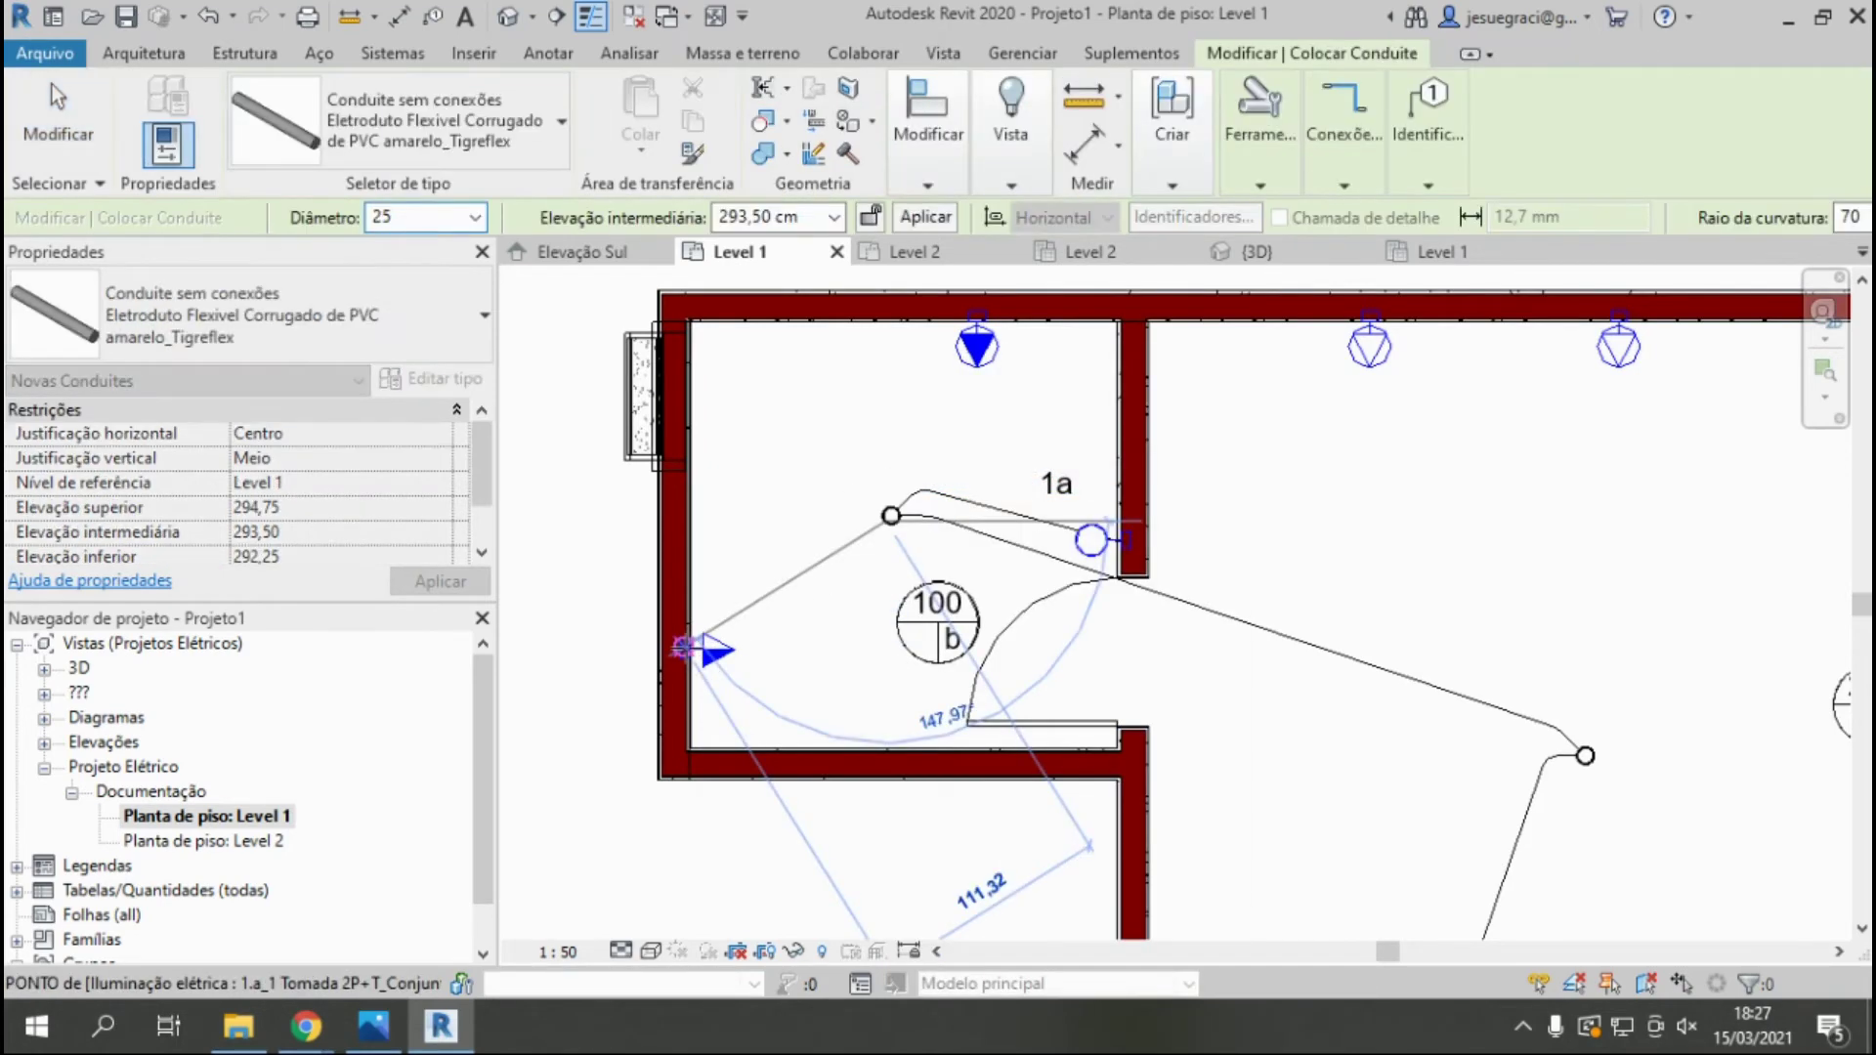
left_click(1021, 631)
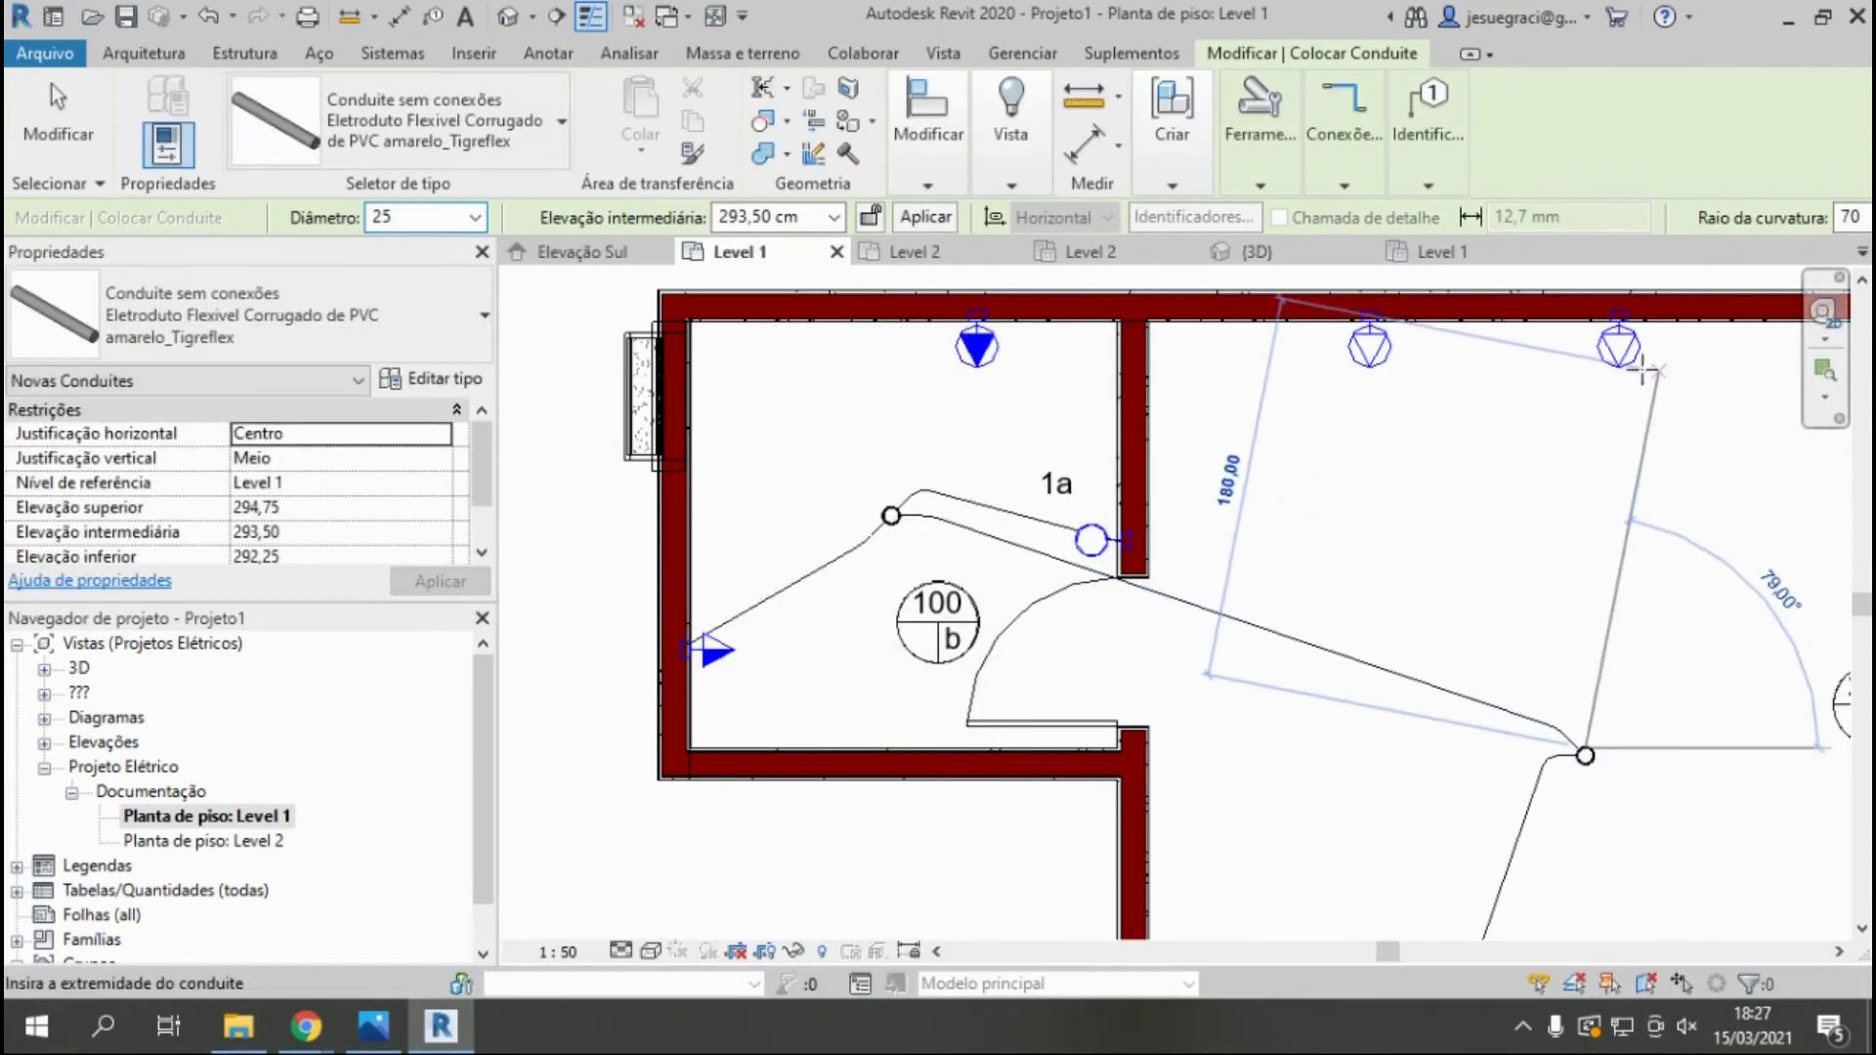
Run conduits to the right and middle top-wall outlets, then start a section across the rooms.
left_click(1620, 315)
left_click(913, 629)
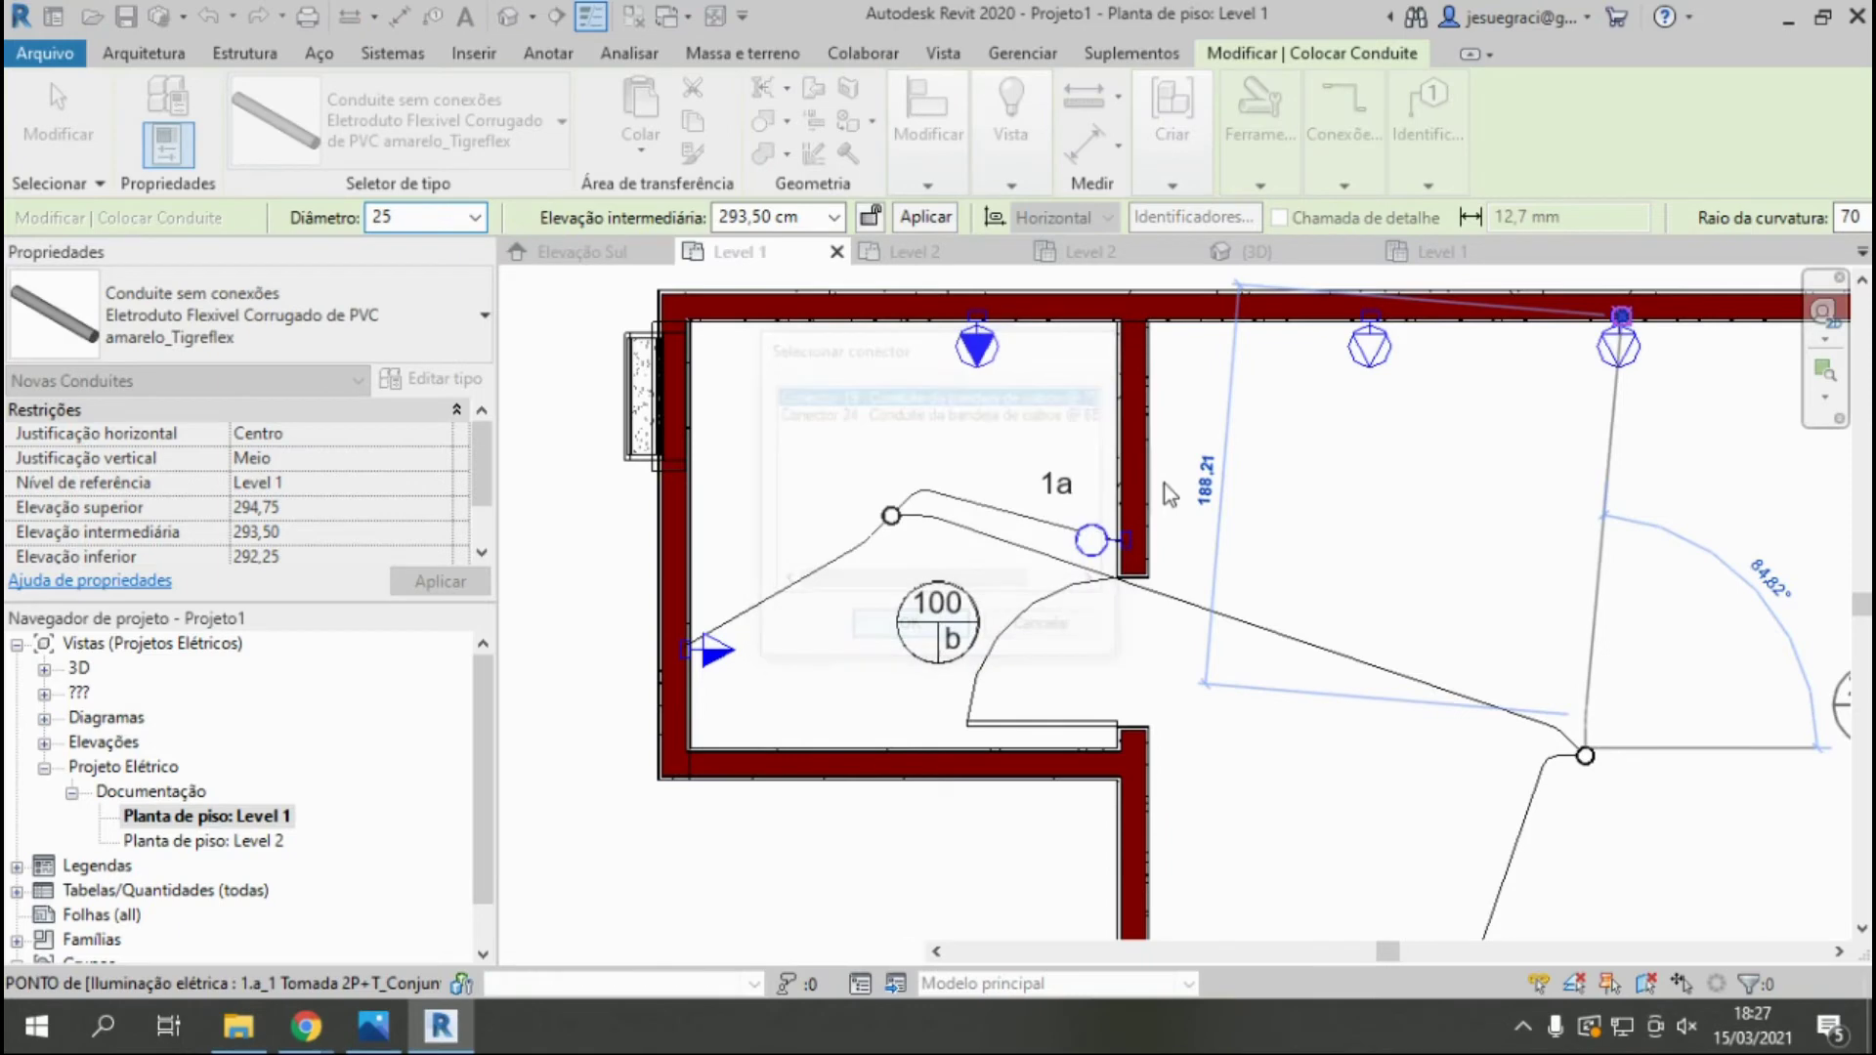
scroll(1619, 315, "up", 2)
scroll(1621, 313, "up", 2)
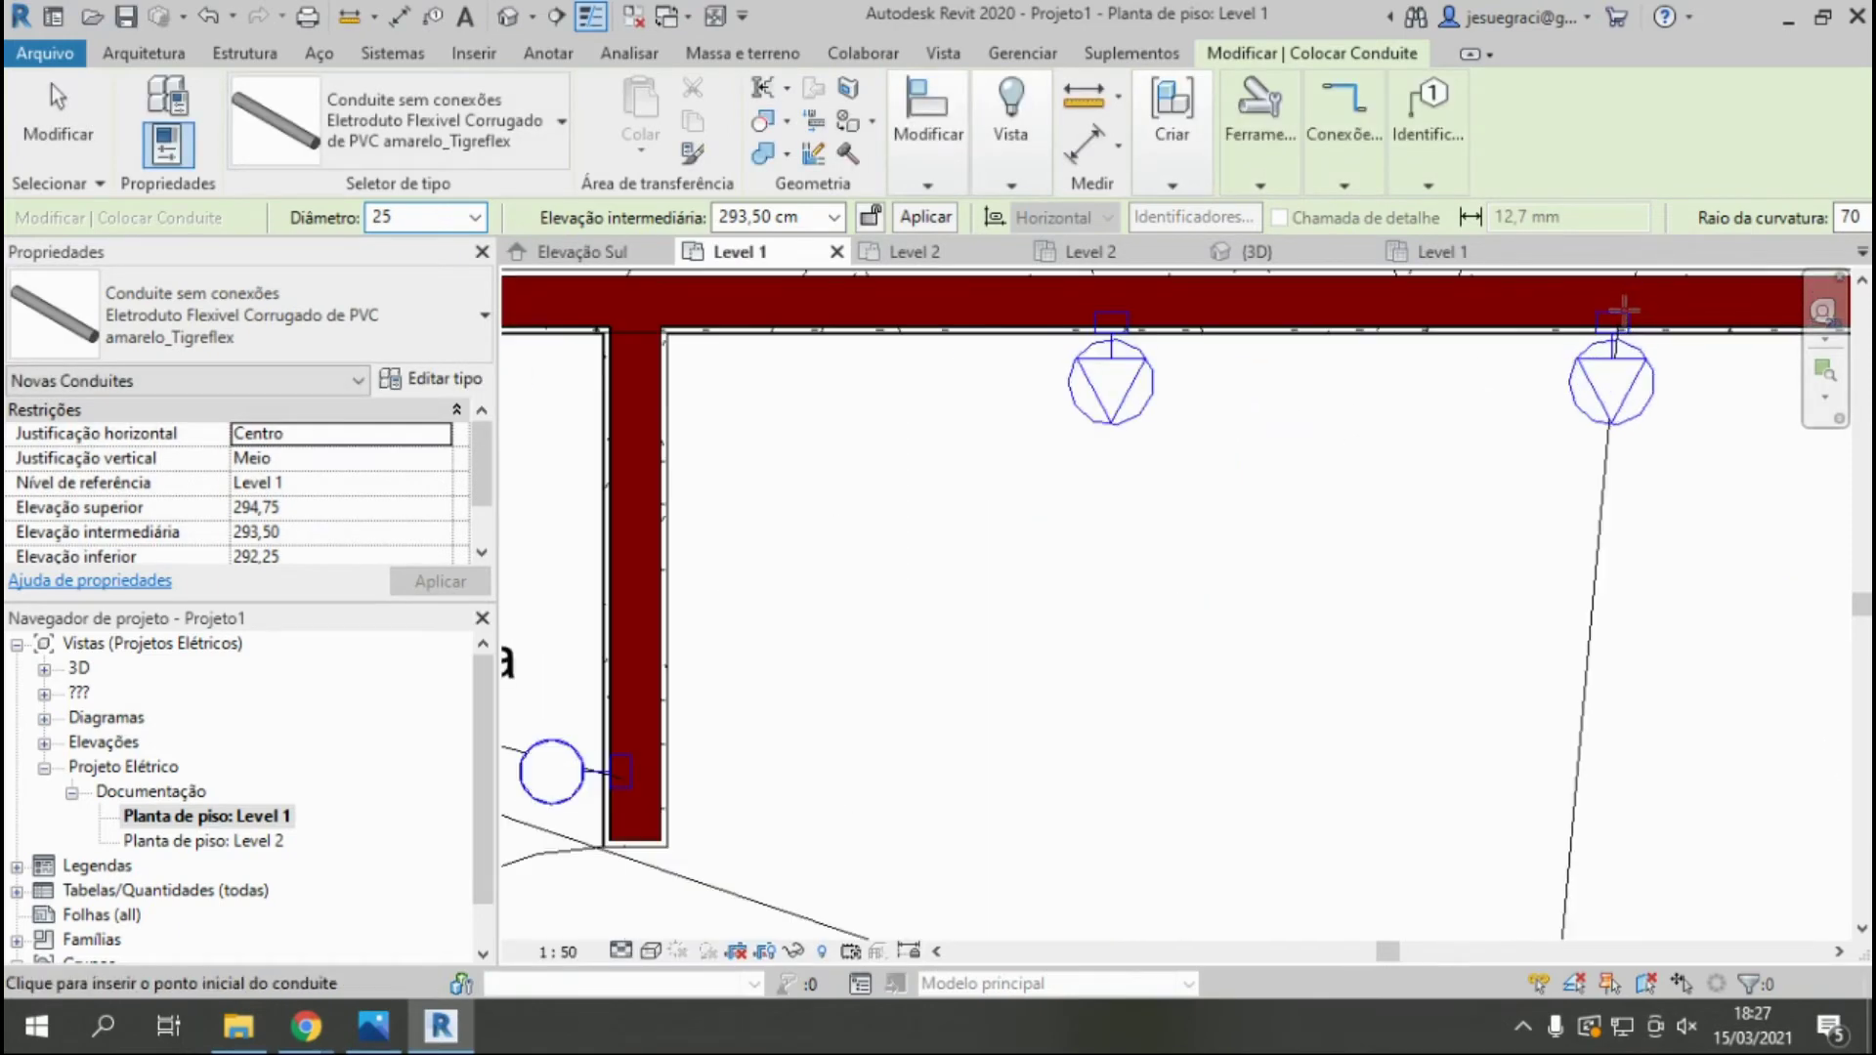
left_click(1086, 374)
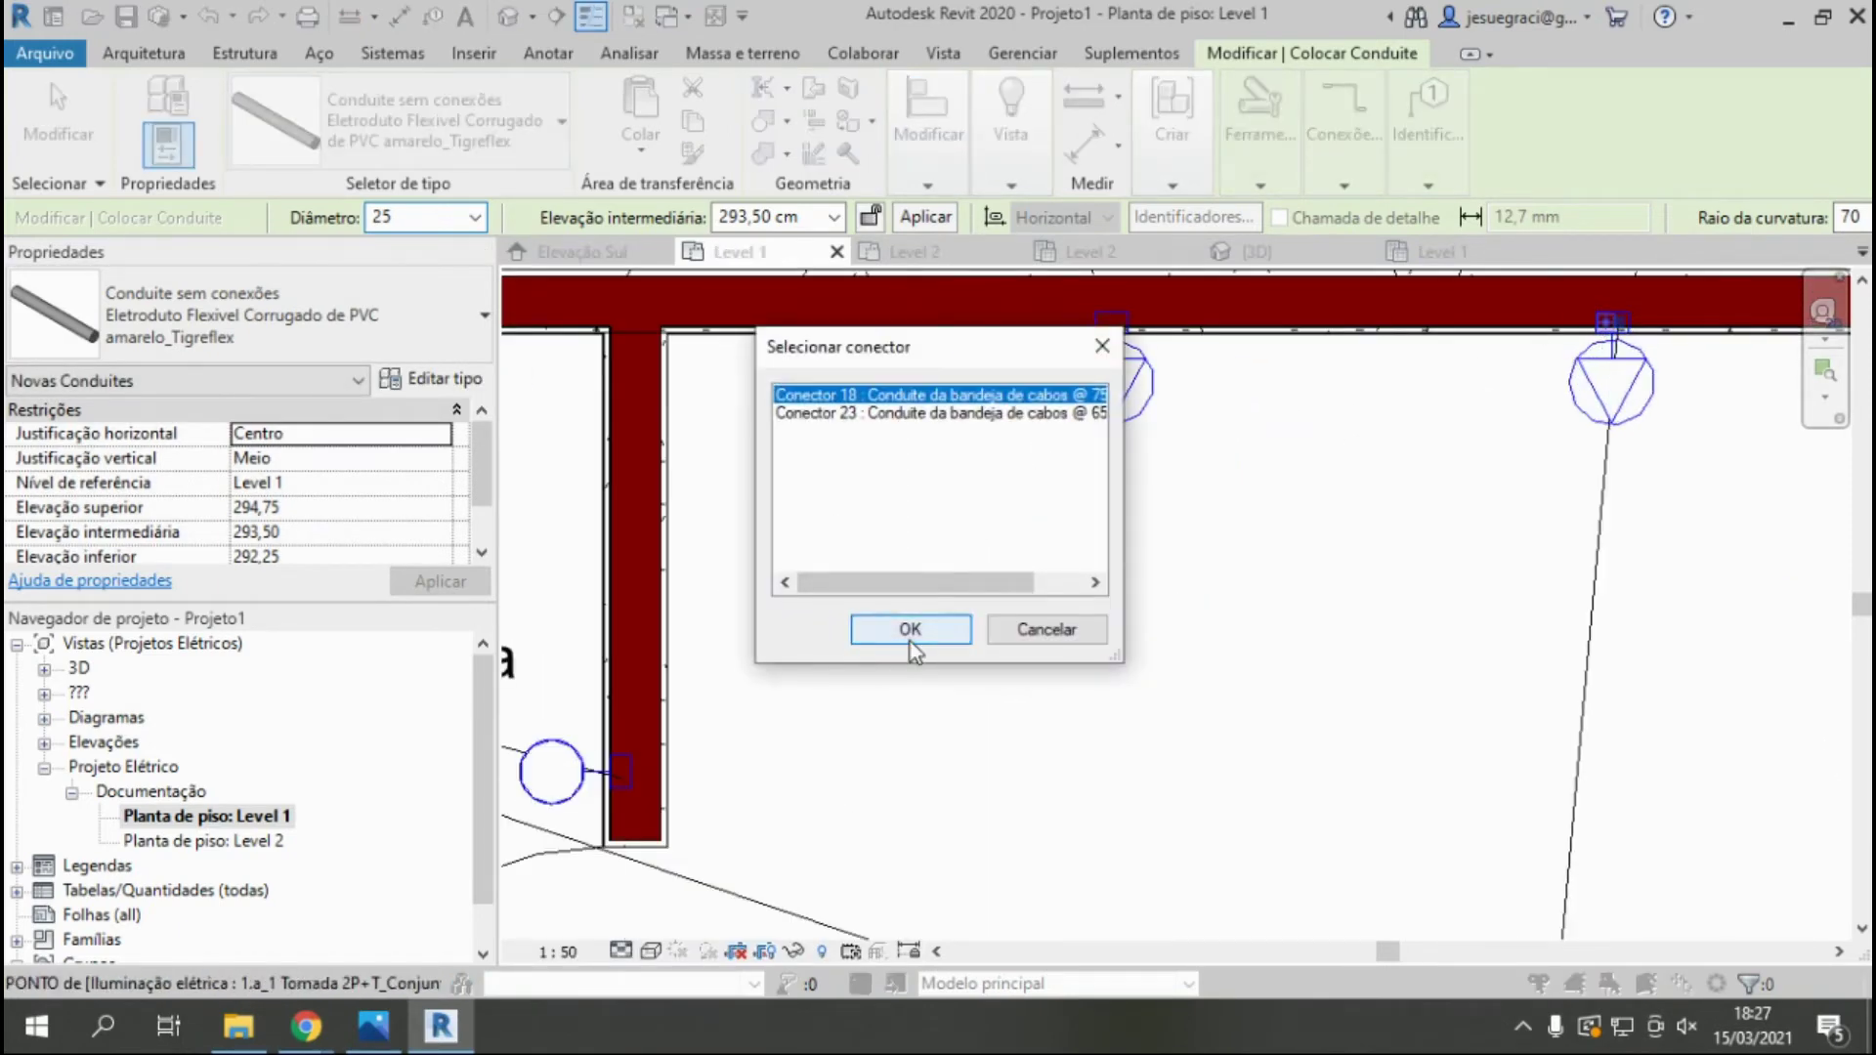
left_click(968, 627)
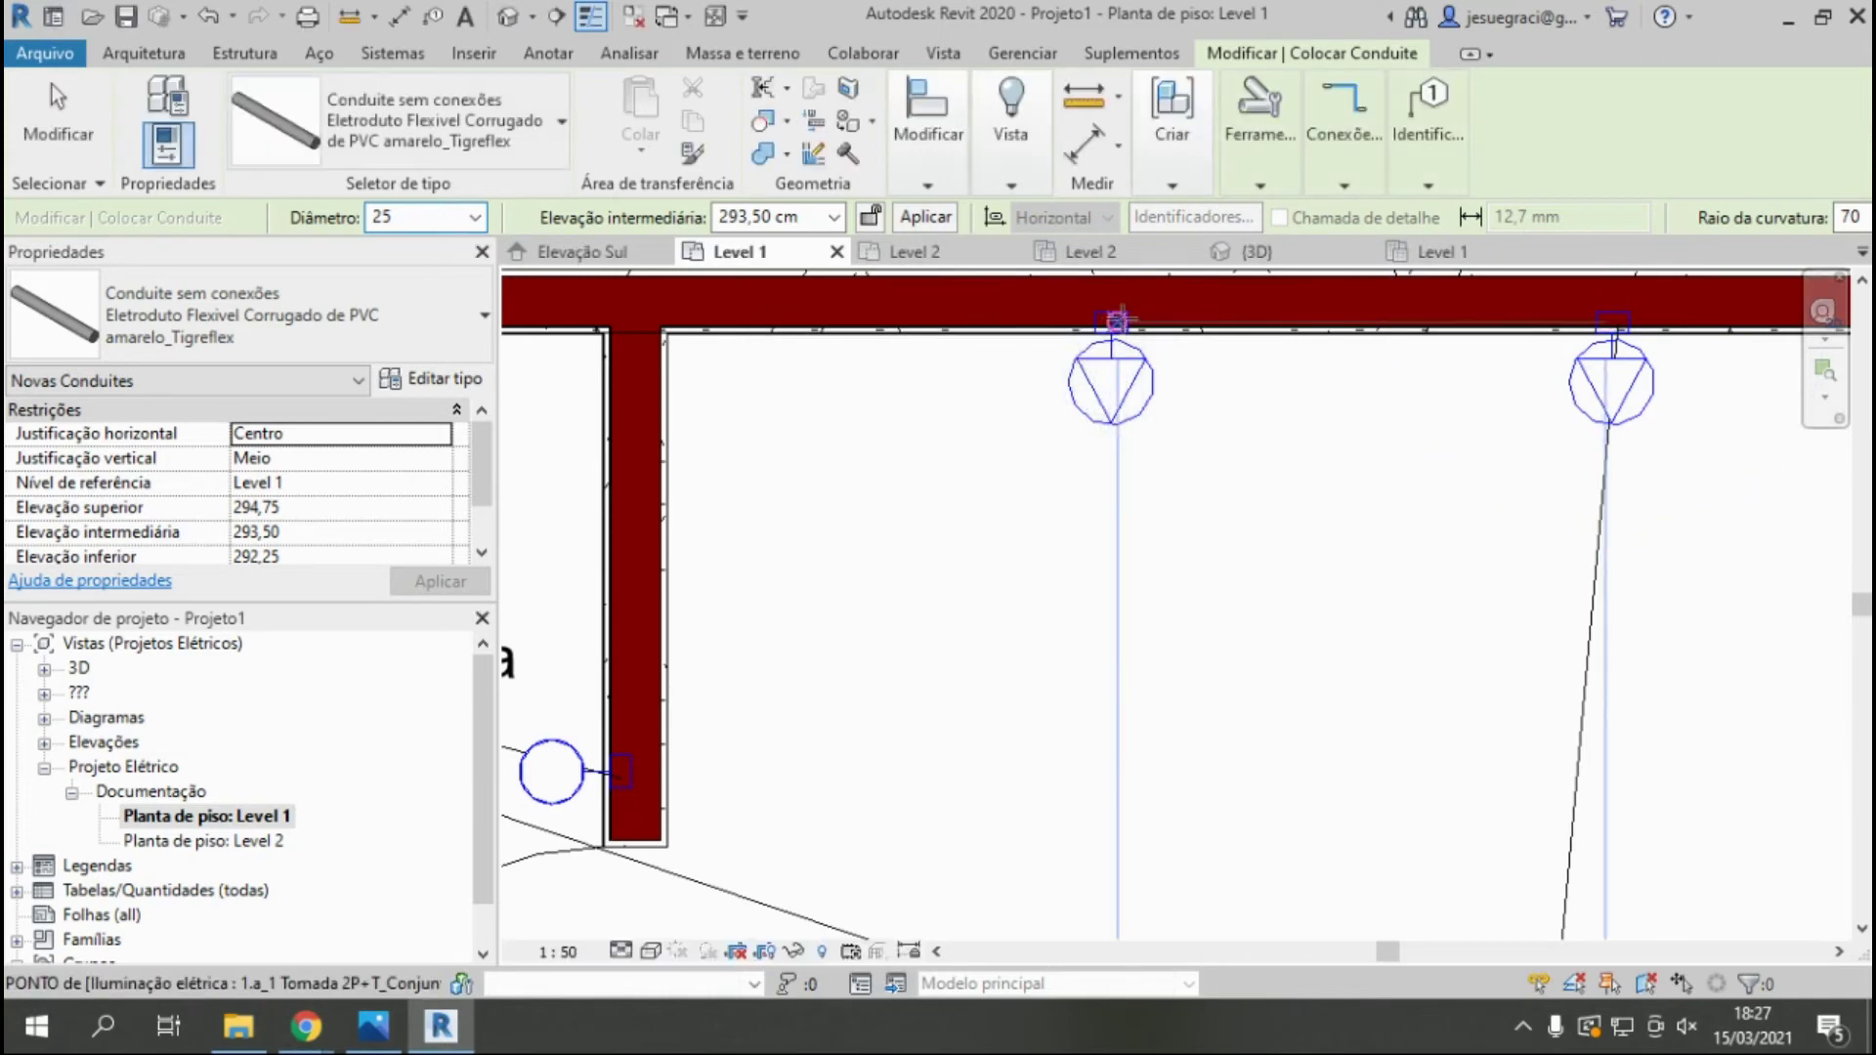
key("Escape")
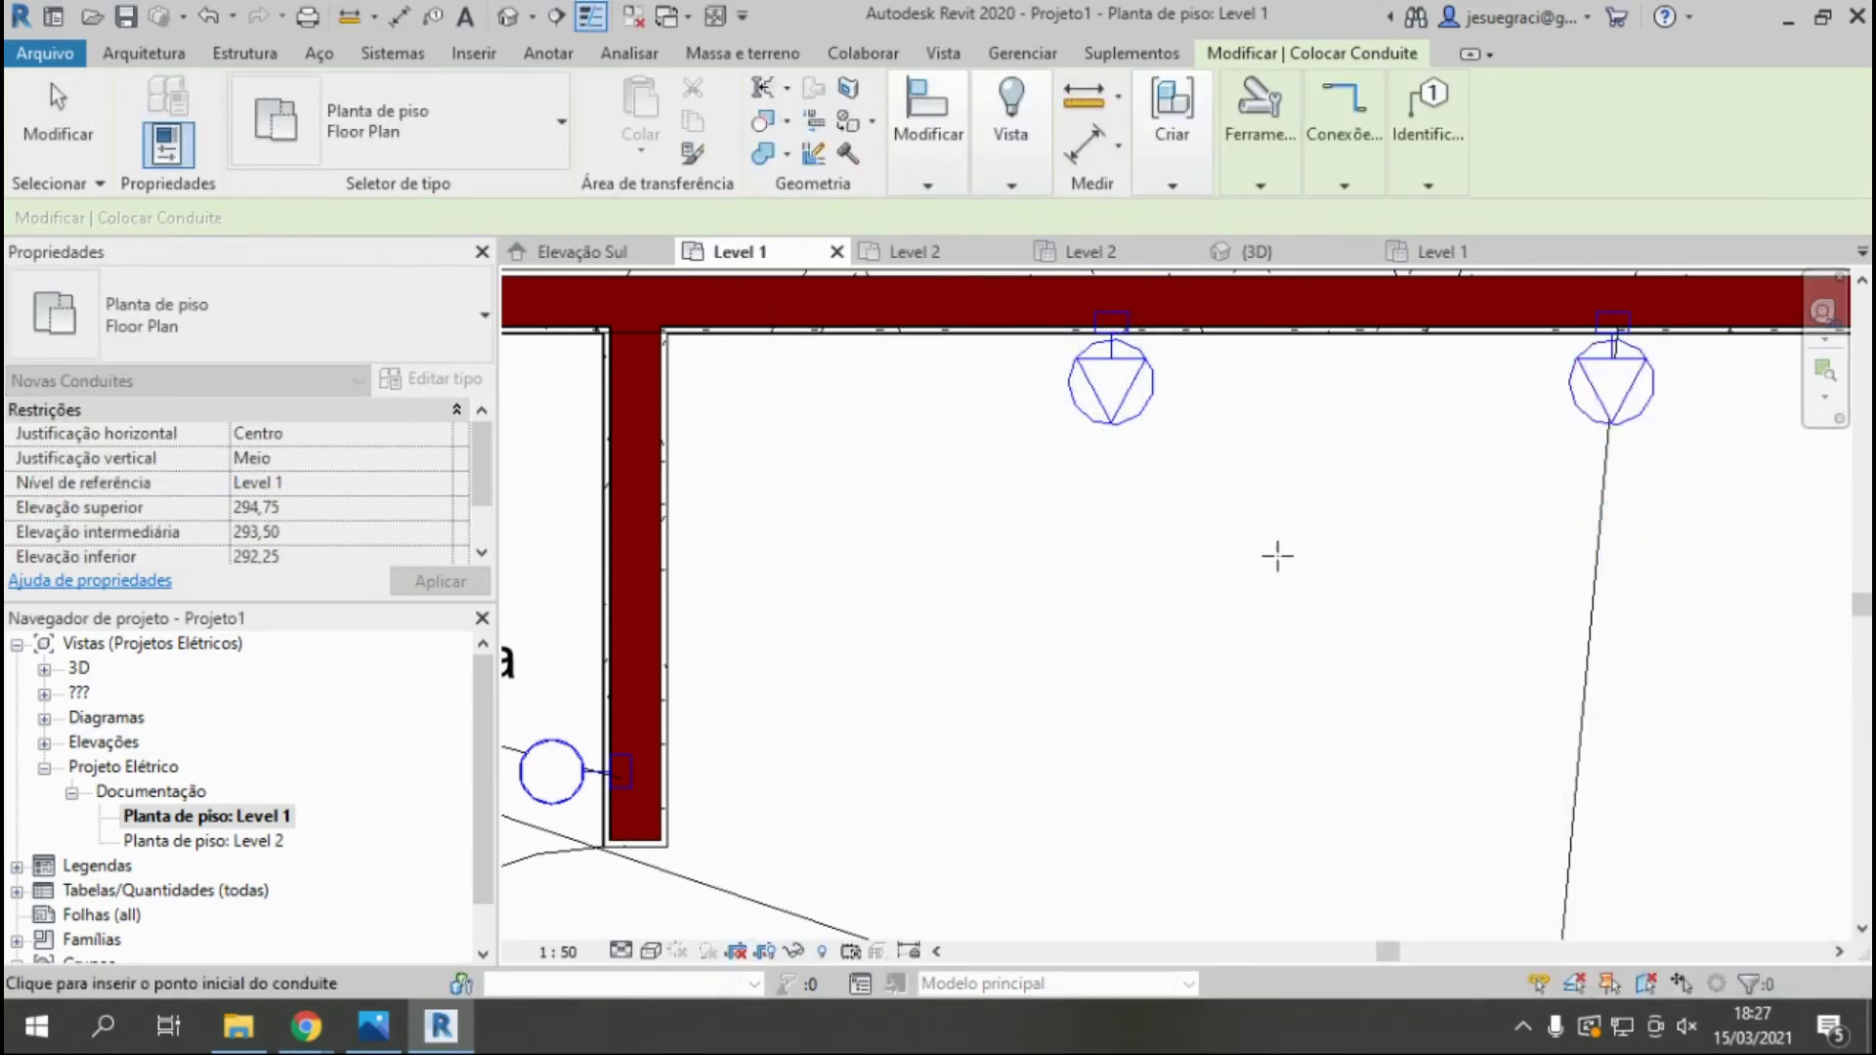
scroll(1269, 536, "down", 4)
key("Escape")
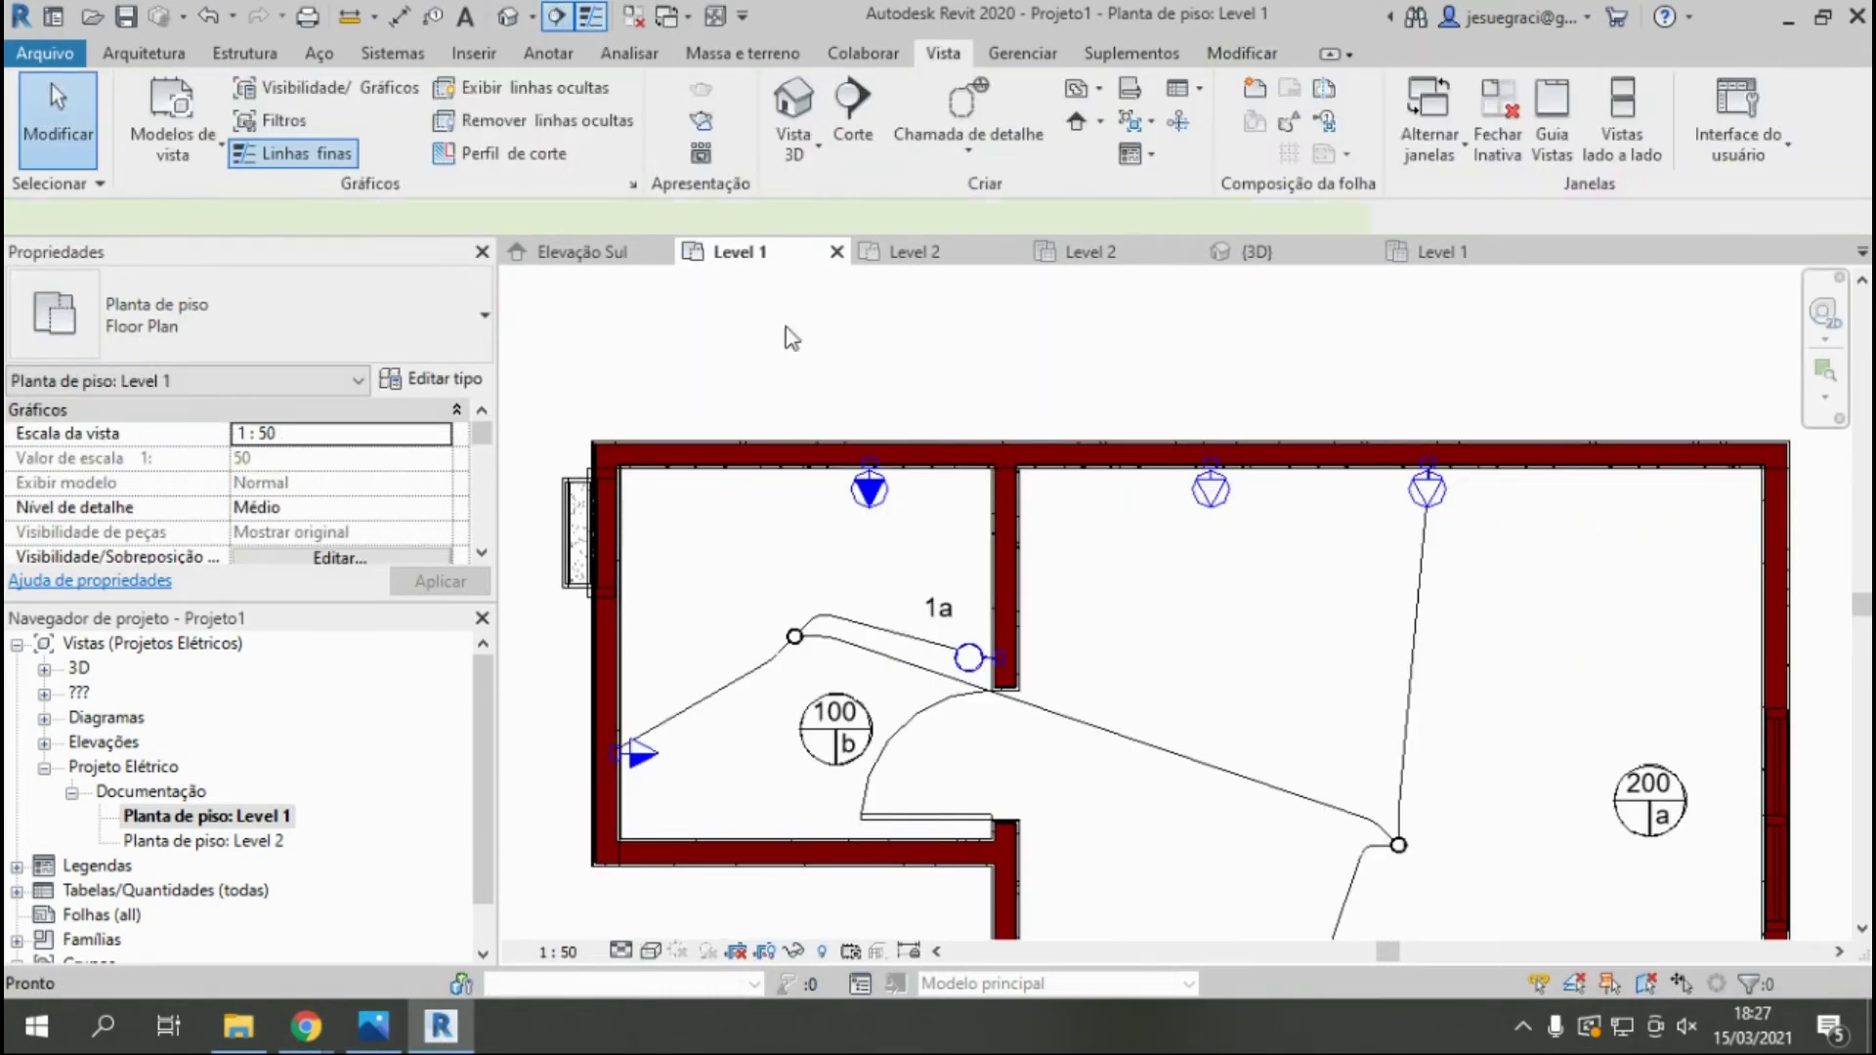
left_click(852, 117)
left_click(742, 567)
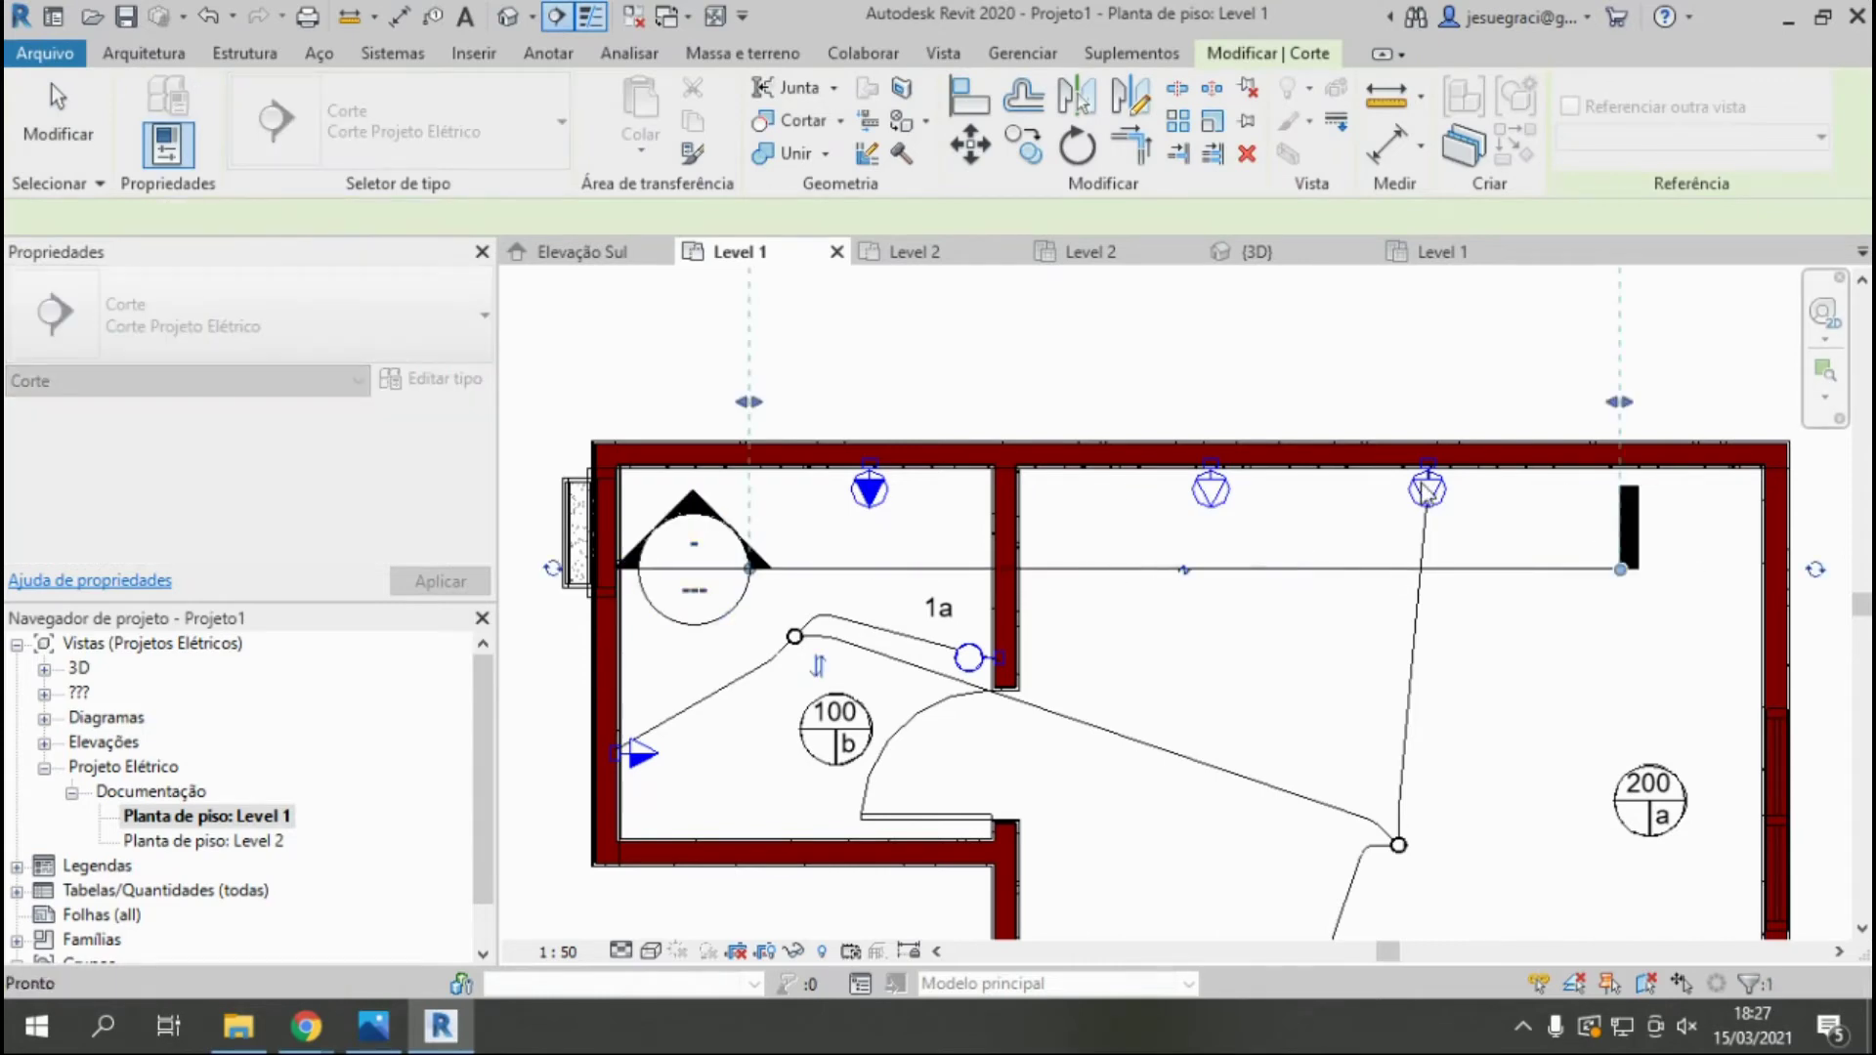
Finish the section line across the room and open the new Section 0 view.
left_click(1397, 572)
key("Escape")
key("Escape")
double_click(698, 515)
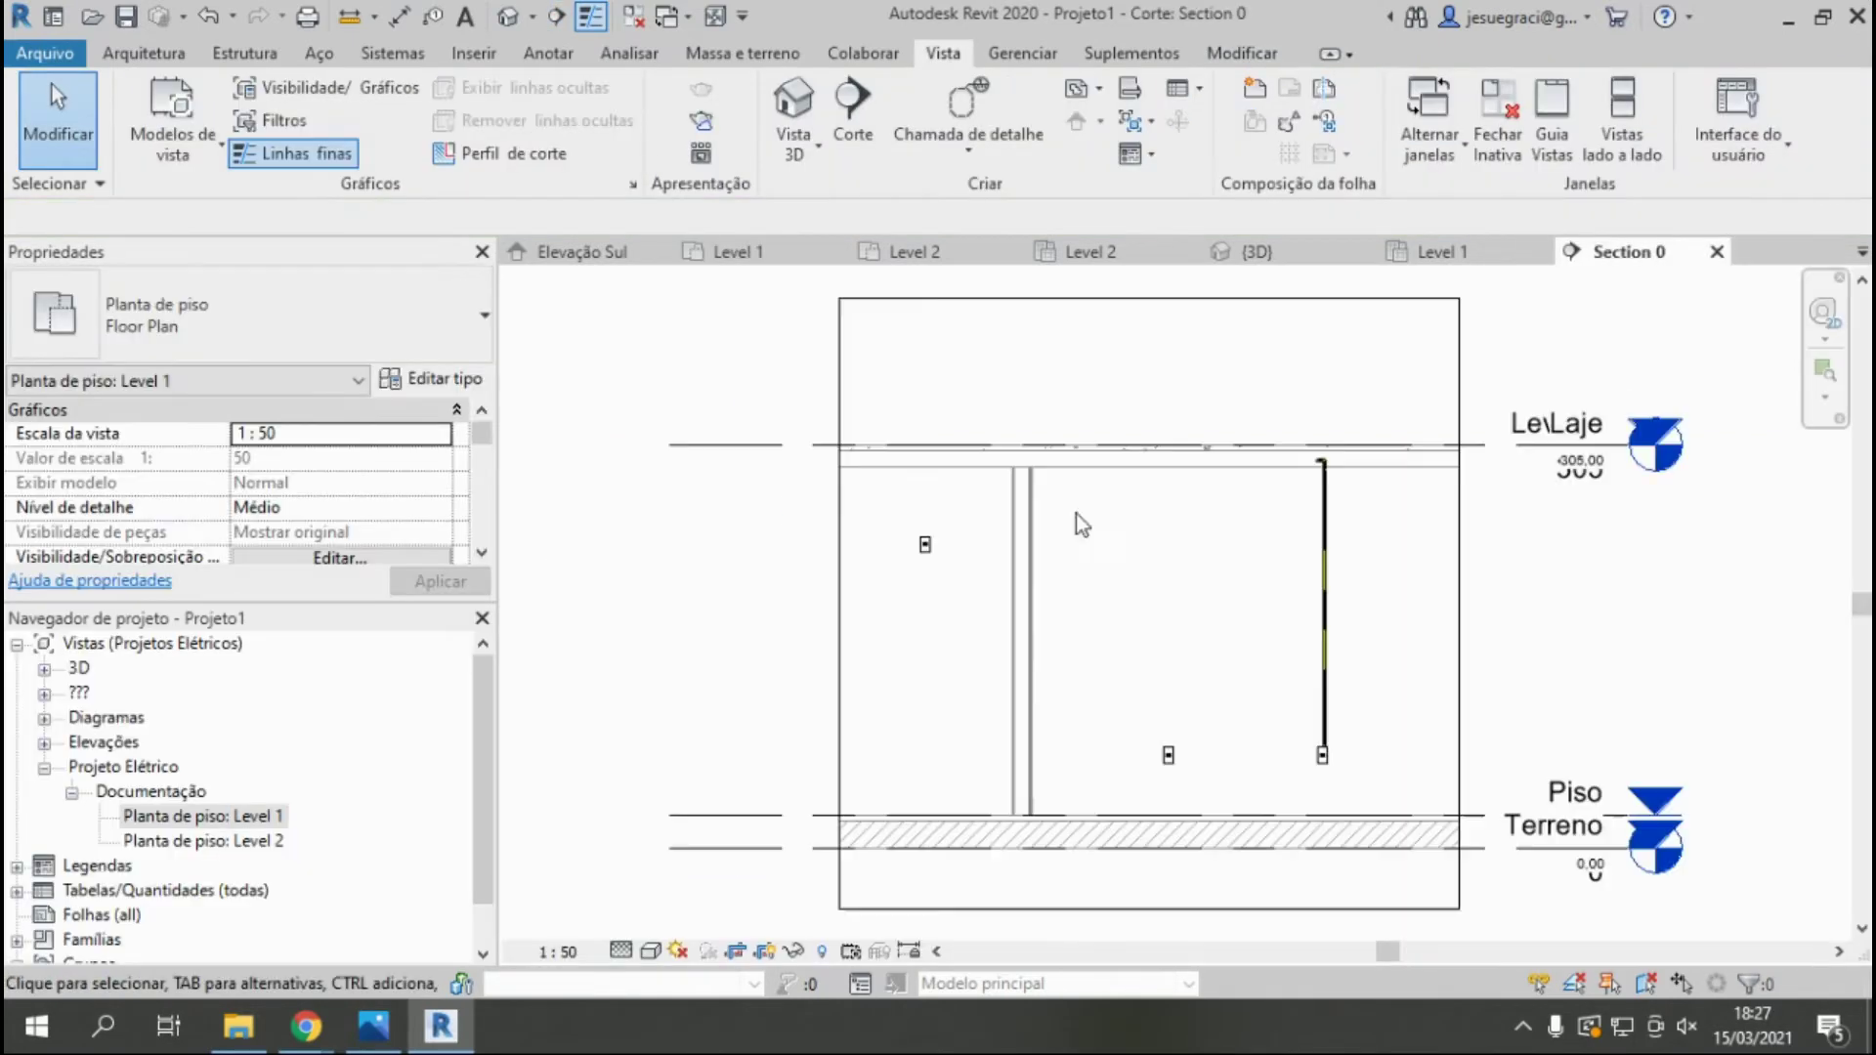
scroll(1325, 758, "up", 3)
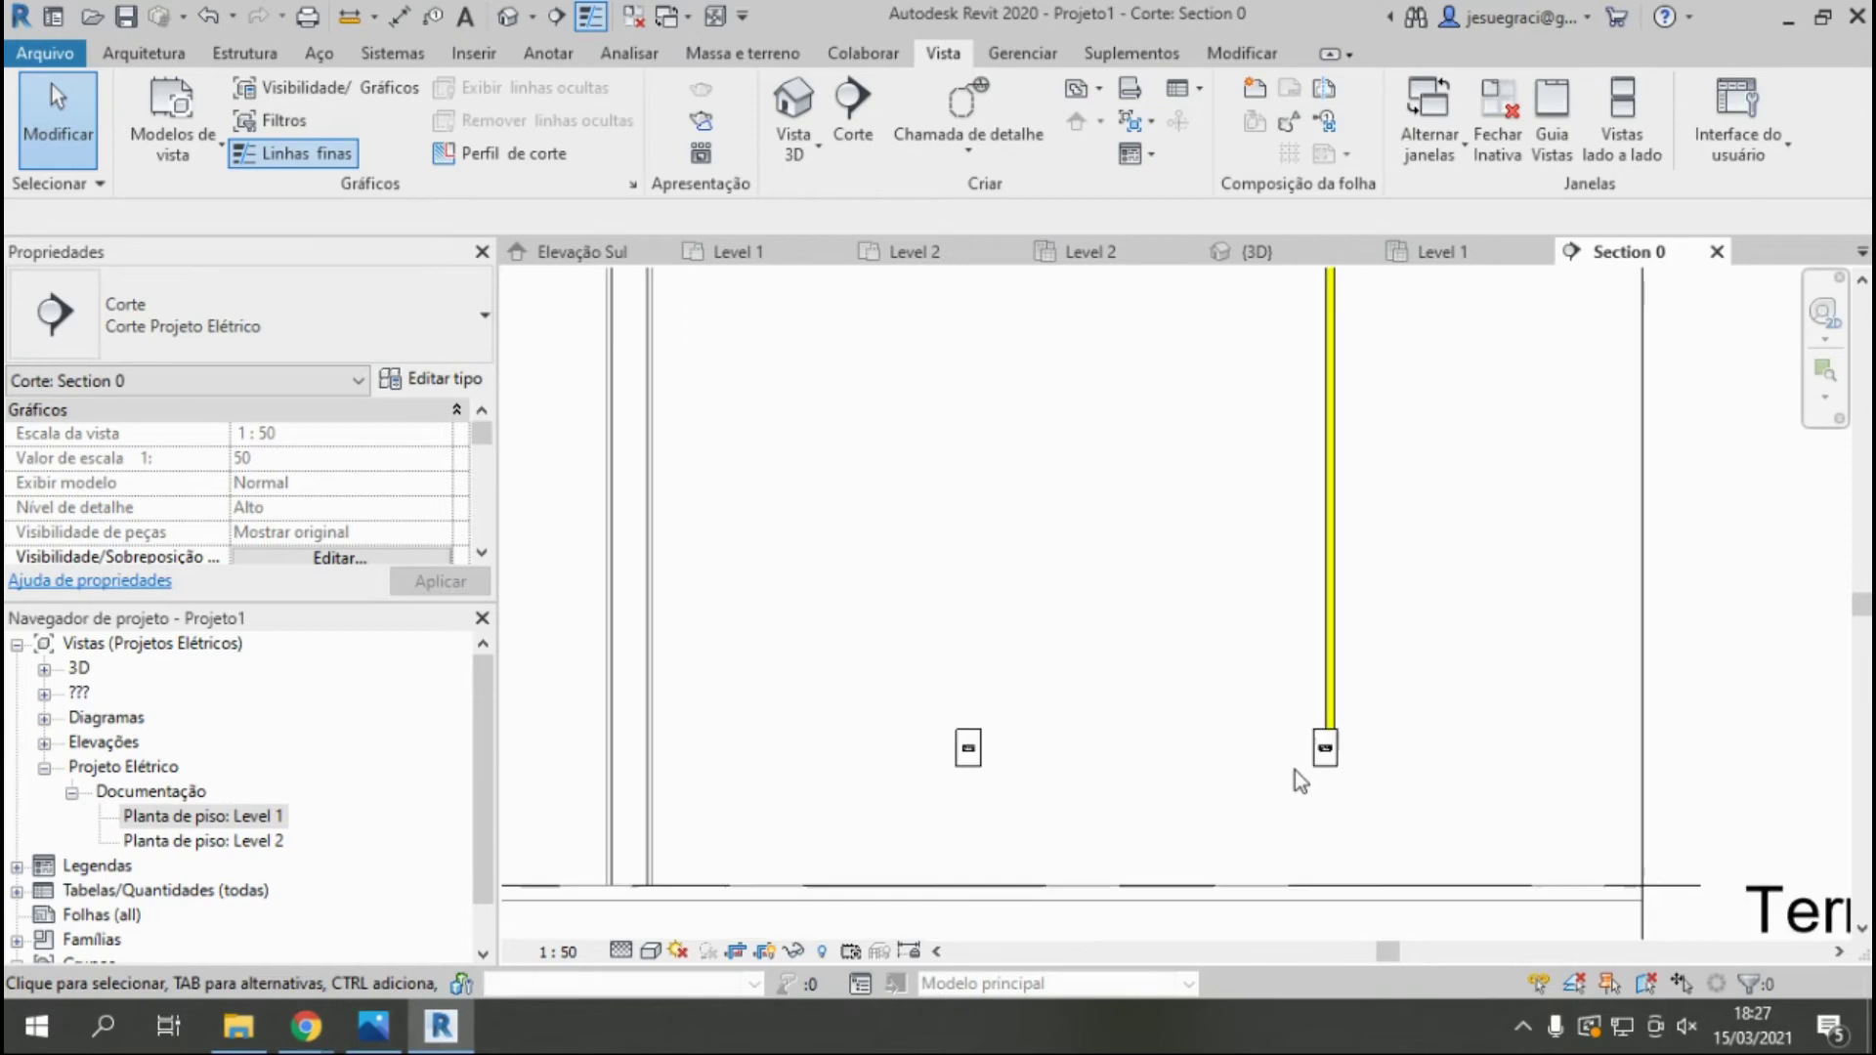
scroll(1295, 771, "up", 3)
Run a horizontal conduit in Section 0 from the fixture to the connector box.
right_click(1334, 745)
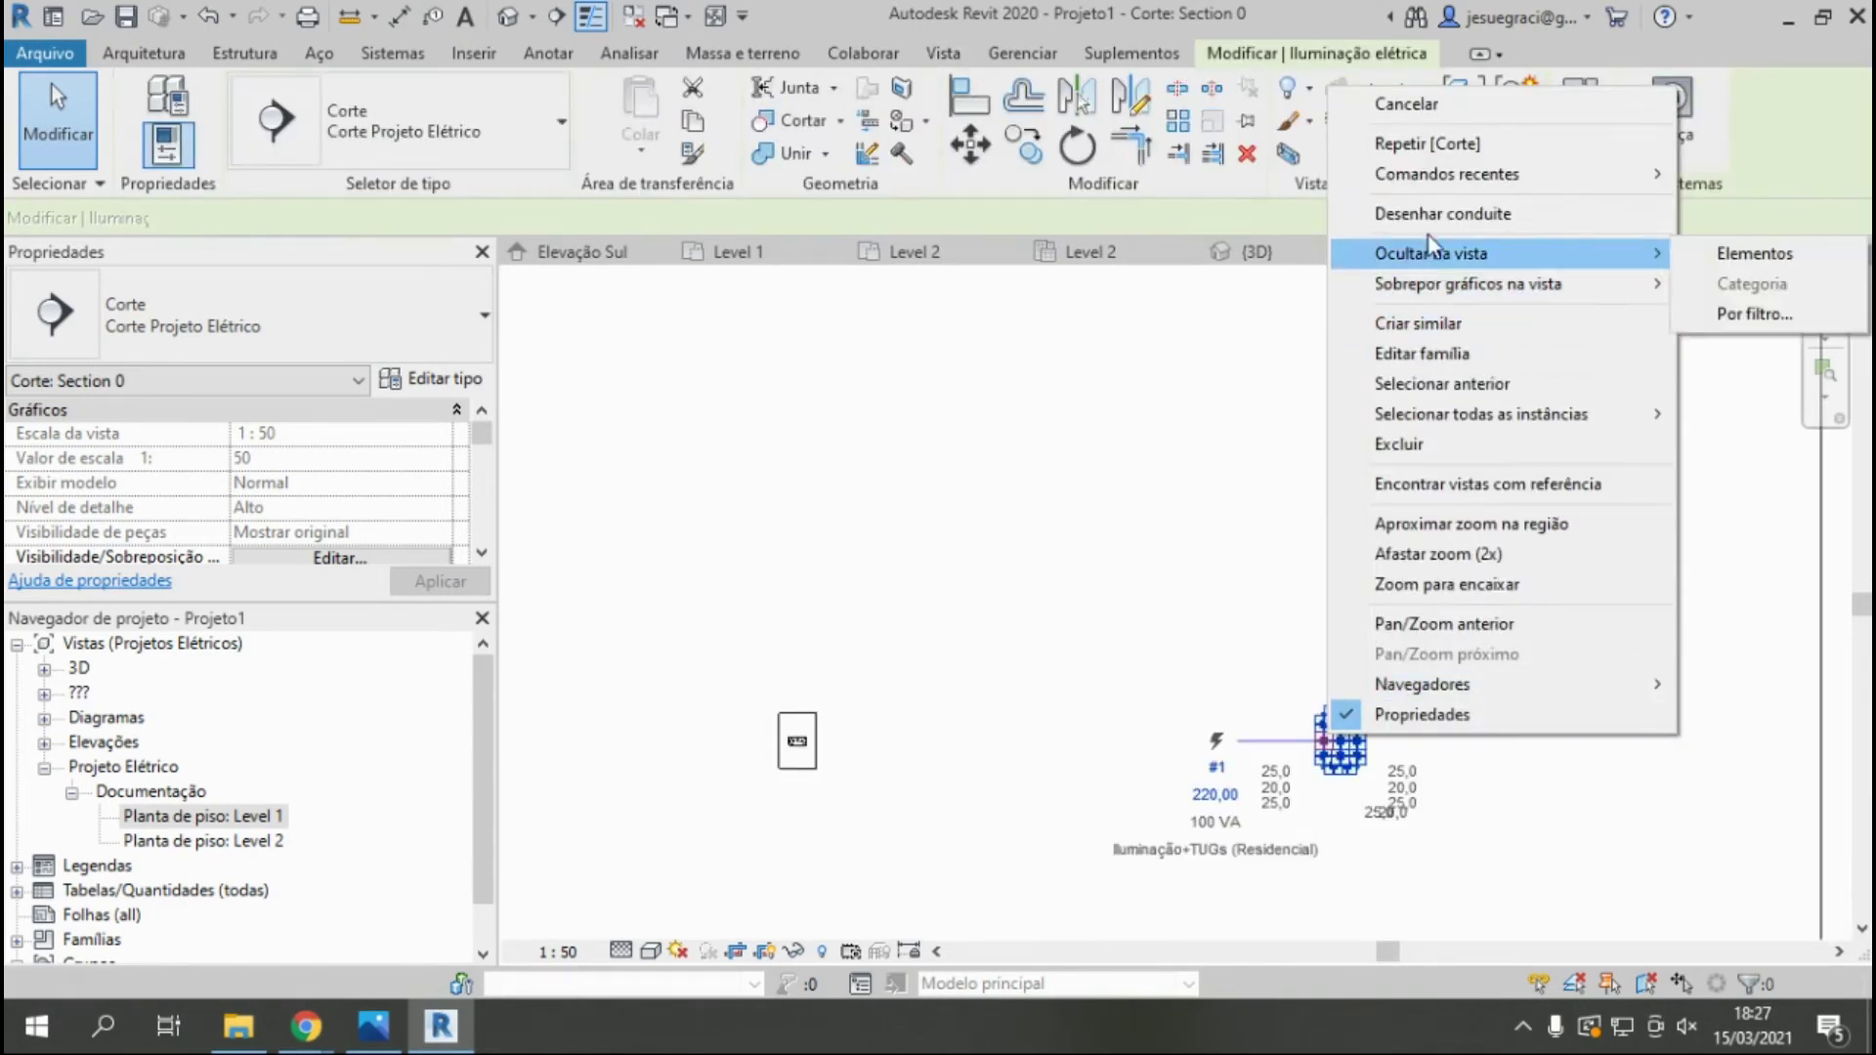
left_click(1443, 213)
scroll(806, 740, "up", 2)
left_click(952, 747)
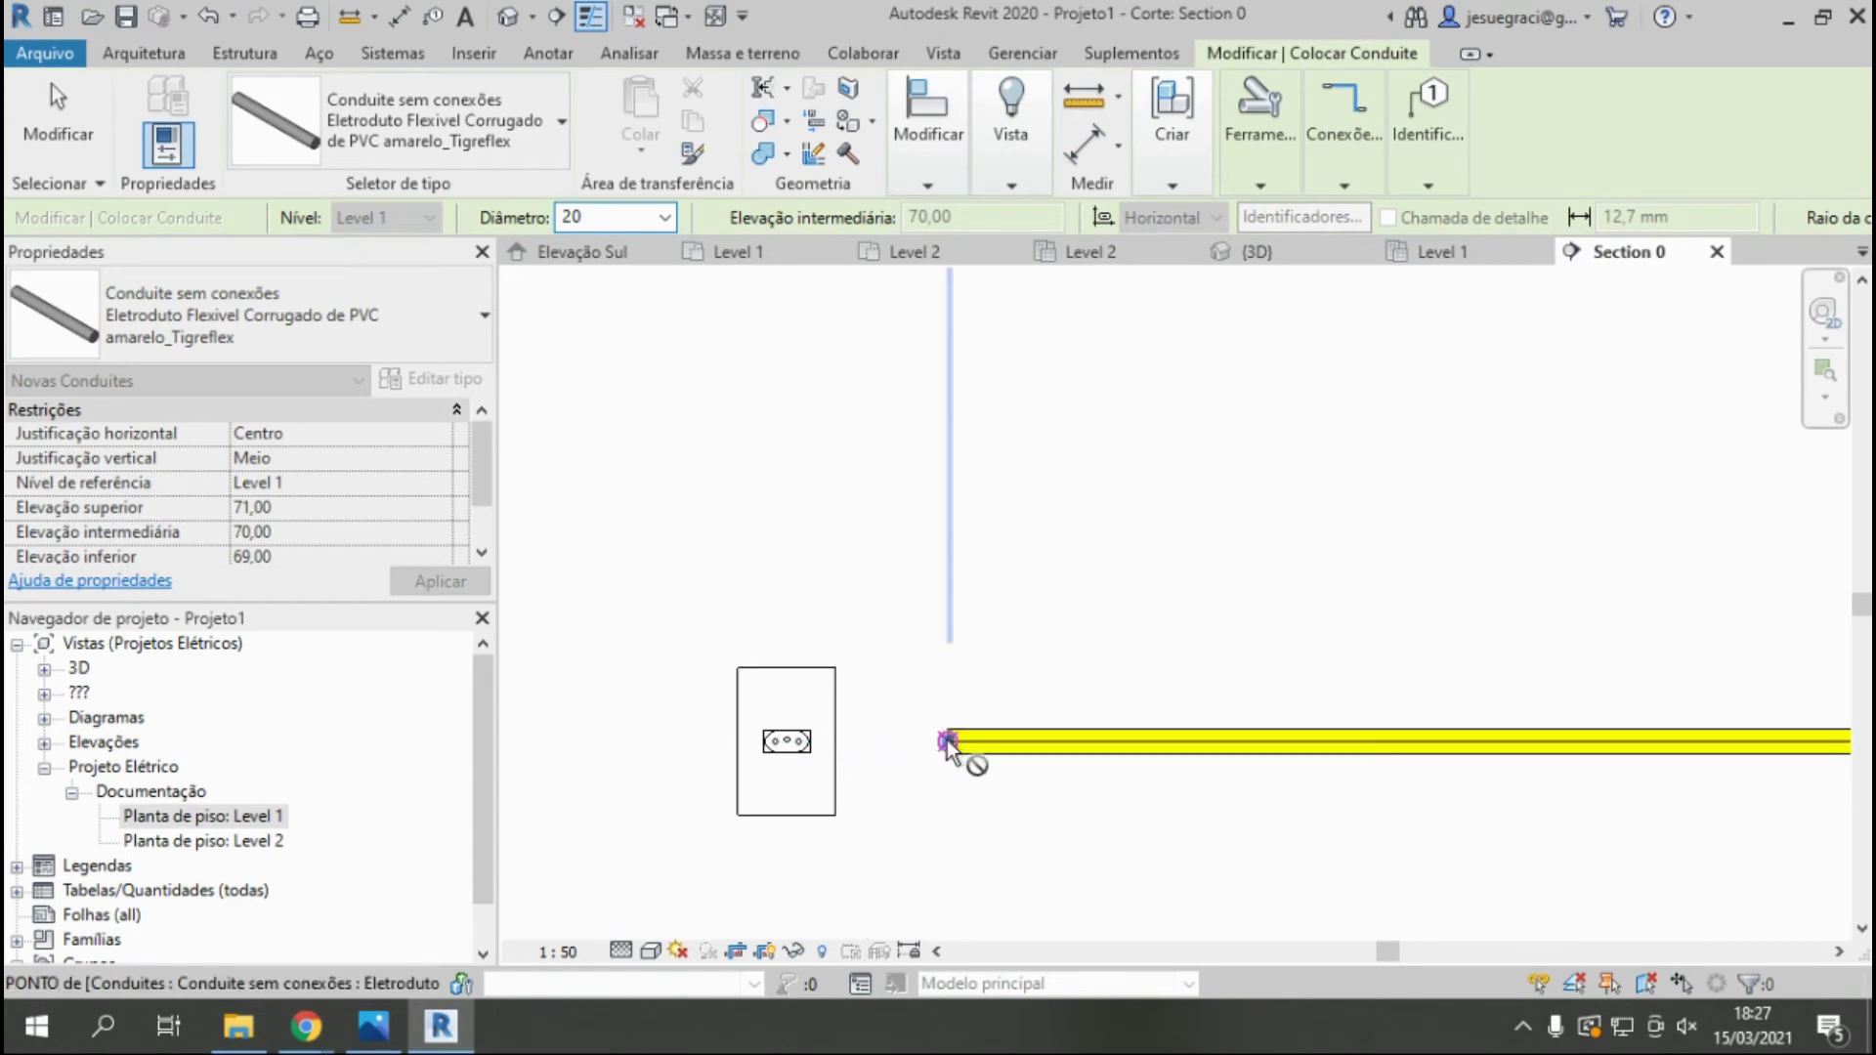
key("Escape")
key("Escape")
Start a conduit from the outlet, cancel it, and switch to the {3D} view.
right_click(806, 747)
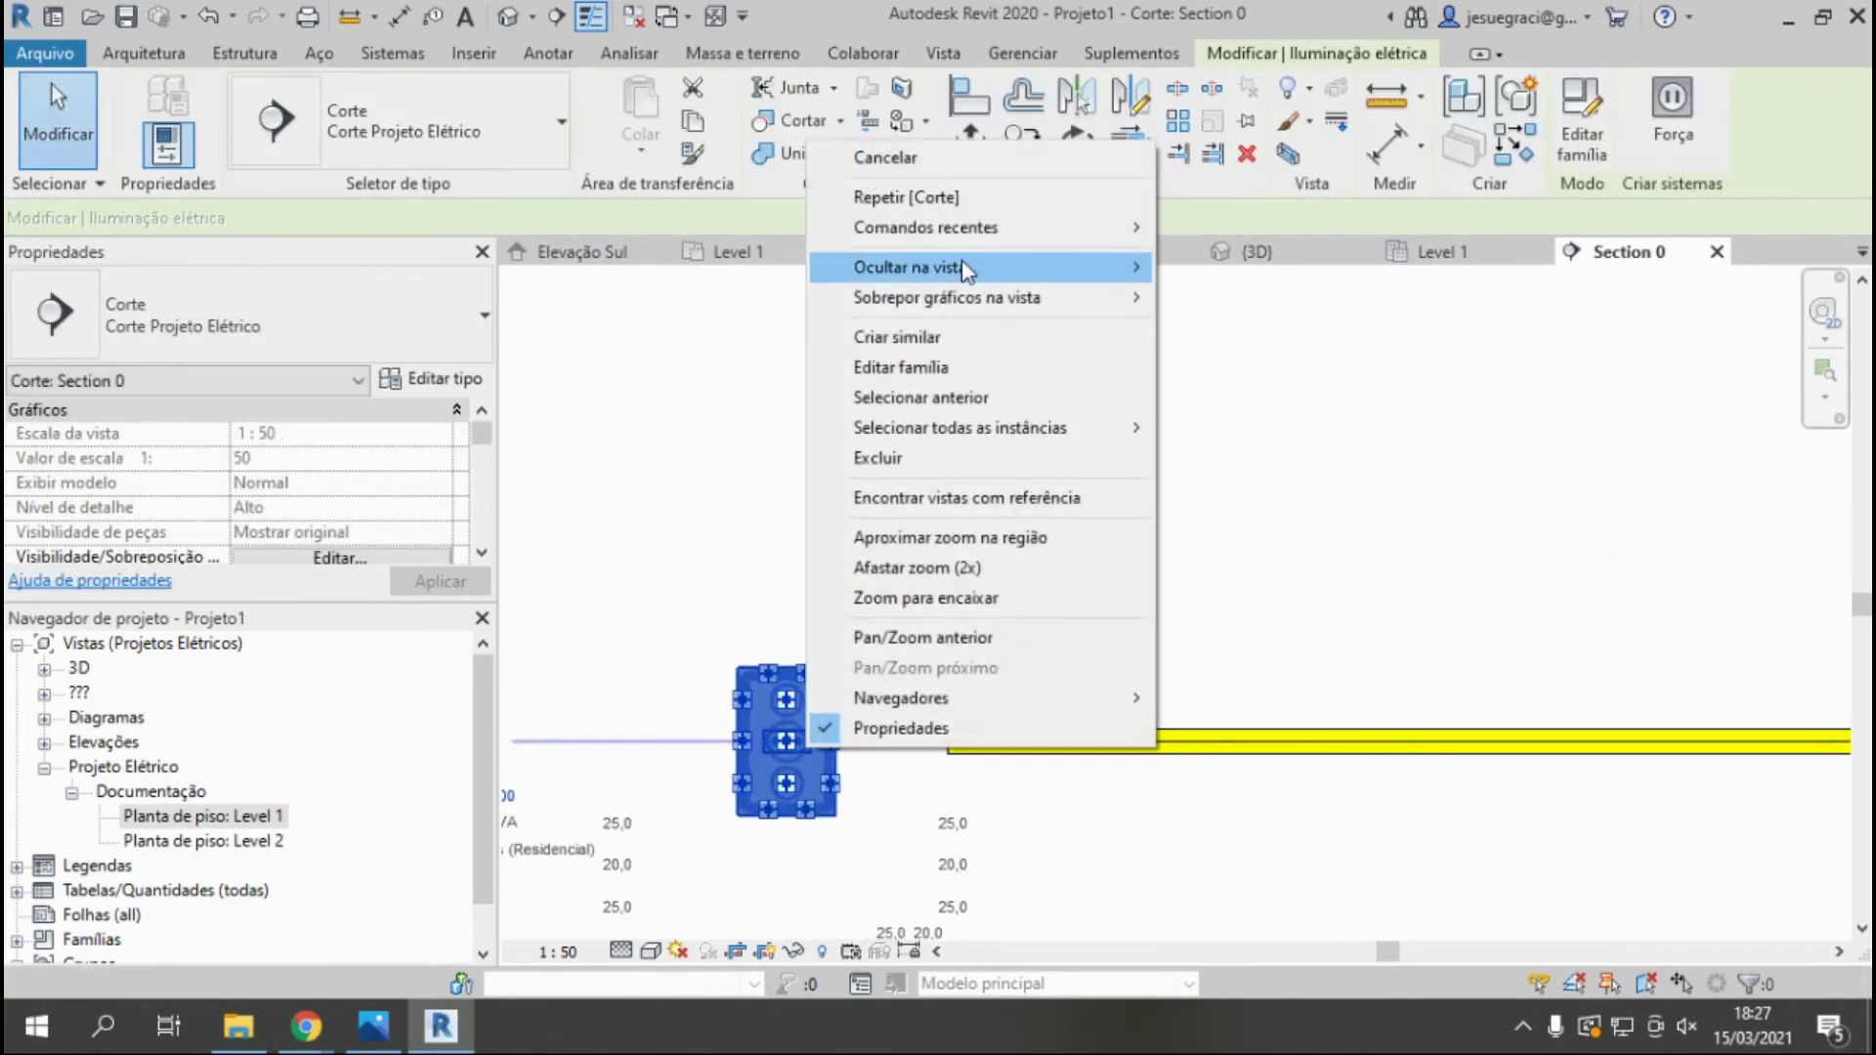
key("Escape")
left_click(838, 742)
right_click(840, 746)
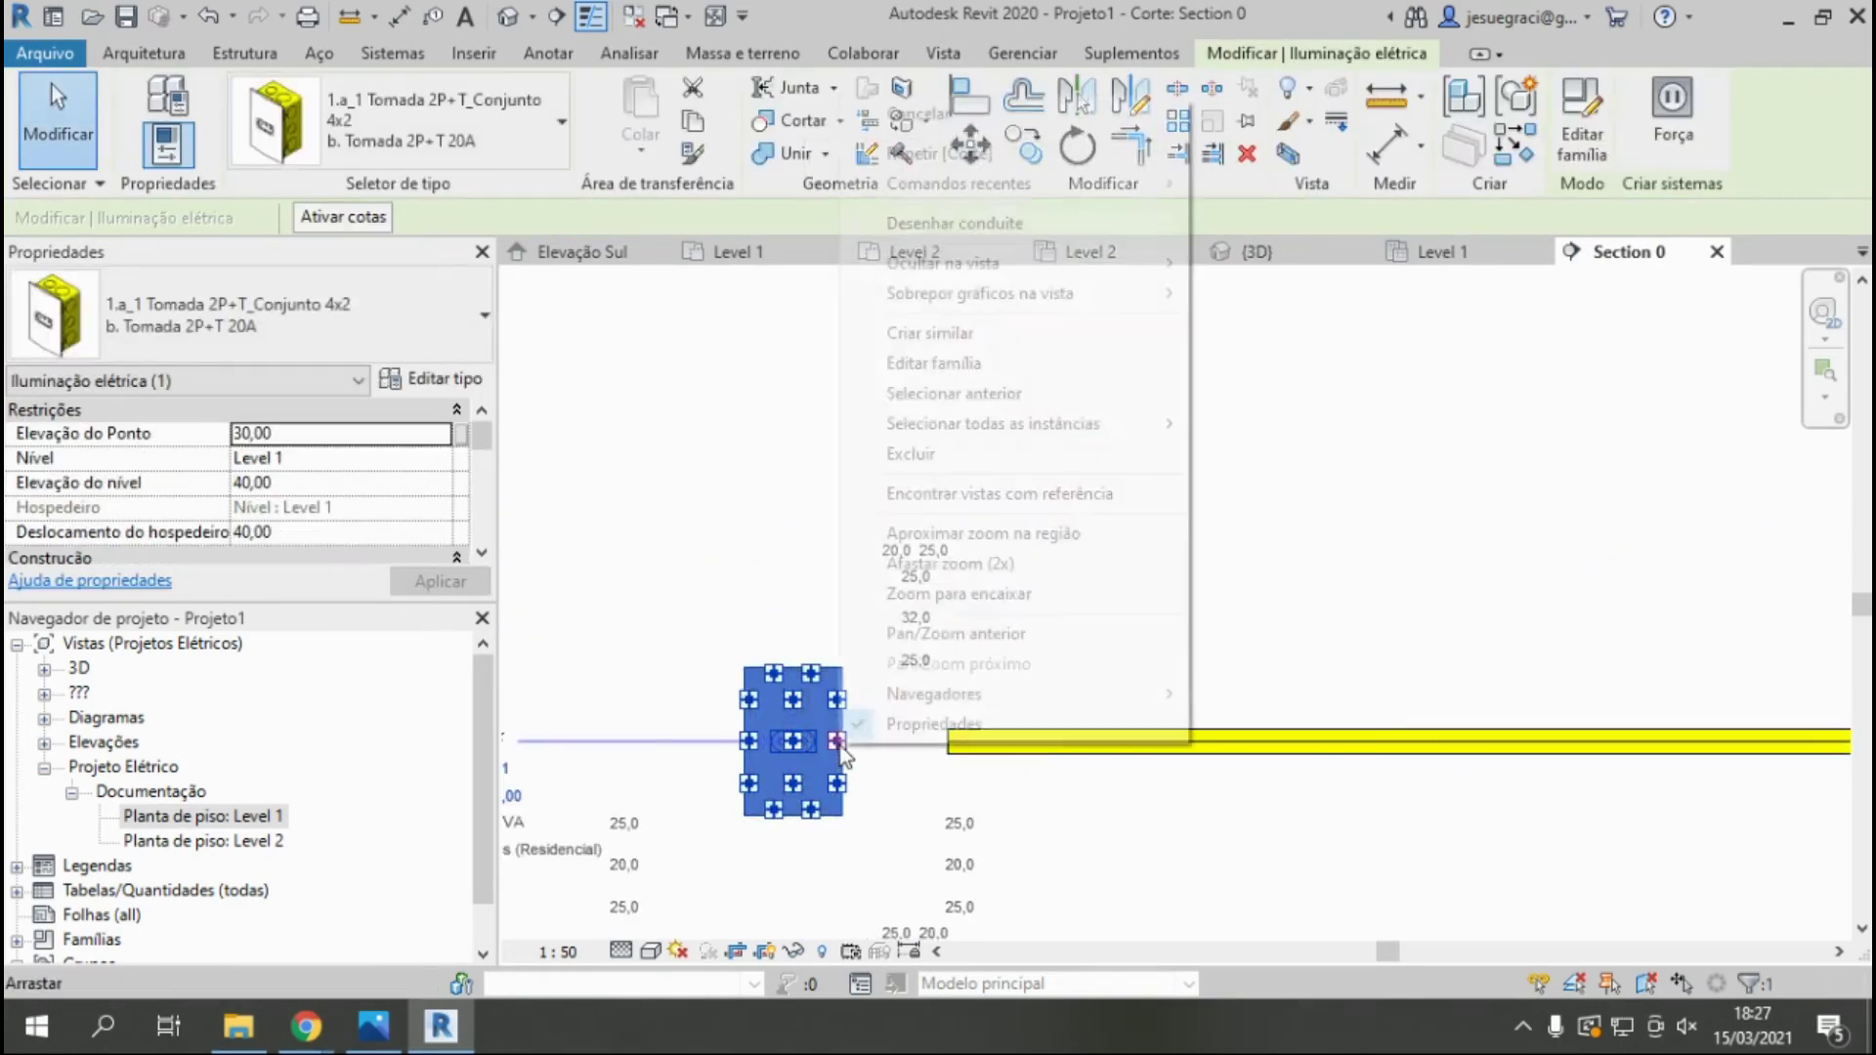
left_click(954, 223)
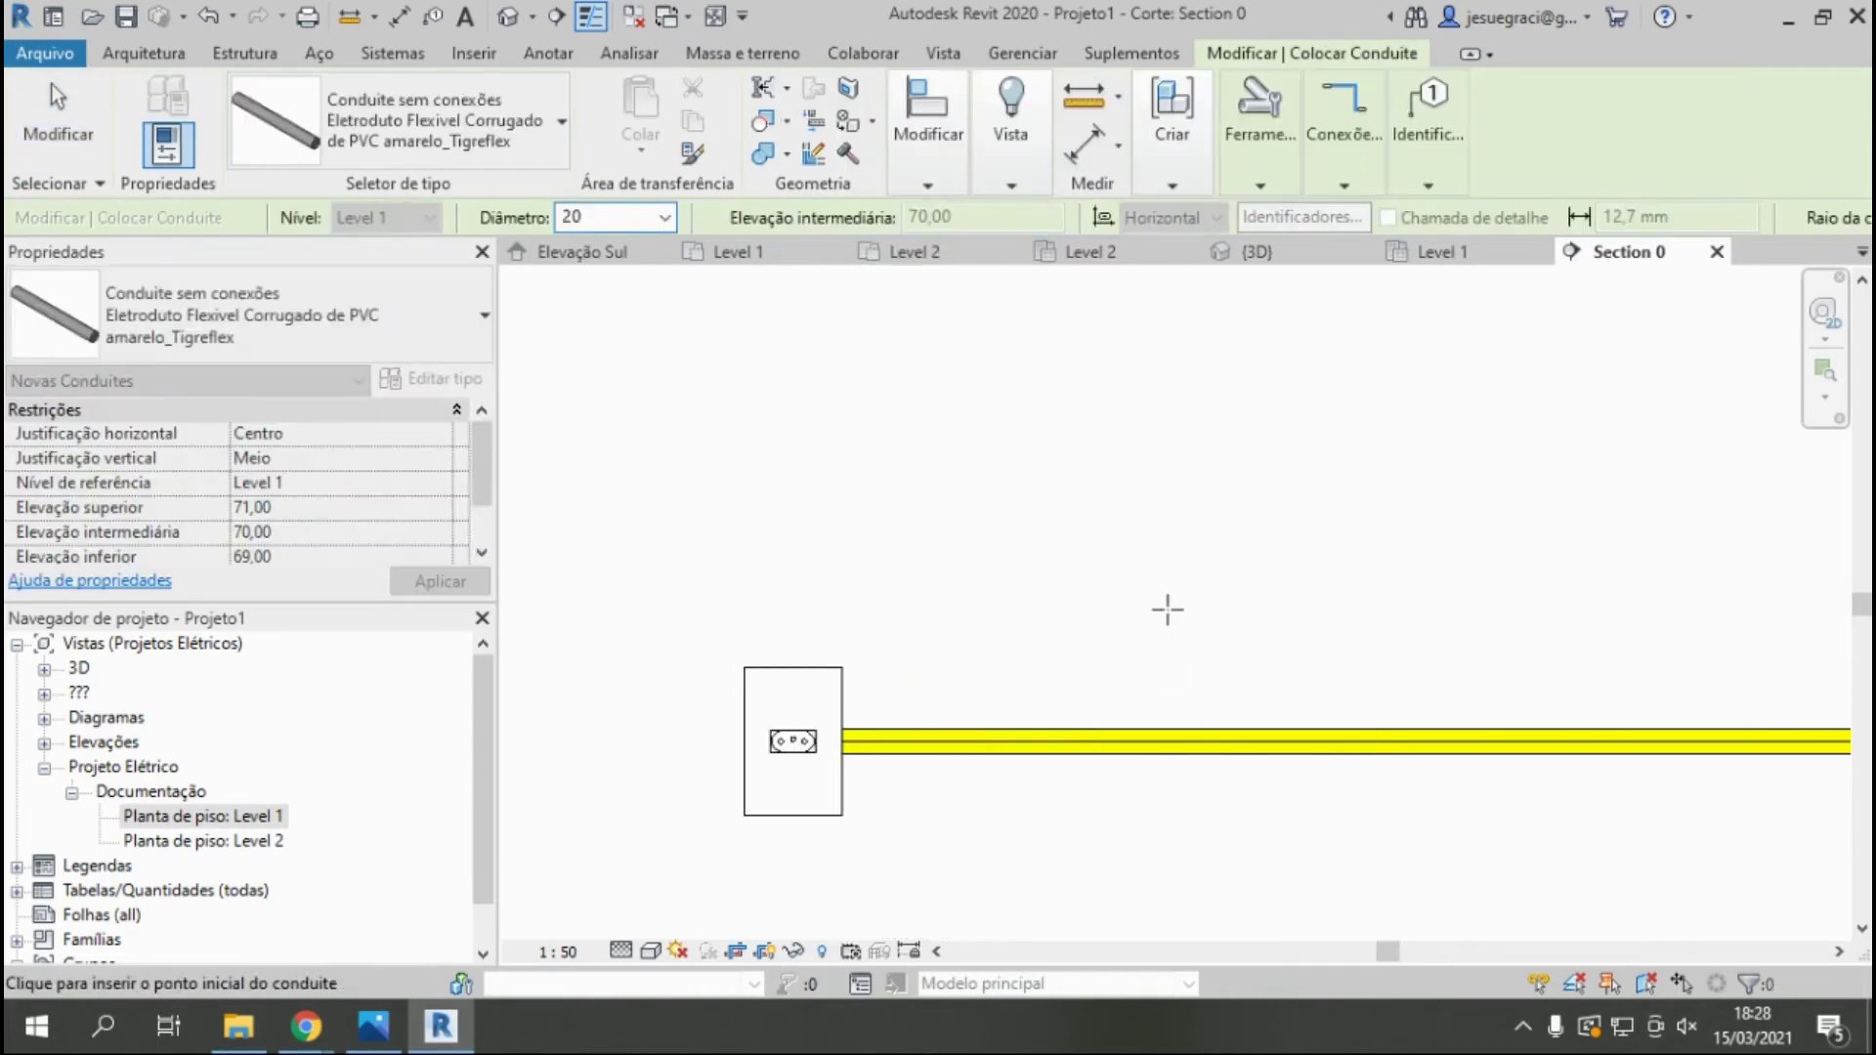
key("Escape")
left_click(1302, 256)
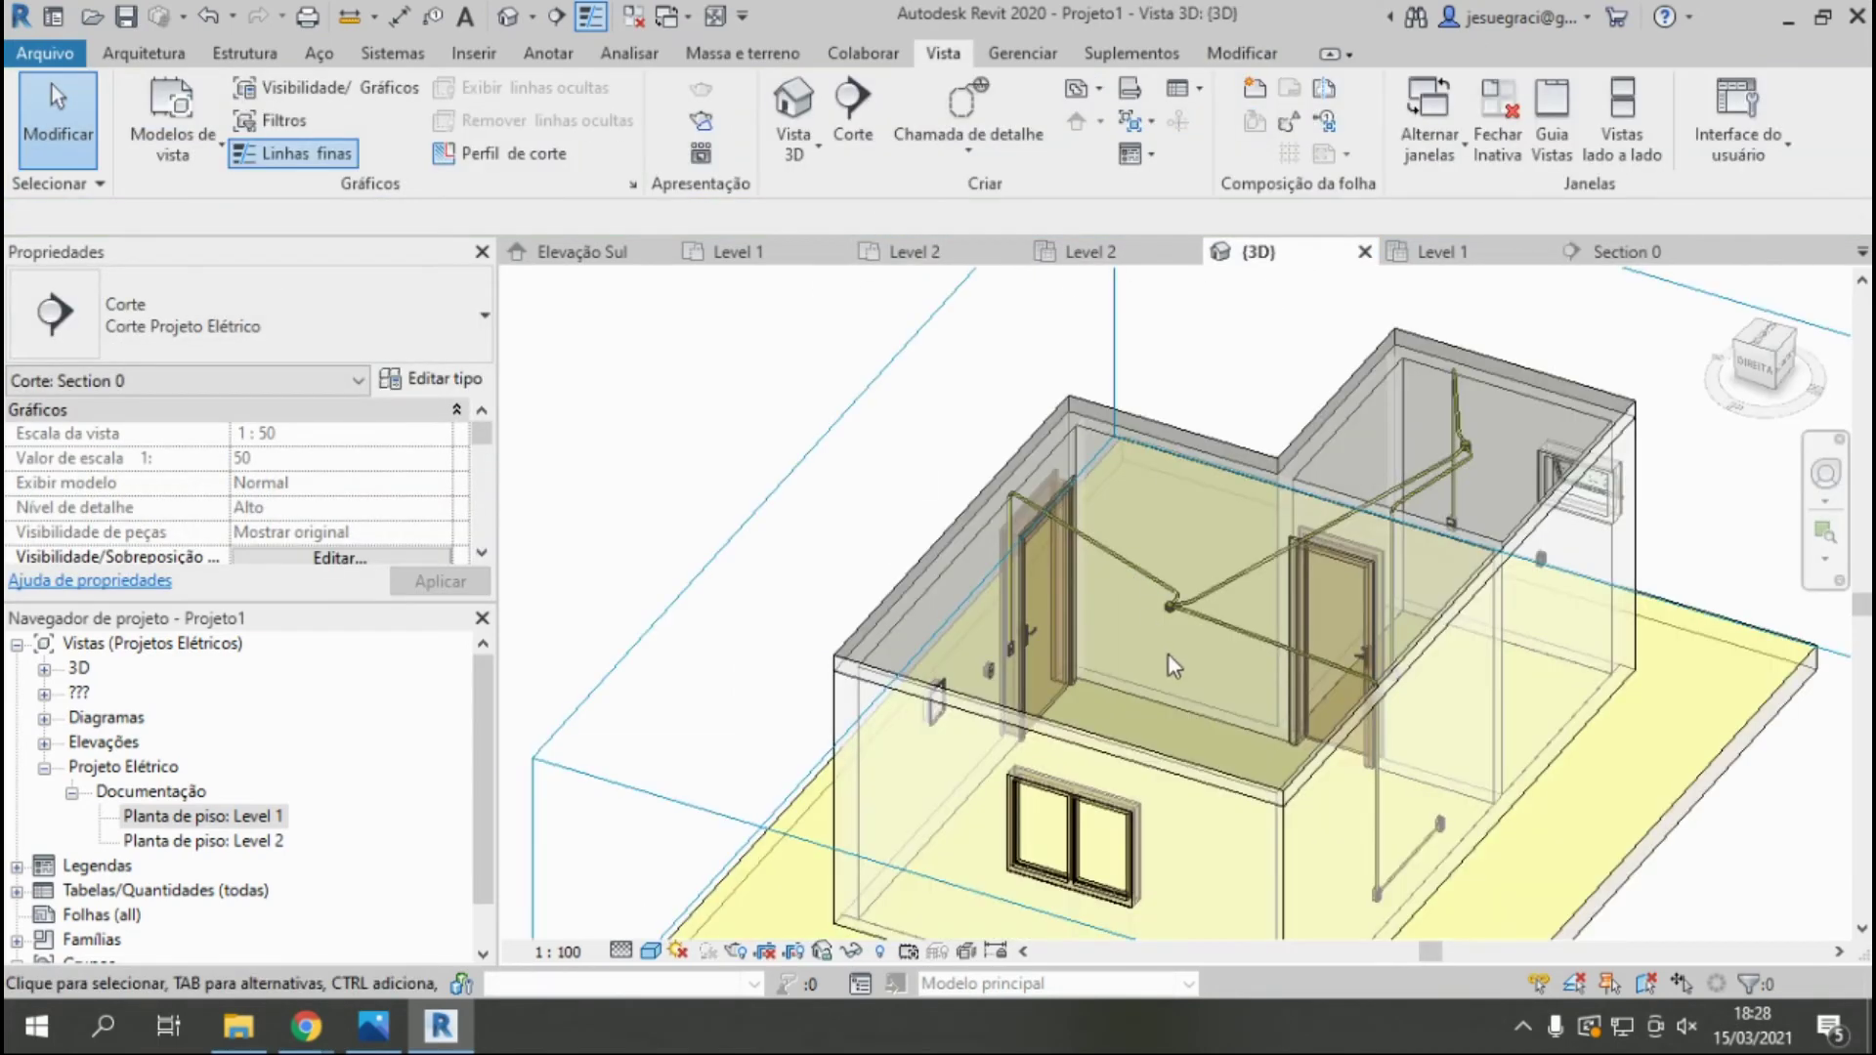
Orbit the 3D model, then go back to the Section 0 view.
mouse_move(1302, 752)
middle_mouse_down("shift")
mouse_move(1527, 642)
mouse_move(1553, 694)
mouse_move(1540, 746)
mouse_move(1203, 758)
mouse_move(1216, 723)
middle_mouse_up("shift")
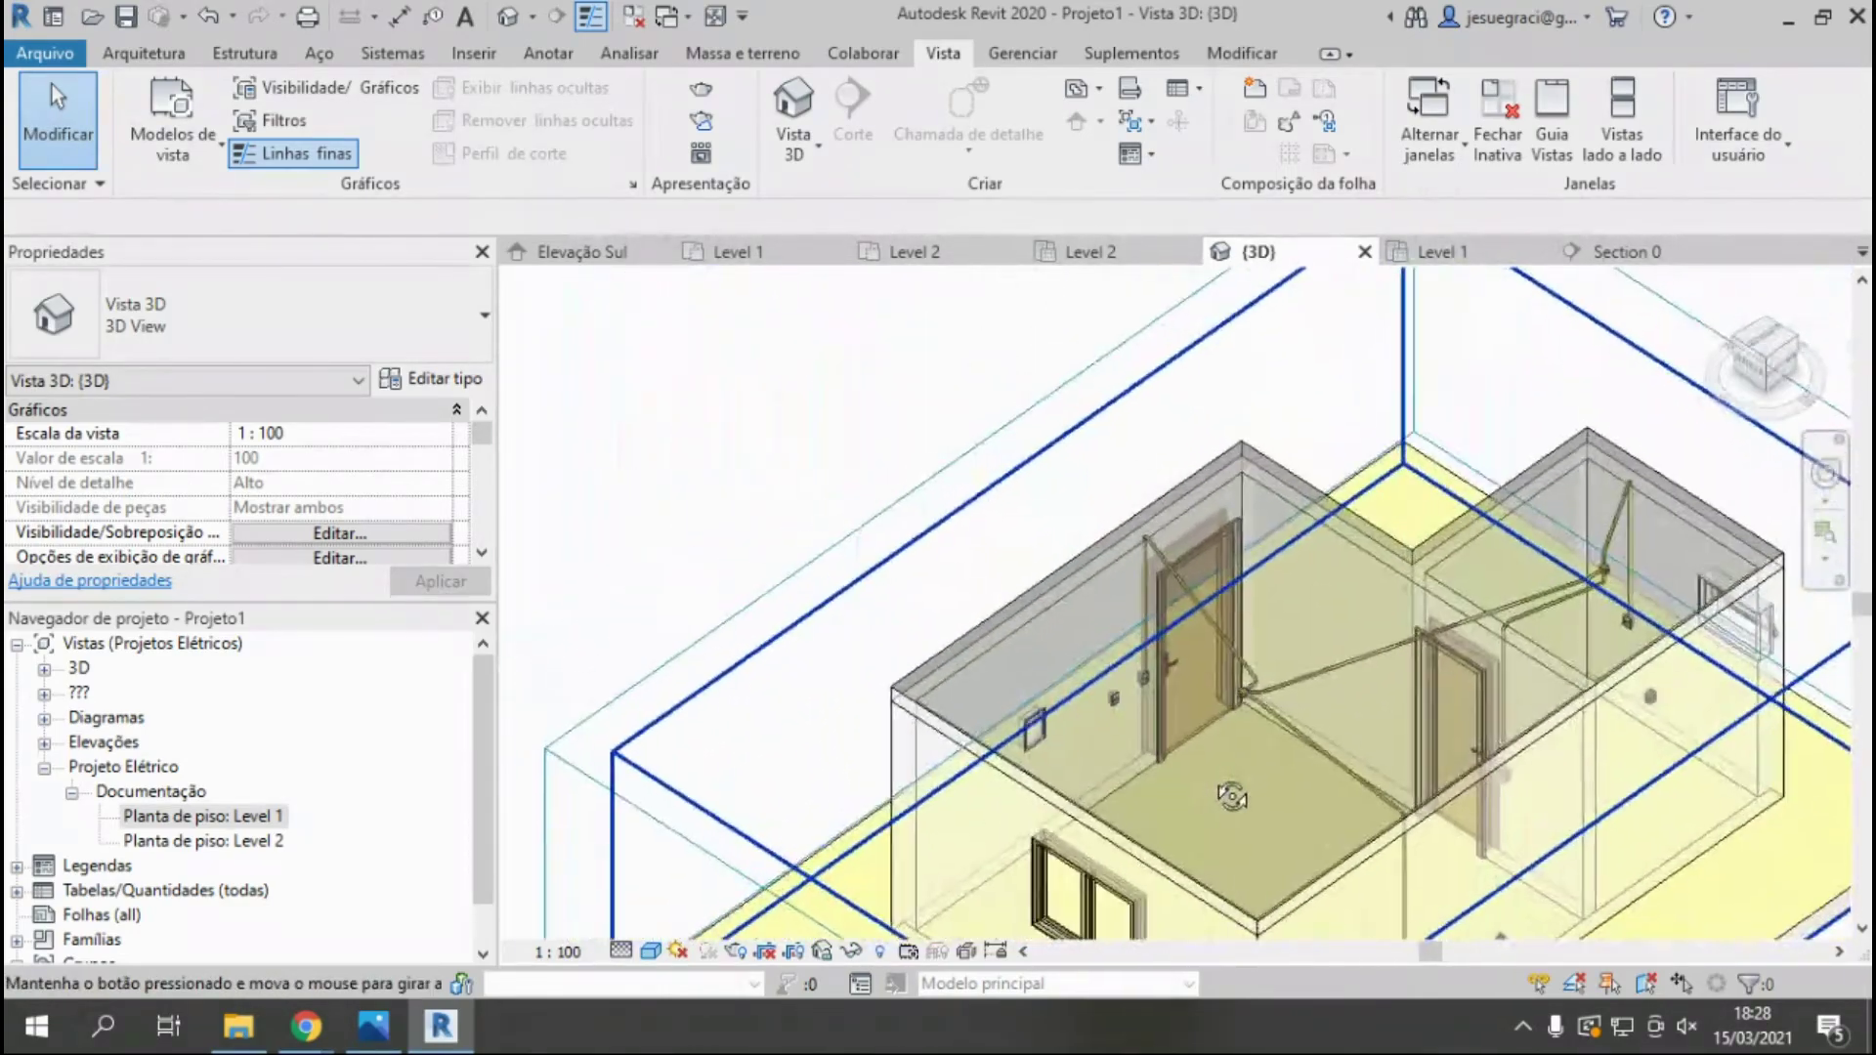
scroll(1223, 699, "up", 2)
scroll(1409, 641, "up", 2)
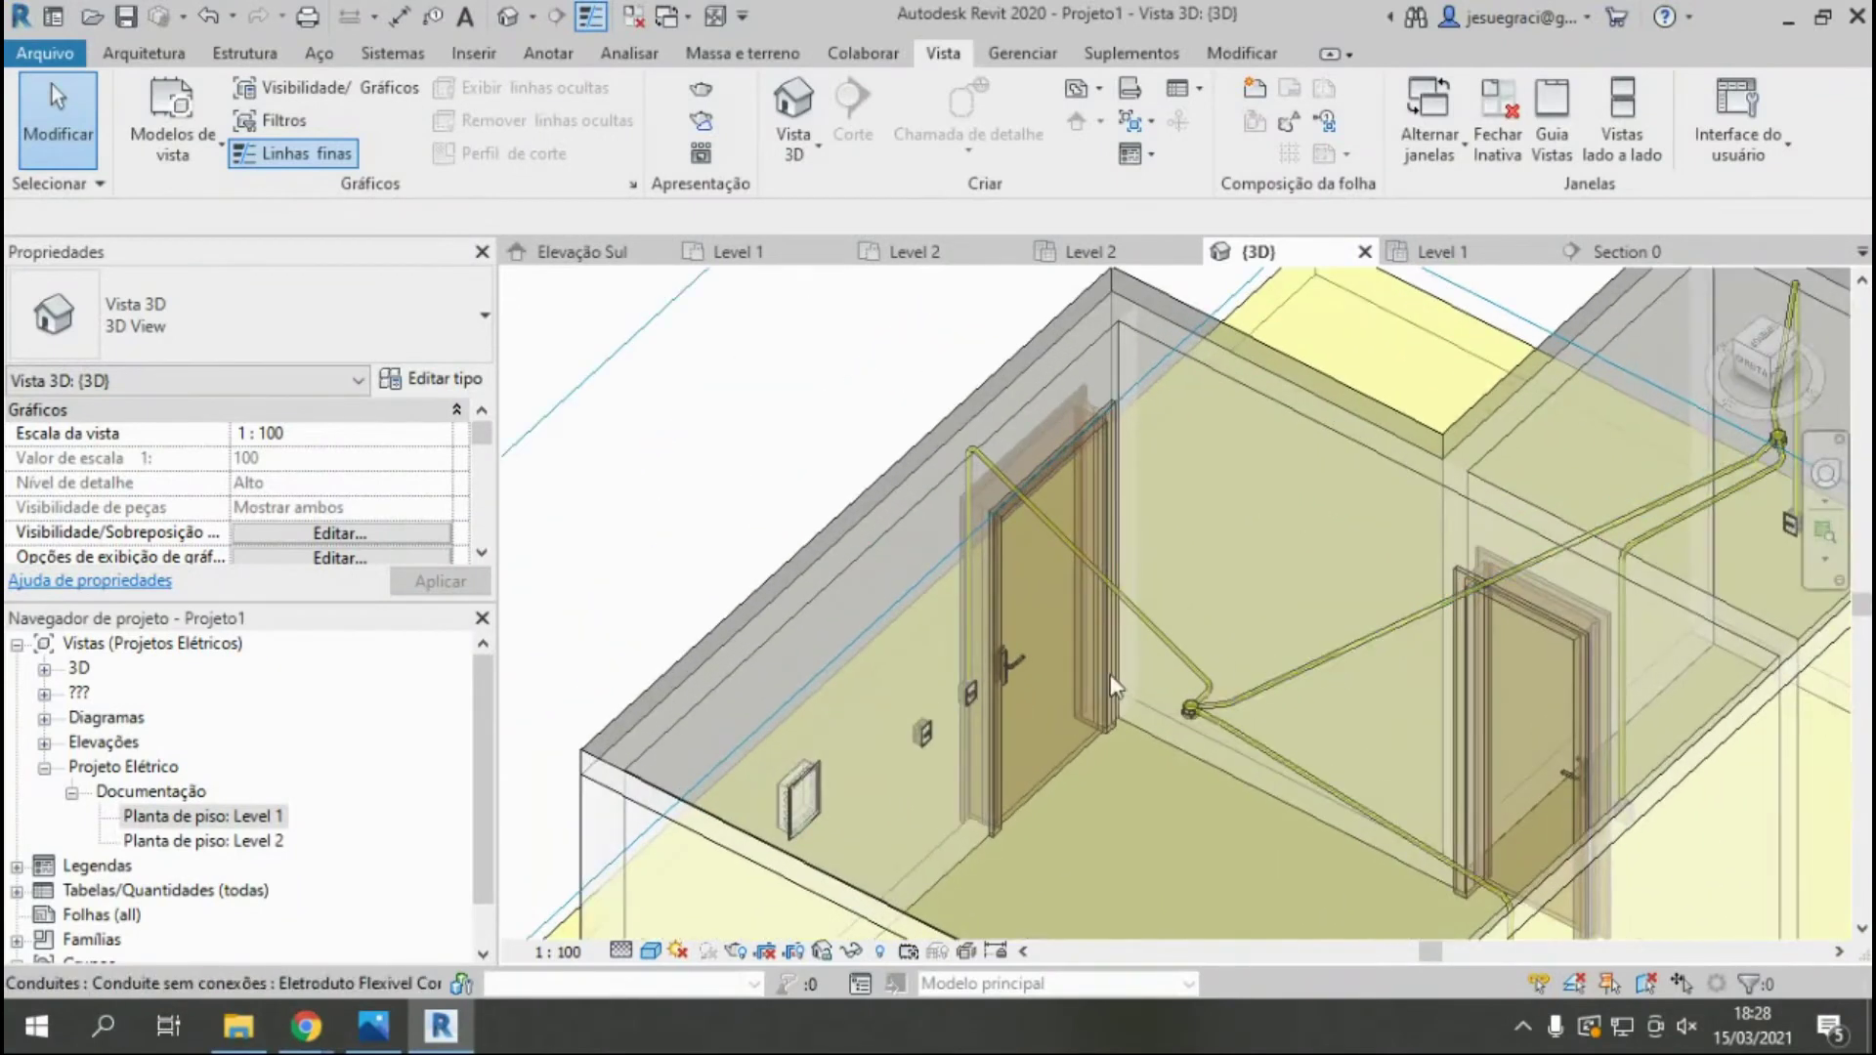
scroll(1163, 378, "up", 2)
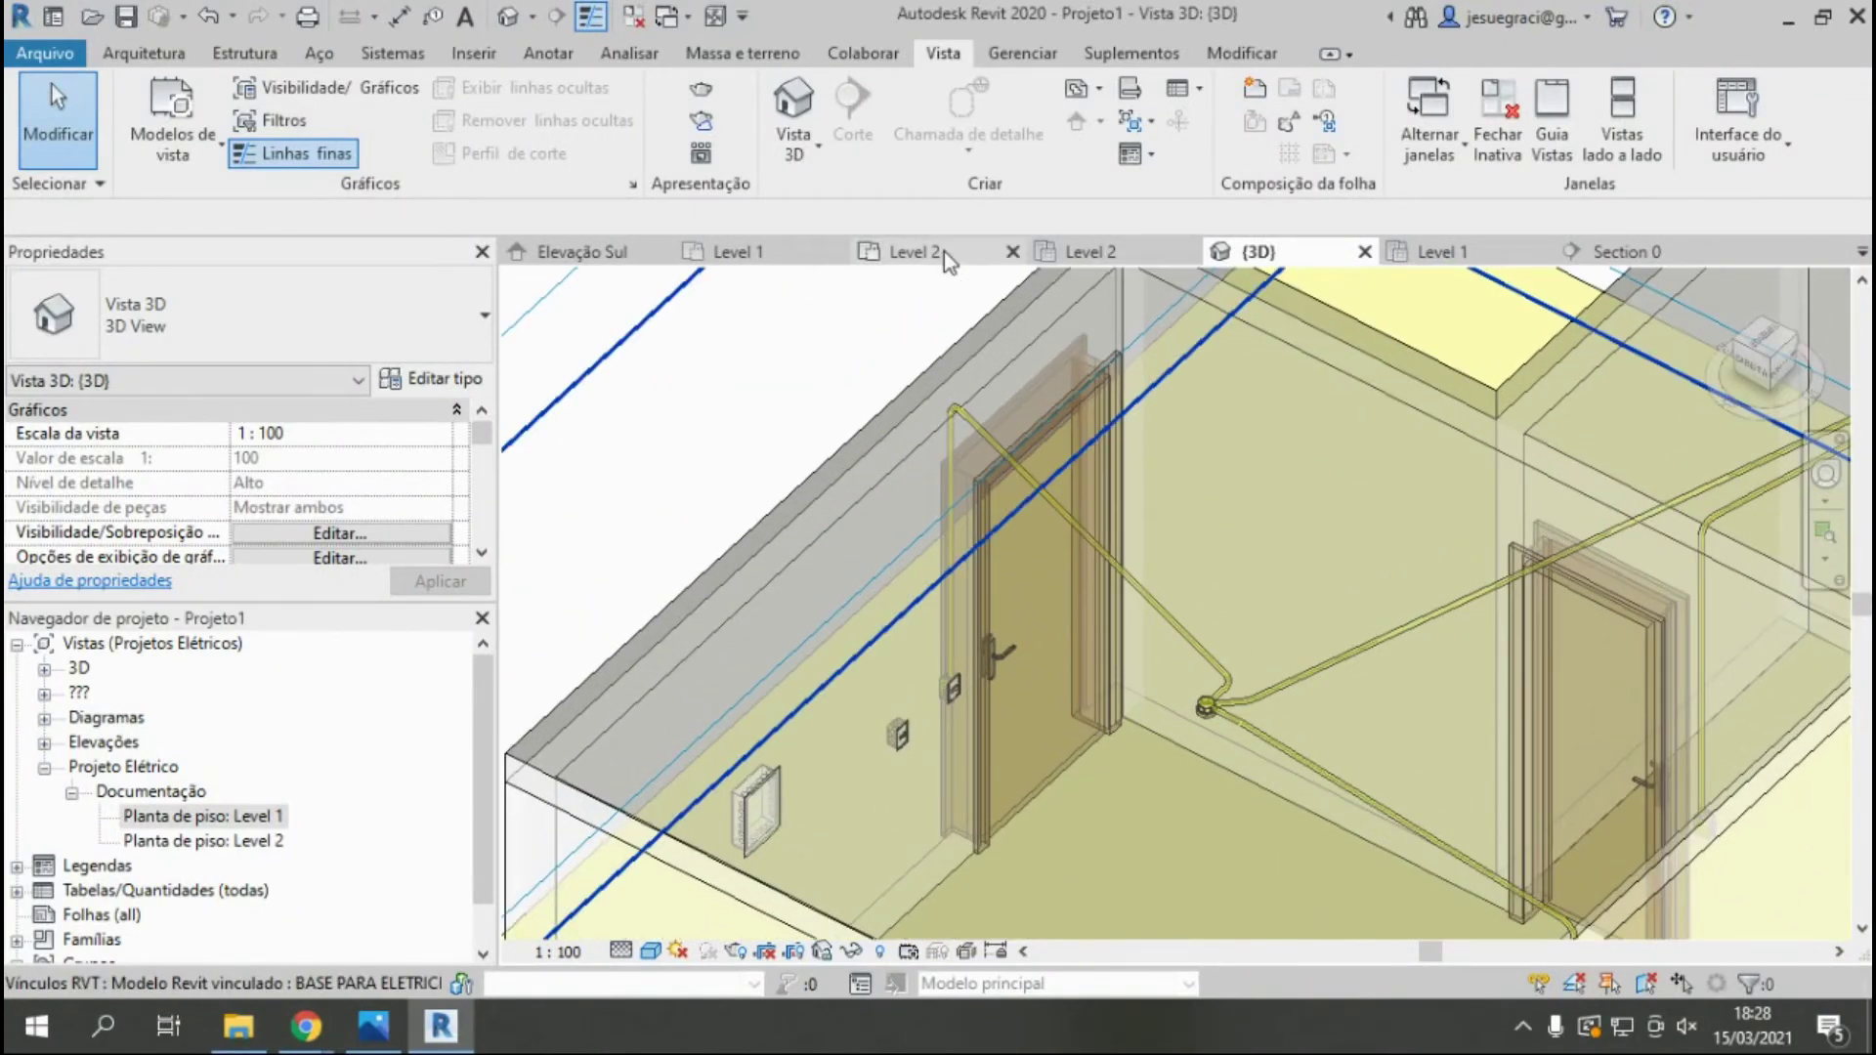
left_click(1624, 251)
scroll(1203, 690, "down", 1)
On Level 1, cut a section across the lower plan and open Section 1.
left_click(723, 251)
scroll(1069, 657, "down", 1)
scroll(1069, 658, "down", 1)
left_click(852, 113)
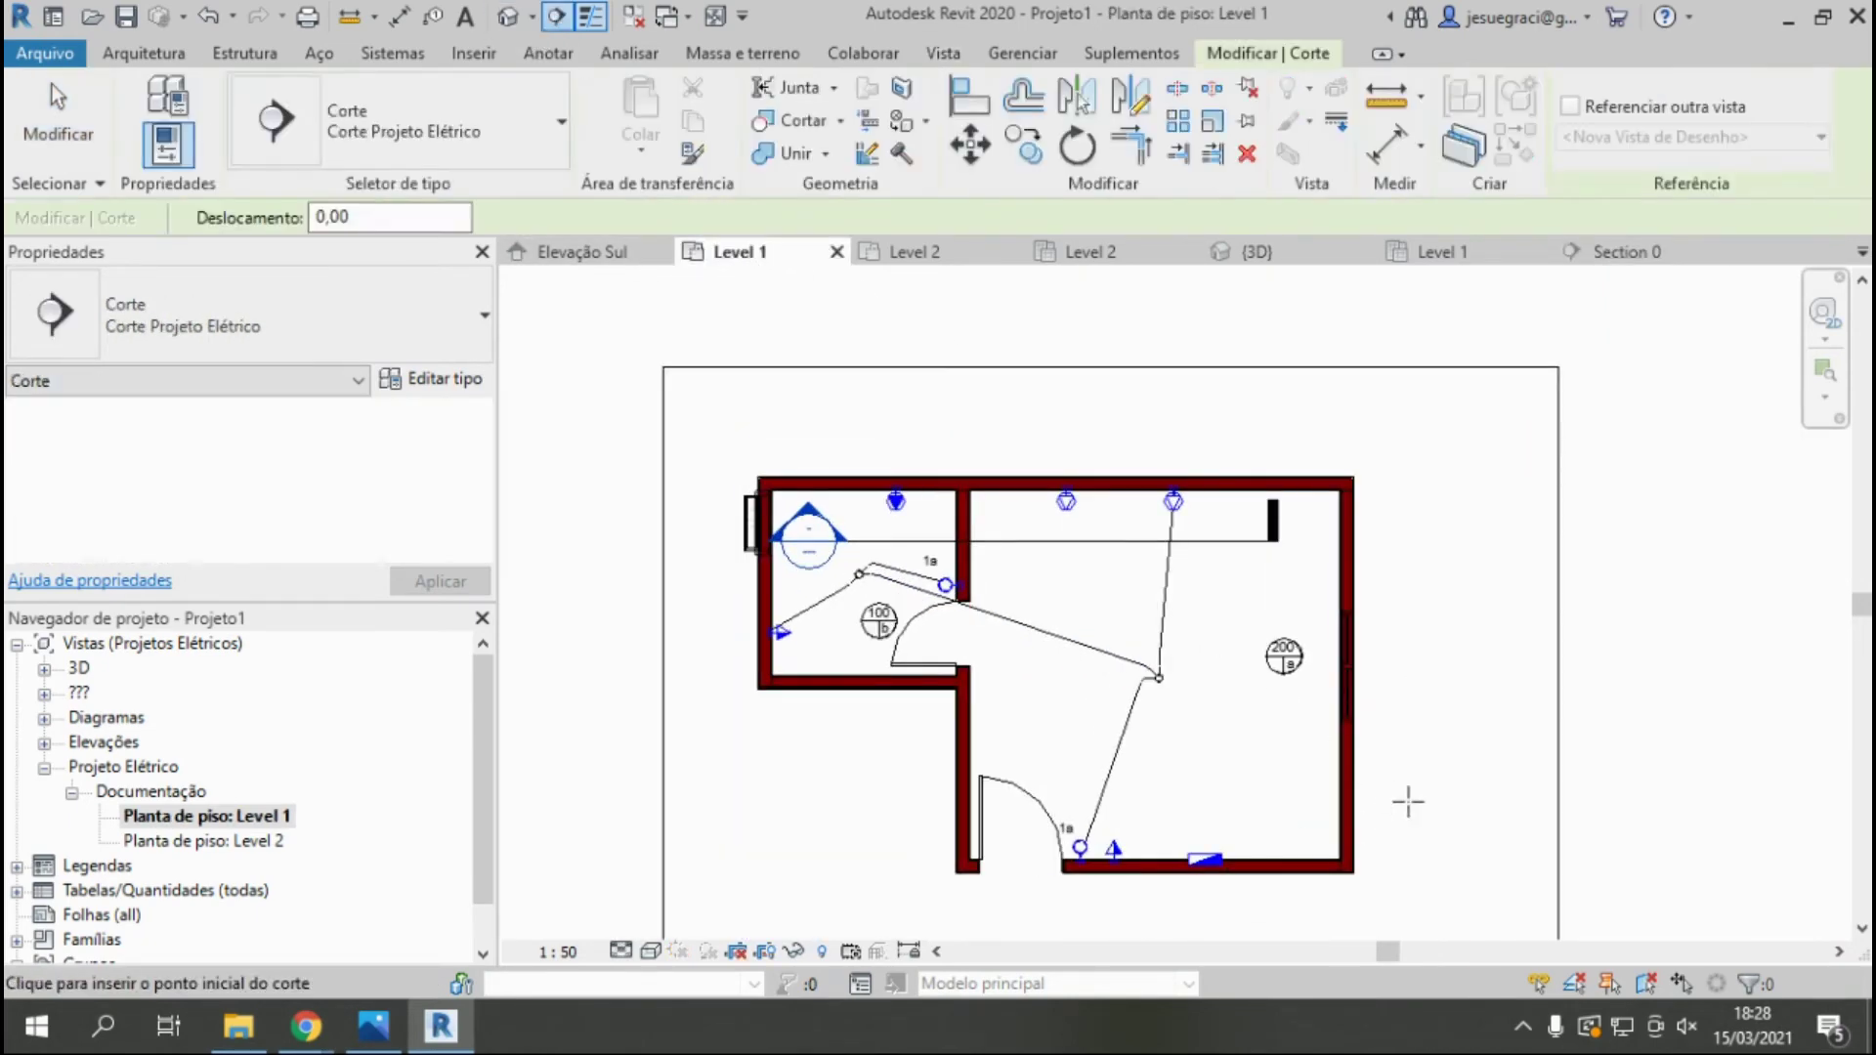
left_click(1402, 767)
key("Escape")
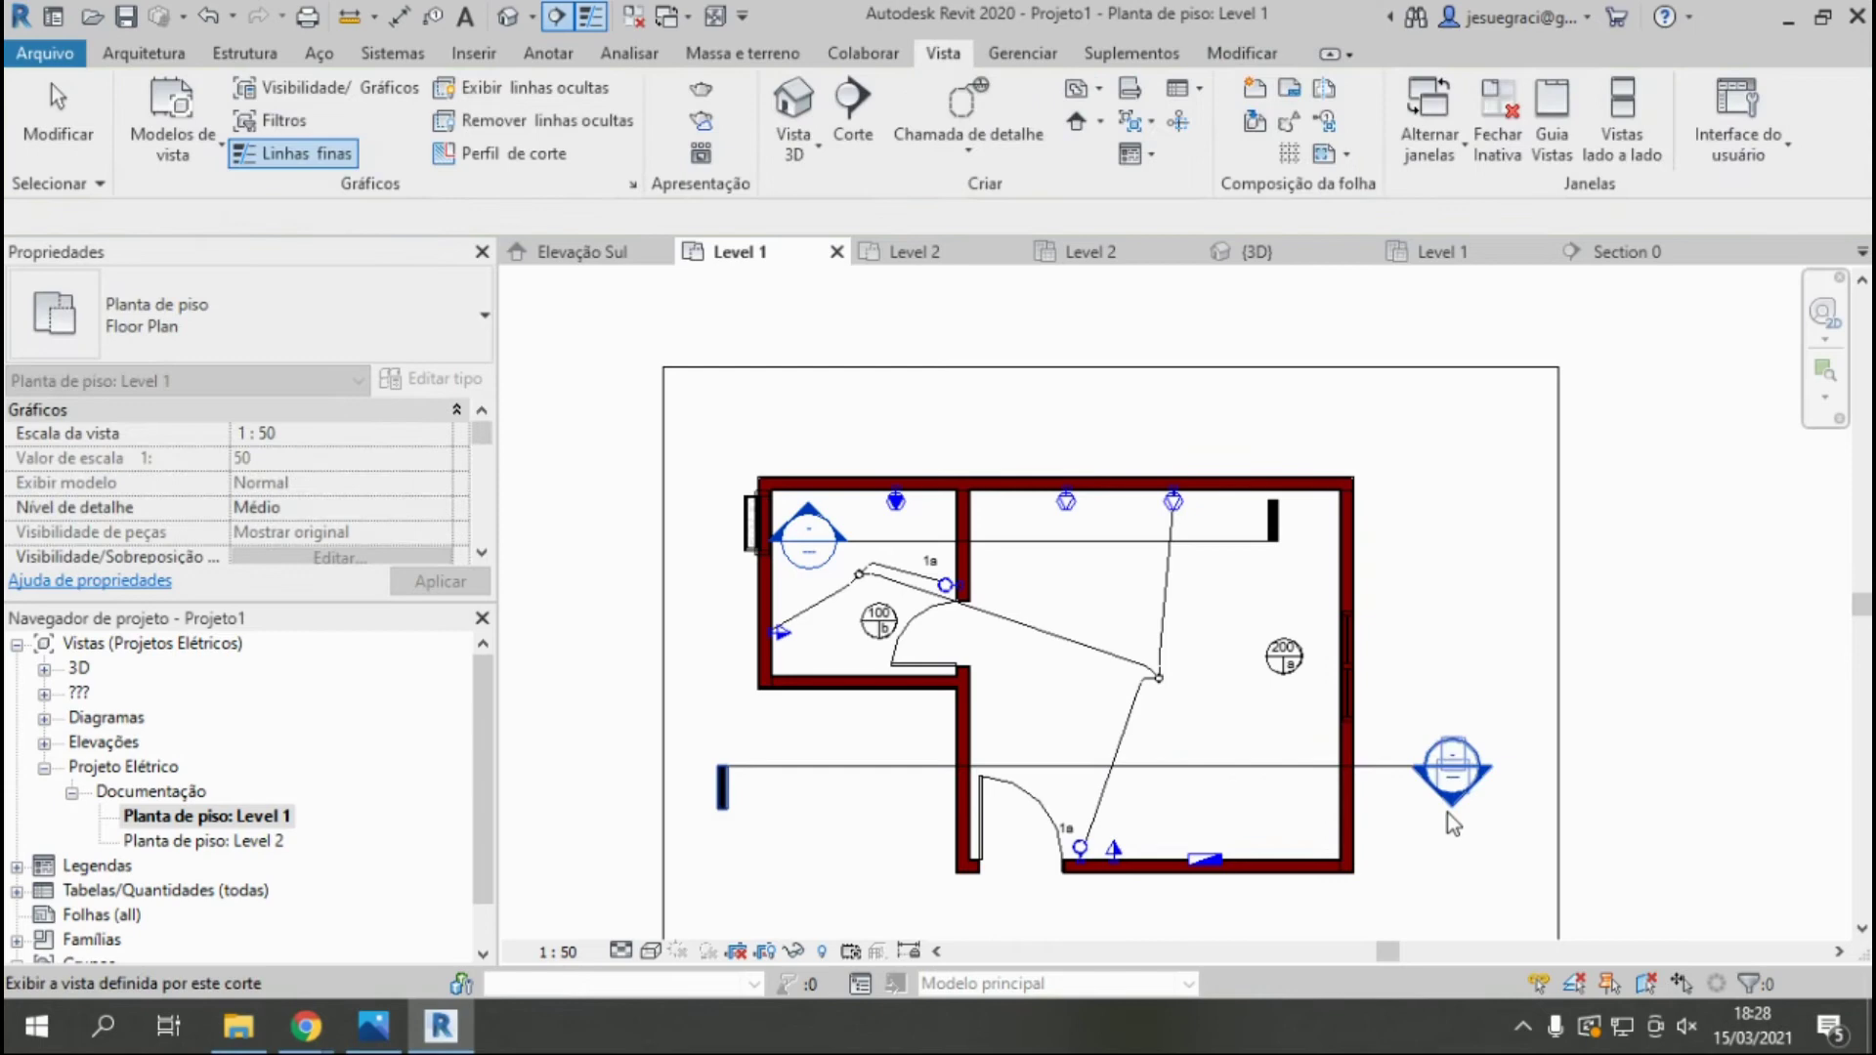
double_click(1453, 806)
scroll(1134, 690, "up", 4)
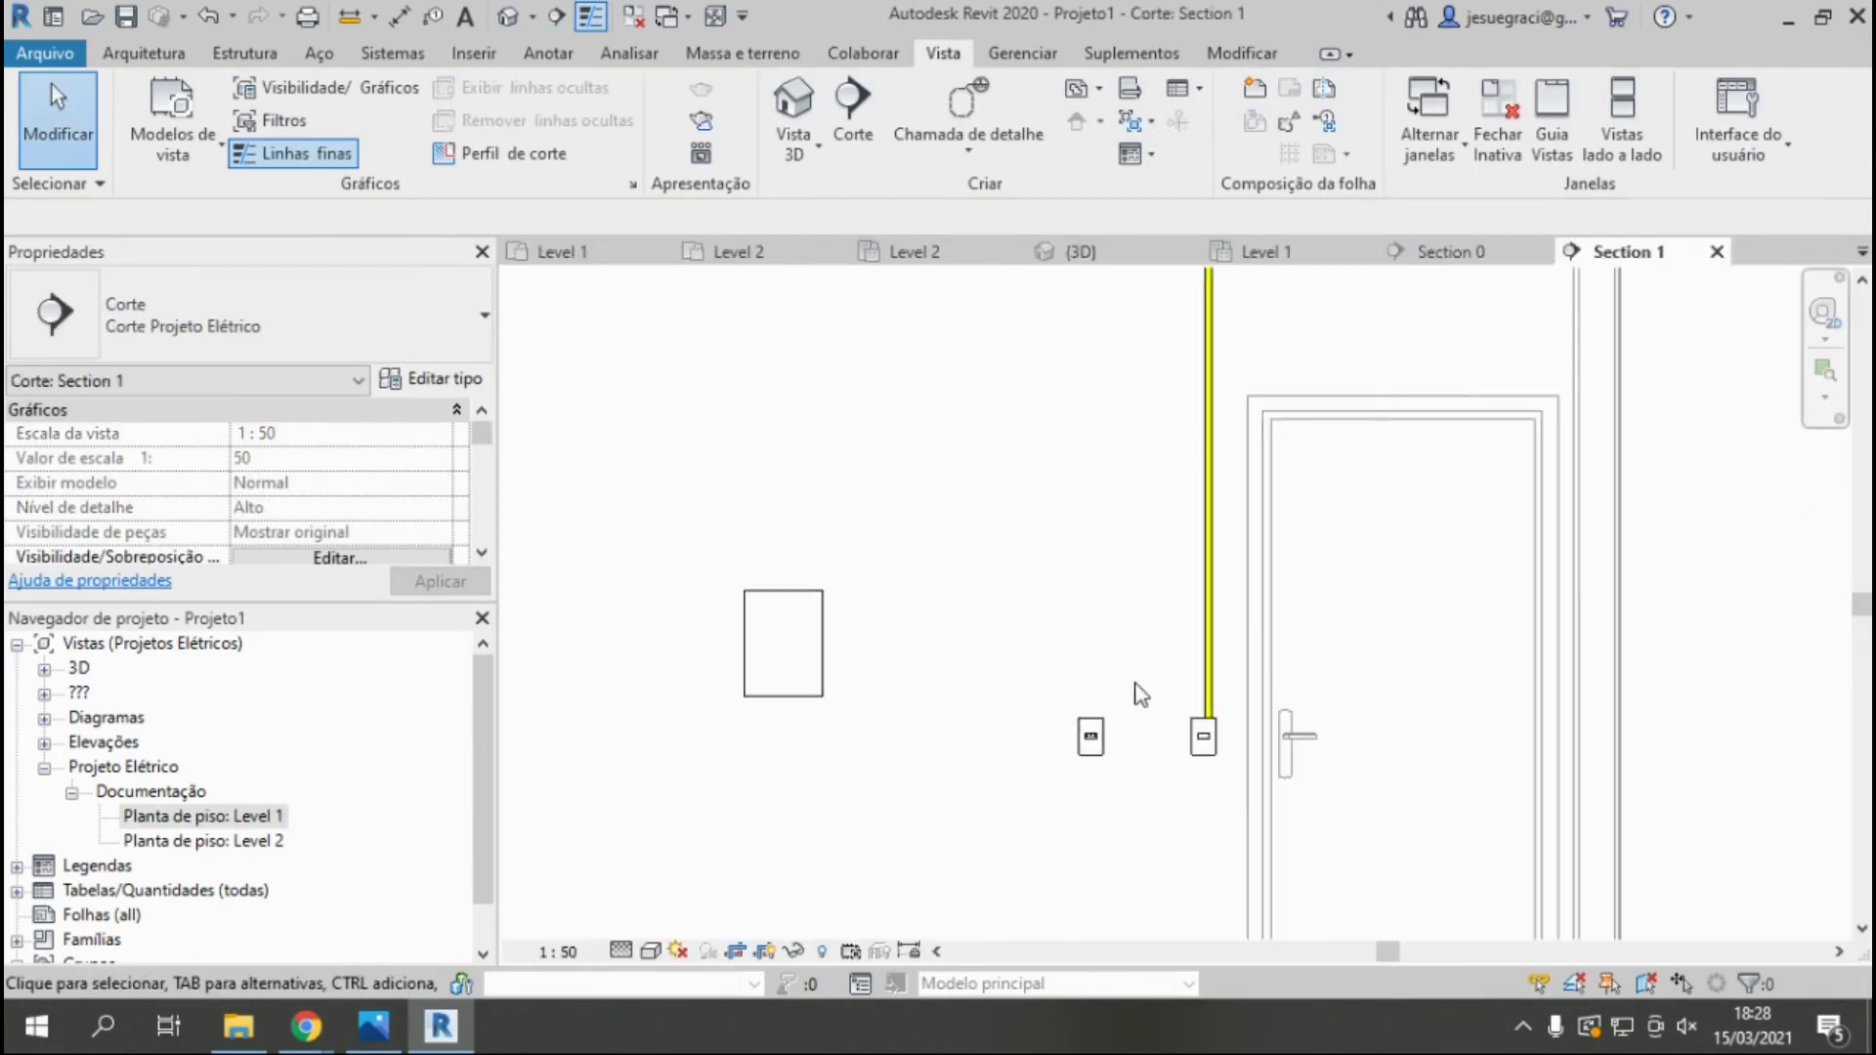
Draw a conduit from the switch to the outlet box, between the two wall boxes.
scroll(1149, 699, "up", 2)
right_click(1229, 764)
left_click(1260, 239)
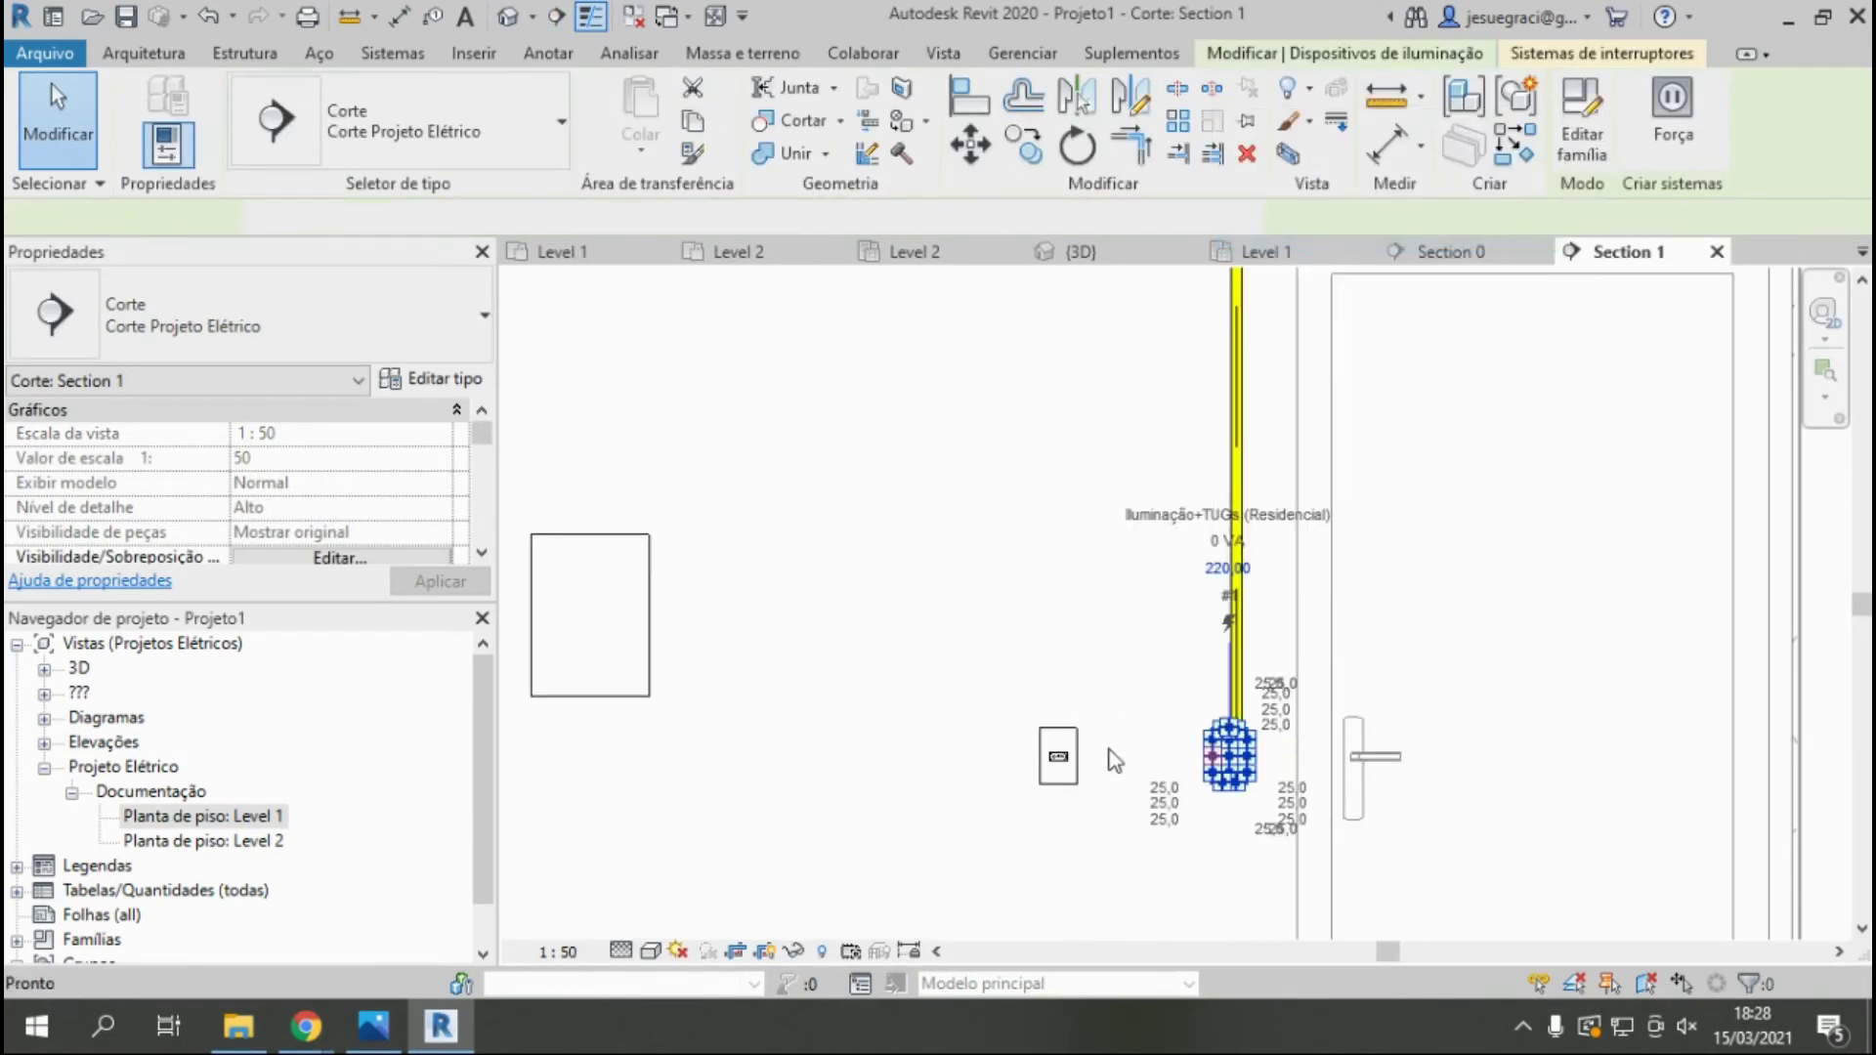
left_click(1072, 756)
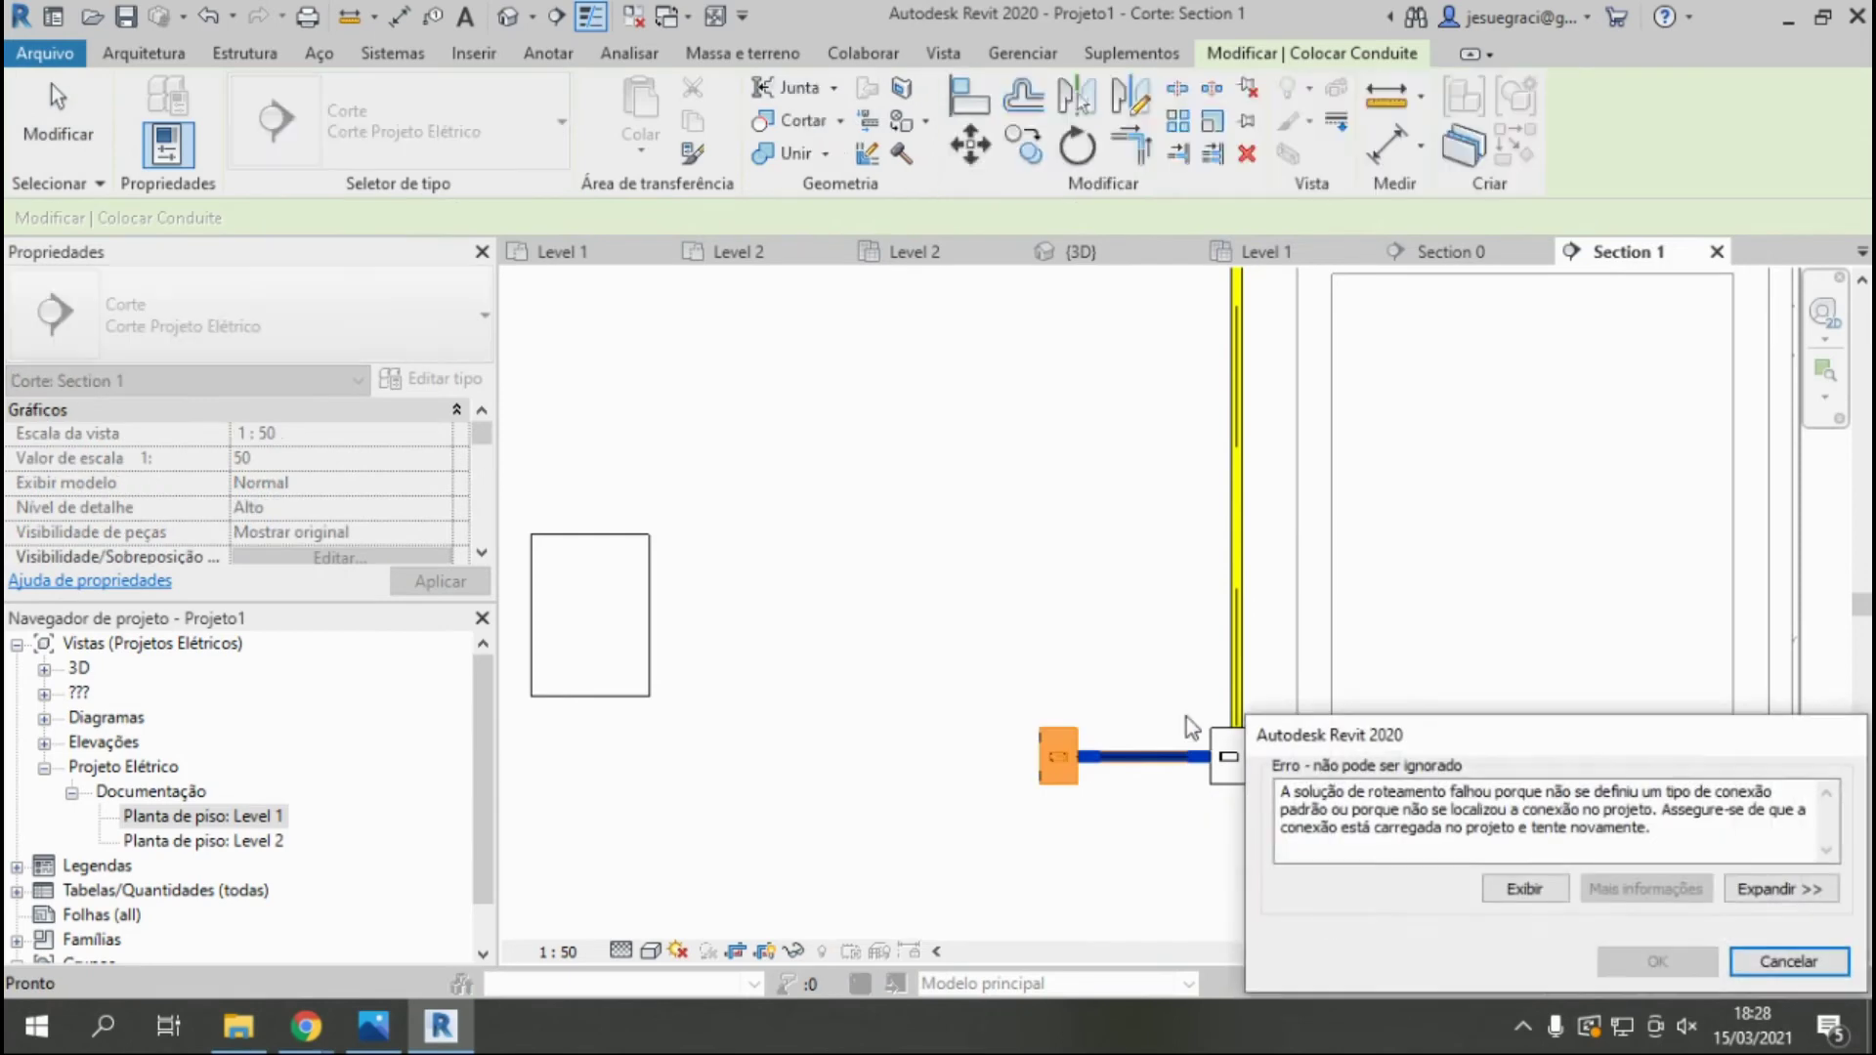
left_click(1787, 957)
scroll(1214, 757, "up", 3)
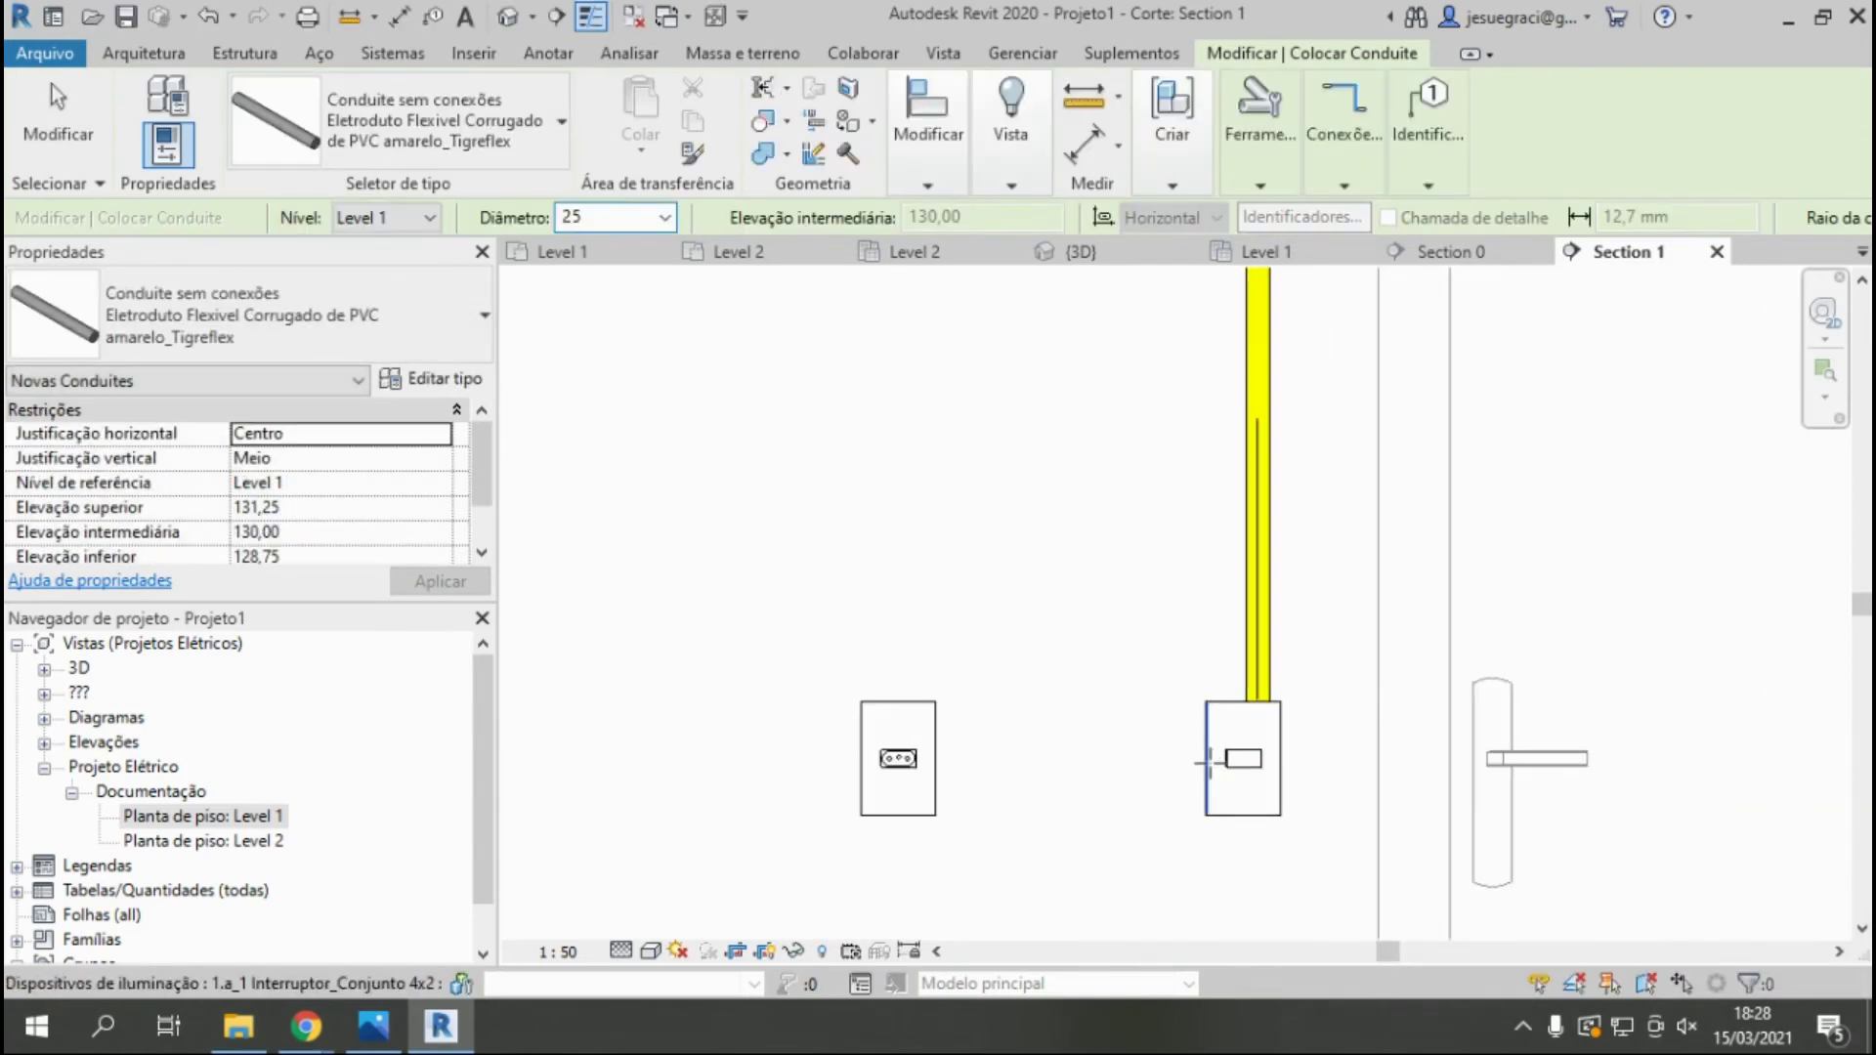
left_click(959, 762)
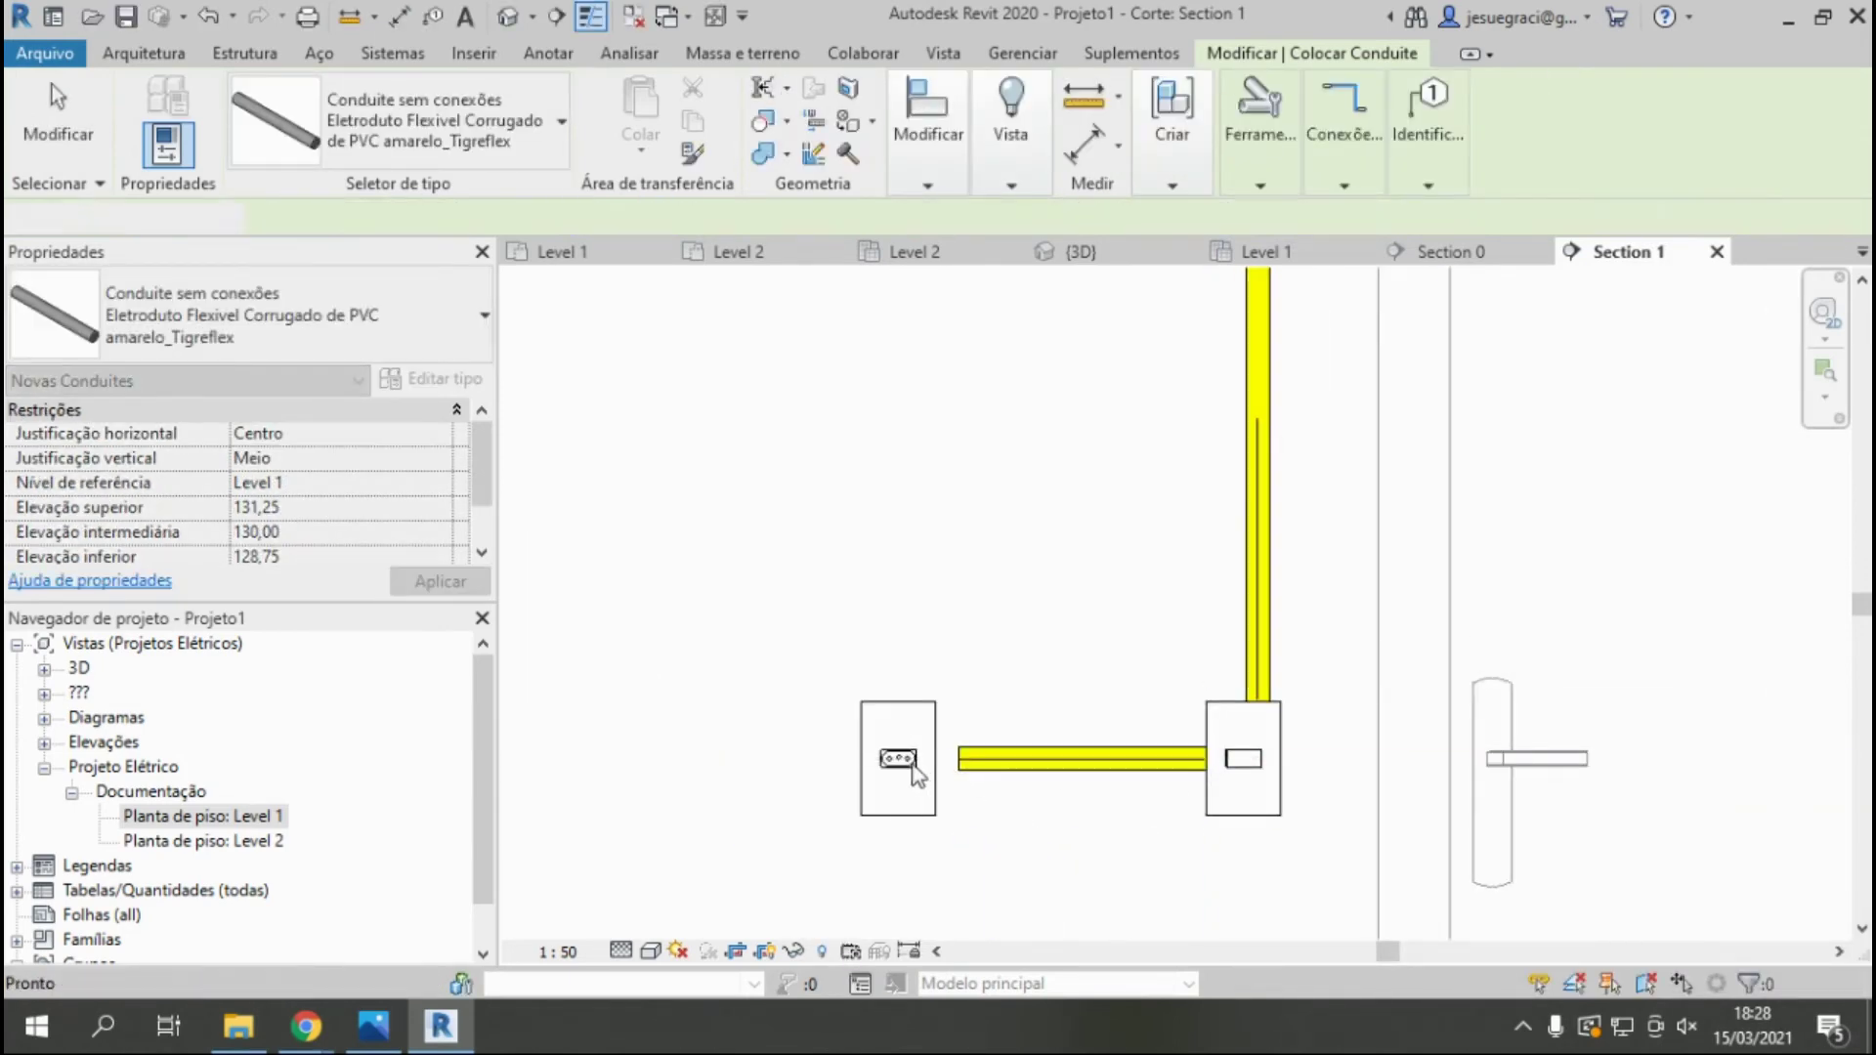
key("Escape")
Try to connect a conduit from the outlet to the existing run, dismissing routing errors.
right_click(916, 772)
key("Escape")
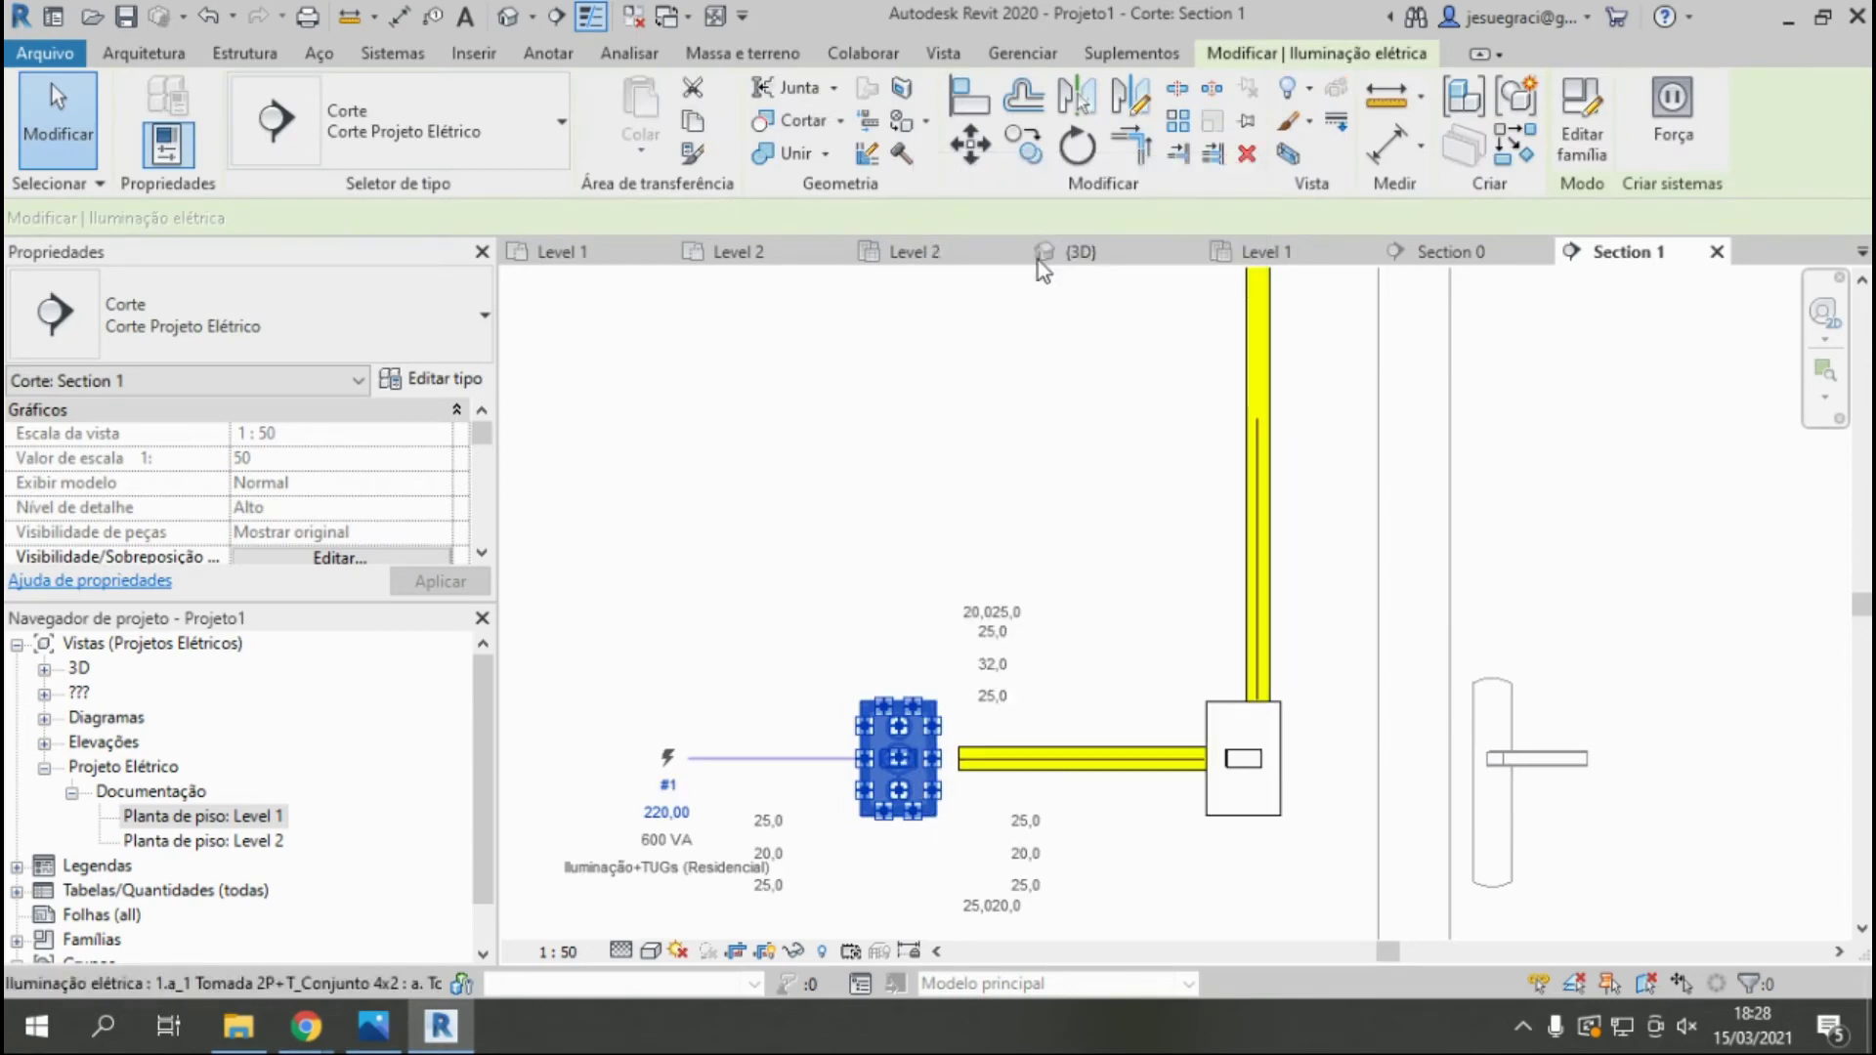
right_click(938, 770)
left_click(1016, 234)
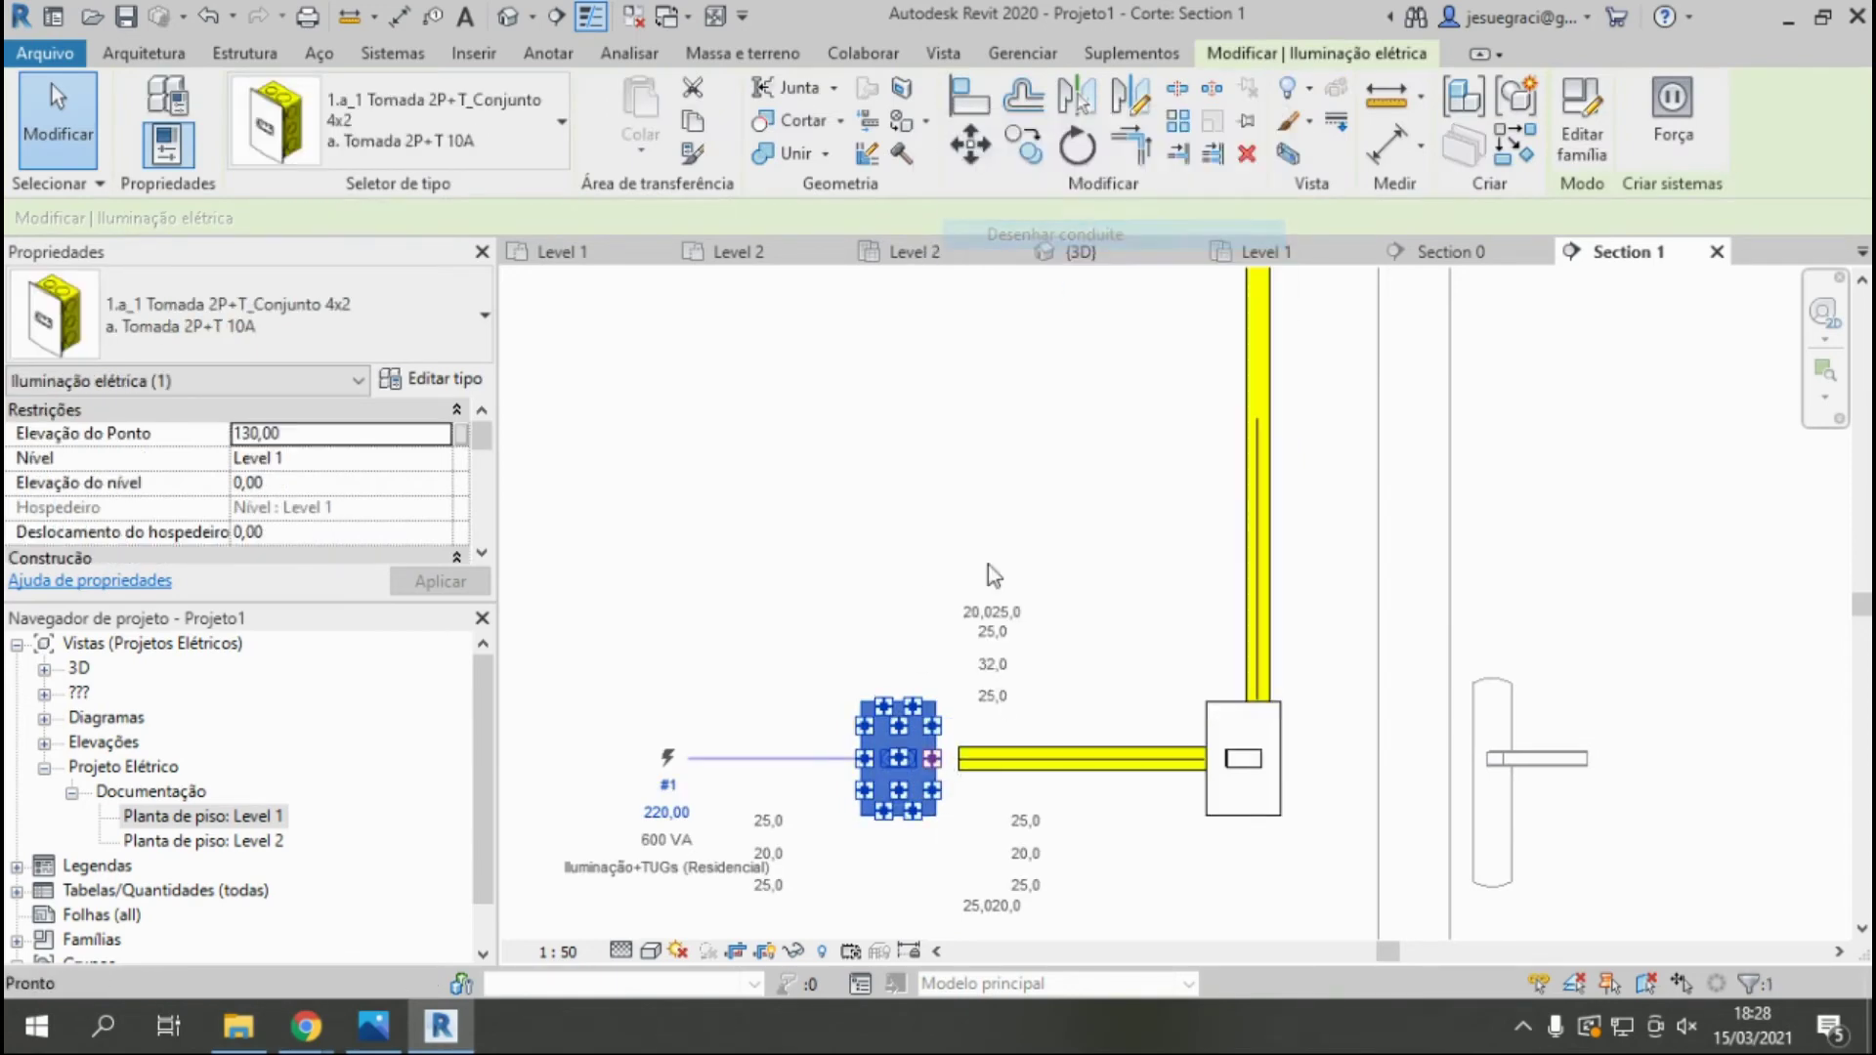
left_click(977, 759)
left_click(1406, 887)
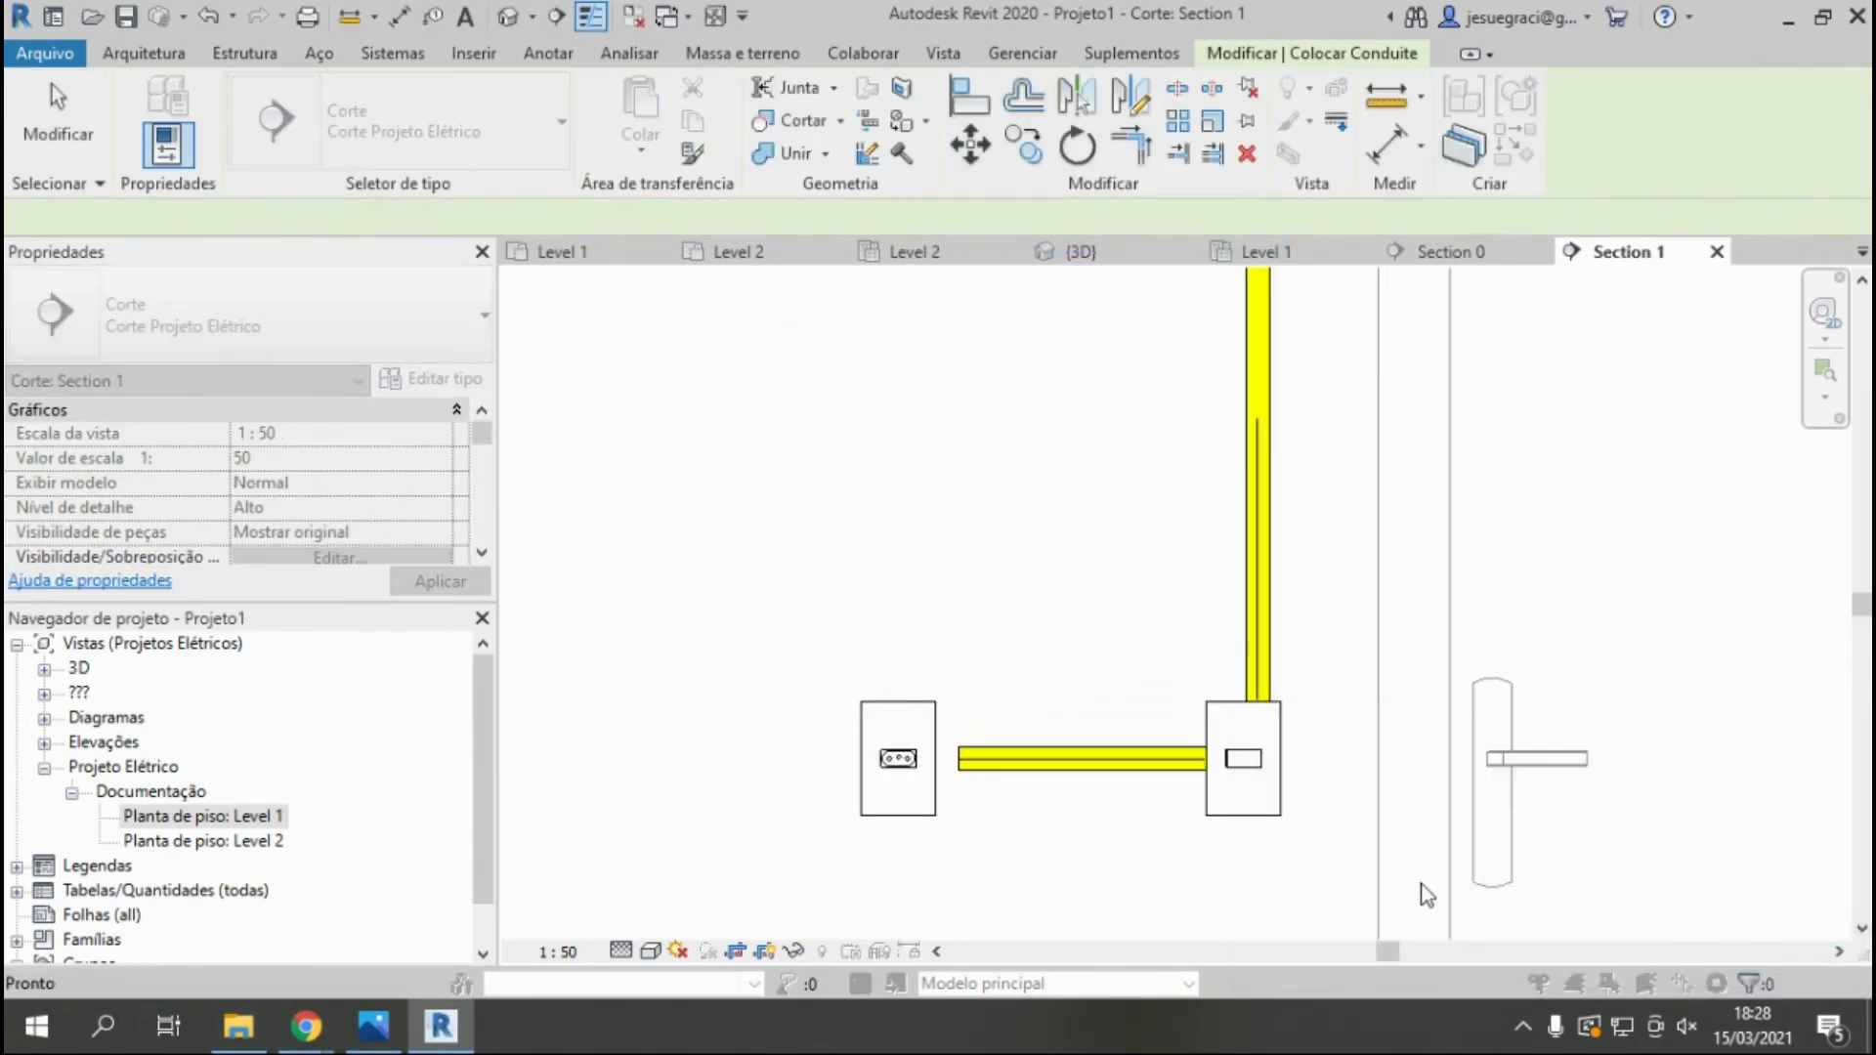
left_click(920, 758)
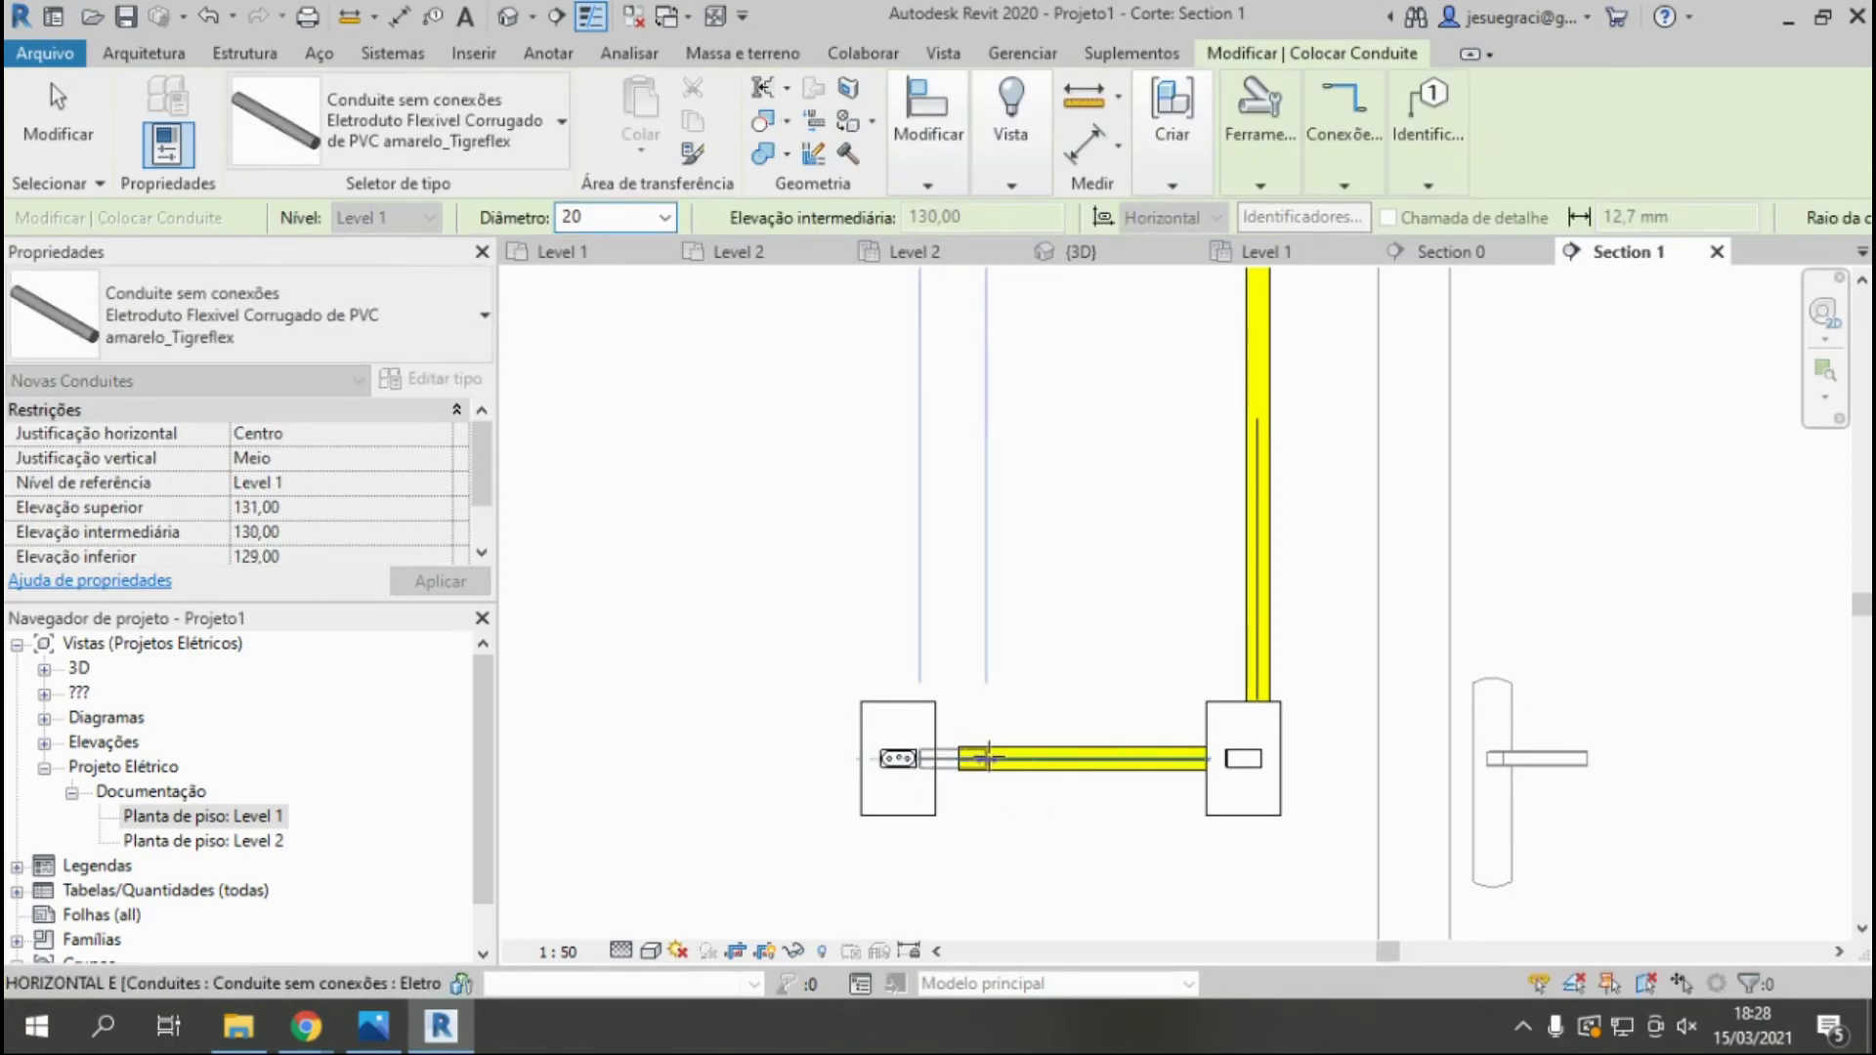
left_click(958, 759)
left_click(1788, 965)
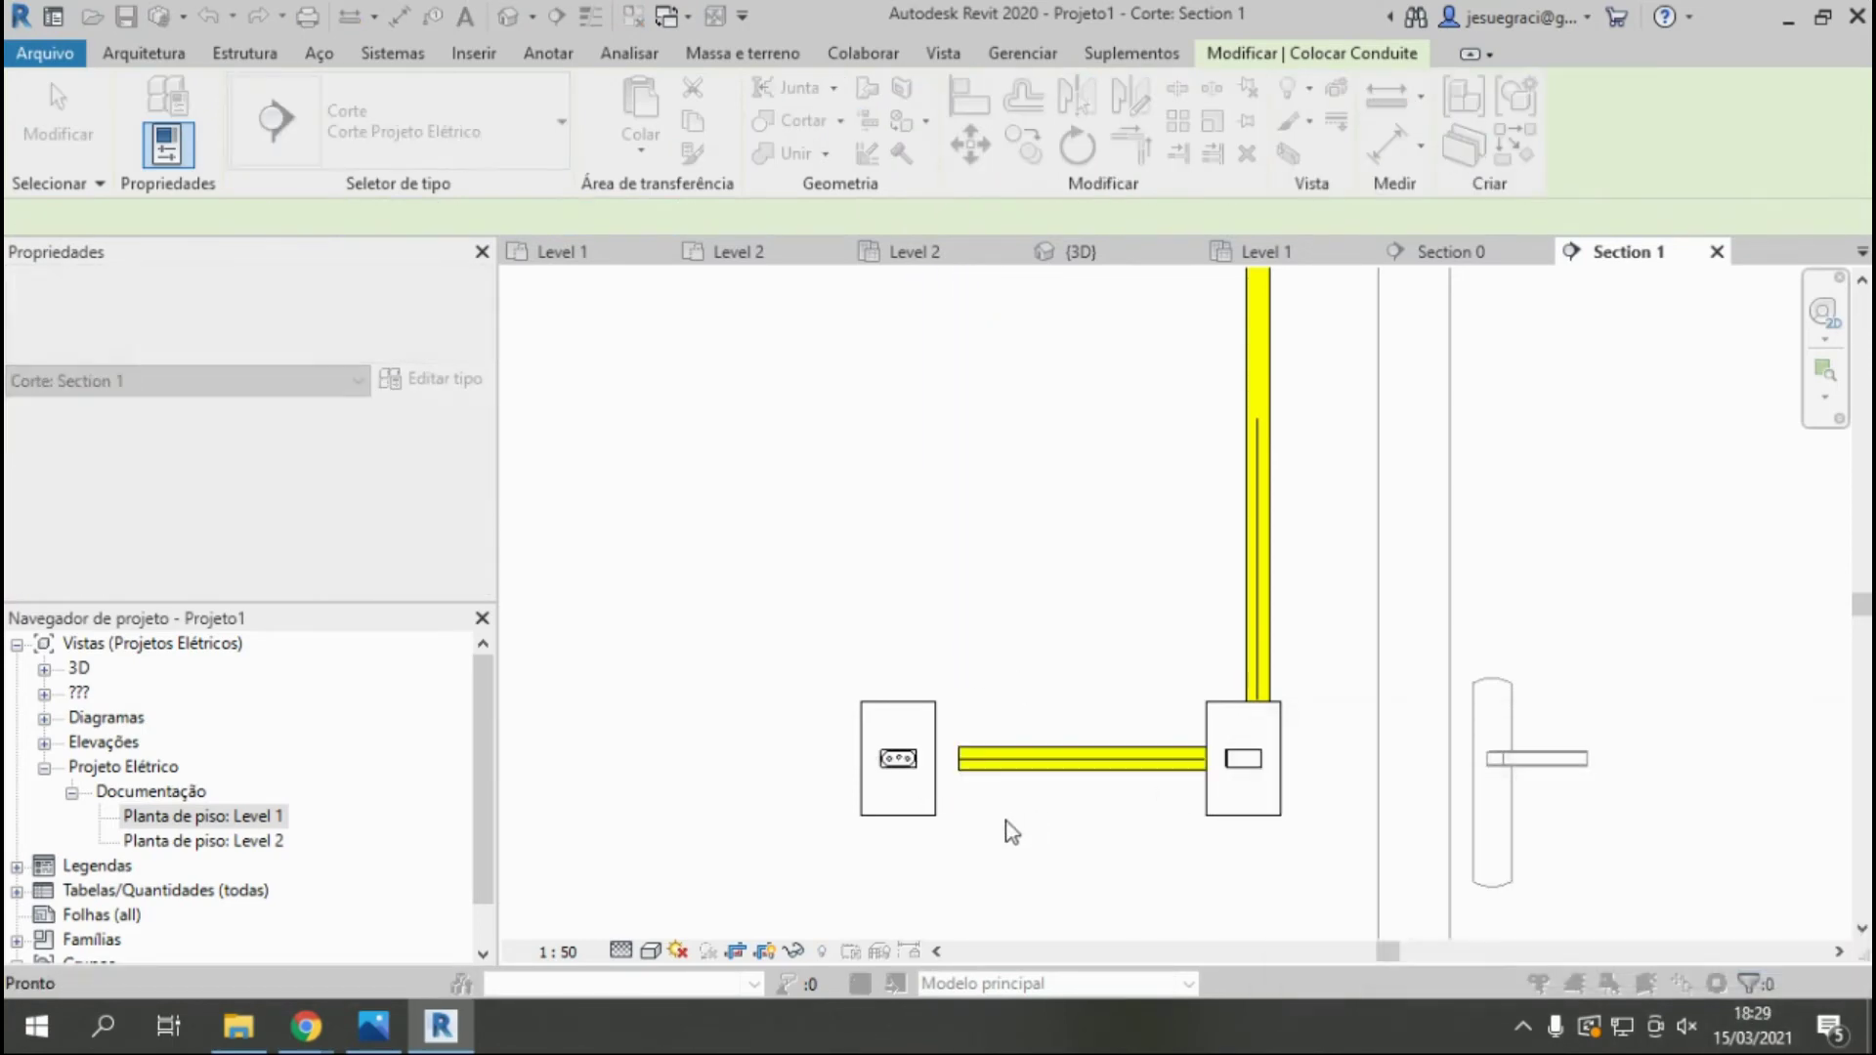
key("Escape")
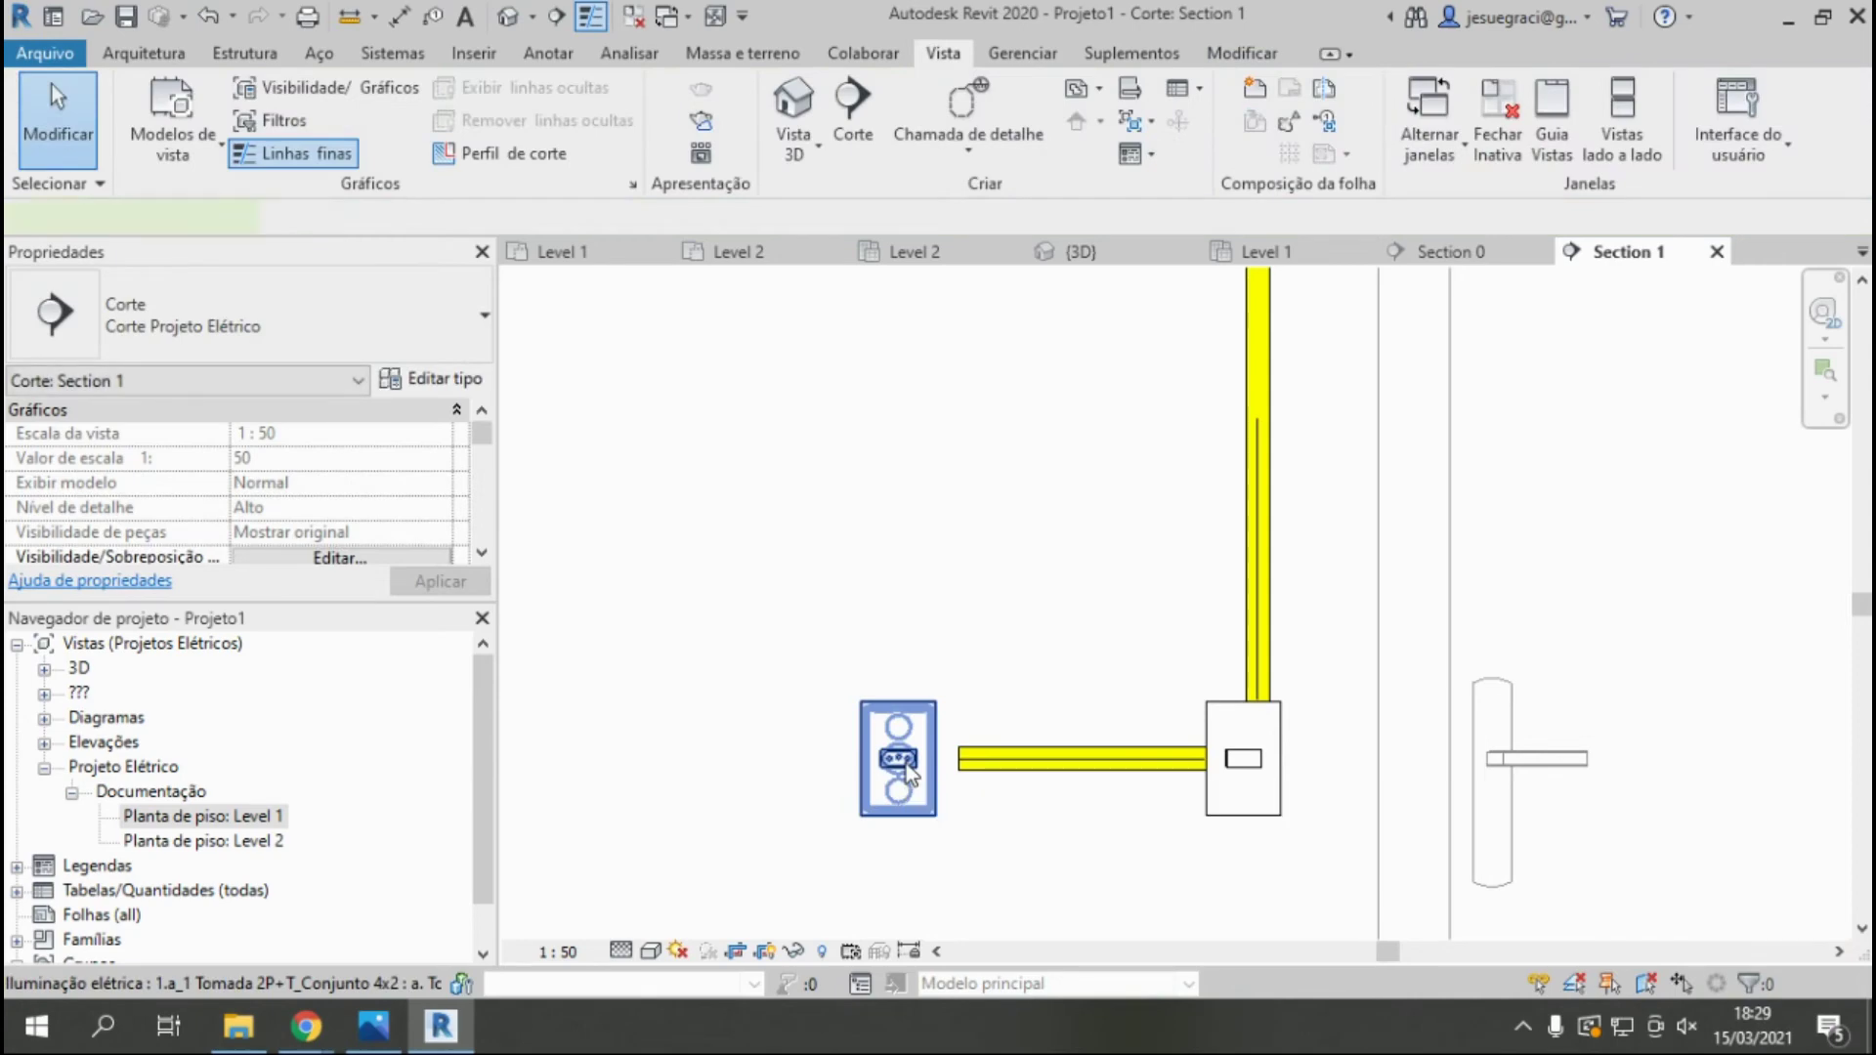
Set the conduit between the two boxes to diameter 20.
left_click(897, 758)
left_click(1075, 758)
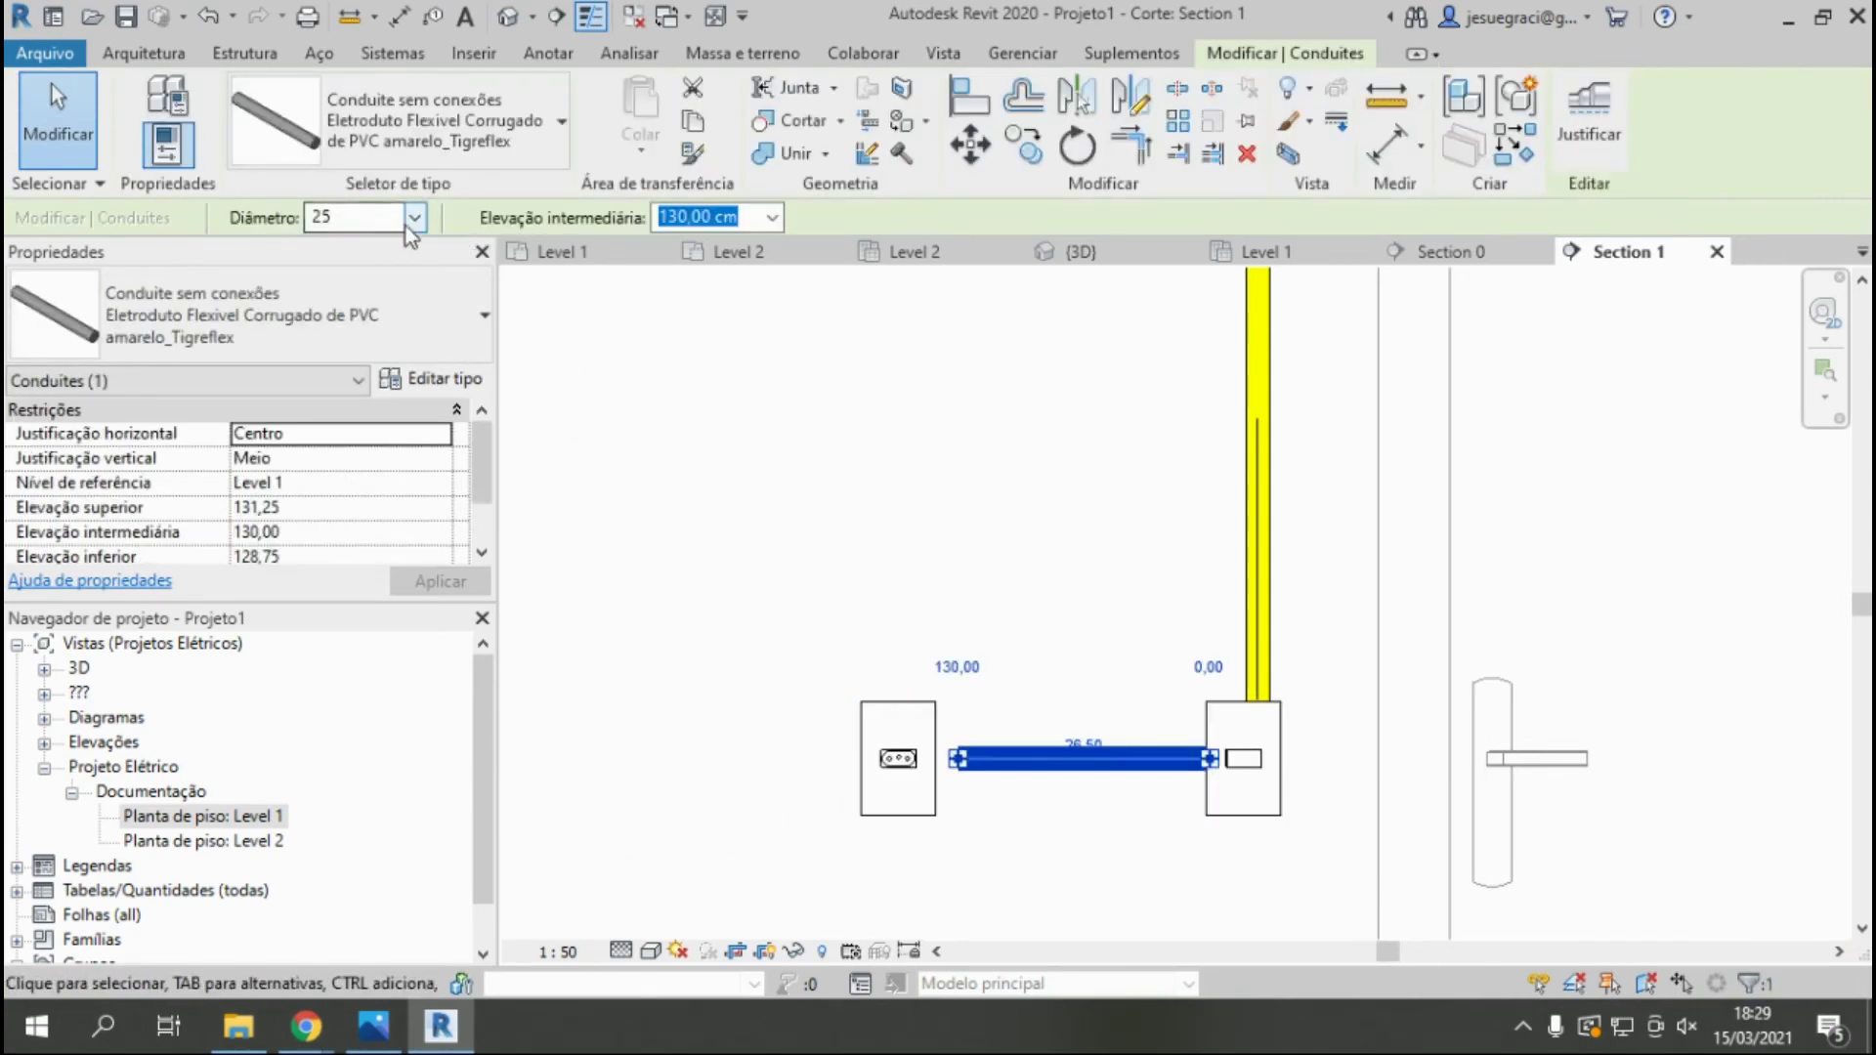
left_click(414, 217)
left_click(352, 256)
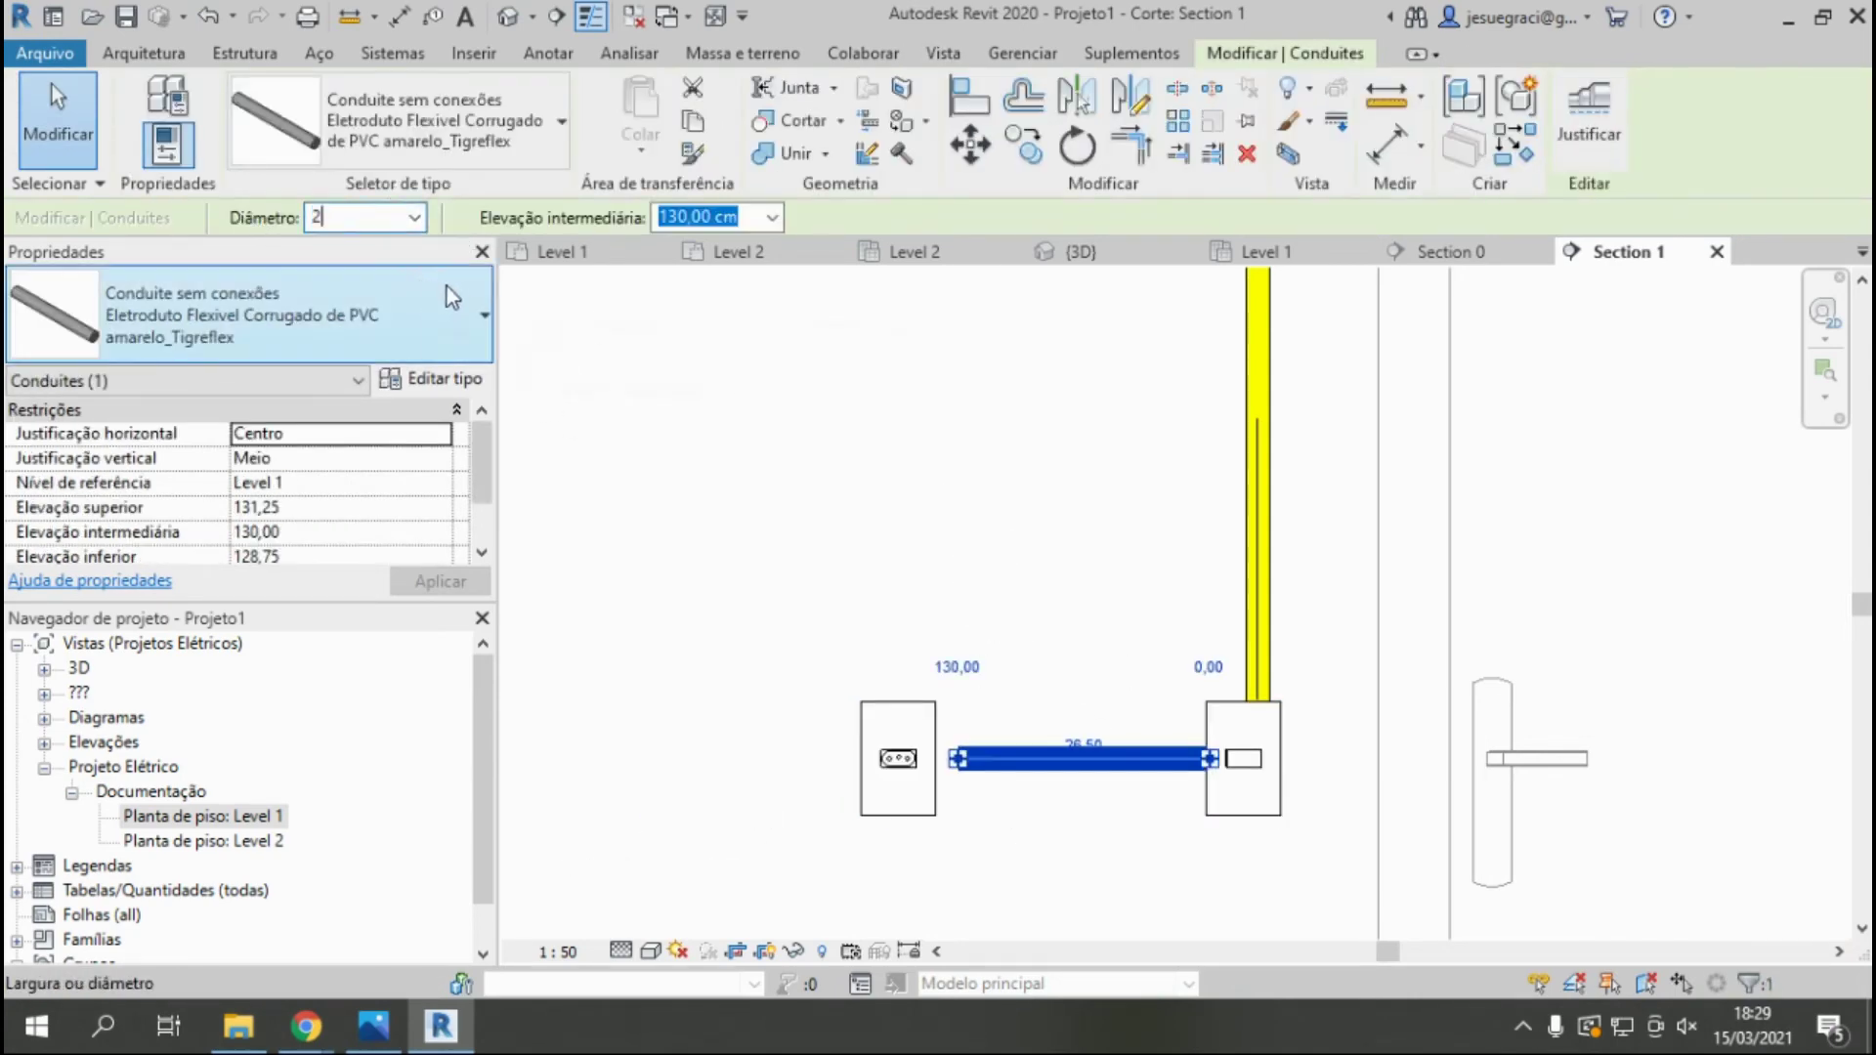
left_click(917, 762)
right_click(931, 760)
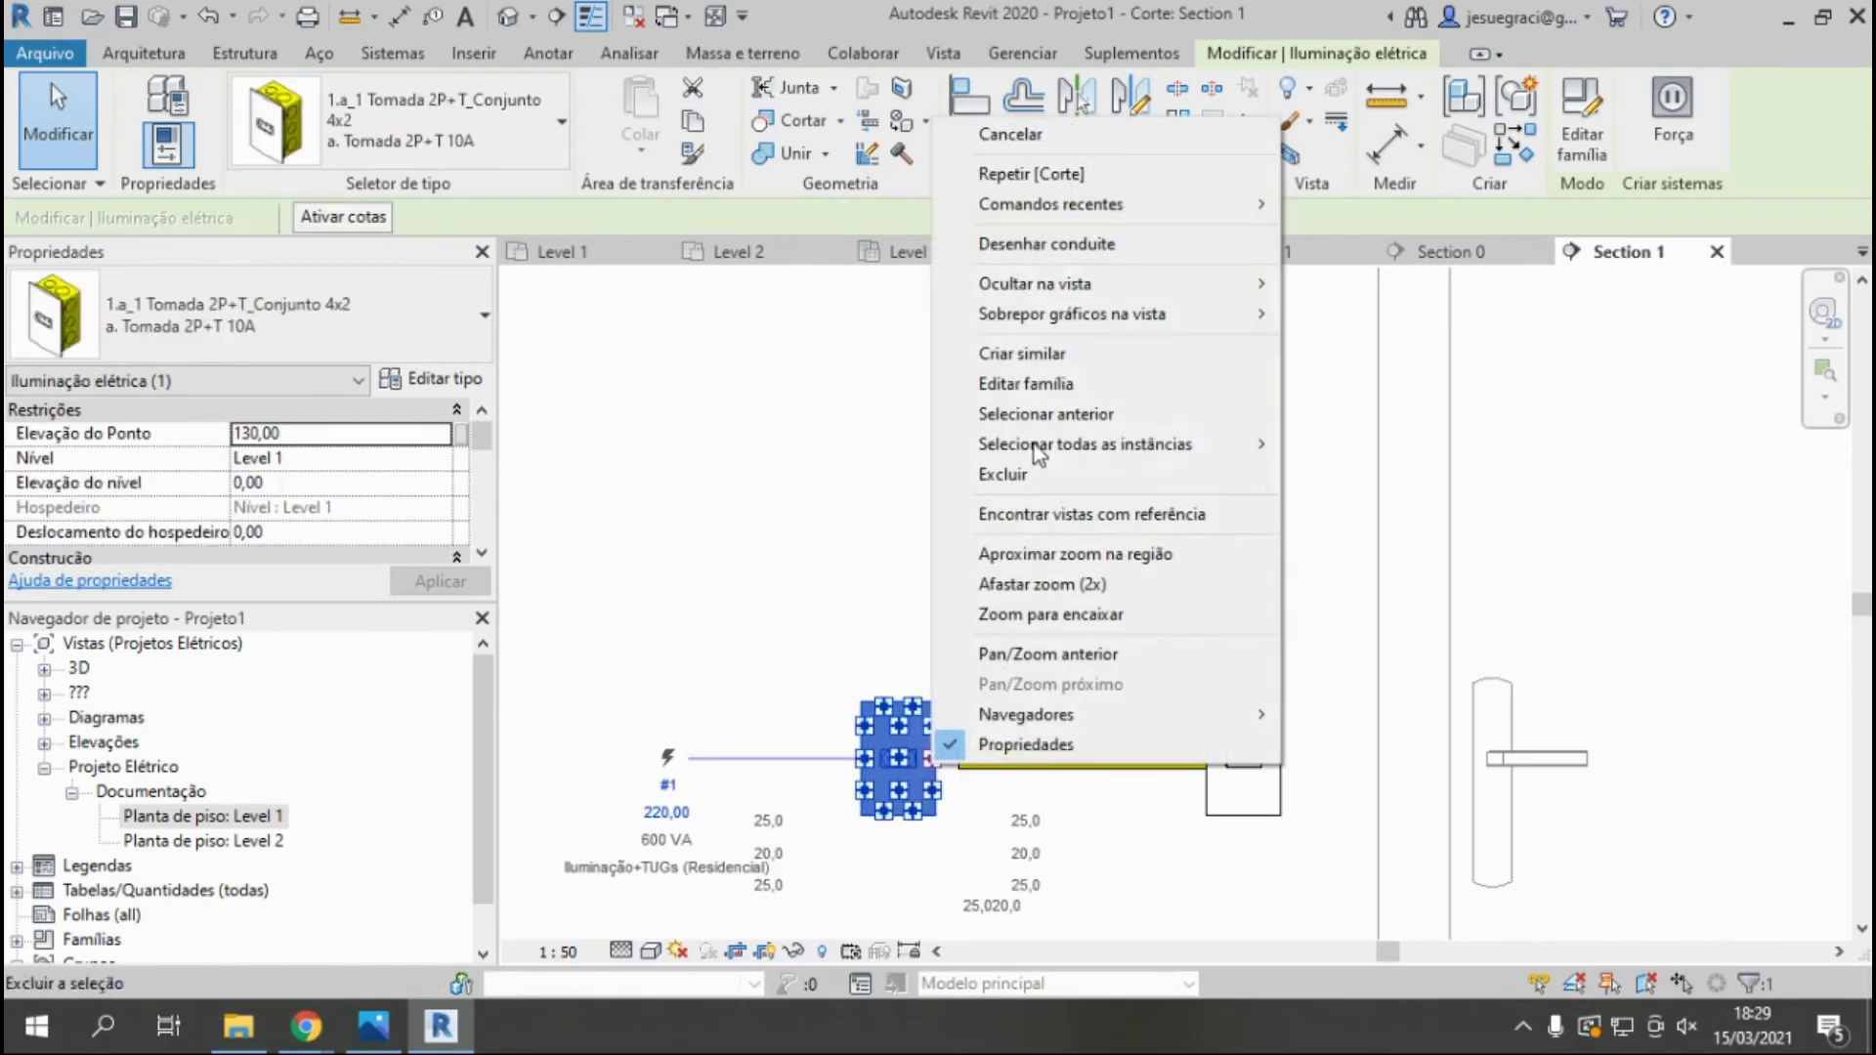
left_click(1039, 245)
key("Escape")
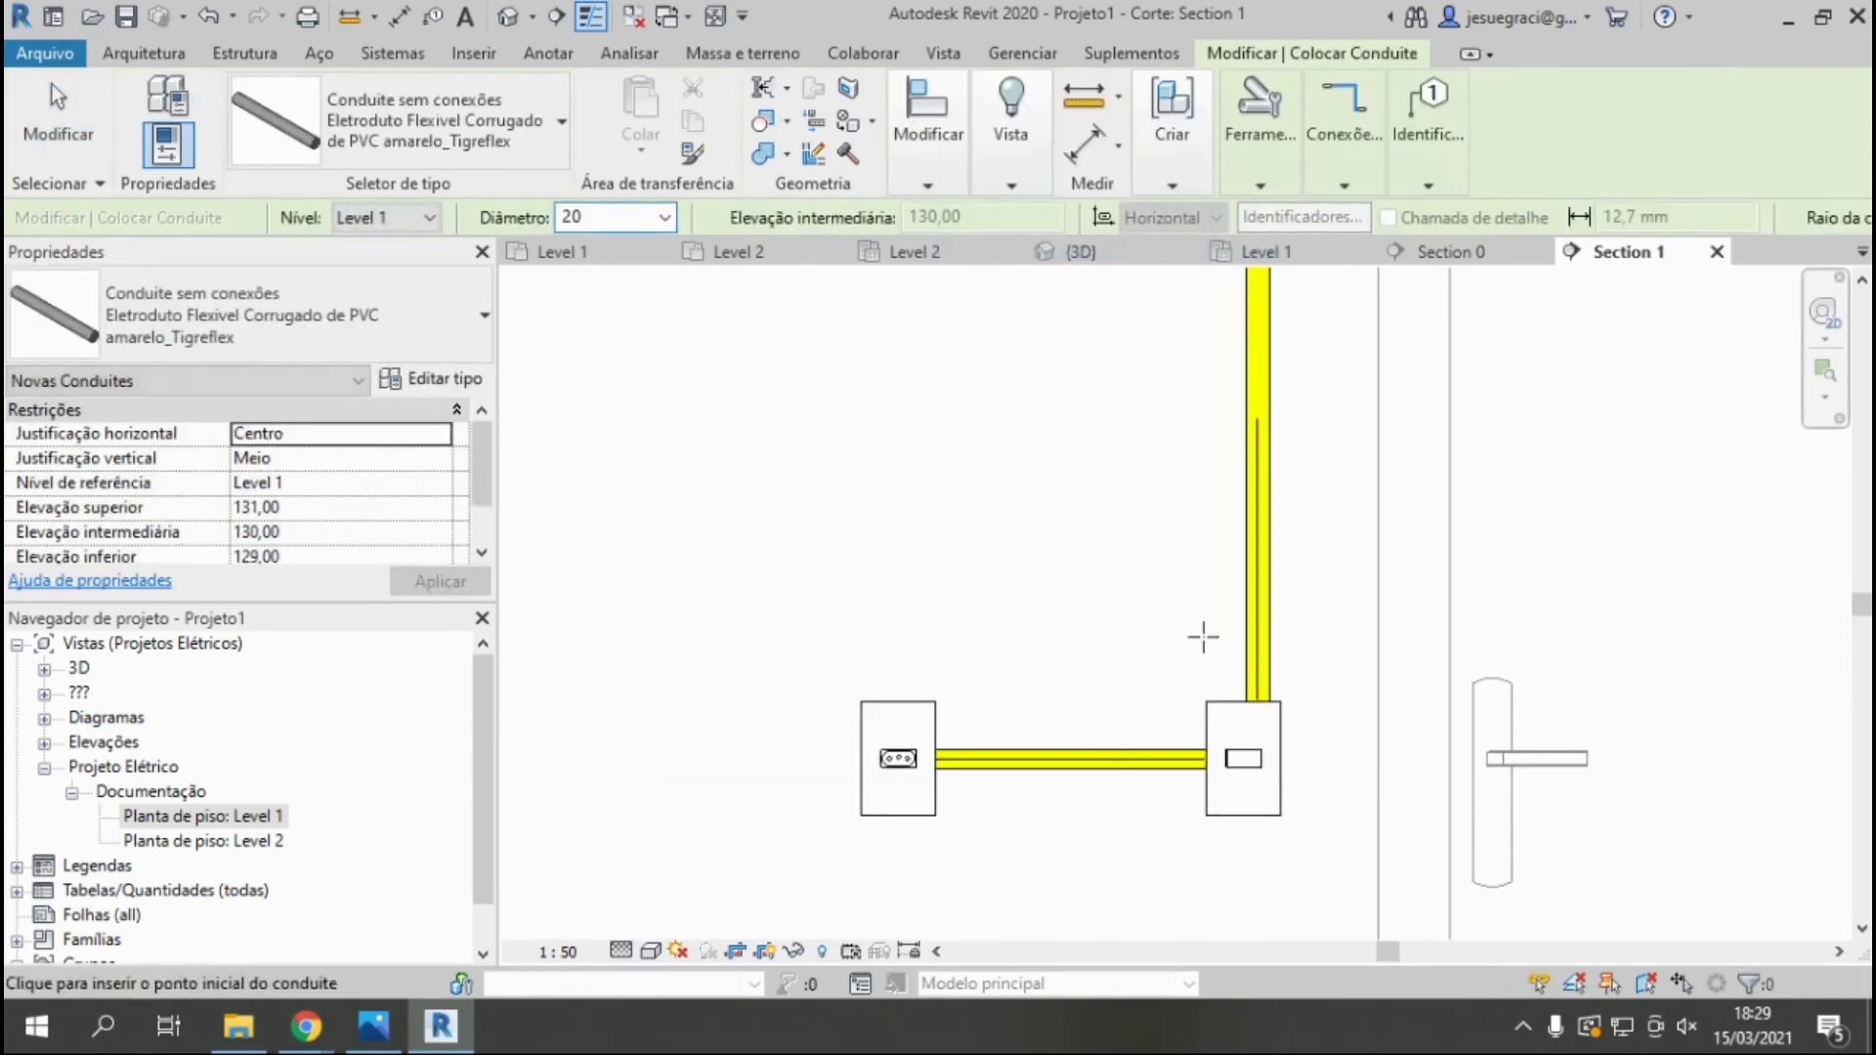
key("Escape")
Go back to the 3D view and orbit the house to a new angle.
left_click(1078, 252)
scroll(1215, 713, "down", 3)
scroll(1517, 725, "up", 2)
scroll(1421, 700, "up", 2)
scroll(1602, 467, "down", 2)
scroll(1603, 467, "down", 2)
mouse_move(1661, 674)
middle_mouse_down("shift")
mouse_move(1758, 692)
mouse_move(1508, 661)
middle_mouse_up("shift")
scroll(1178, 552, "down", 2)
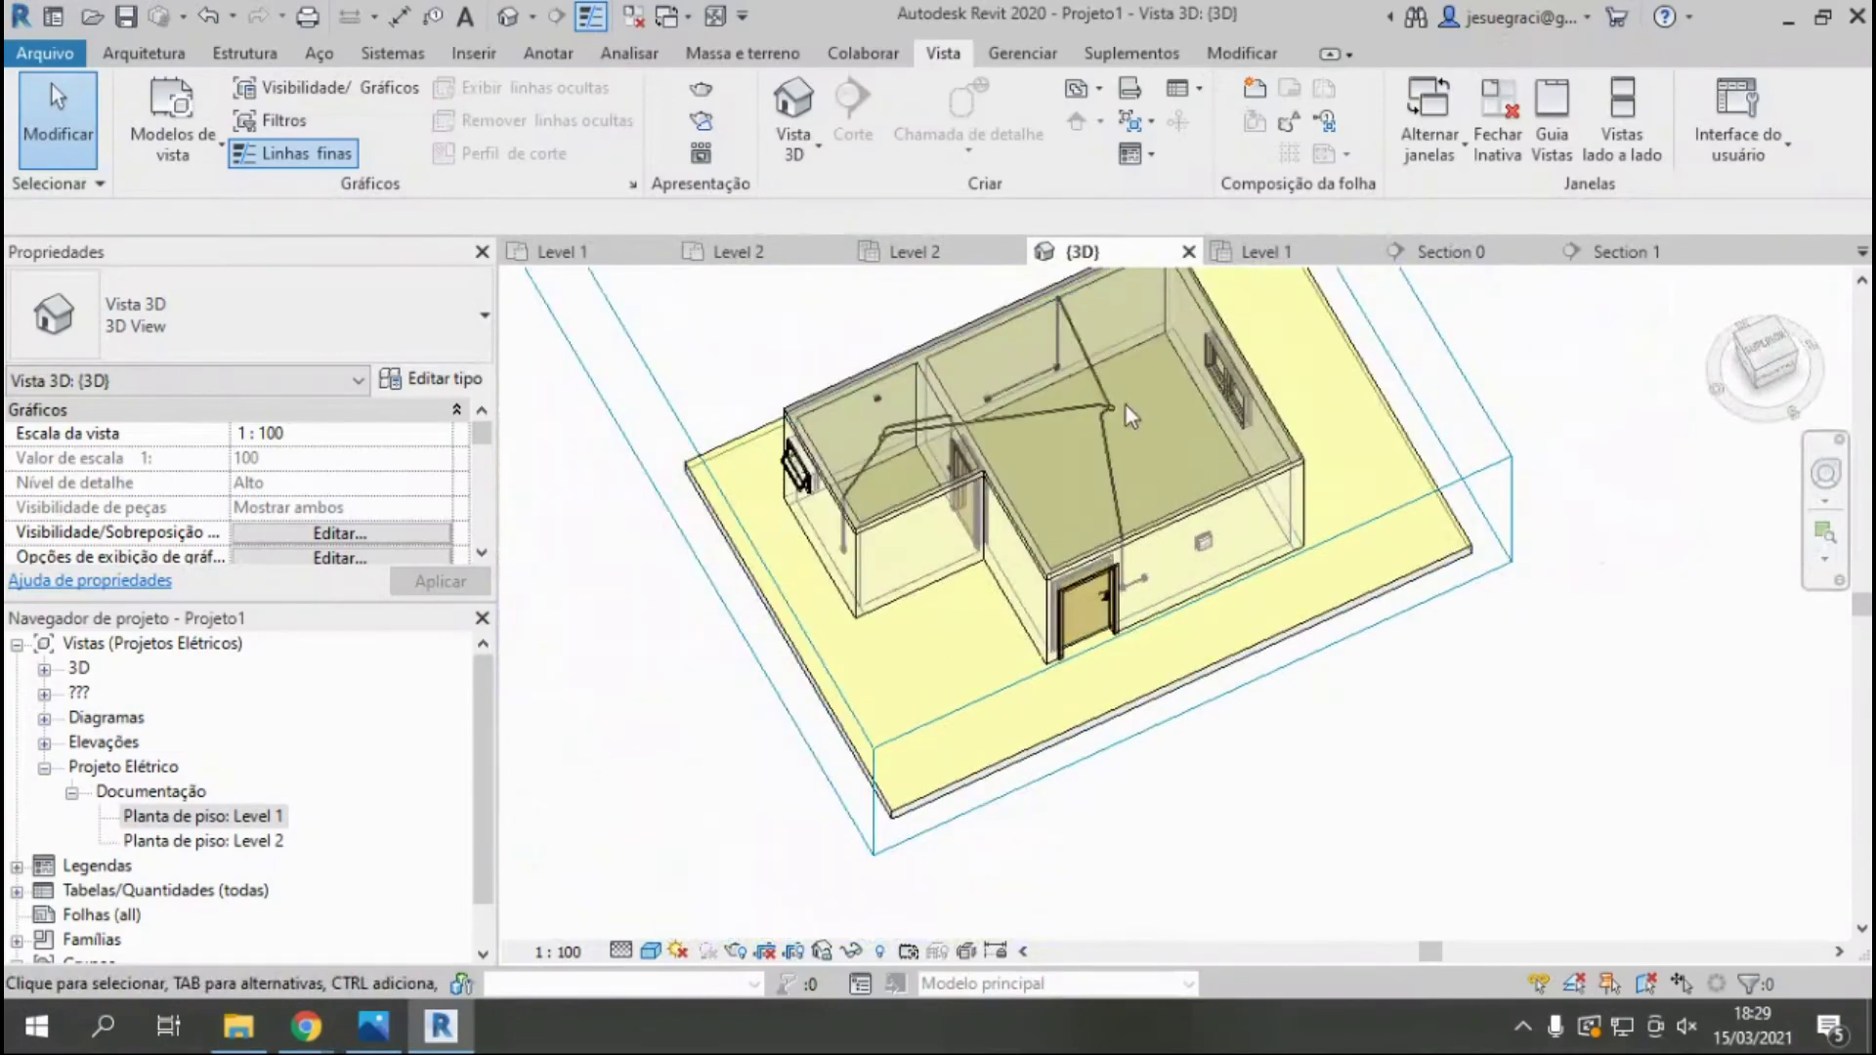
From the Level 1 plan, open the Section 0 view via its section marker.
scroll(935, 337, "up", 2)
scroll(888, 418, "up", 2)
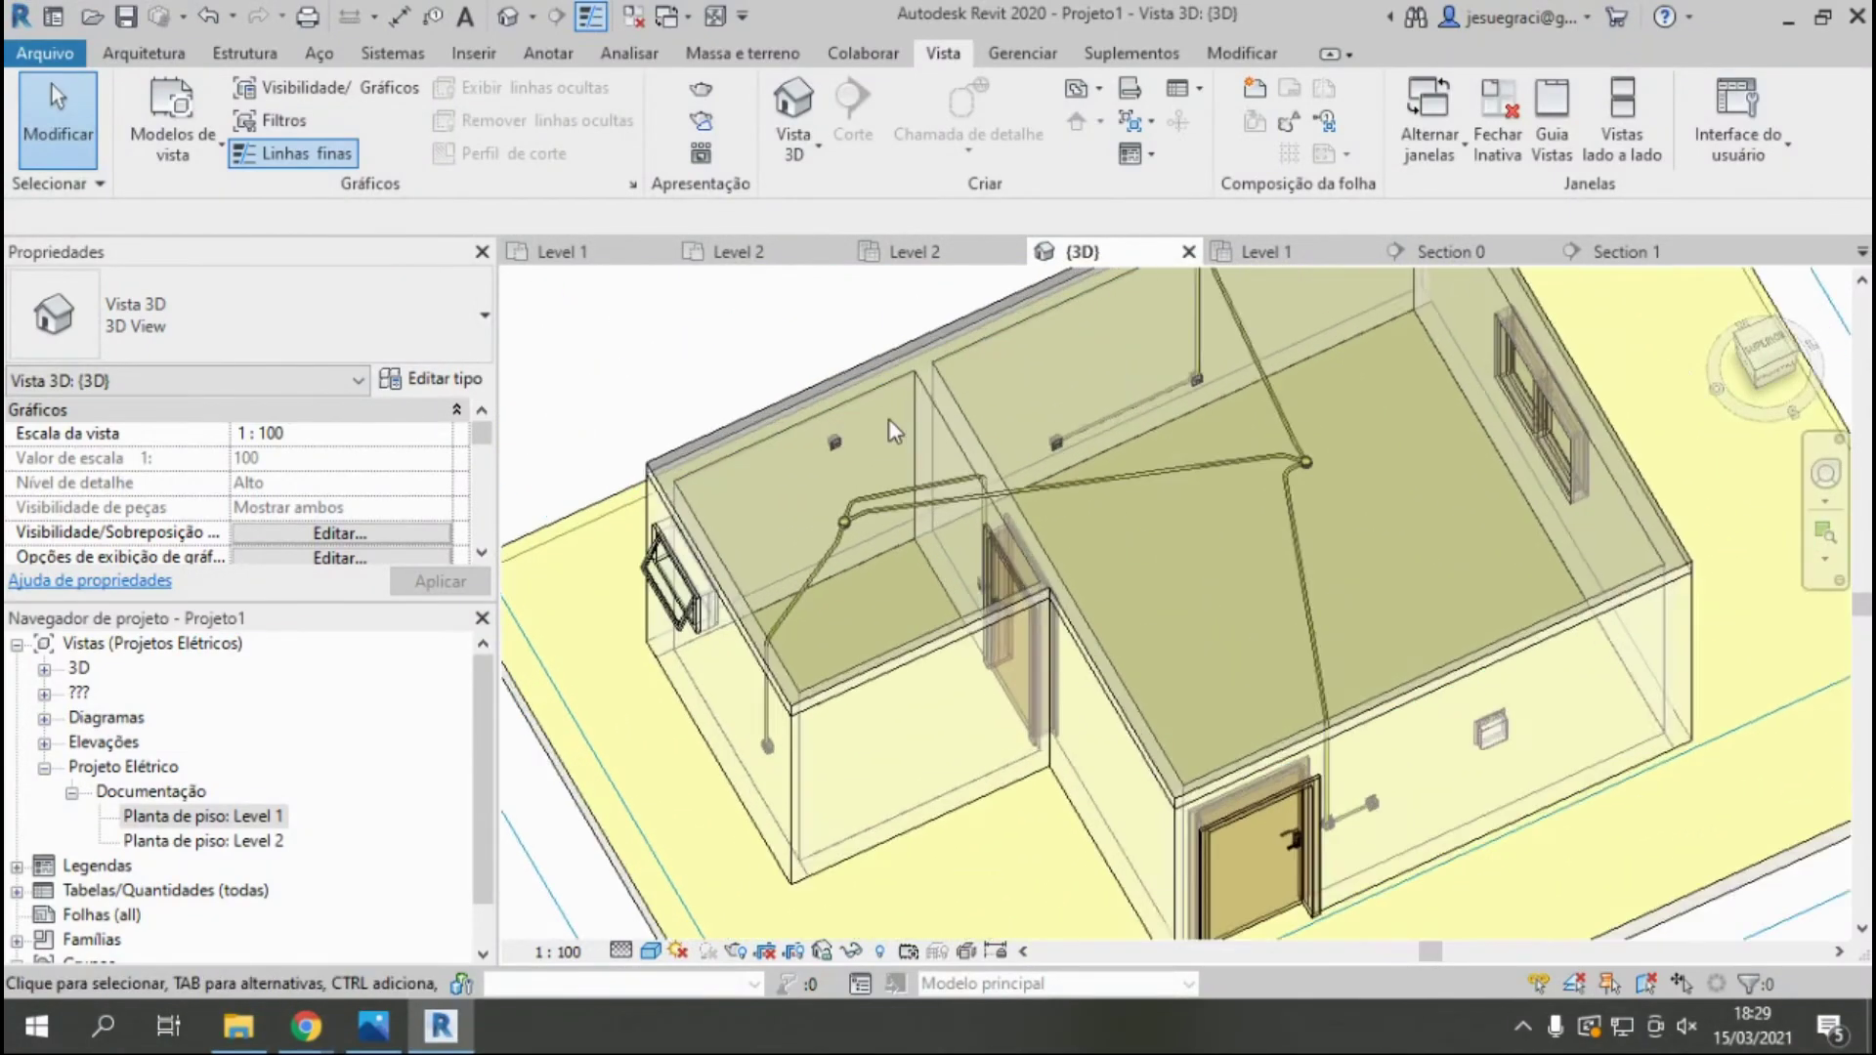
left_click(572, 252)
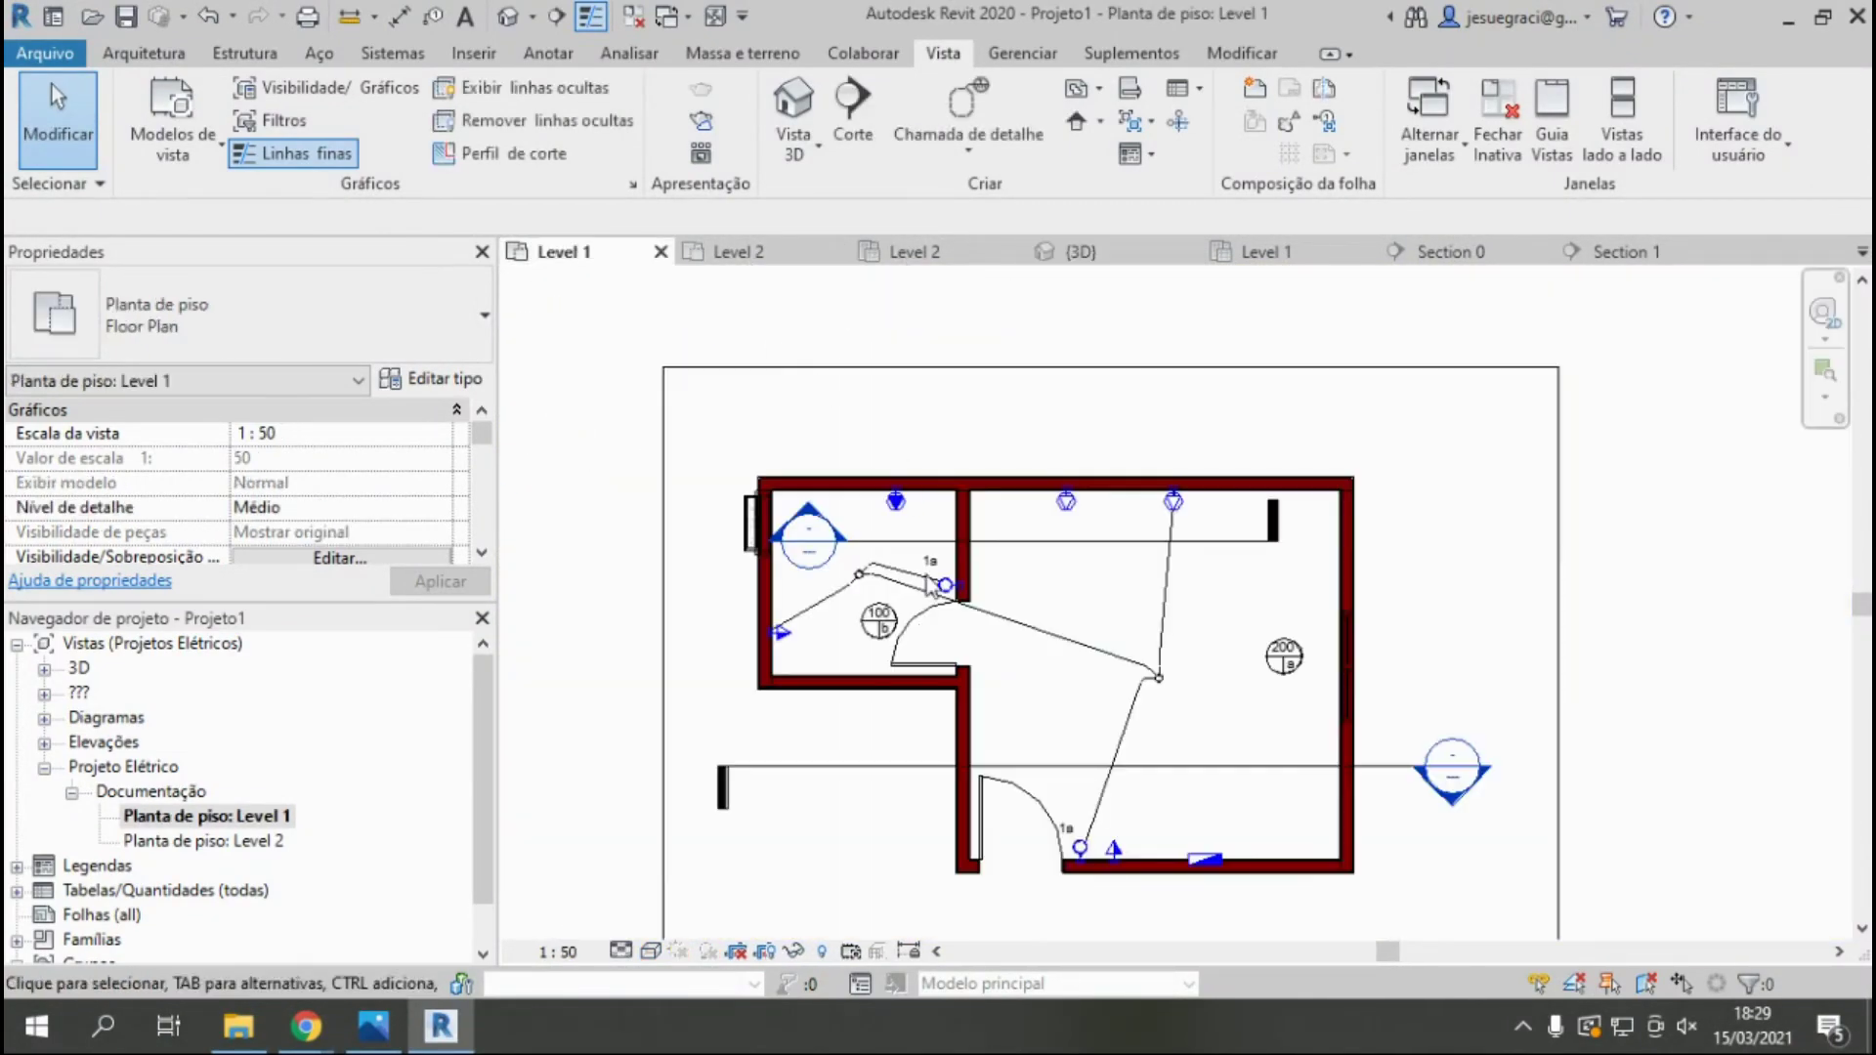
double_click(758, 473)
scroll(1153, 586, "down", 1)
scroll(1246, 577, "down", 3)
scroll(1543, 411, "down", 2)
scroll(1079, 424, "up", 2)
scroll(1078, 424, "up", 2)
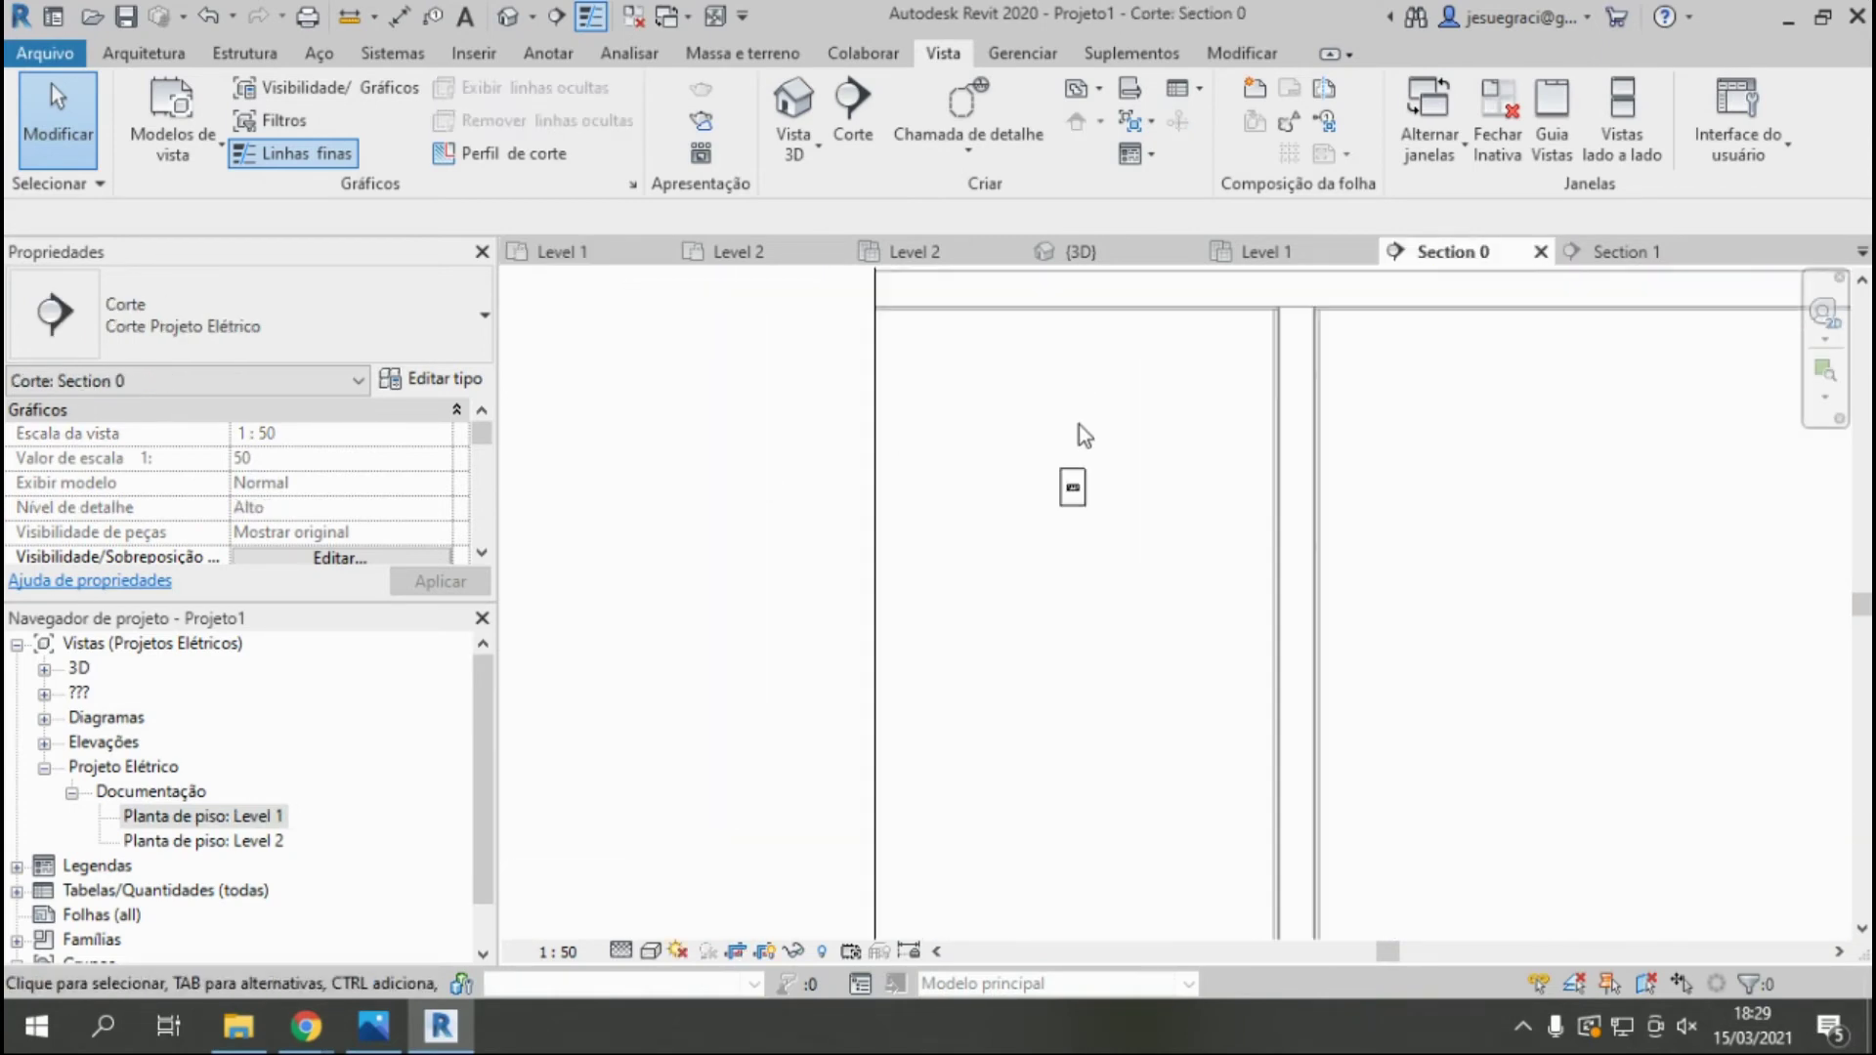
Draw a vertical conduit from the Section 0 outlet up into the ceiling slab.
right_click(1079, 488)
left_click(1133, 477)
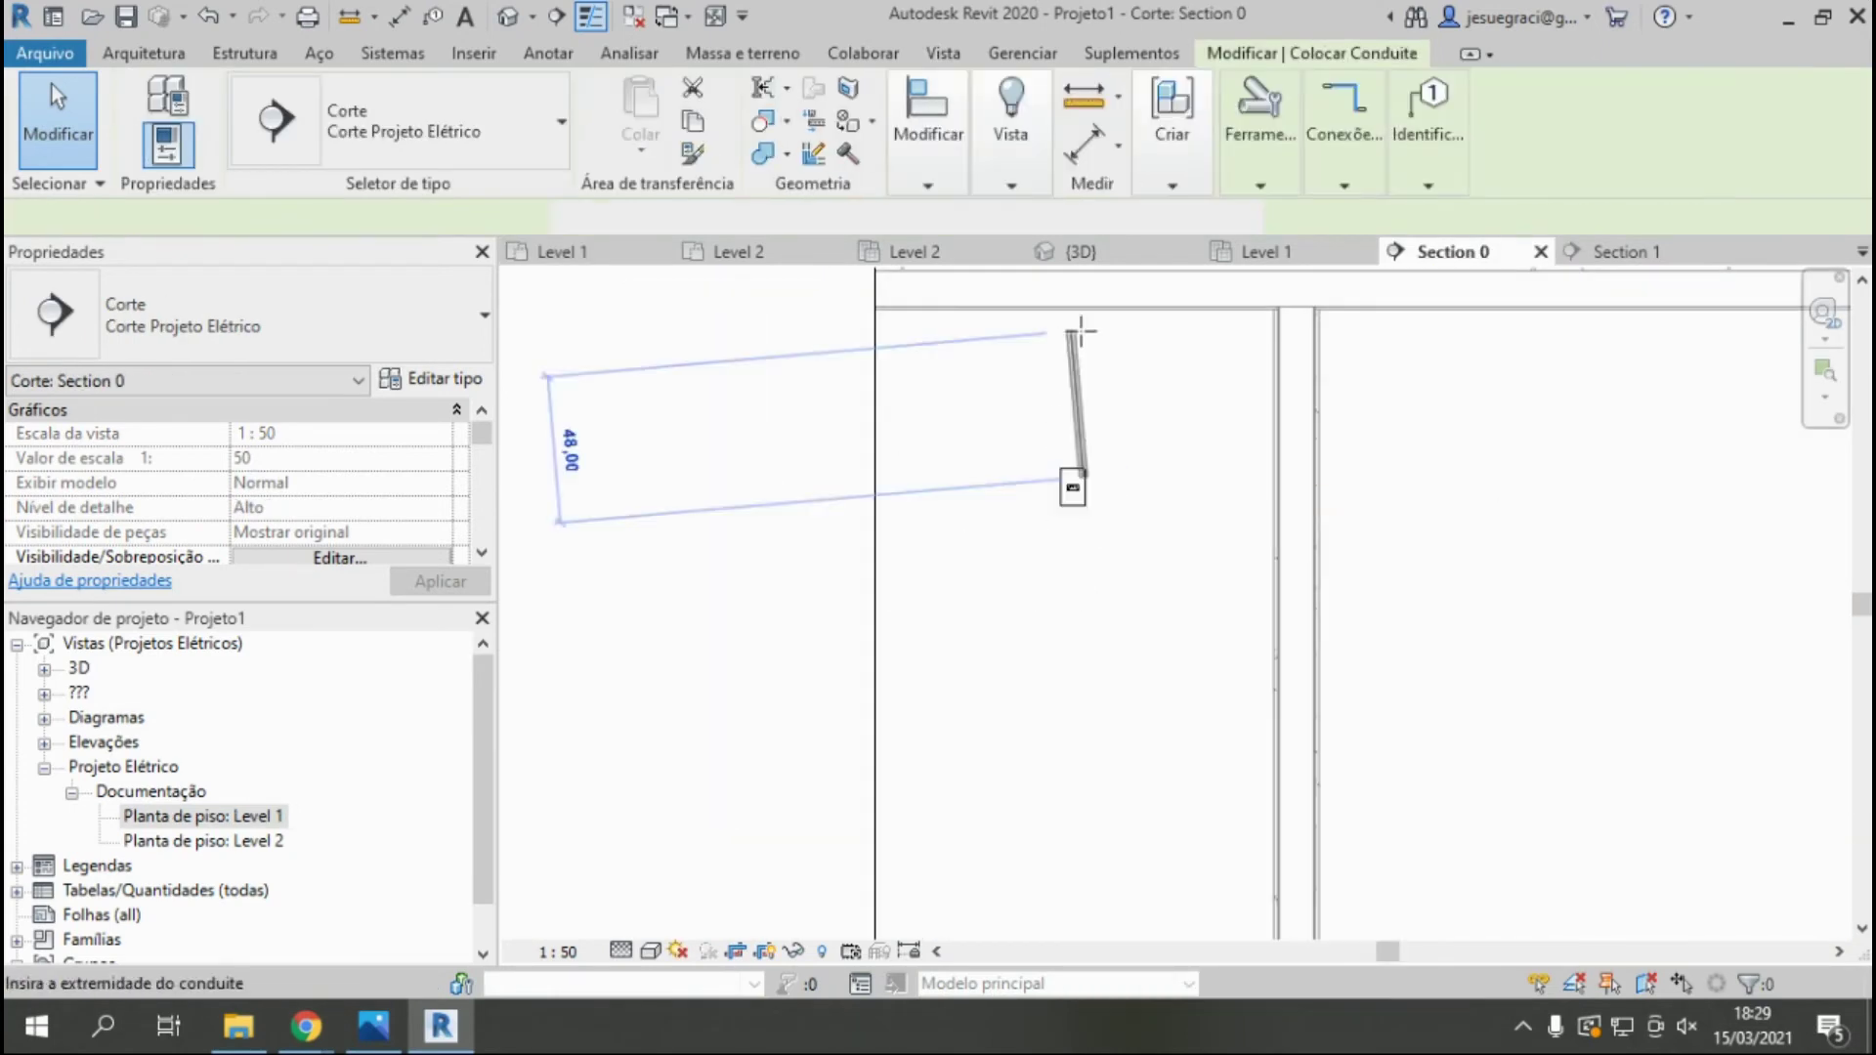
key("Escape")
key("Escape")
scroll(1072, 495, "up", 1)
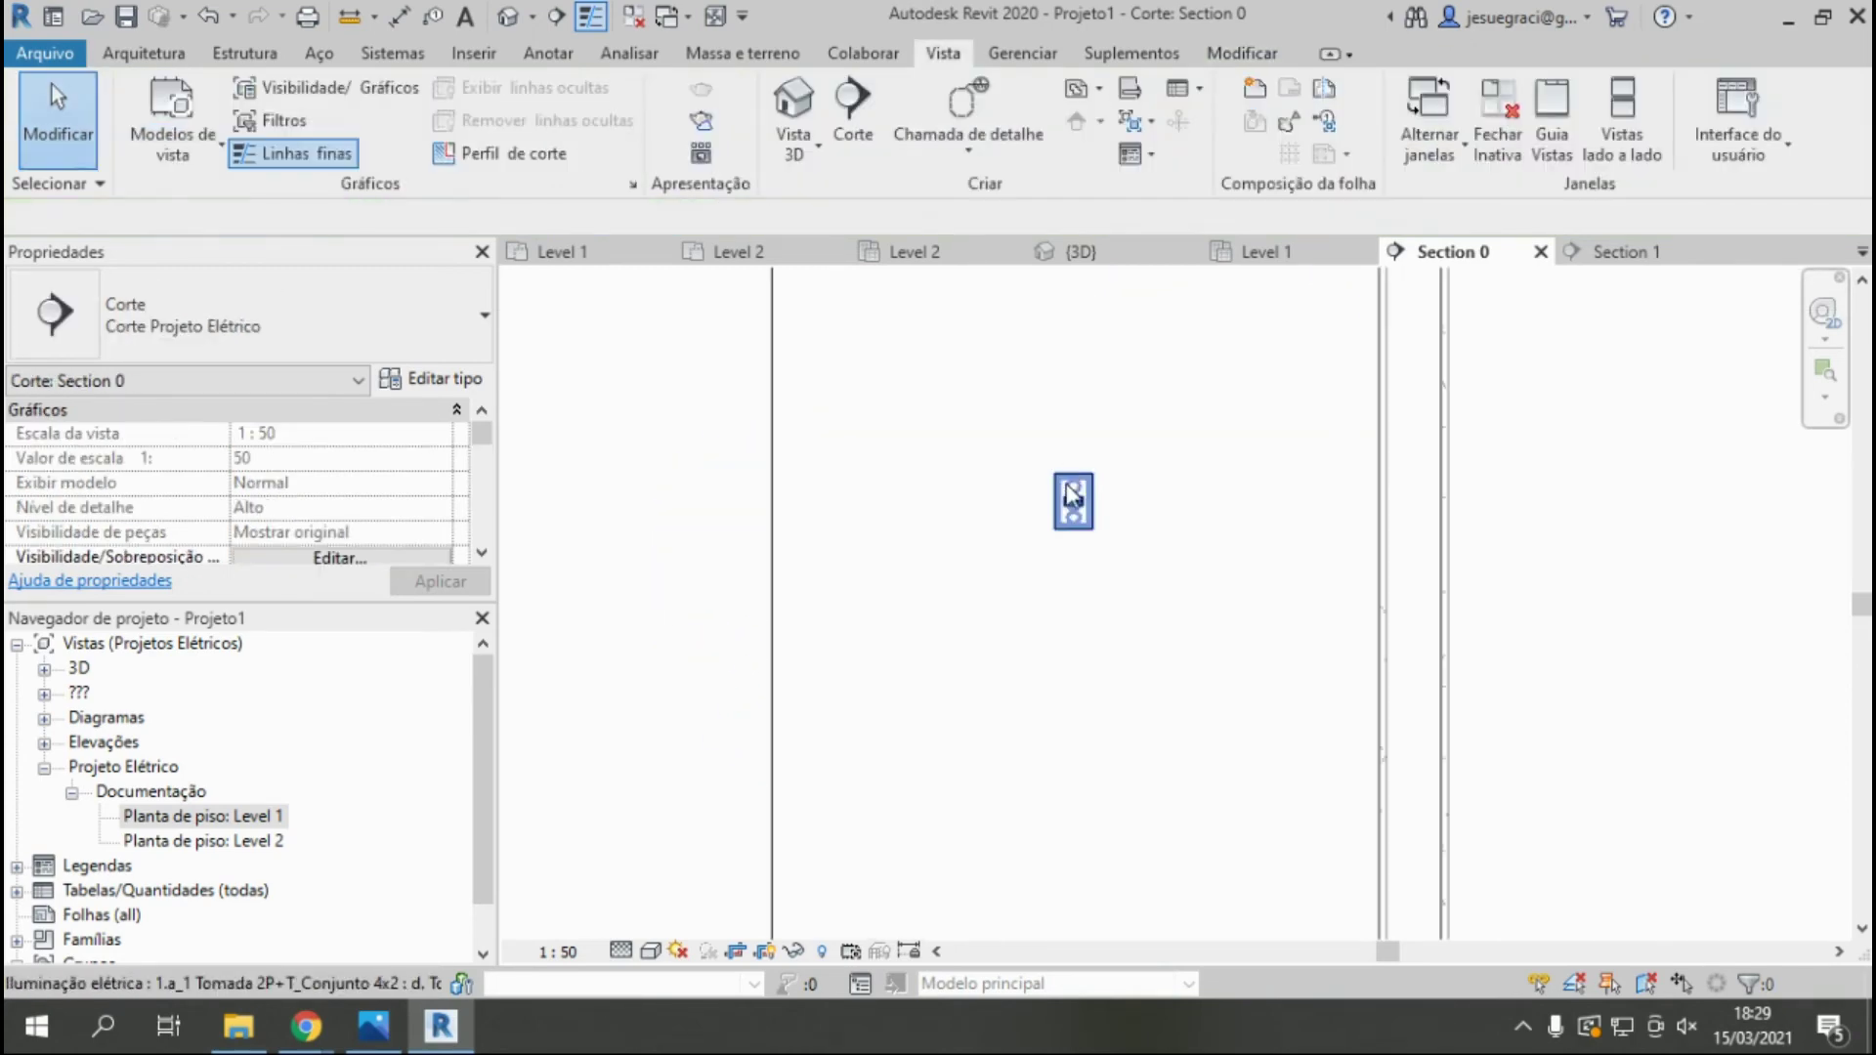
scroll(1072, 498, "up", 1)
left_click(1079, 495)
right_click(1079, 494)
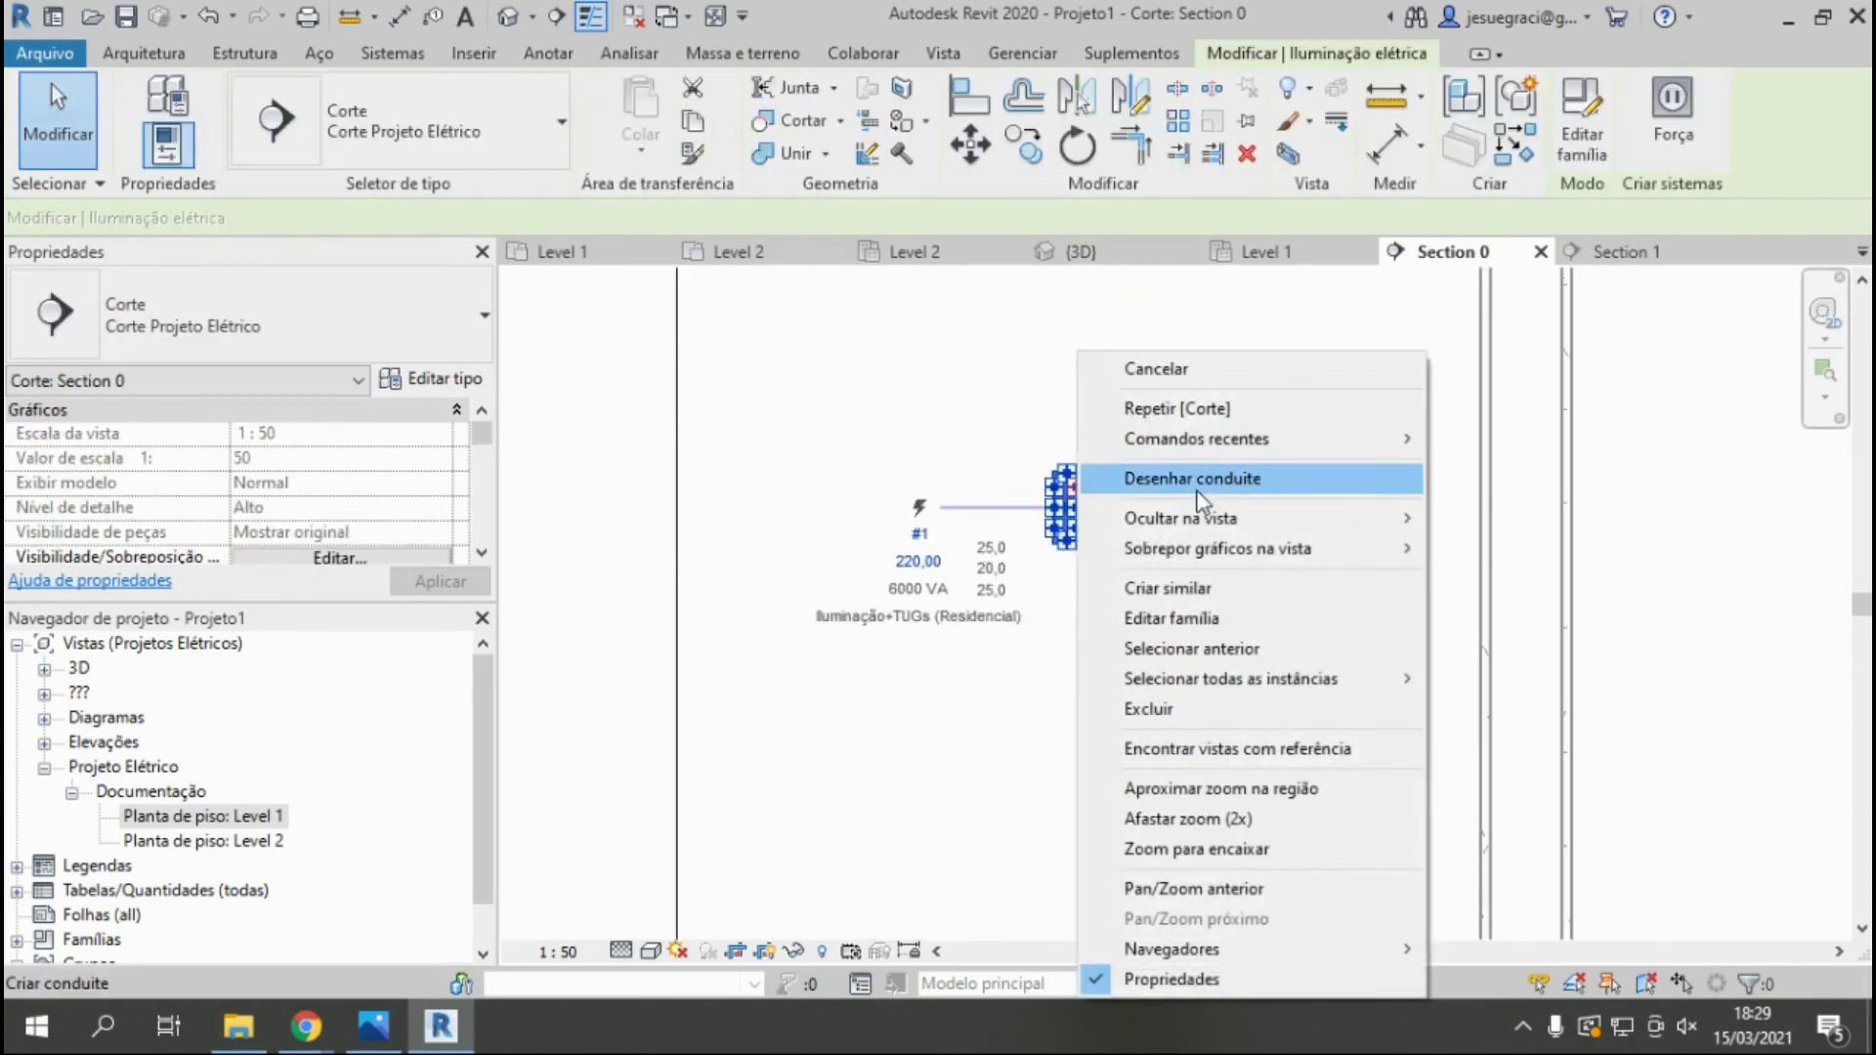
left_click(1200, 489)
scroll(1080, 391, "up", 2)
scroll(1081, 381, "up", 2)
scroll(1089, 313, "up", 1)
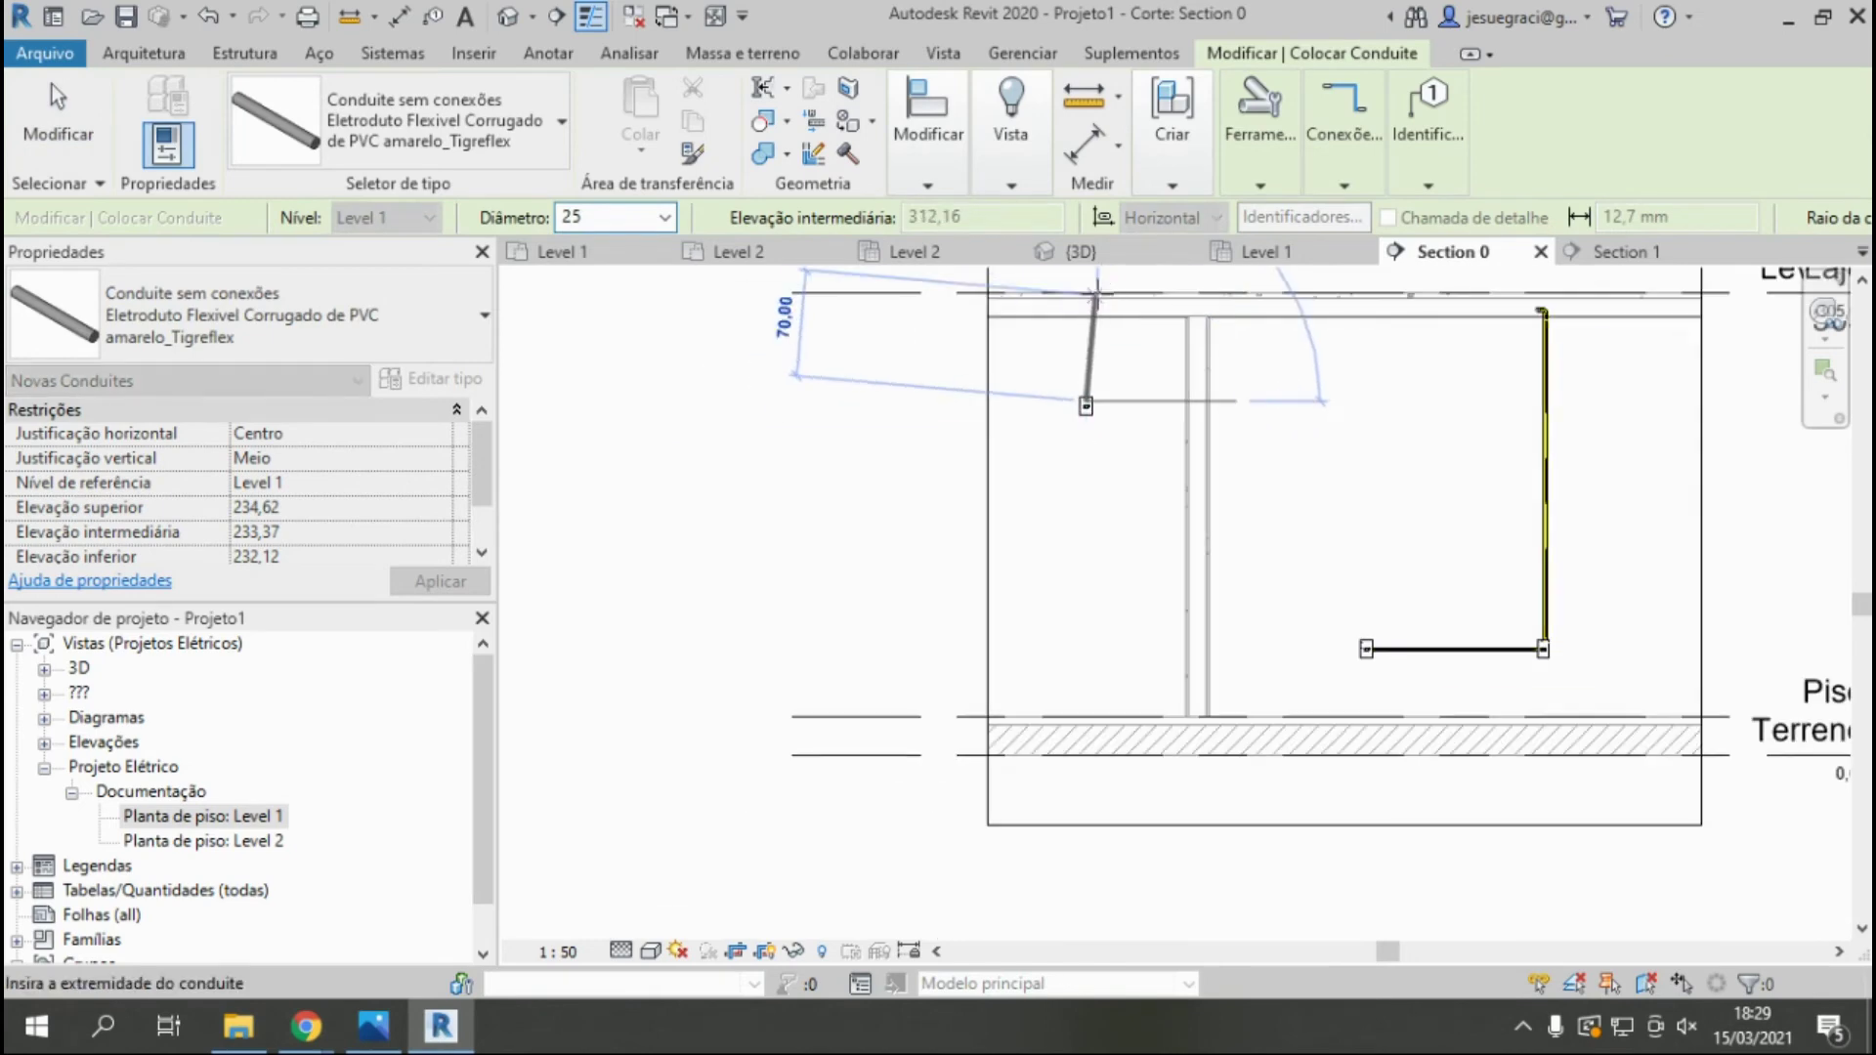
left_click(1086, 313)
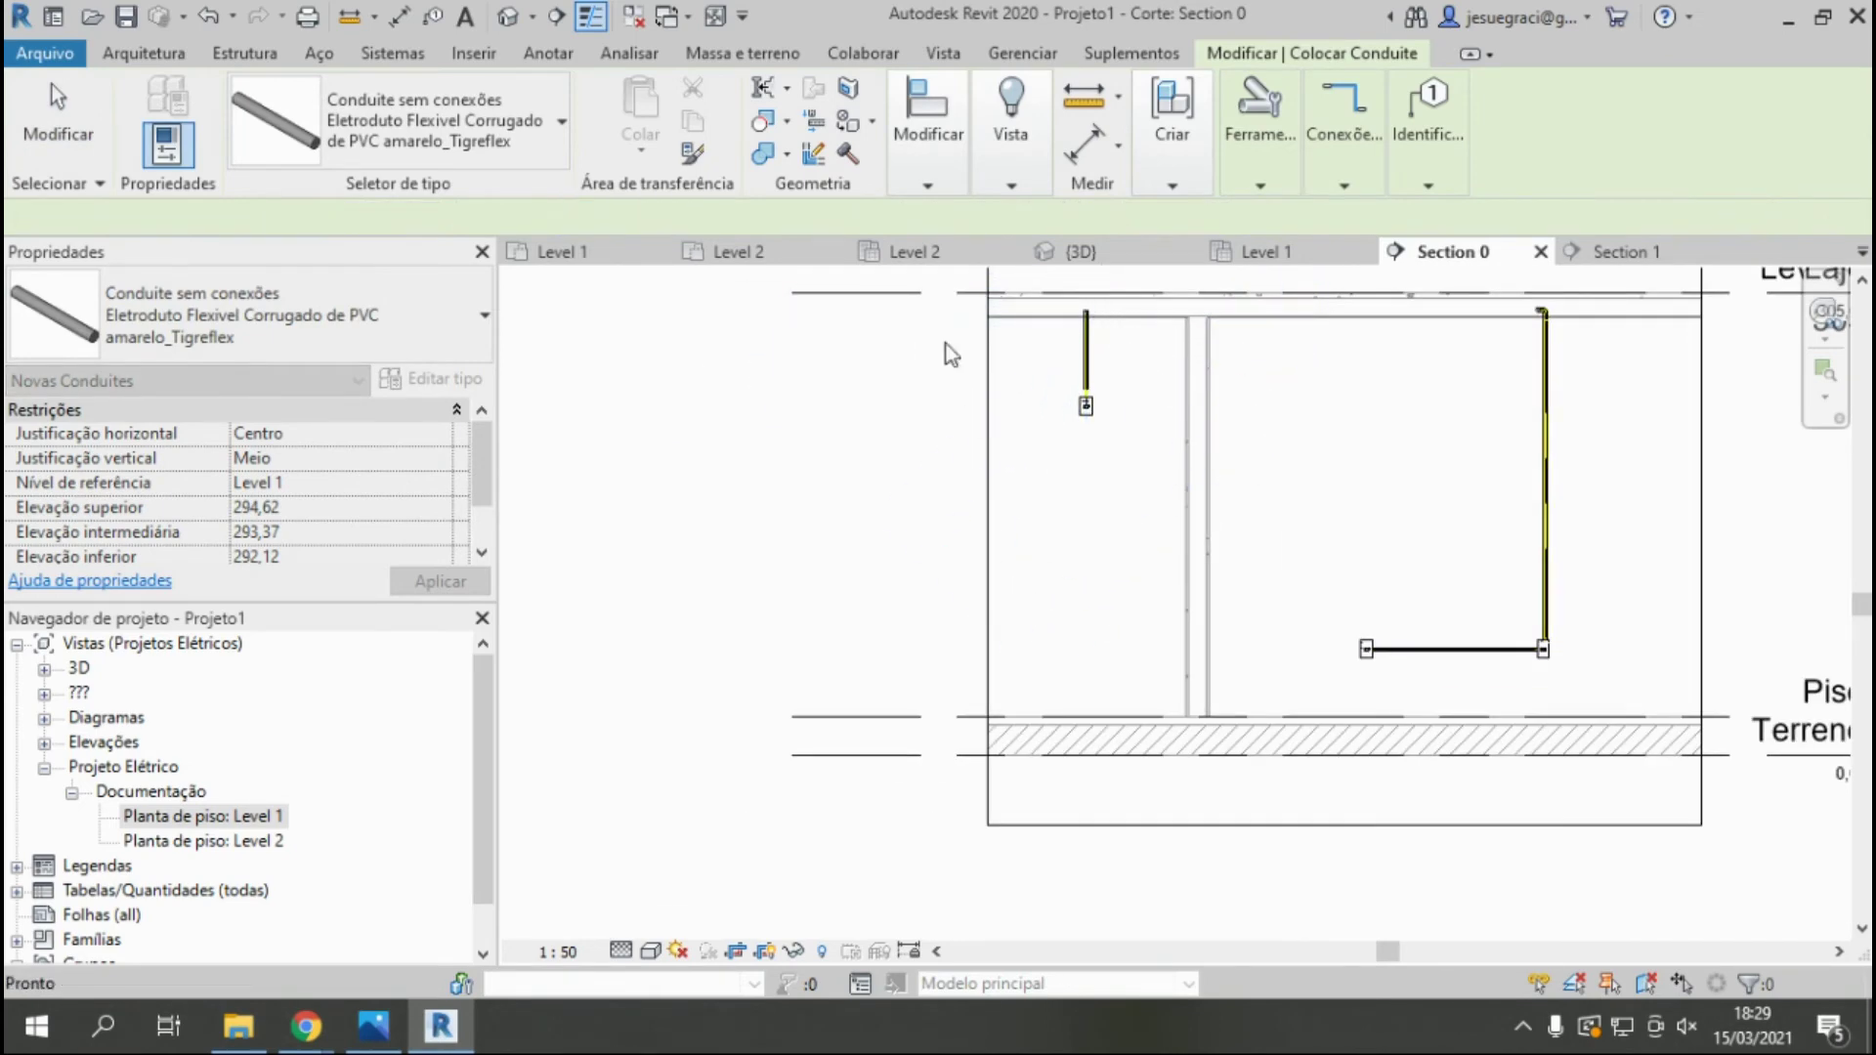
left_click(586, 252)
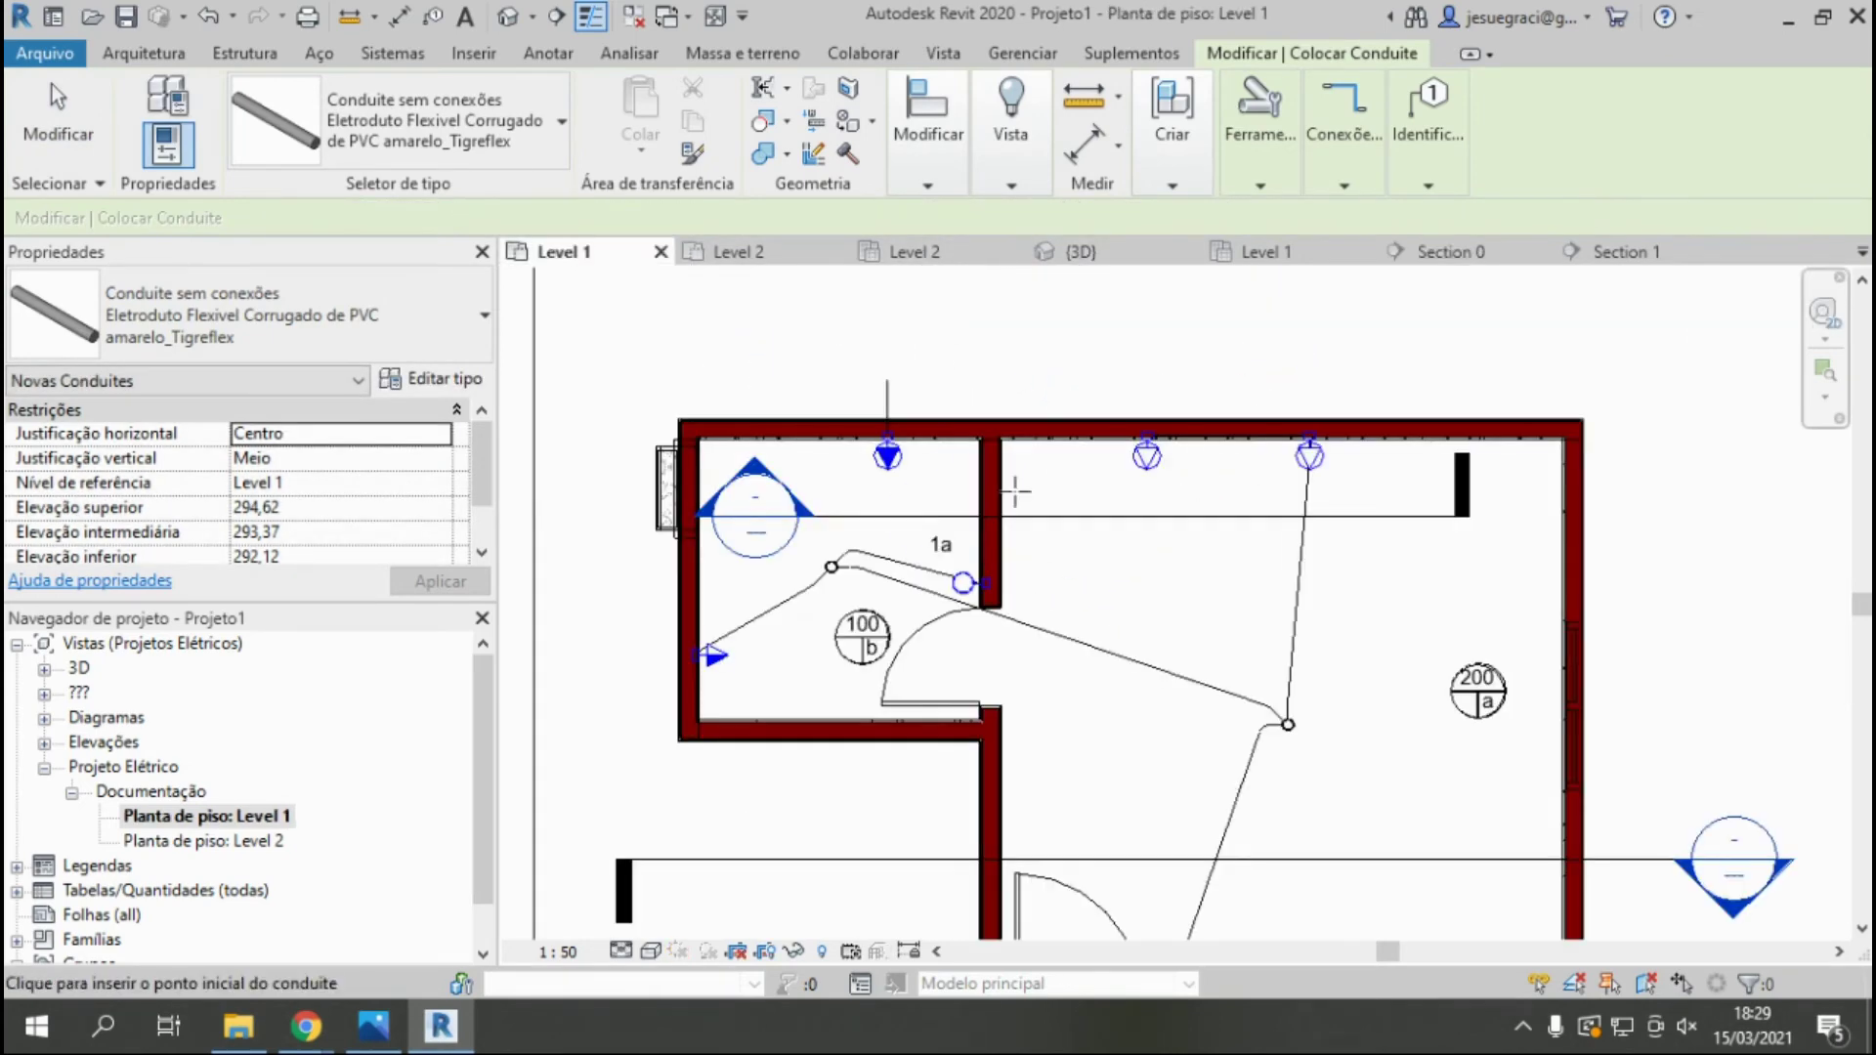
Inspect an existing conduit on the Level 1 plan, then clear the selection.
scroll(894, 420, "up", 2)
key("Escape")
left_click(903, 395)
key("Escape")
scroll(823, 625, "up", 2)
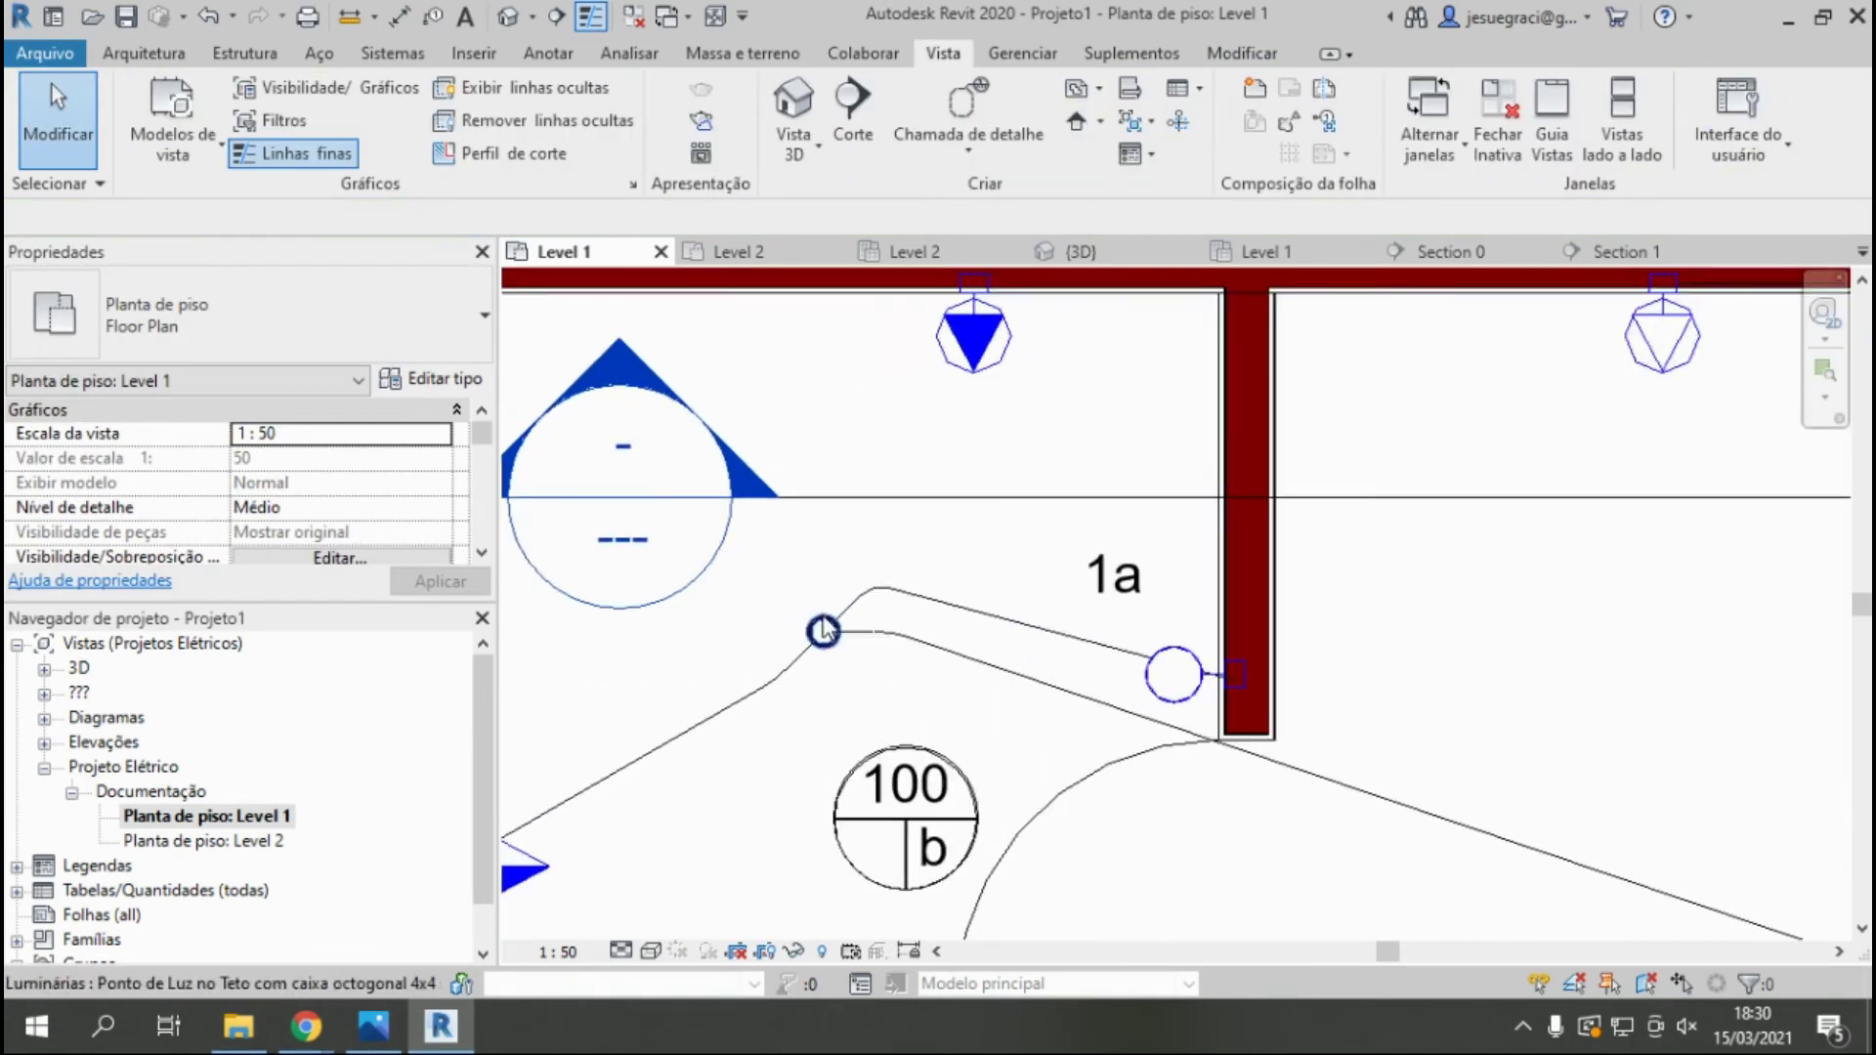
Route a conduit from room 1a's ceiling light to the top-wall outlet connector.
left_click(824, 633)
right_click(823, 635)
left_click(816, 483)
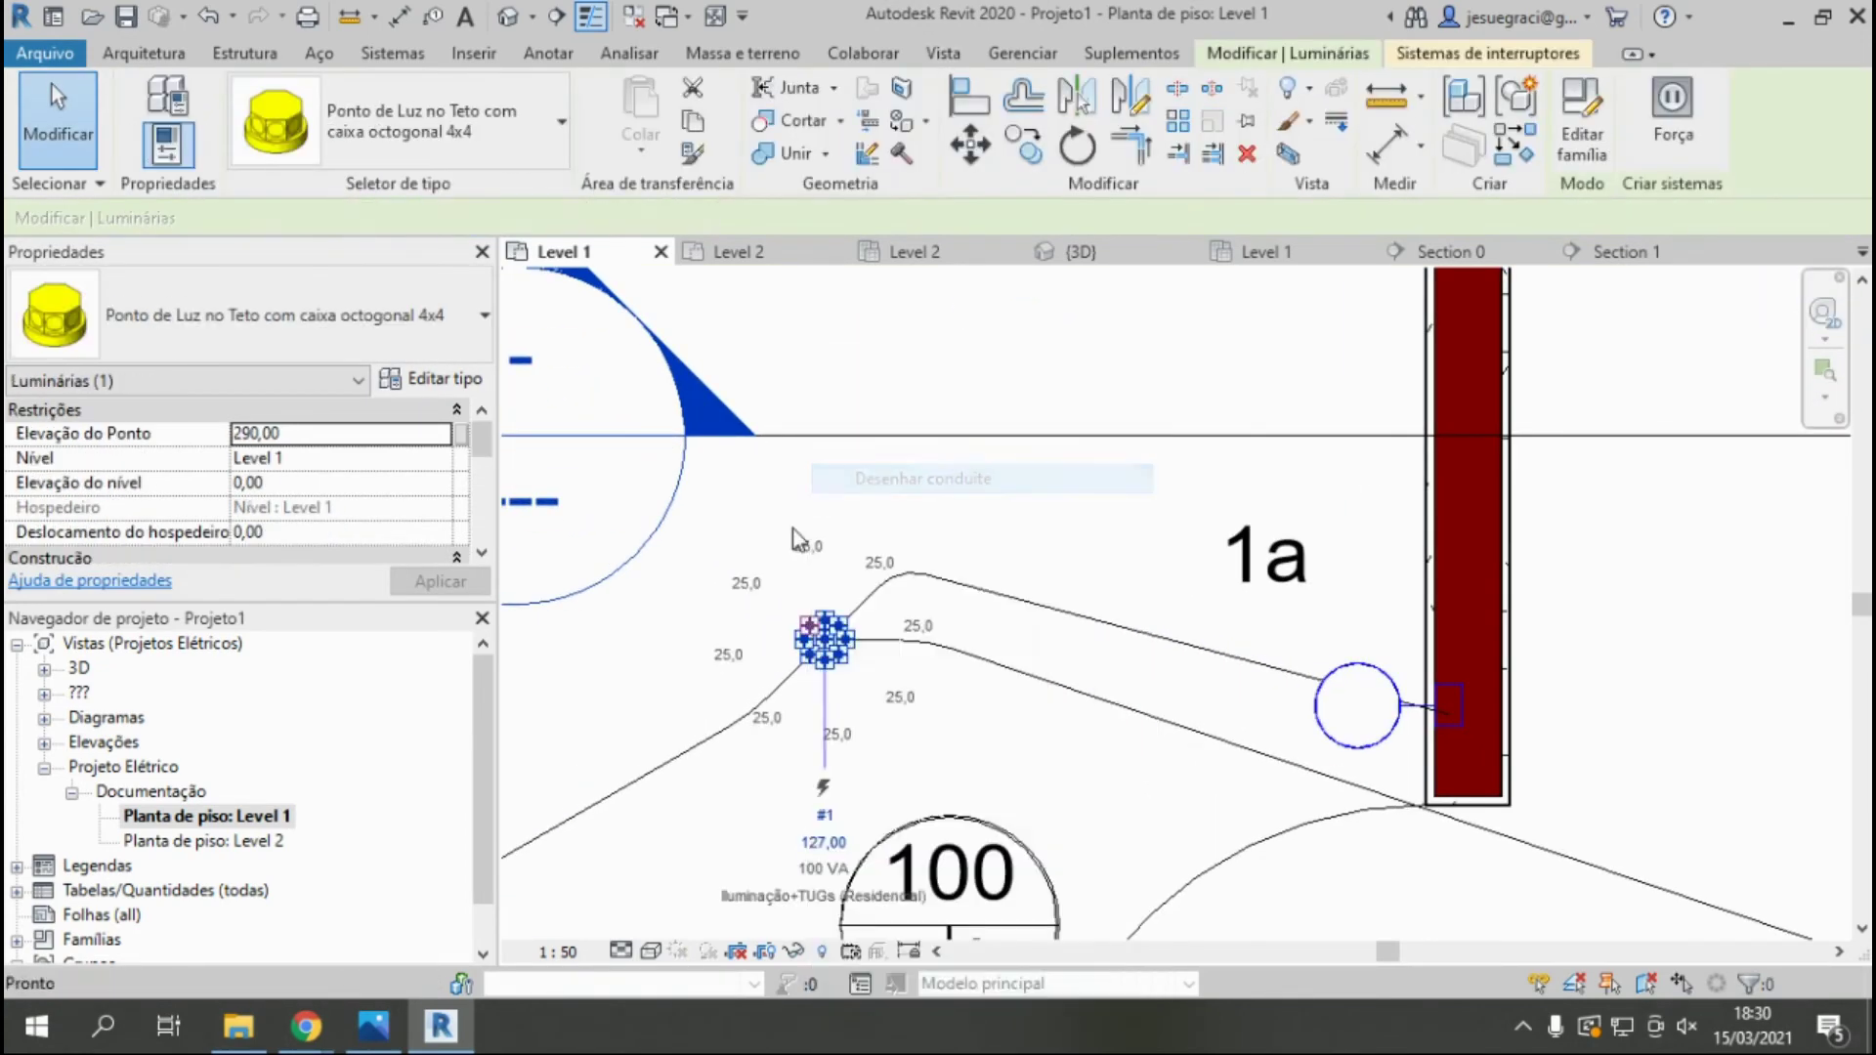
scroll(869, 440, "down", 1)
scroll(938, 352, "down", 3)
scroll(979, 303, "up", 3)
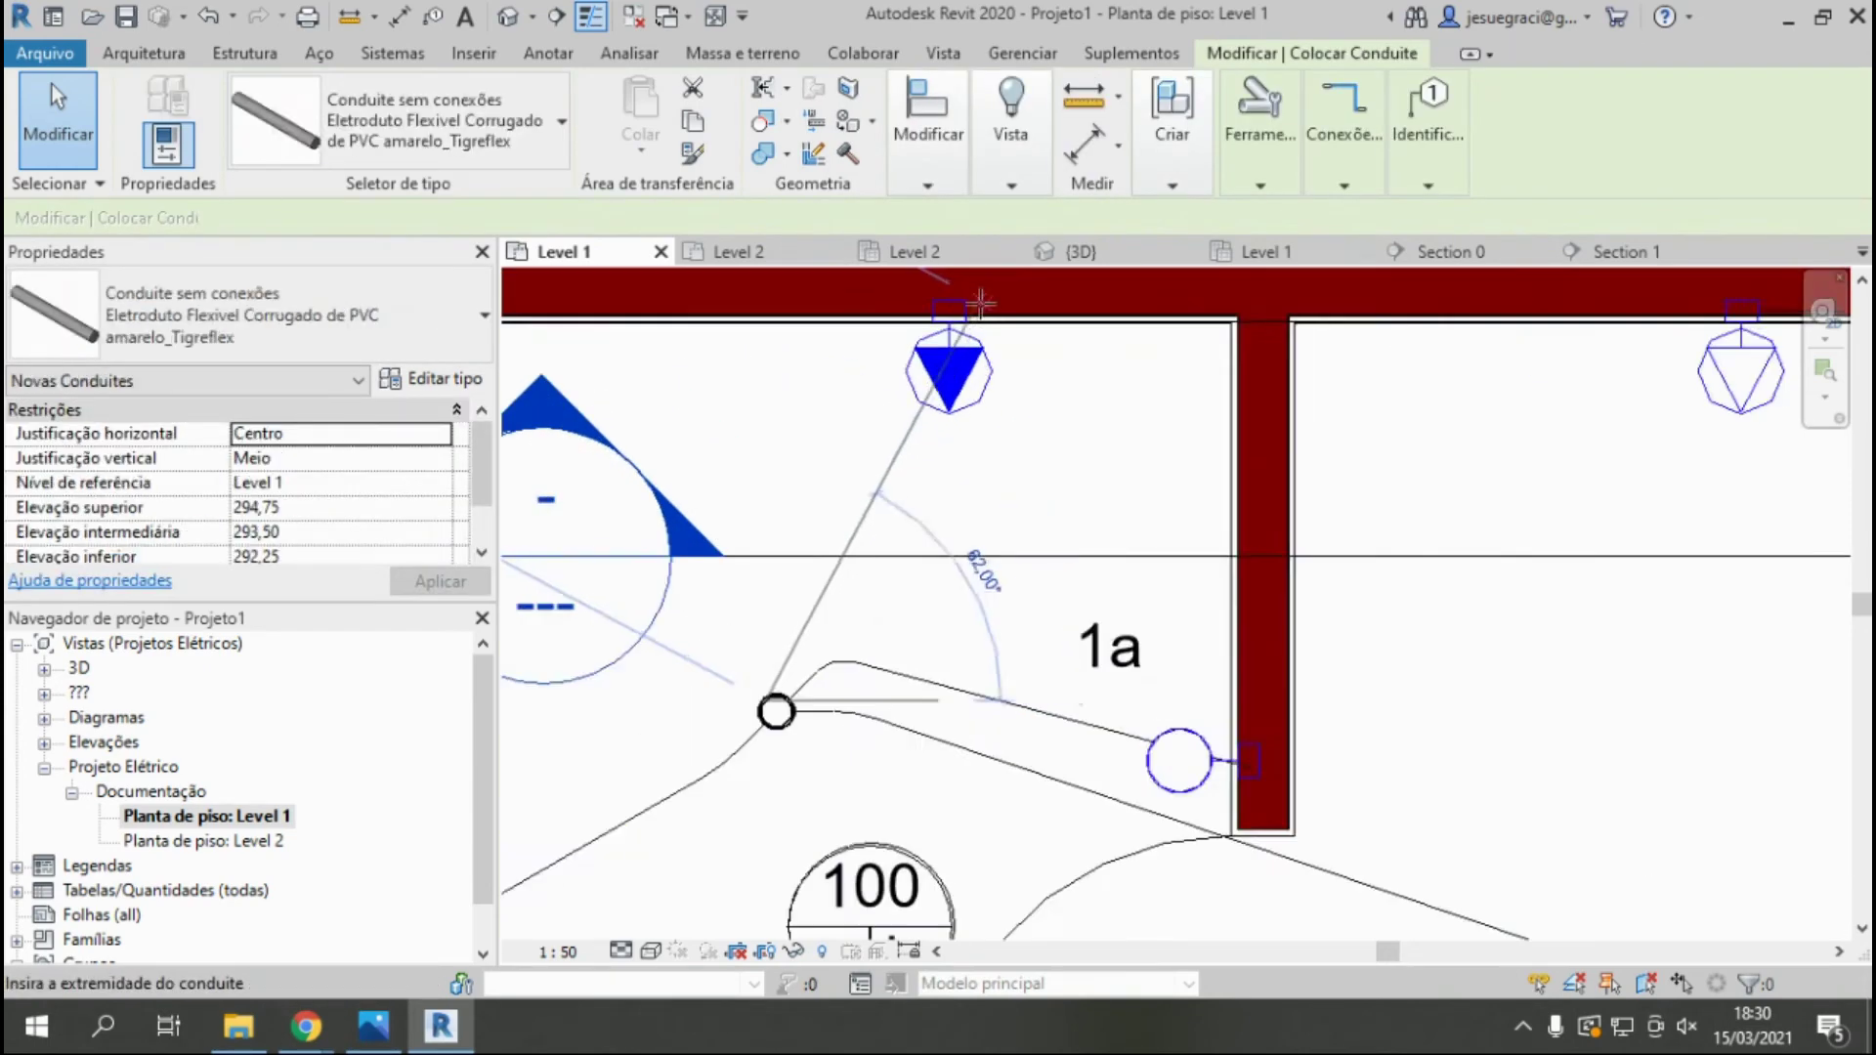
scroll(980, 302, "up", 1)
left_click(941, 314)
left_click(899, 626)
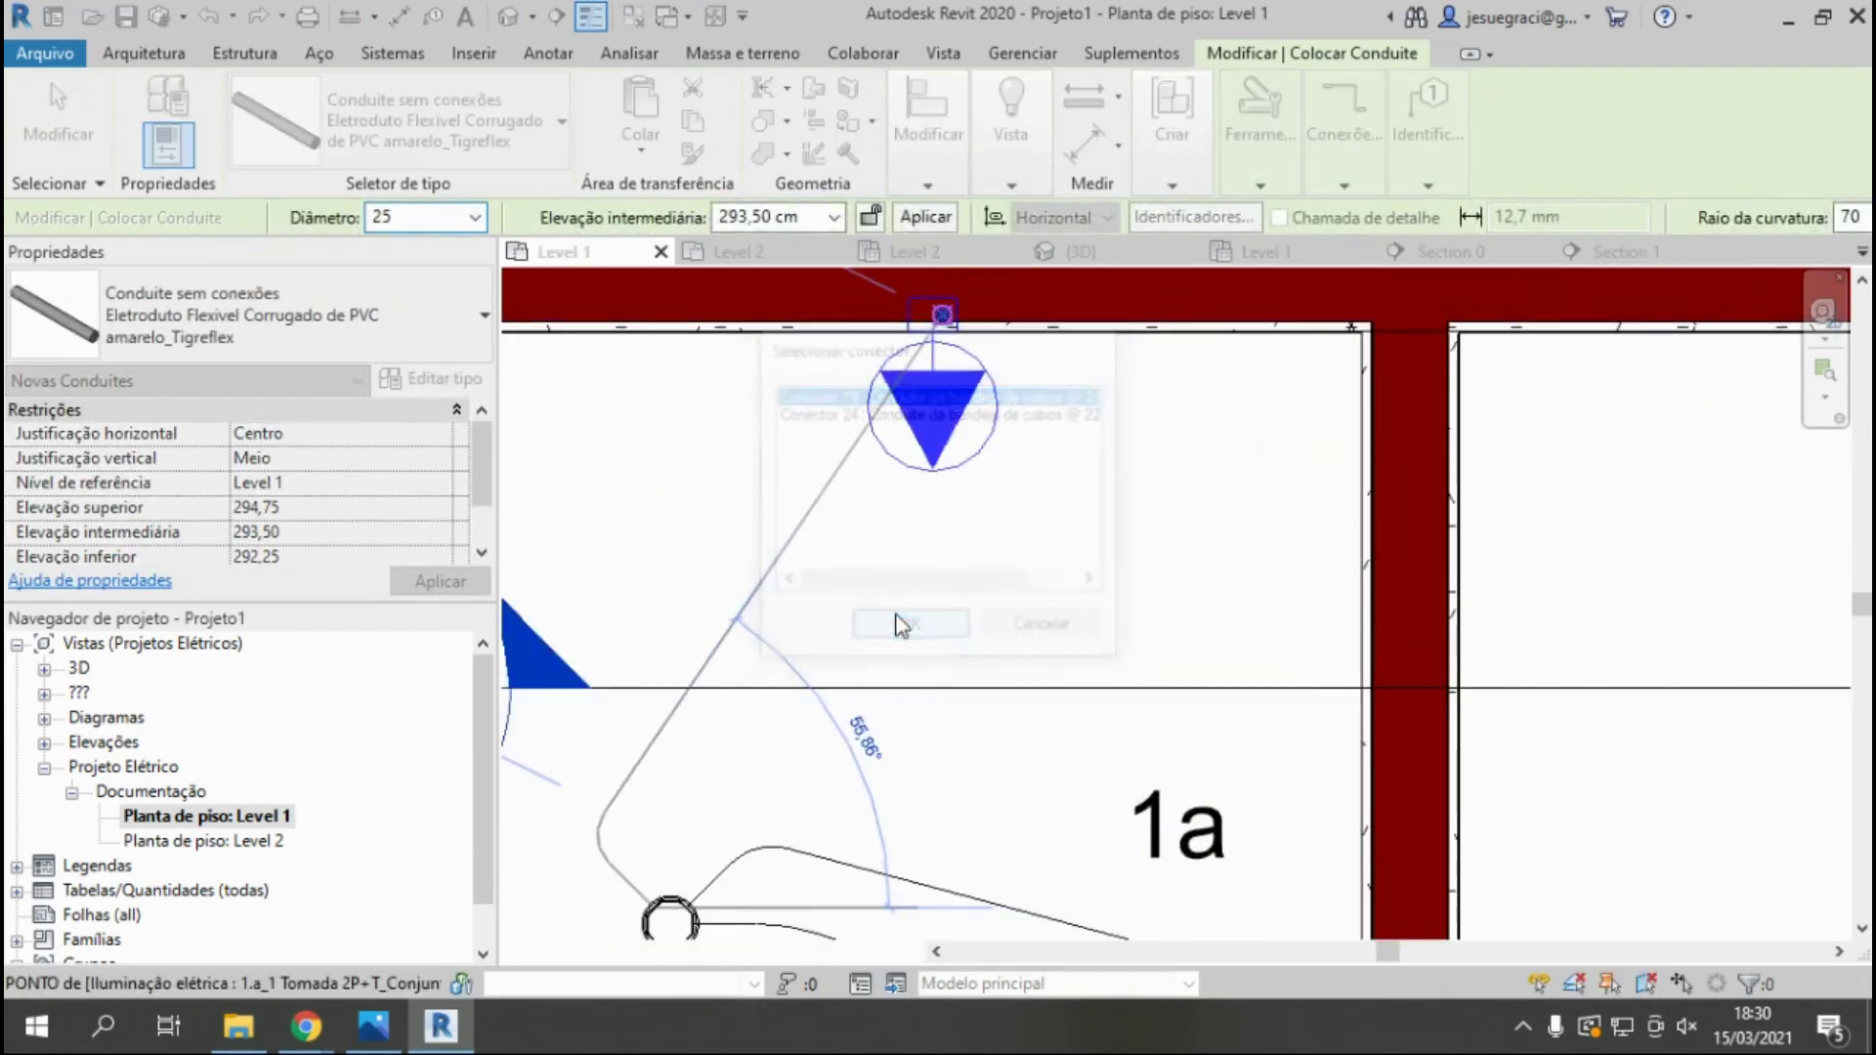
key("Escape")
key("Escape")
left_click(1075, 251)
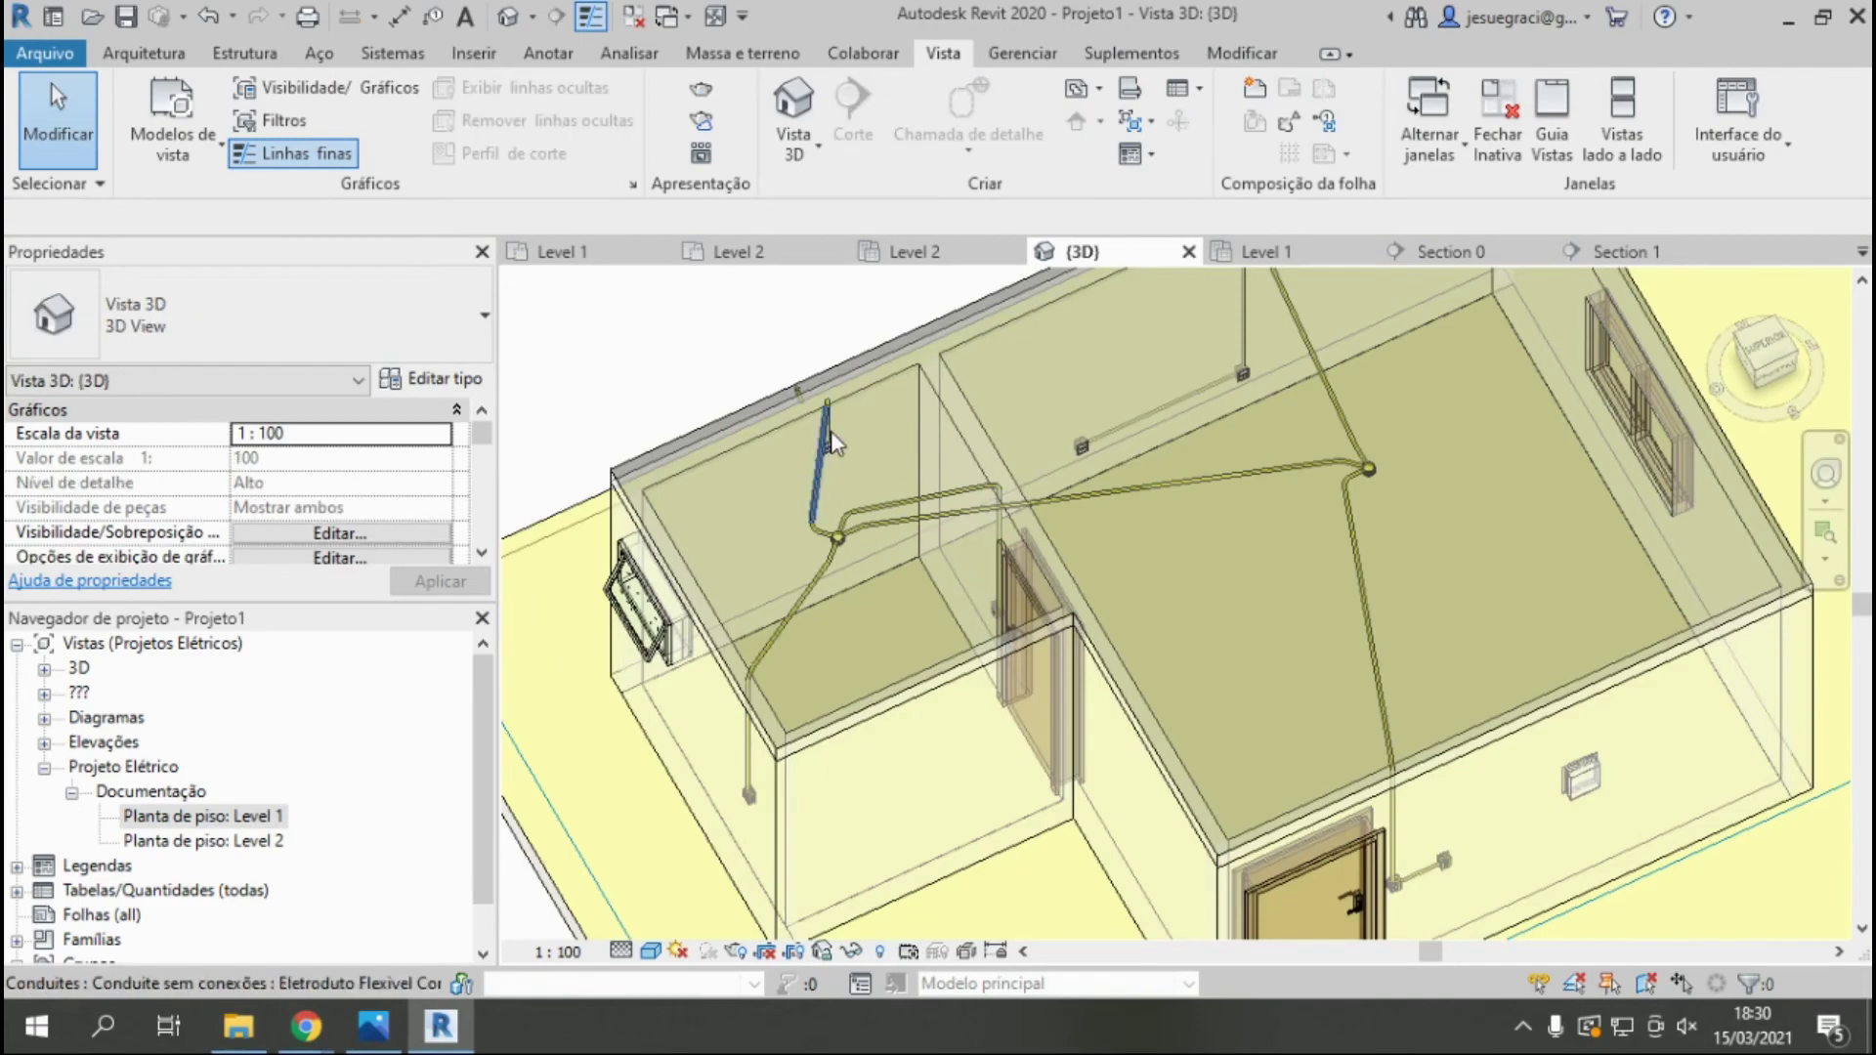
Inspect a conduit elbow and orbit the 3D model to review the room's conduits.
scroll(831, 432, "up", 3)
left_click(748, 320)
key("Escape")
mouse_move(947, 497)
middle_mouse_down("shift")
mouse_move(923, 446)
mouse_move(1046, 543)
middle_mouse_up("shift")
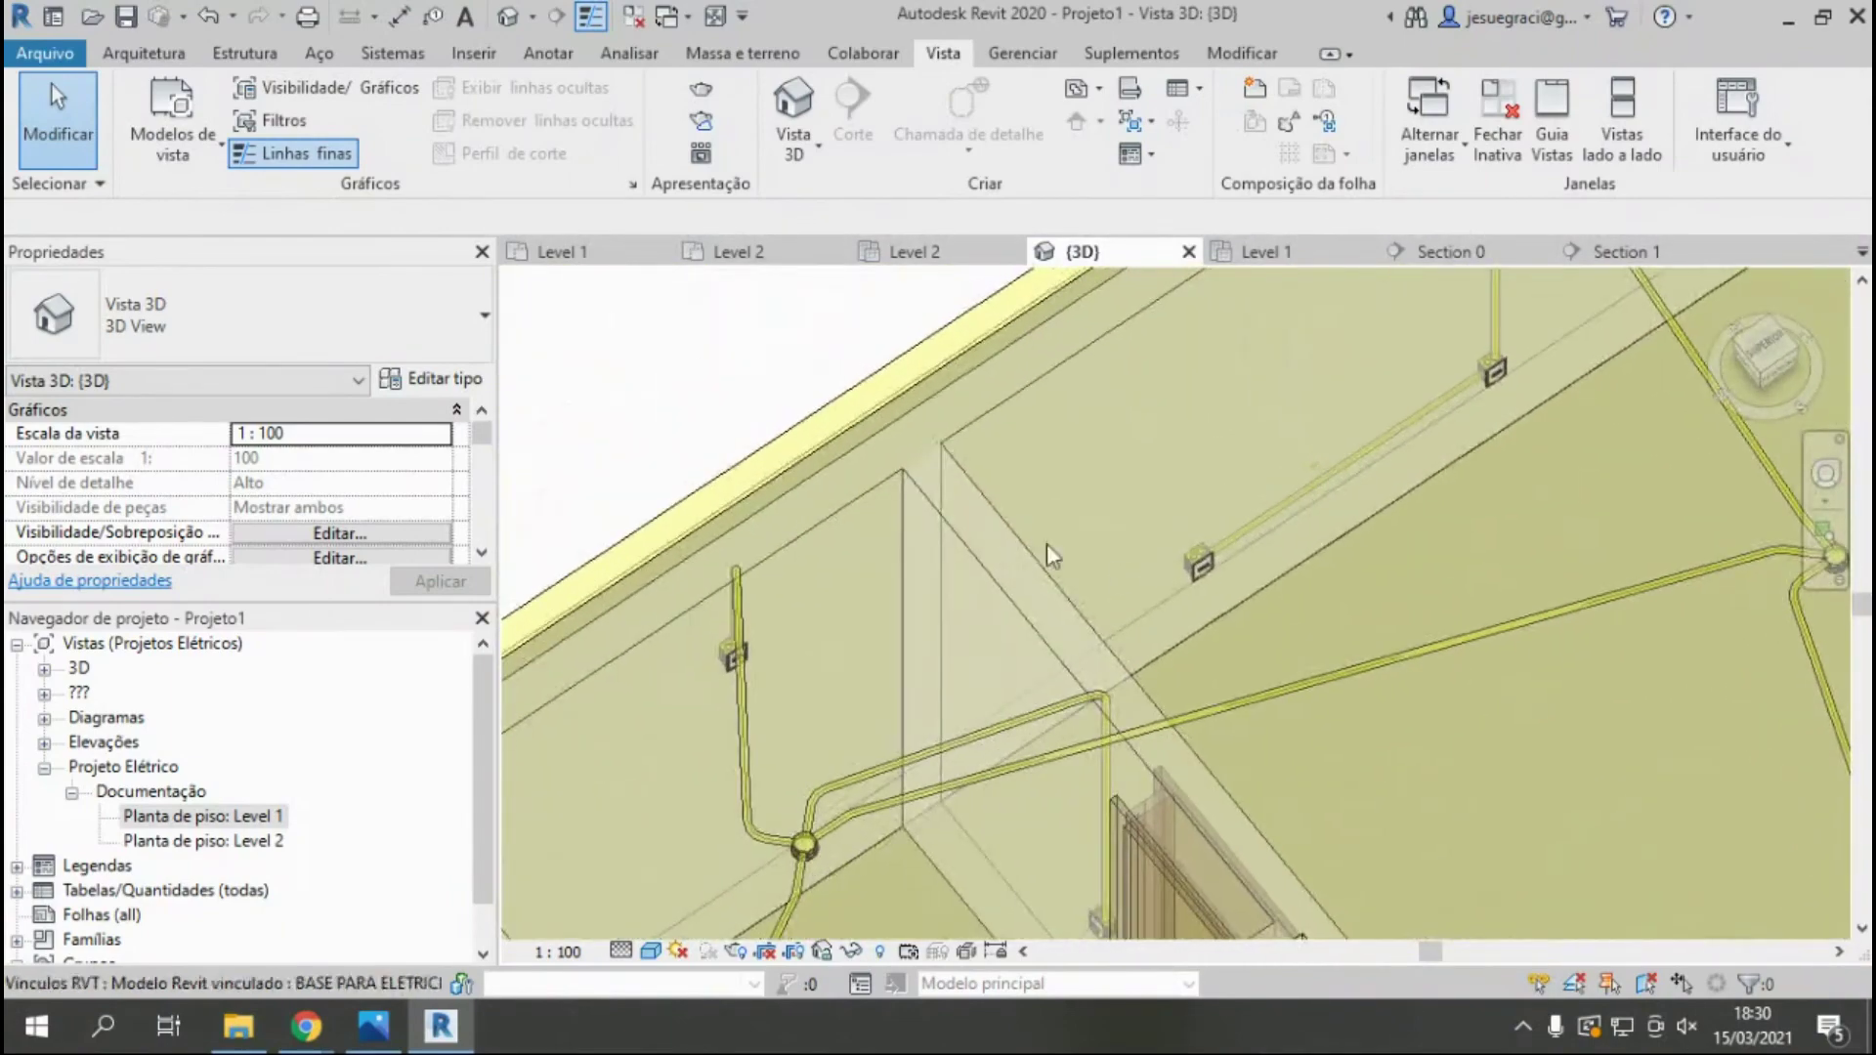
scroll(1281, 594, "down", 2)
scroll(1282, 594, "down", 3)
scroll(1574, 636, "up", 4)
scroll(1333, 502, "up", 2)
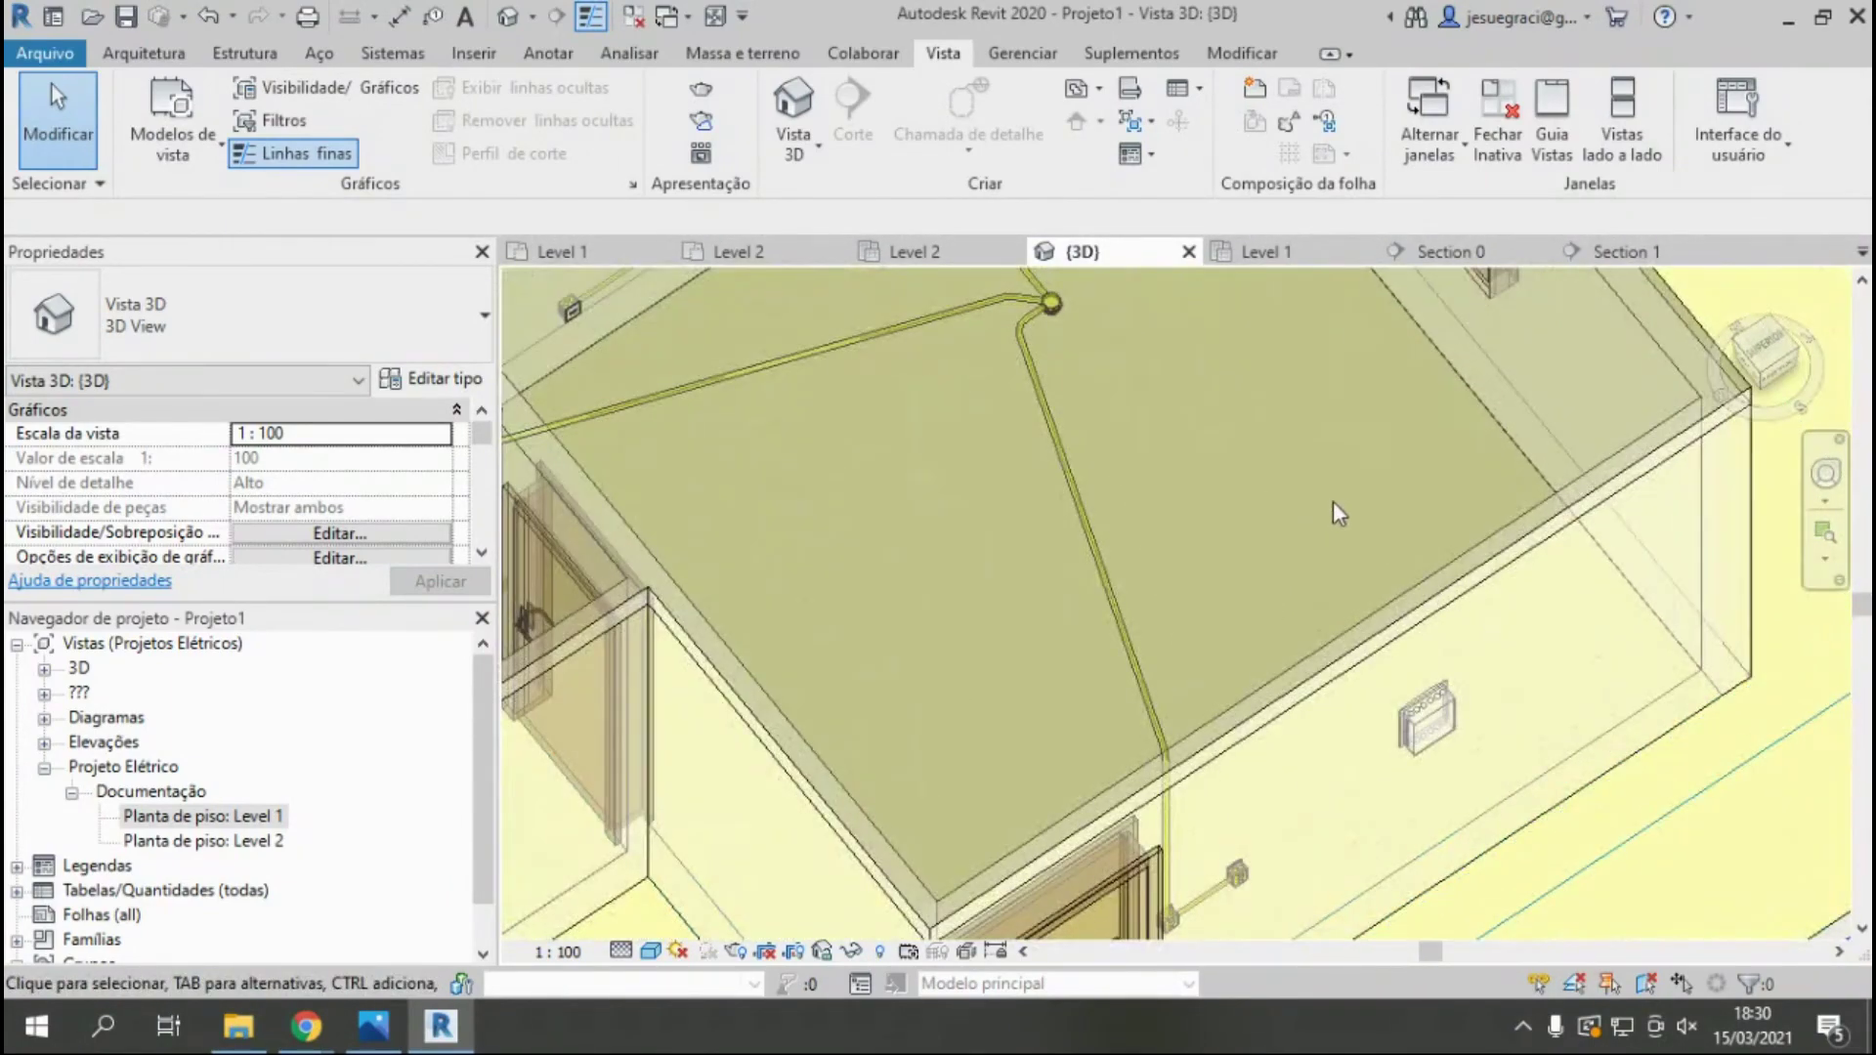
Return to the Level 1 floor plan and adjust the zoom.
left_click(602, 248)
scroll(1367, 733, "down", 3)
scroll(1601, 817, "down", 2)
scroll(1645, 859, "up", 2)
scroll(1645, 859, "up", 1)
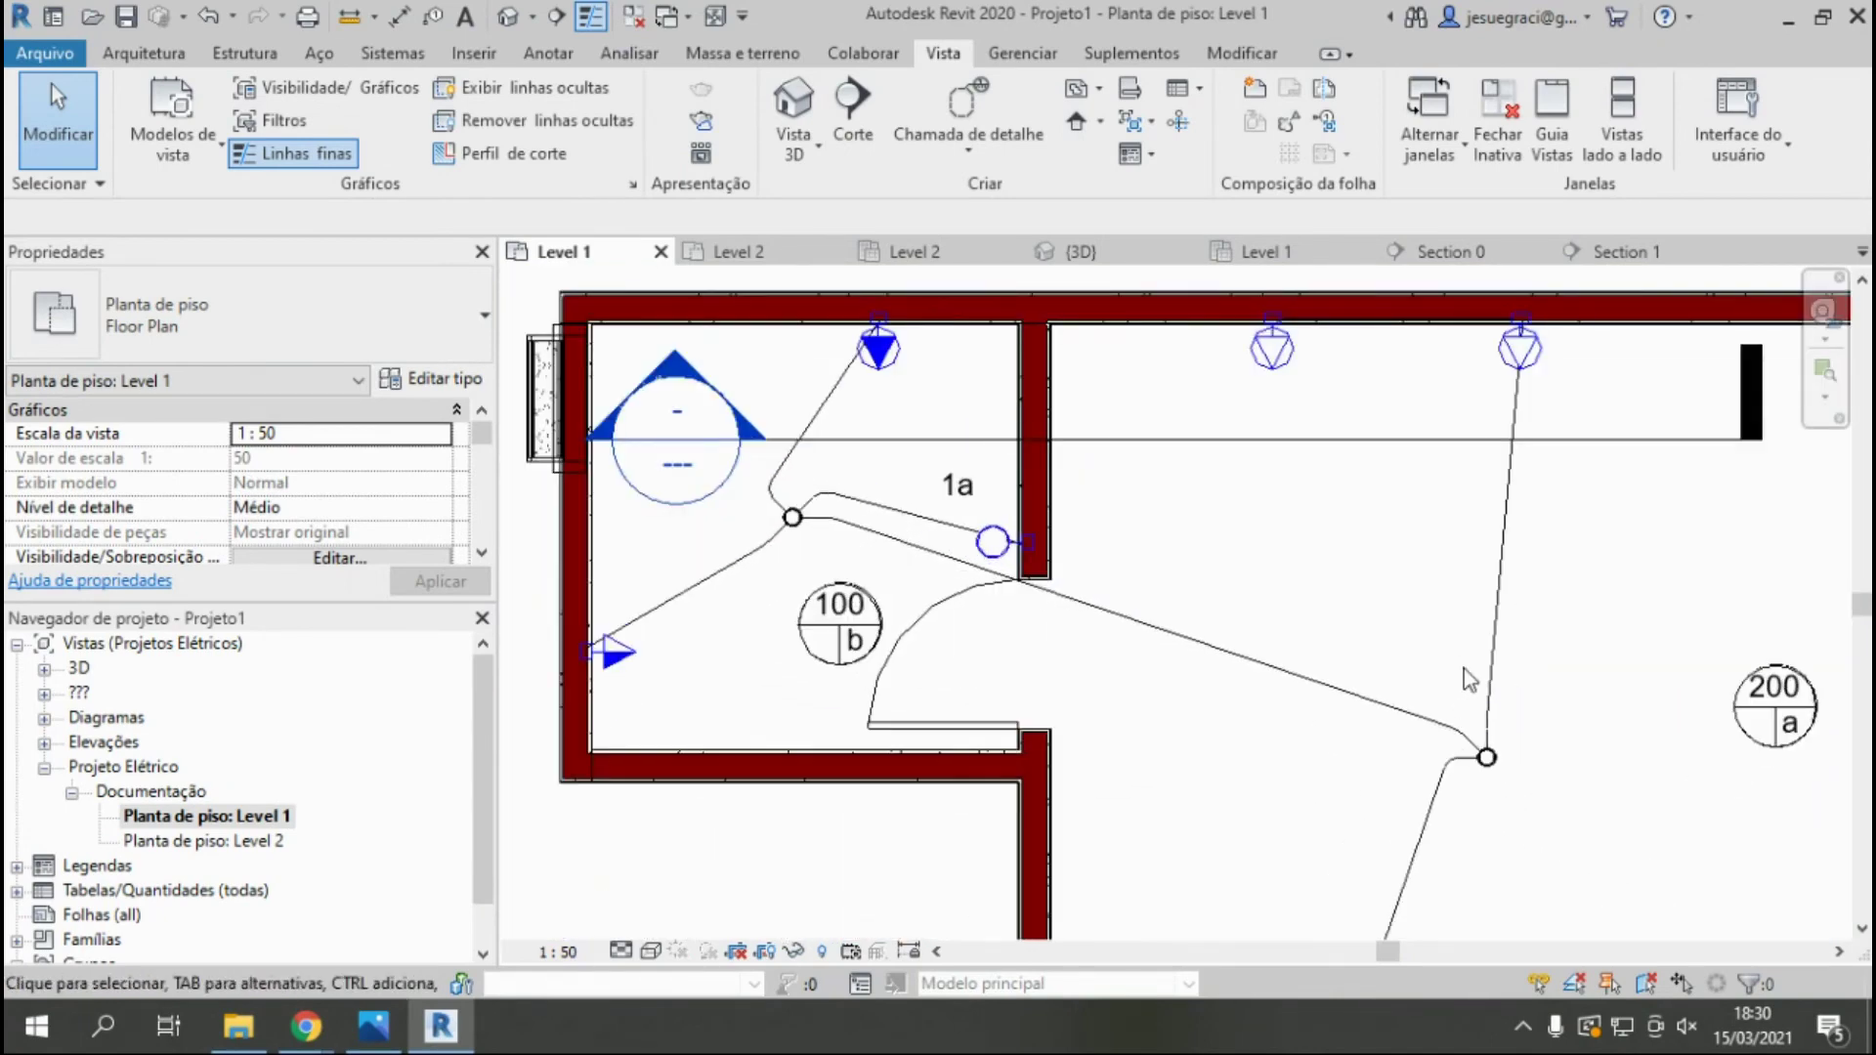
Route a conduit from the large room's ceiling light to the Quadro de Distribuição panel.
scroll(1461, 694, "up", 1)
right_click(1401, 608)
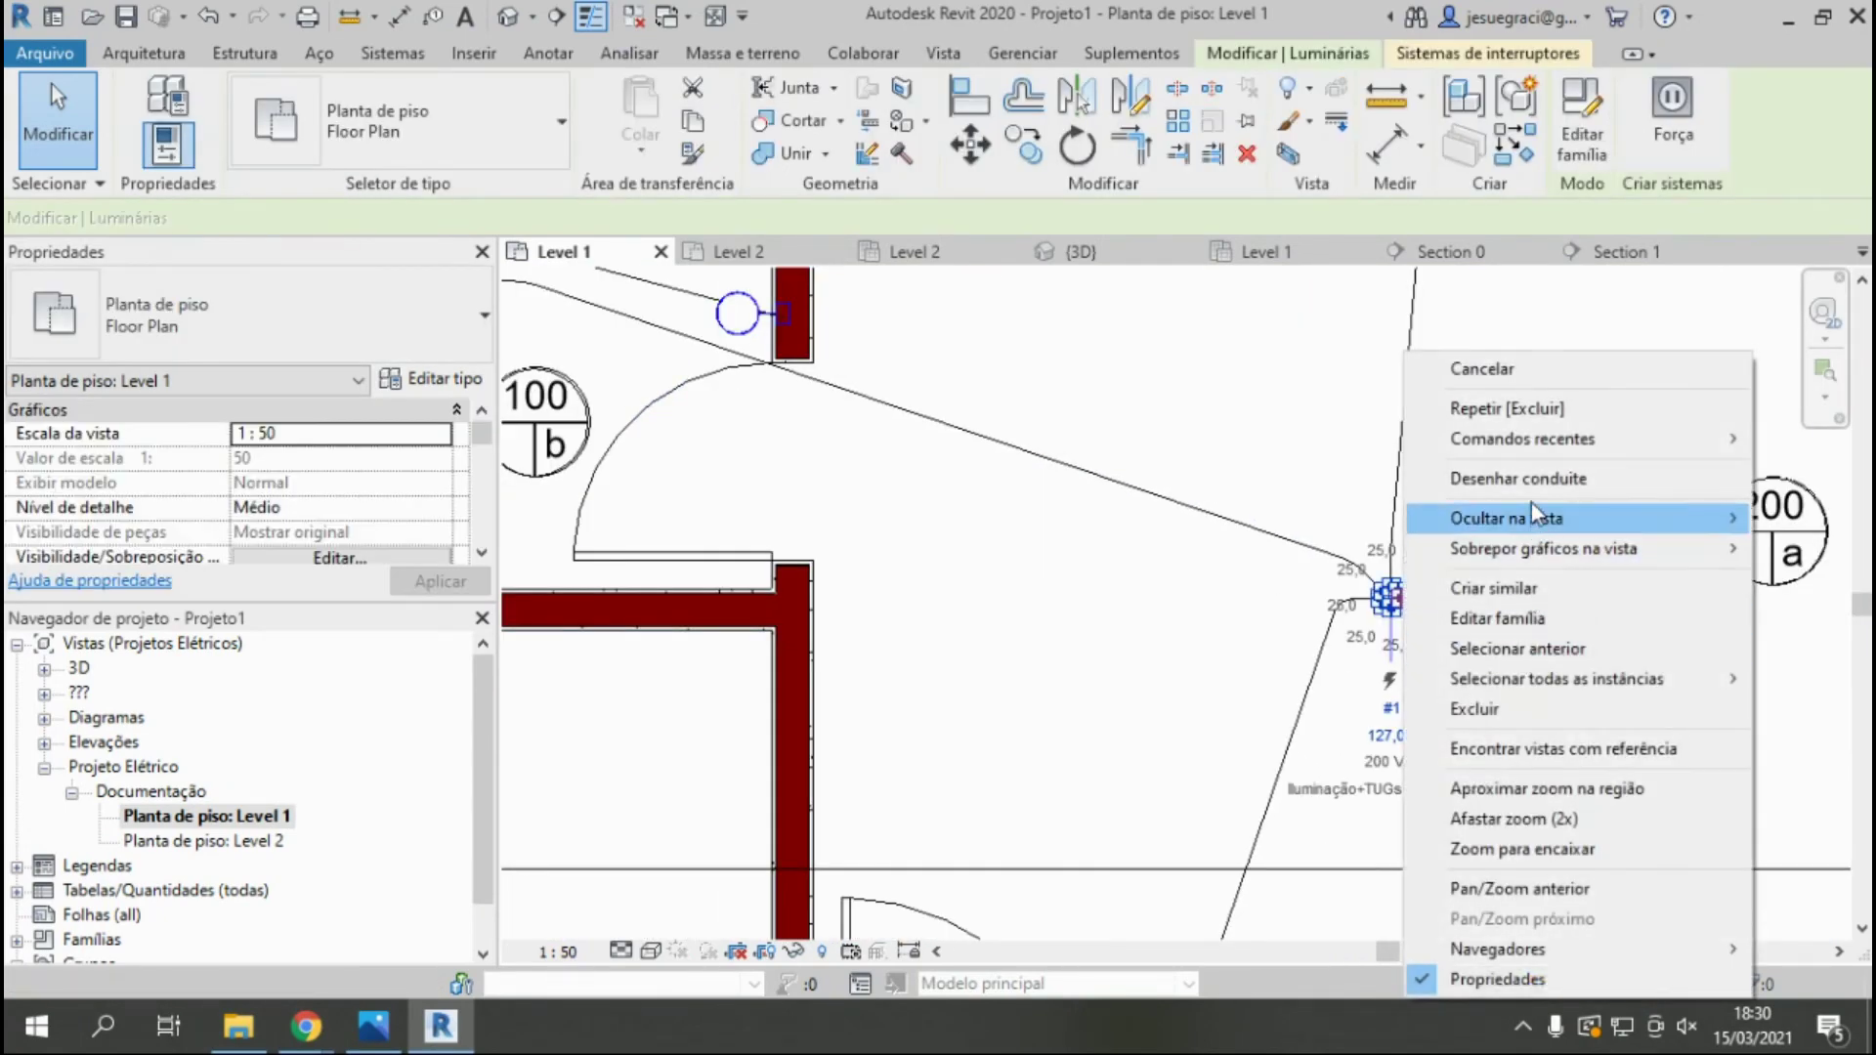
left_click(1465, 430)
scroll(1462, 711, "down", 3)
scroll(1486, 893, "up", 4)
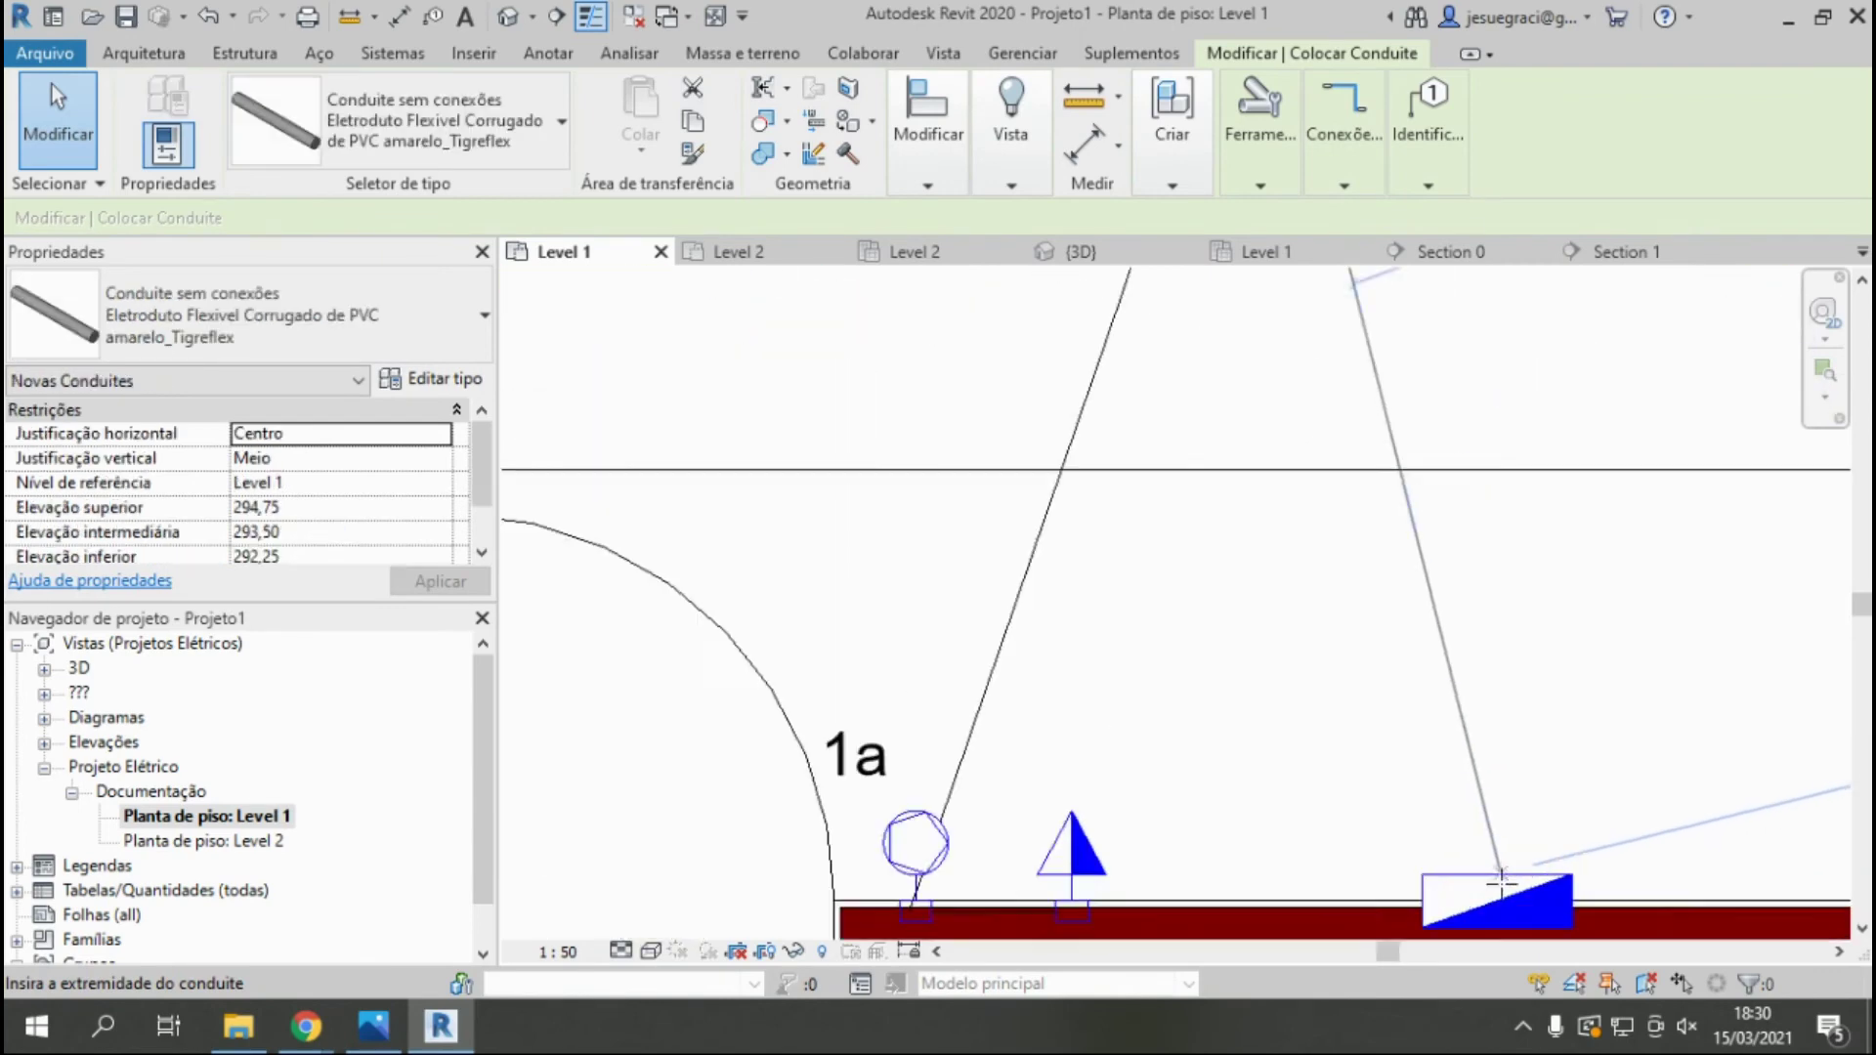
scroll(1486, 893, "up", 1)
left_click(1543, 916)
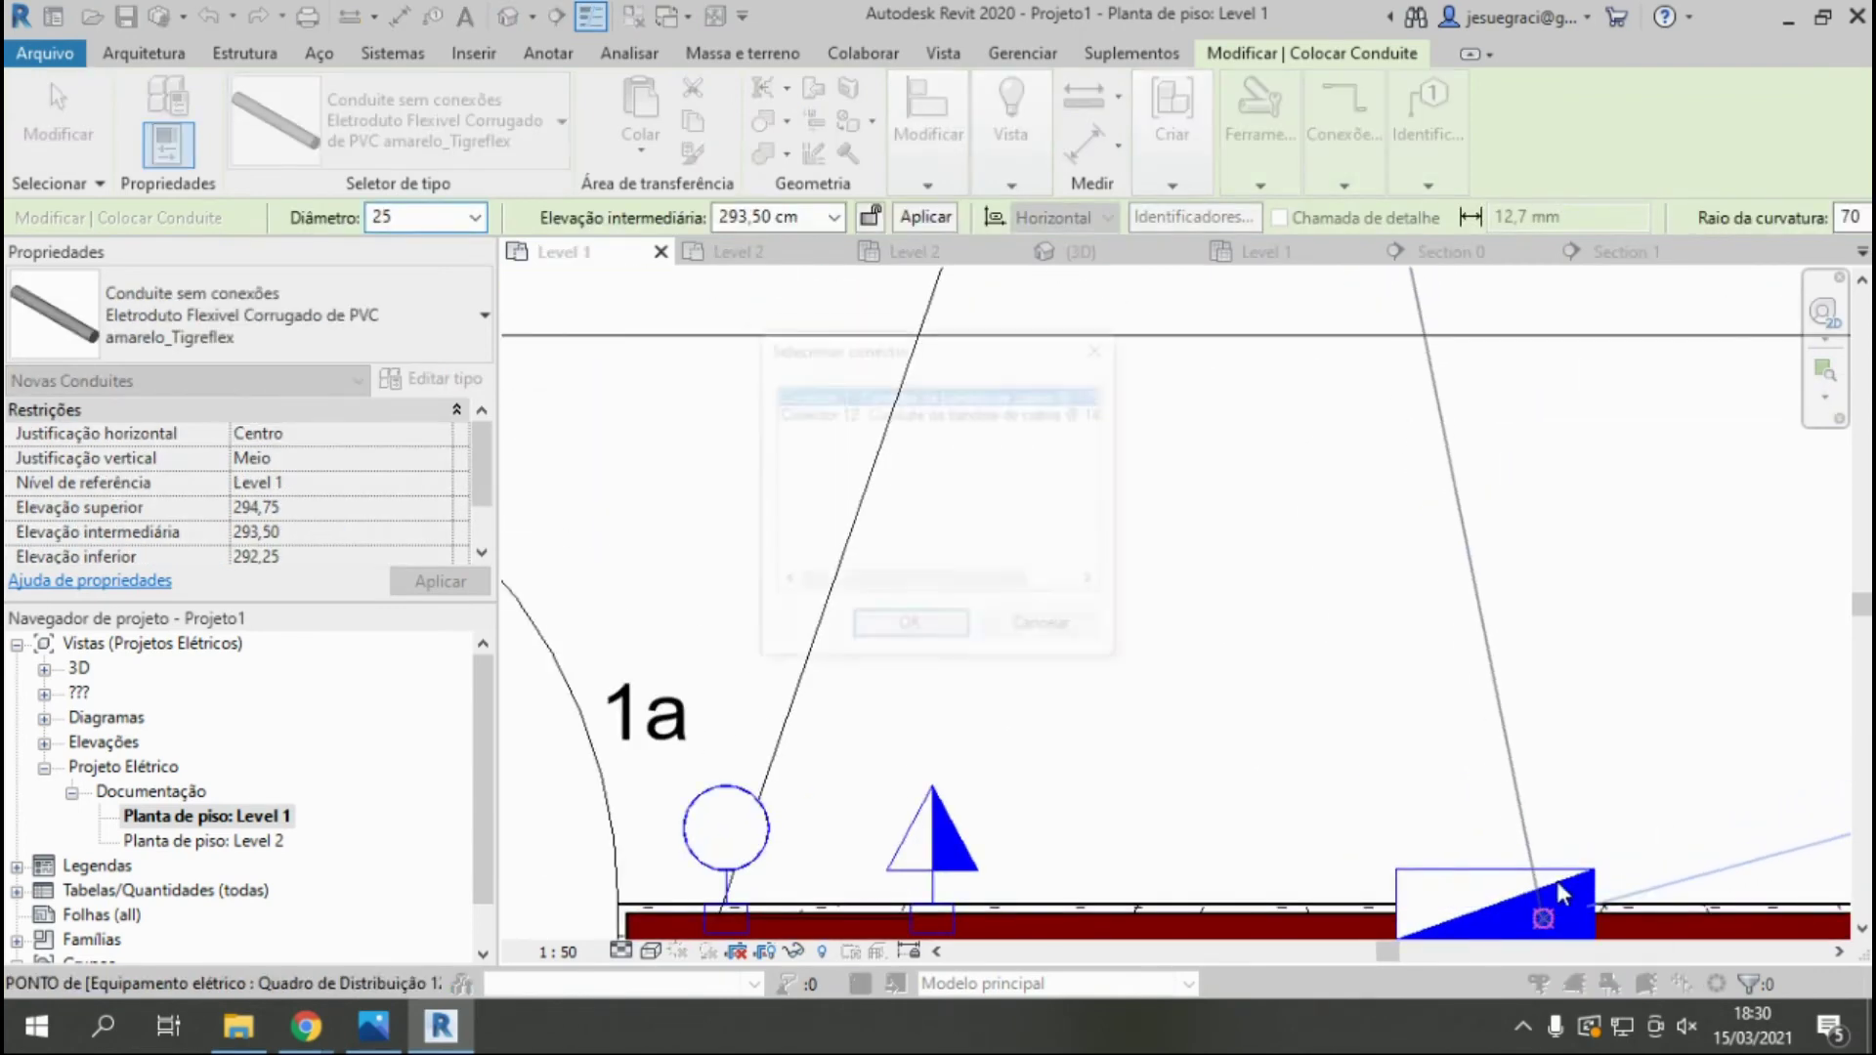
left_click(921, 628)
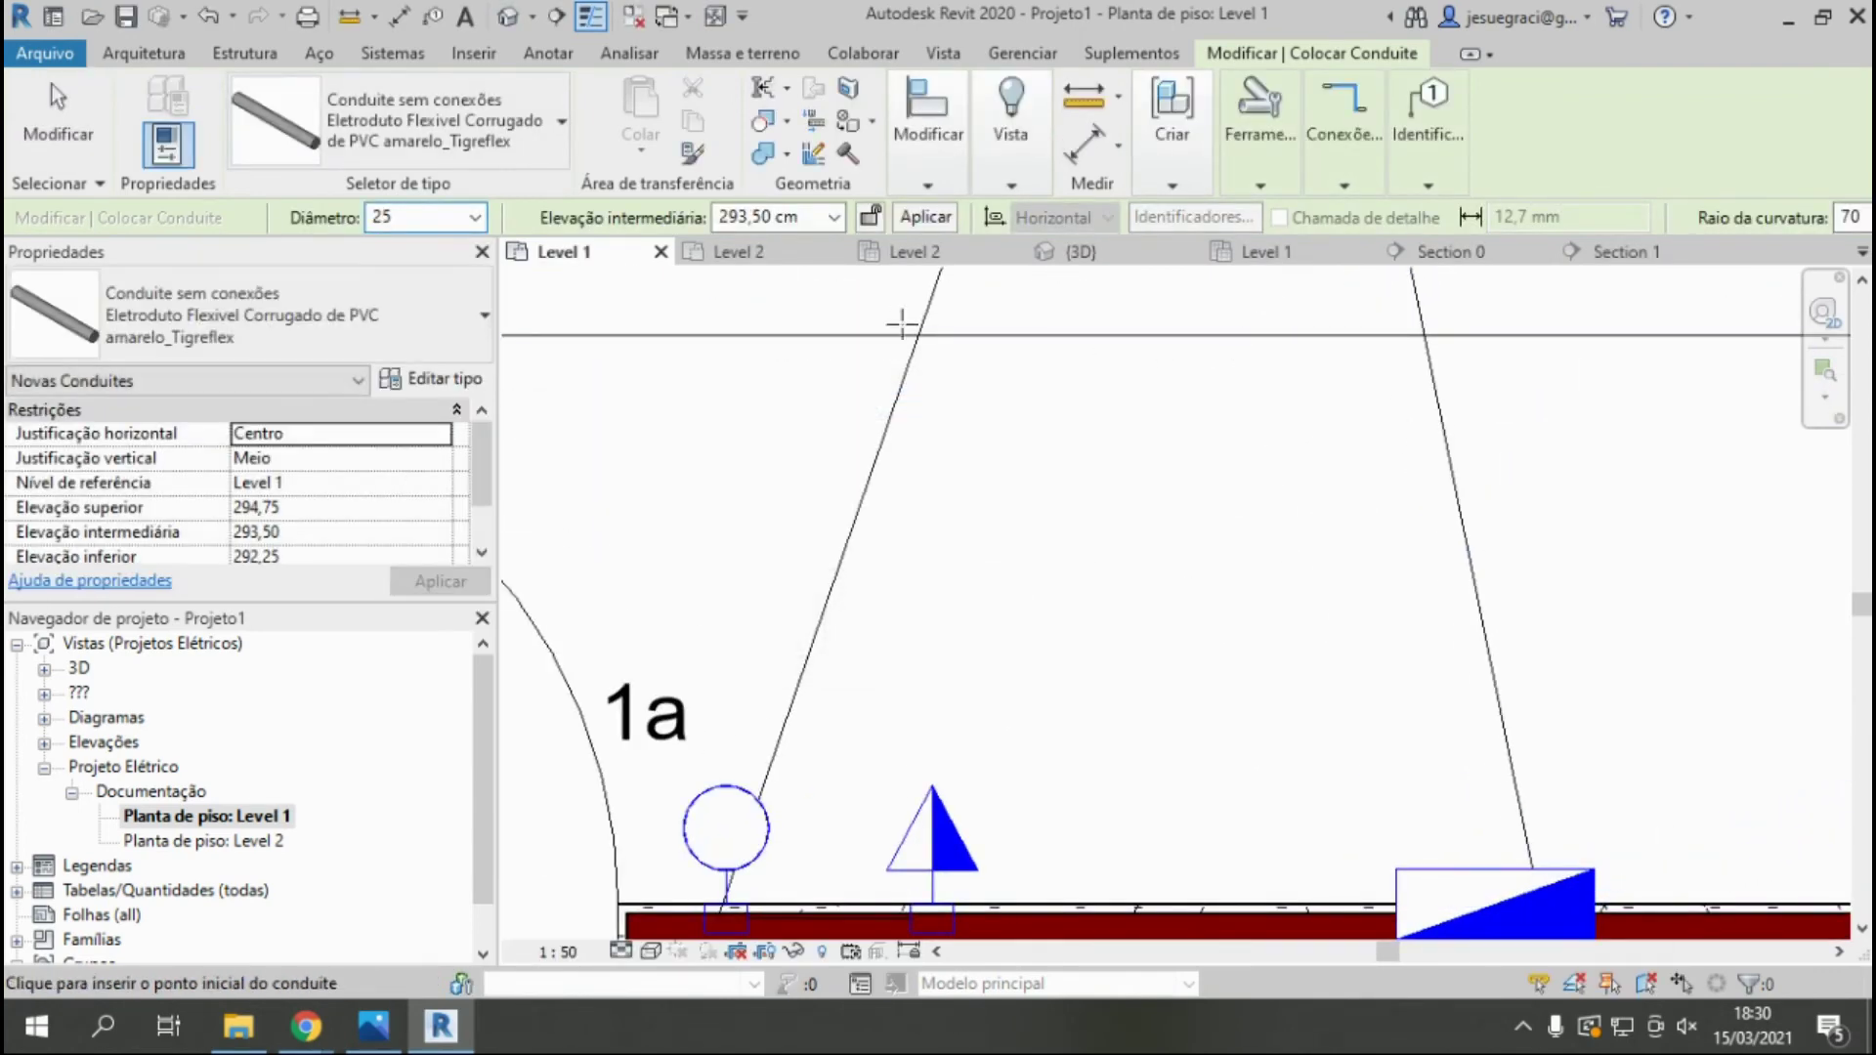
key("Escape")
scroll(1153, 537, "down", 2)
scroll(1221, 436, "down", 1)
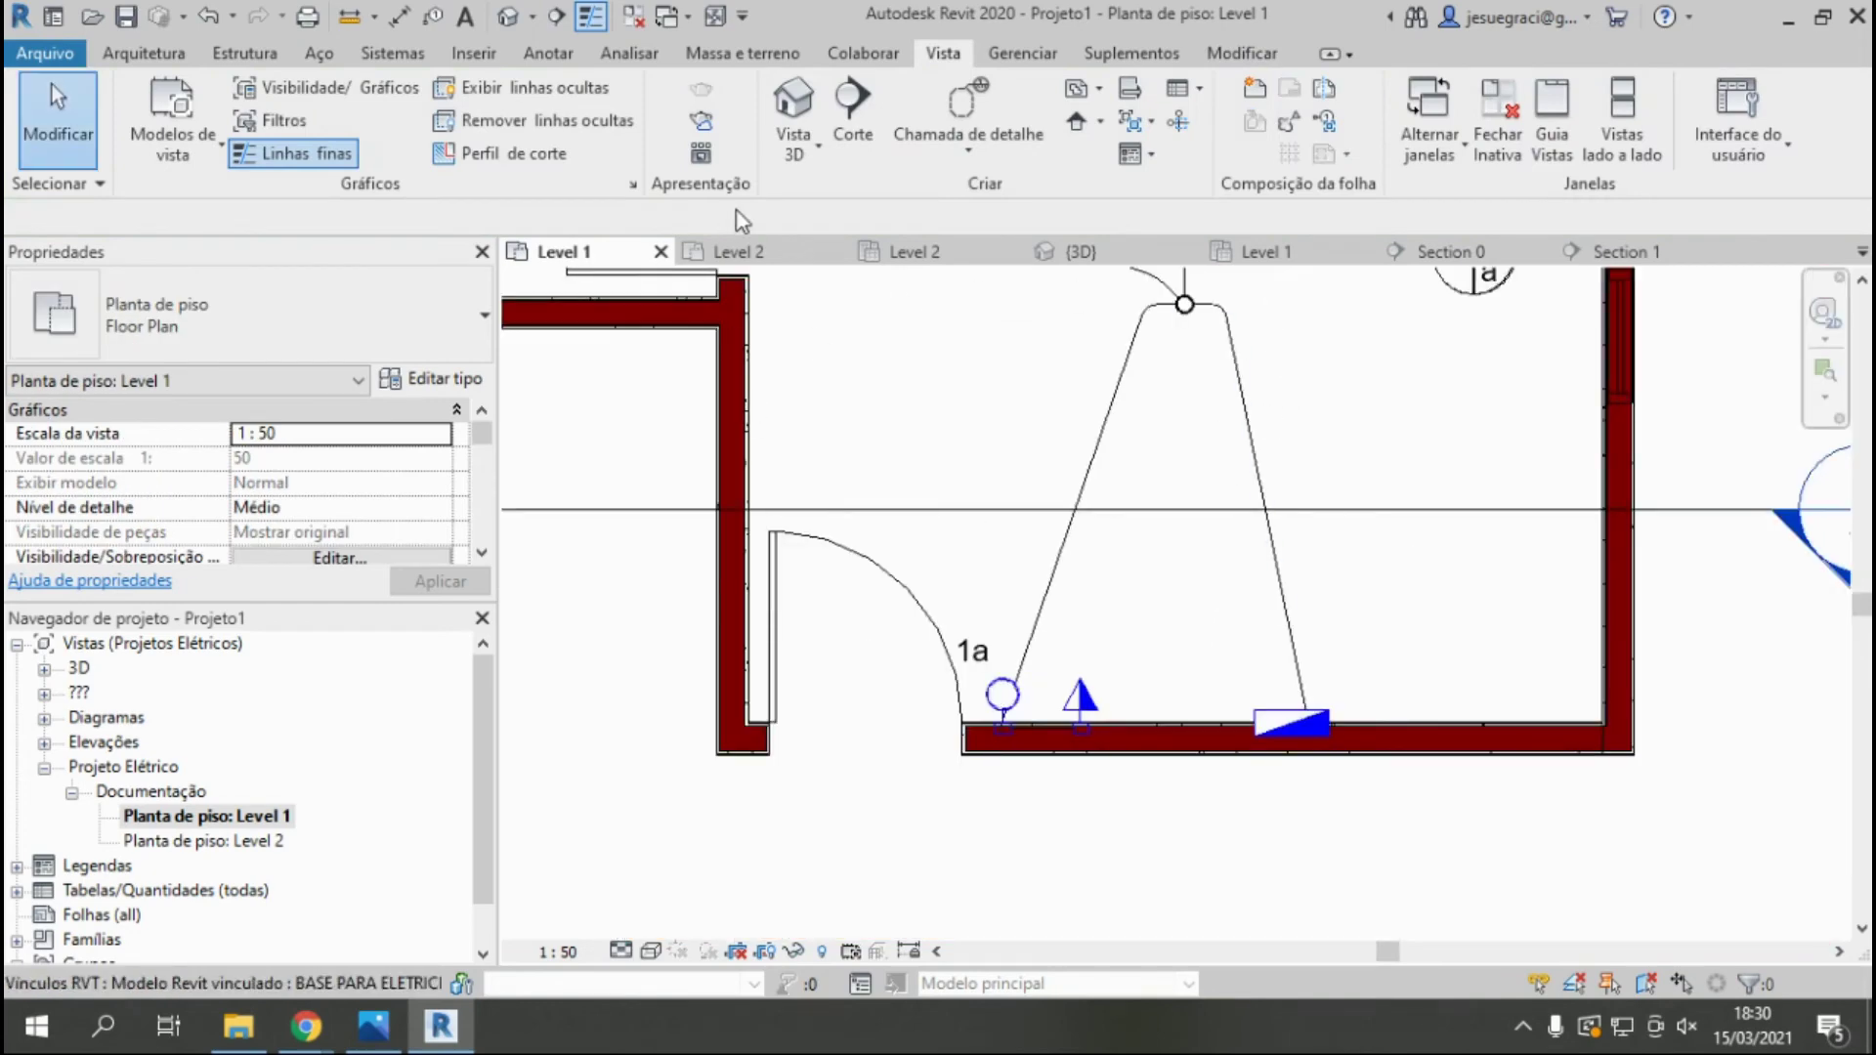
left_click(1112, 257)
Enlarge the 3D section box by dragging its face handle outward.
scroll(1280, 643, "down", 2)
scroll(1251, 488, "down", 2)
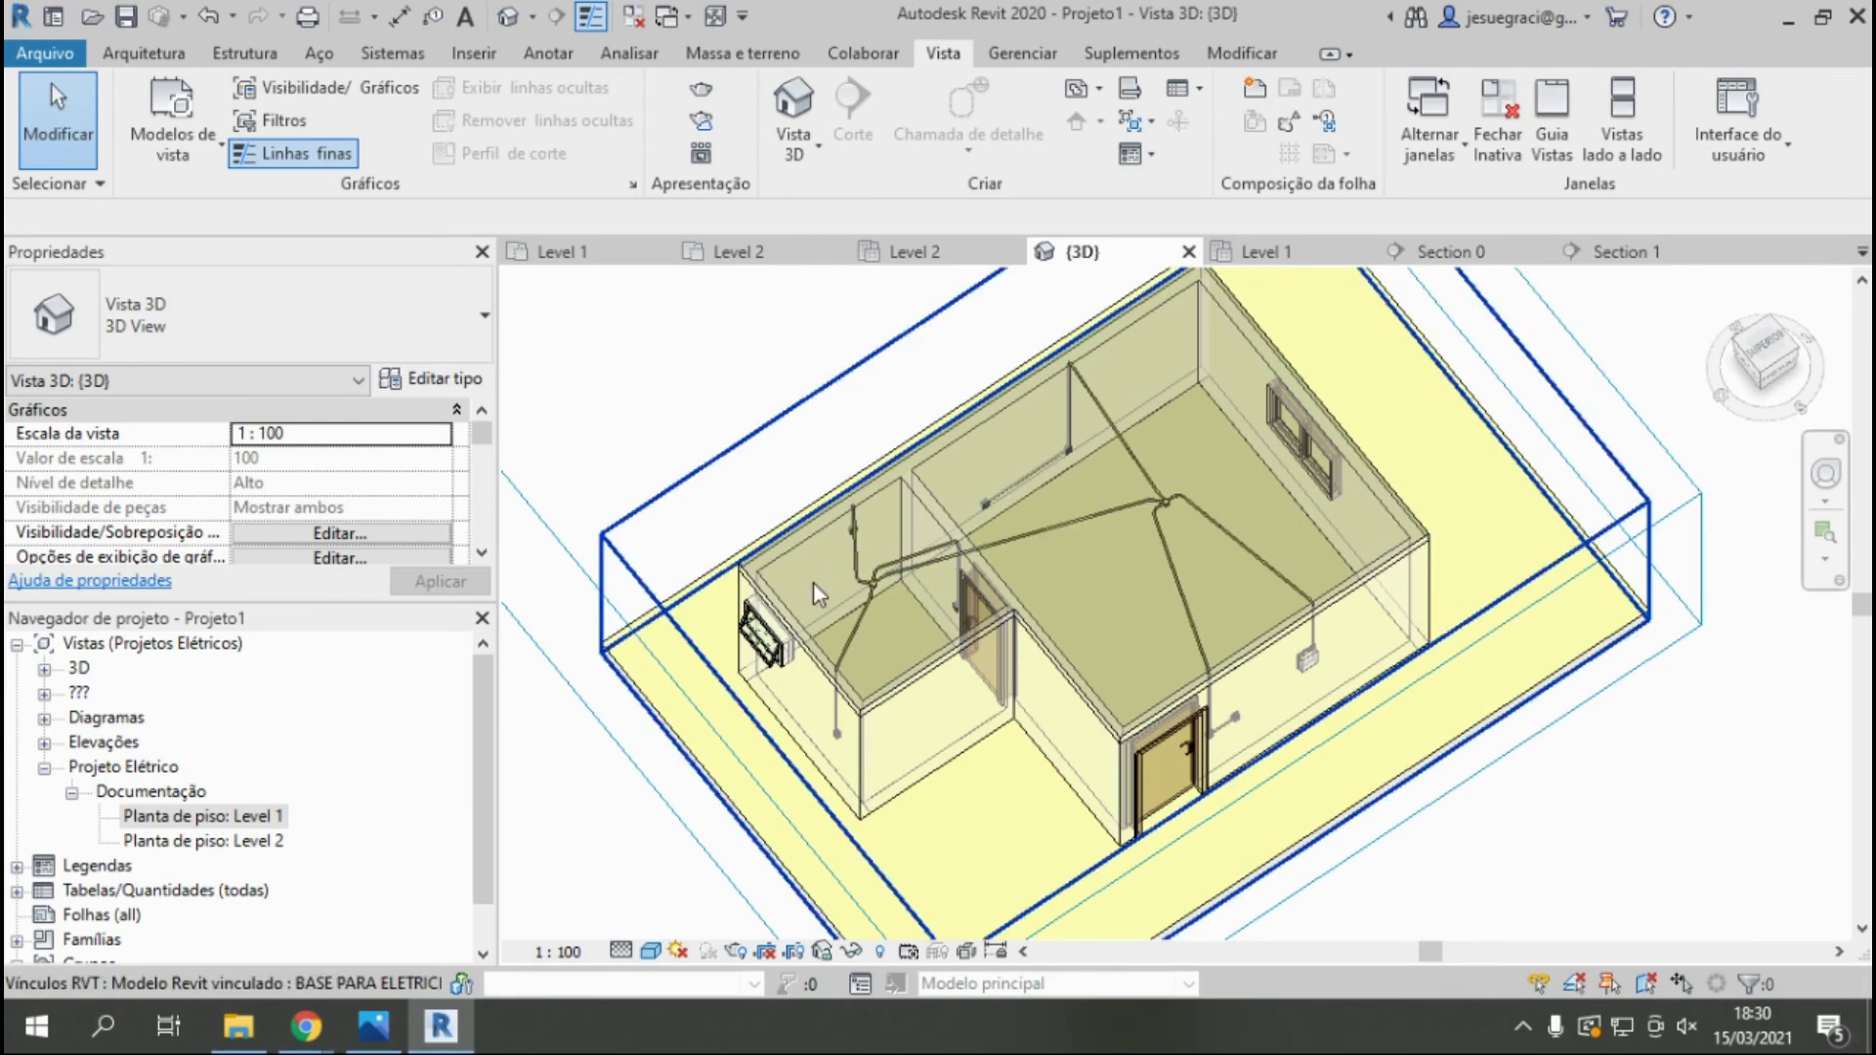
middle_click_drag(1140, 625, 1227, 625, "shift")
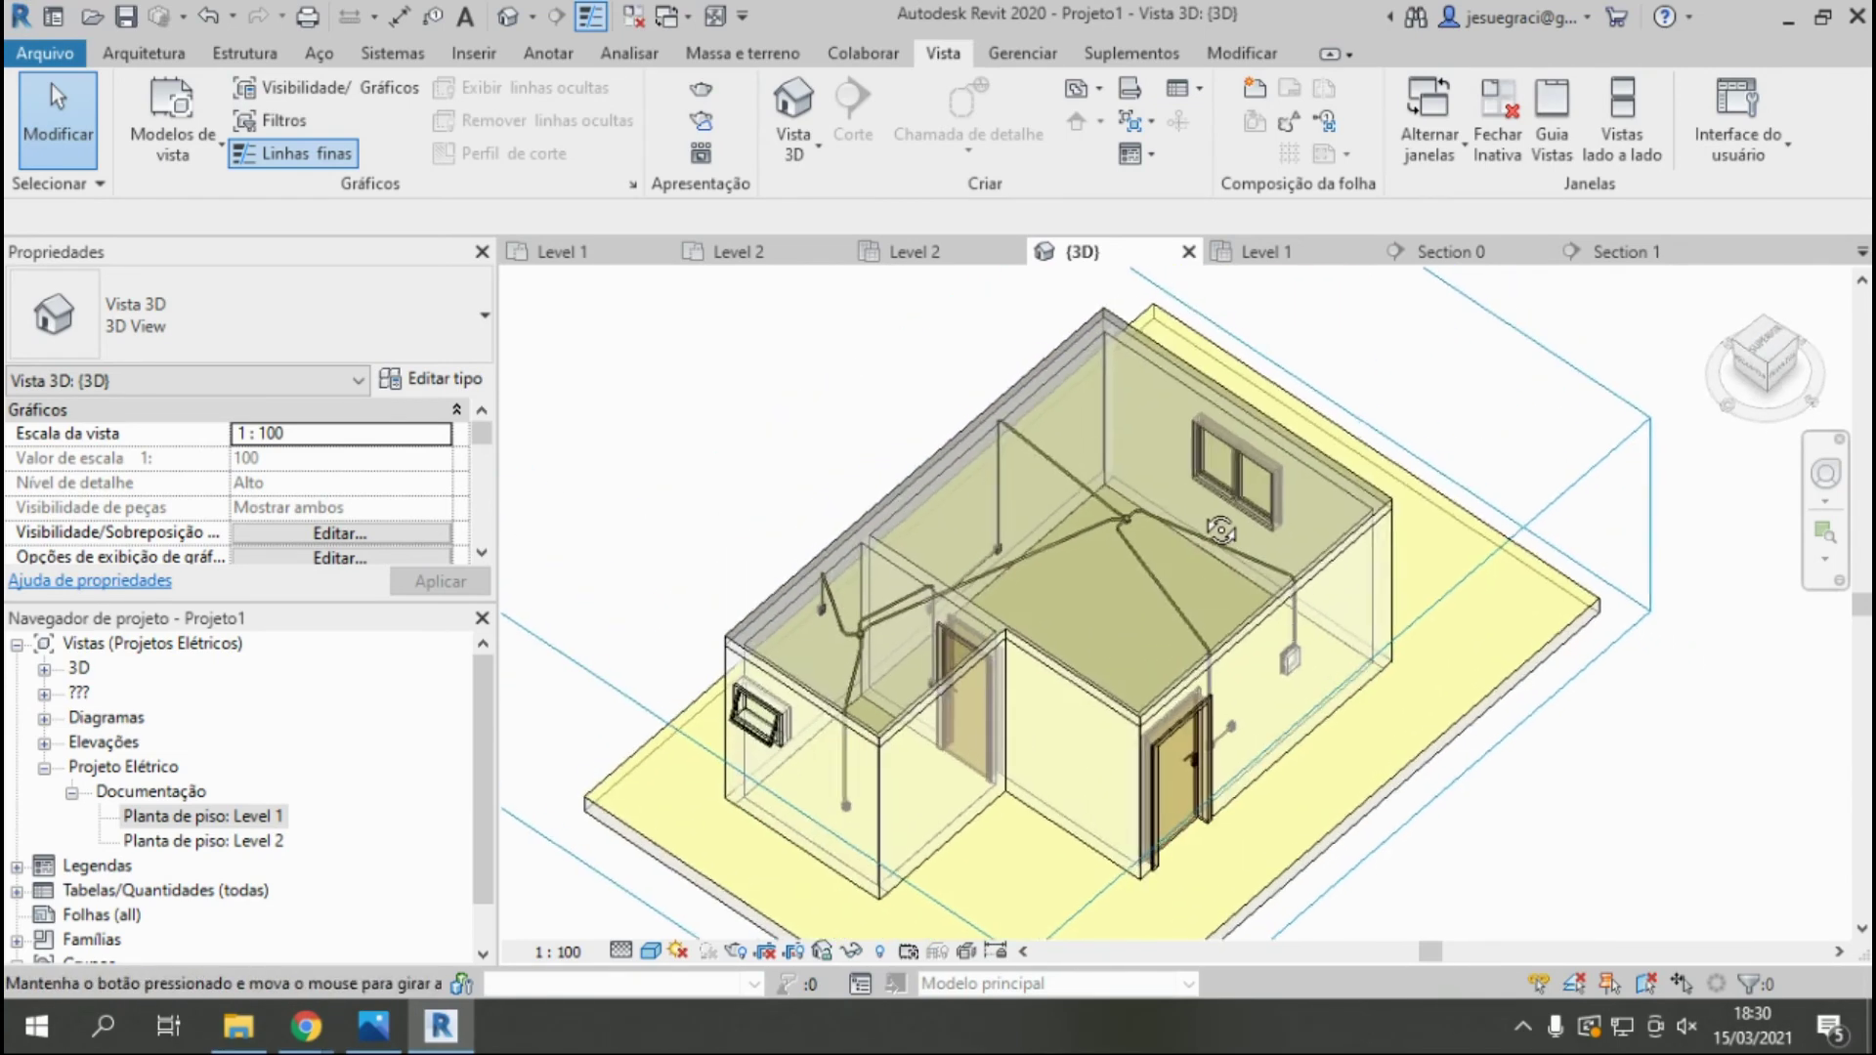
scroll(1227, 626, "down", 2)
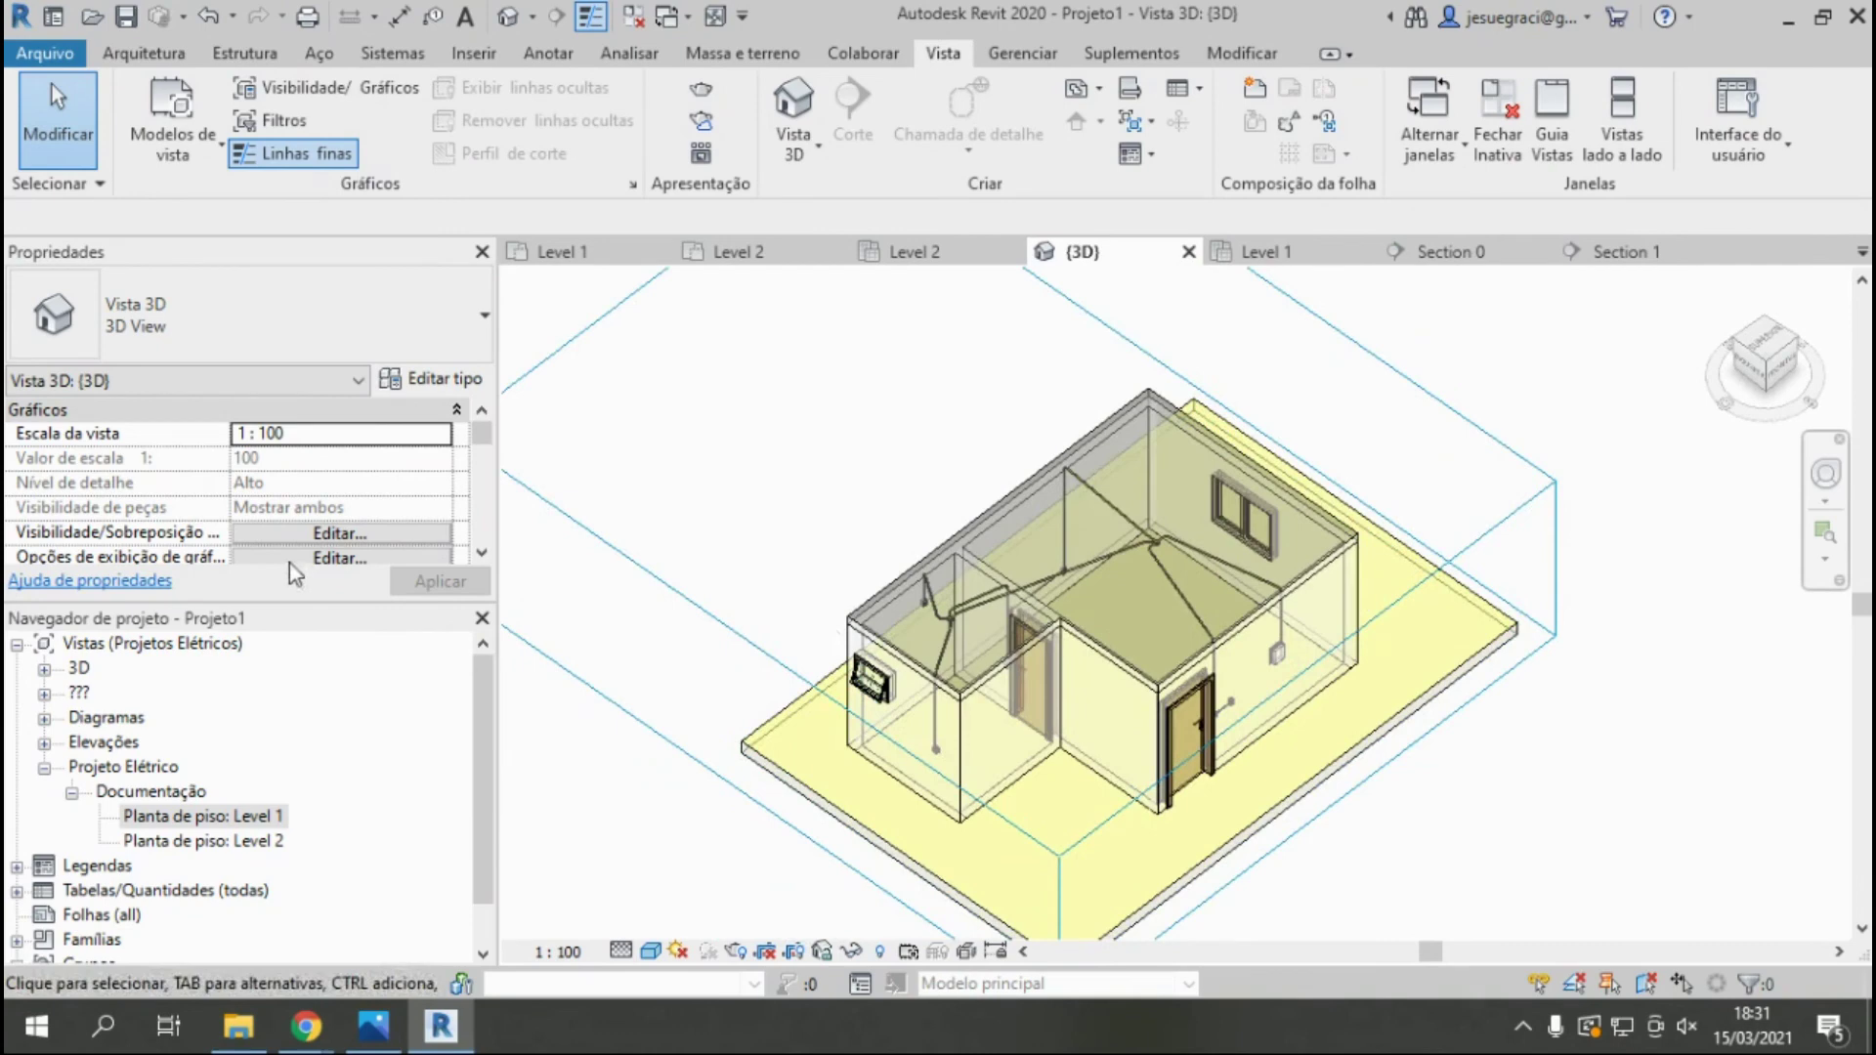
left_click(1382, 772)
scroll(860, 625, "down", 5)
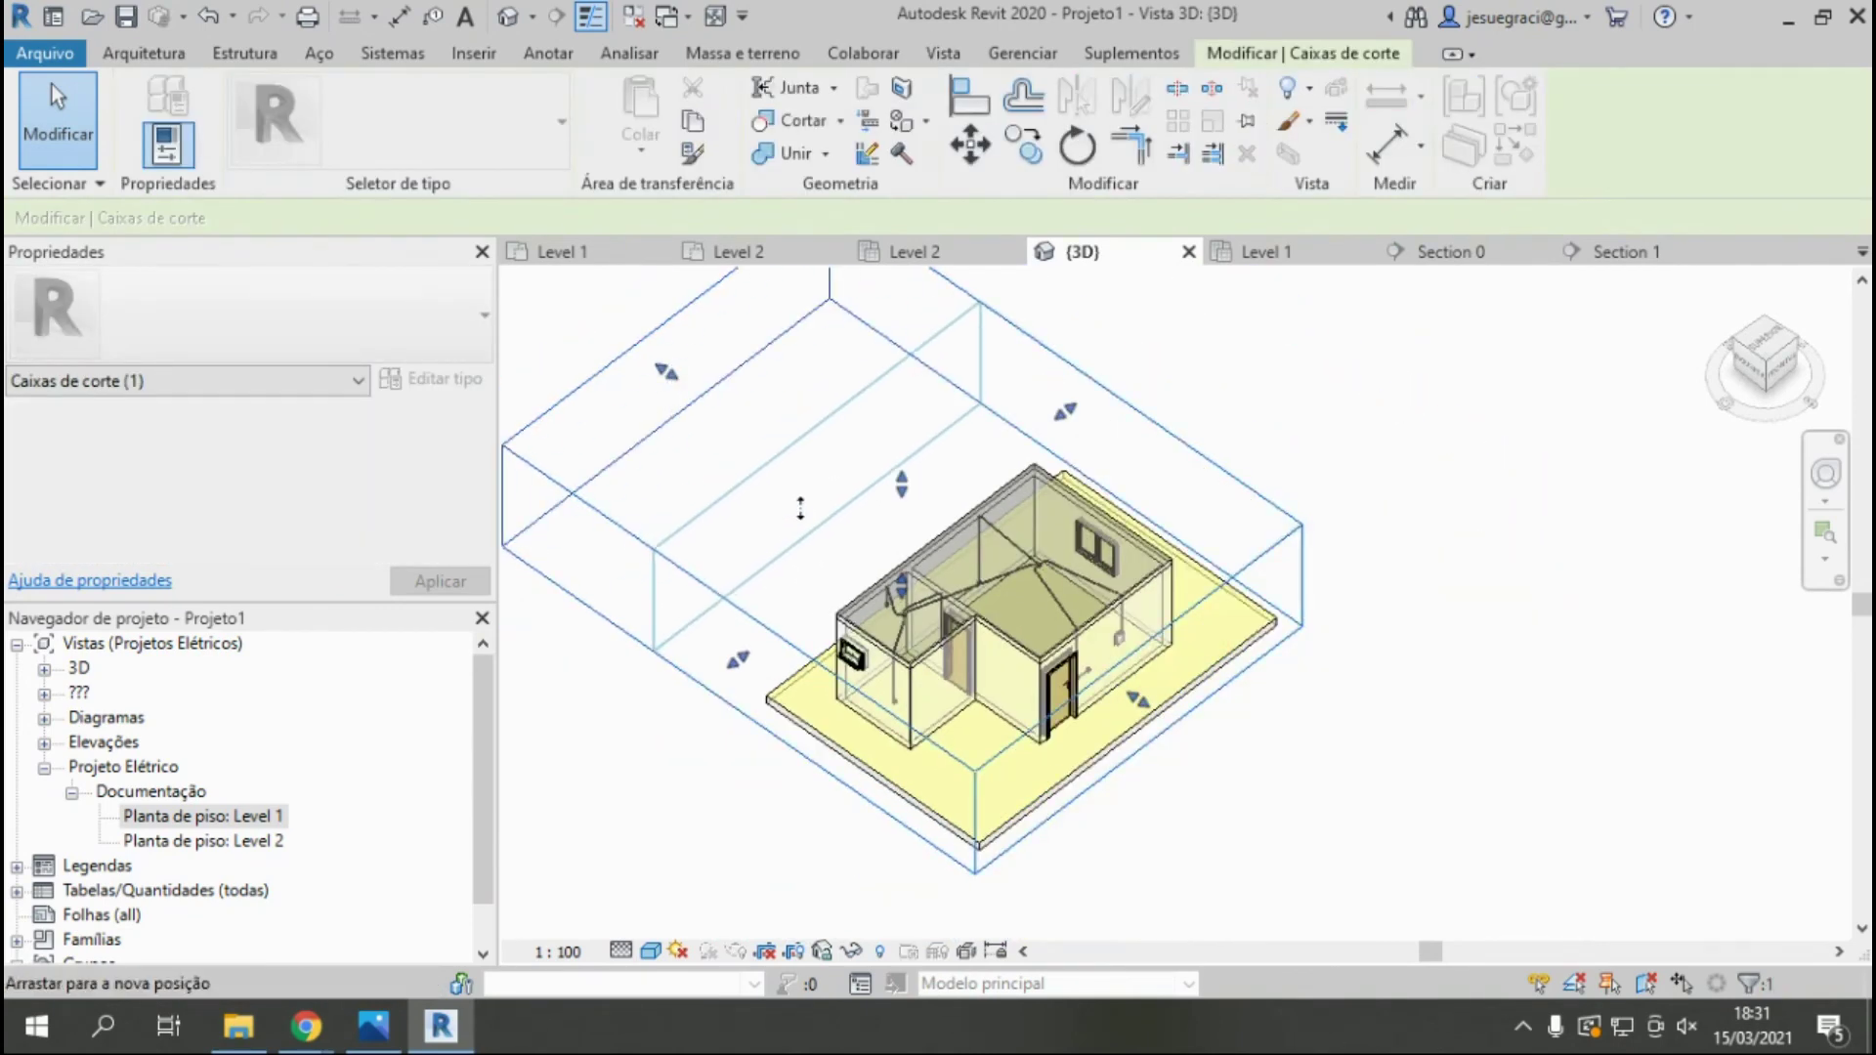
scroll(879, 626, "up", 3)
left_click_drag(1138, 699, 1226, 759)
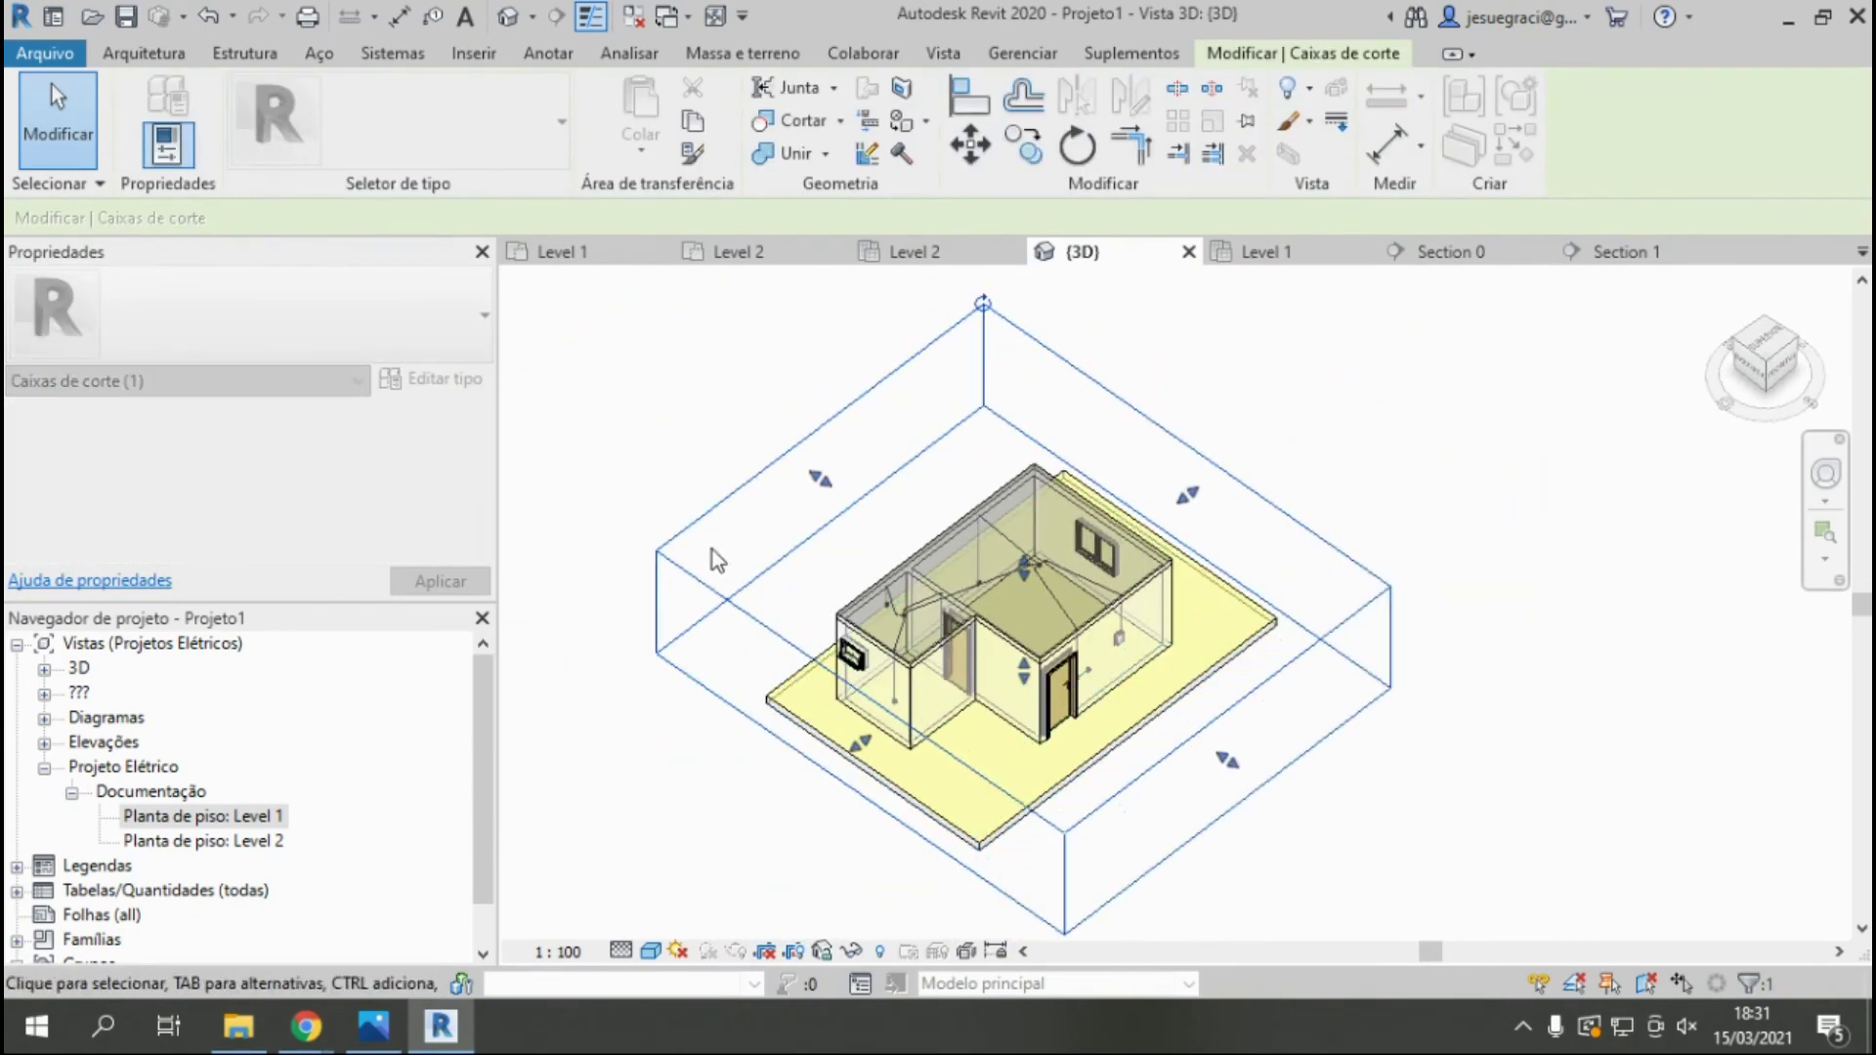
left_click(1441, 824)
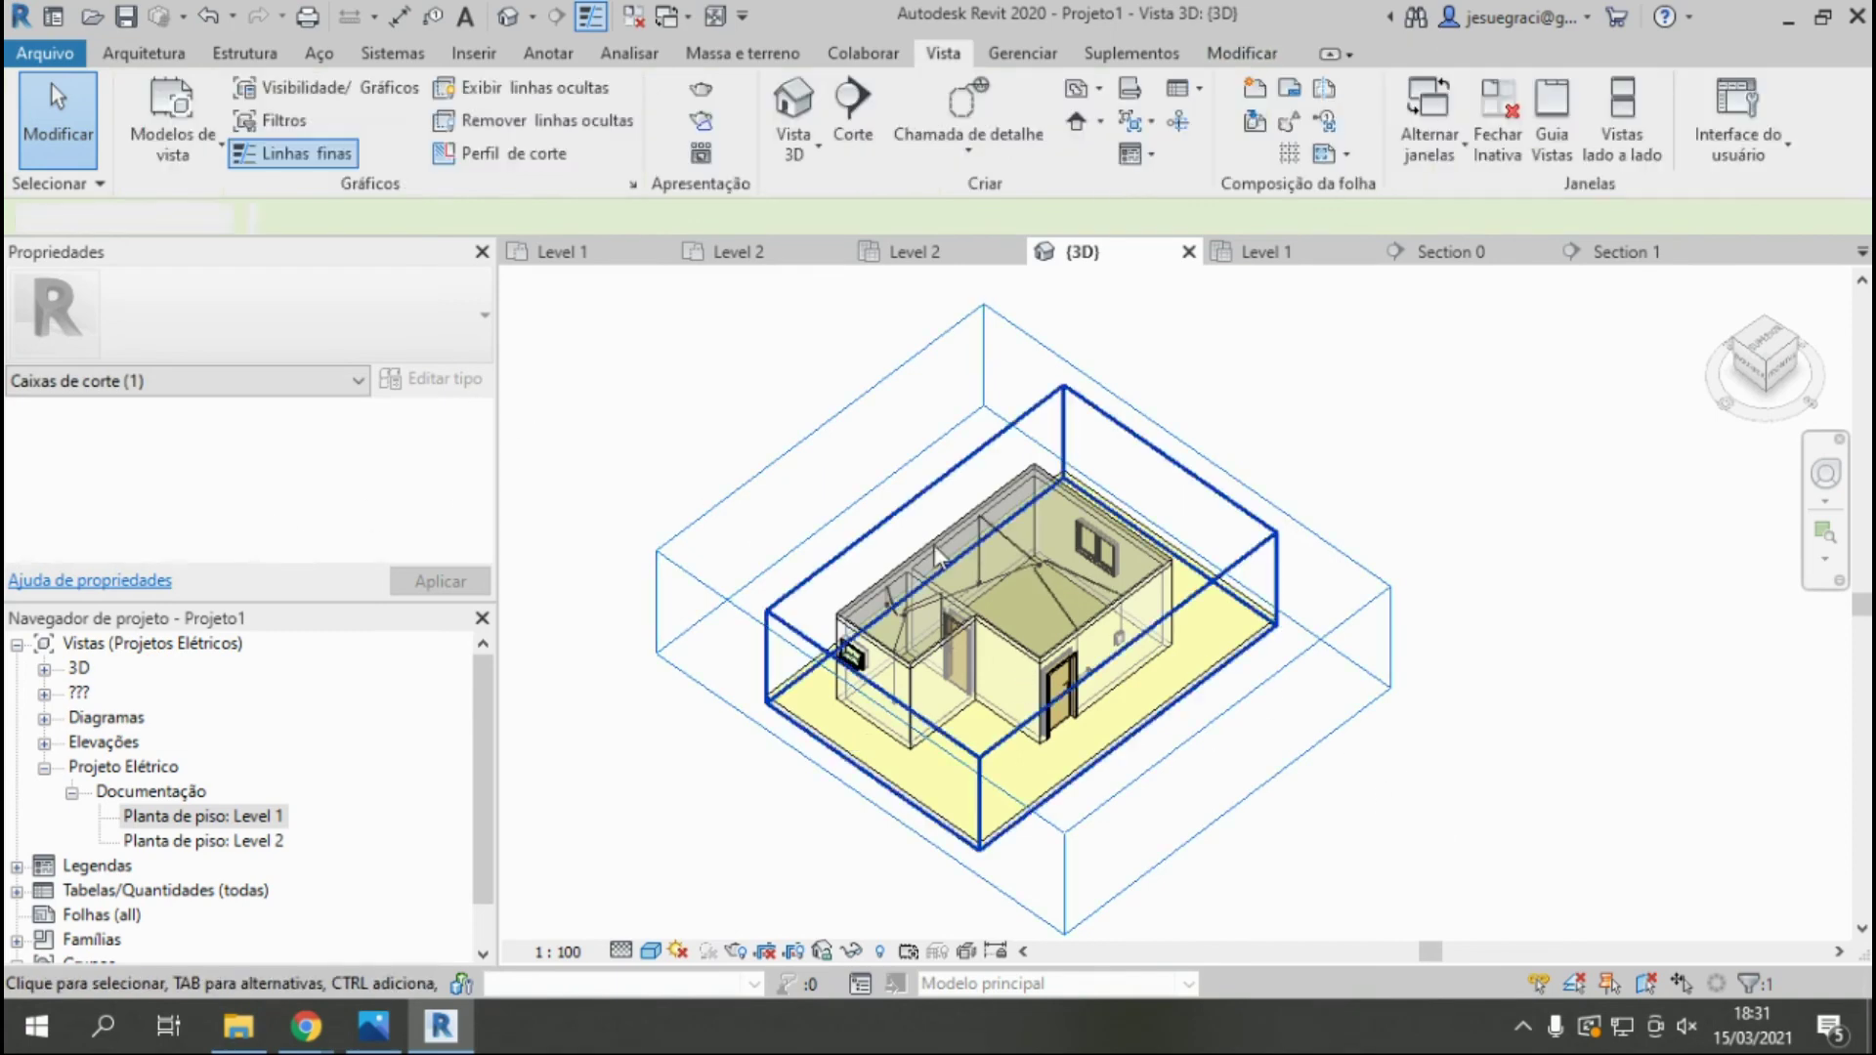
Orbit and zoom around the house to review the conduits.
scroll(1034, 514, "up", 2)
scroll(1107, 580, "up", 4)
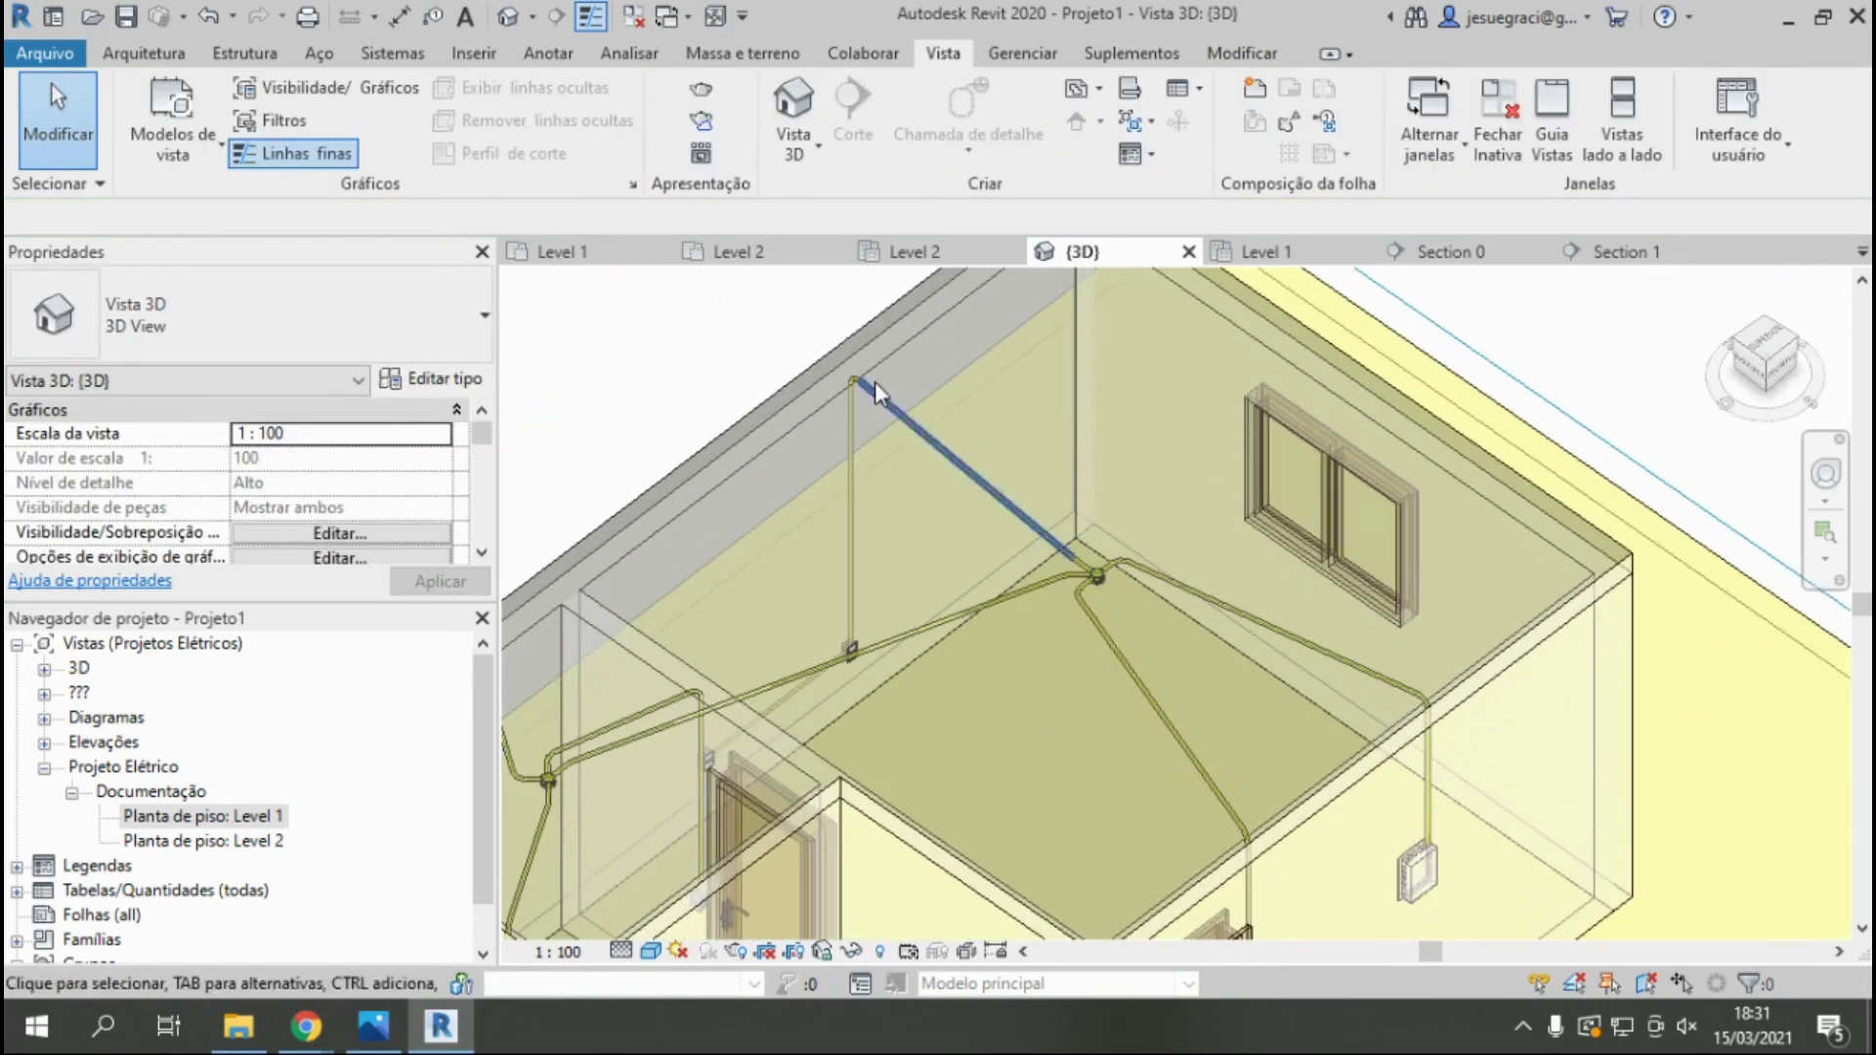
scroll(1339, 717, "down", 3)
scroll(1338, 717, "down", 2)
scroll(1362, 758, "up", 1)
scroll(1362, 758, "up", 1)
scroll(1280, 831, "up", 2)
mouse_move(1280, 830)
middle_mouse_down("shift")
mouse_move(1528, 808)
mouse_move(1565, 707)
middle_mouse_up("shift")
scroll(1565, 708, "down", 2)
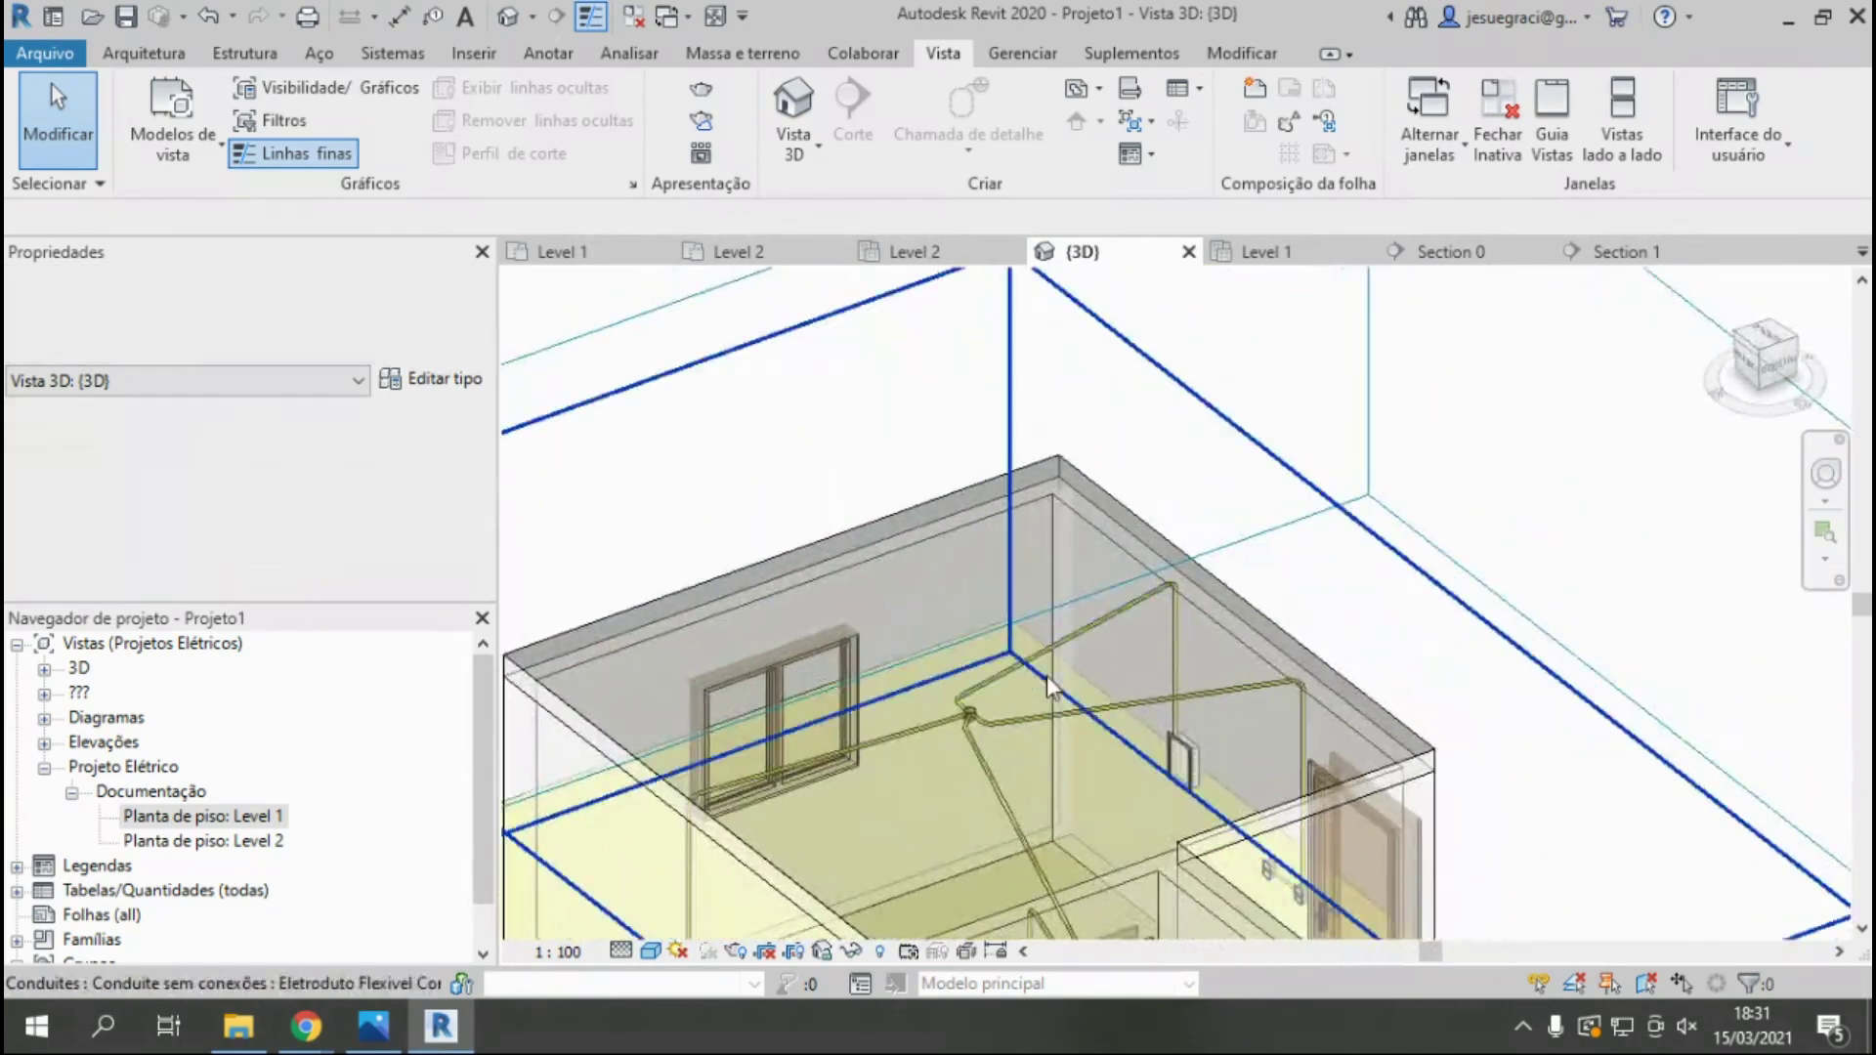
scroll(1368, 762, "down", 2)
mouse_move(1367, 762)
middle_mouse_down("shift")
mouse_move(795, 783)
mouse_move(826, 772)
mouse_move(954, 837)
mouse_move(955, 858)
middle_mouse_up("shift")
scroll(1137, 783, "down", 2)
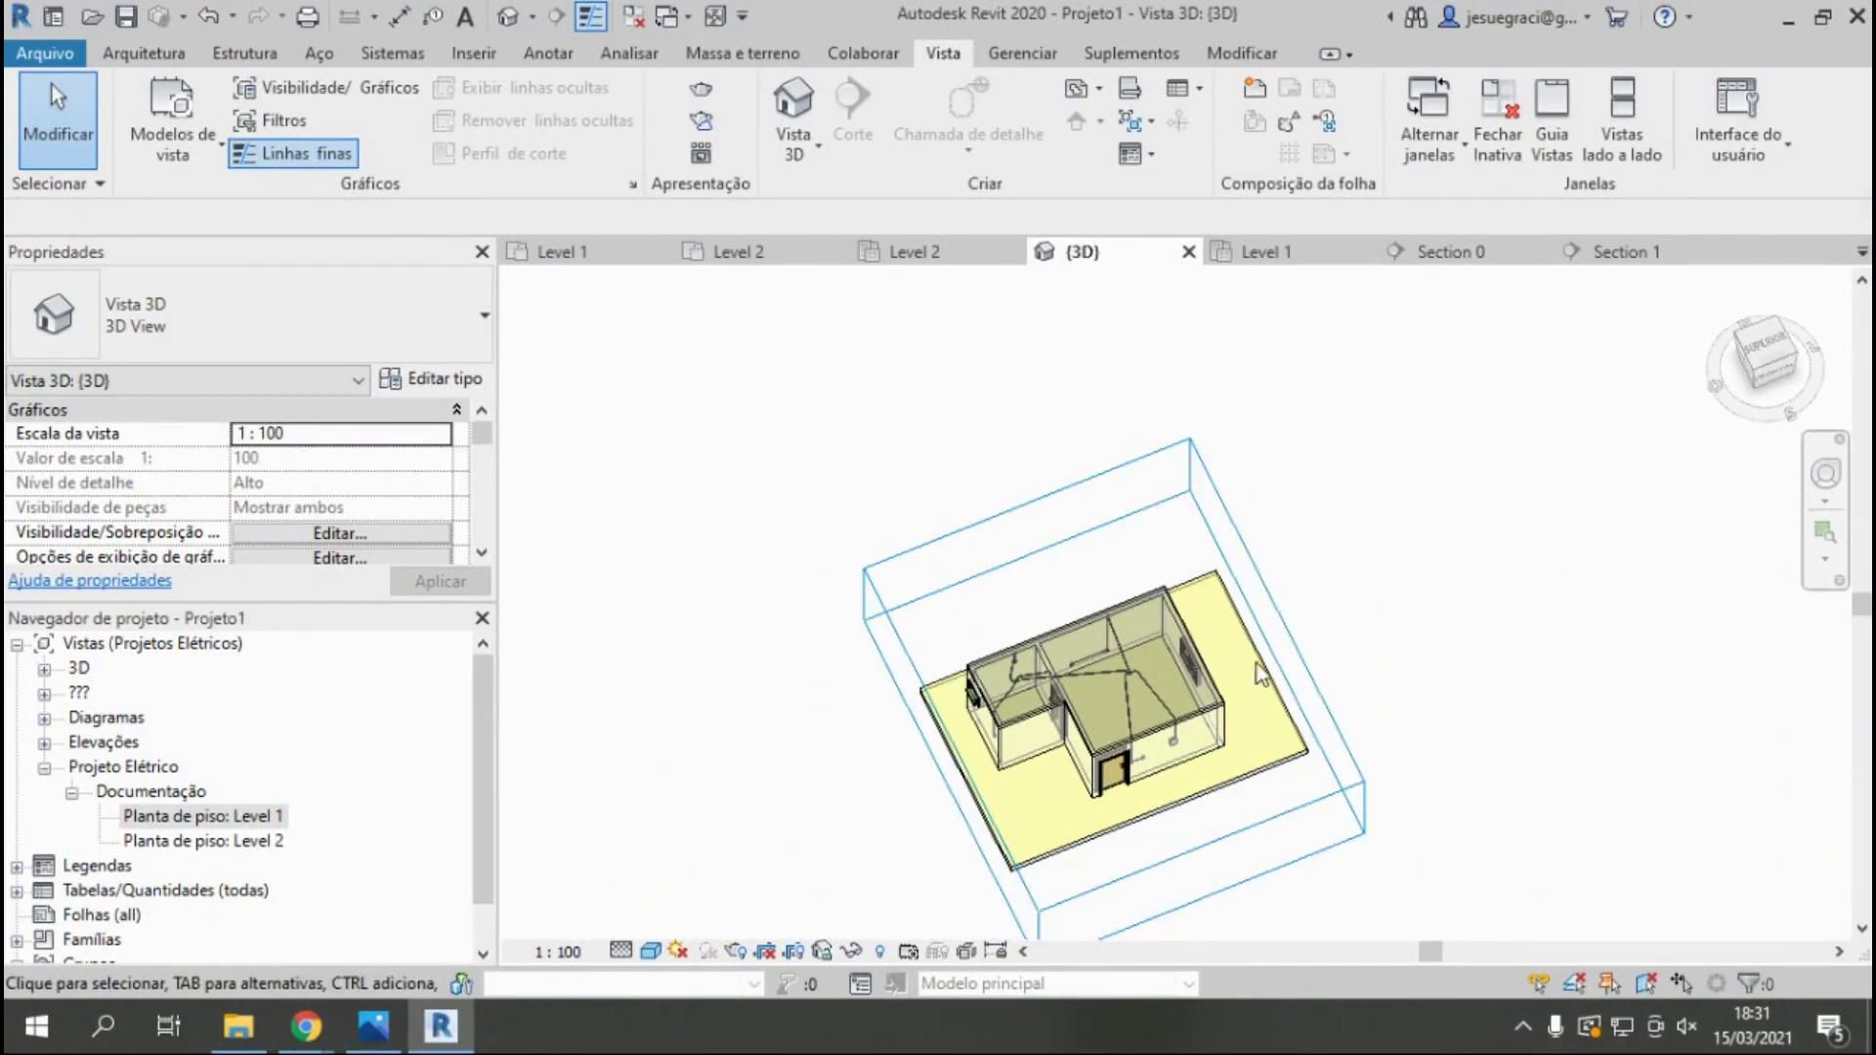
scroll(1147, 693, "up", 2)
scroll(1113, 708, "up", 2)
scroll(1079, 731, "up", 3)
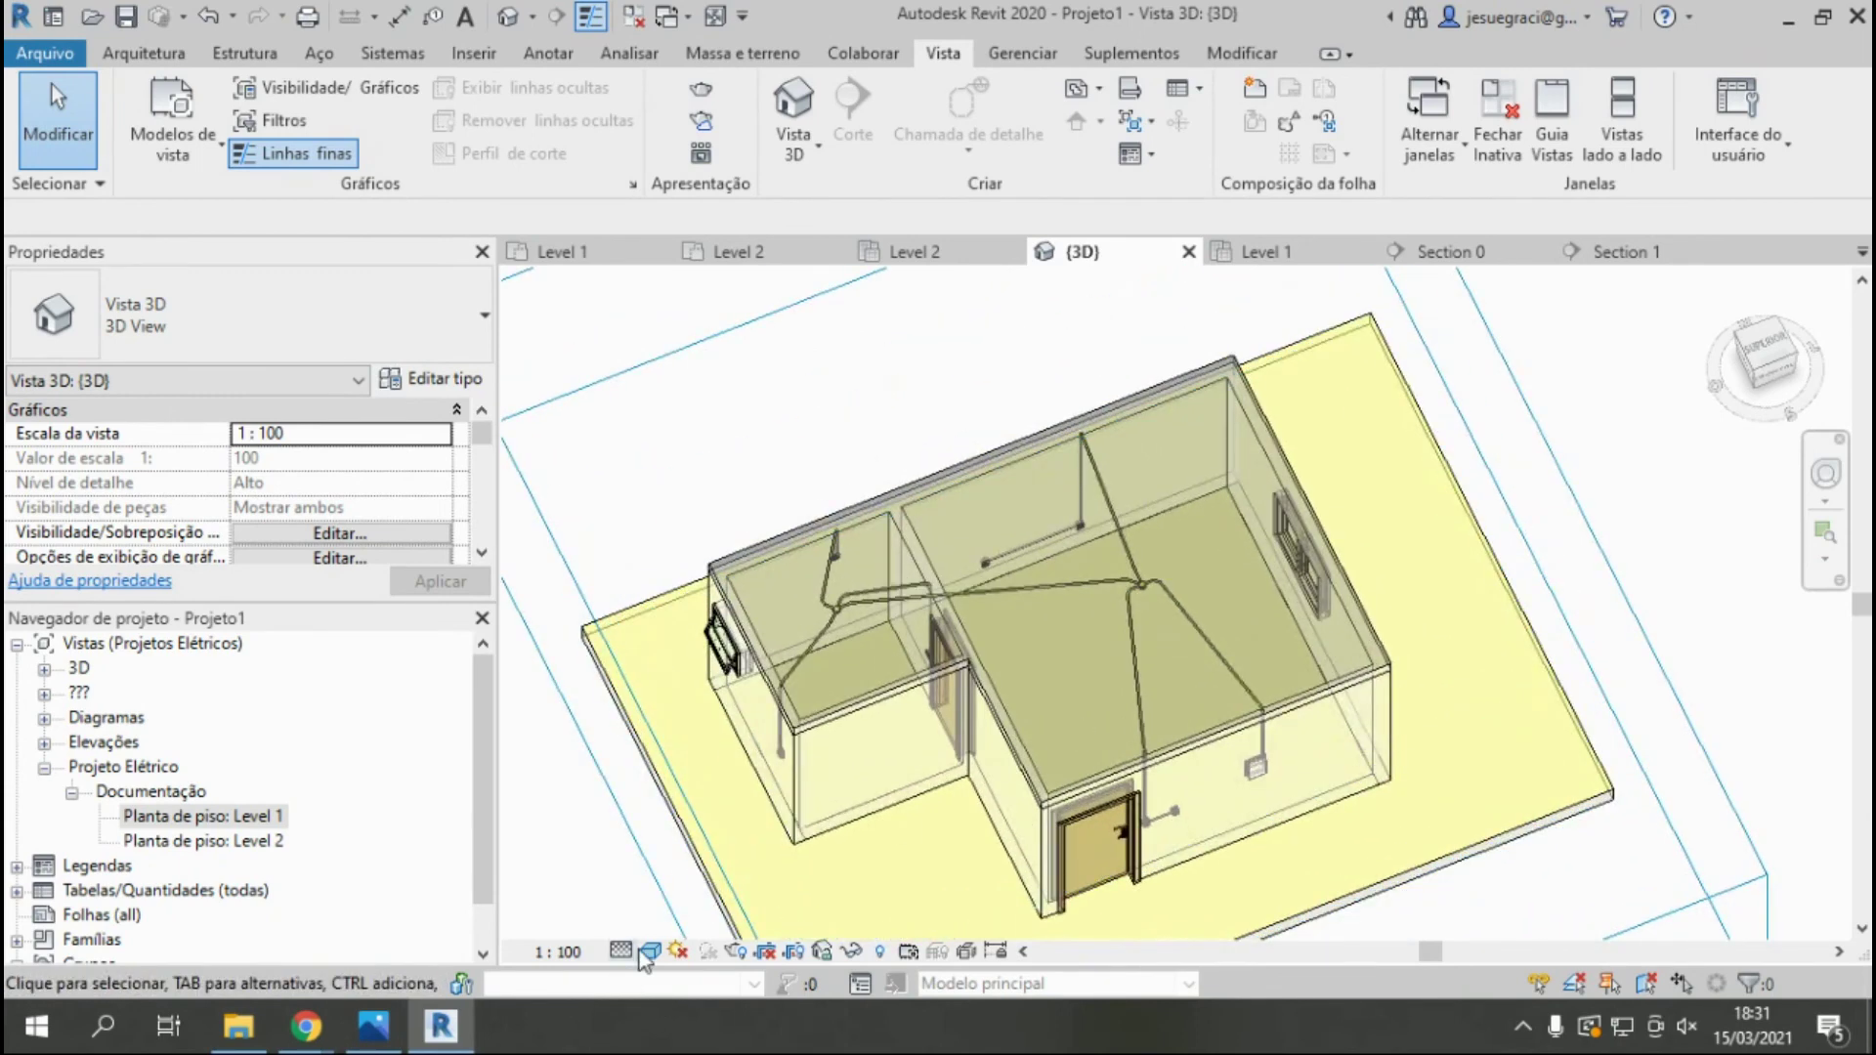
Return to the Level 1 floor plan to view the distribution-board conduit.
left_click(557, 251)
scroll(1328, 521, "down", 2)
scroll(1329, 521, "down", 2)
scroll(1329, 520, "up", 5)
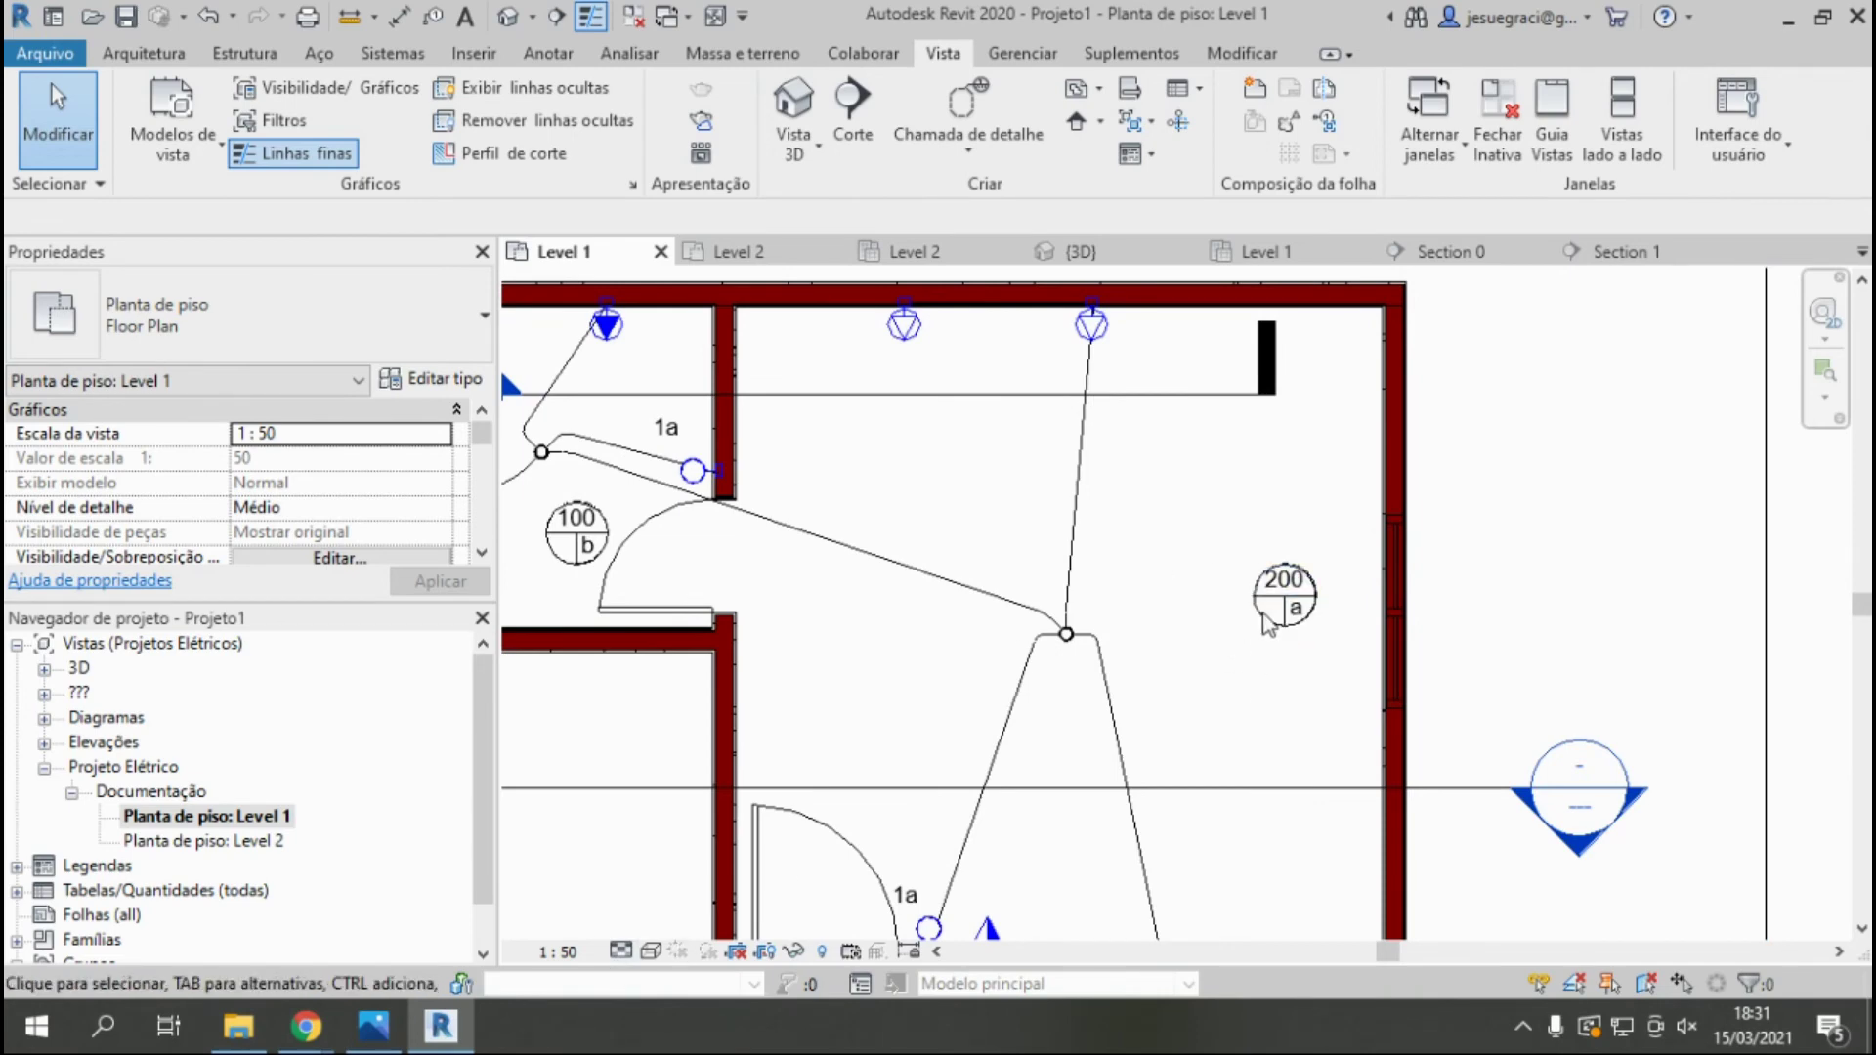
Start a text note inside the 200/a light tag using the annotation text tool.
scroll(1316, 616, "up", 1)
scroll(1302, 612, "down", 1)
scroll(1201, 586, "down", 1)
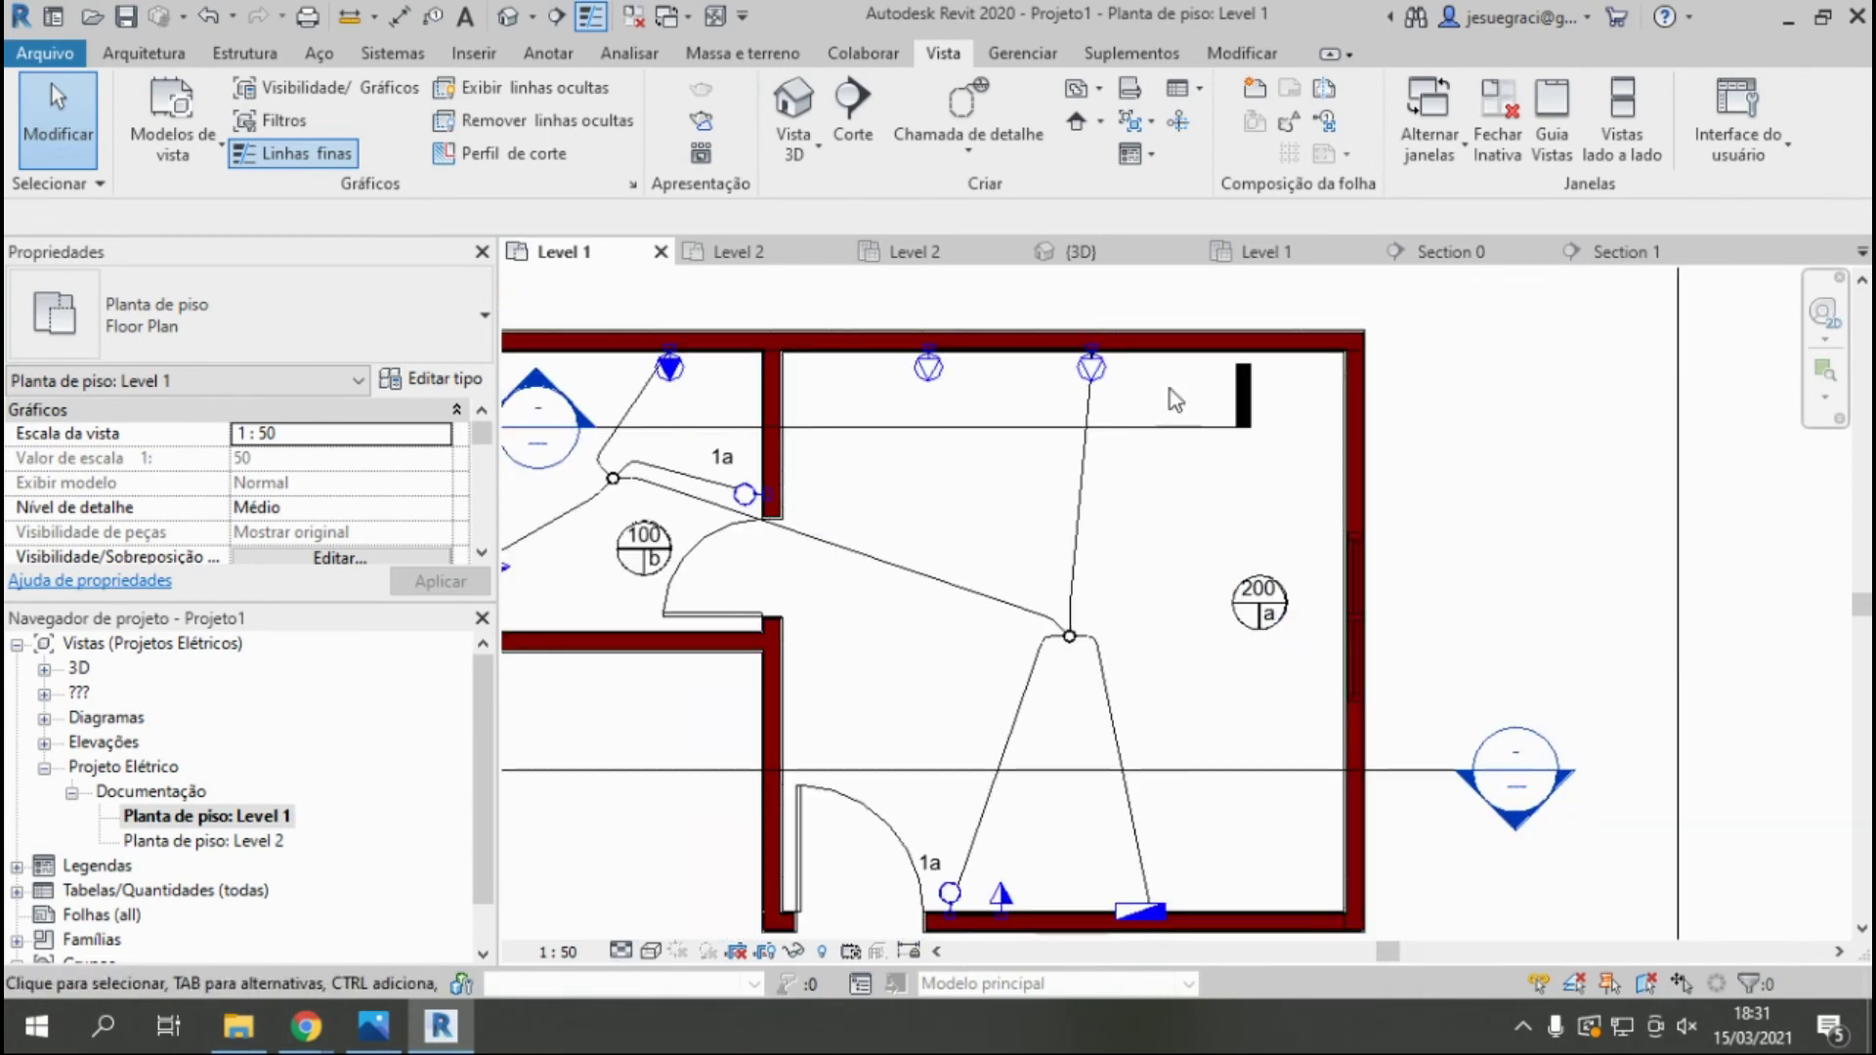
left_click(548, 52)
scroll(1265, 635, "up", 1)
scroll(1268, 645, "up", 2)
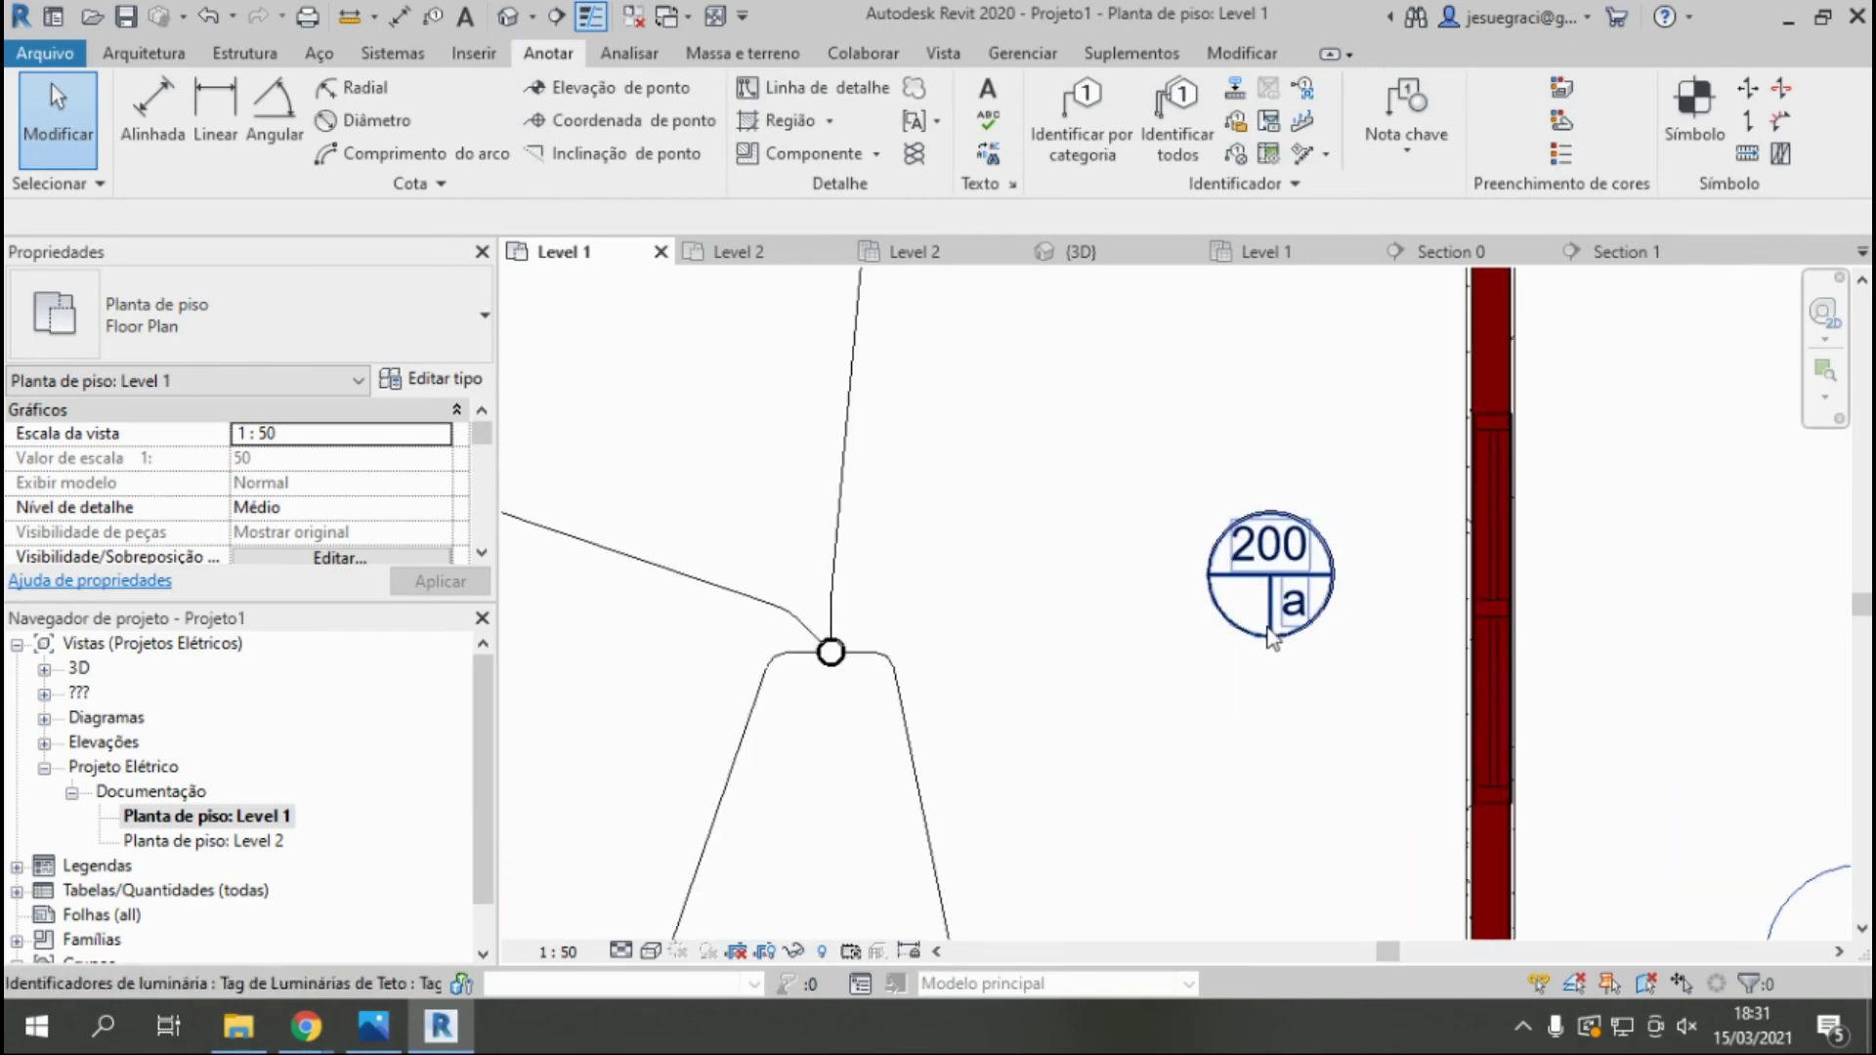
left_click(984, 93)
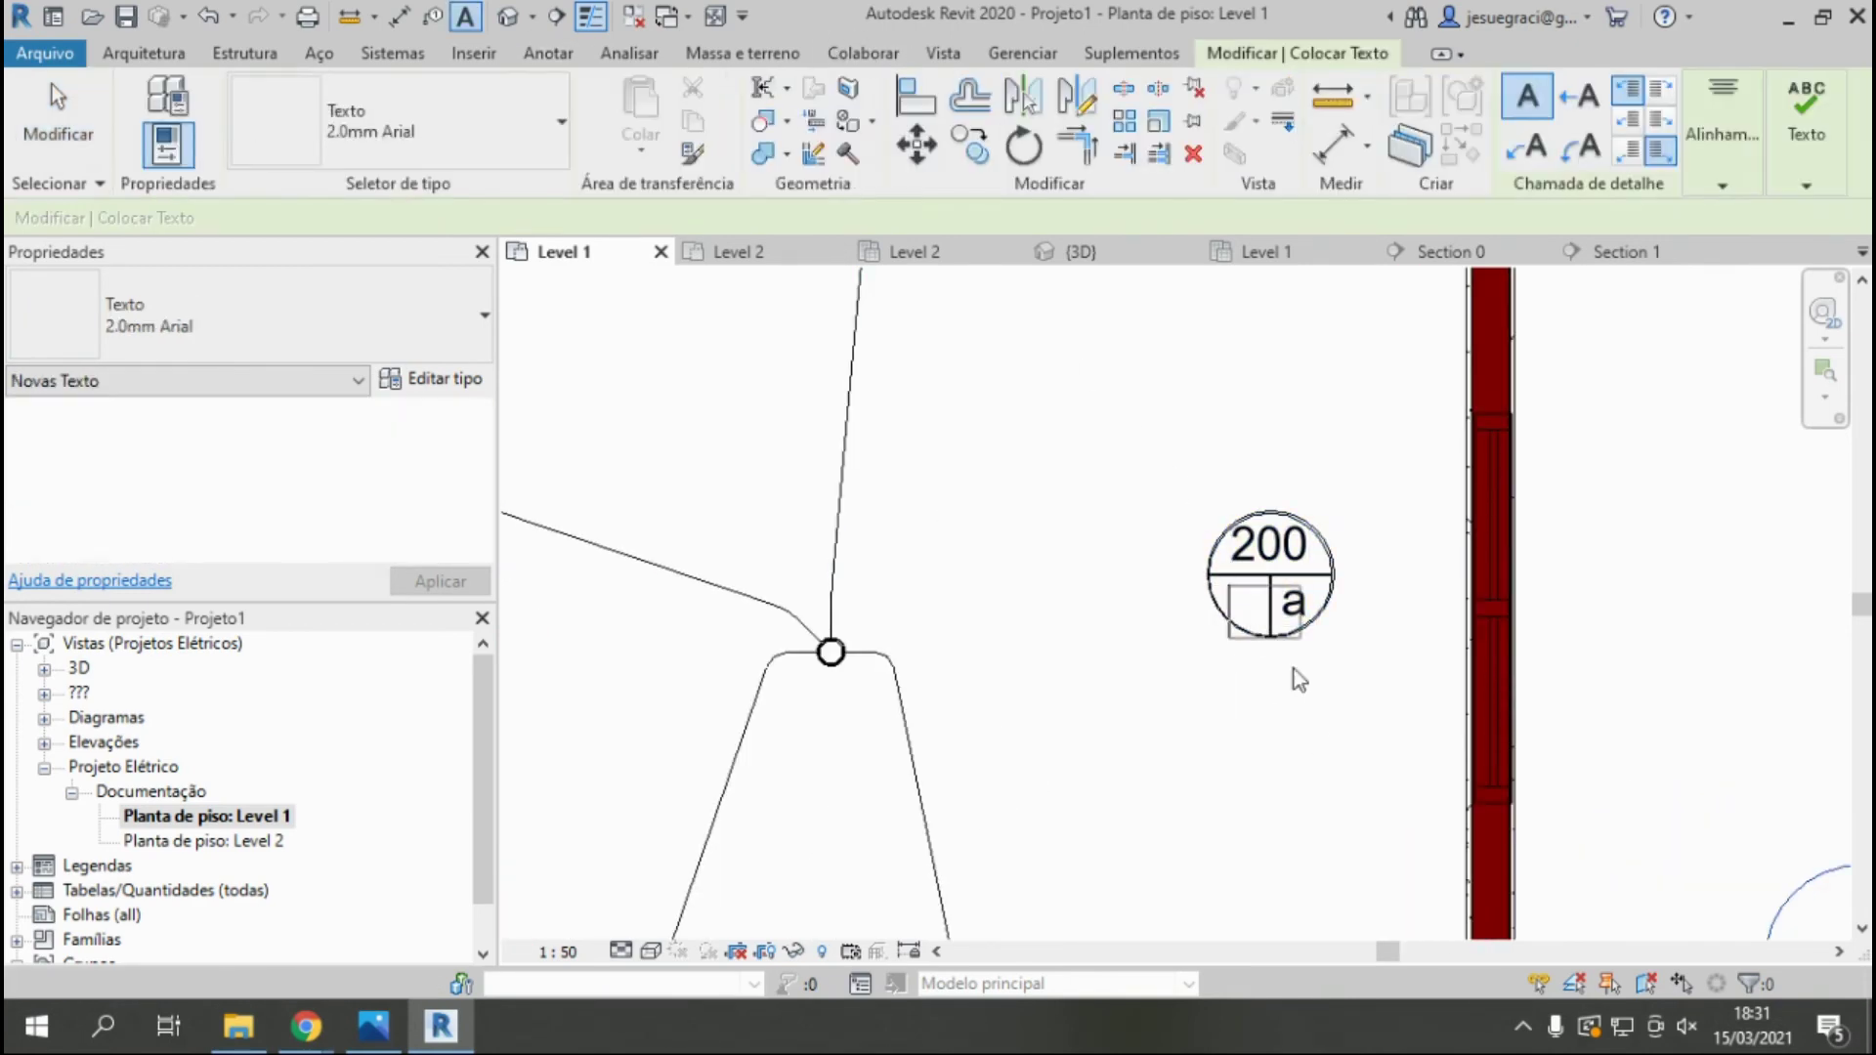
left_click(1297, 673)
left_click(1262, 714)
Add circuit number 1 as a text note in the 100/b light tag.
scroll(1030, 746, "down", 2)
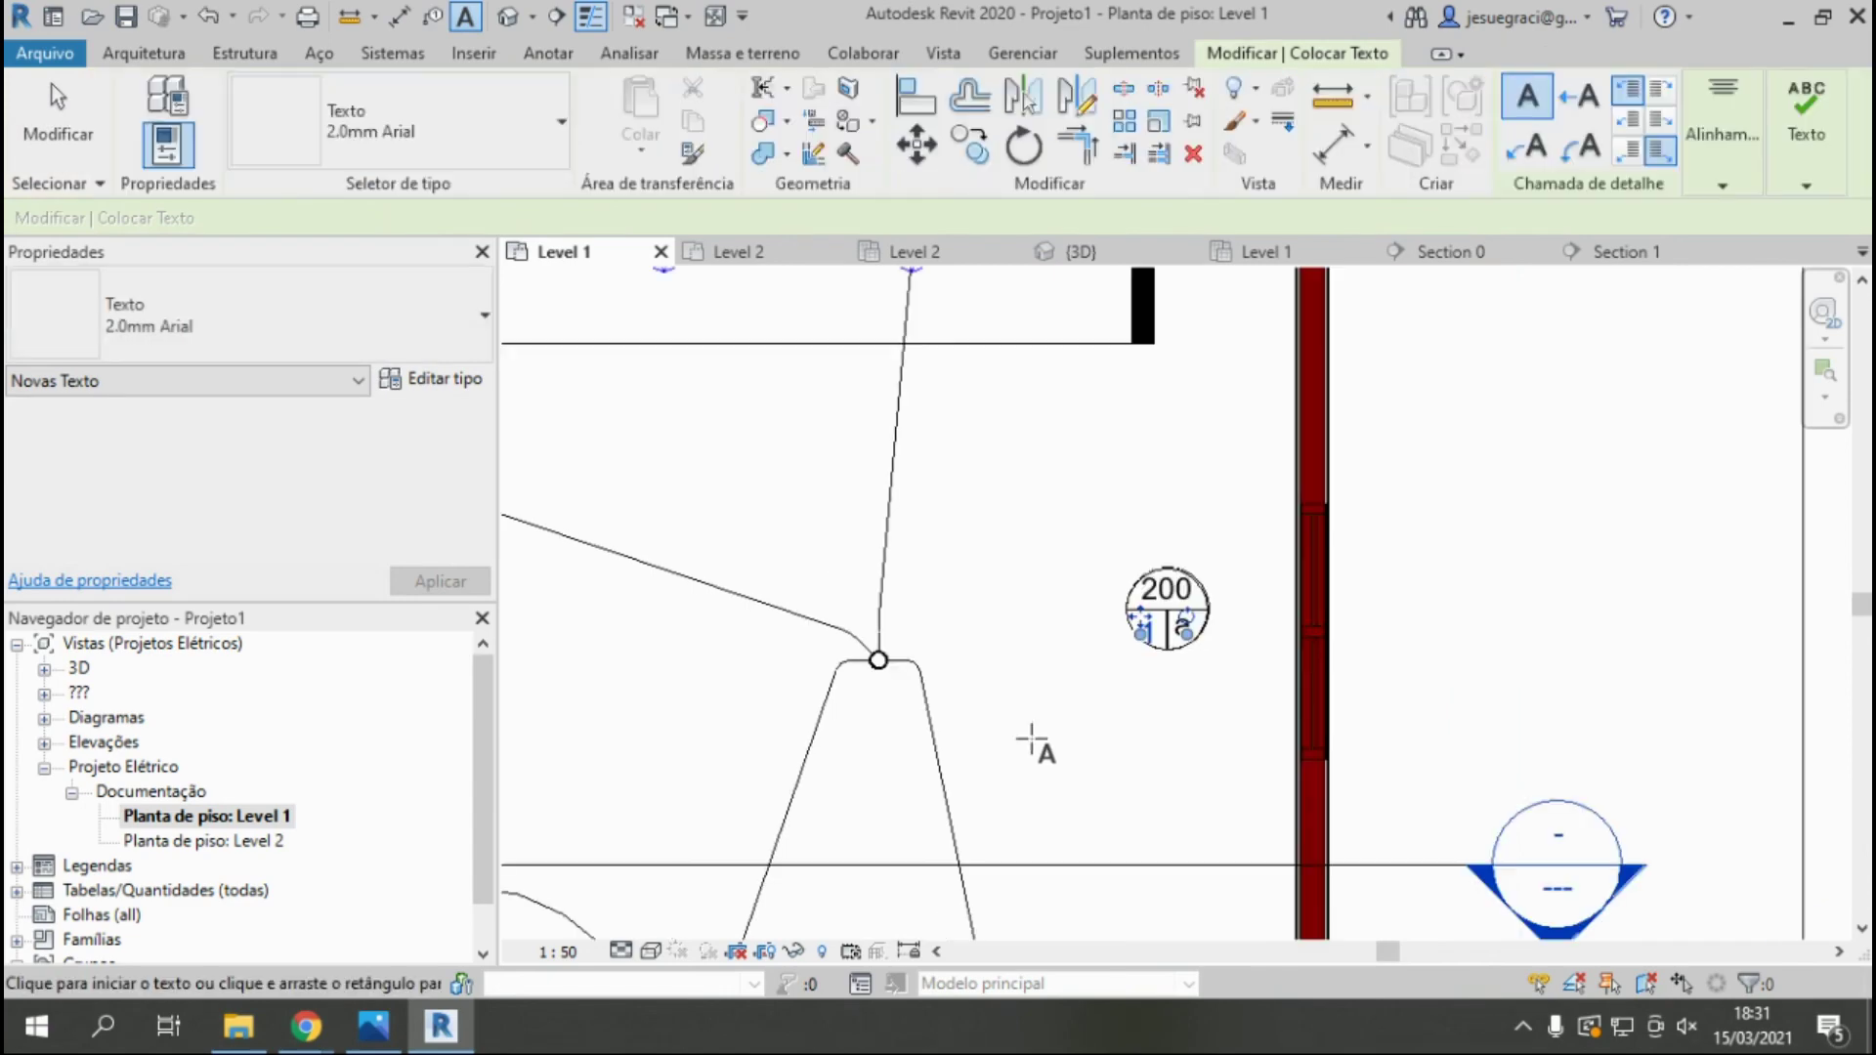
scroll(849, 662, "down", 2)
scroll(671, 691, "up", 3)
scroll(739, 655, "up", 2)
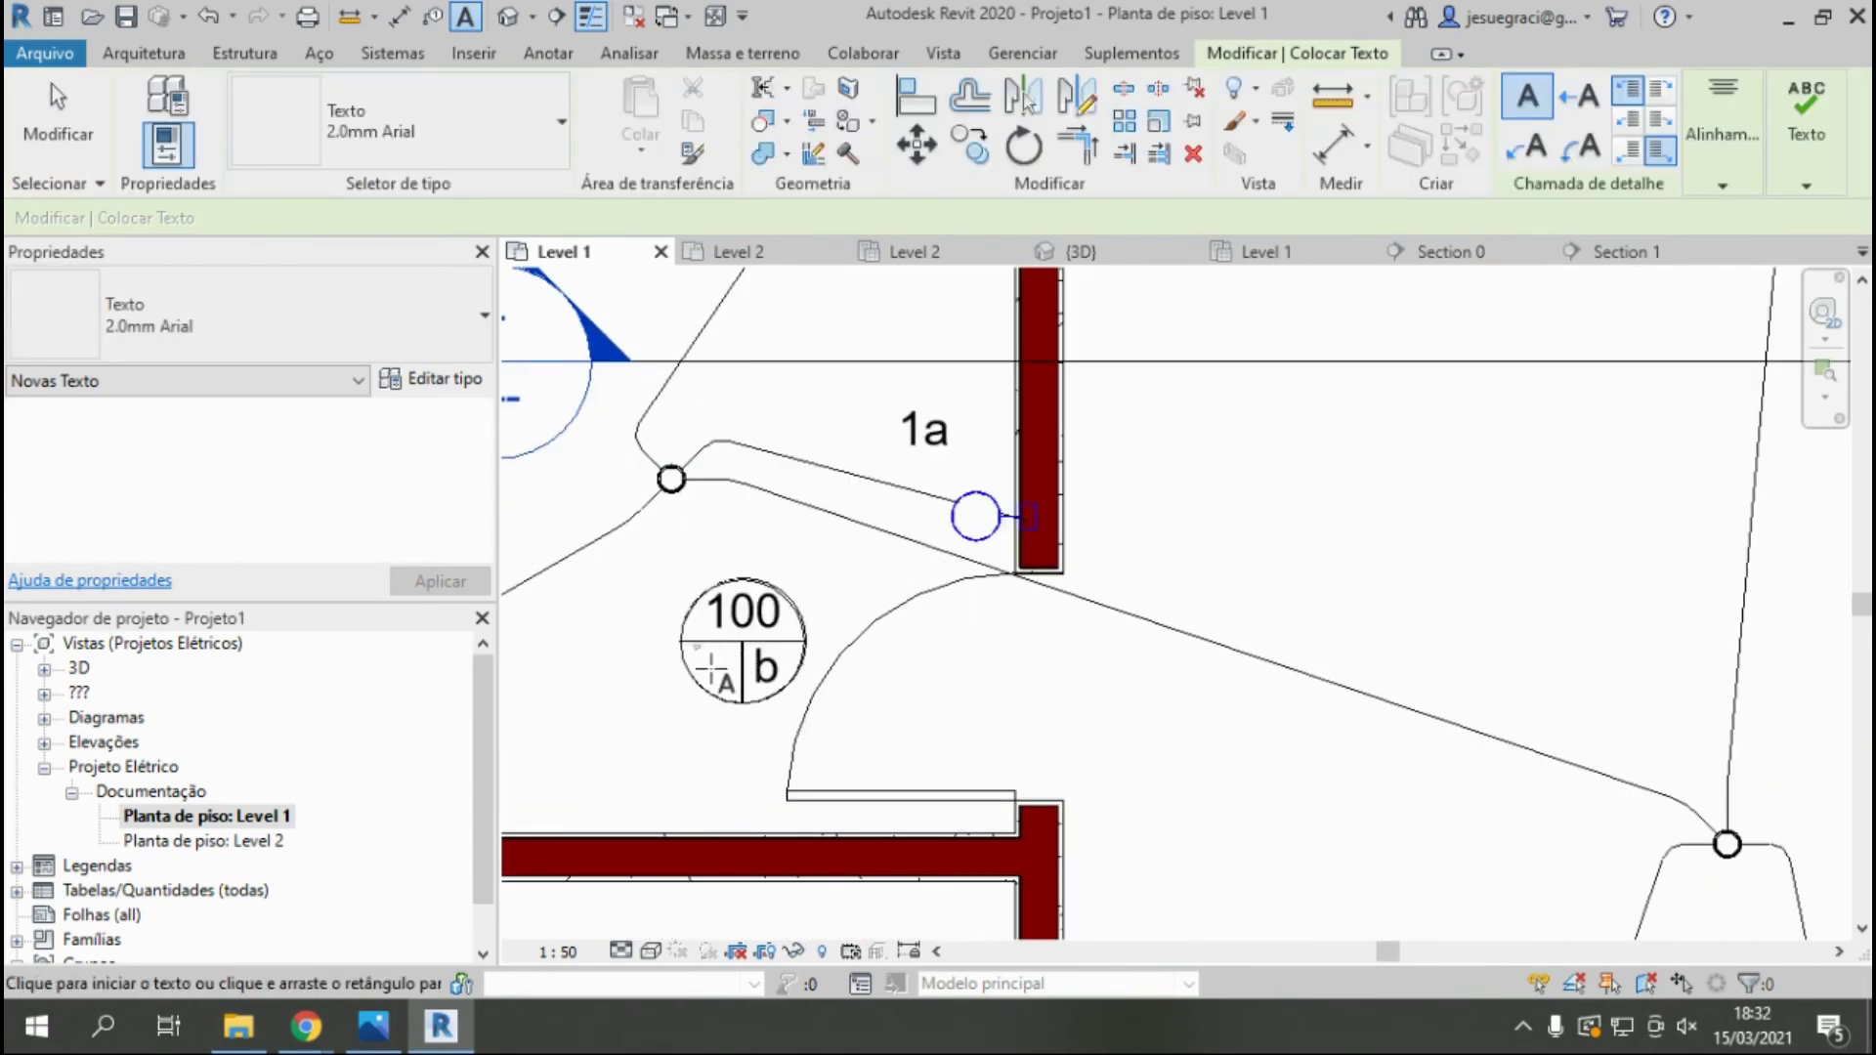
left_click(706, 670)
type("1")
left_click(767, 557)
scroll(946, 558, "down", 2)
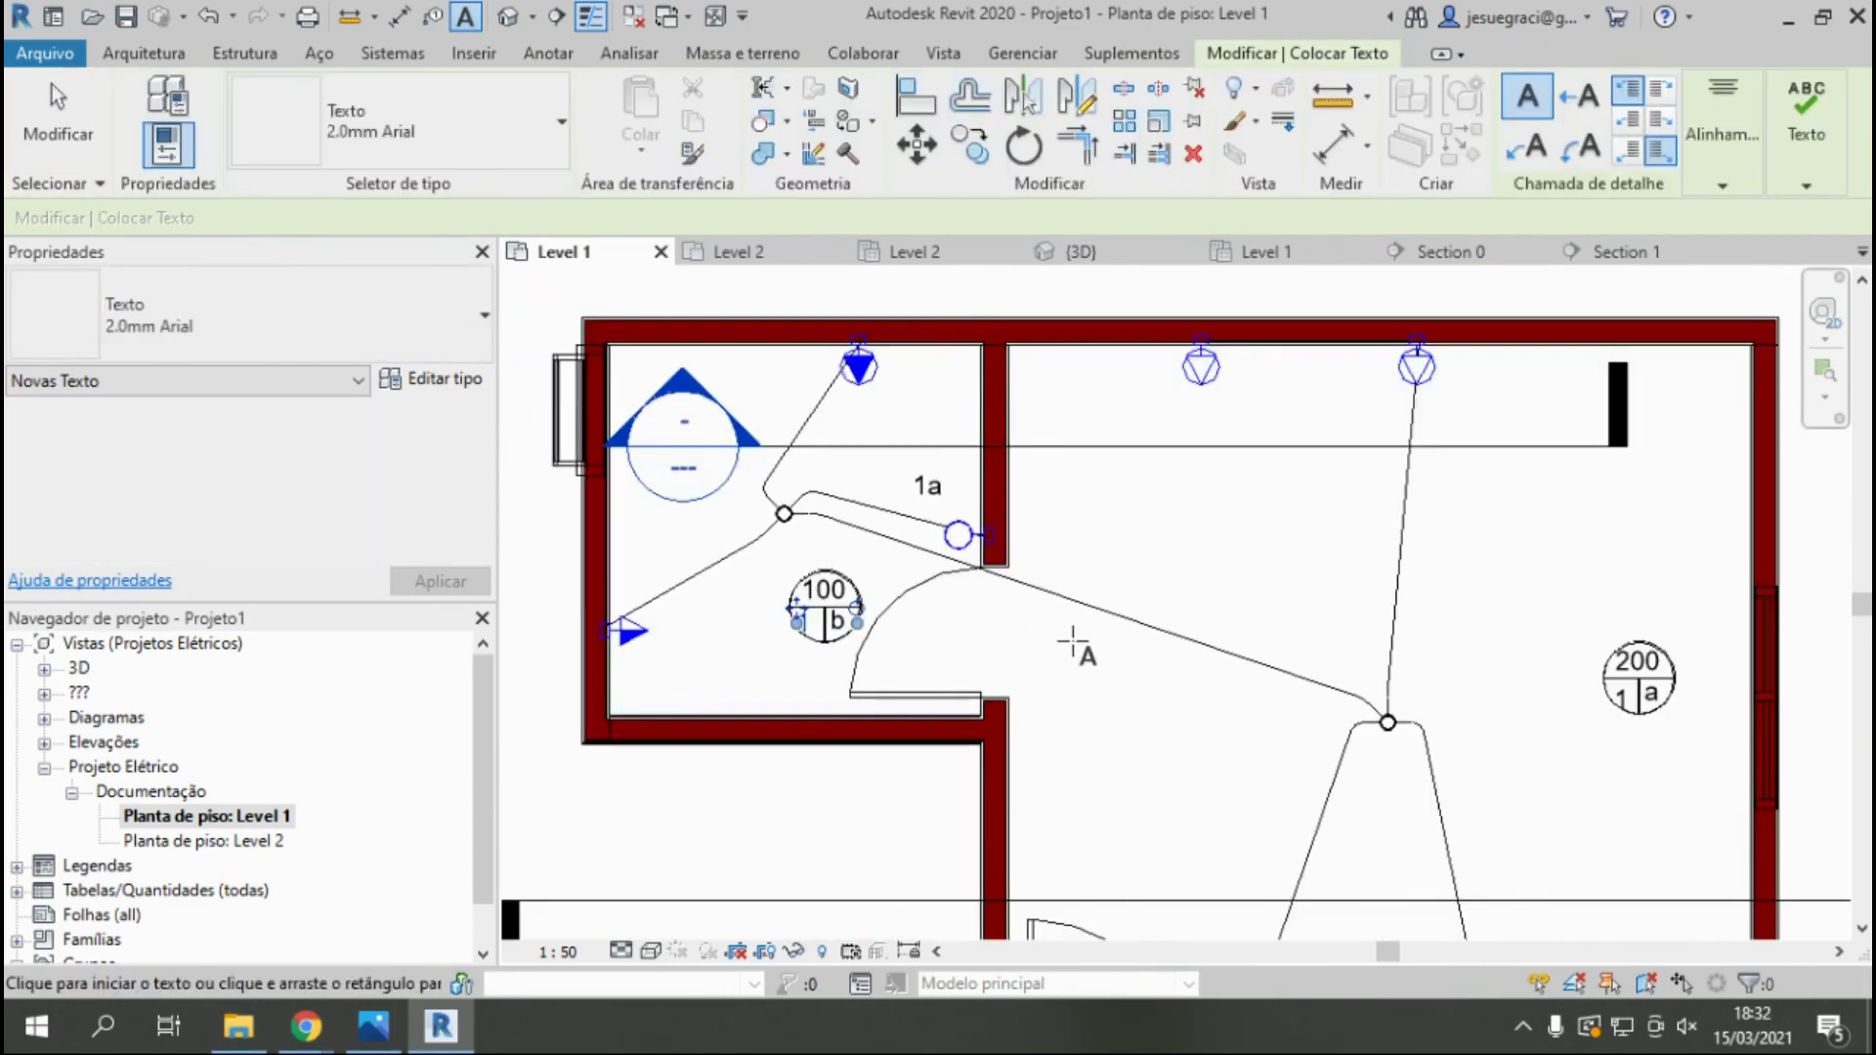
scroll(1073, 641, "down", 2)
scroll(1001, 557, "up", 1)
scroll(1002, 557, "up", 2)
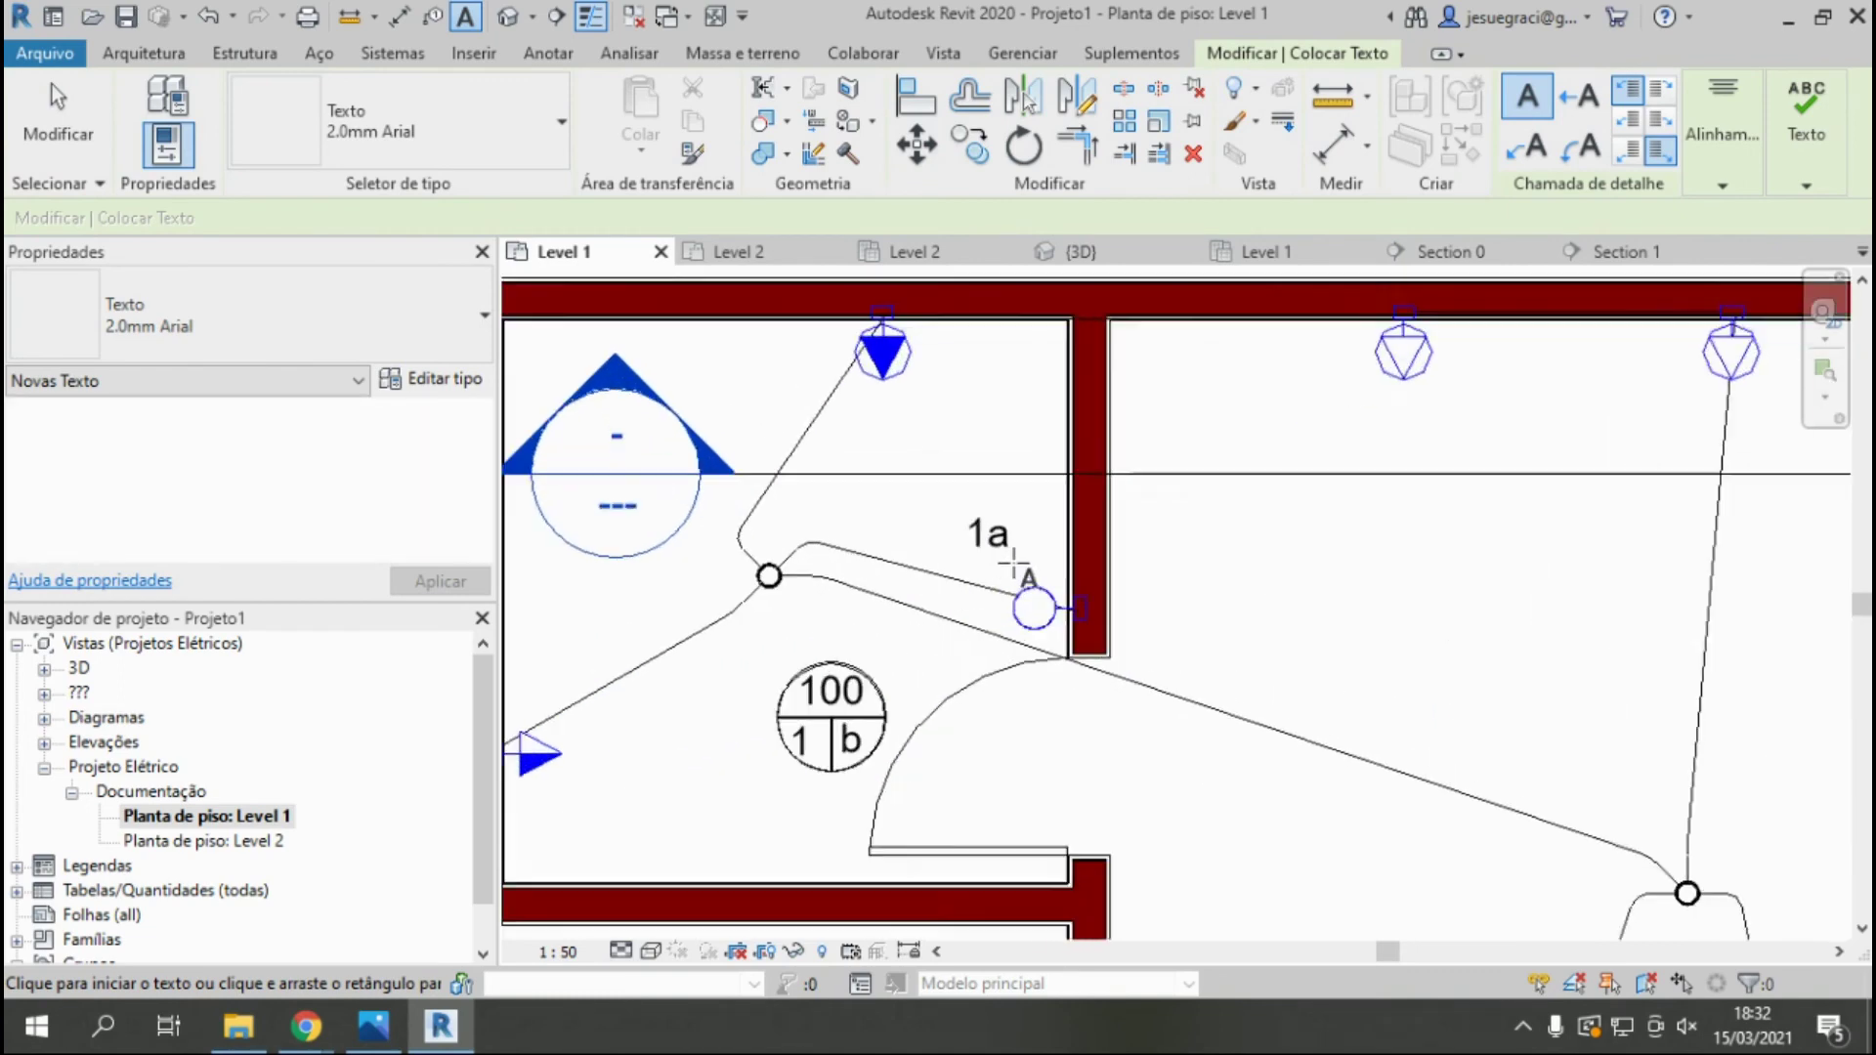
scroll(996, 552, "up", 2)
Edit the 1a circuit label beside the interior-wall switch so it reads 1b.
key("Escape")
key("Escape")
double_click(997, 549)
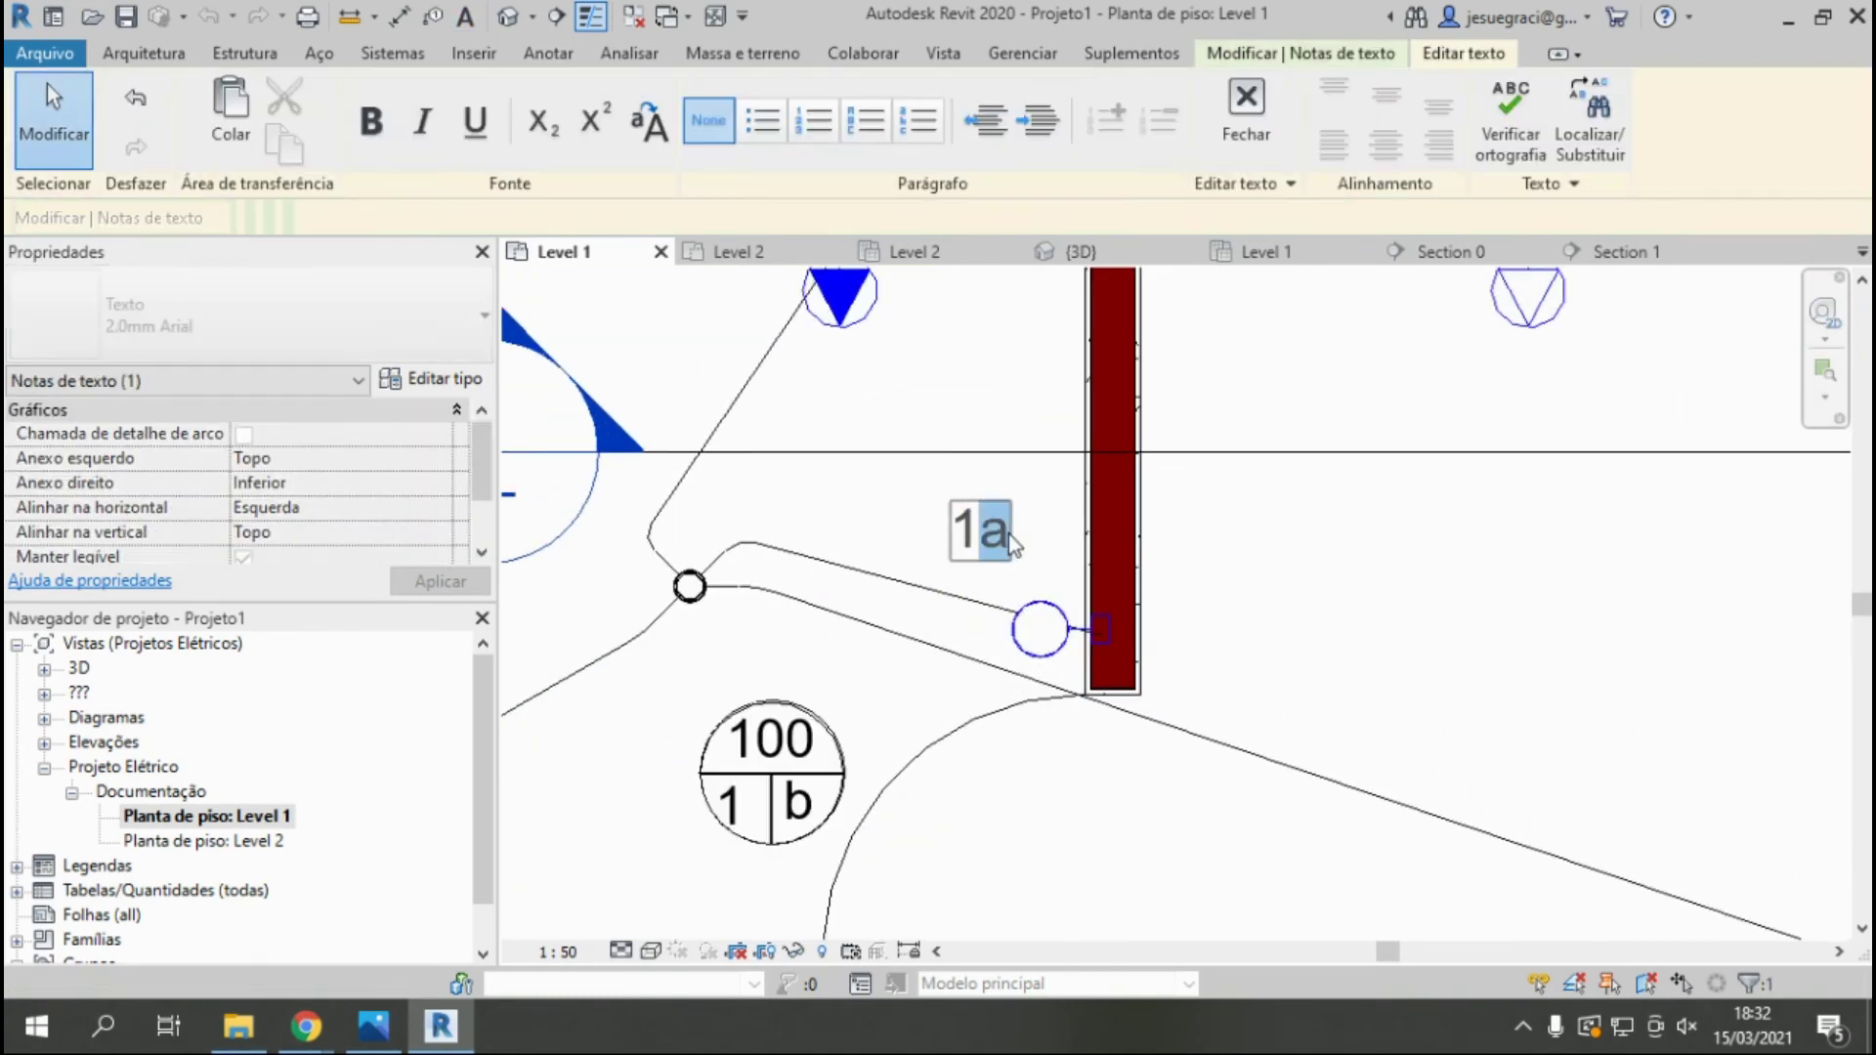
type("b")
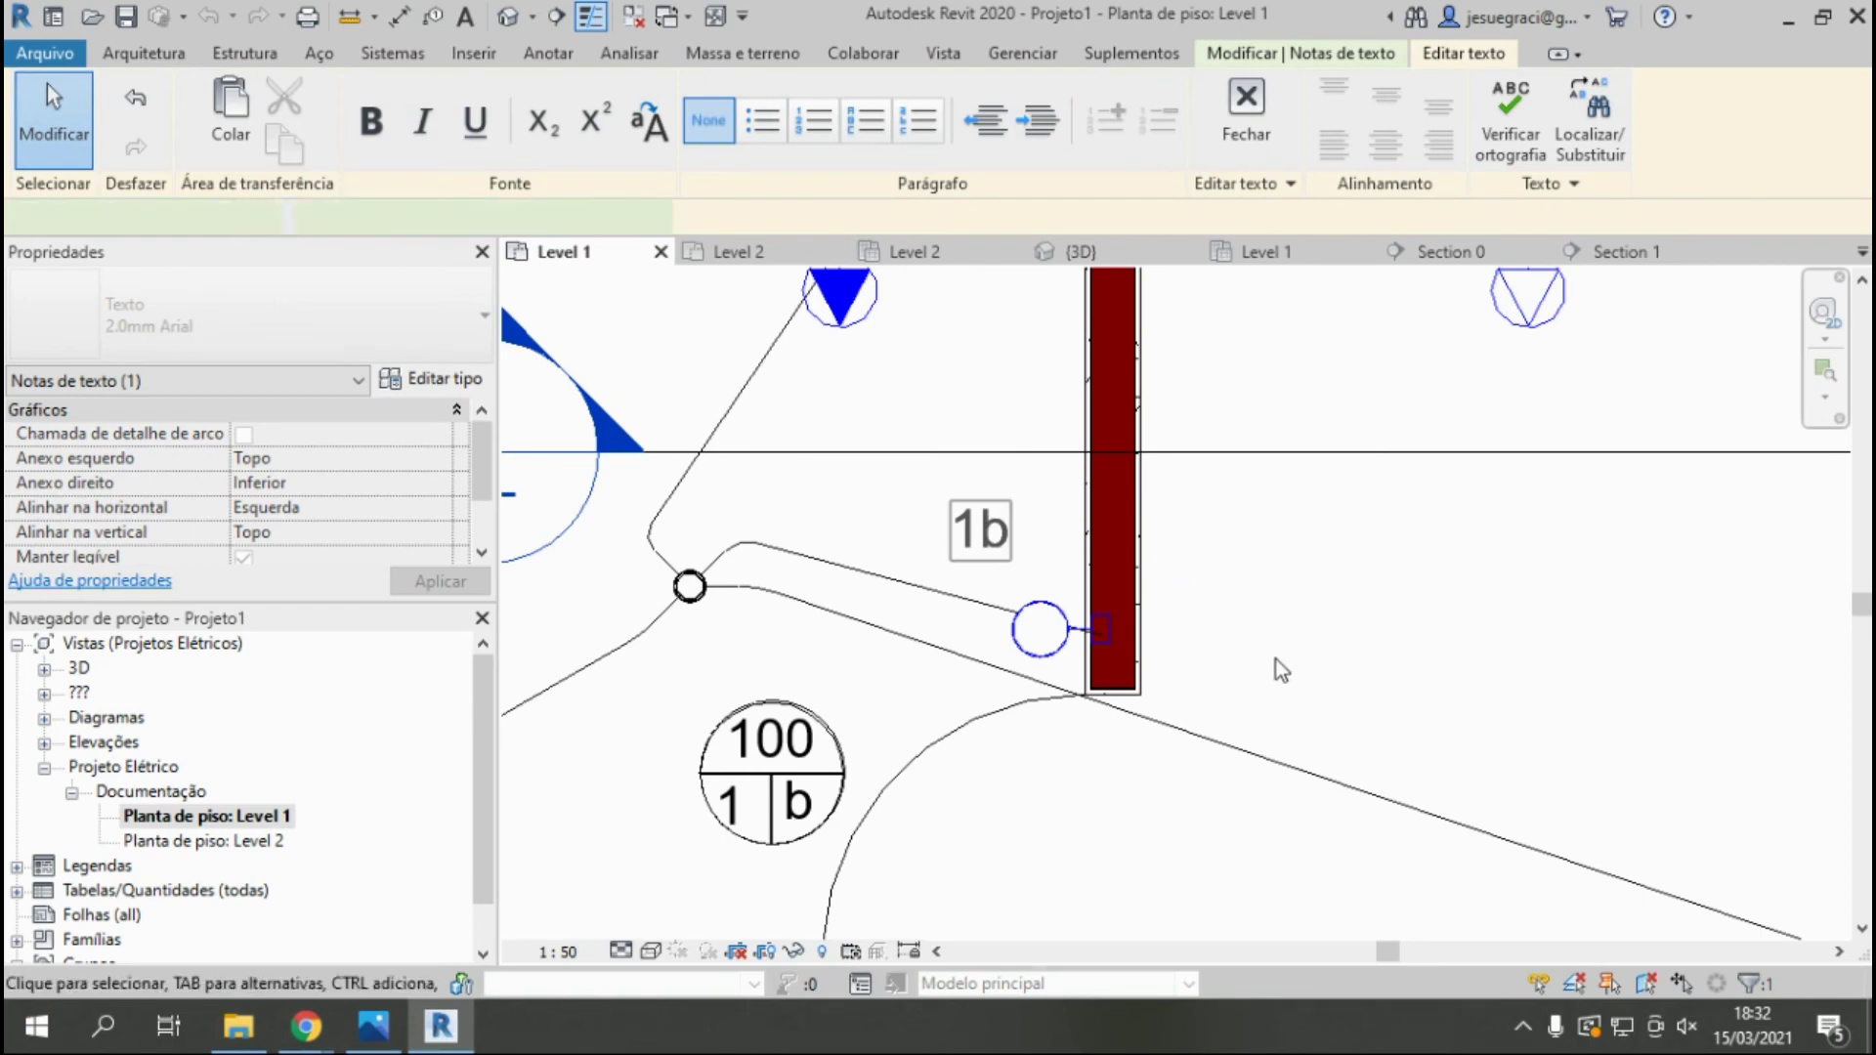
left_click(1276, 662)
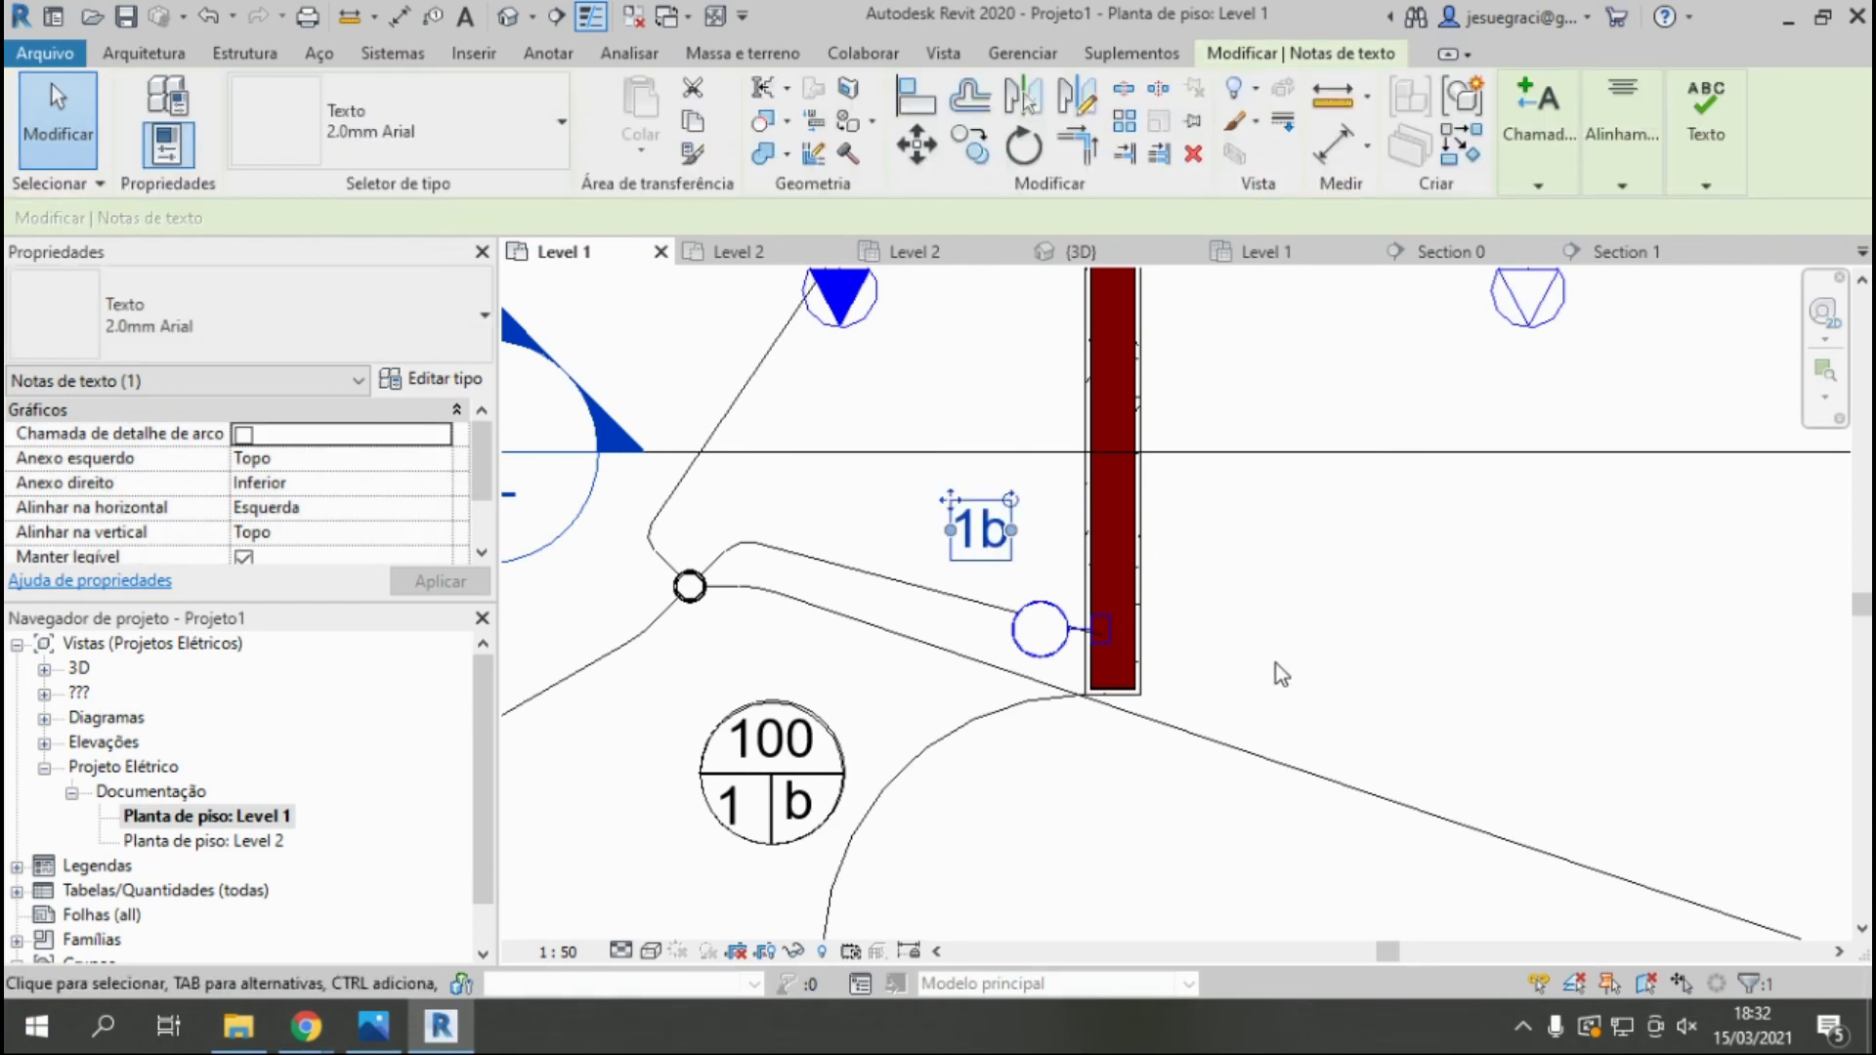
scroll(1007, 791, "down", 1)
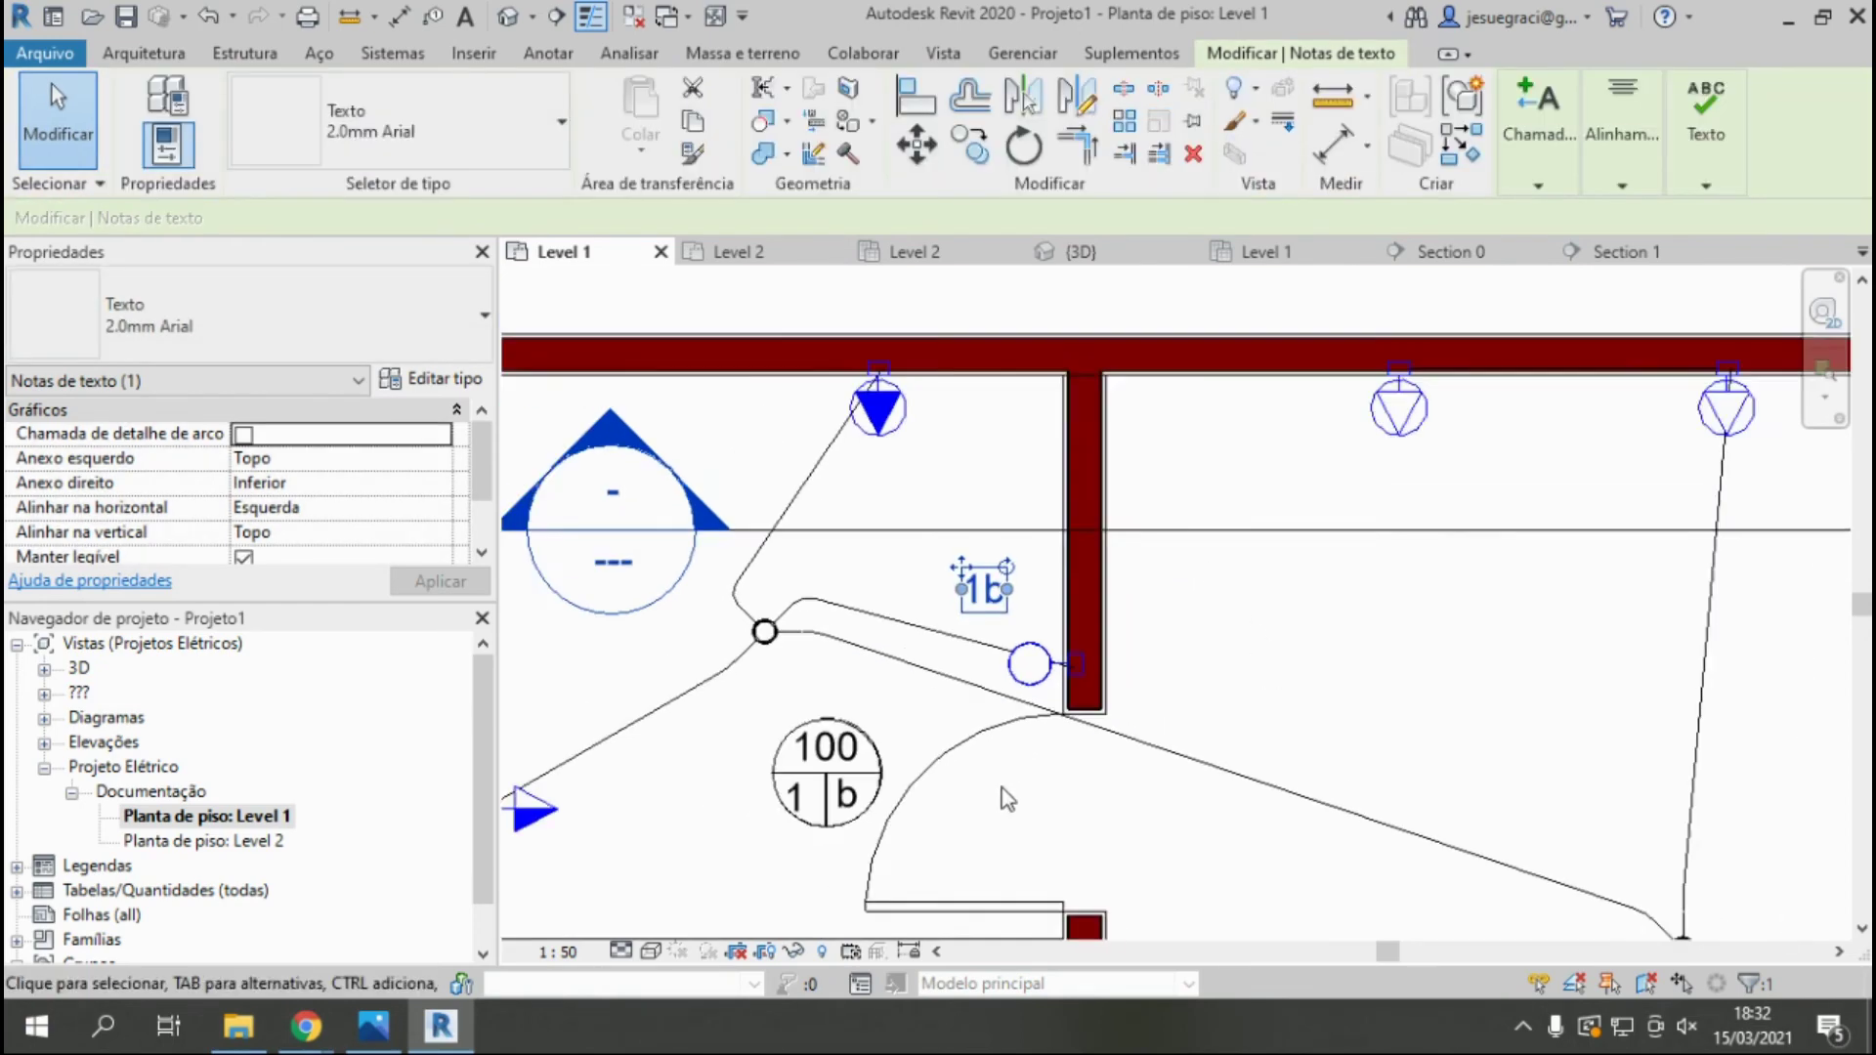
scroll(1006, 792, "down", 1)
scroll(940, 454, "up", 1)
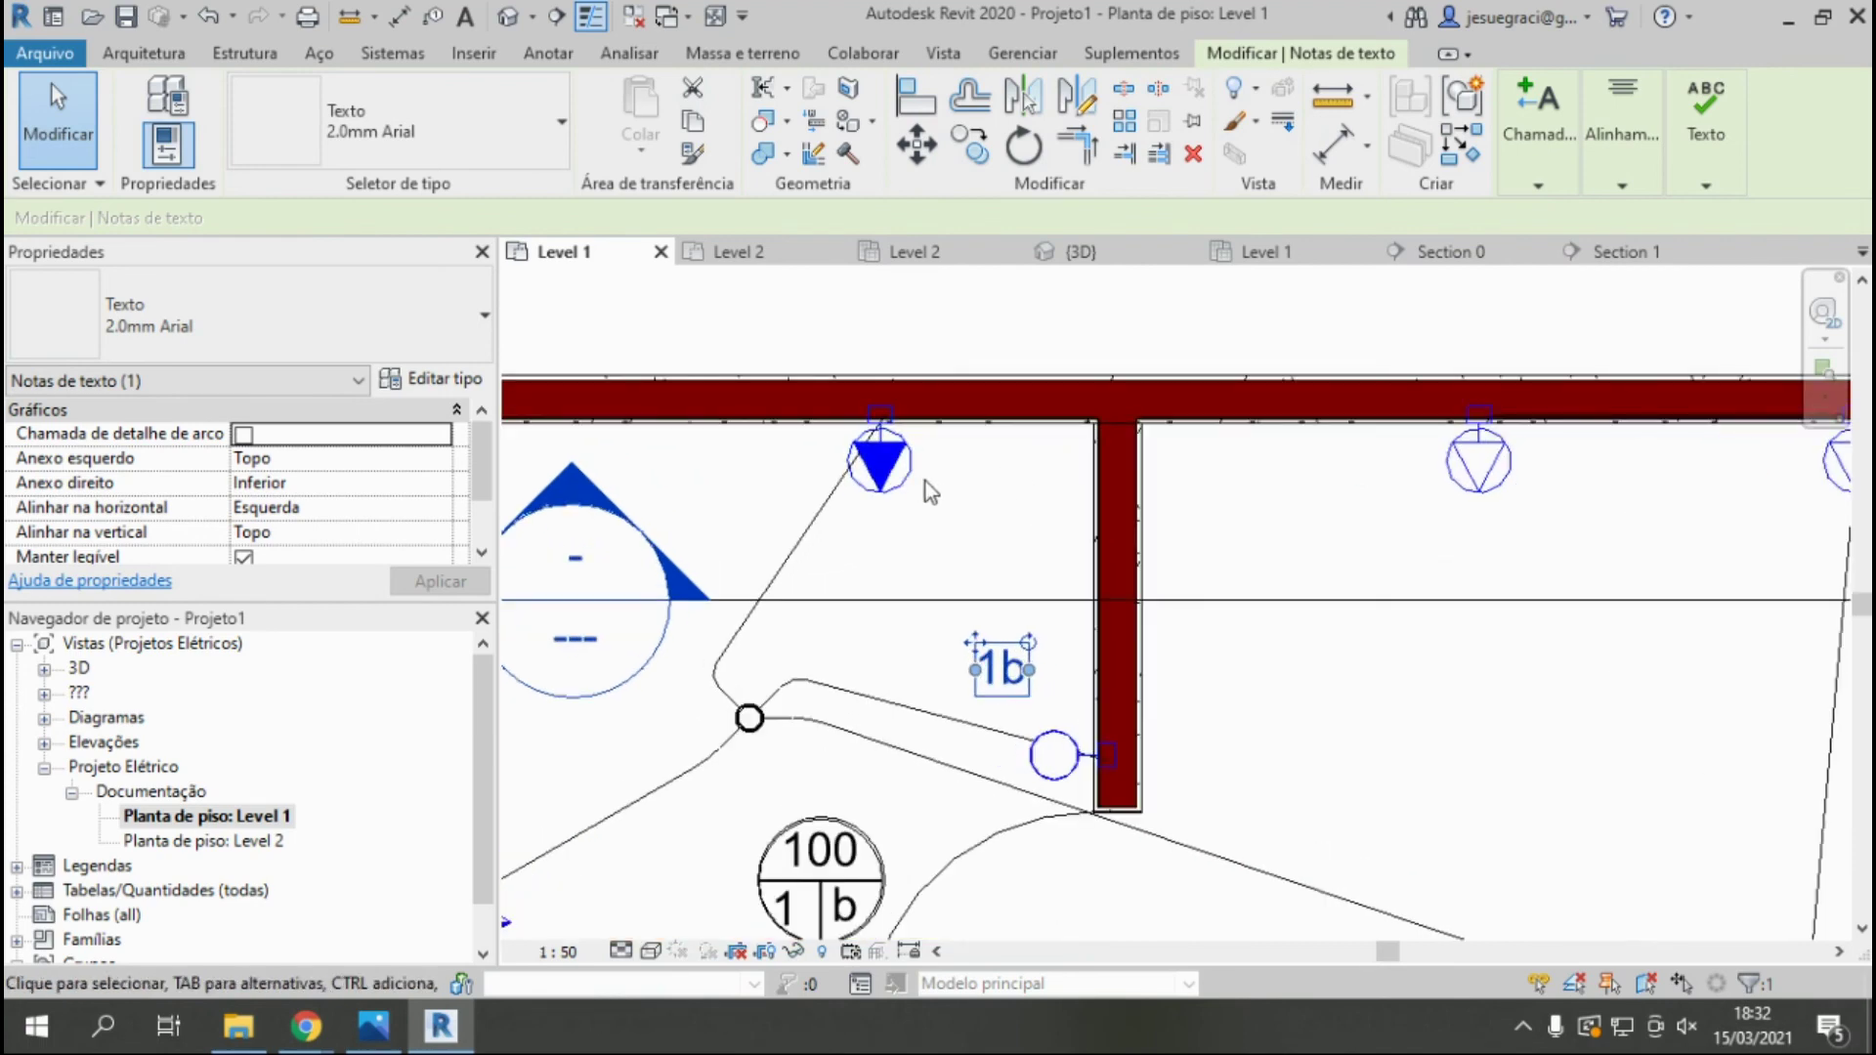
left_click(548, 54)
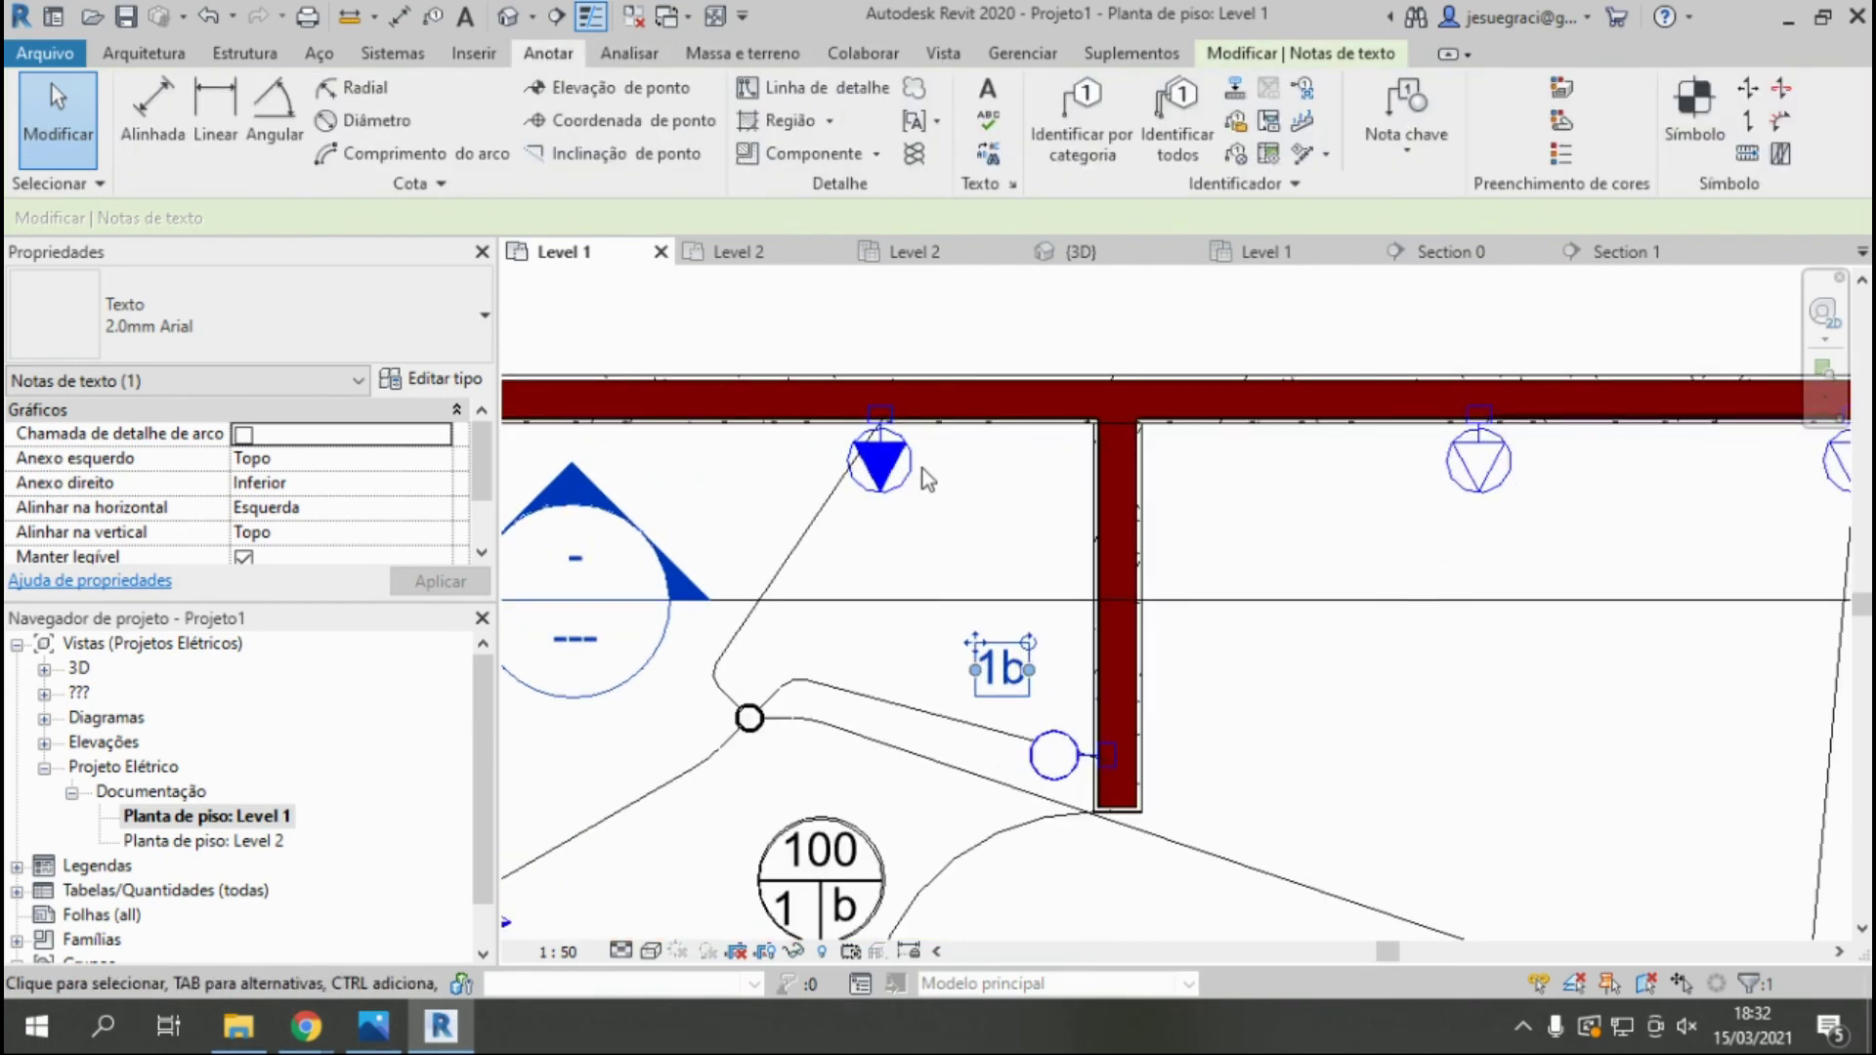
left_click(1087, 584)
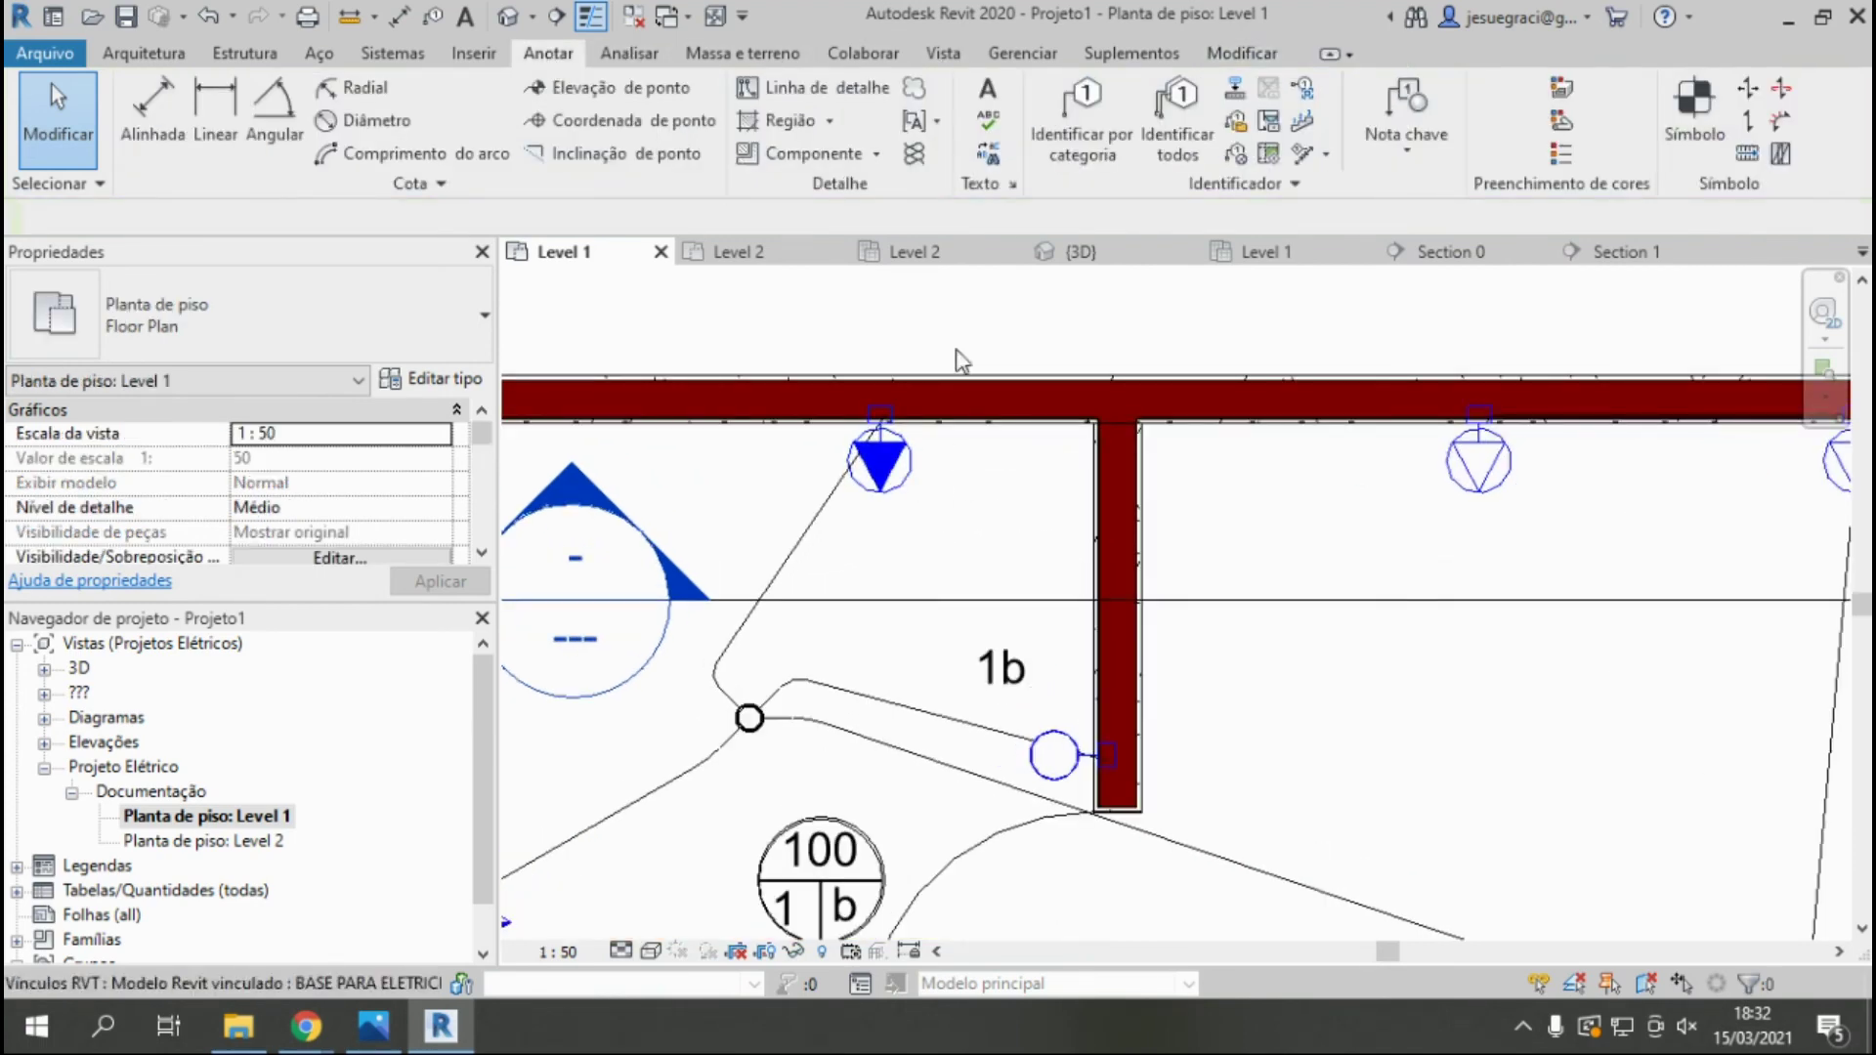
Place TX text notes: 2 by the upper-left light, 3 by the upper-middle and upper-right lights.
key("t")
key("x")
left_click(926, 483)
type("2")
left_click(1475, 508)
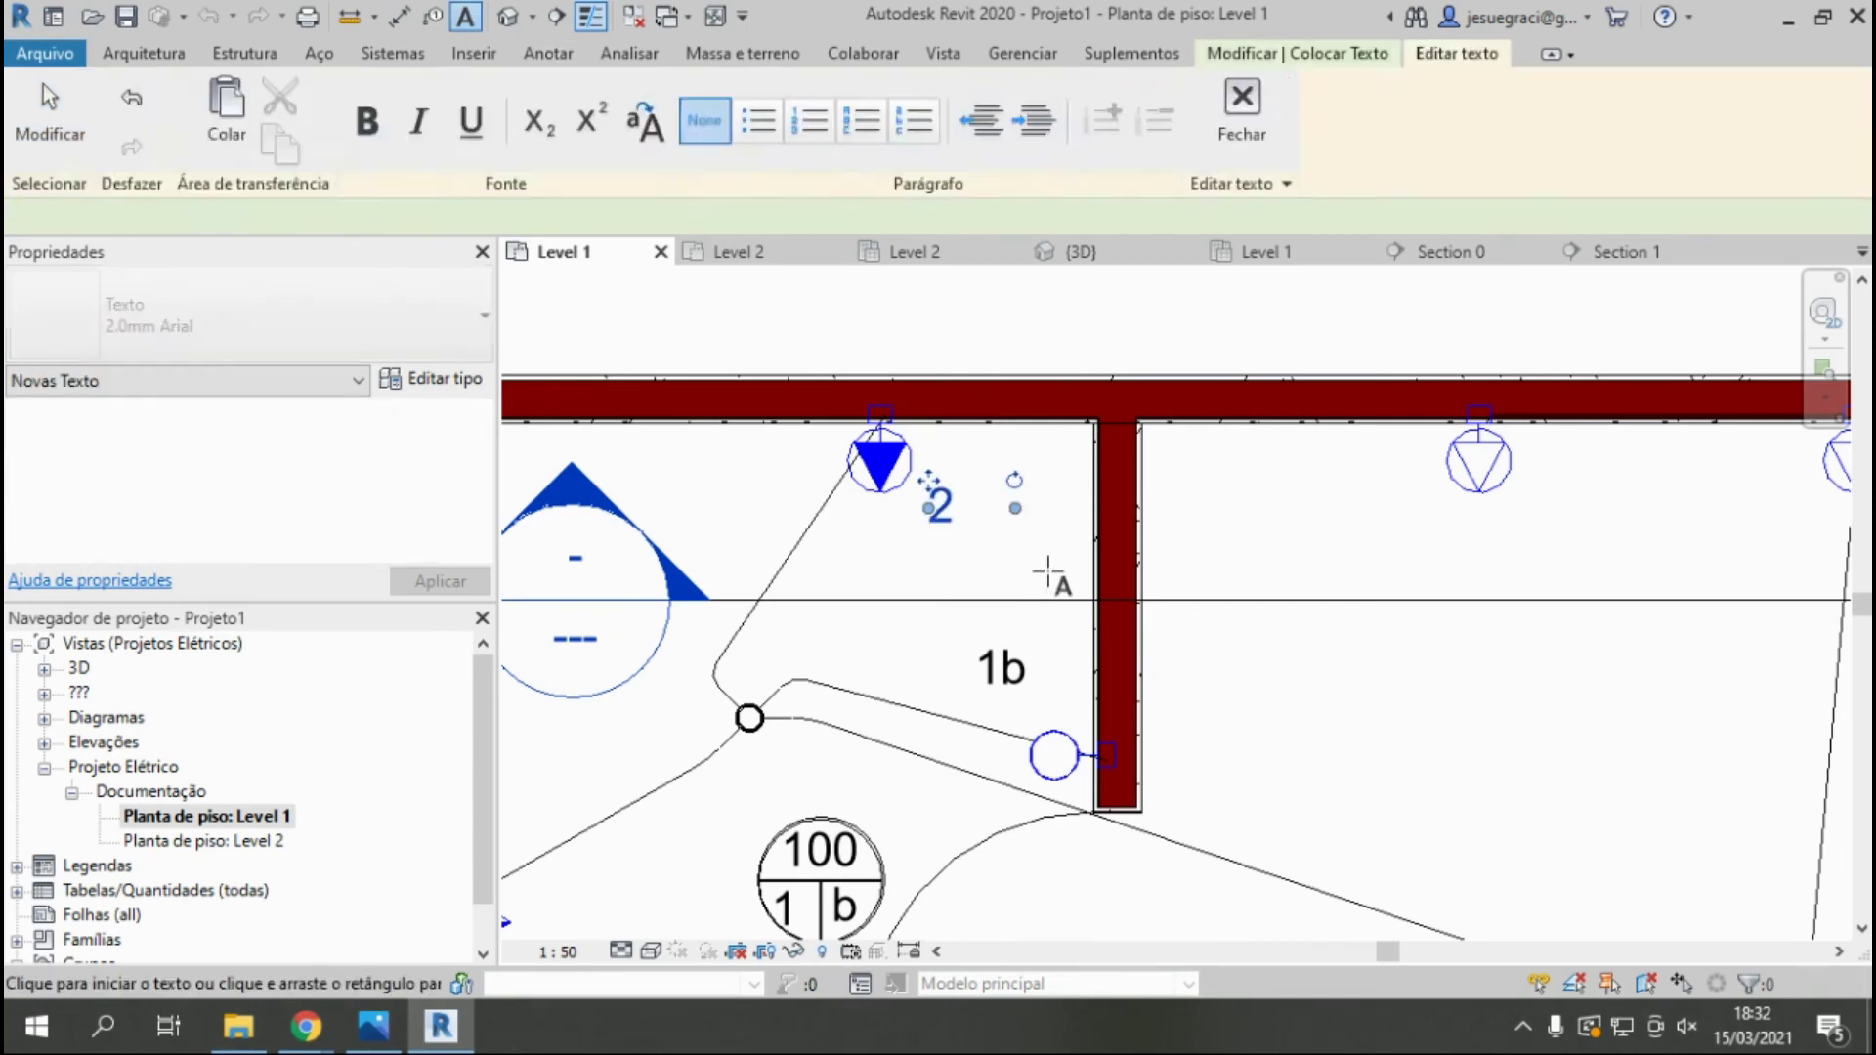
left_click(1488, 508)
type("3")
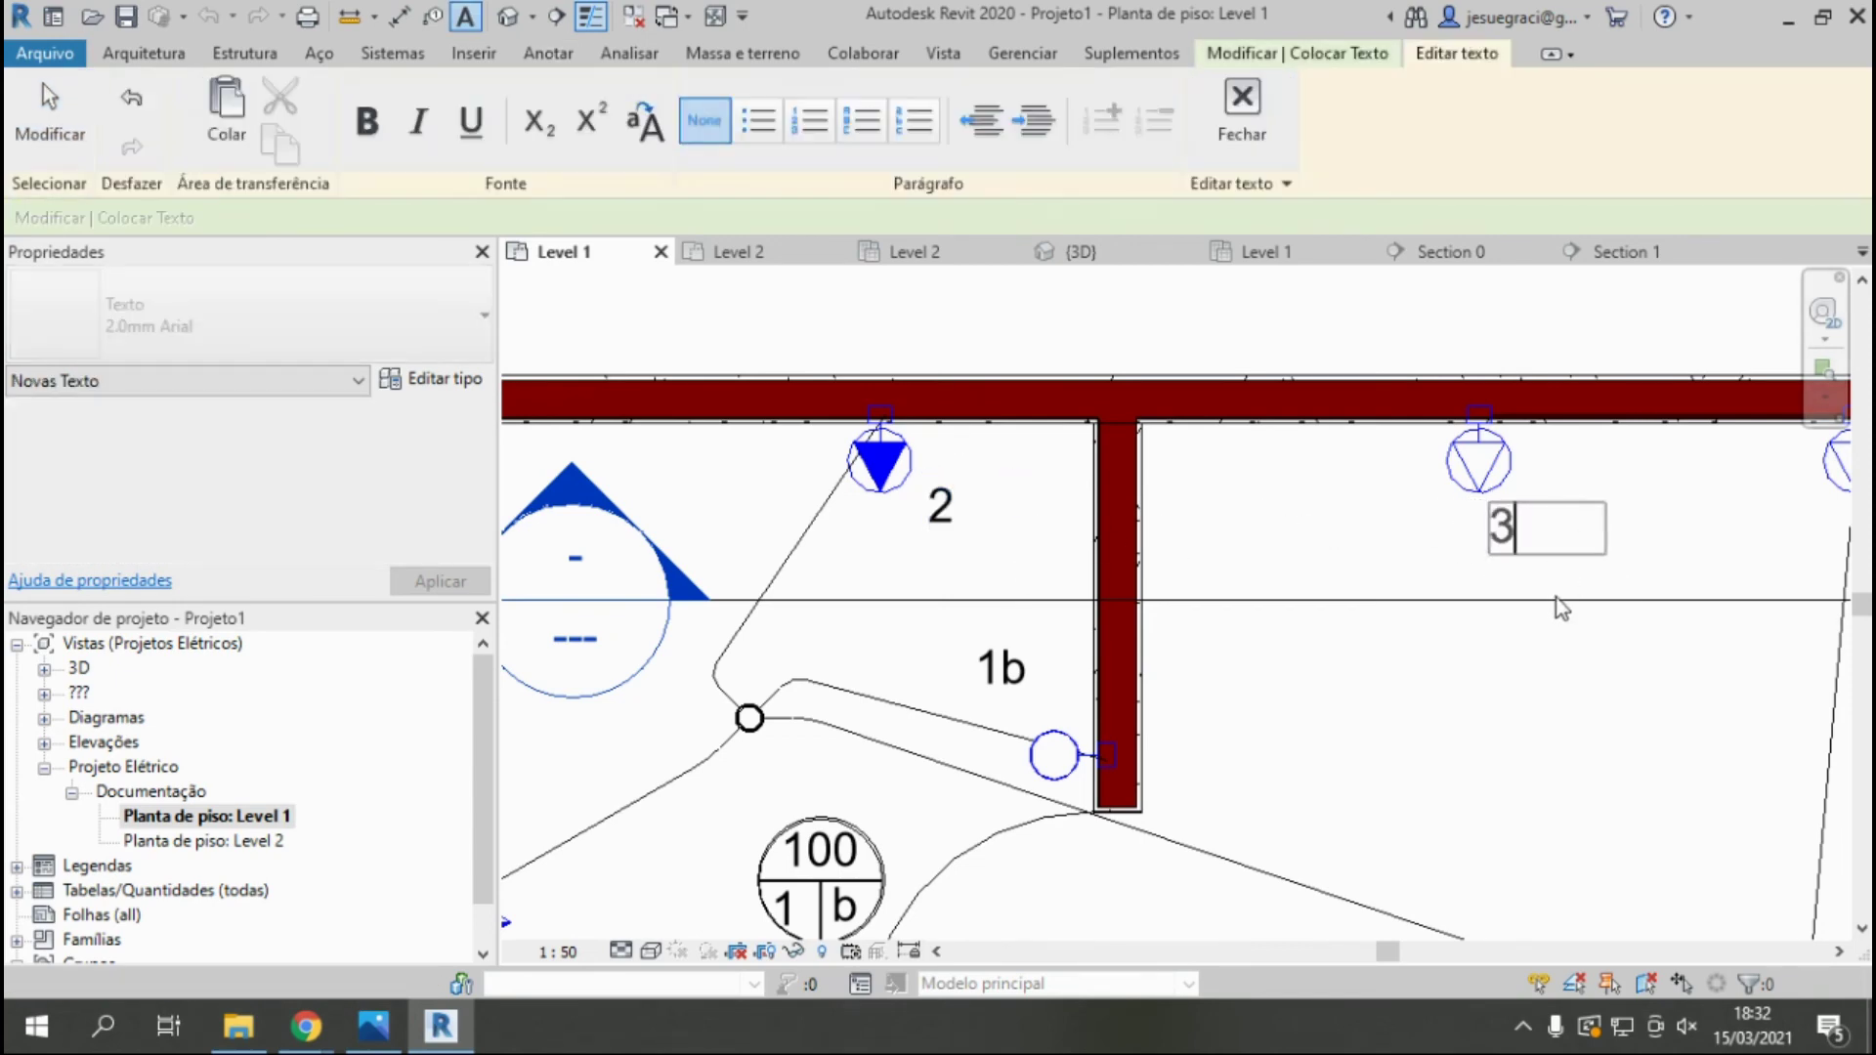
left_click(1558, 598)
scroll(1541, 658, "down", 1)
scroll(1679, 557, "up", 1)
left_click(1672, 554)
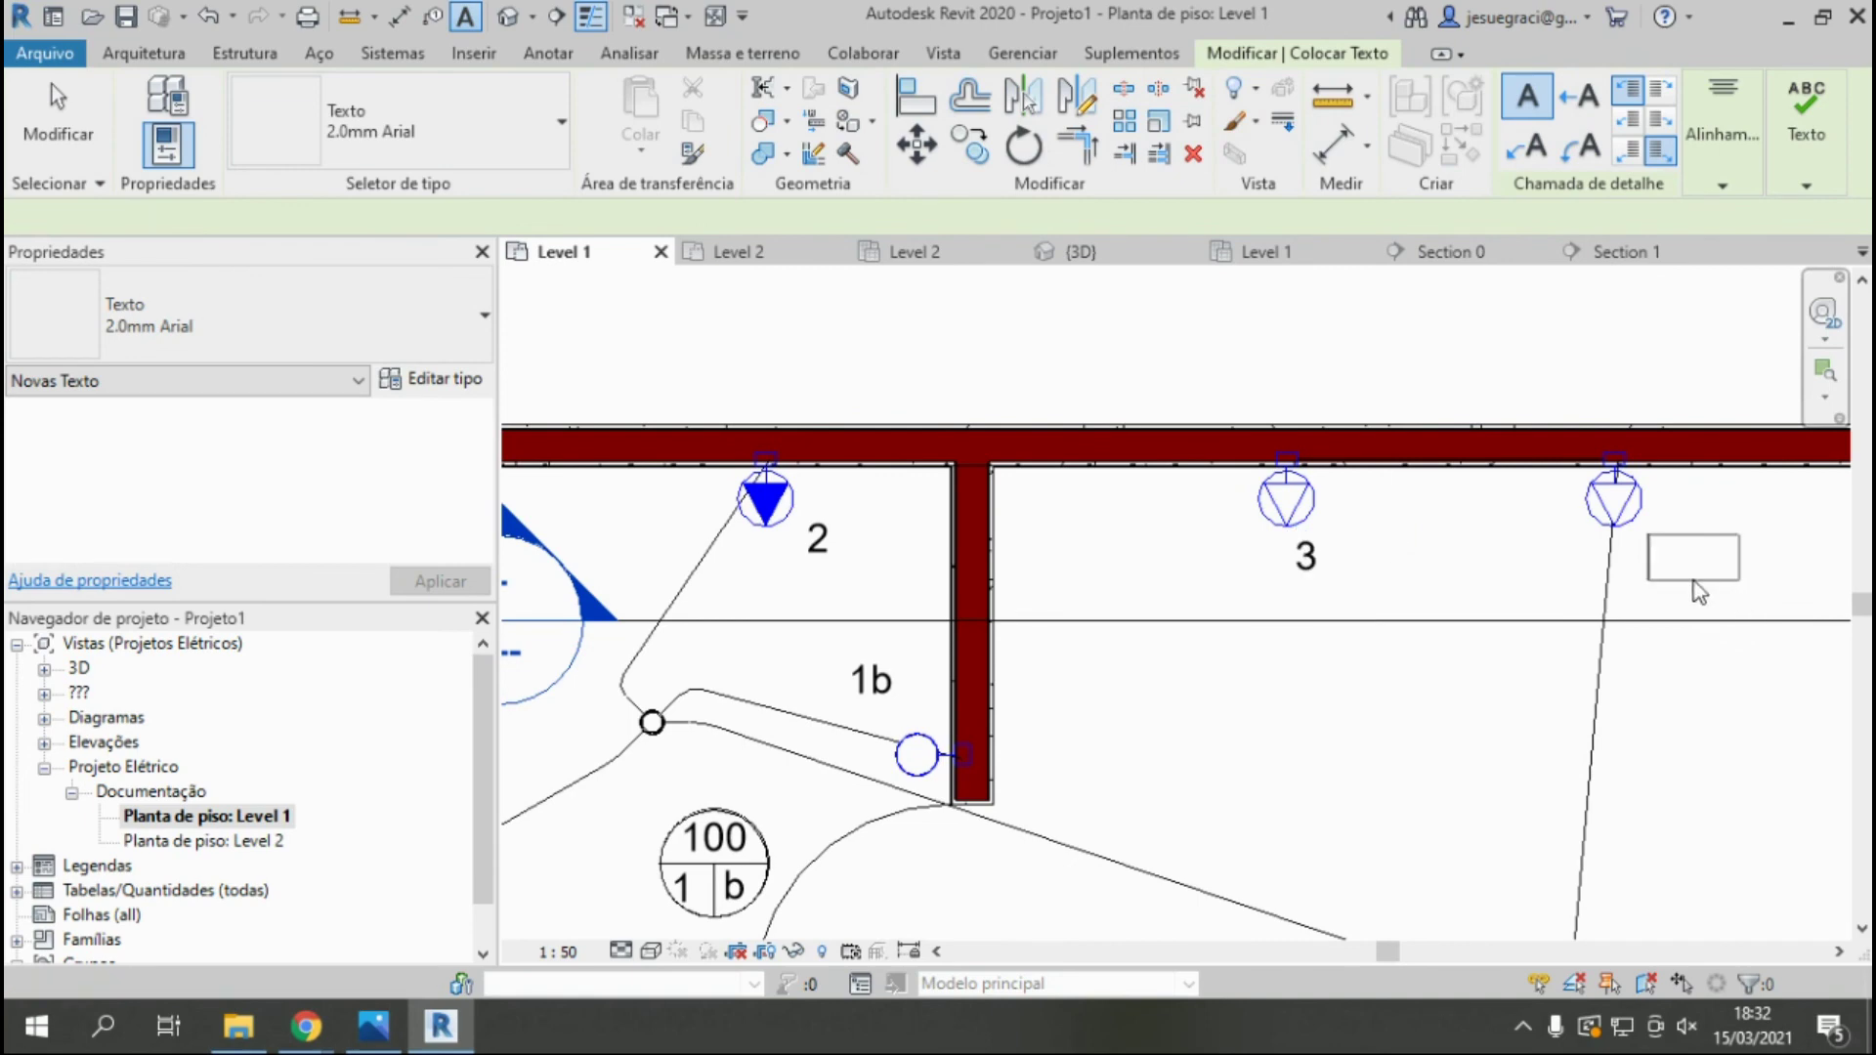
type("3")
left_click(1617, 672)
Add circuit 3 text notes beside the lower outlet and the left-wall outlet.
scroll(1457, 594, "down", 2)
scroll(1426, 782, "down", 2)
scroll(1397, 850, "down", 1)
scroll(1397, 850, "up", 3)
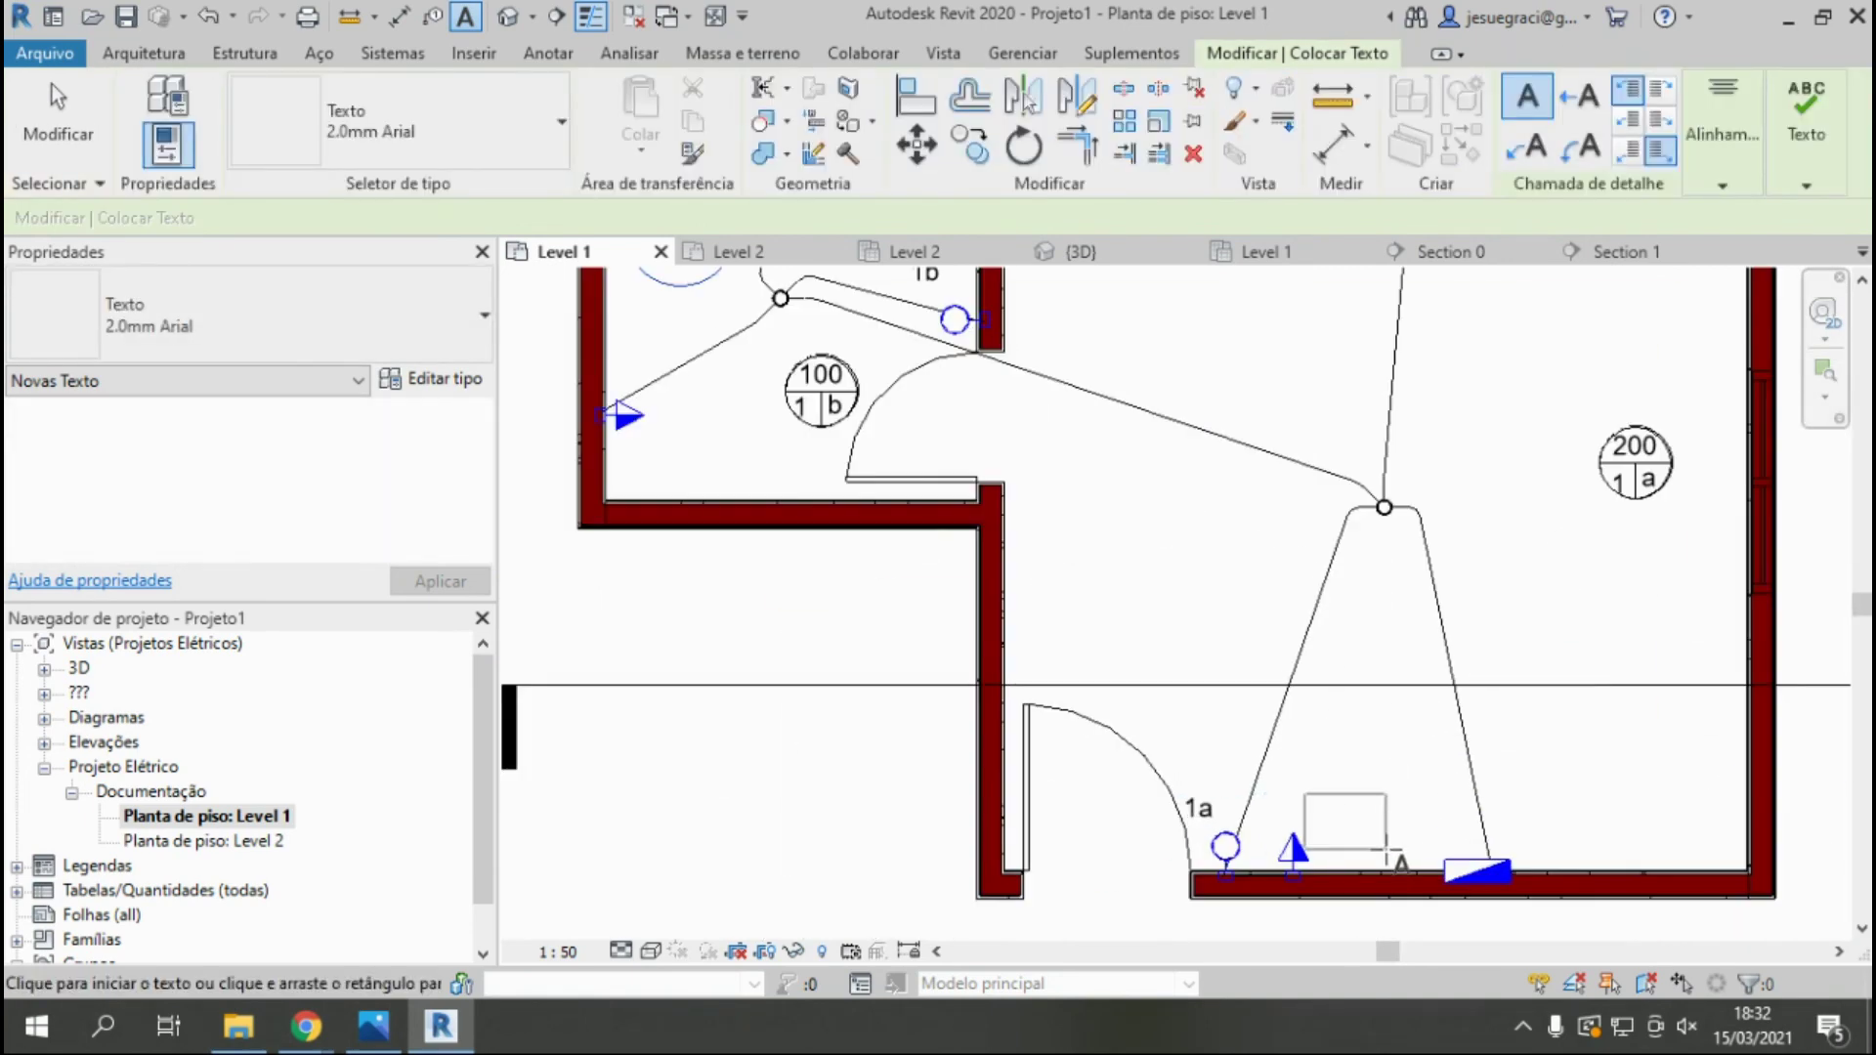
left_click_drag(1387, 850, 1387, 850)
type("3")
left_click(1131, 608)
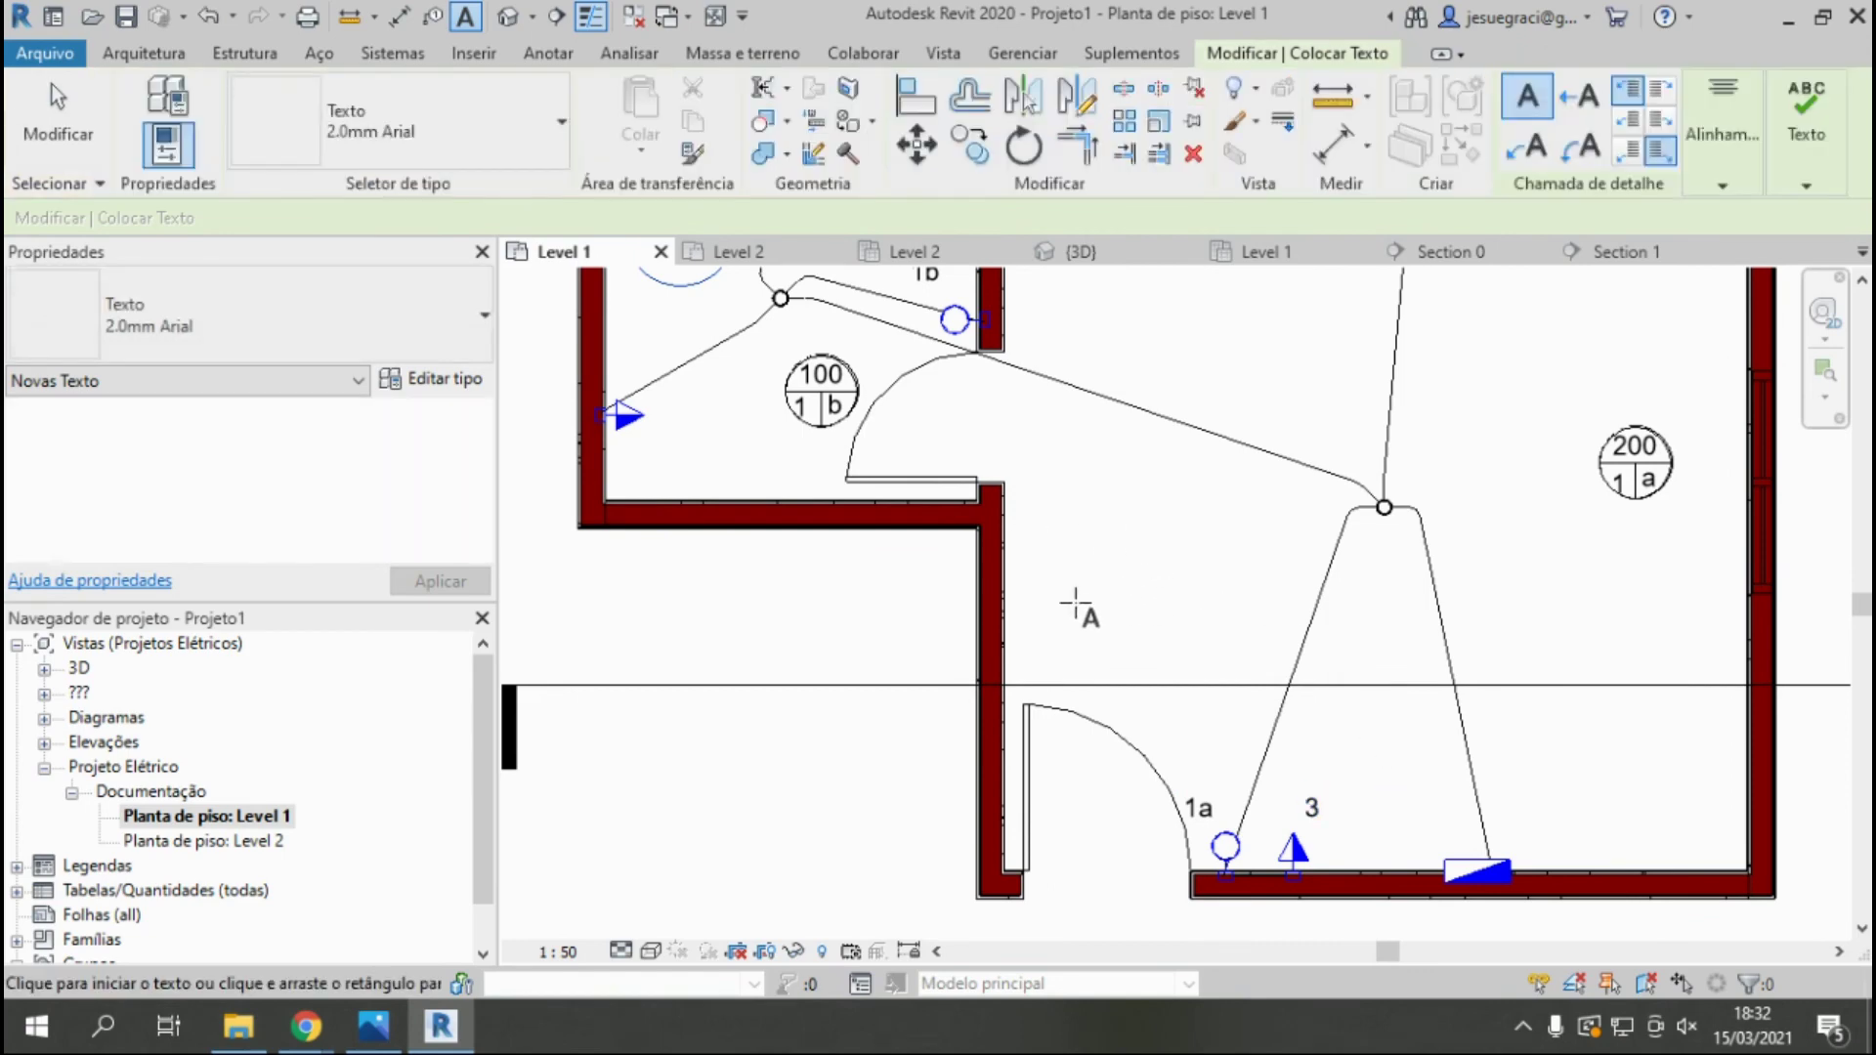
scroll(1075, 606, "down", 1)
scroll(857, 543, "up", 1)
scroll(820, 548, "up", 1)
scroll(823, 586, "up", 1)
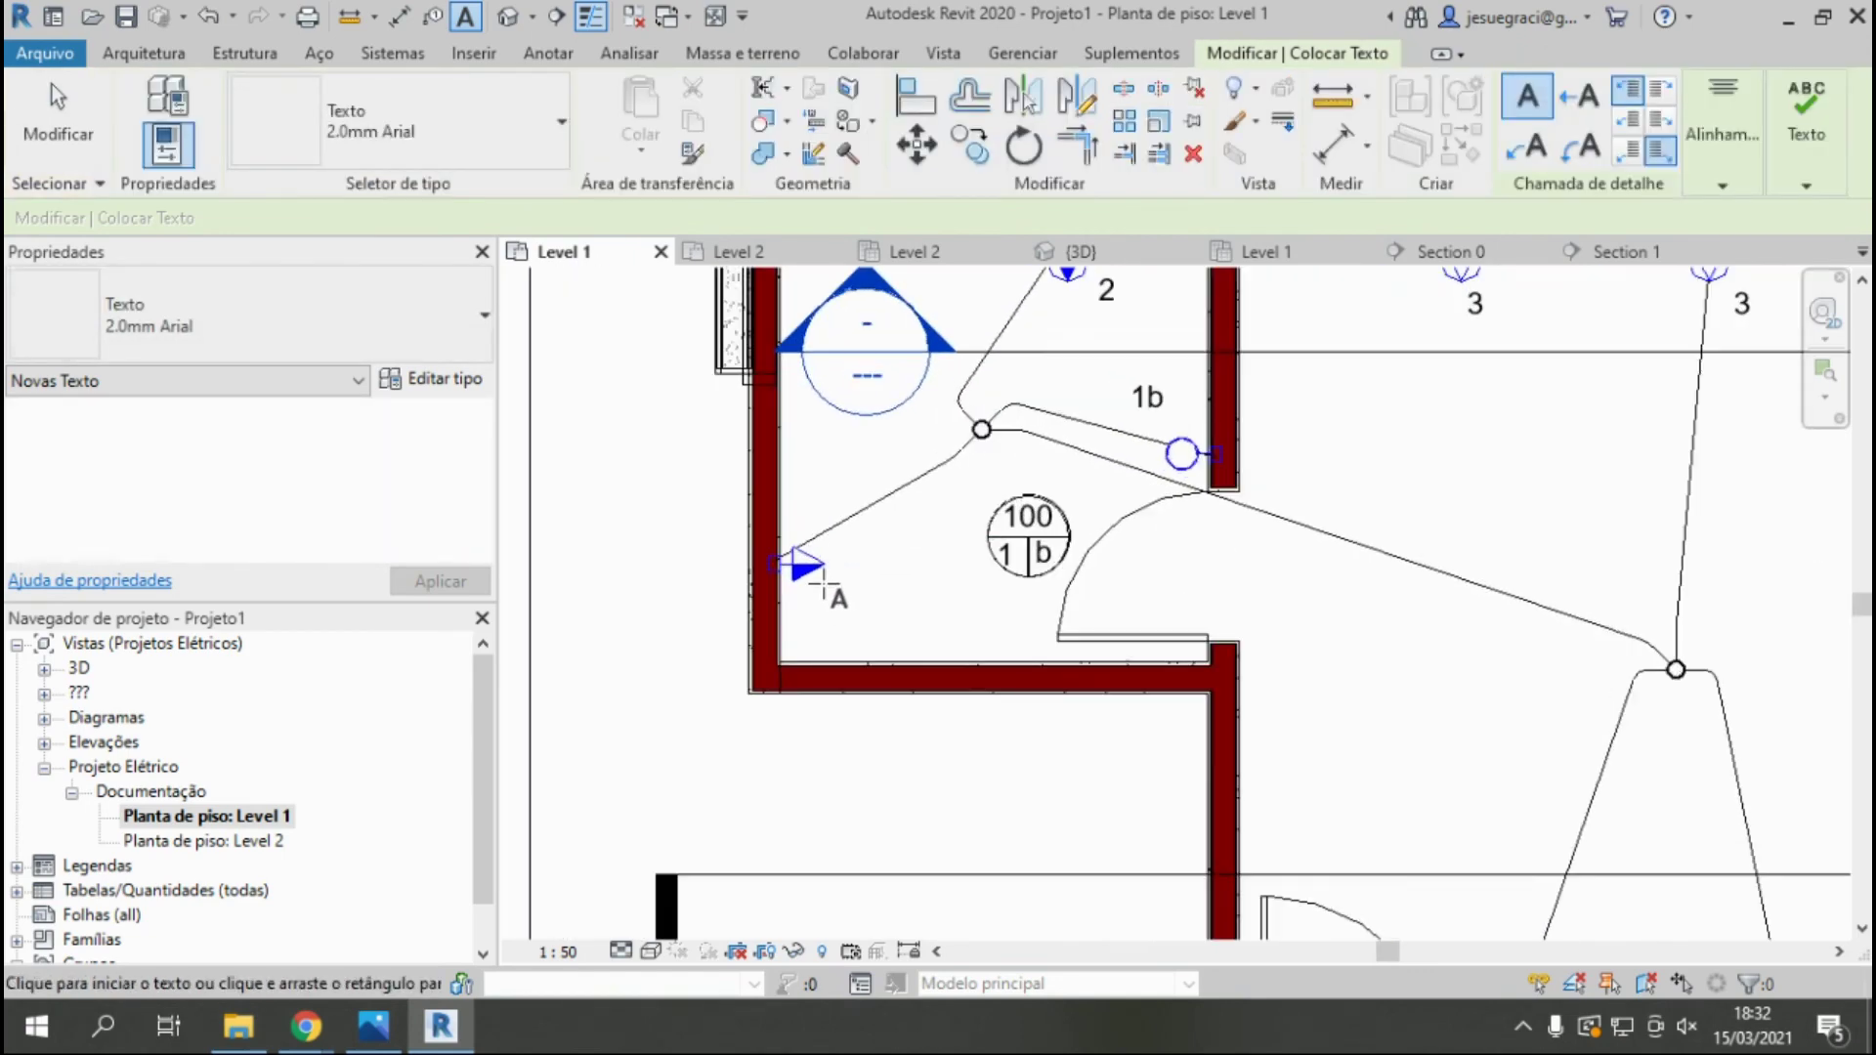
left_click_drag(824, 586, 937, 665)
type("3")
left_click(1075, 479)
scroll(1270, 598, "down", 1)
key("Escape")
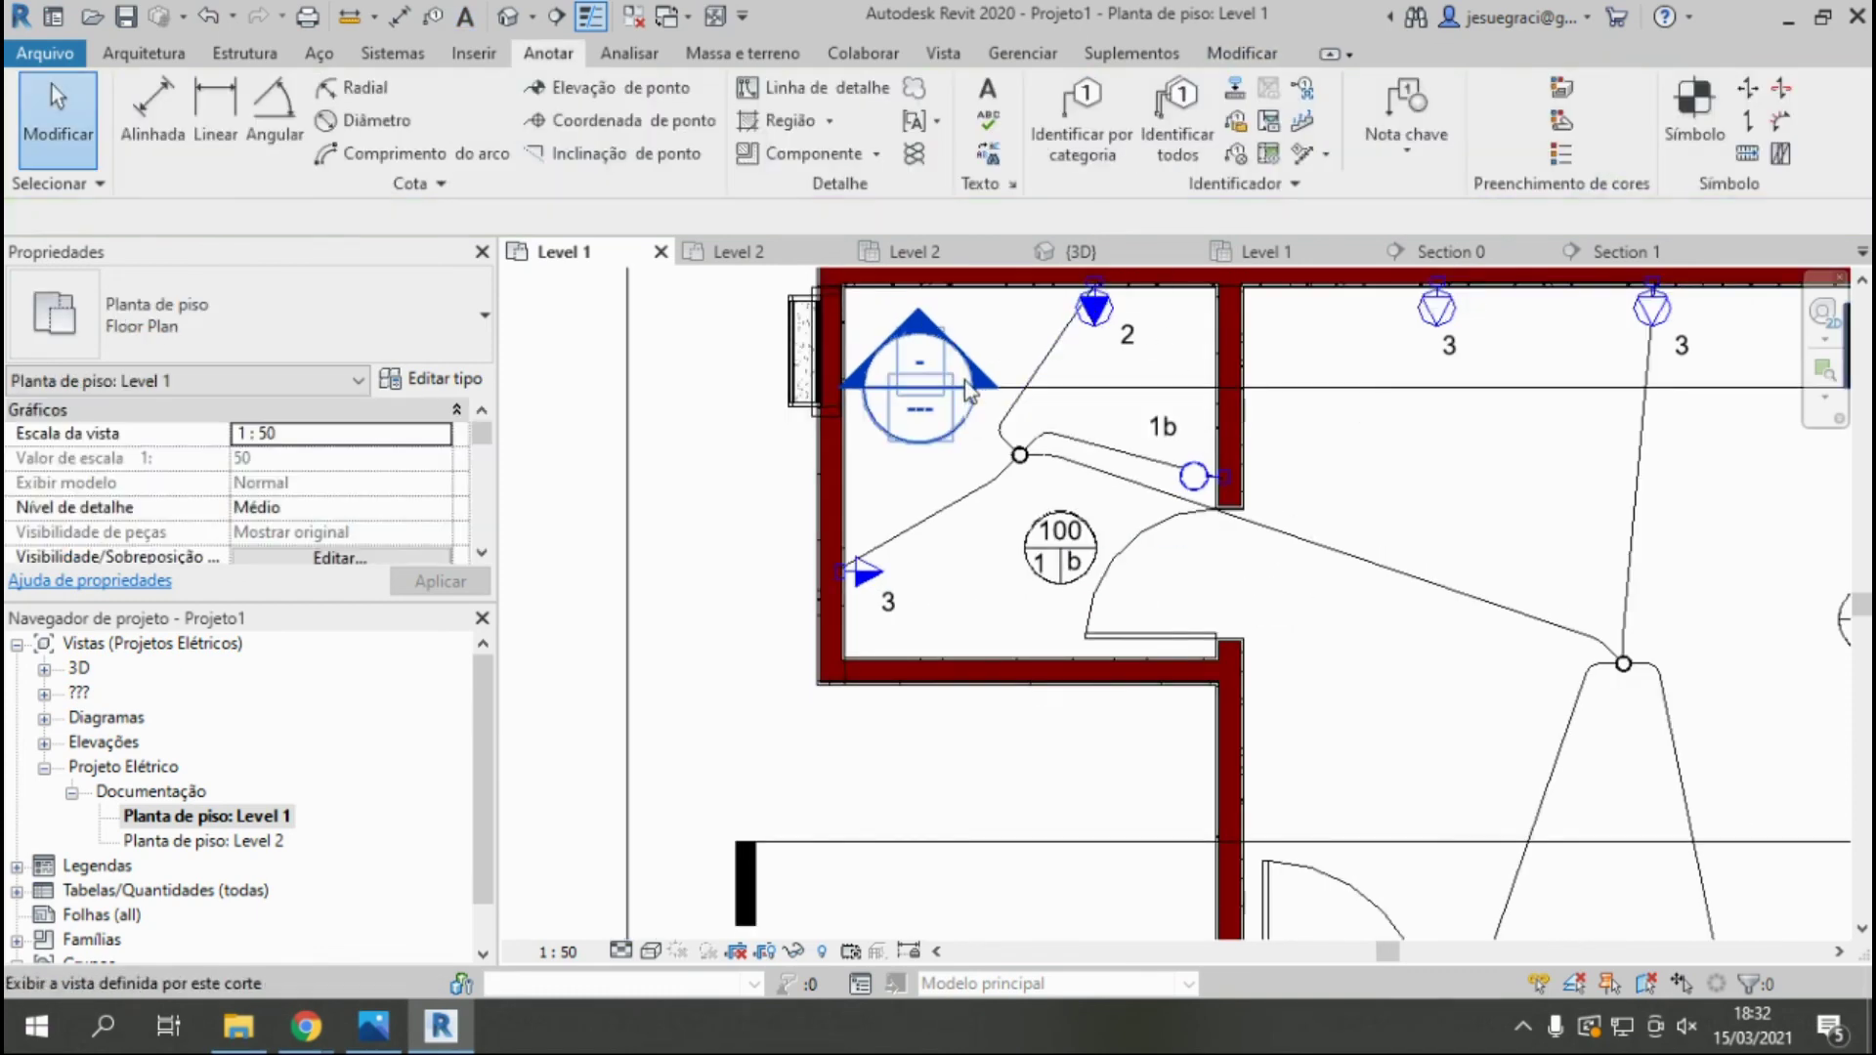
Delete both section lines, Section 0 and Section 1, from the plan.
left_click(1049, 391)
key("Delete")
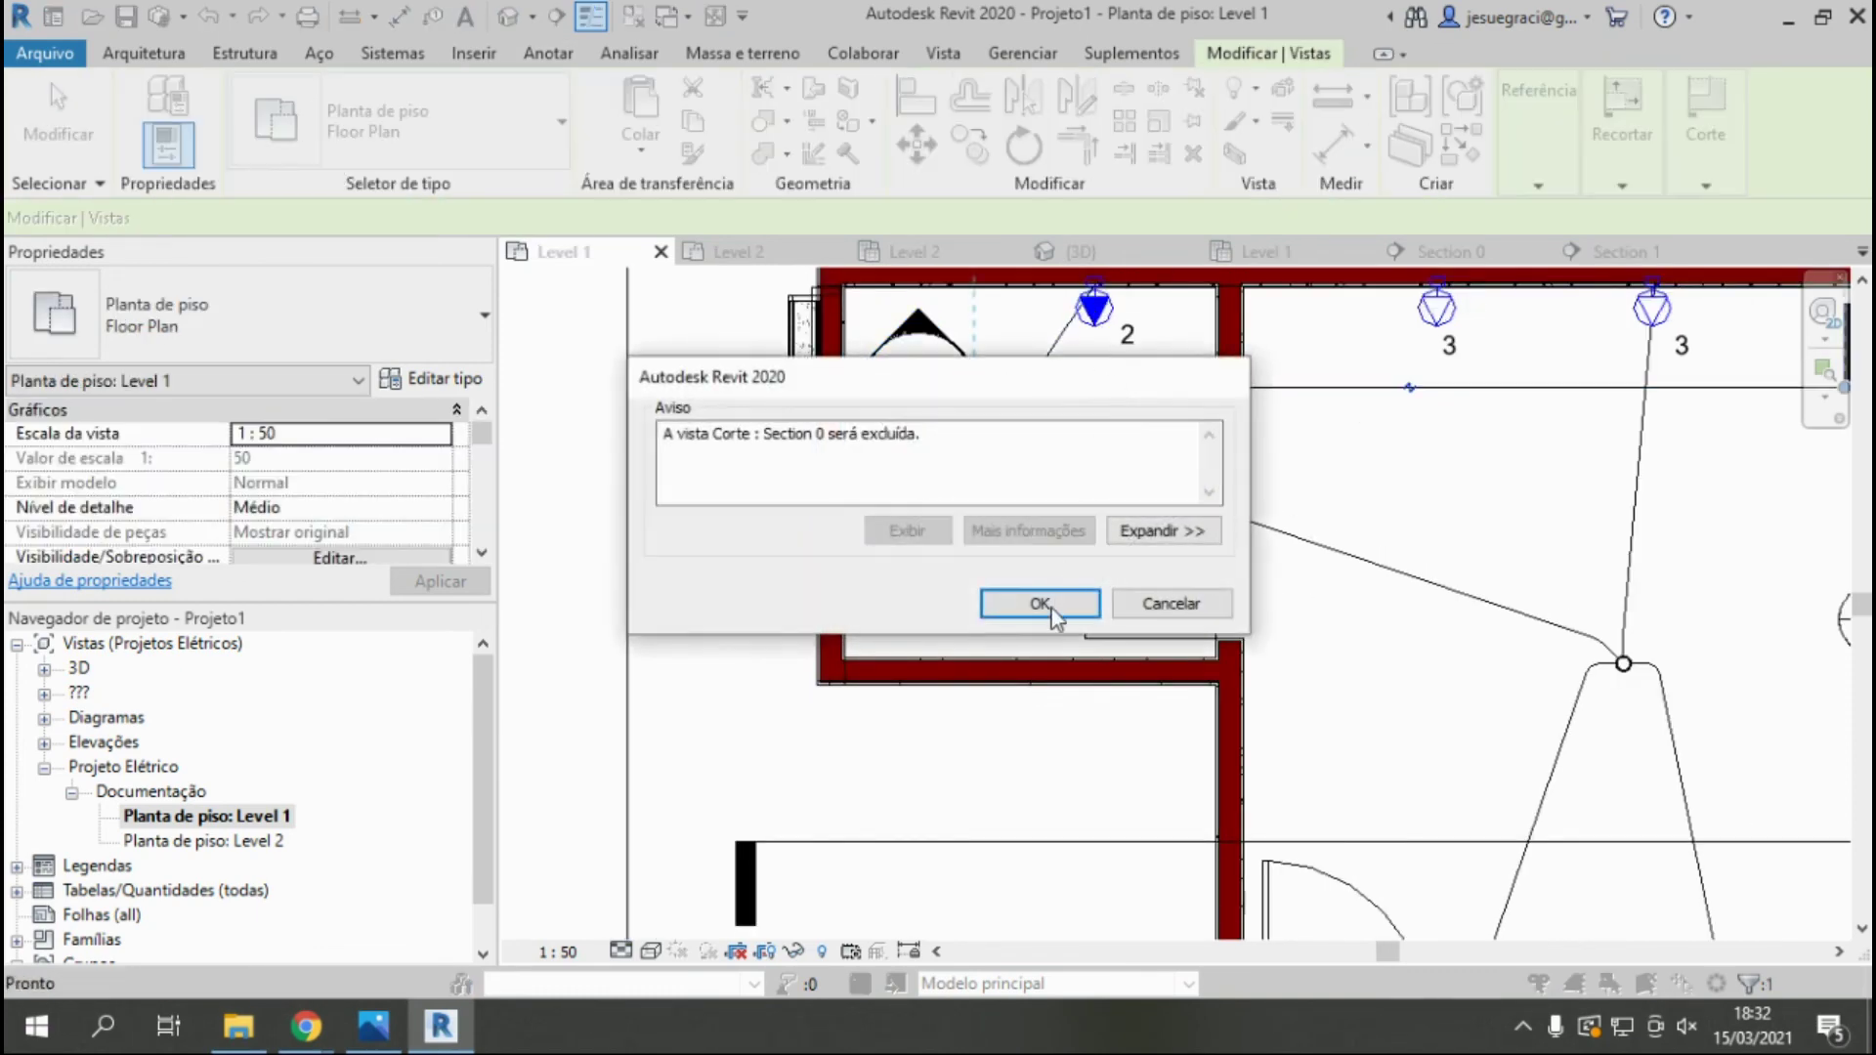
left_click(1068, 599)
left_click(1548, 653)
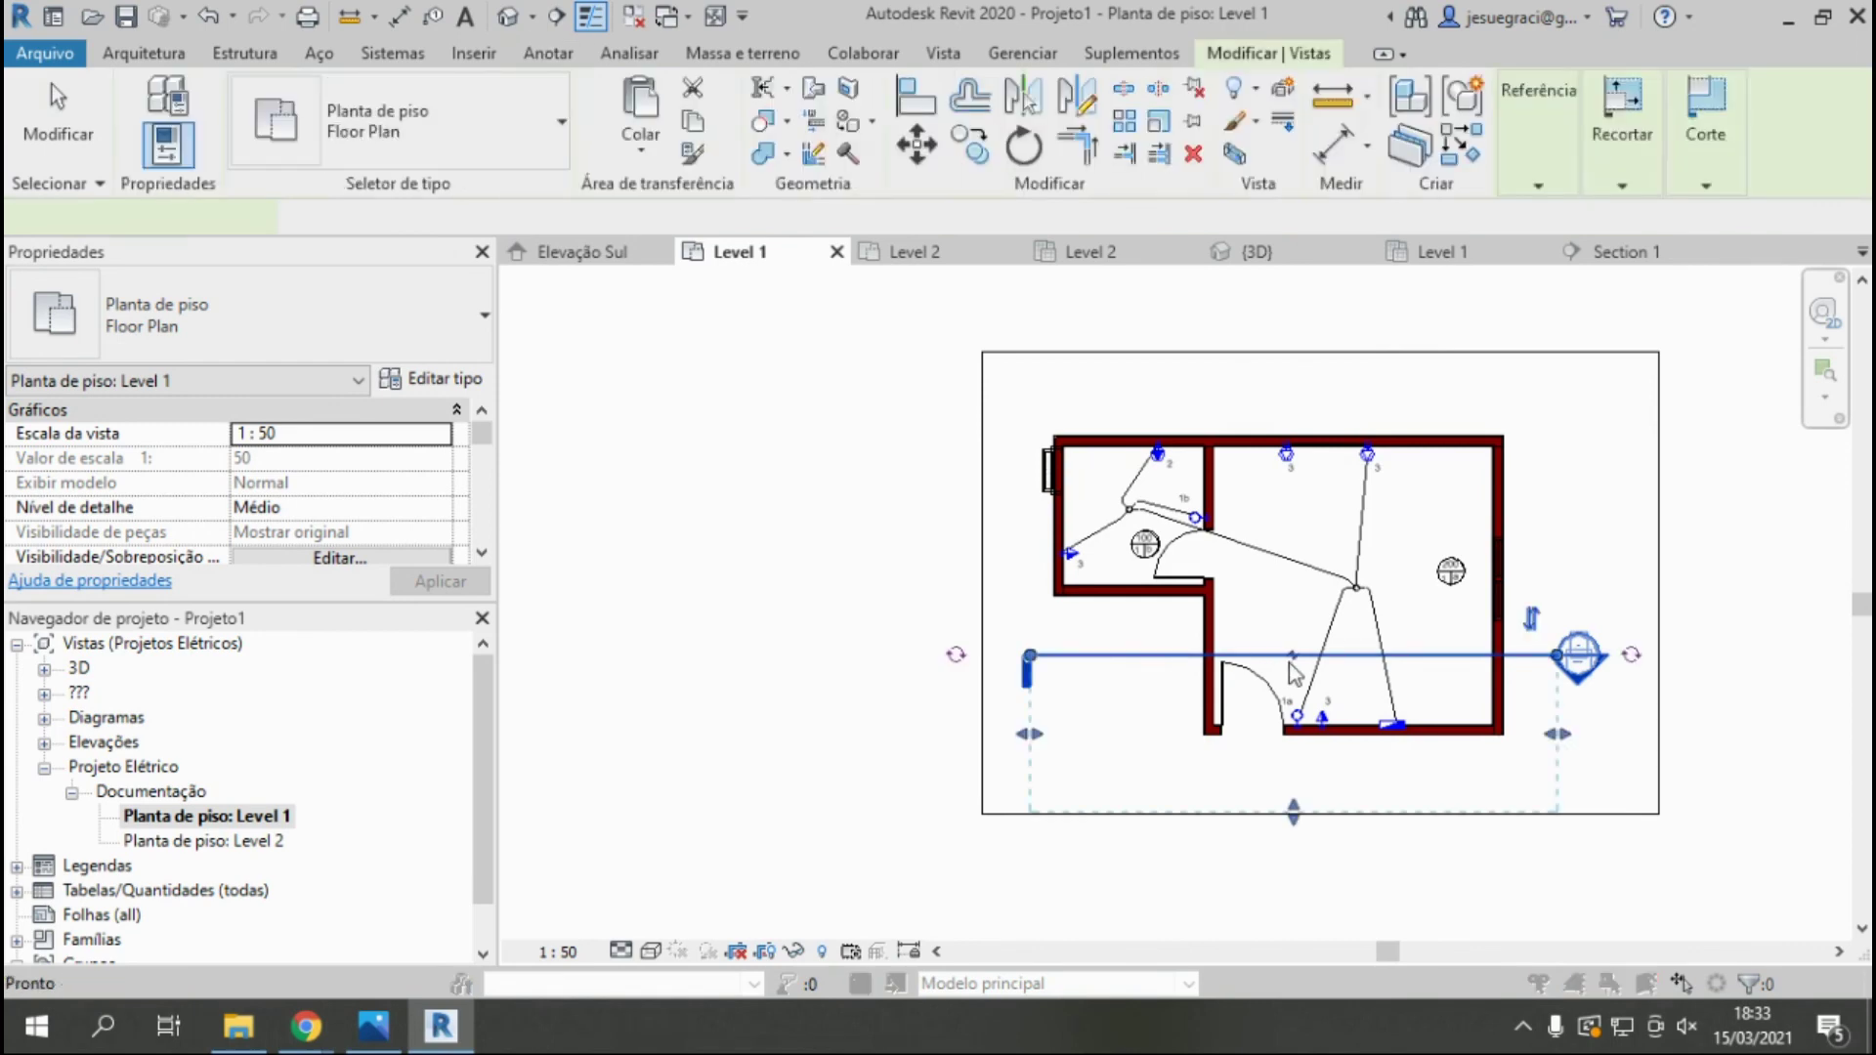
key("Delete")
left_click(1040, 603)
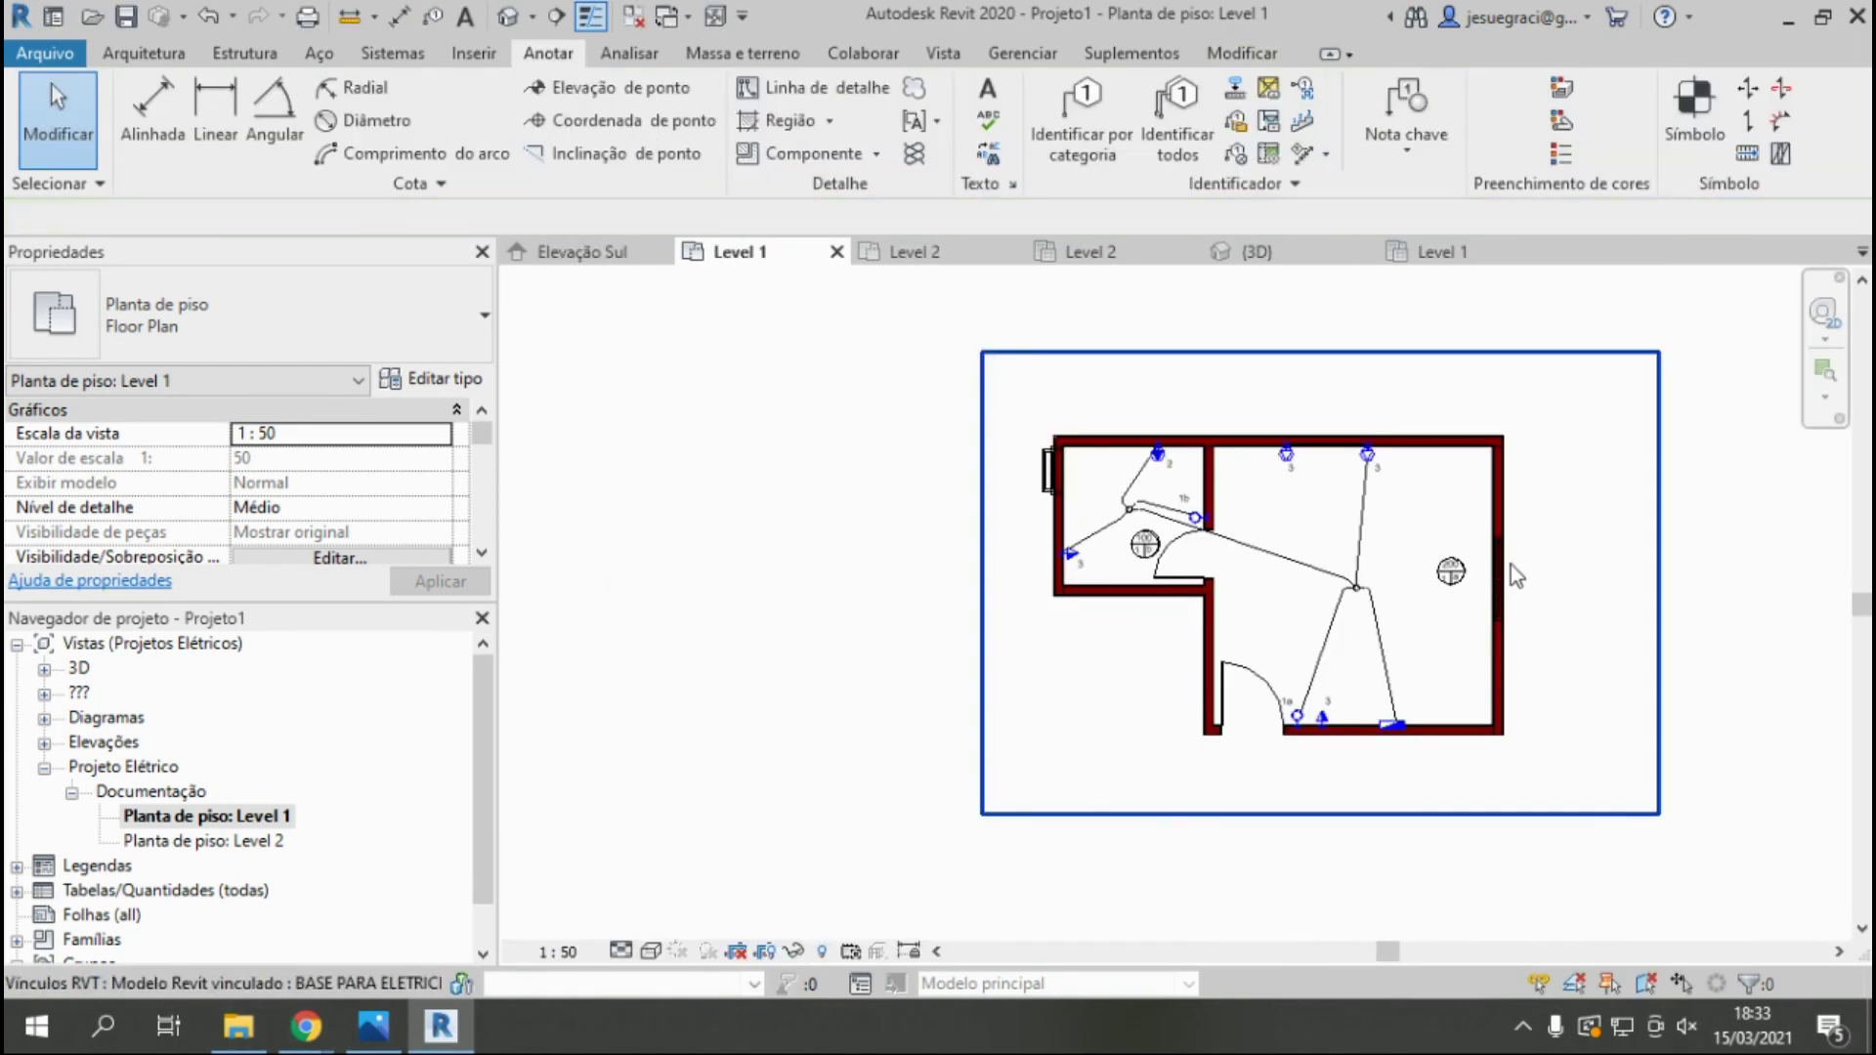
Move the 200 light tag onto its conduit junction node.
scroll(1516, 601, "up", 2)
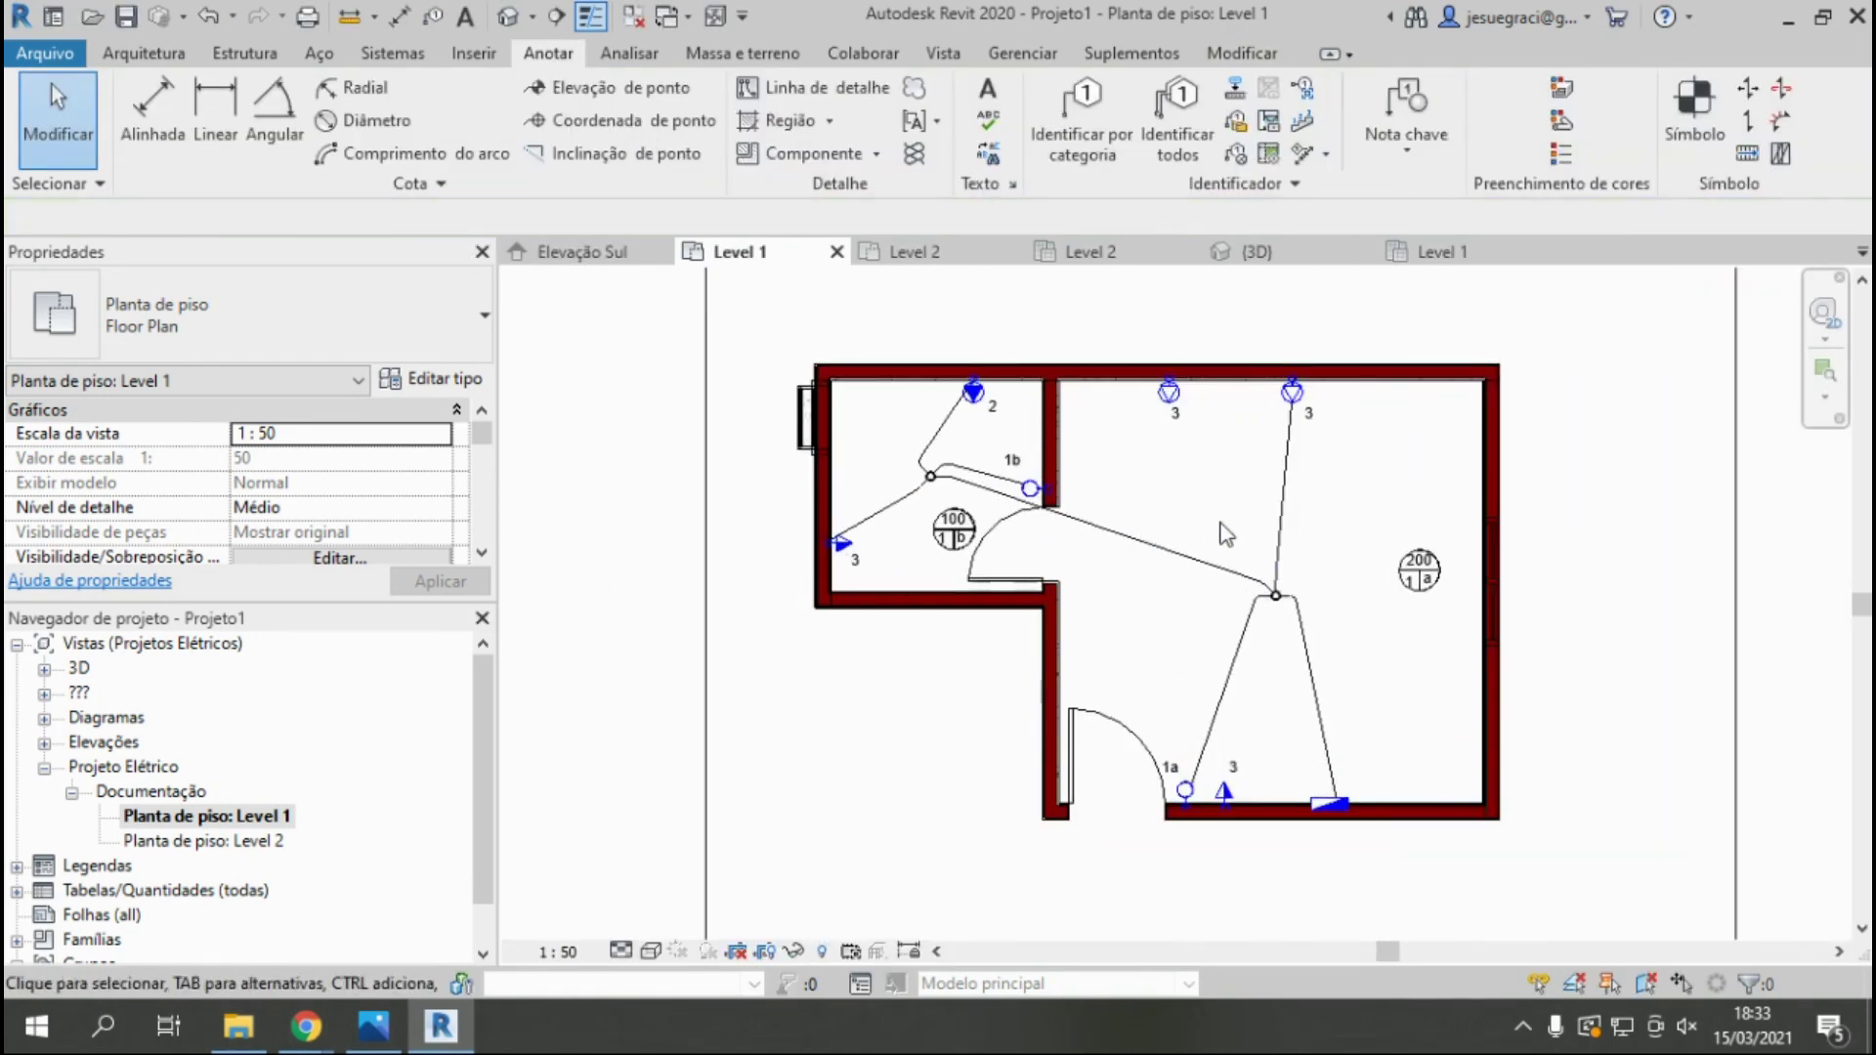
scroll(1226, 535, "up", 1)
scroll(1456, 584, "up", 1)
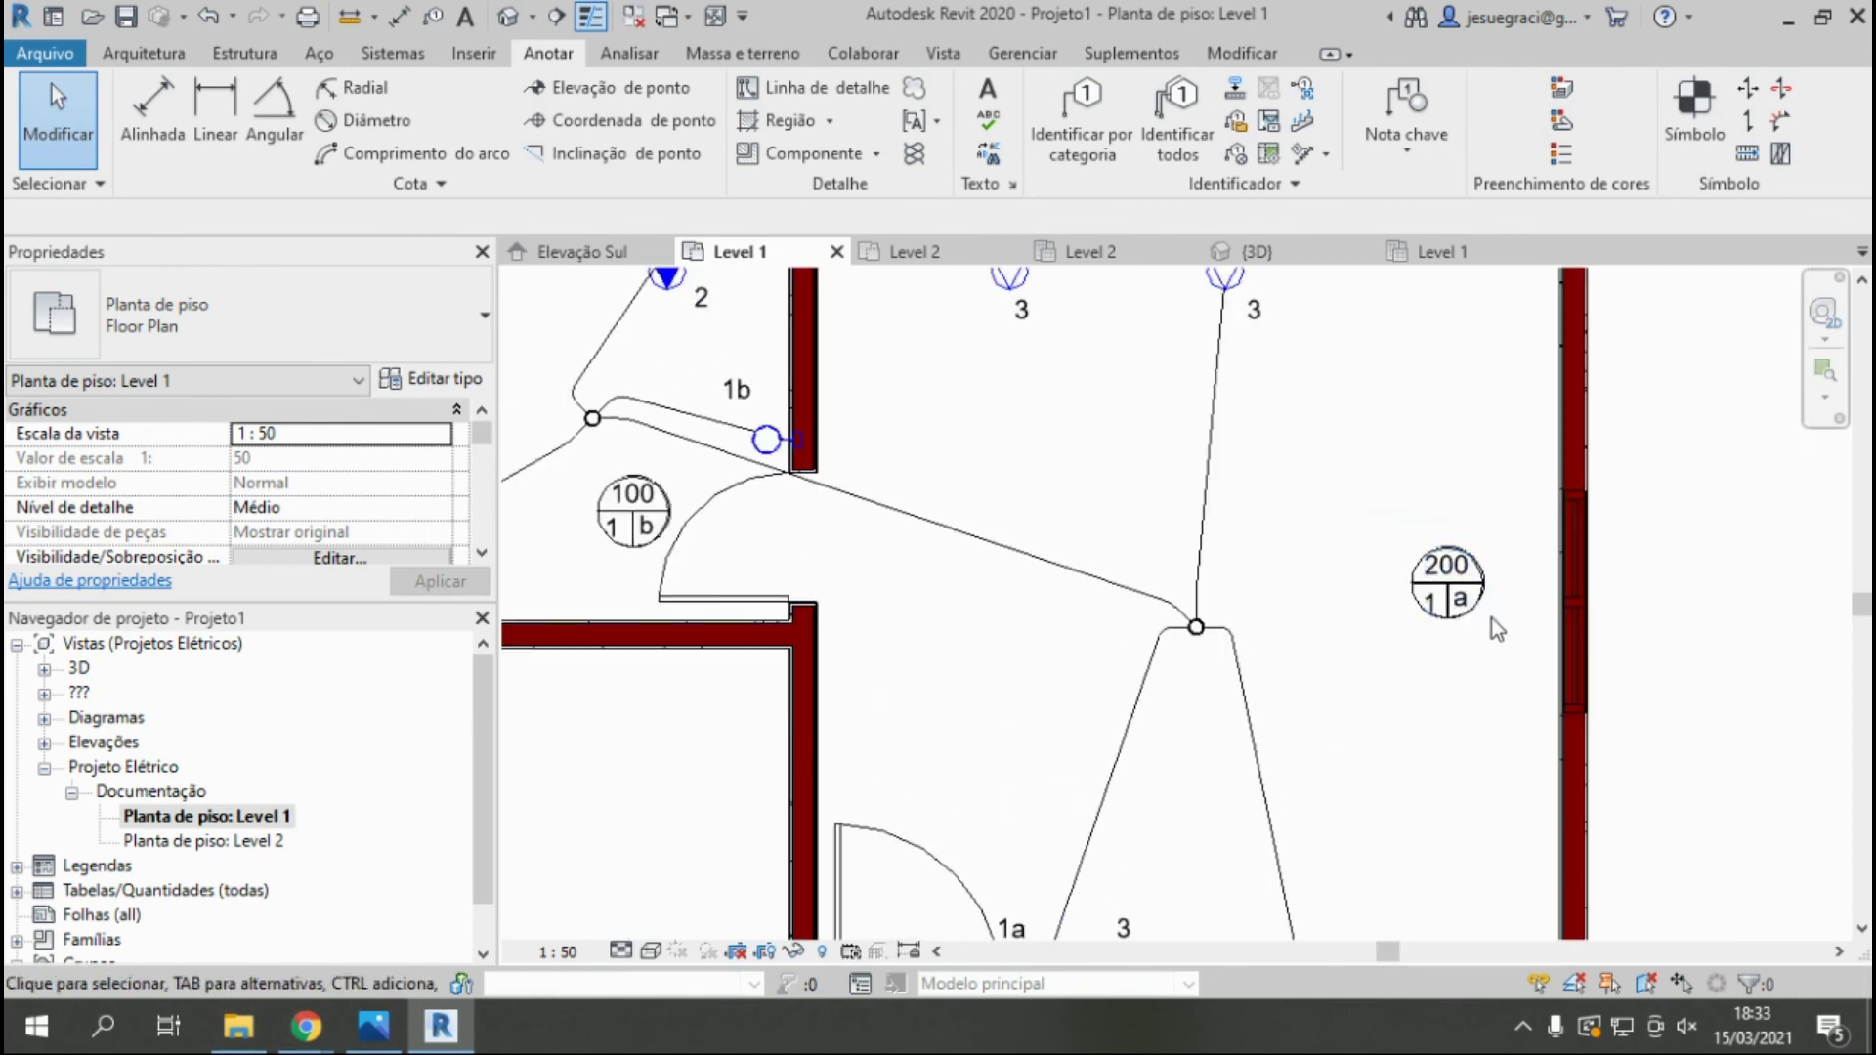
left_click(1449, 584)
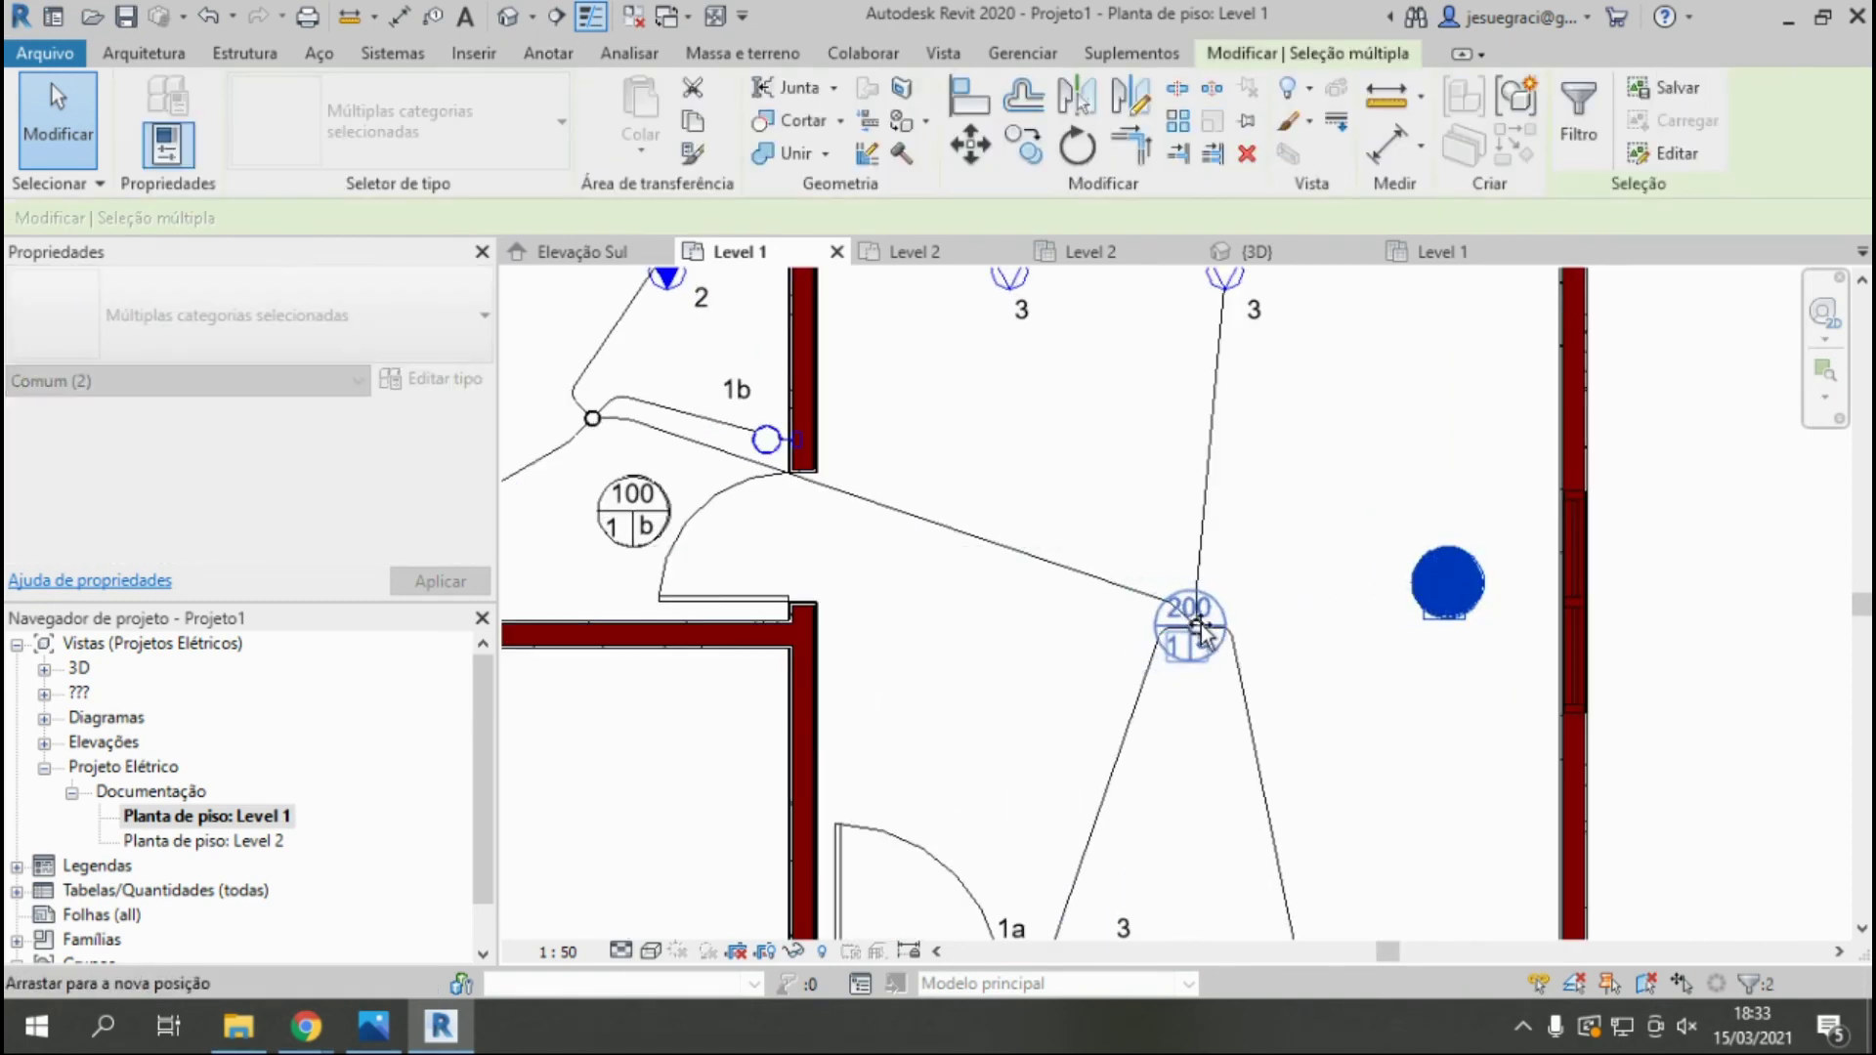
left_click_drag(1180, 630, 1184, 630)
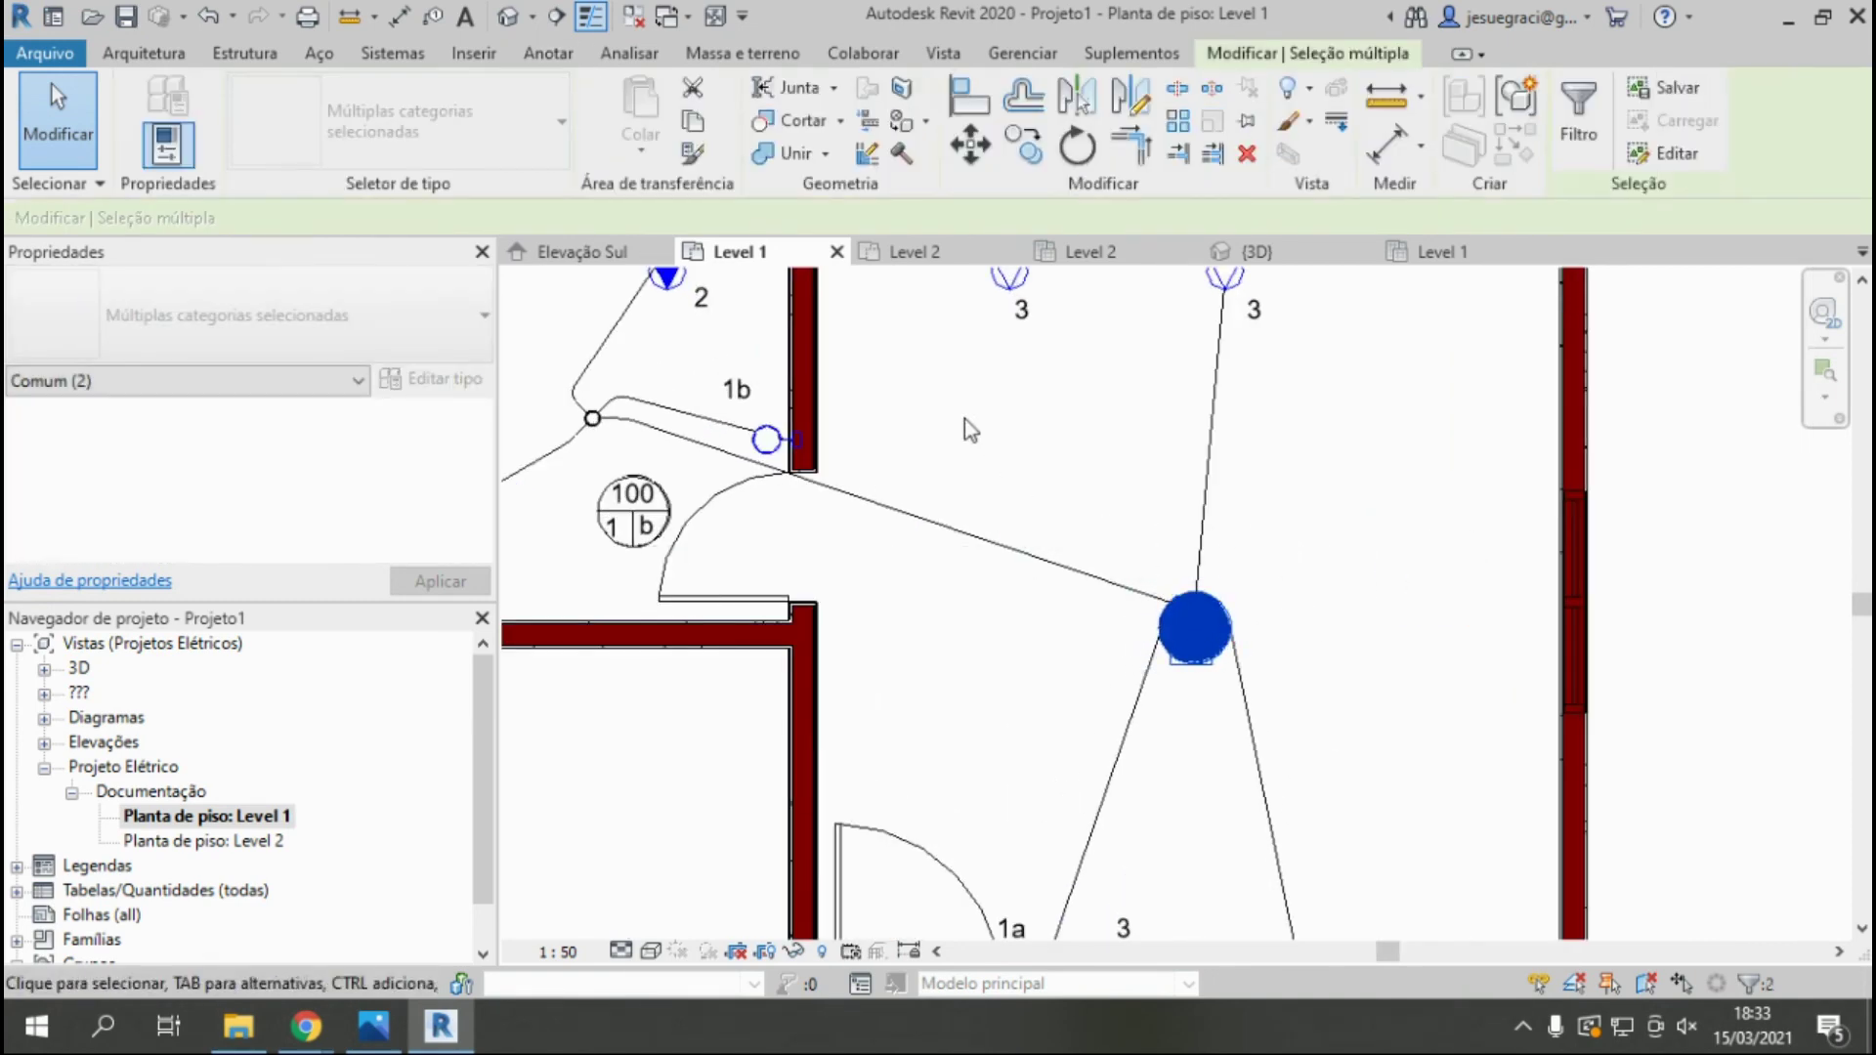
left_click(965, 479)
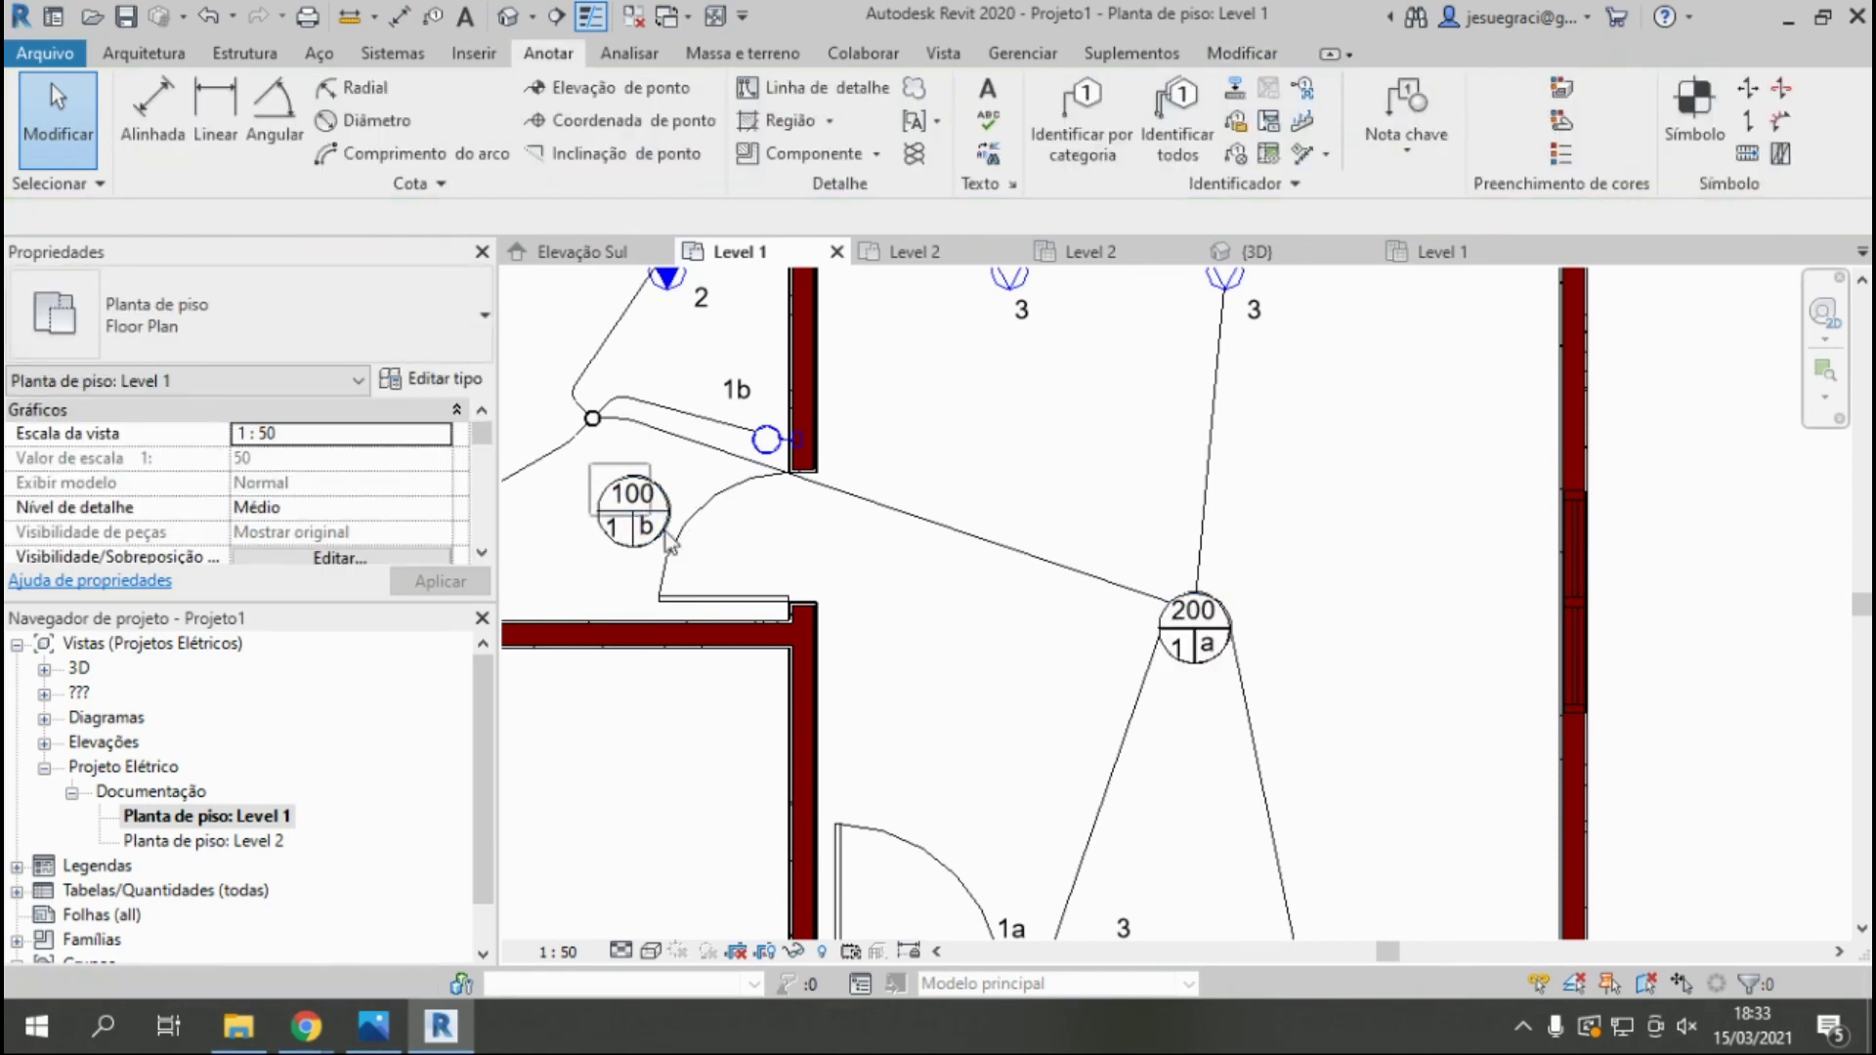
Move the 100 light tag onto the small room's conduit junction node.
left_click_drag(645, 508, 594, 414)
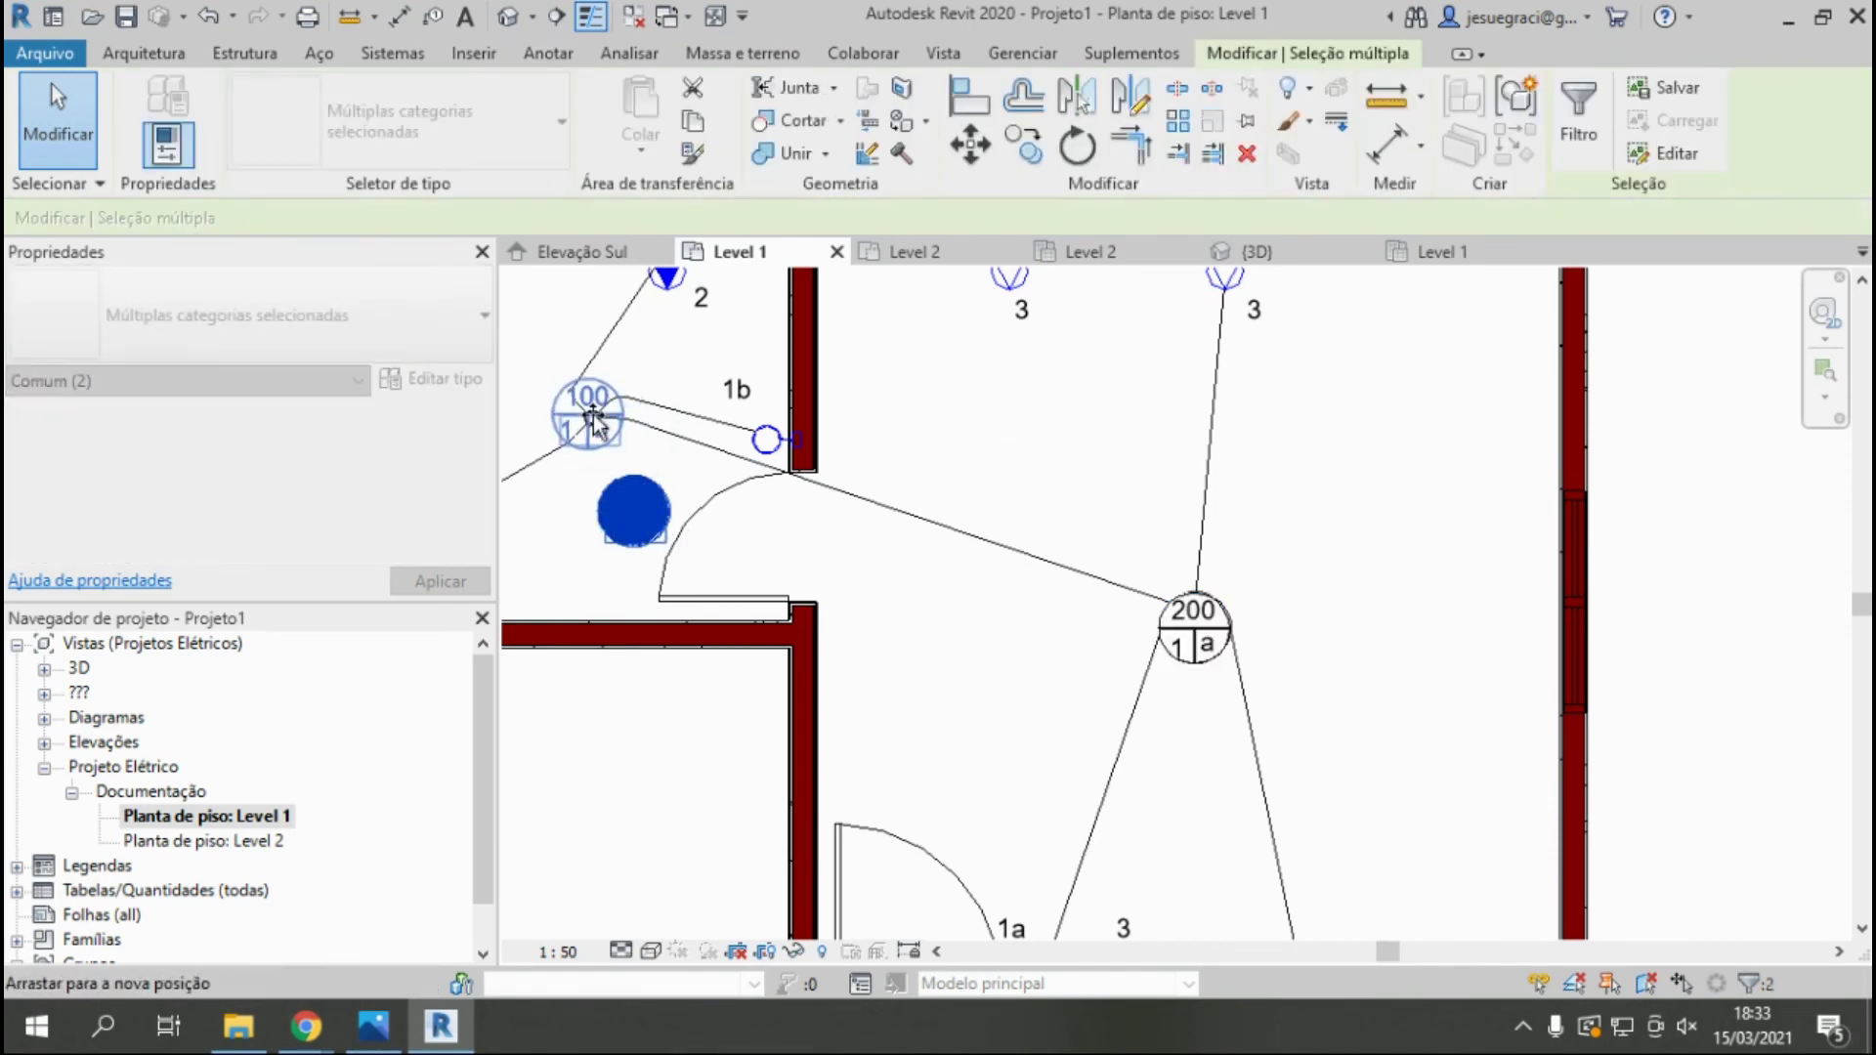
key("Escape")
scroll(1292, 627, "down", 2)
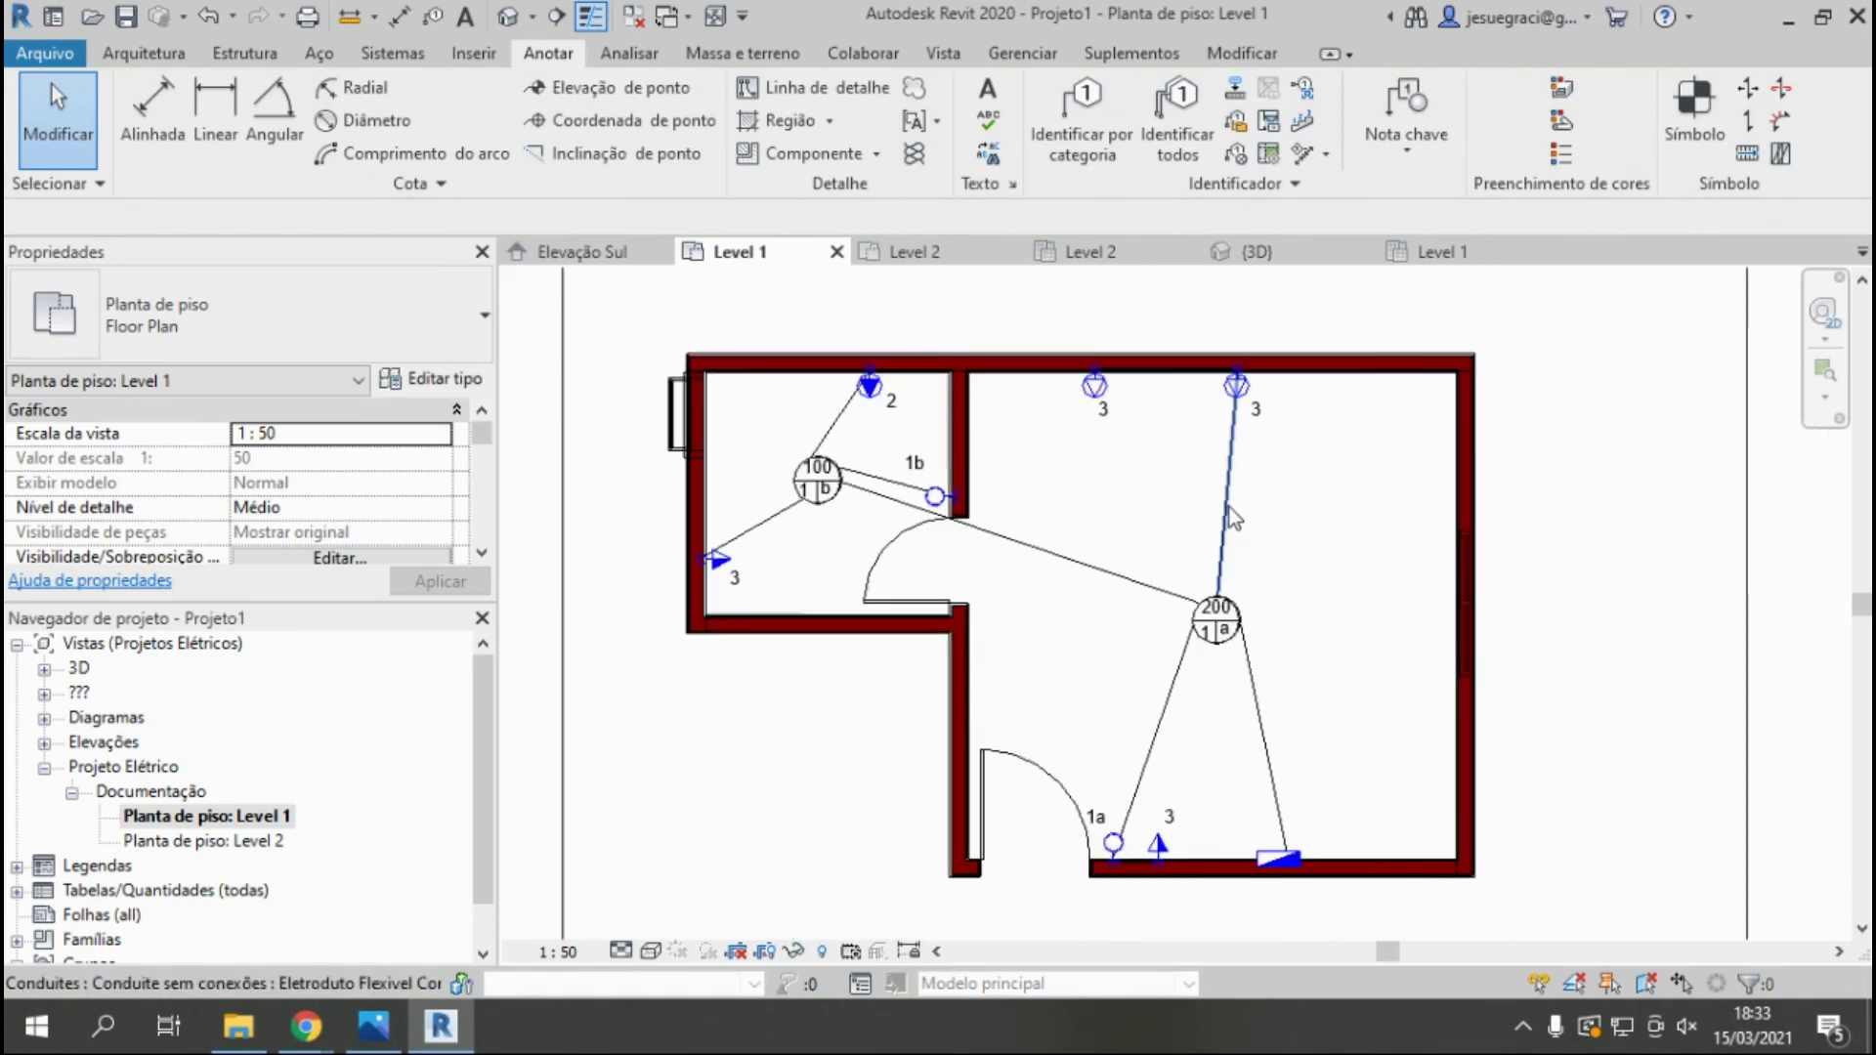
scroll(841, 422, "up", 1)
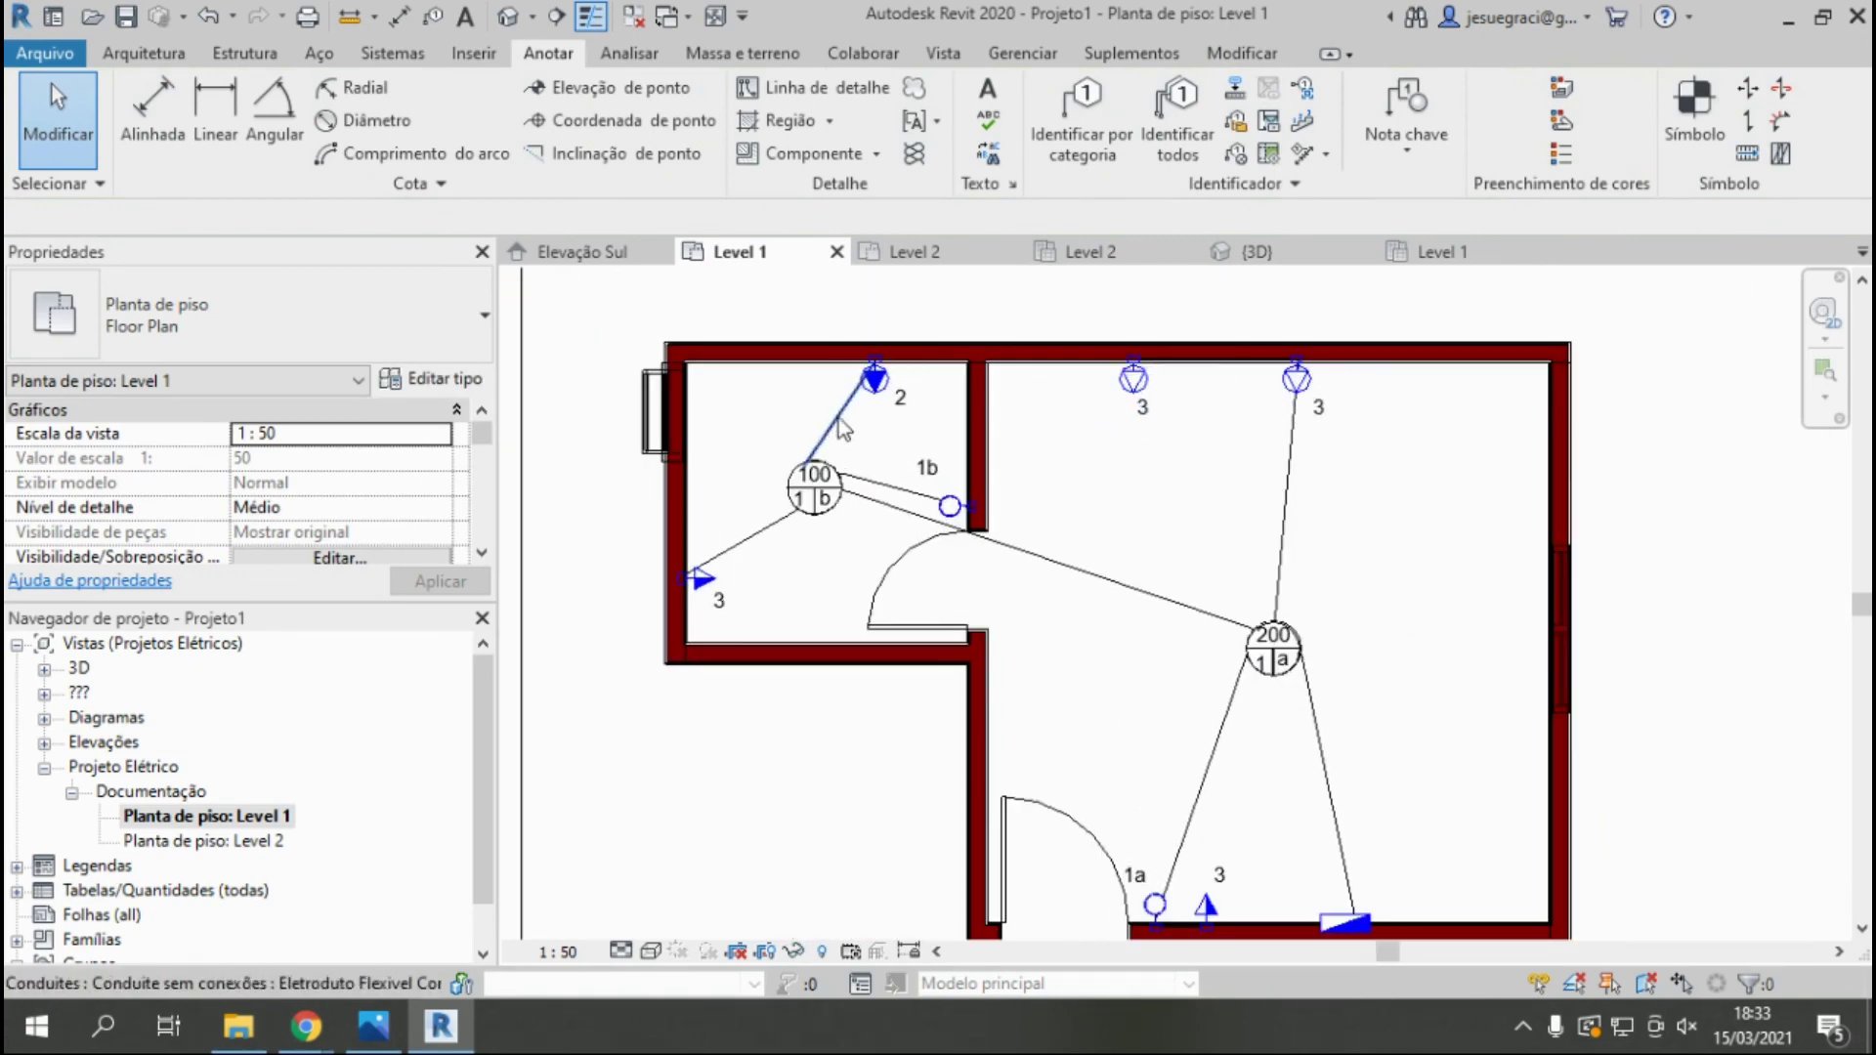
scroll(1402, 777, "down", 2)
scroll(1428, 772, "up", 1)
scroll(1405, 795, "down", 1)
scroll(1442, 909, "up", 1)
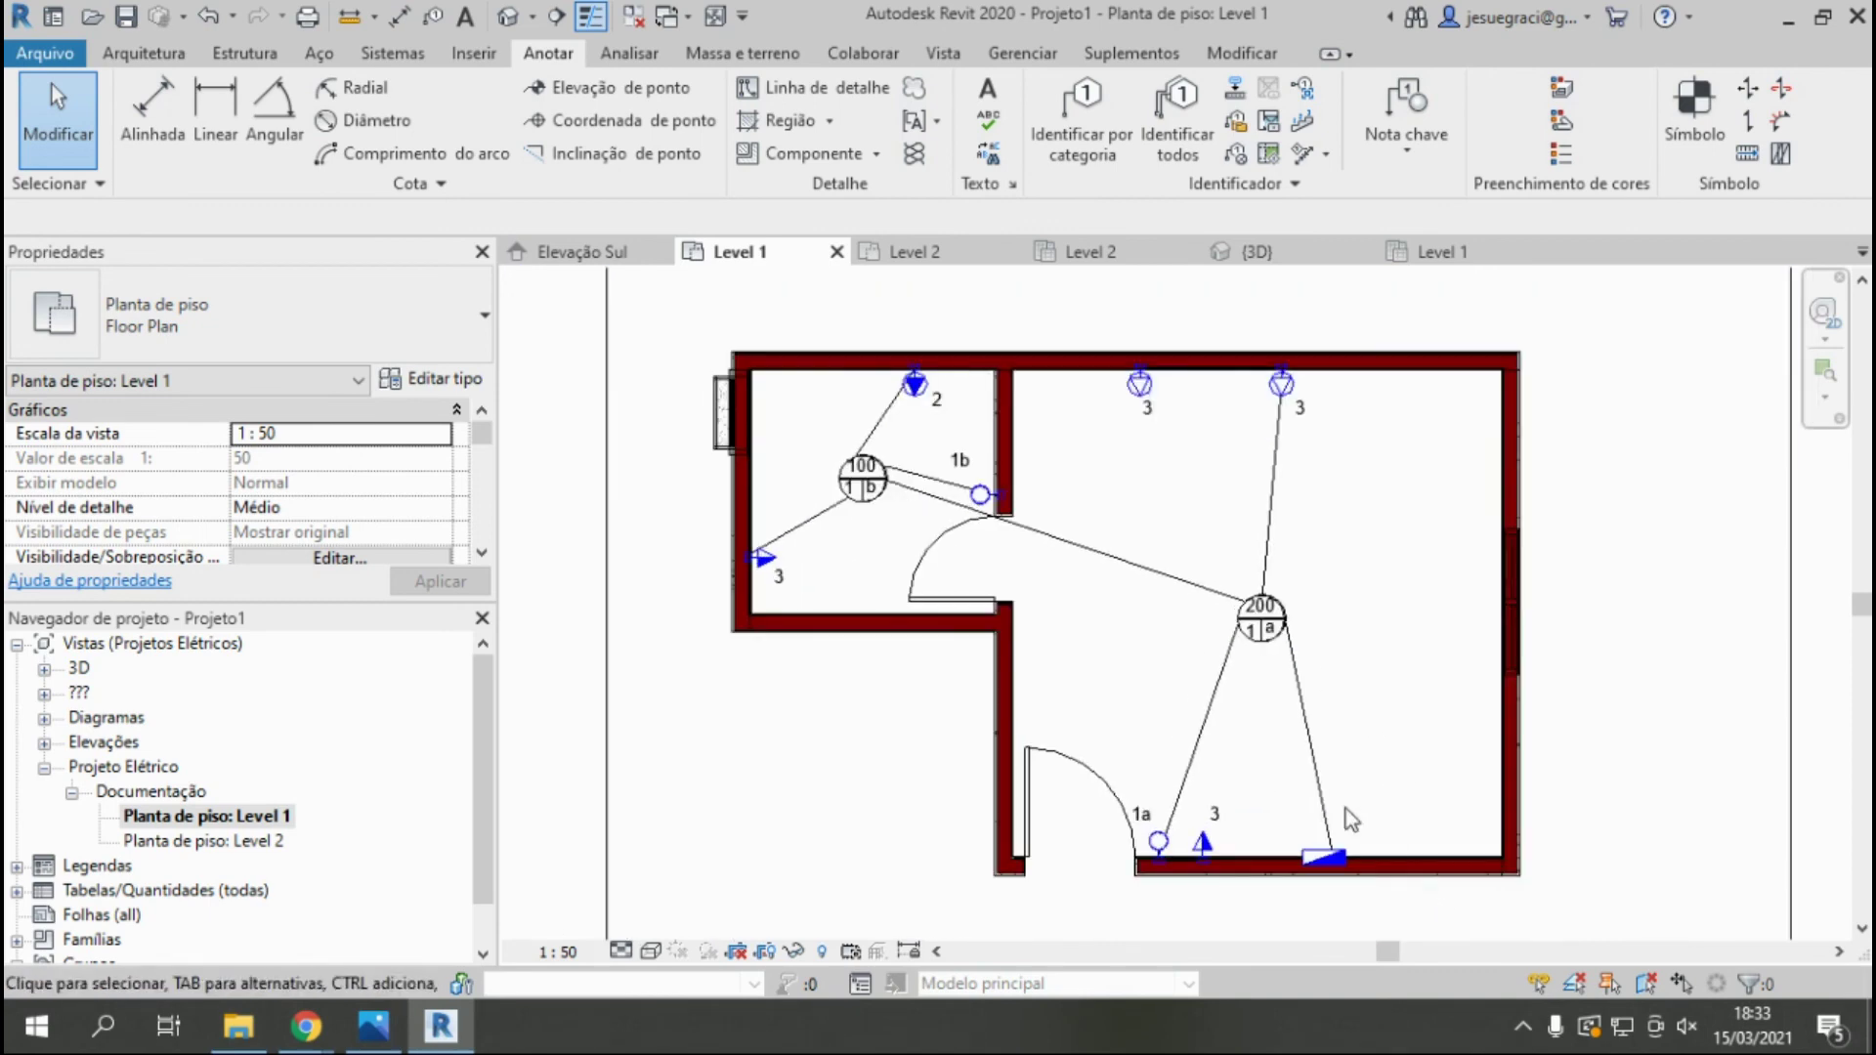